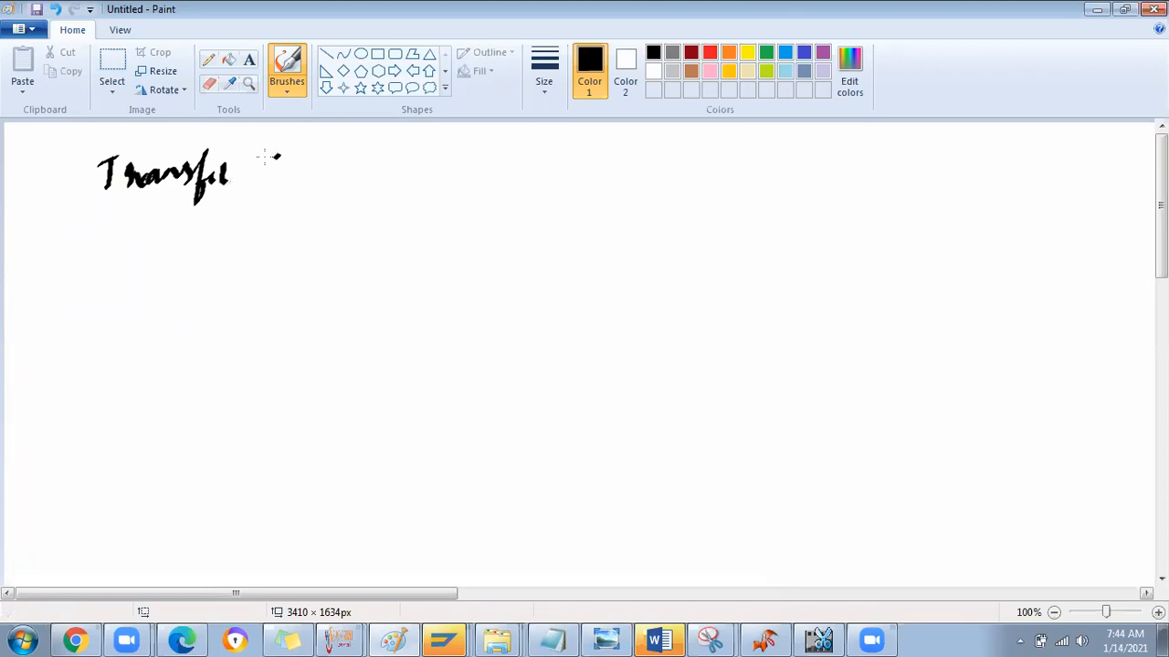
Step: Handwrite "Stock from Unrestricted → Quality" after "Transfer" on the first line and put an arrow in front of the line
left_click_drag(296, 165, 319, 178)
mouse_move(327, 149)
left_mouse_down()
mouse_move(319, 180)
mouse_move(340, 175)
left_mouse_up()
left_click_drag(392, 146, 371, 203)
mouse_move(387, 174)
left_mouse_down()
mouse_move(403, 157)
mouse_move(453, 174)
mouse_move(517, 155)
left_mouse_up()
mouse_move(522, 166)
left_mouse_down()
mouse_move(592, 173)
mouse_move(604, 157)
left_mouse_up()
mouse_move(609, 146)
left_mouse_down()
mouse_move(599, 181)
mouse_move(688, 161)
mouse_move(664, 139)
mouse_move(592, 157)
left_mouse_up()
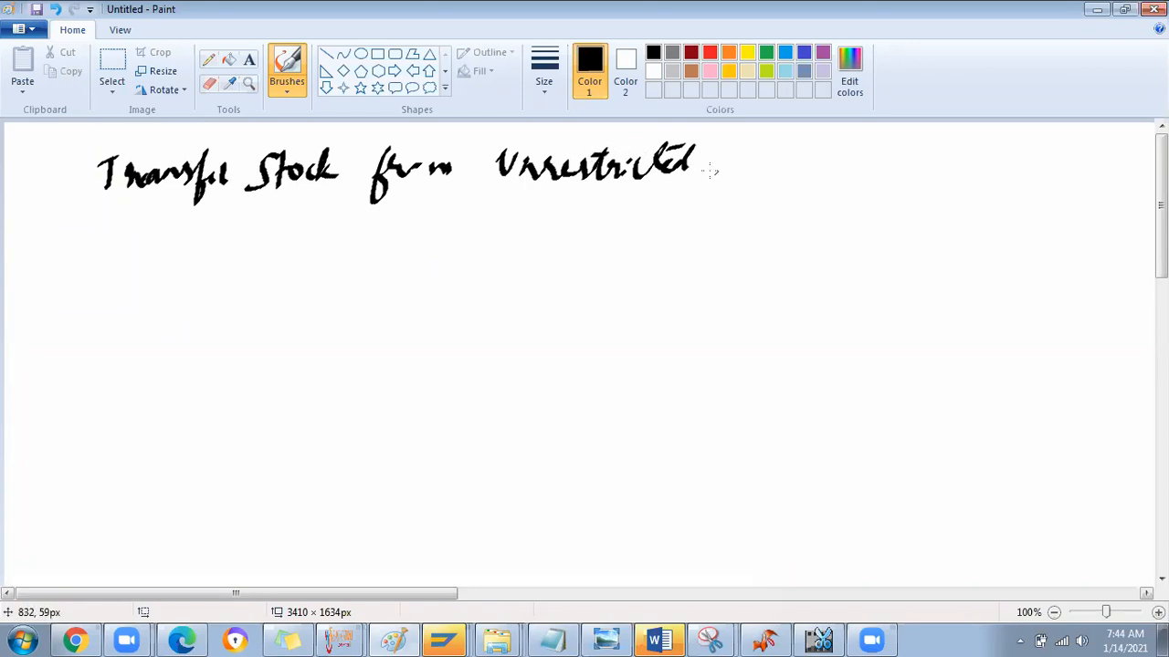
left_click_drag(709, 163, 742, 165)
mouse_move(727, 155)
left_mouse_down()
mouse_move(741, 164)
mouse_move(726, 175)
mouse_move(776, 149)
mouse_move(822, 162)
mouse_move(861, 144)
mouse_move(875, 157)
mouse_move(866, 187)
left_mouse_up()
mouse_move(55, 181)
left_mouse_down()
mouse_move(91, 179)
mouse_move(78, 200)
left_mouse_up()
Step: Handwrite a second arrowed line reading "PO → select QI → MIGO → Quality" below the first
left_click_drag(56, 270, 99, 266)
left_click_drag(82, 256, 80, 286)
mouse_move(129, 243)
left_mouse_down()
mouse_move(142, 267)
mouse_move(172, 252)
mouse_move(133, 292)
left_mouse_up()
left_click_drag(192, 267, 224, 265)
mouse_move(208, 255)
left_mouse_down()
mouse_move(222, 265)
mouse_move(212, 276)
mouse_move(245, 273)
mouse_move(281, 237)
mouse_move(293, 265)
mouse_move(335, 255)
mouse_move(365, 270)
mouse_move(398, 267)
mouse_move(398, 242)
mouse_move(443, 257)
mouse_move(444, 270)
mouse_move(502, 239)
mouse_move(529, 265)
left_mouse_up()
left_click_drag(542, 237, 539, 278)
left_click_drag(559, 247, 563, 245)
left_click_drag(587, 251, 610, 248)
left_click_drag(599, 237, 600, 265)
mouse_move(650, 234)
left_mouse_down()
mouse_move(661, 267)
mouse_move(726, 226)
mouse_move(765, 234)
left_mouse_up()
left_click_drag(763, 235, 730, 272)
left_click_drag(738, 239, 783, 232)
Step: Handwrite "MM/QM → Inspection Lot, Inspection plan, UD" as the third line, and underline "select QI" and "from" in the lines above
left_click_drag(223, 307, 249, 307)
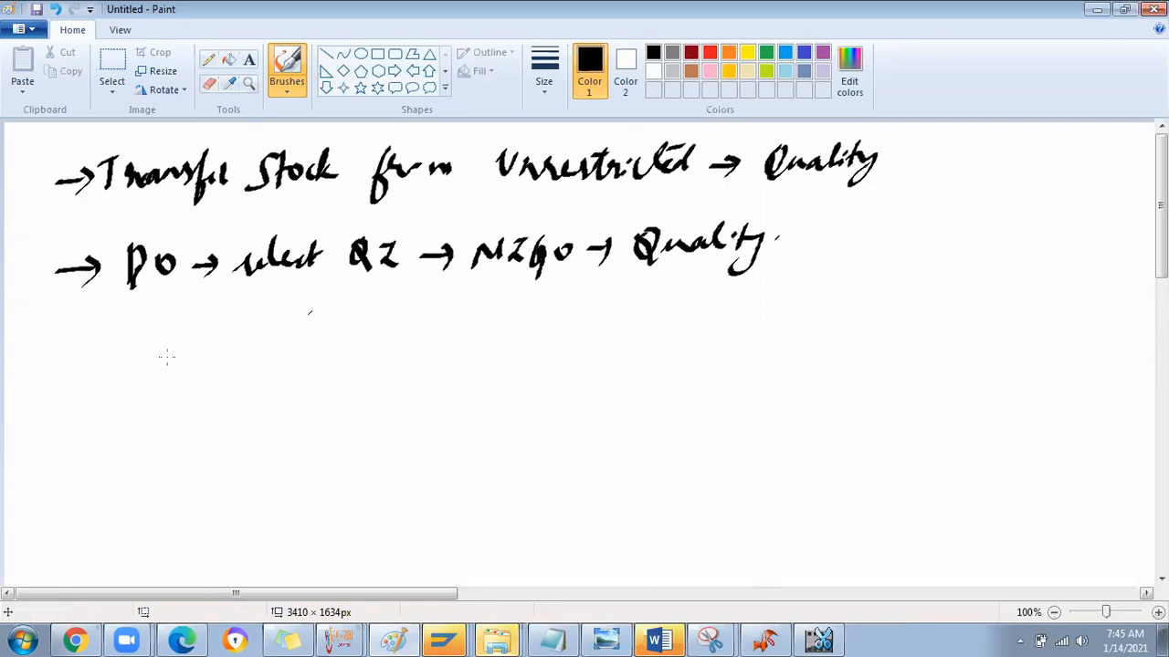
left_click_drag(175, 347, 205, 345)
mouse_move(208, 359)
left_mouse_down()
mouse_move(241, 347)
mouse_move(240, 364)
left_mouse_up()
mouse_move(274, 334)
left_mouse_down()
mouse_move(286, 356)
mouse_move(311, 342)
left_mouse_up()
left_click_drag(233, 283, 418, 286)
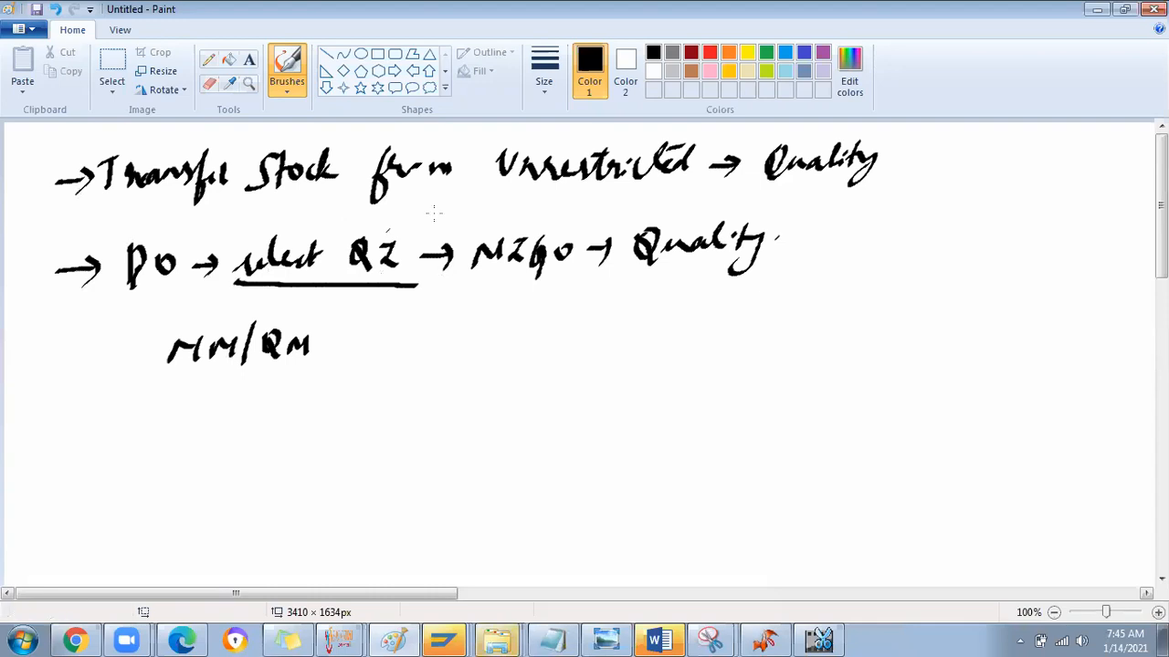
left_click_drag(336, 209, 455, 204)
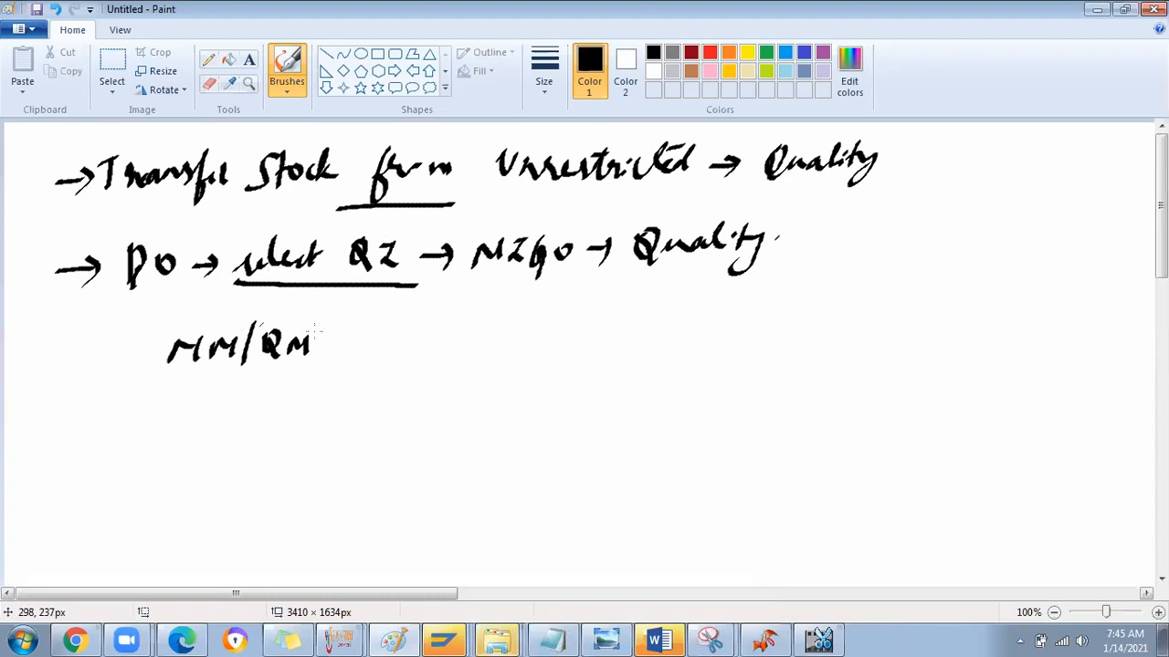
mouse_move(342, 342)
left_mouse_down()
mouse_move(376, 343)
mouse_move(366, 349)
mouse_move(436, 330)
mouse_move(457, 345)
mouse_move(518, 324)
mouse_move(595, 330)
mouse_move(617, 320)
mouse_move(649, 327)
mouse_move(635, 342)
mouse_move(710, 309)
mouse_move(819, 315)
mouse_move(917, 288)
mouse_move(957, 310)
mouse_move(1021, 283)
mouse_move(1032, 290)
left_mouse_up()
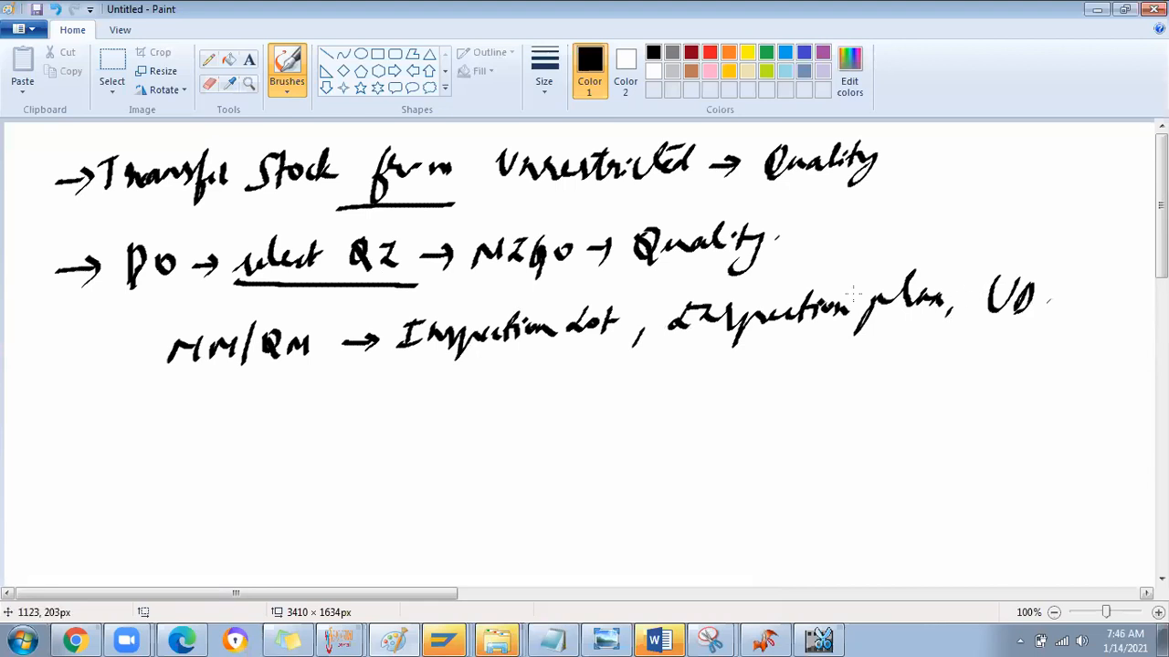
Step: Handwrite an arrowed fourth line reading "Return the Goods – 122"
left_click_drag(103, 421, 146, 419)
mouse_move(130, 408)
left_mouse_down()
mouse_move(135, 427)
mouse_move(261, 400)
mouse_move(382, 397)
mouse_move(356, 438)
left_mouse_up()
mouse_move(374, 401)
left_mouse_down()
mouse_move(522, 387)
mouse_move(546, 404)
left_mouse_up()
left_click_drag(560, 381, 590, 403)
left_click_drag(591, 382, 613, 404)
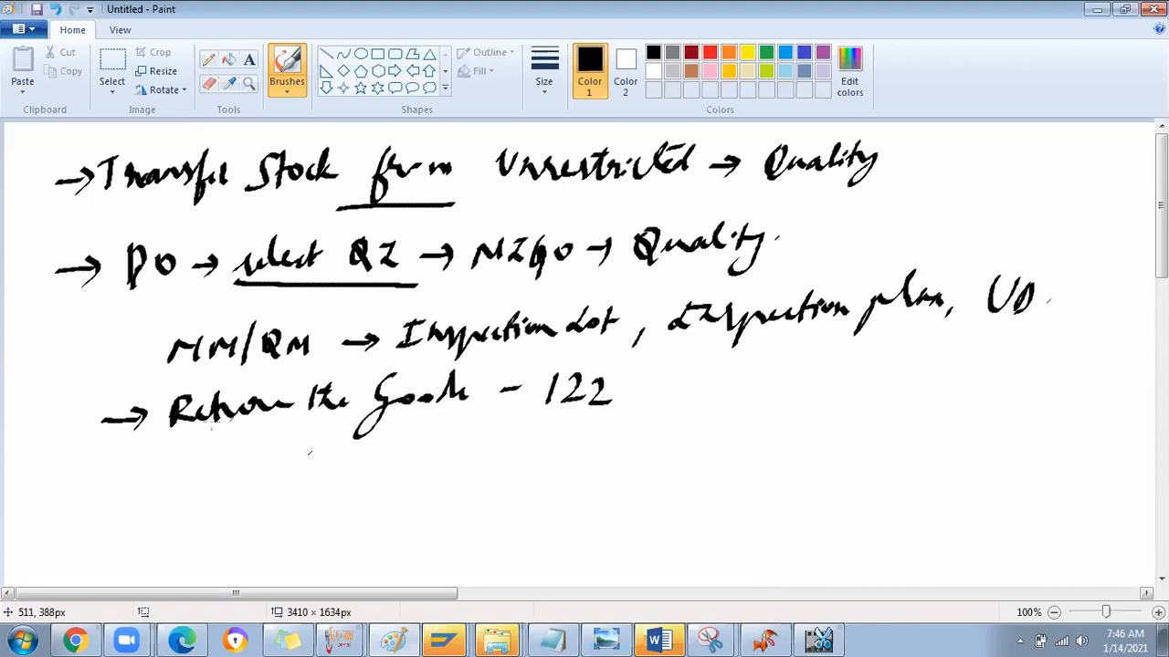
Step: Handwrite an arrowed fifth line reading "PO → Return PO → Return the goods to vendor"
mouse_move(102, 486)
left_mouse_down()
mouse_move(146, 480)
mouse_move(139, 491)
left_mouse_up()
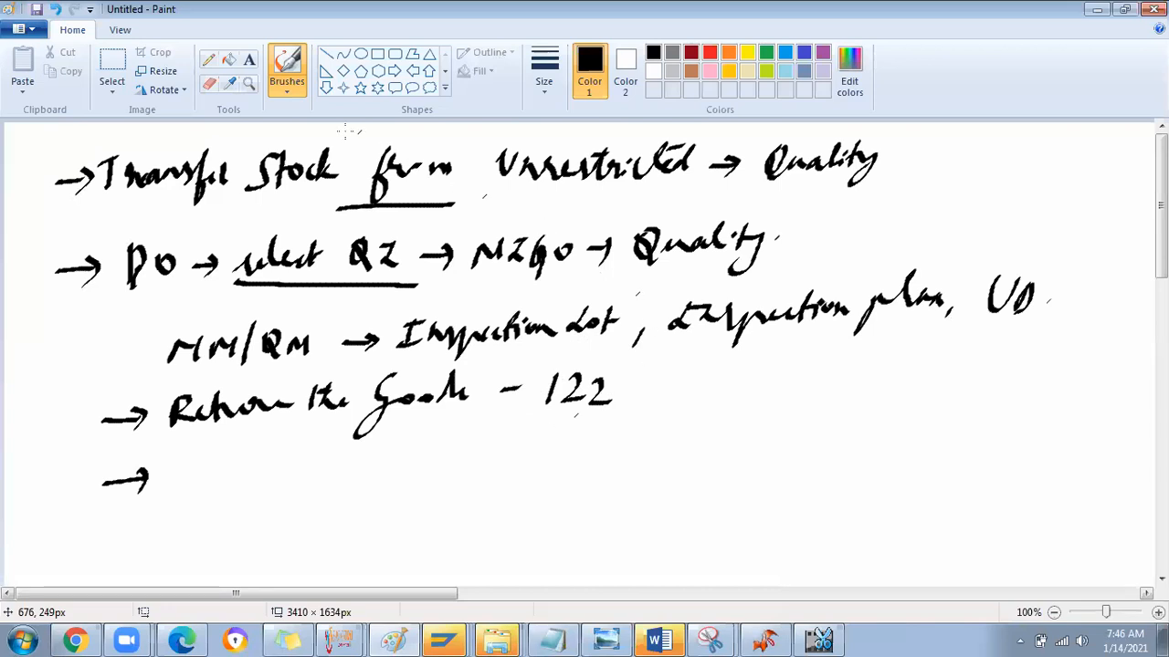
mouse_move(182, 492)
left_mouse_down()
mouse_move(202, 464)
mouse_move(283, 470)
left_mouse_up()
left_click_drag(265, 461, 270, 485)
mouse_move(321, 449)
left_mouse_down()
mouse_move(327, 486)
mouse_move(387, 479)
mouse_move(422, 457)
mouse_move(564, 454)
mouse_move(548, 471)
mouse_move(630, 440)
mouse_move(652, 456)
mouse_move(711, 449)
mouse_move(726, 461)
left_mouse_up()
mouse_move(763, 425)
left_mouse_down()
mouse_move(754, 447)
mouse_move(789, 442)
left_mouse_up()
left_click_drag(749, 436, 1046, 429)
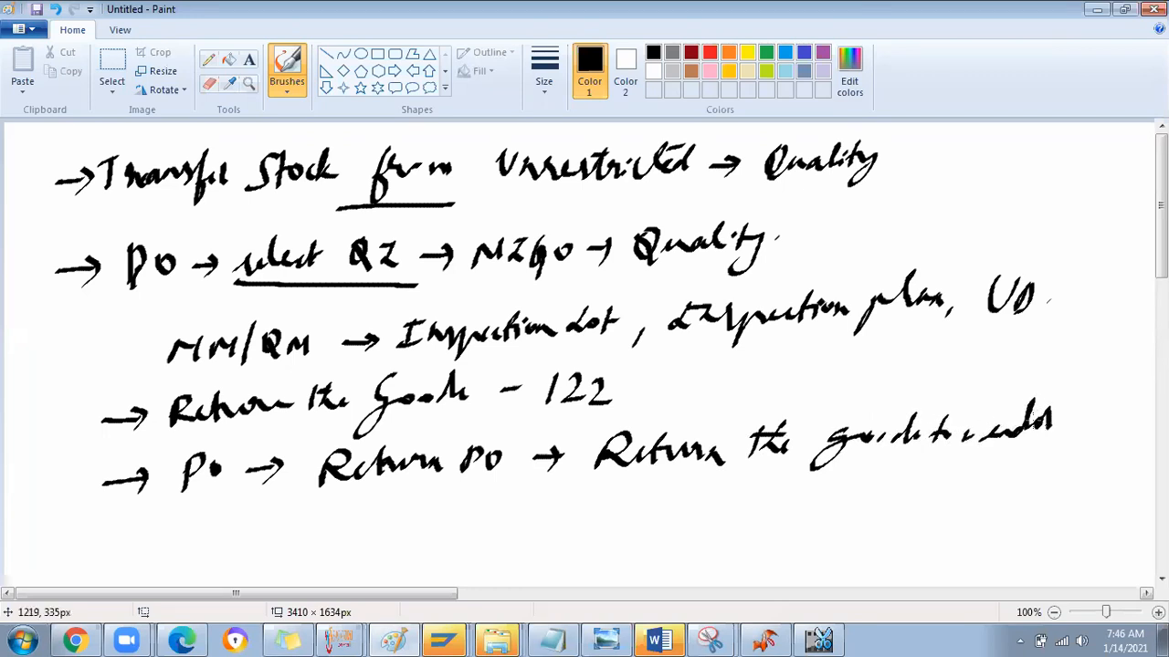
Step: Write an underlined 161 below the return PO line and underline 122 in the line above it
mouse_move(676, 485)
left_mouse_down()
mouse_move(658, 521)
mouse_move(695, 508)
left_mouse_up()
left_click_drag(723, 482, 716, 515)
left_click_drag(650, 543, 732, 528)
left_click_drag(535, 417, 610, 410)
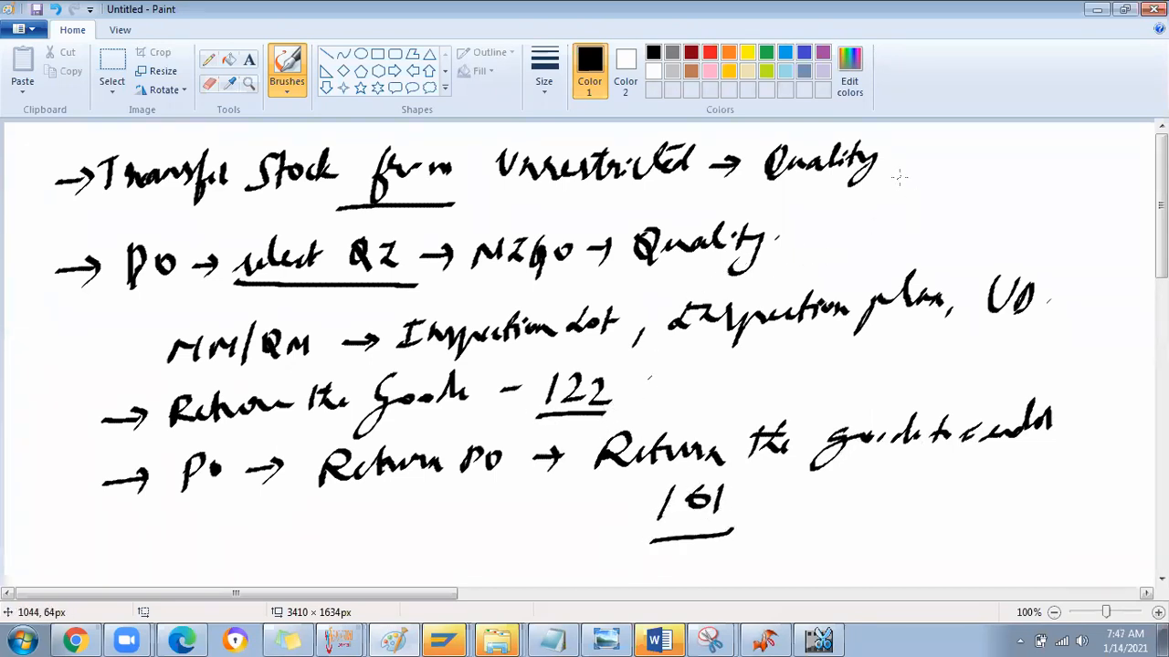
Step: Append "– 321/322" to the transfer stock line and "→ 101" to the purchase order line
mouse_move(891, 164)
left_mouse_down()
mouse_move(951, 160)
mouse_move(941, 174)
left_mouse_up()
left_click_drag(975, 142, 999, 163)
left_click_drag(1015, 139, 1006, 161)
mouse_move(1015, 177)
left_mouse_down()
mouse_move(1037, 139)
mouse_move(1064, 166)
mouse_move(1123, 163)
left_mouse_up()
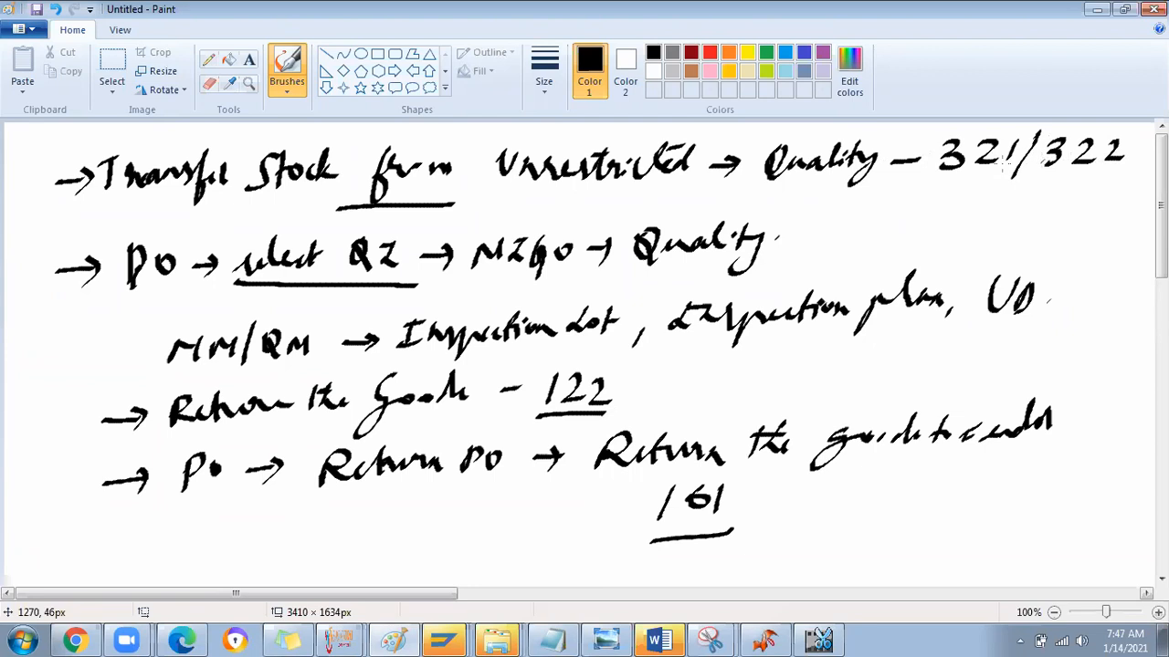
mouse_move(775, 241)
left_mouse_down()
mouse_move(815, 238)
mouse_move(789, 261)
mouse_move(849, 222)
mouse_move(864, 226)
left_mouse_up()
left_click_drag(883, 223, 881, 248)
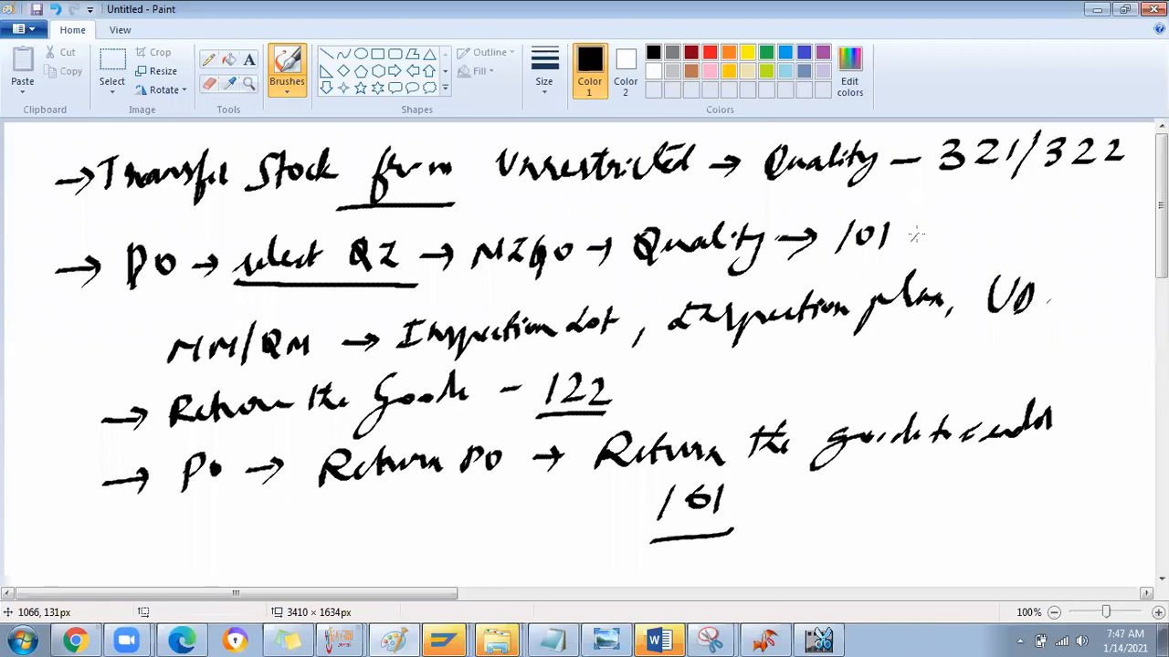
Step: Switch to SAP Logon and log on to the SAP MM connection with the account password, ending any other logons
mouse_move(445, 641)
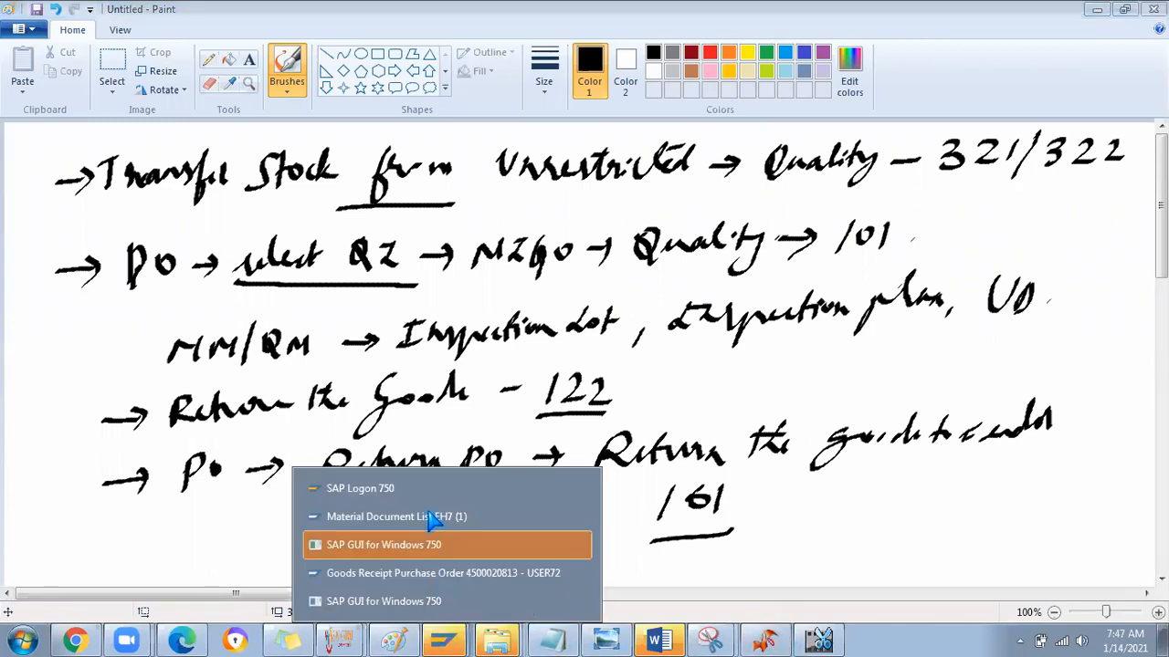
left_click(358, 490)
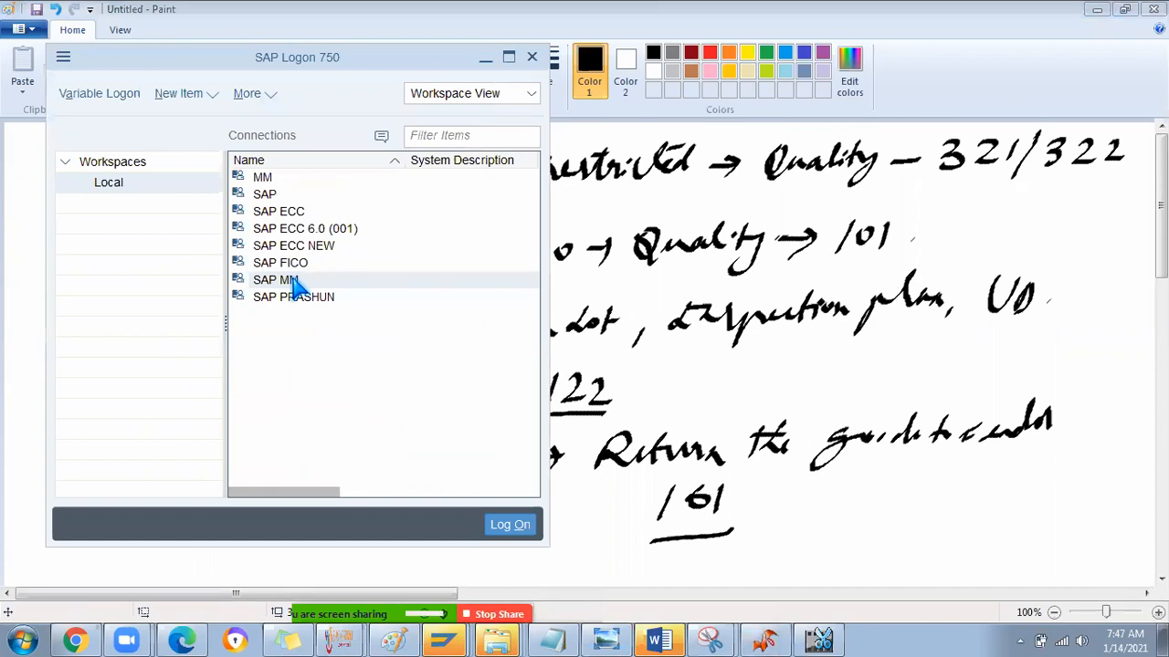
double_click(292, 280)
double_click(172, 188)
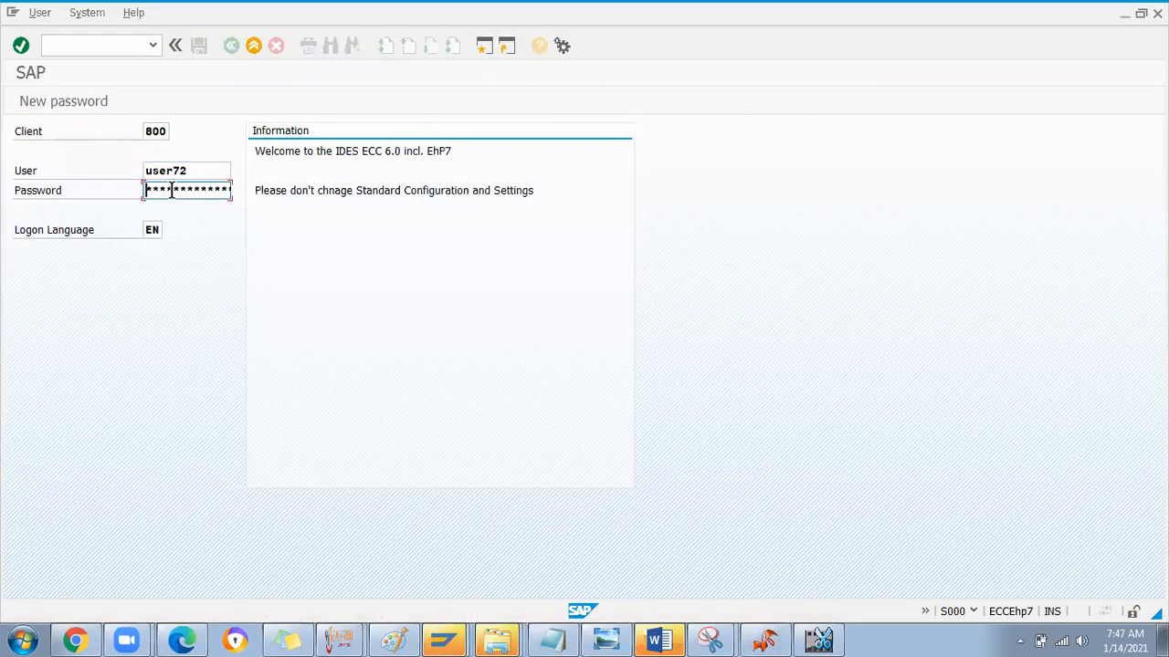
type("***")
key("Return")
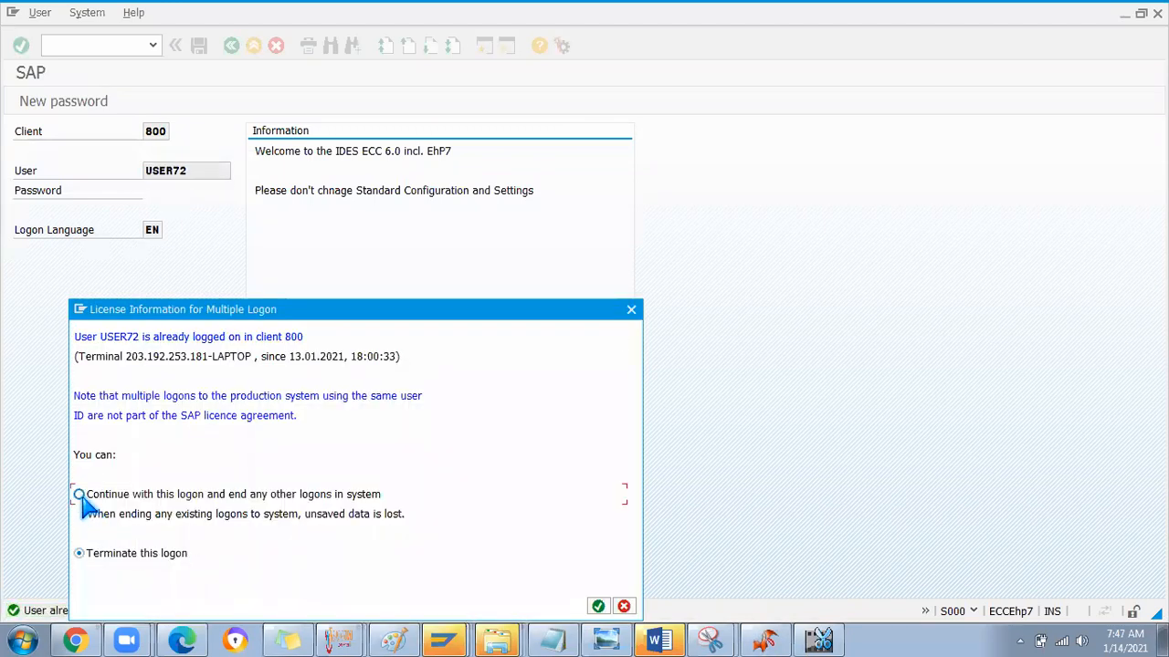
left_click(80, 494)
key("Return")
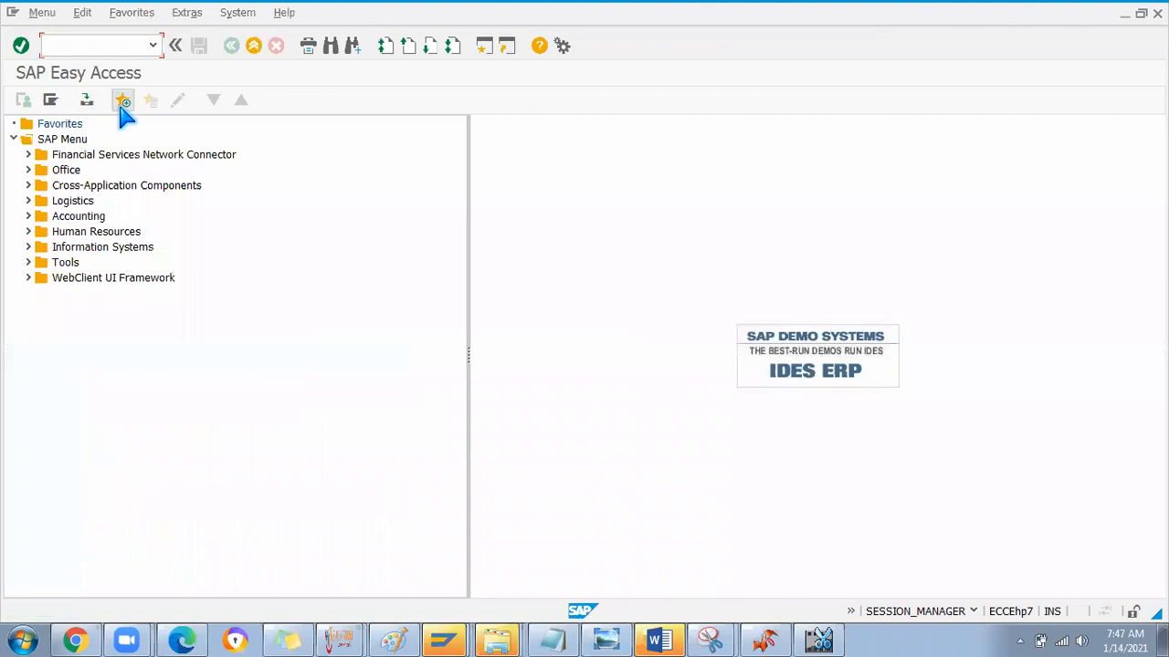
Step: Open the purchase order display ME23N and switch to the purchasing document report ME2N
type("me23n")
key("Return")
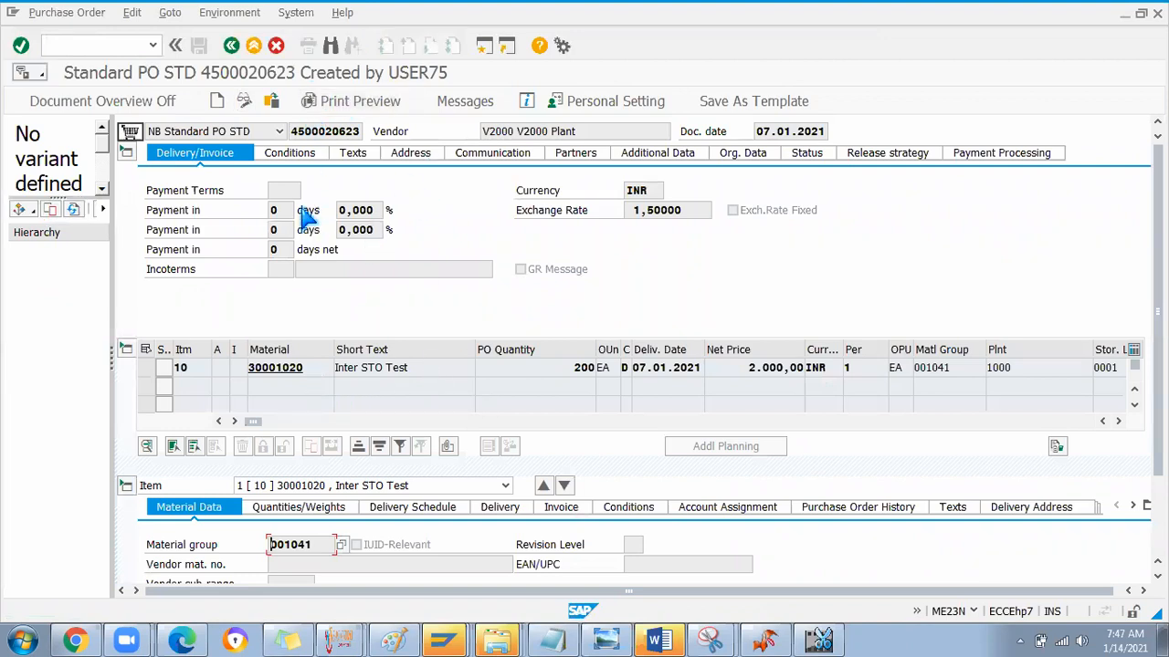
left_click(67, 45)
type("/nme2n")
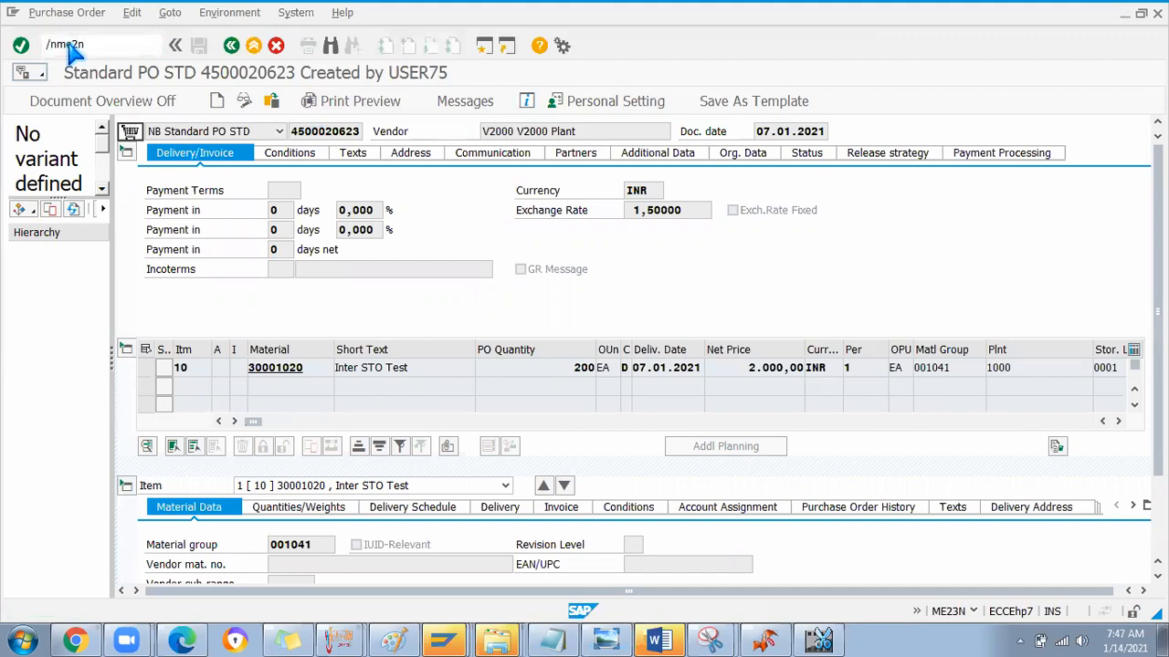
key("Return")
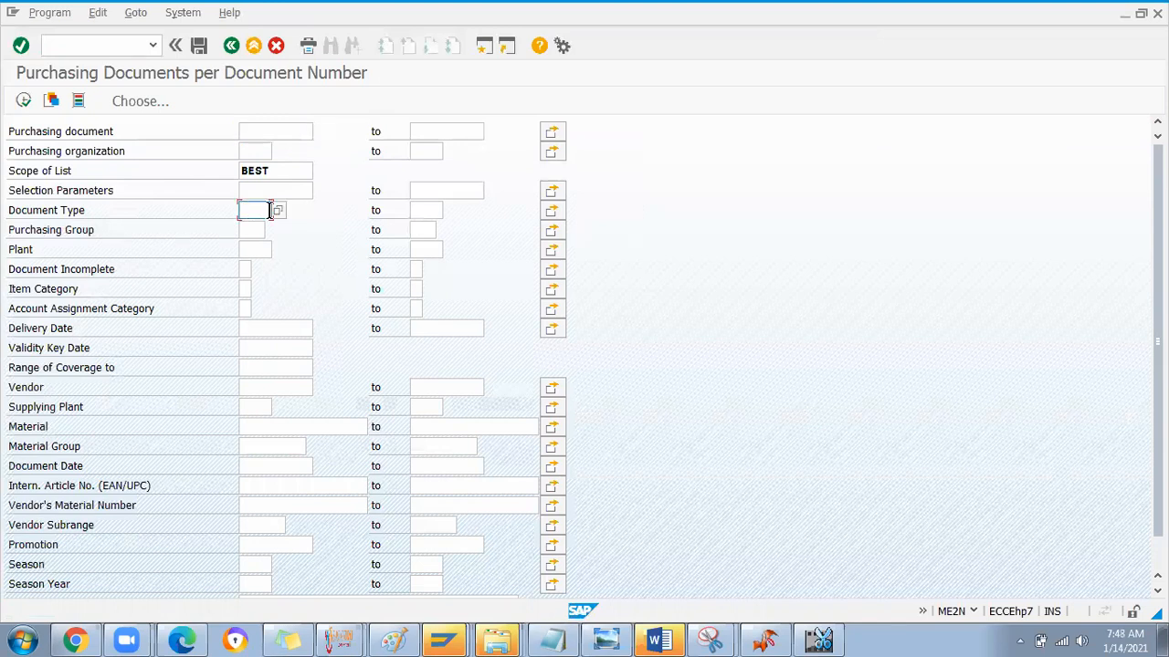
Step: Restrict the report to document type NB and to a single blank value for item category
type("NB")
left_click(244, 287)
left_click(256, 288)
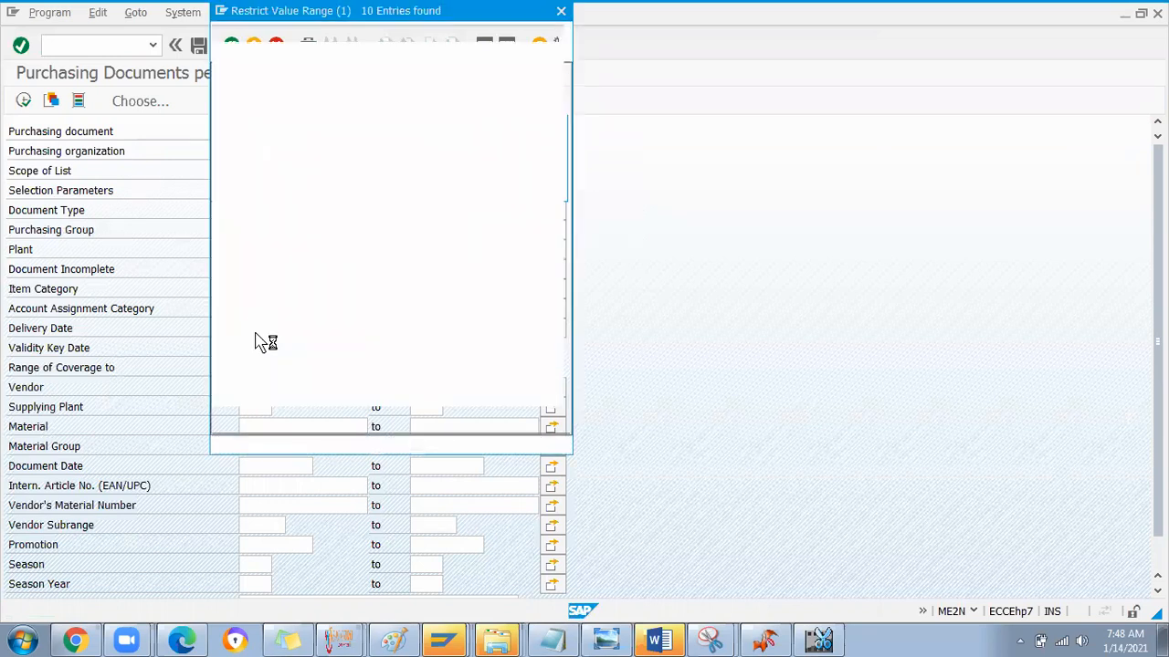
double_click(229, 117)
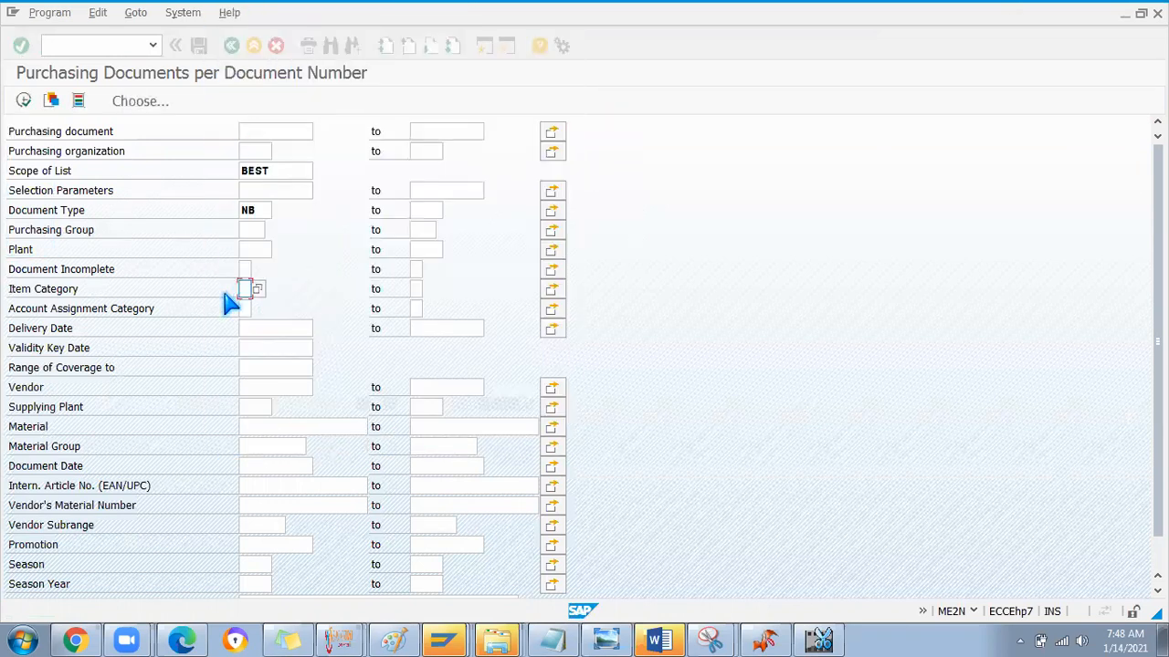
double_click(215, 290)
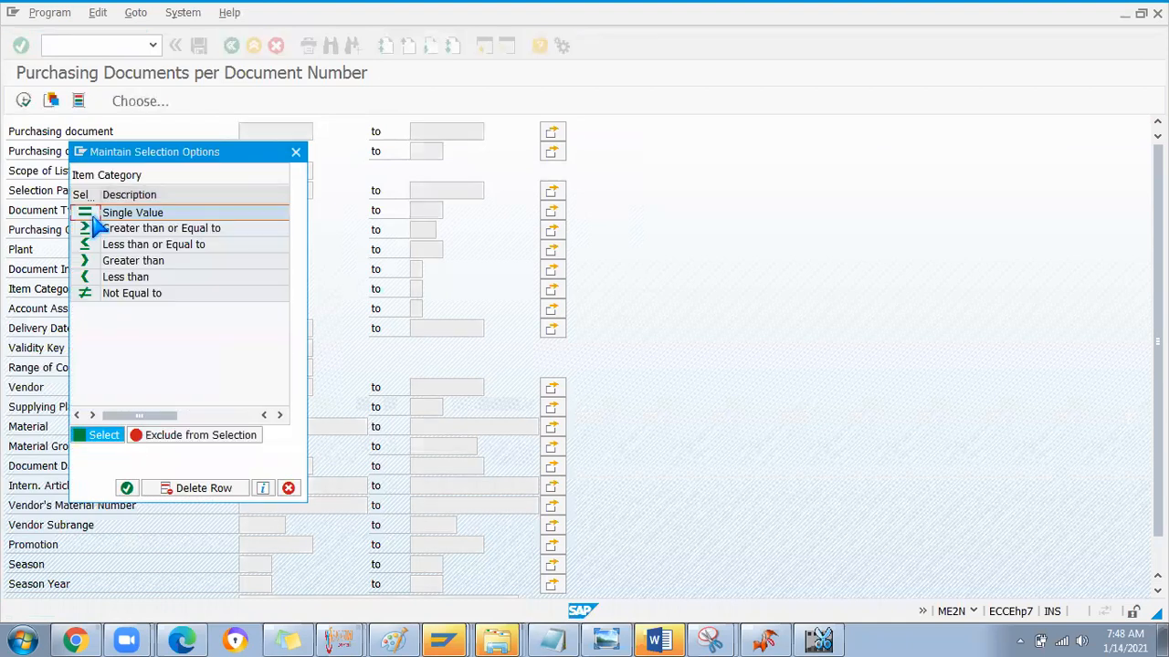
double_click(98, 215)
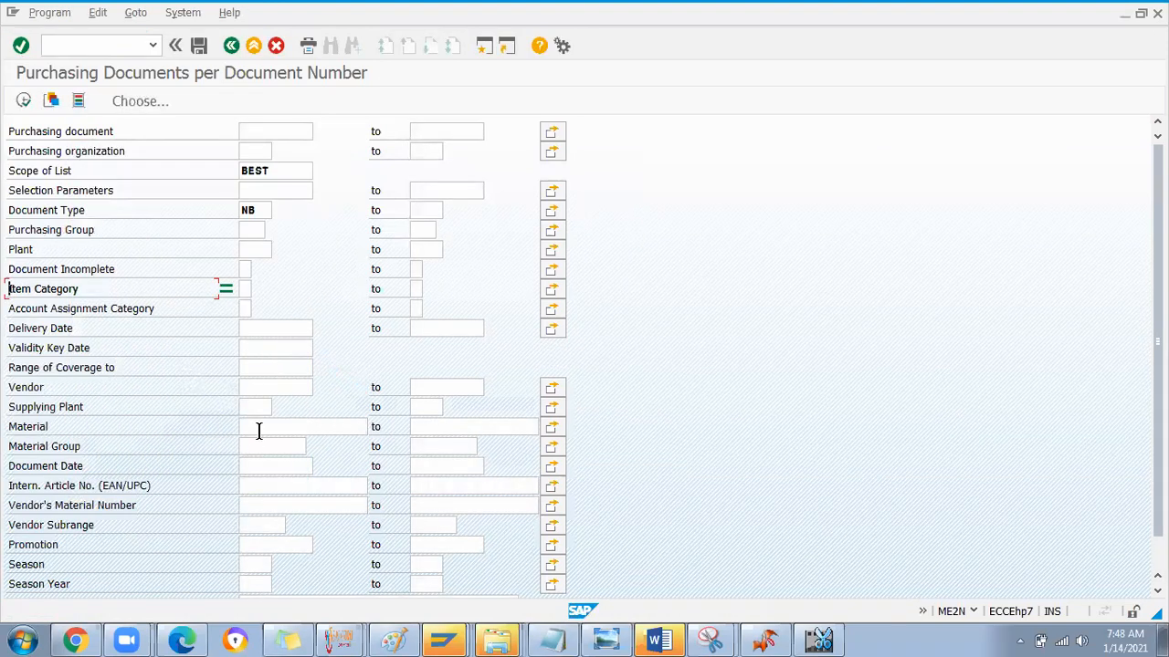
Step: Limit the document date to 06.01.2021 through 14.01.2021 and the plant to HON1, and run the report
left_click(252, 466)
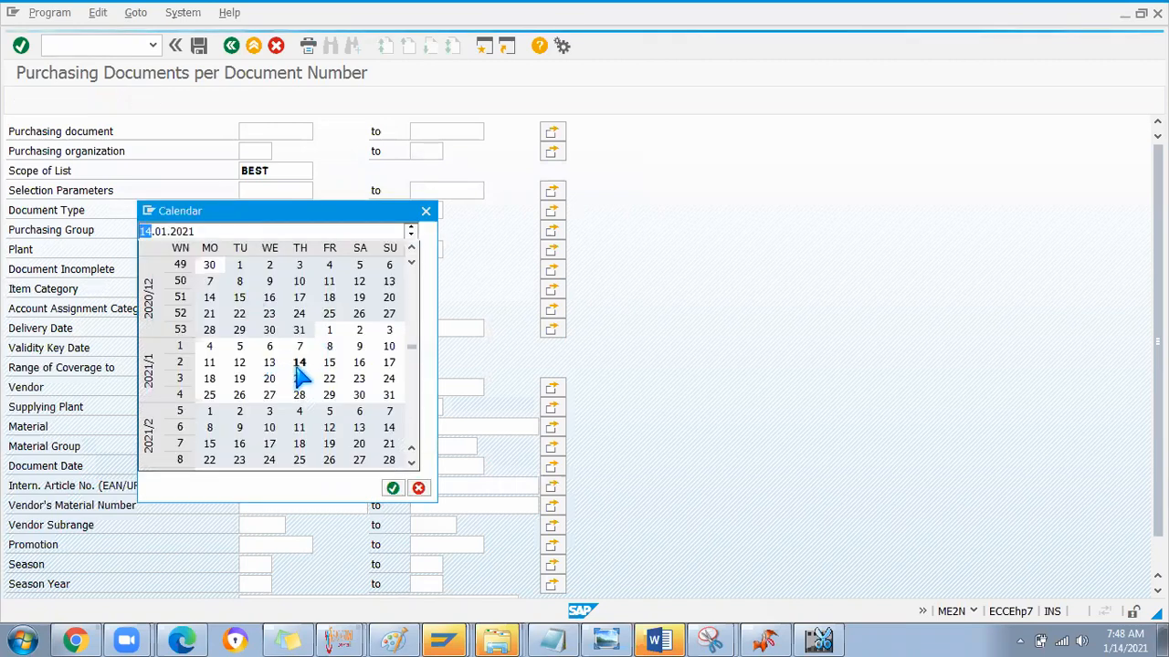
double_click(269, 351)
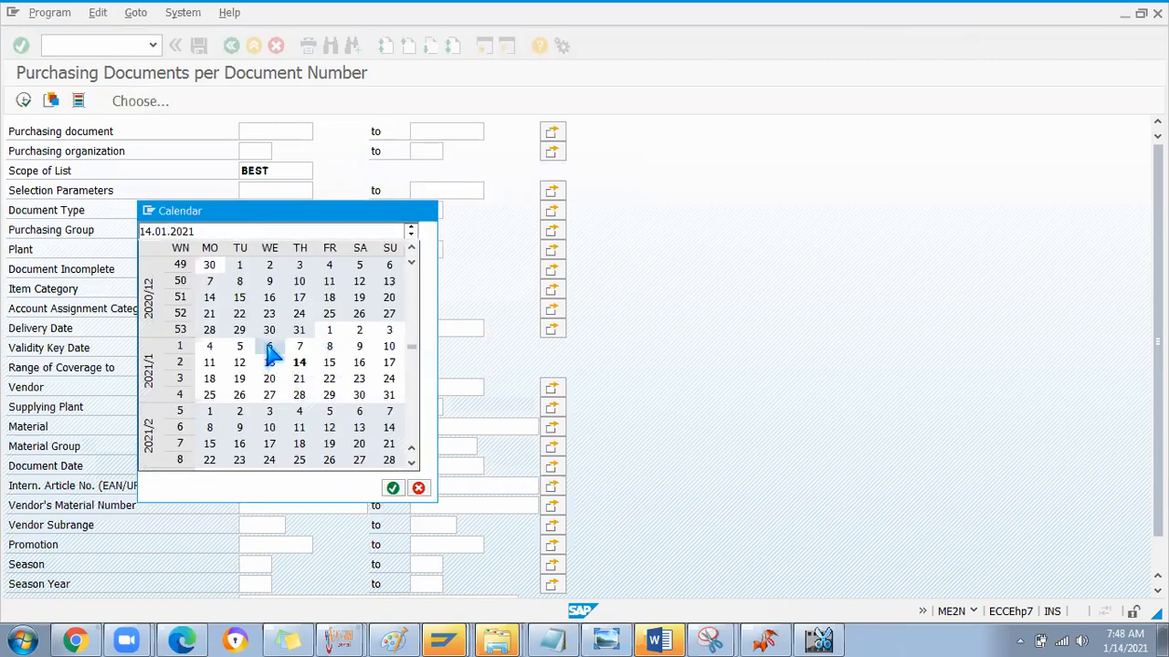
left_click(445, 468)
left_click(492, 467)
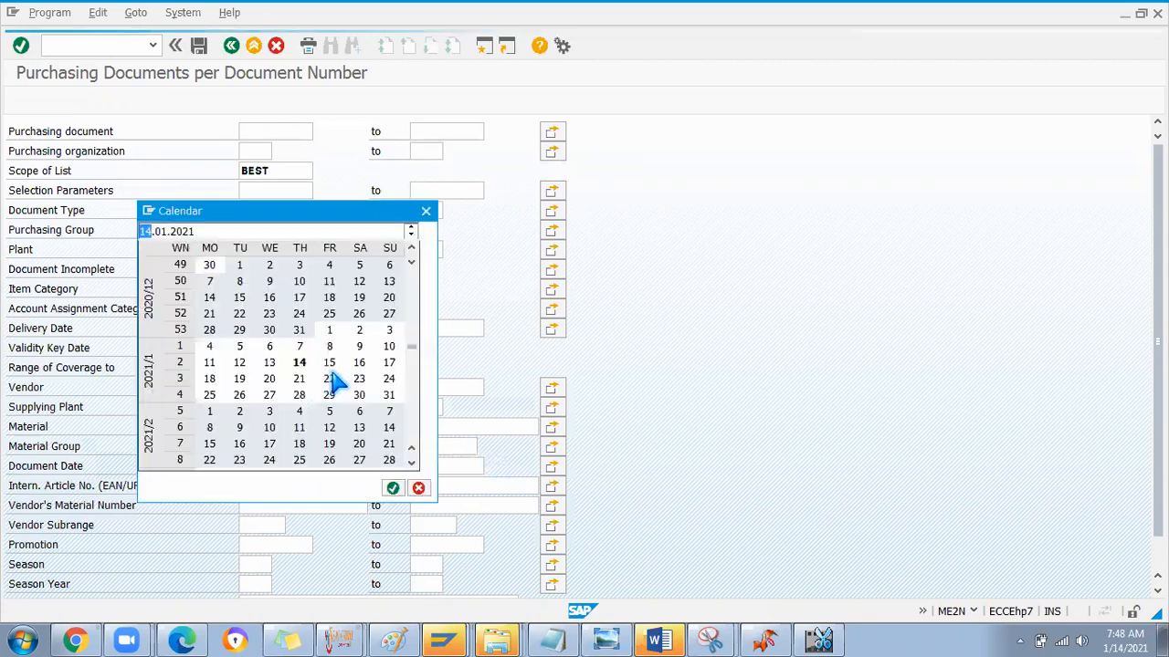
double_click(298, 369)
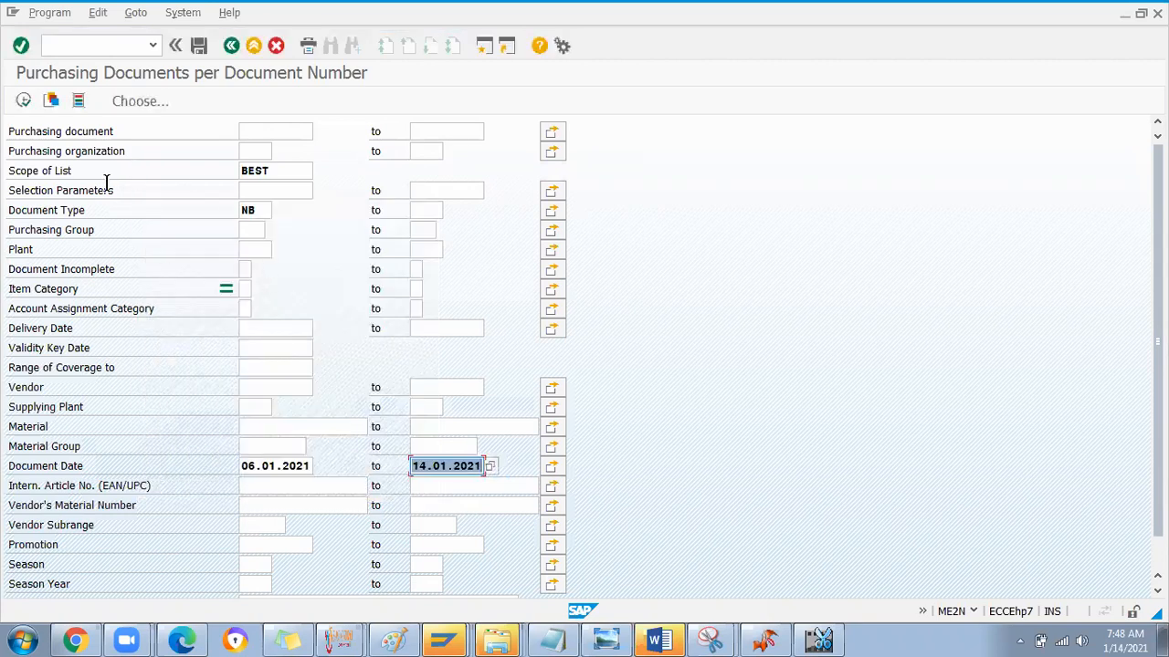
left_click(243, 249)
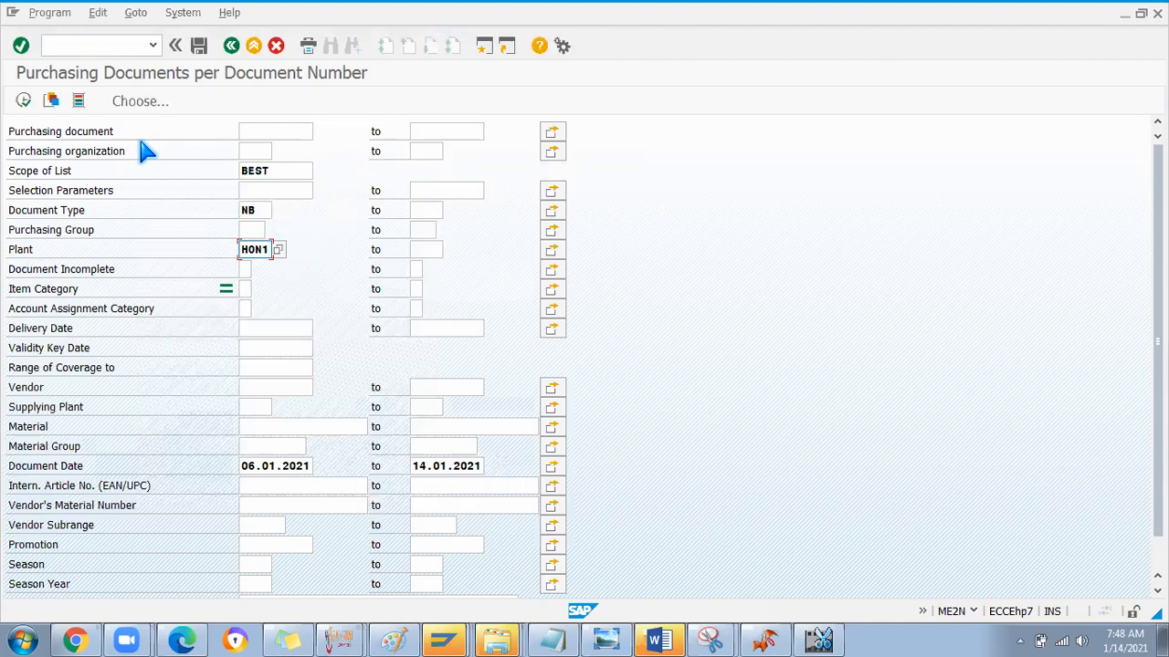
left_click(23, 101)
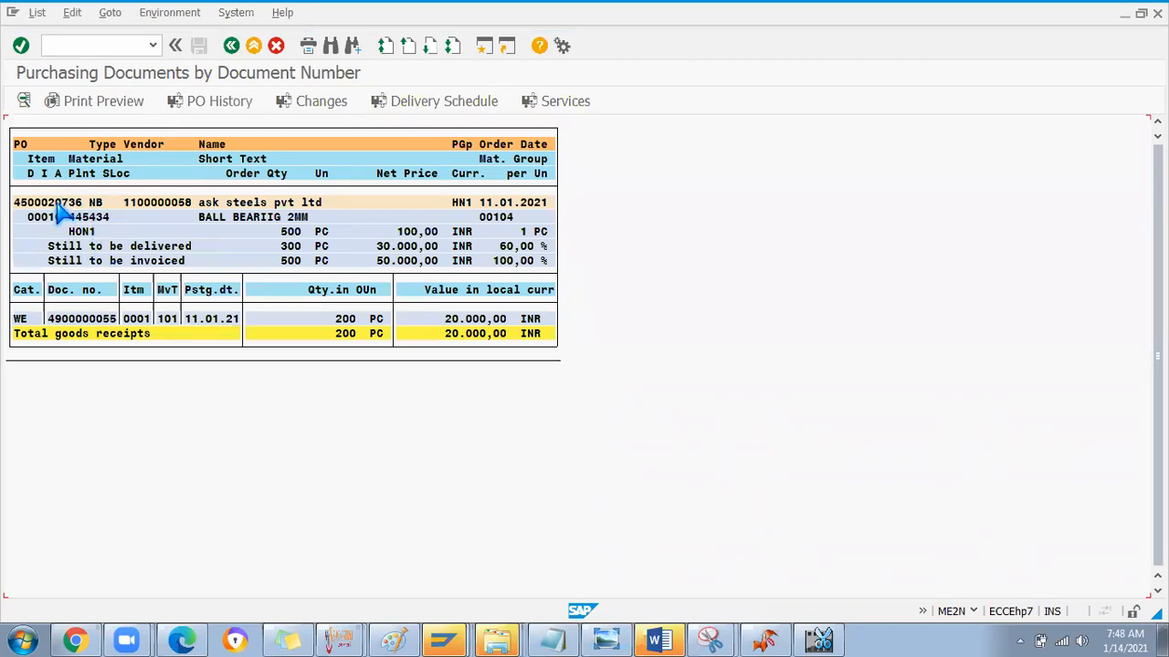
Step: Open the ask steels purchase order from the list and check the stock type in the item's delivery data
double_click(57, 205)
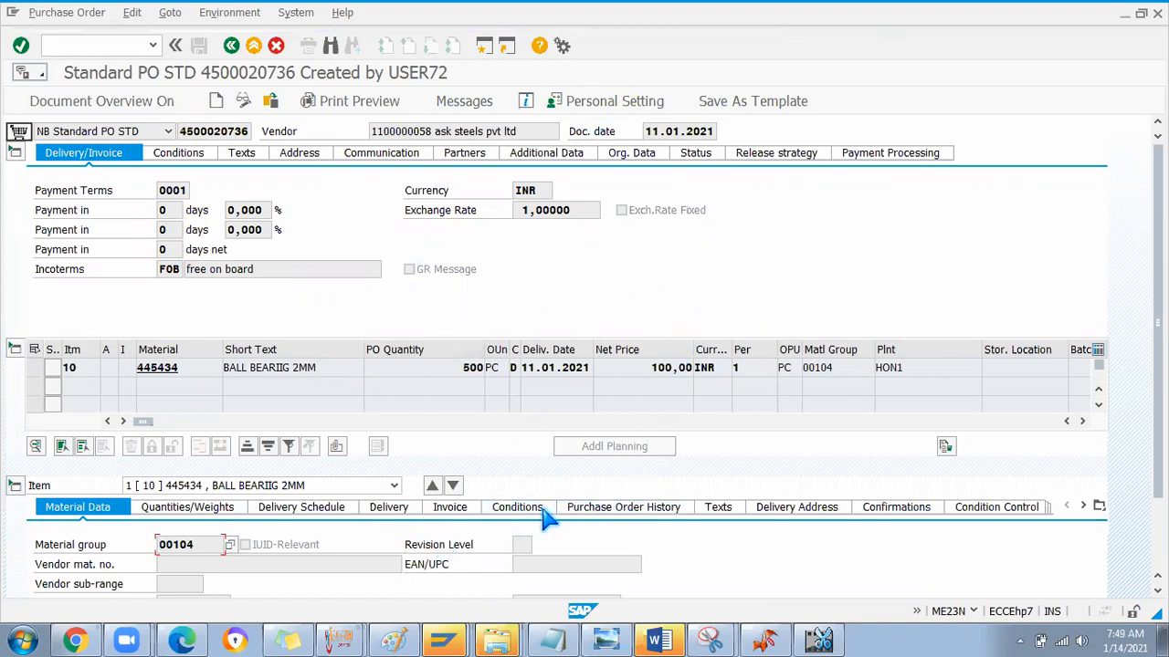
left_click(389, 507)
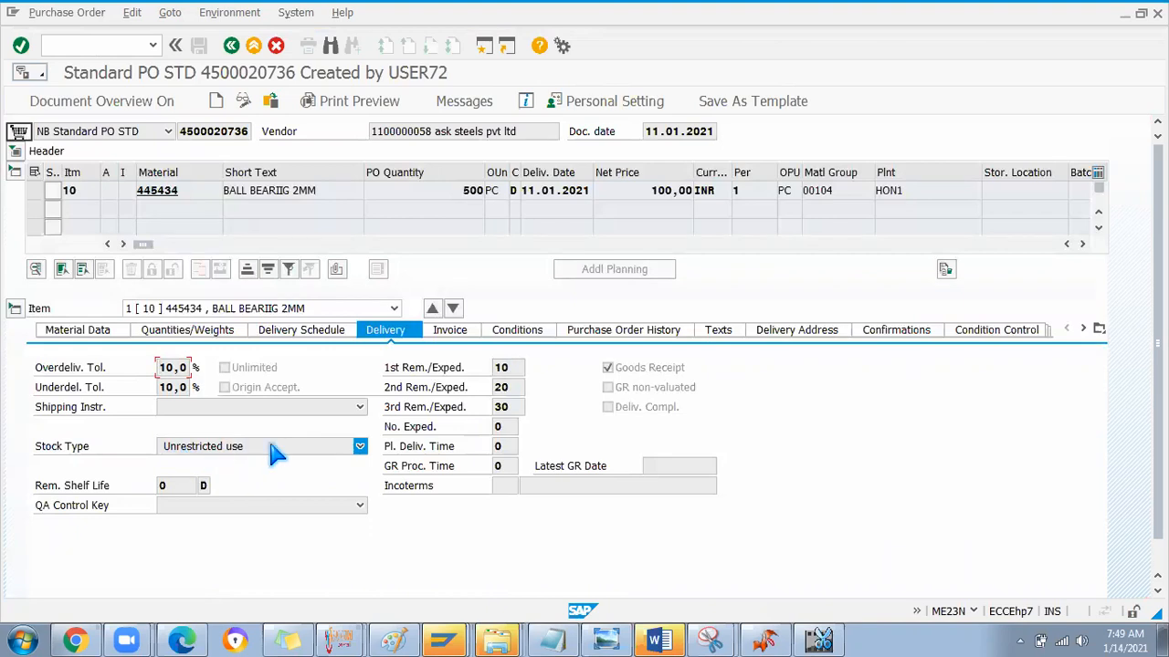
Step: Display the material master of the order's ball bearing item and check which views are maintained for it
double_click(152, 190)
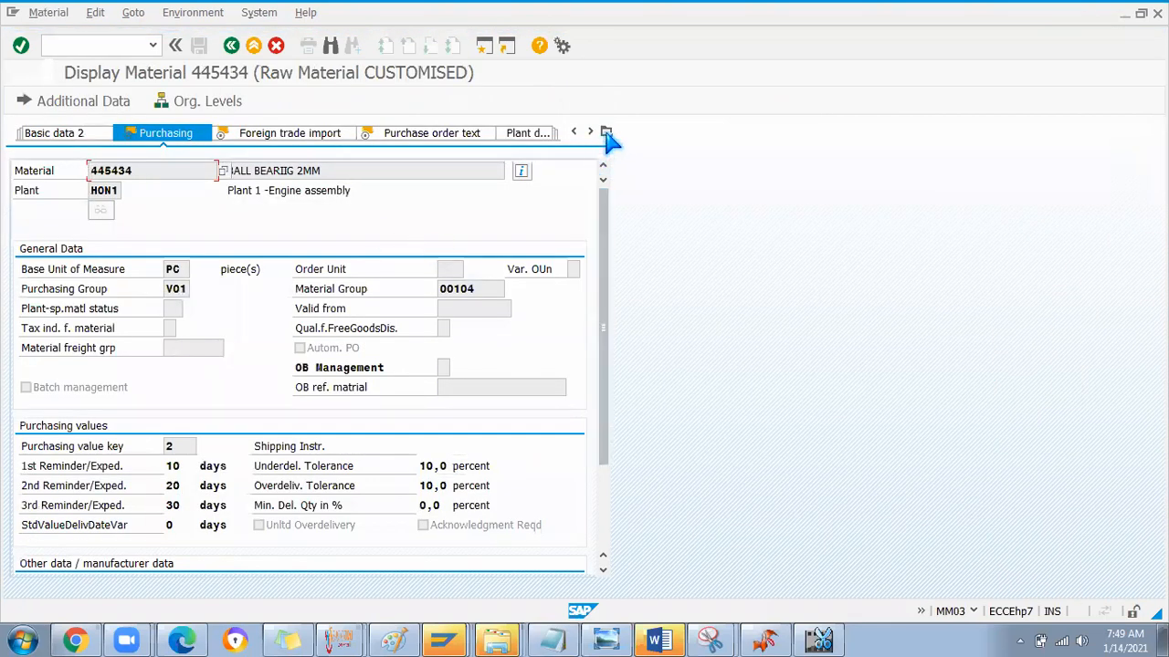
left_click(607, 133)
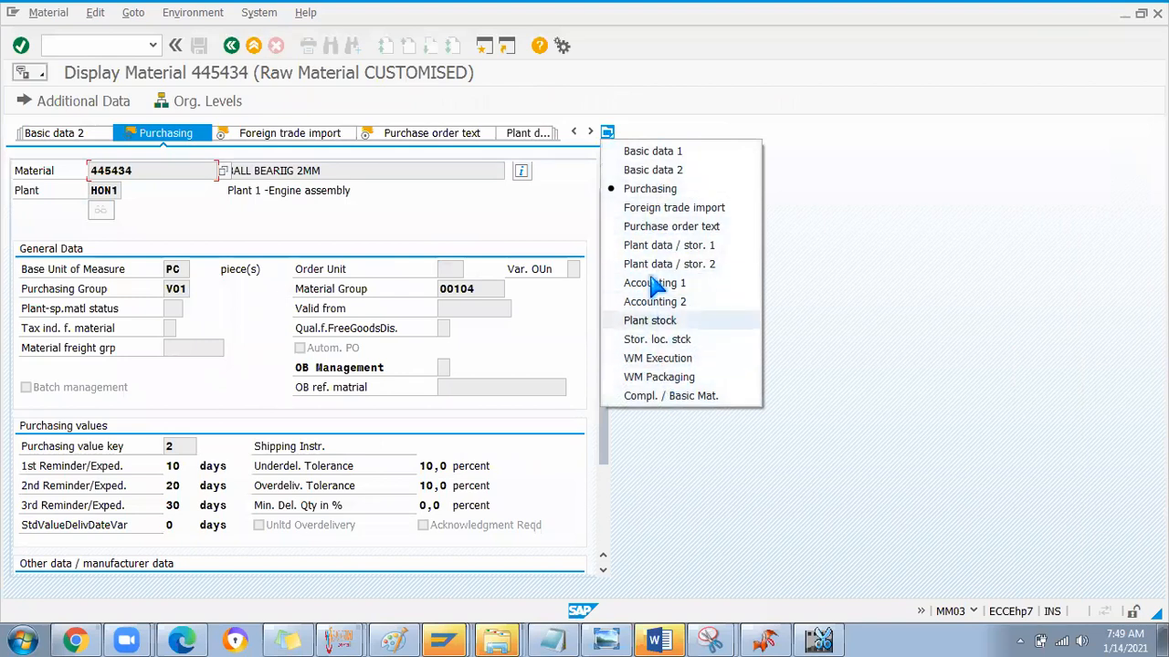
left_click(153, 169)
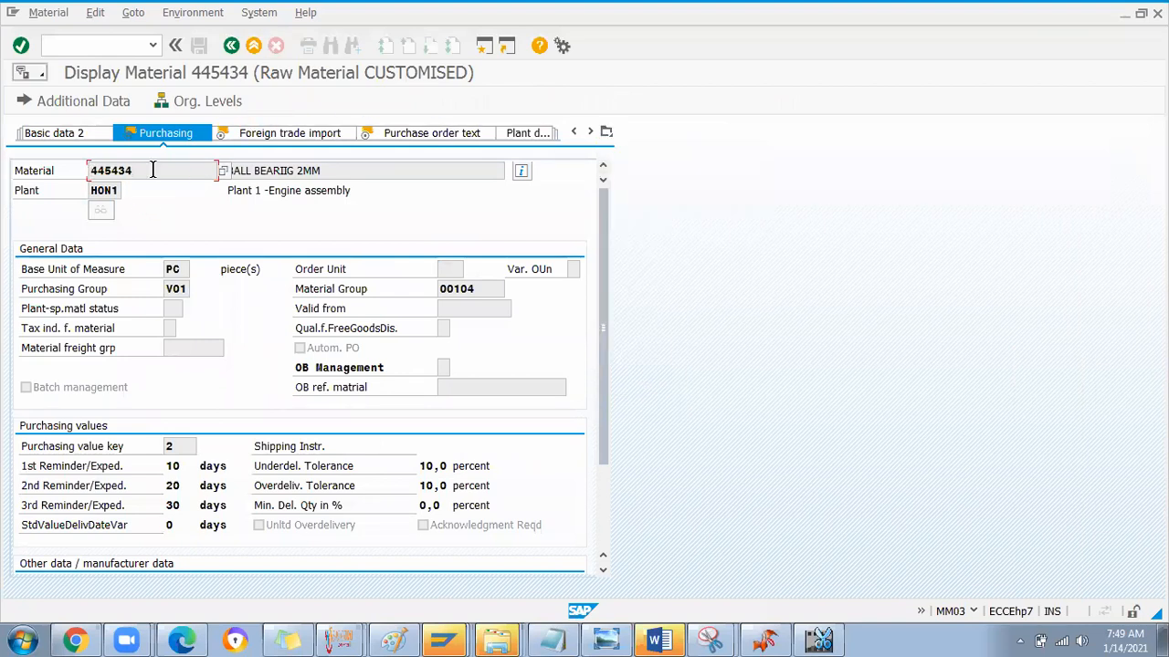
left_click_drag(76, 161, 77, 170)
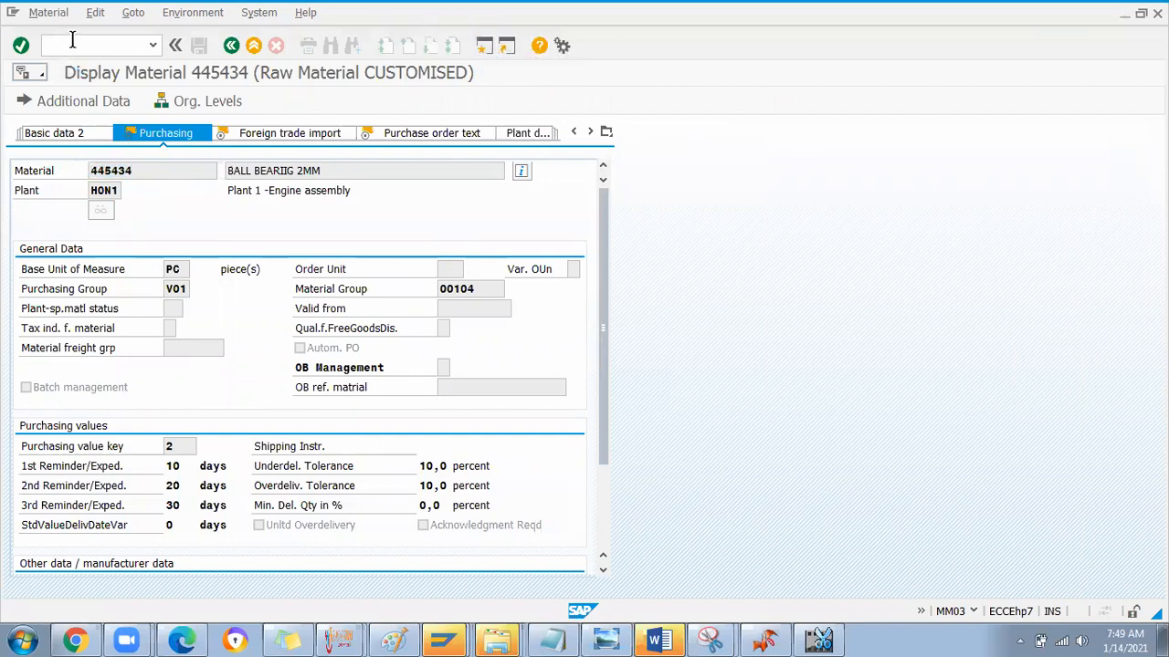
Step: Start transaction MM01 to extend the existing material 445434 with a further view
type("/")
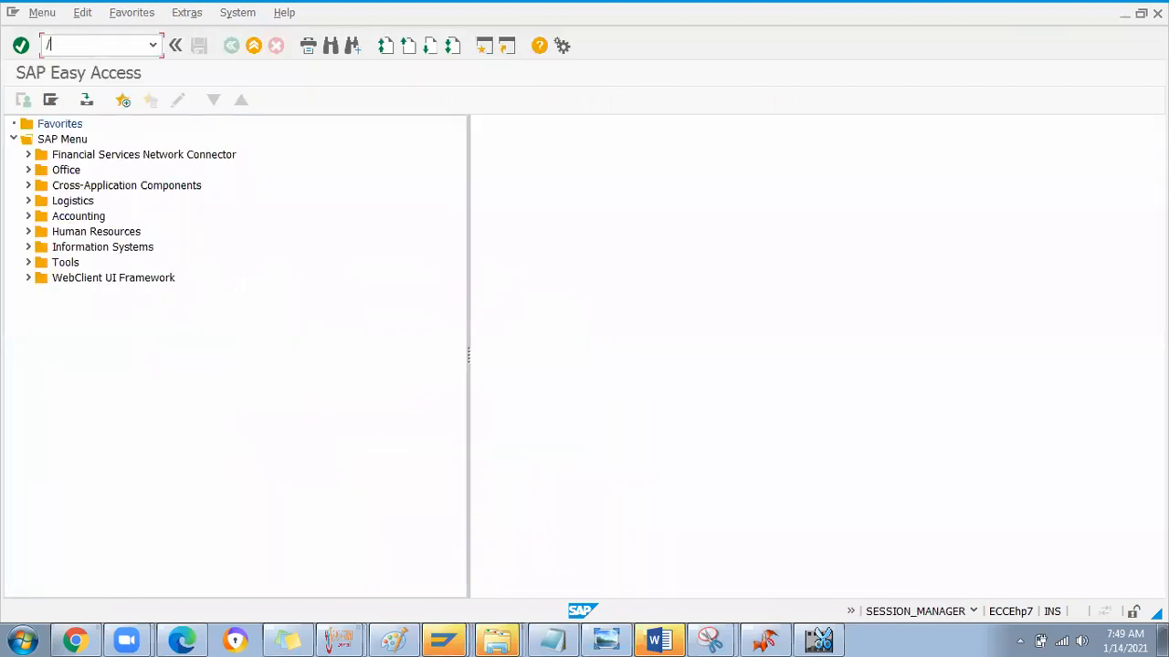
type("nmm01")
key("Return")
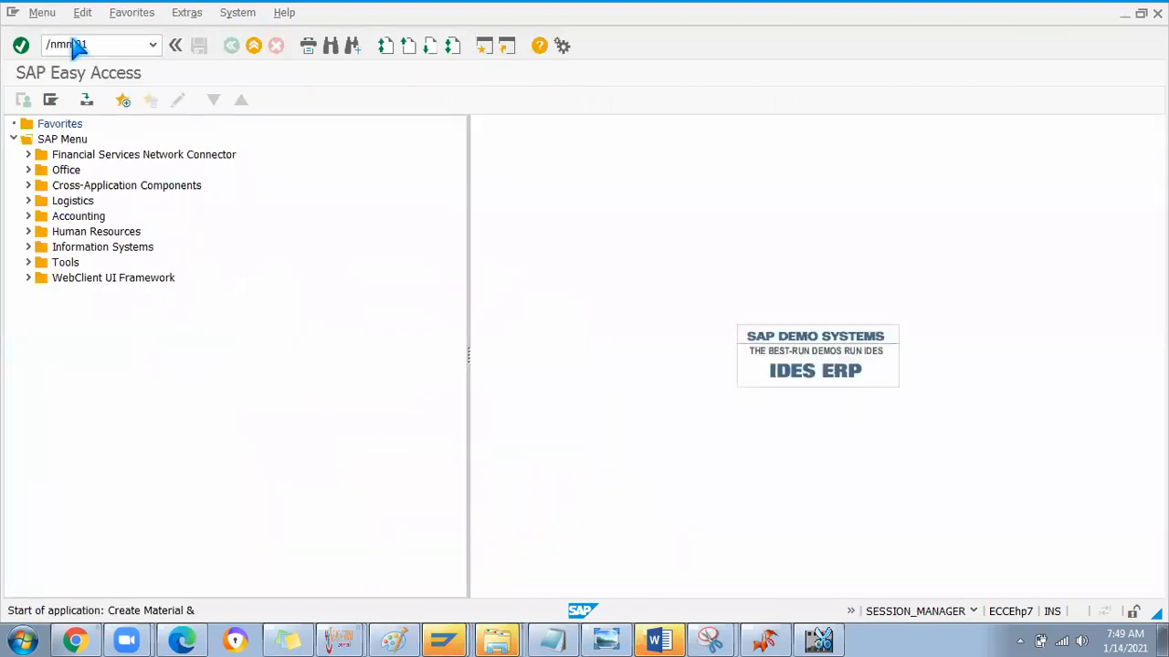
type("445434")
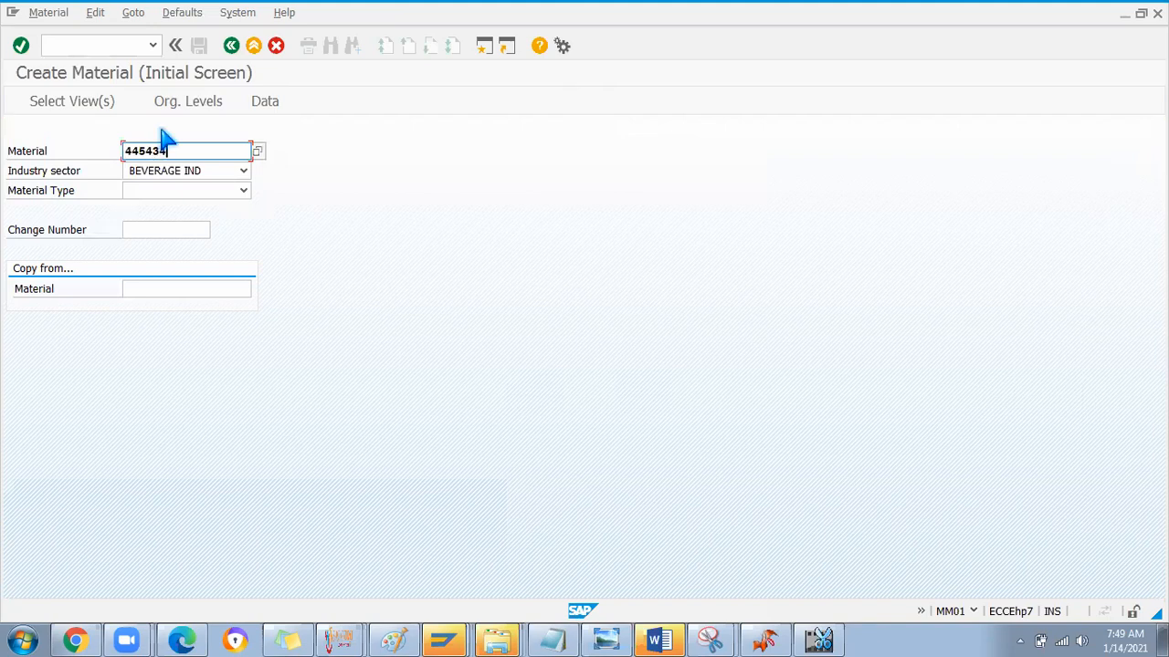
key("Return")
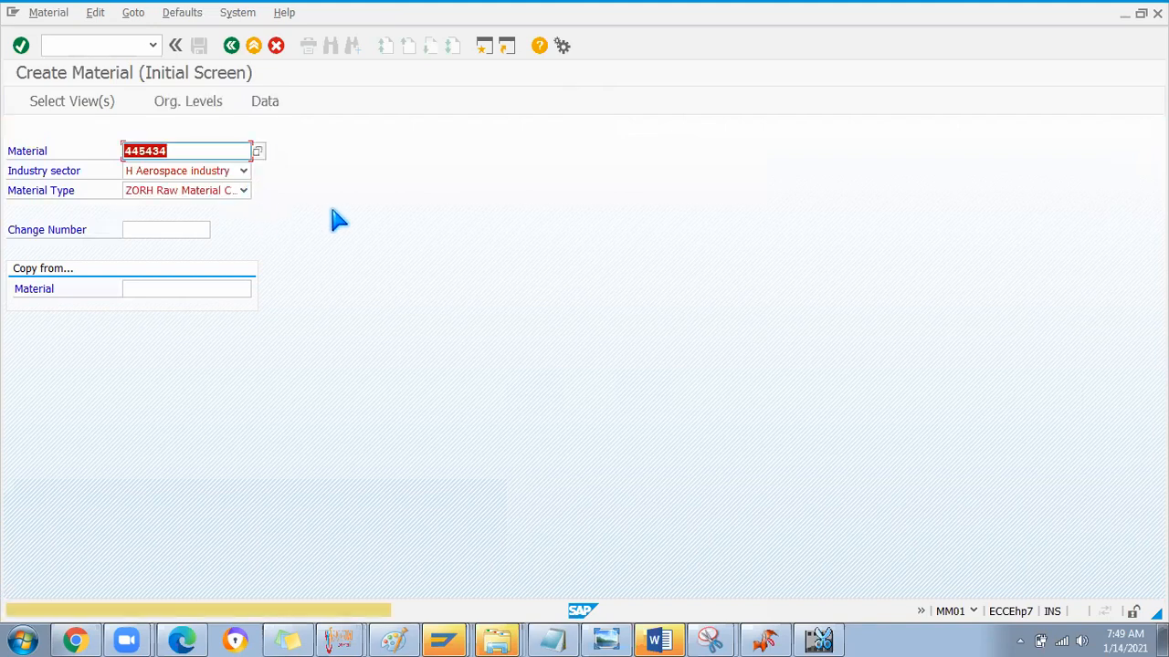
Step: Select the Quality Management view for the material and set the plant to HON1
scroll(365, 425, "down", 3)
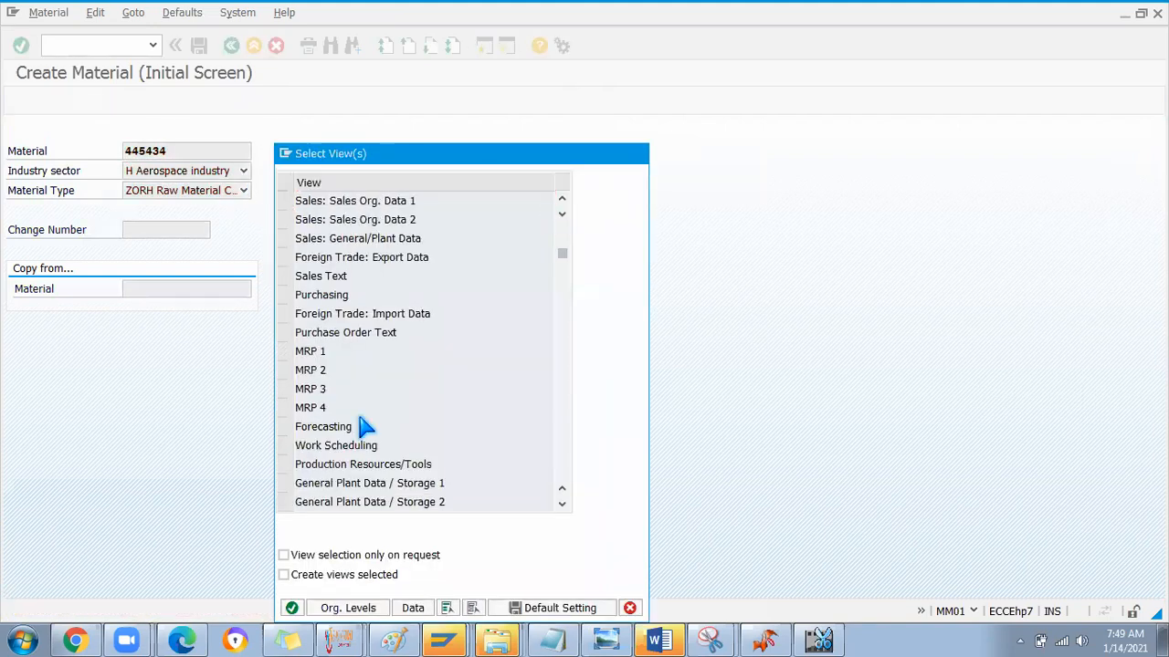
scroll(365, 426, "down", 2)
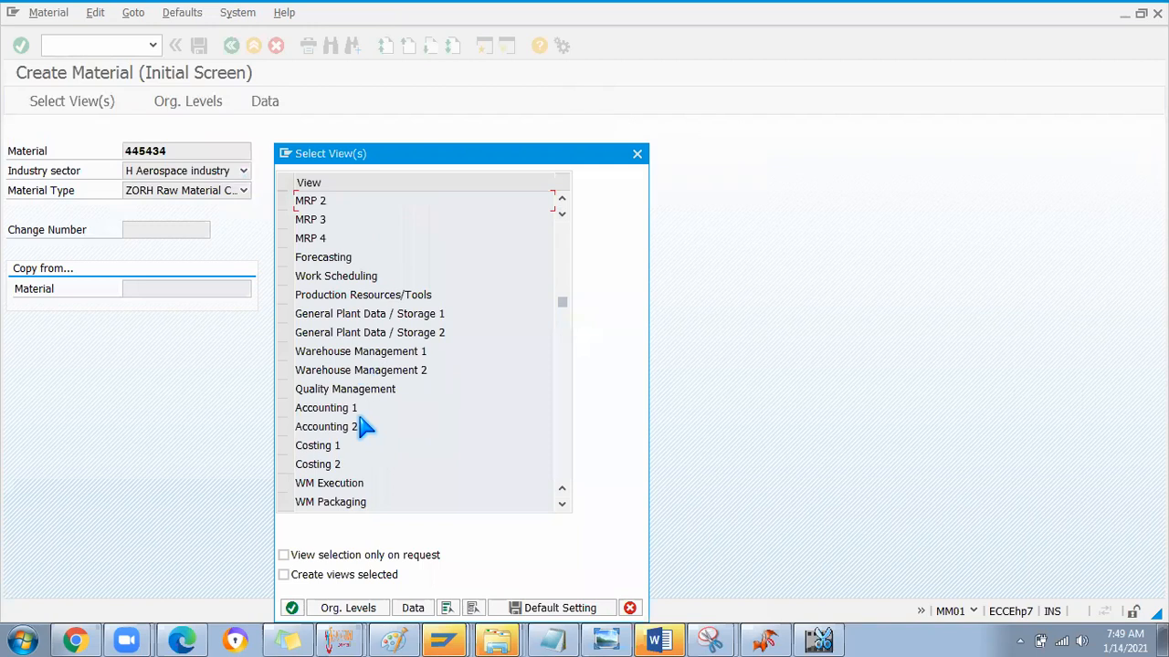
left_click(284, 389)
key("Return")
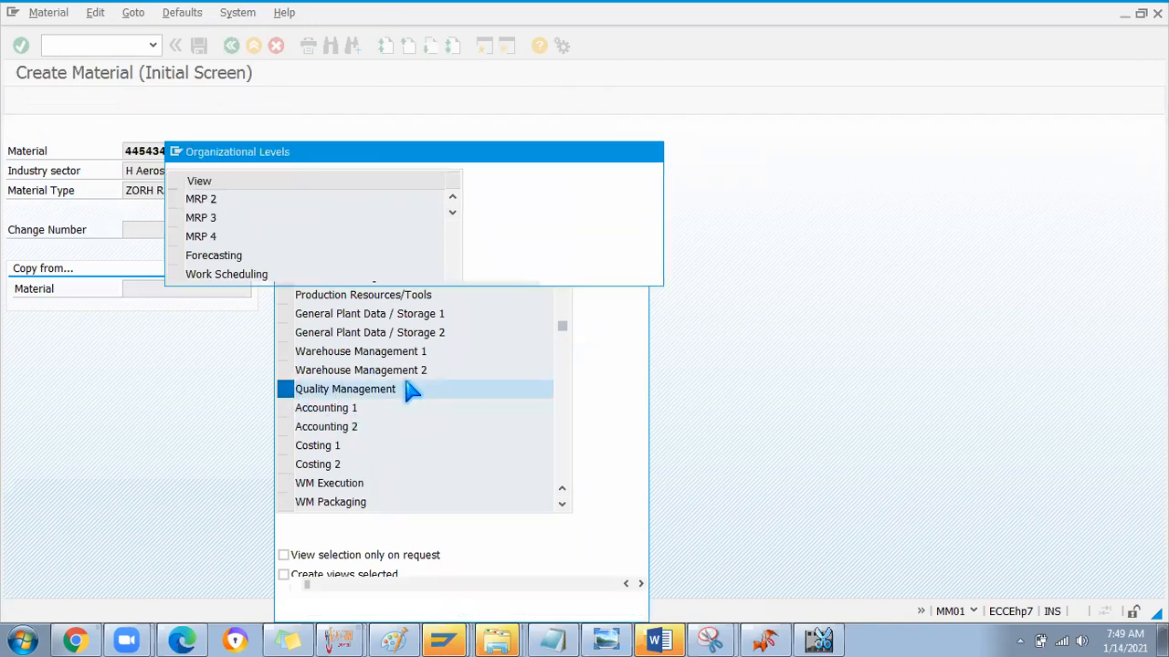
type("HOn1")
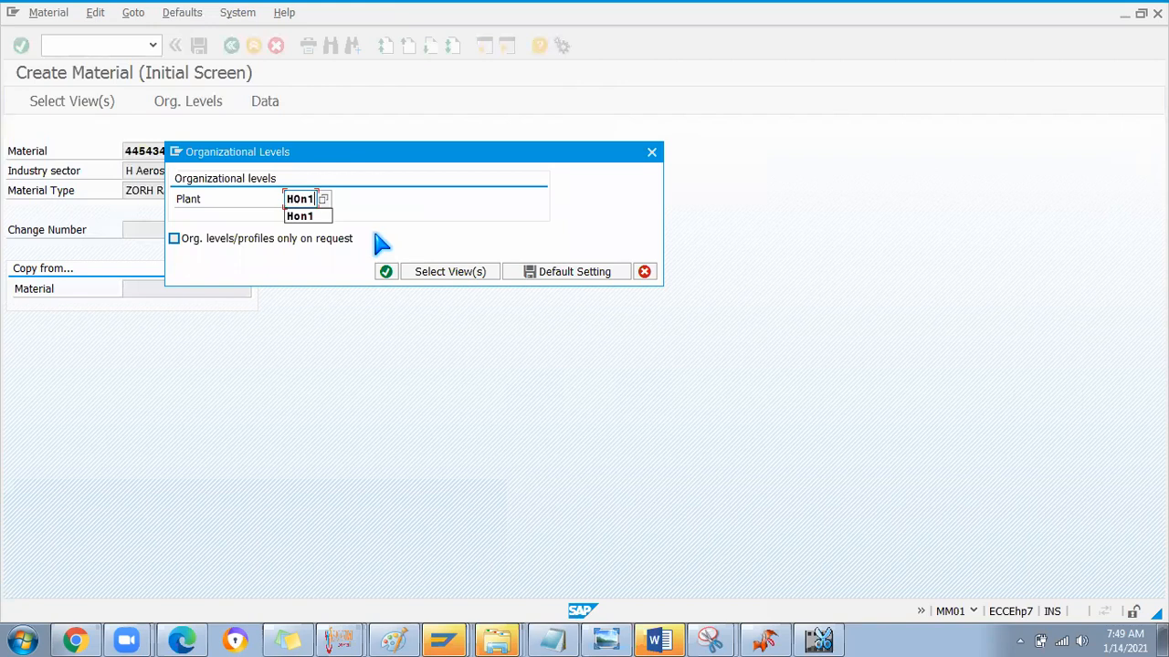
key("Return")
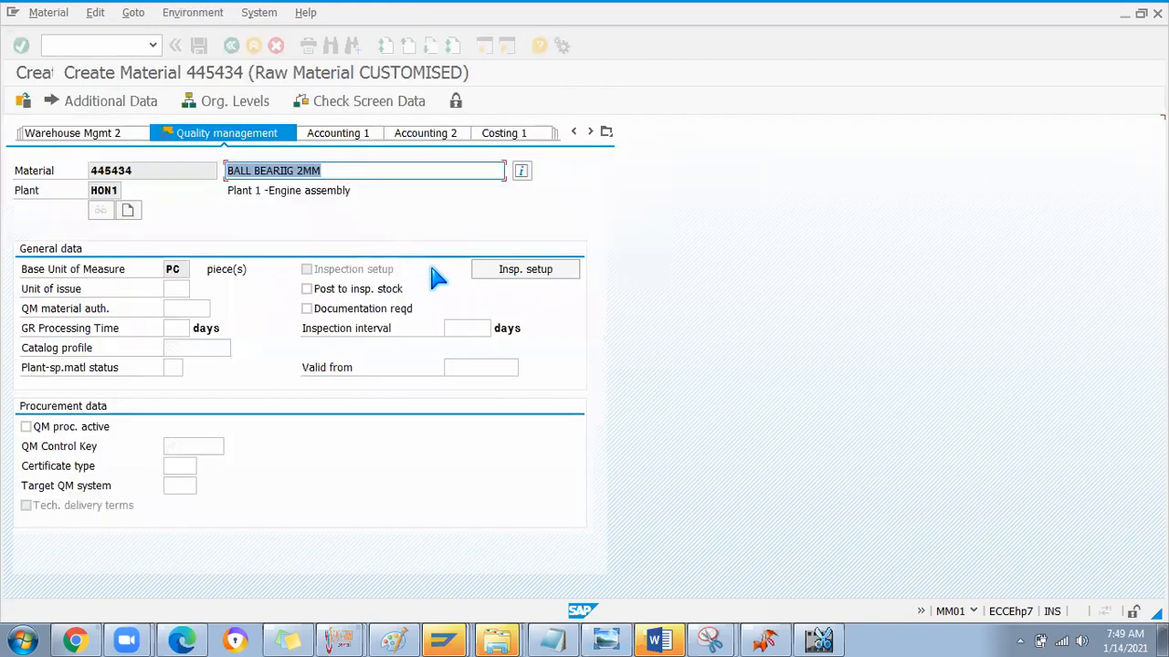
Step: Add inspection type 01, Goods Receipt Inspection for Order, to the material's inspection setup, activate it and open its details
left_click(513, 274)
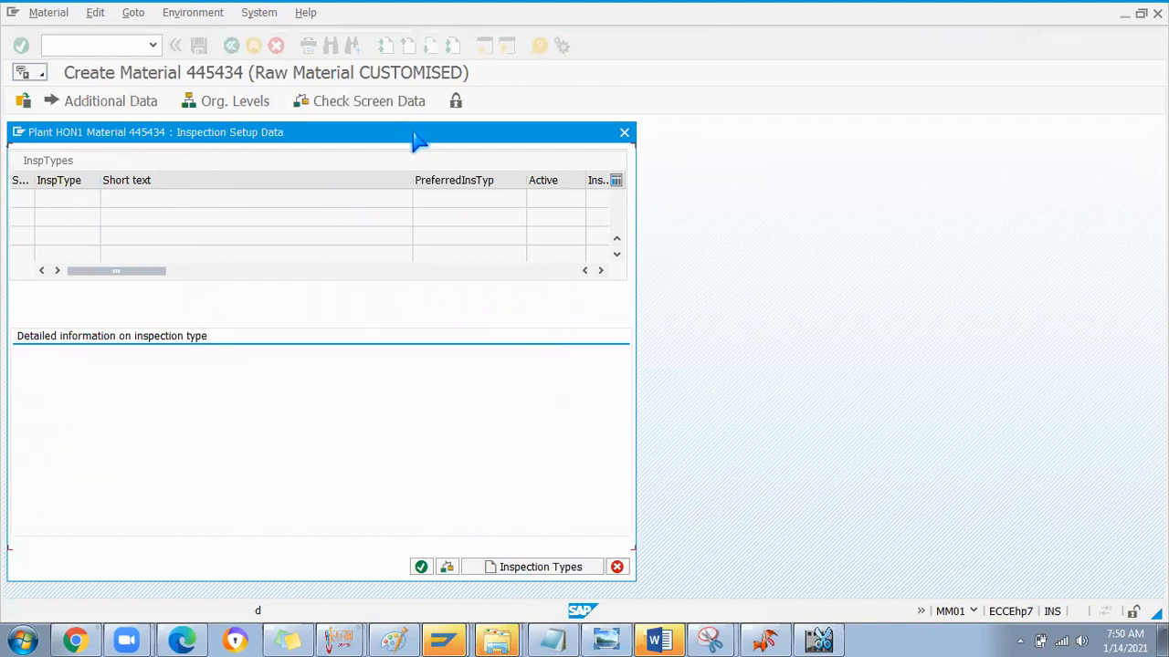
left_click_drag(415, 135, 477, 29)
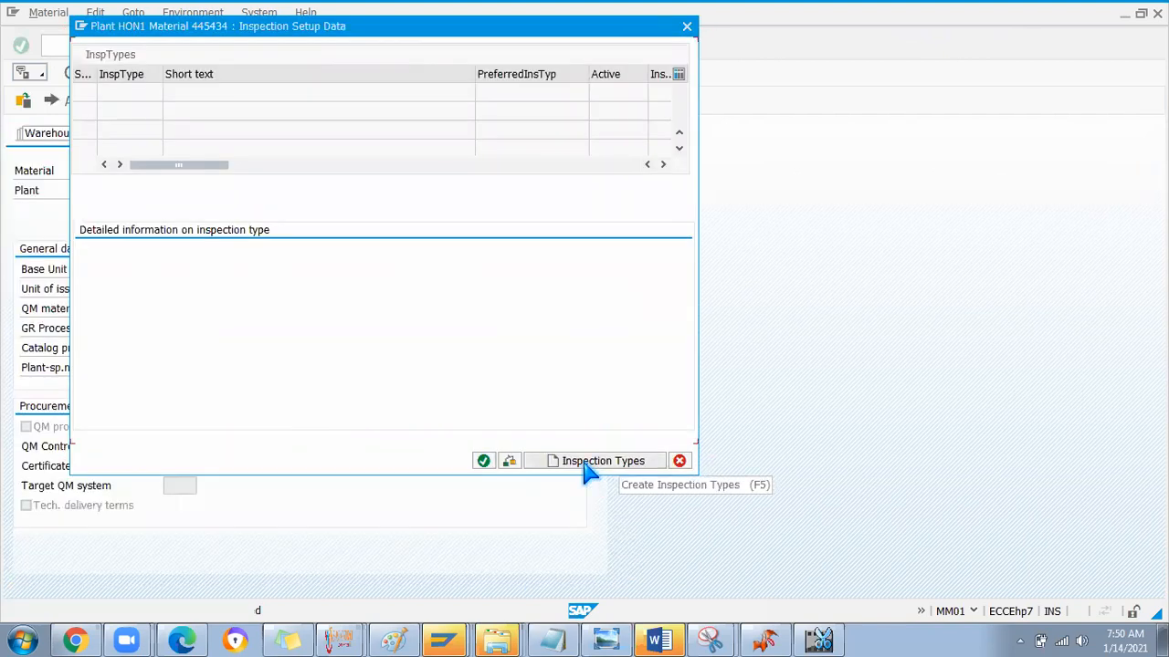
left_click(585, 464)
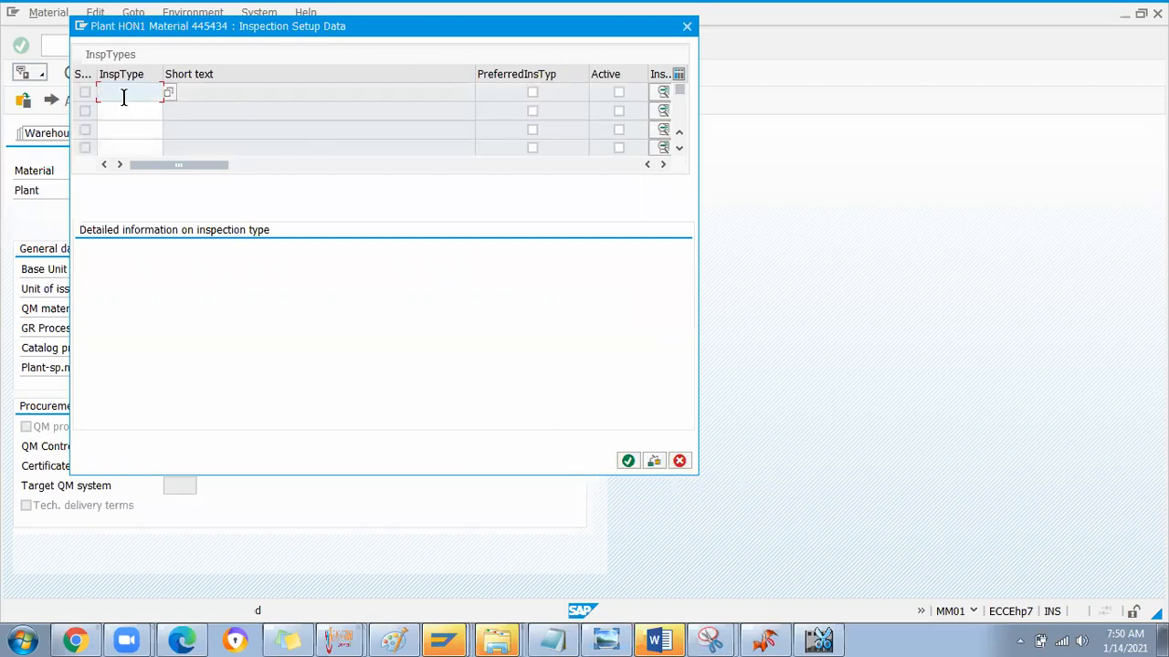
left_click(168, 93)
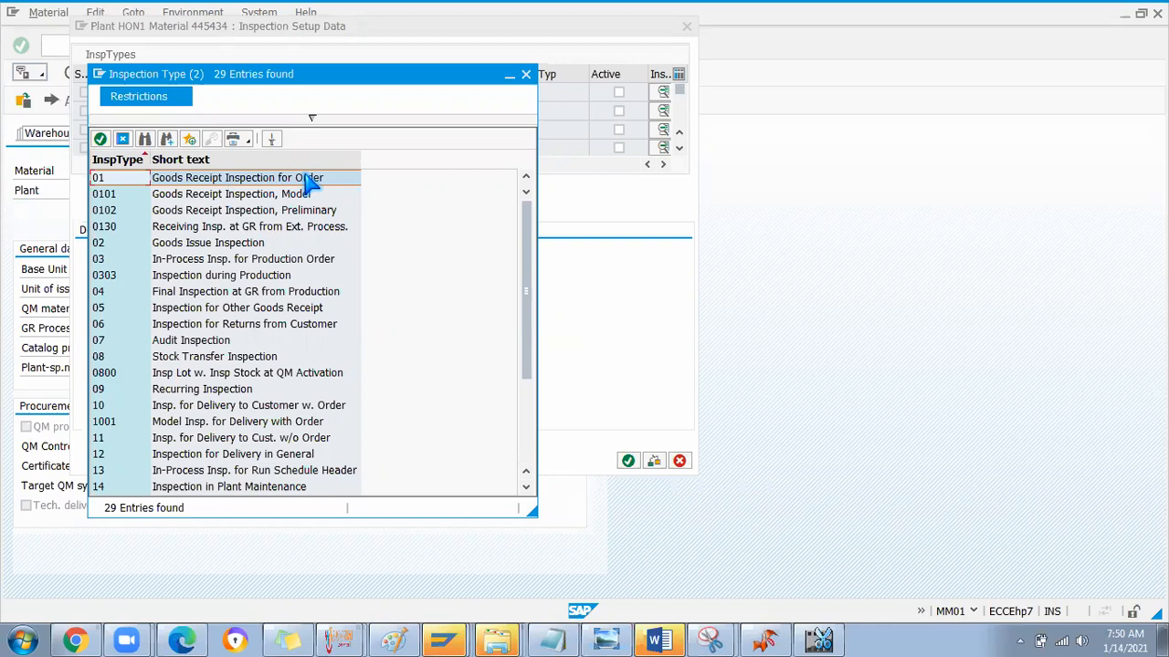
double_click(210, 183)
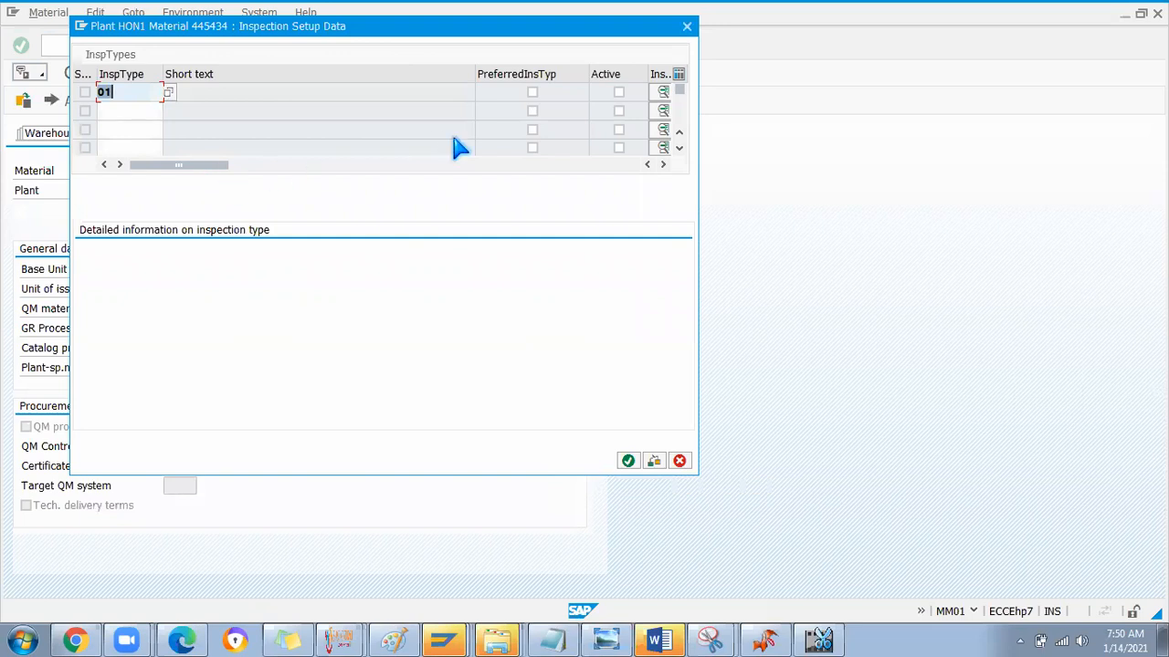
left_click(619, 94)
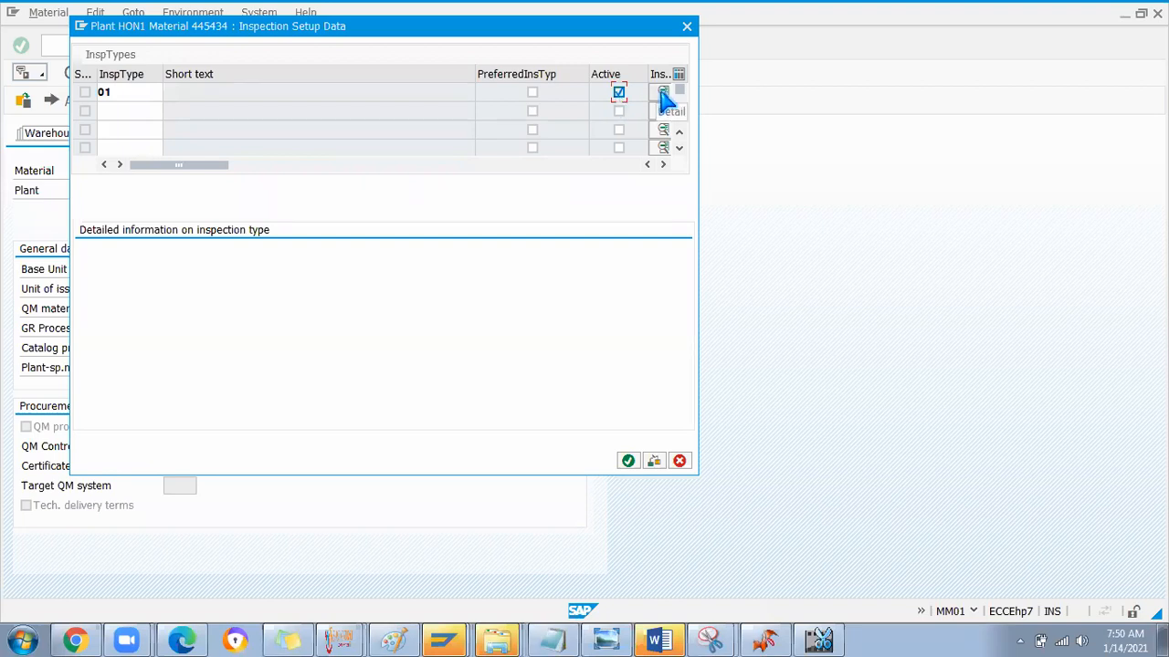
left_click(662, 94)
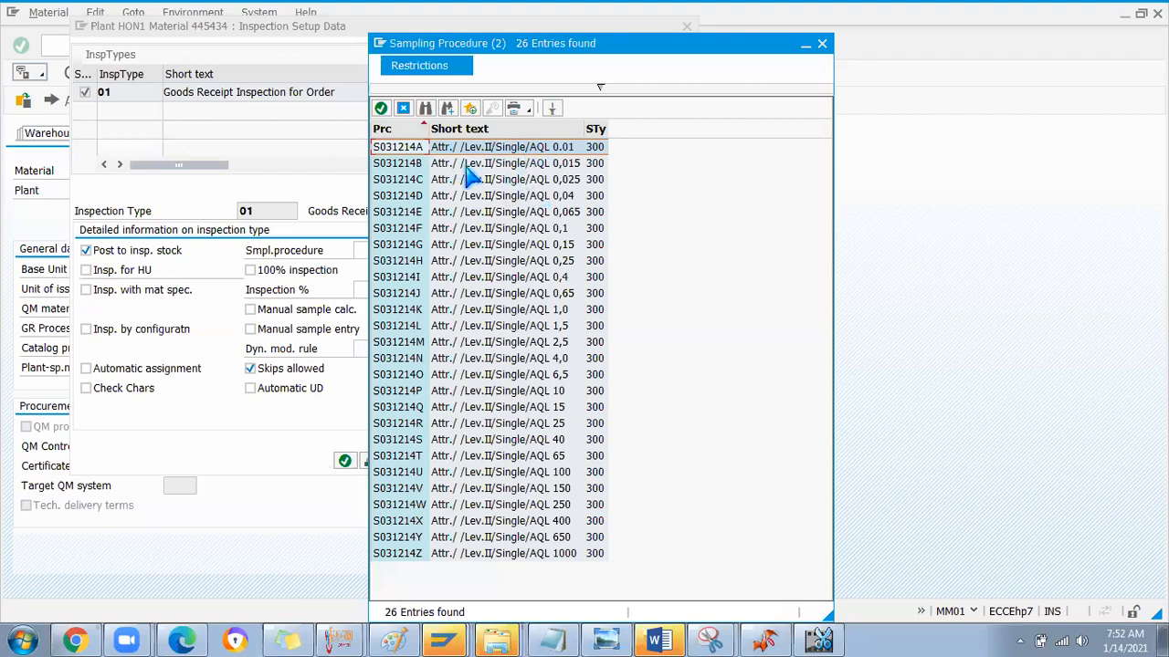
Step: Review the available sampling procedures without choosing one, then accept the inspection setup and save the material
left_click_drag(429, 128, 491, 129)
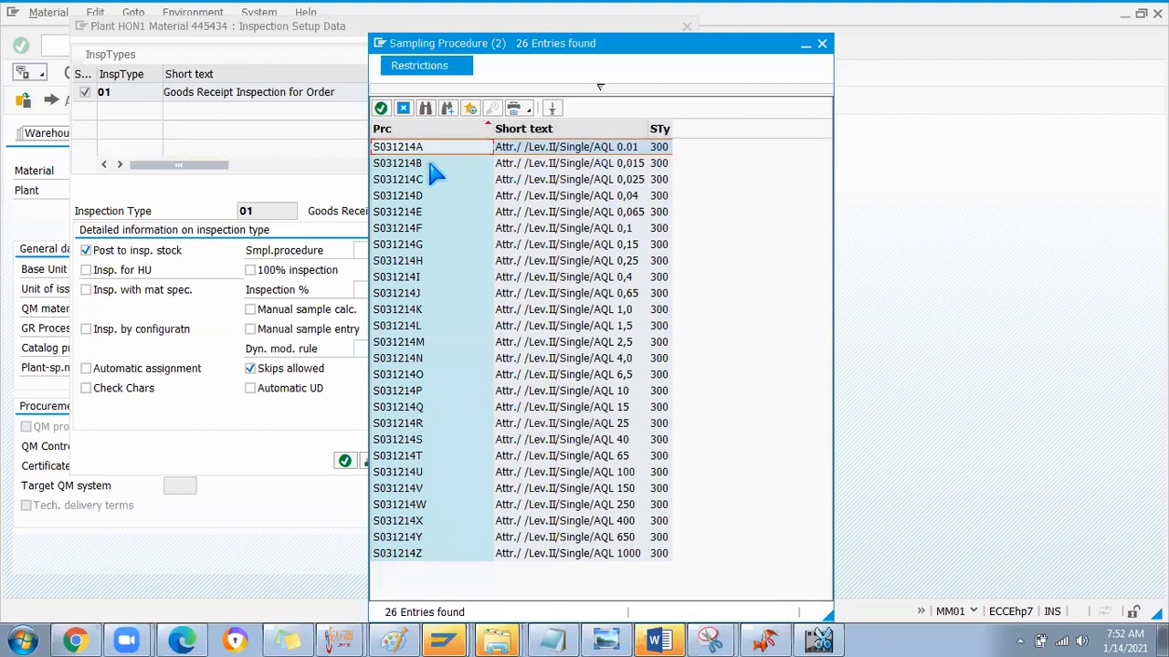
left_click(822, 45)
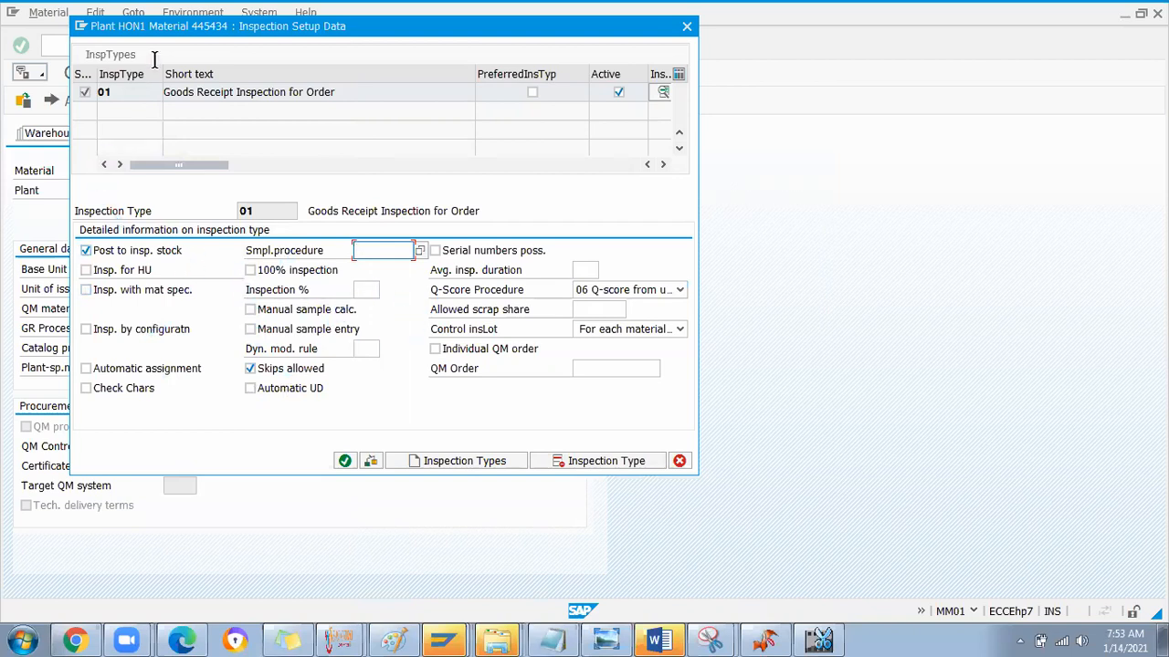
left_click(362, 89)
left_click(344, 460)
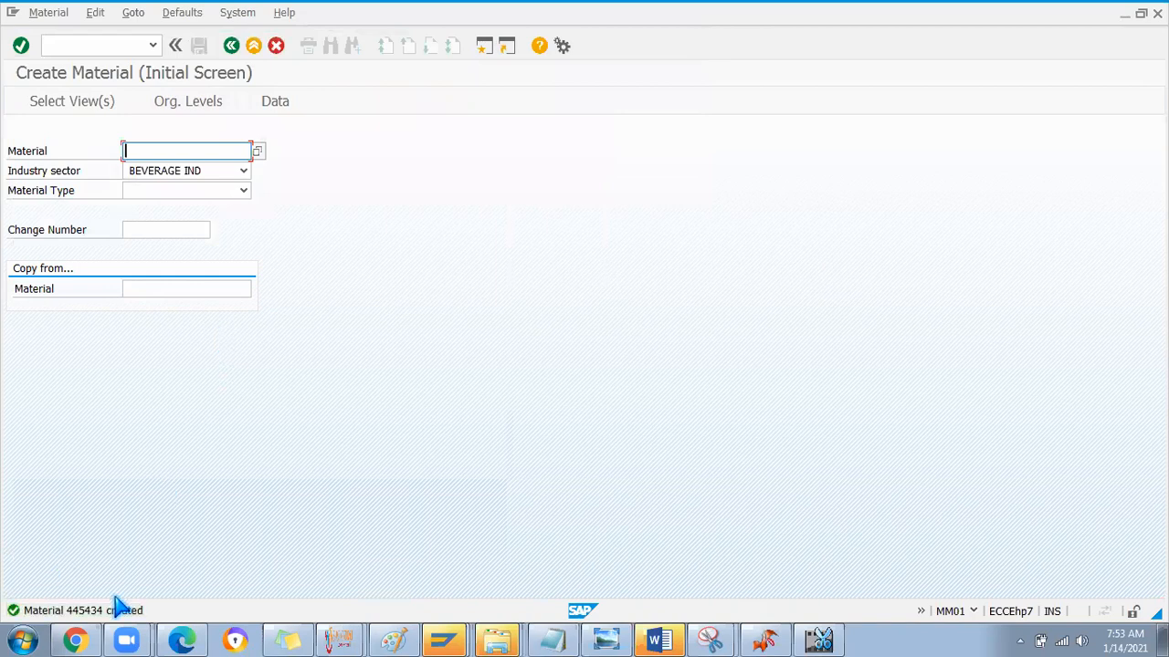
Step: Start a new purchase order with ME21N and copy the existing ask steels order's number from the other session
left_click(70, 44)
type("/nm")
type("m01")
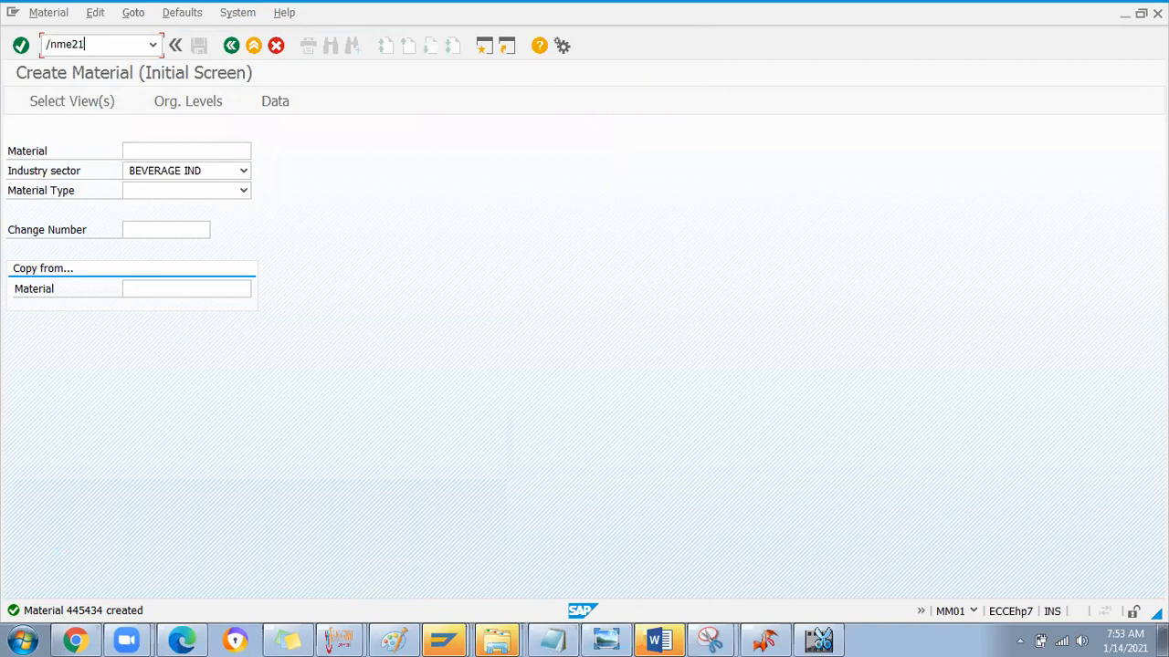
key("Return")
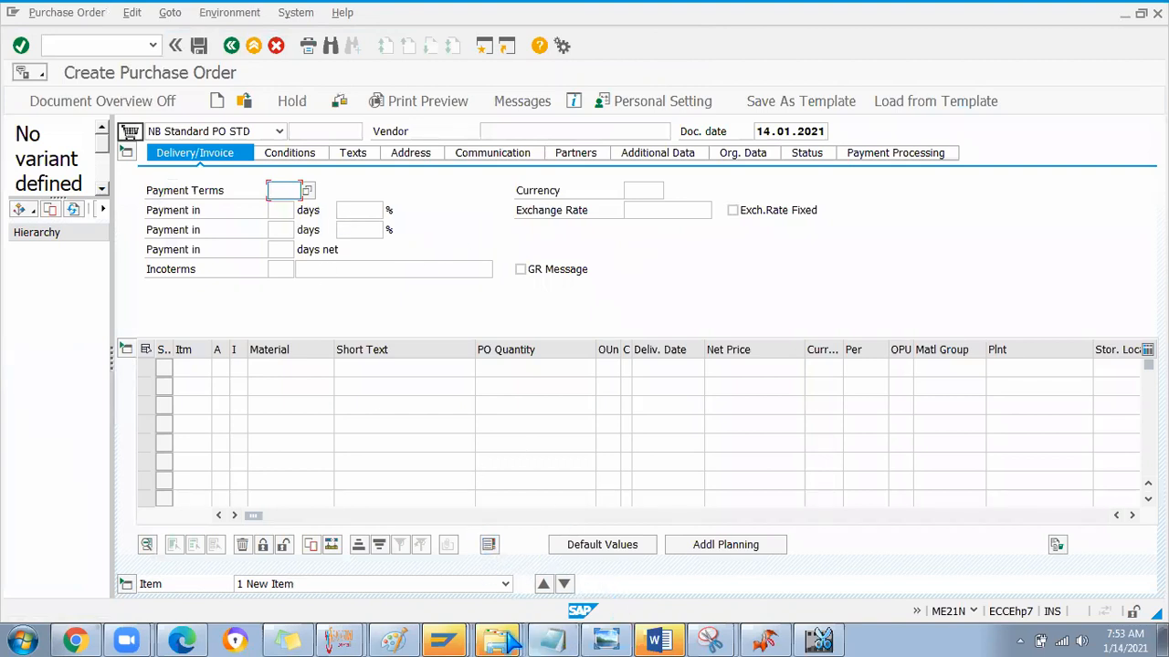
left_click(442, 641)
left_click(387, 574)
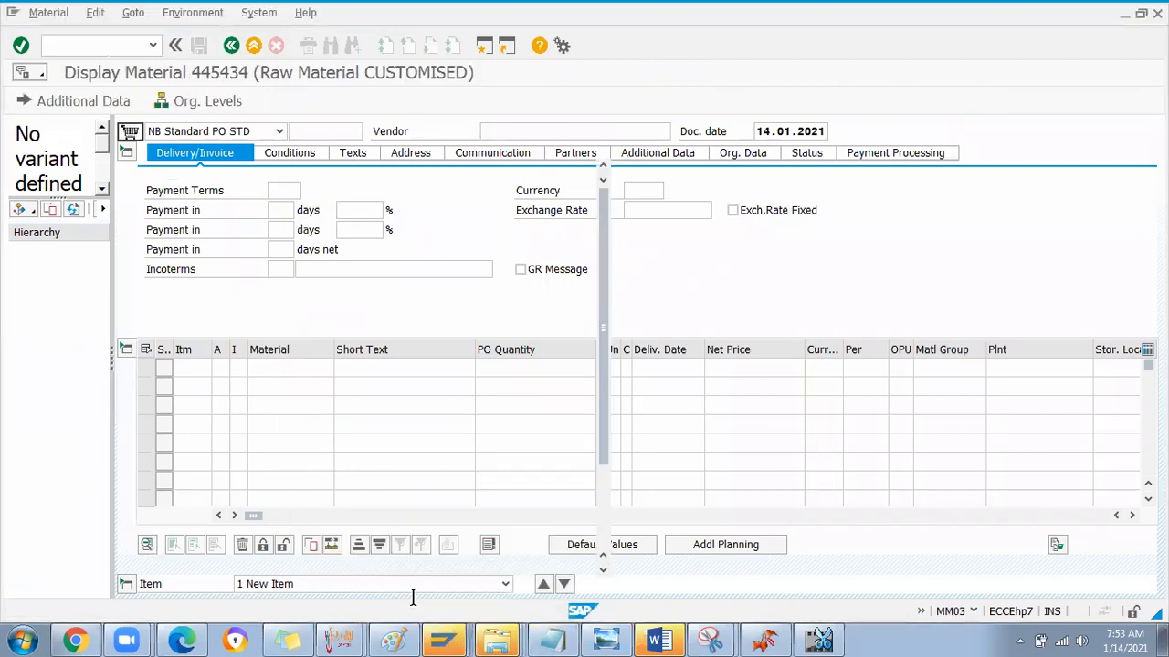
left_click(231, 47)
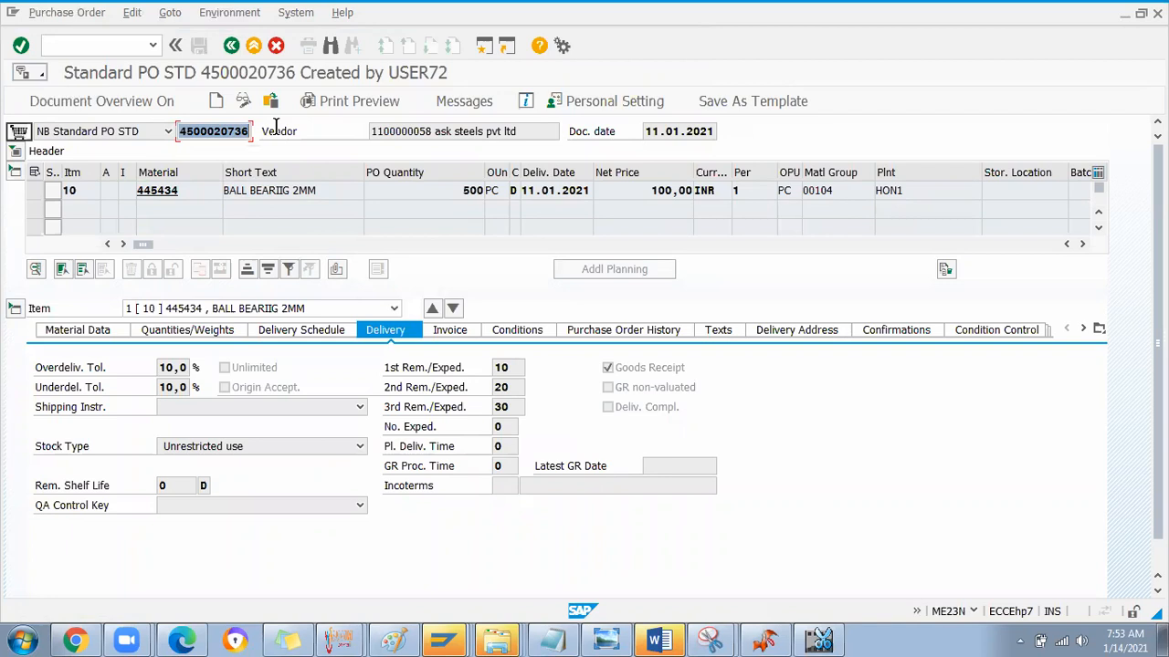
key("alt+Tab")
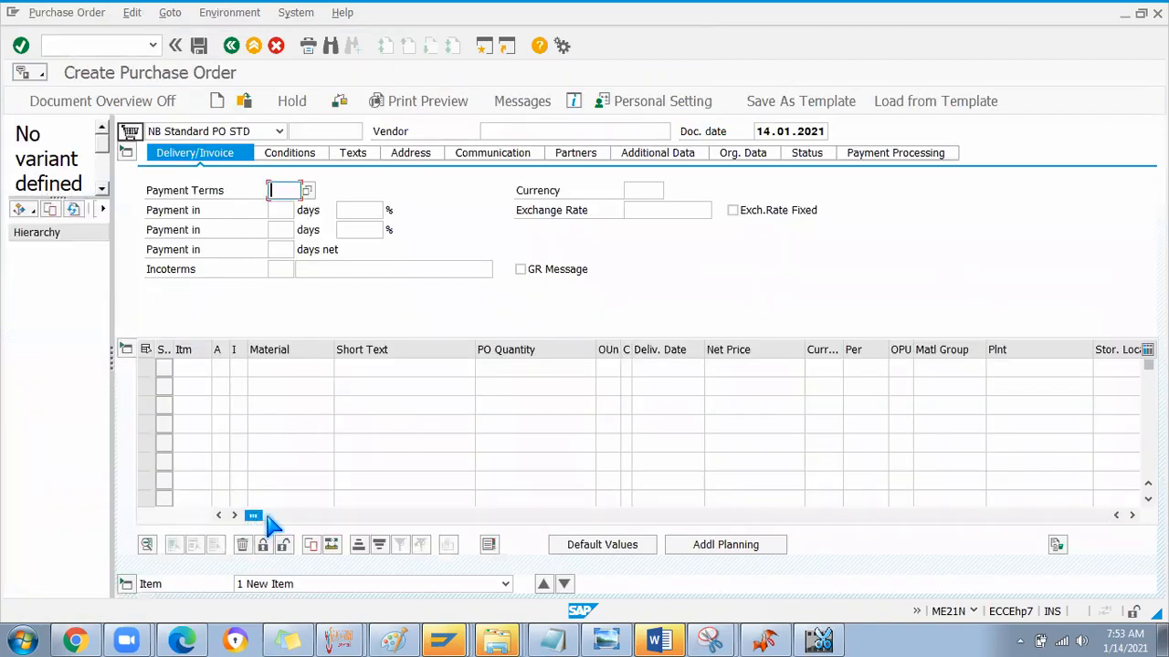
Step: Enter the copied number as the new item's reference purchasing document and set its storage location to HSL1
left_click_drag(276, 516, 798, 517)
left_click(652, 369)
key("ctrl+v")
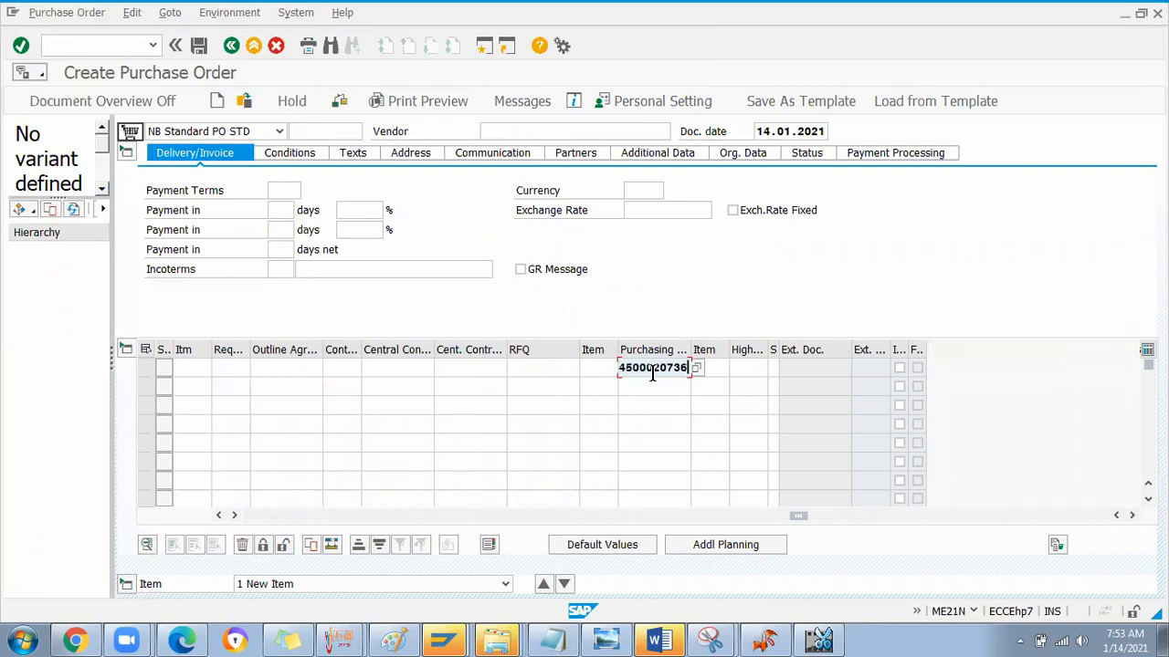
key("Return")
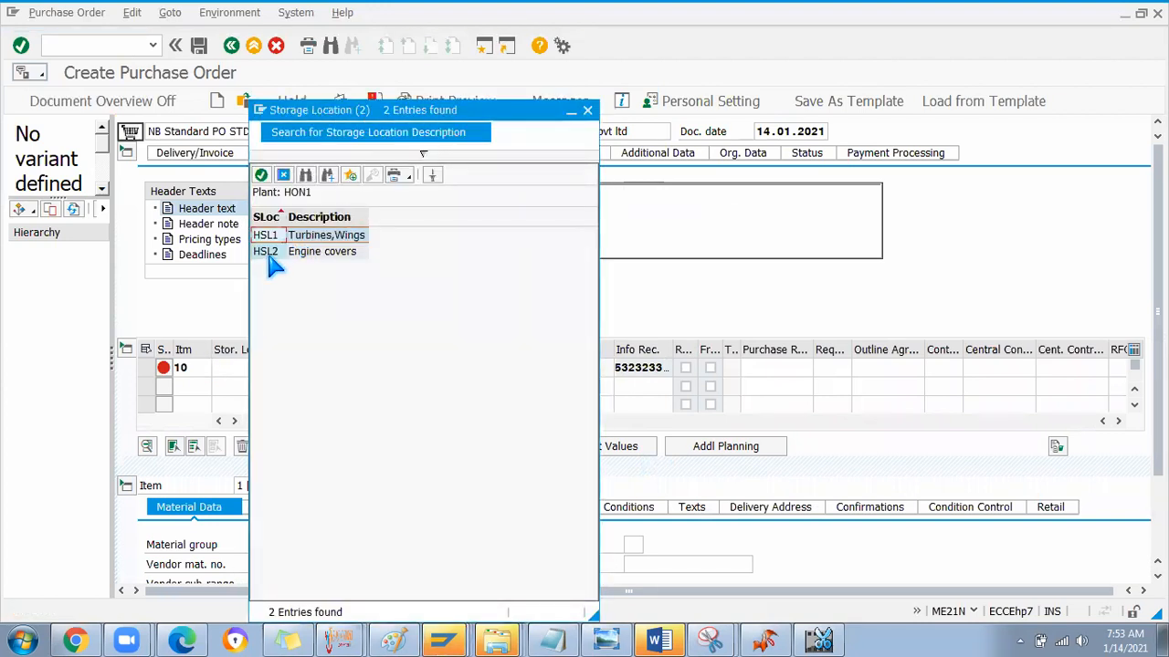
double_click(266, 236)
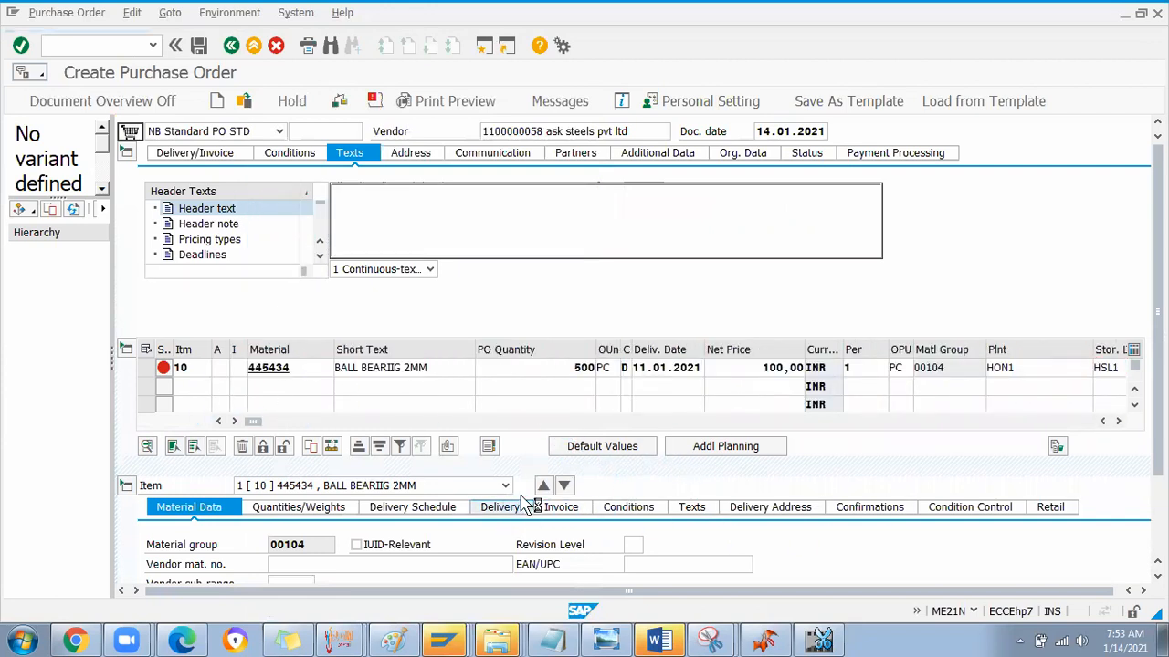
Step: Check the stock type options in the item's delivery data, keep Quality inspection, and save the purchase order
left_click(413, 507)
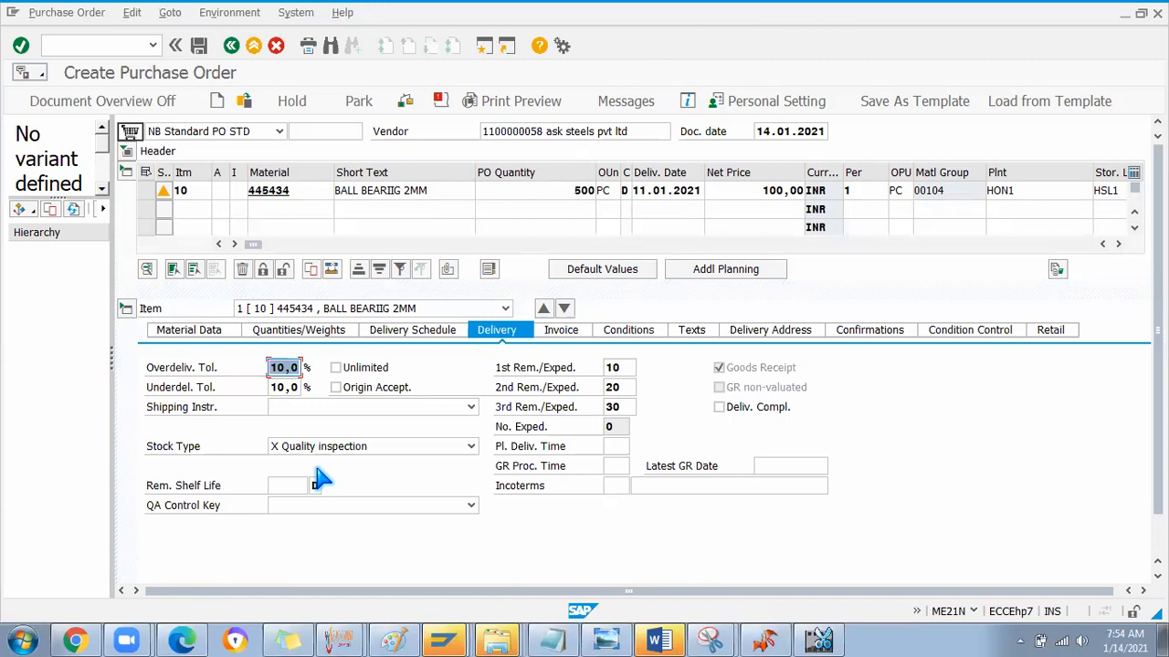
left_click(471, 446)
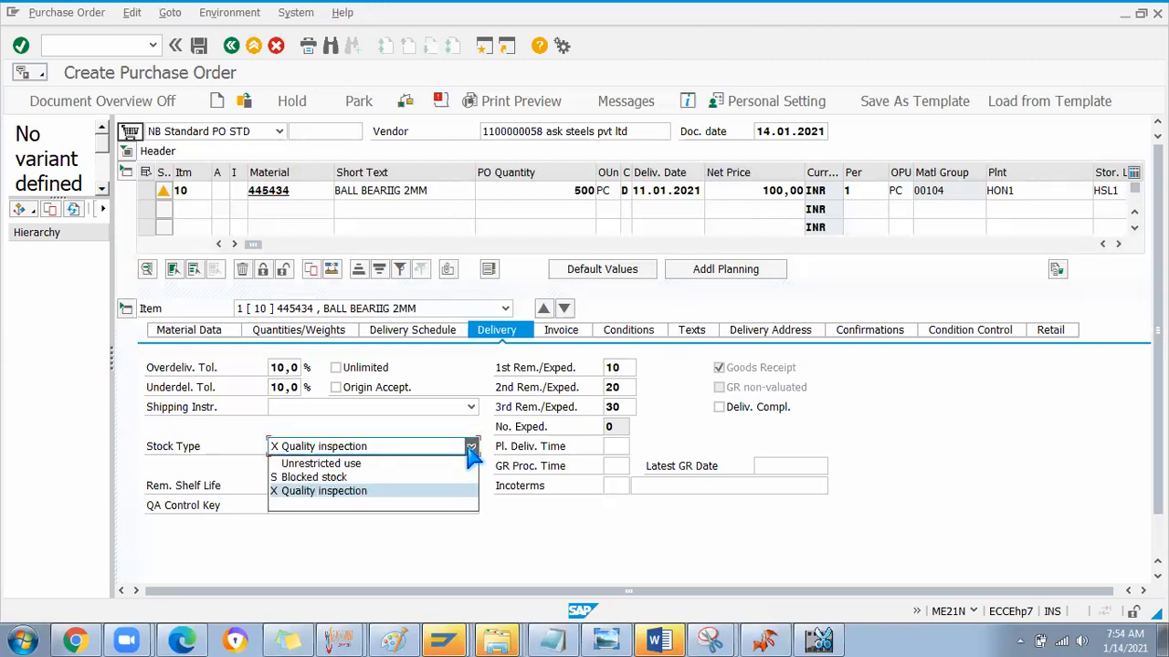
left_click(347, 552)
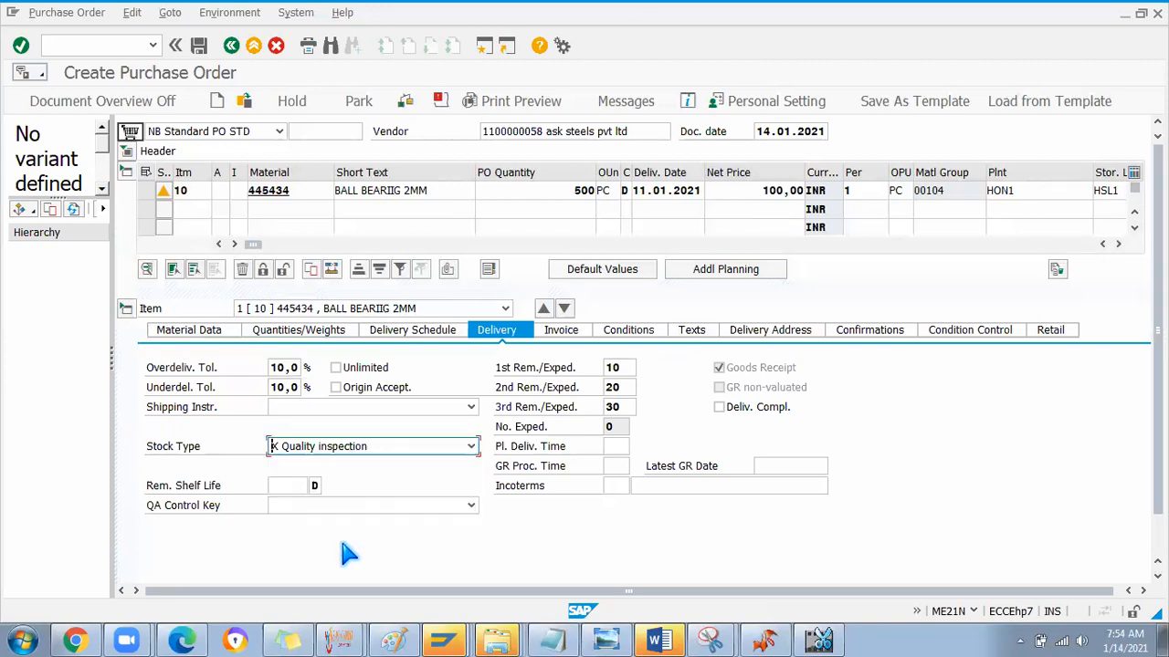
left_click(204, 48)
left_click(273, 343)
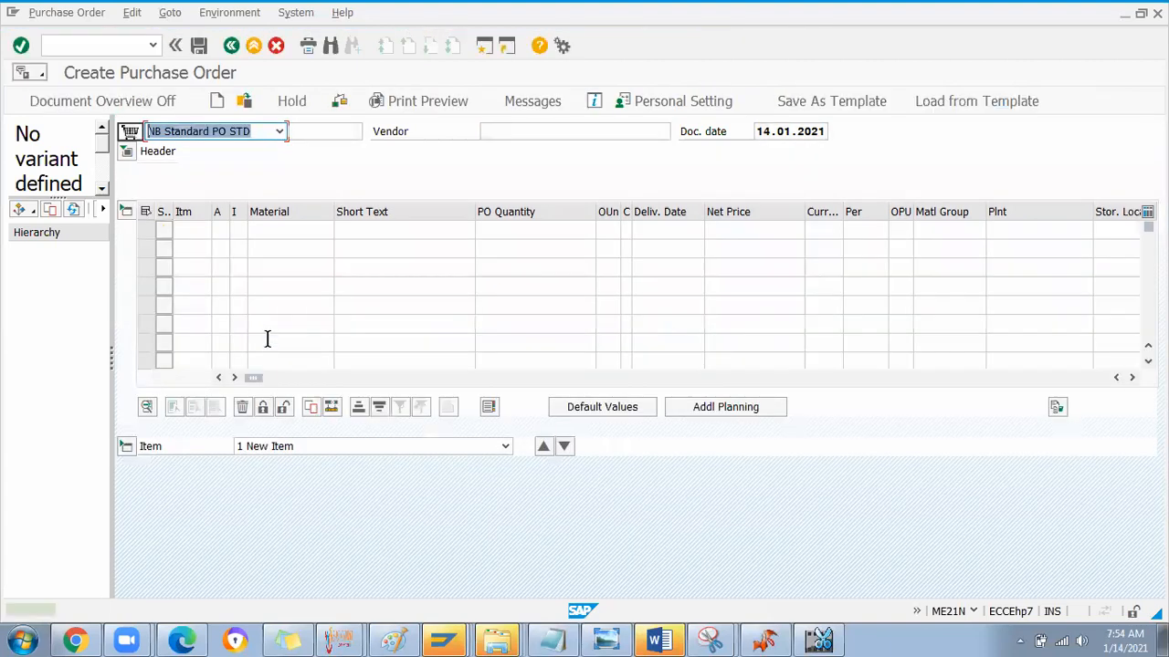
Step: Copy the new purchase order's number from its creation message and open the goods receipt transaction MIGO
double_click(105, 592)
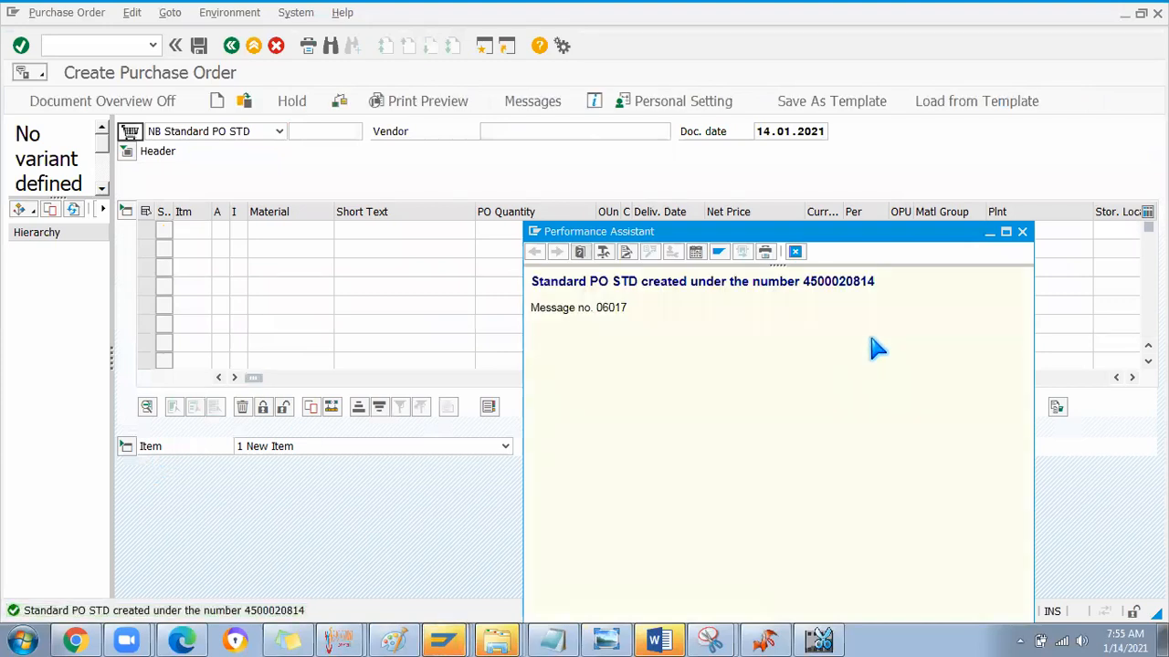
double_click(860, 285)
key("ctrl+c")
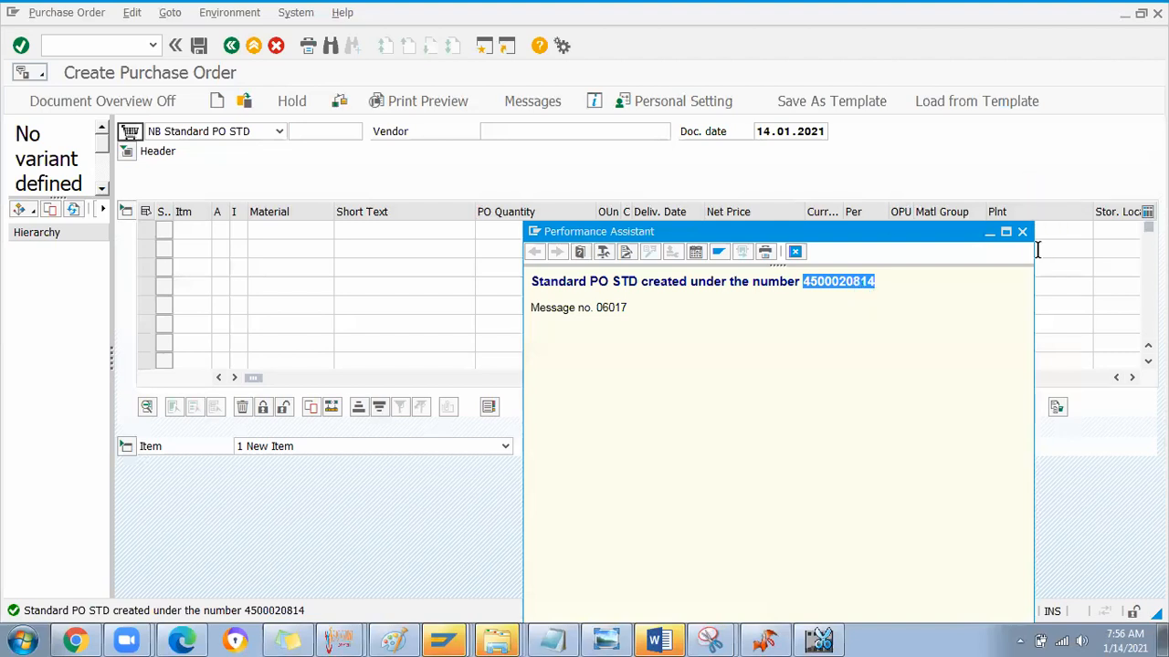
left_click(60, 48)
type("/nmigo")
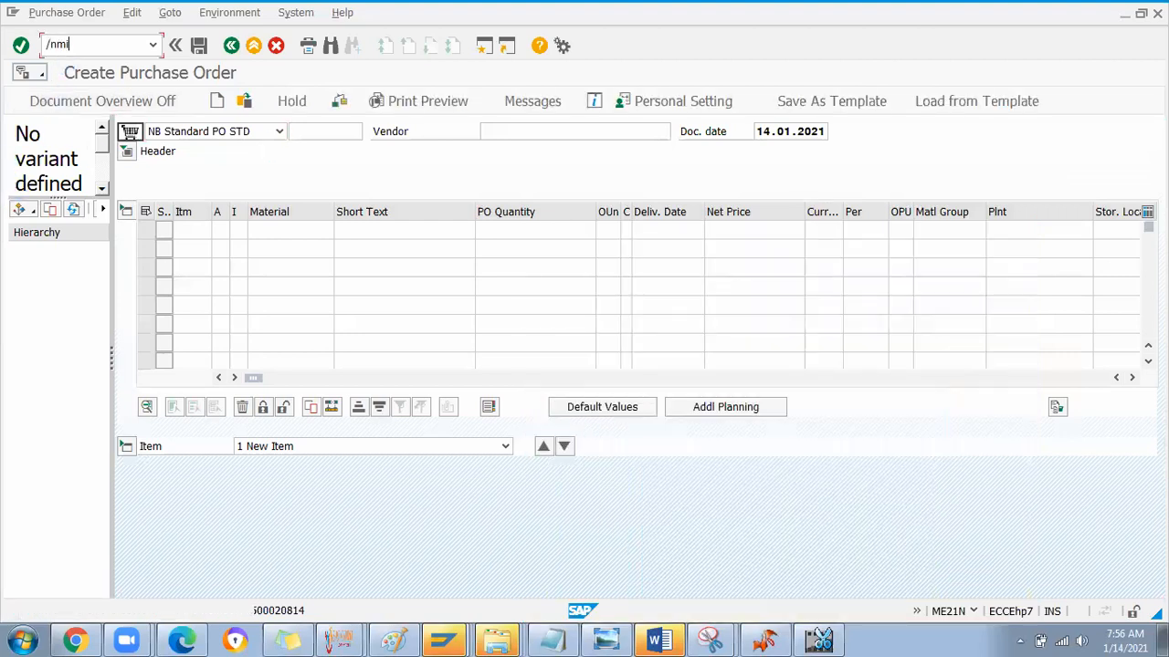
key("Return")
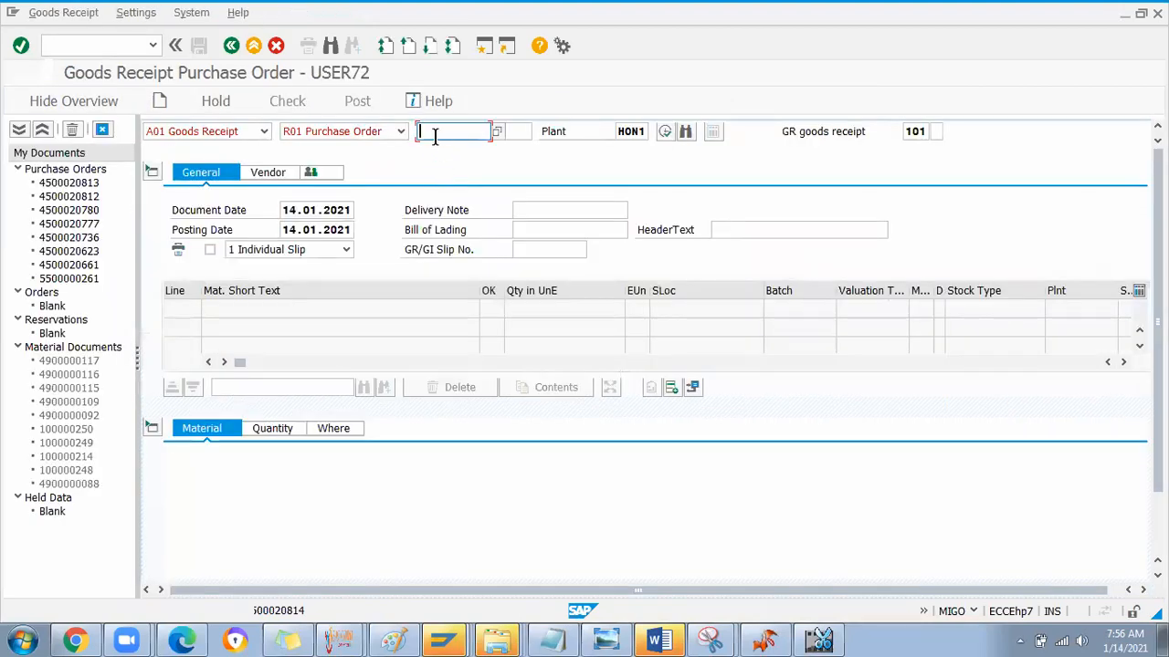
Step: Try to load the copied purchase order into the goods receipt, and open the purchase order release transaction ME29N
key("ctrl+v")
key("Return")
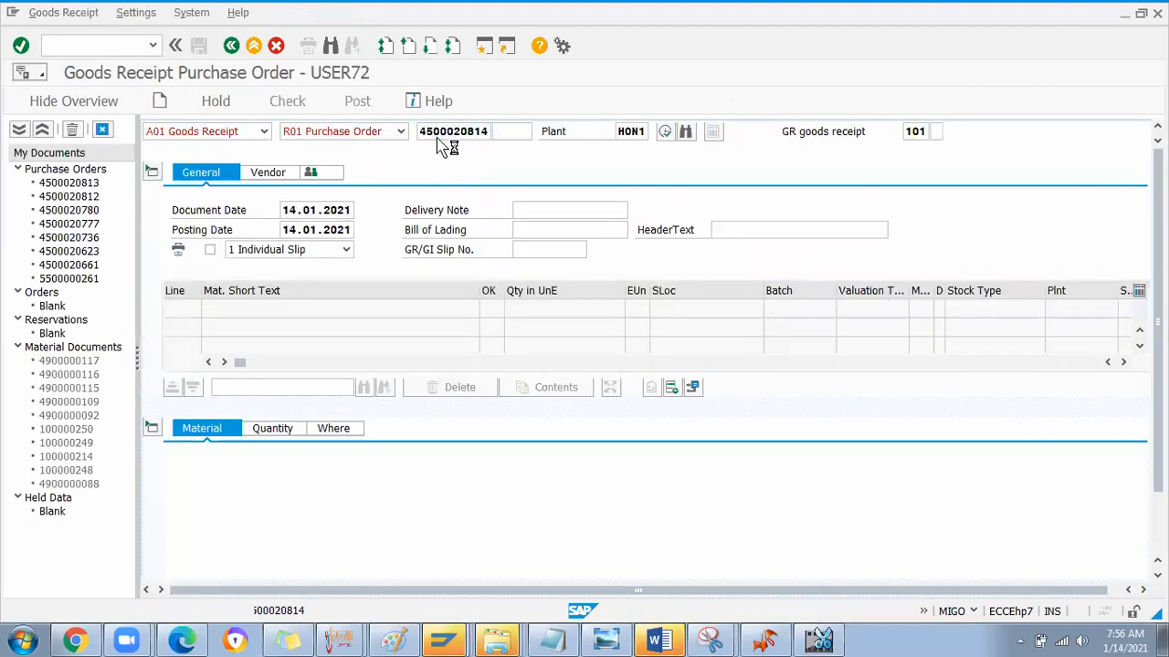
left_click(60, 48)
type("/nme")
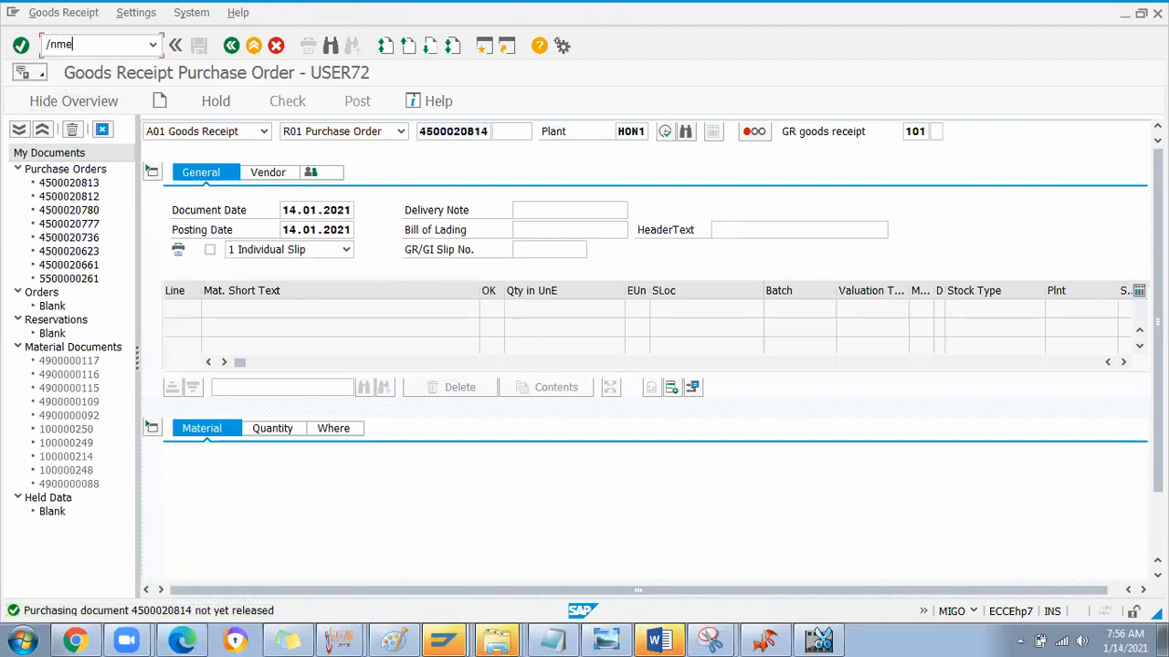
type("2")
type("n")
key("Return")
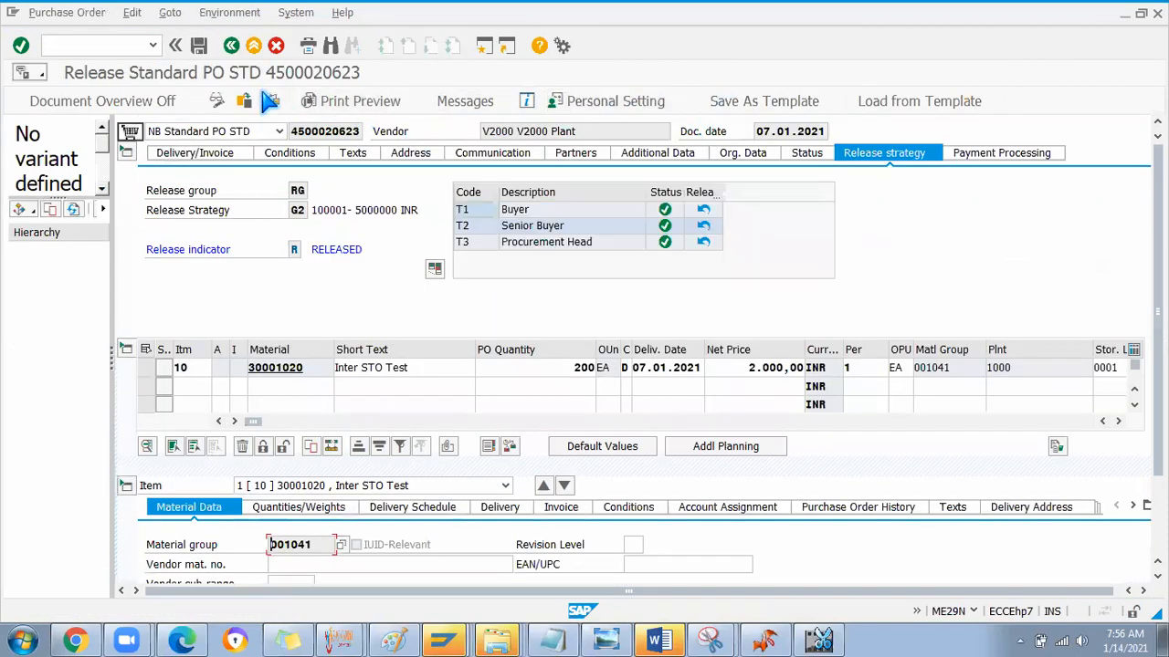
Step: Release the new ask steels purchase order for codes K1, K2 and K3, and save it despite system messages
left_click(244, 101)
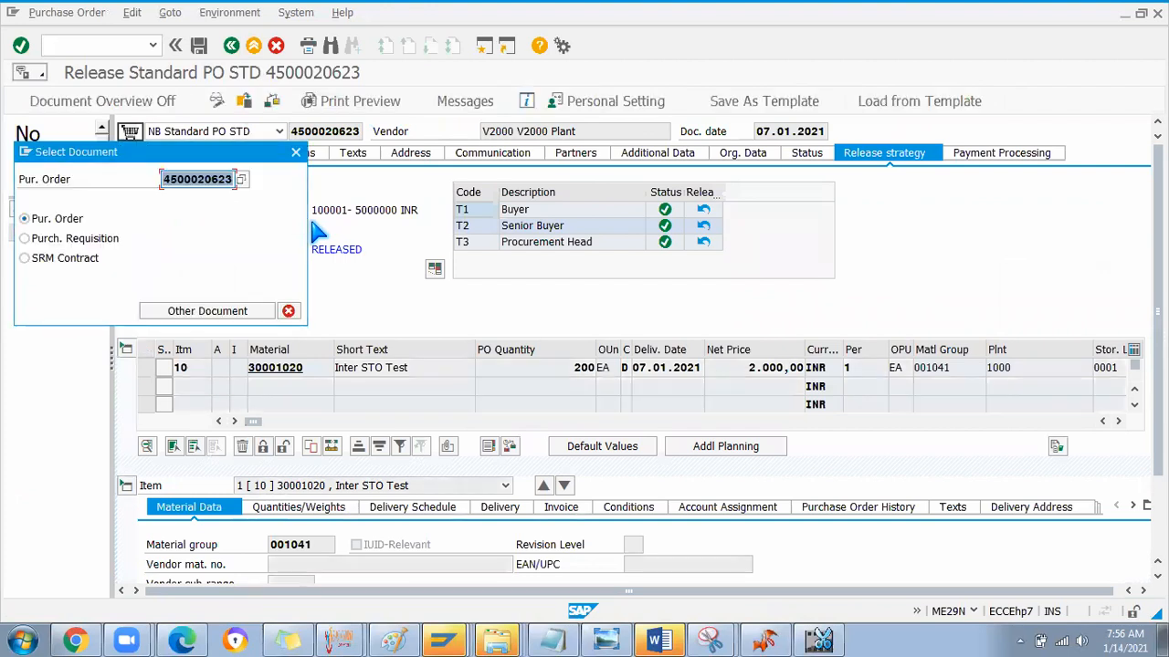
key("Return")
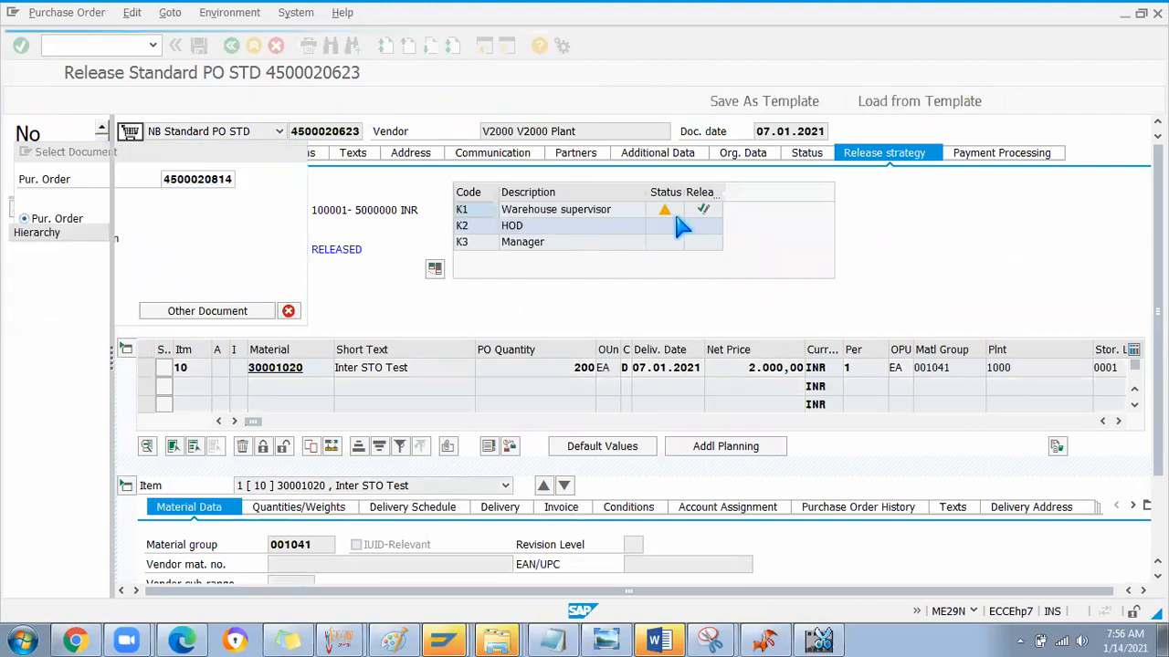
left_click(701, 212)
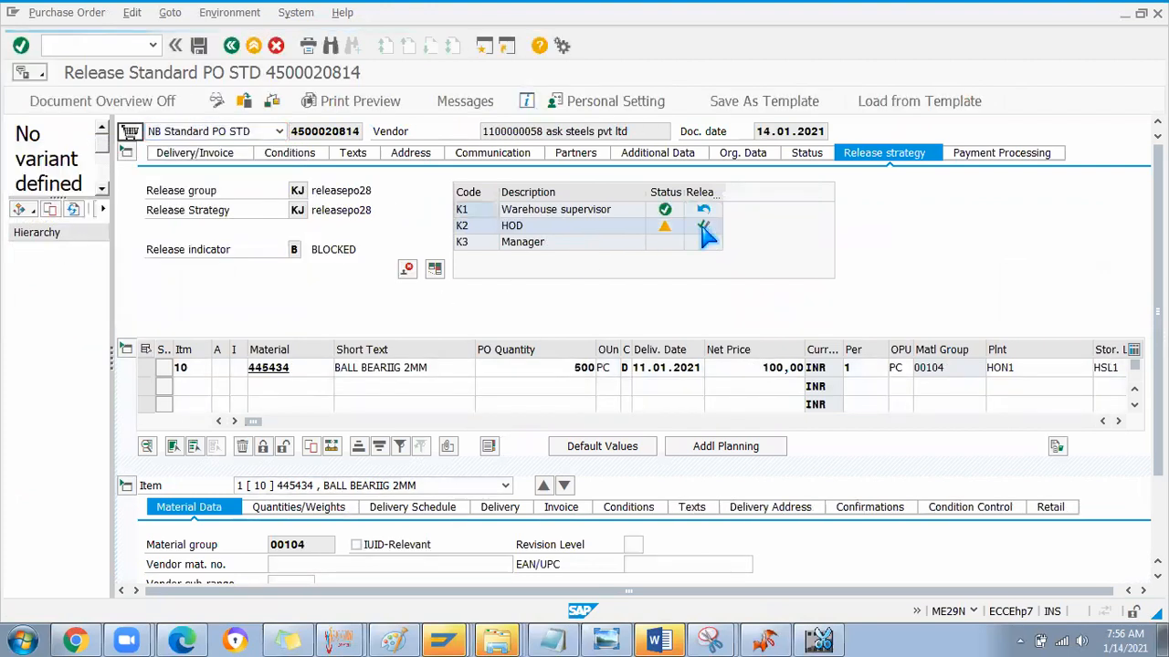
left_click(703, 225)
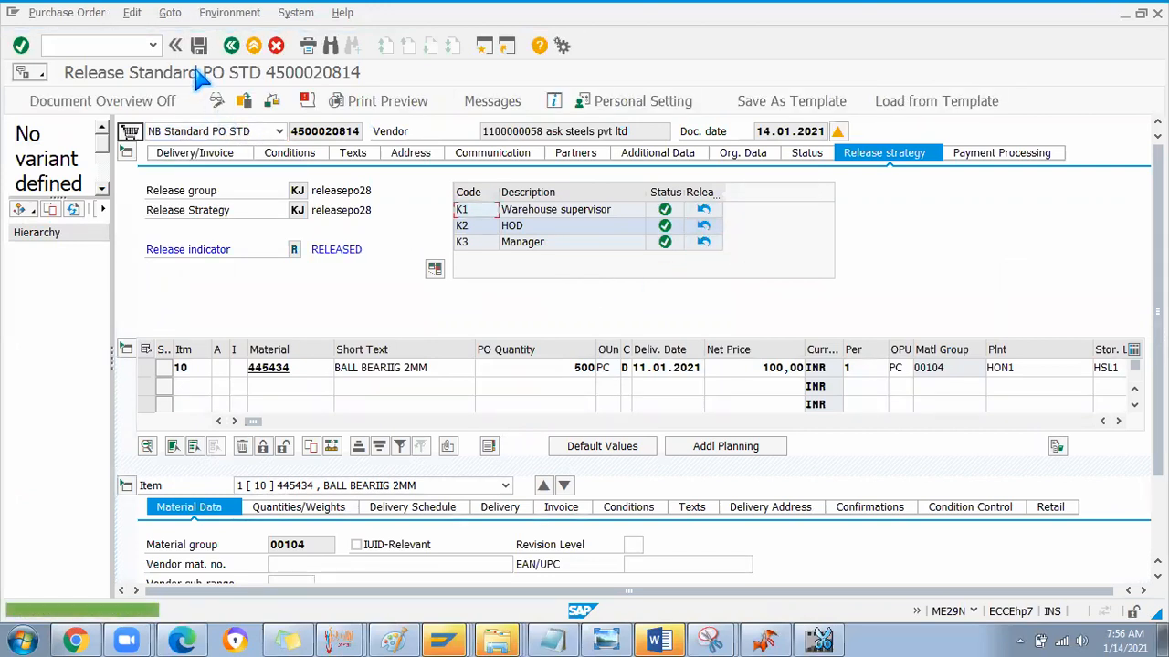
left_click(199, 45)
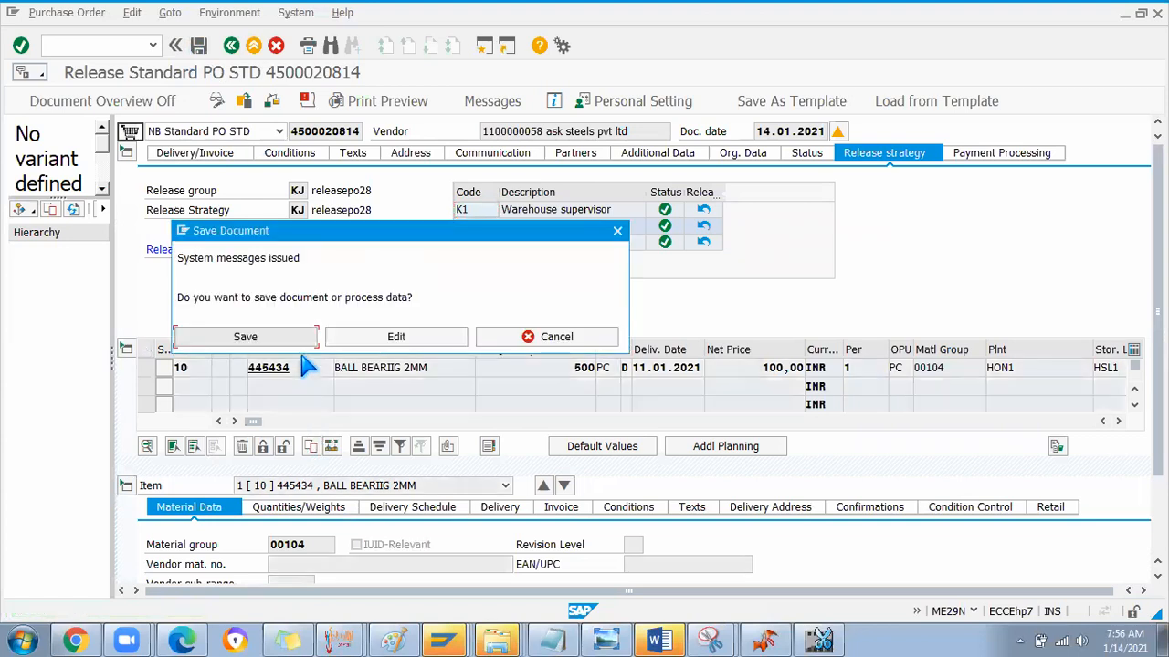
left_click(261, 338)
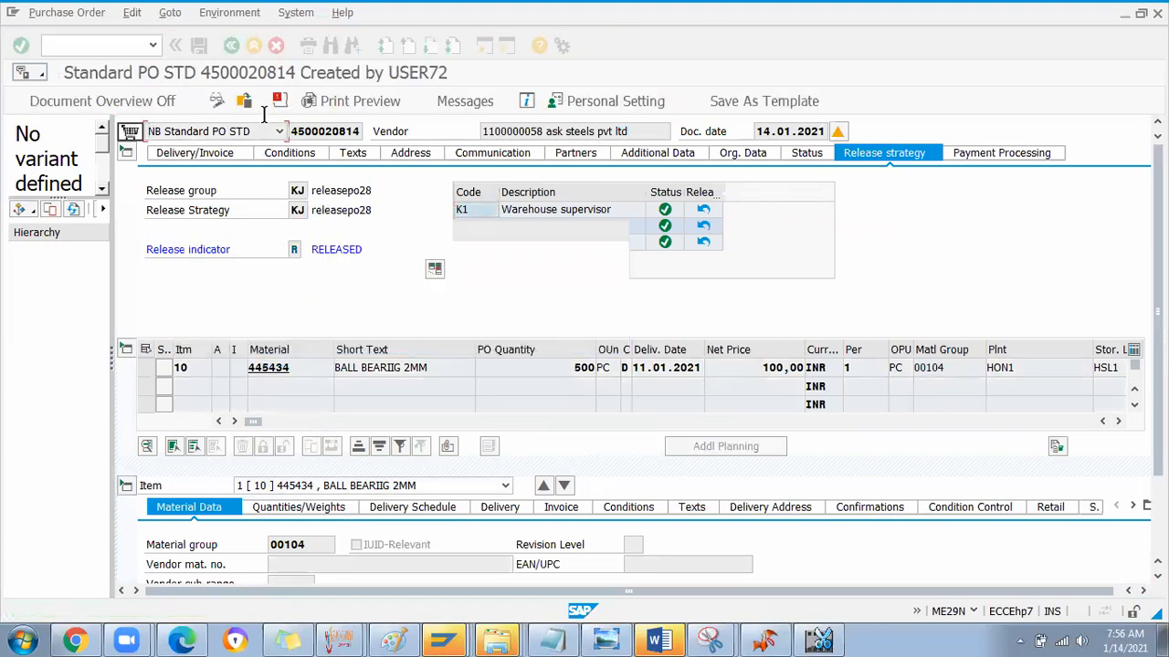
Step: Return to MIGO and load the released purchase order into the goods receipt
type("/nmigo")
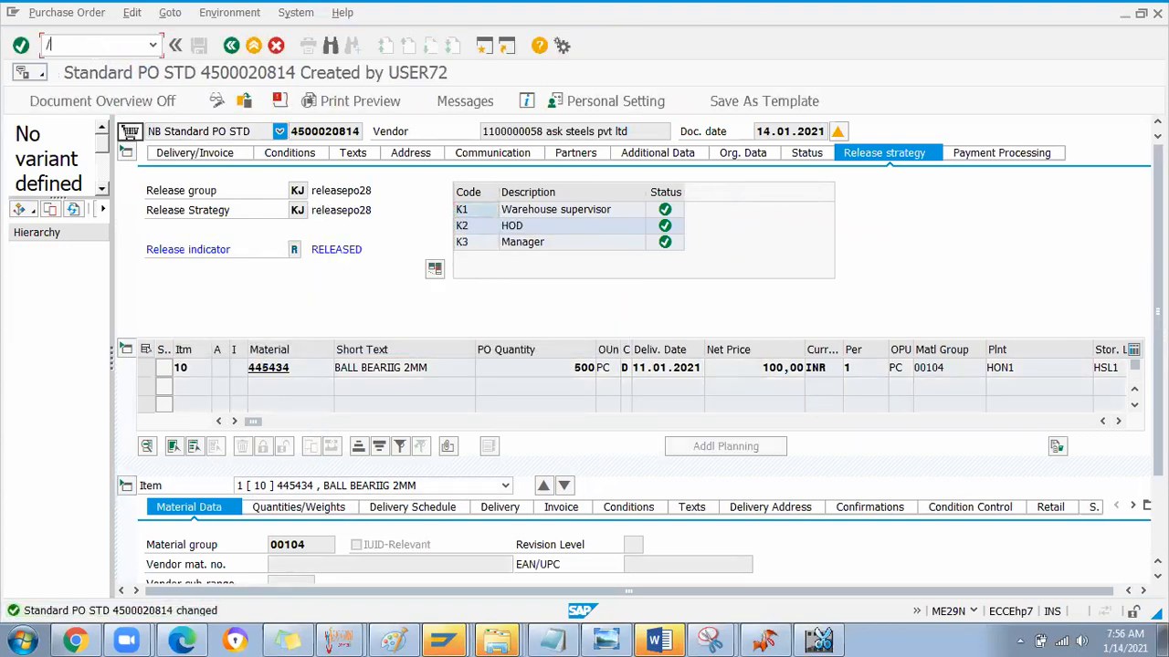
key("Return")
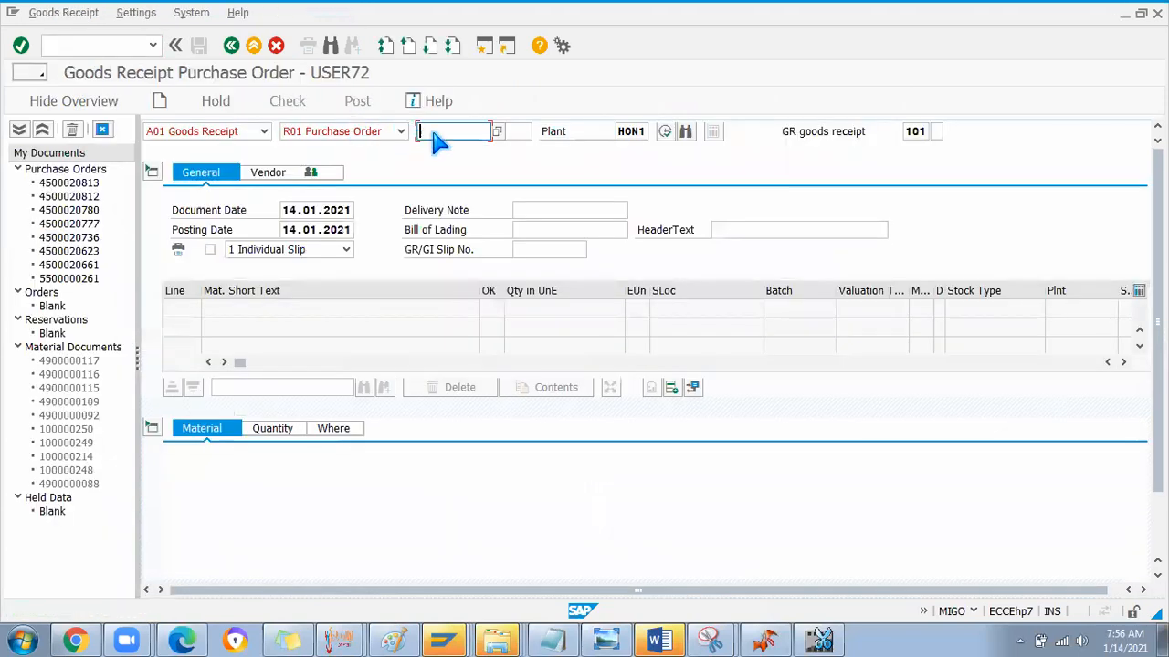
left_click(437, 134)
left_click(448, 149)
left_click(441, 134)
left_click(448, 157)
key("Return")
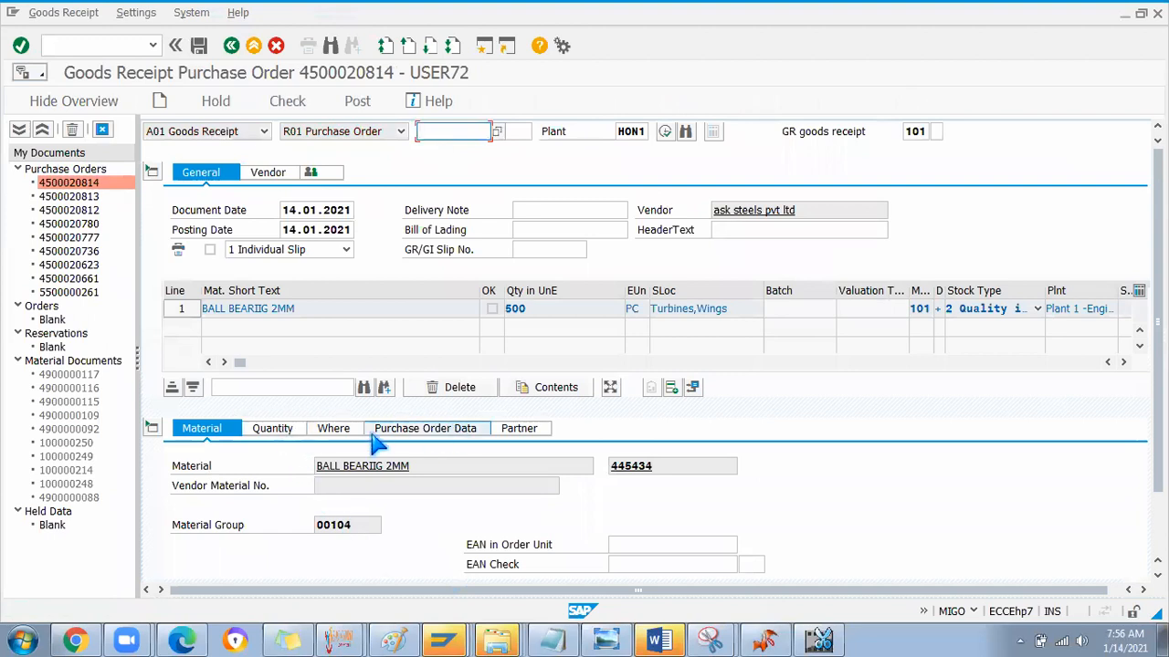
Step: Try Unrestricted use as the receipt item's stock type and set it back to Quality inspection
left_click(334, 437)
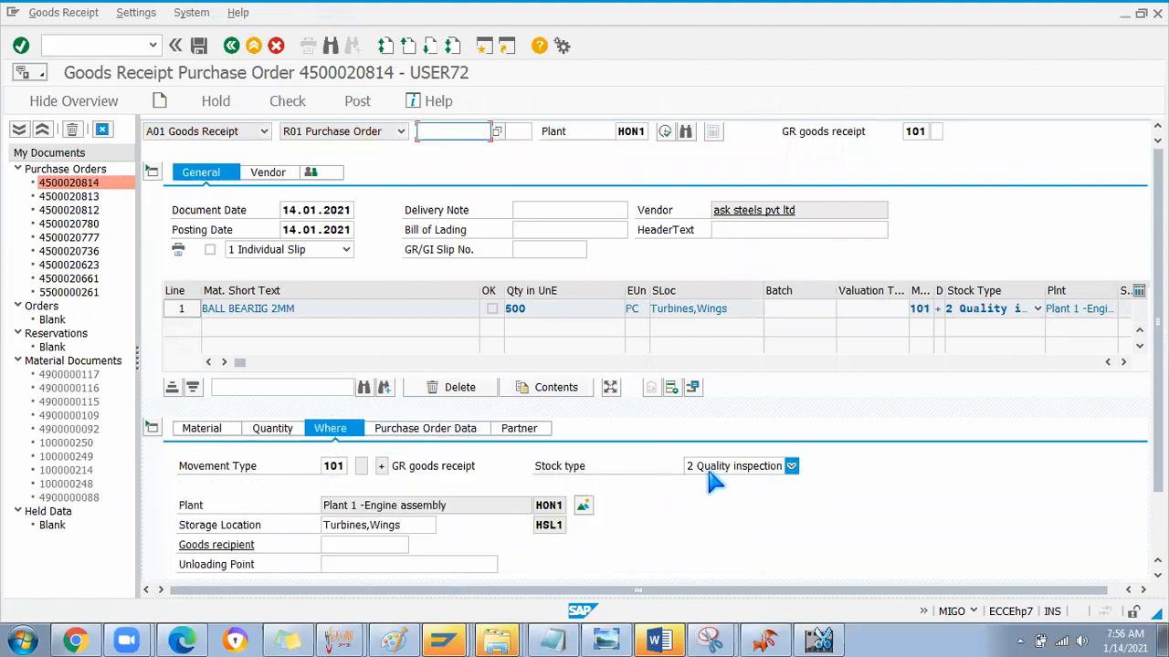
left_click(789, 466)
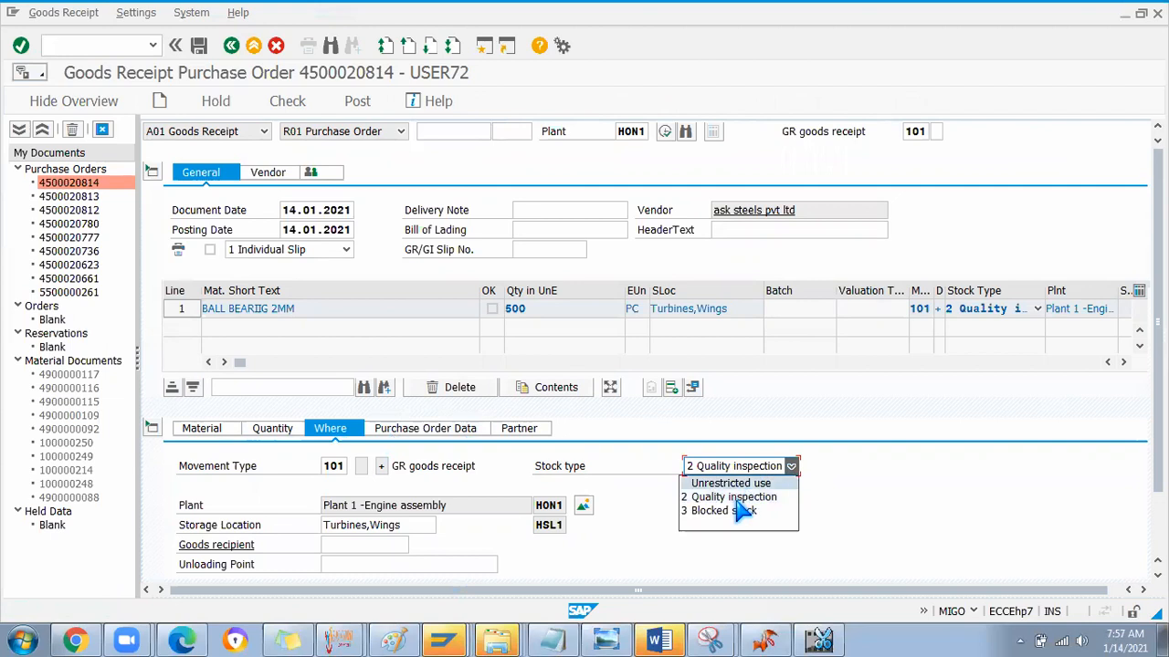
left_click(729, 481)
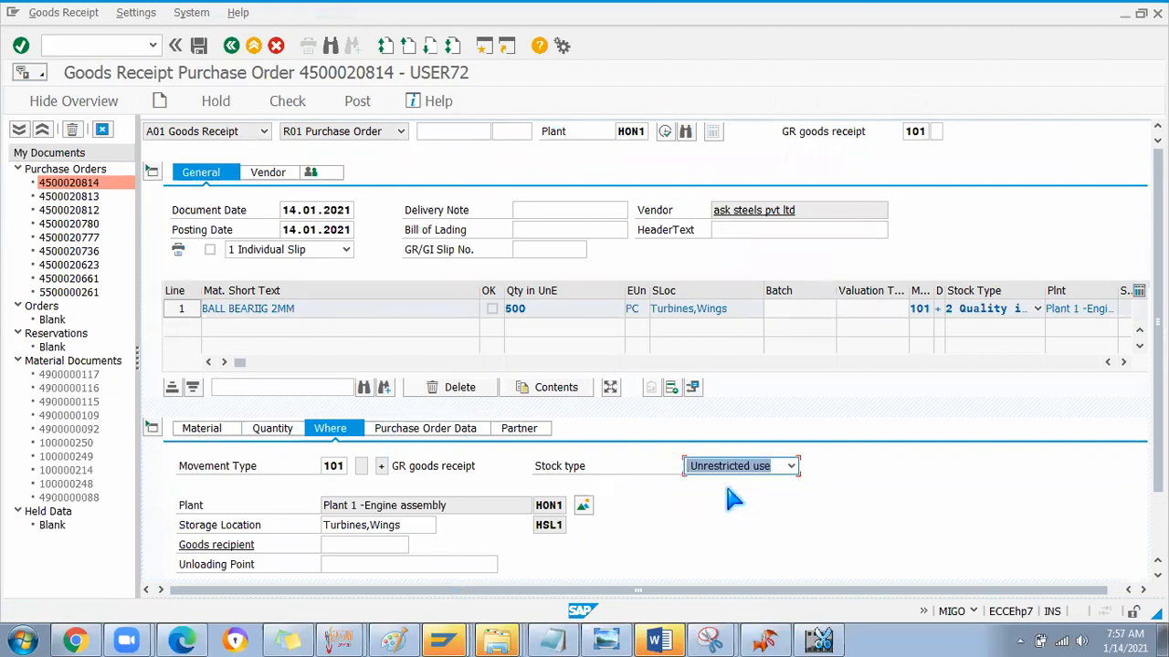
left_click(791, 466)
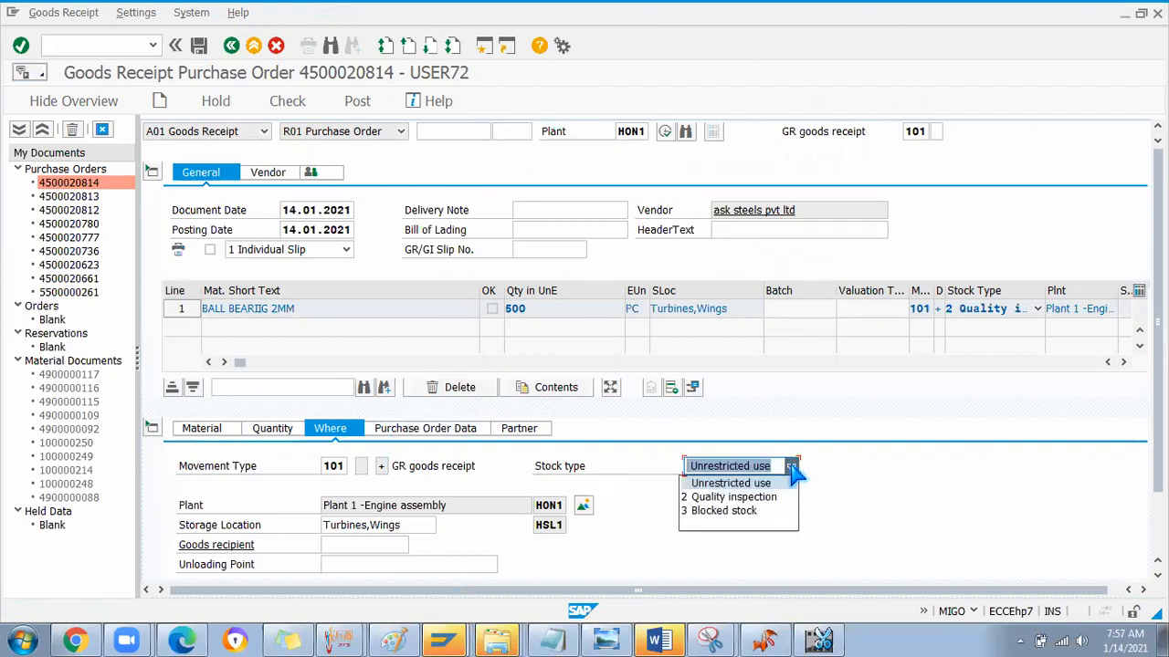
left_click(739, 498)
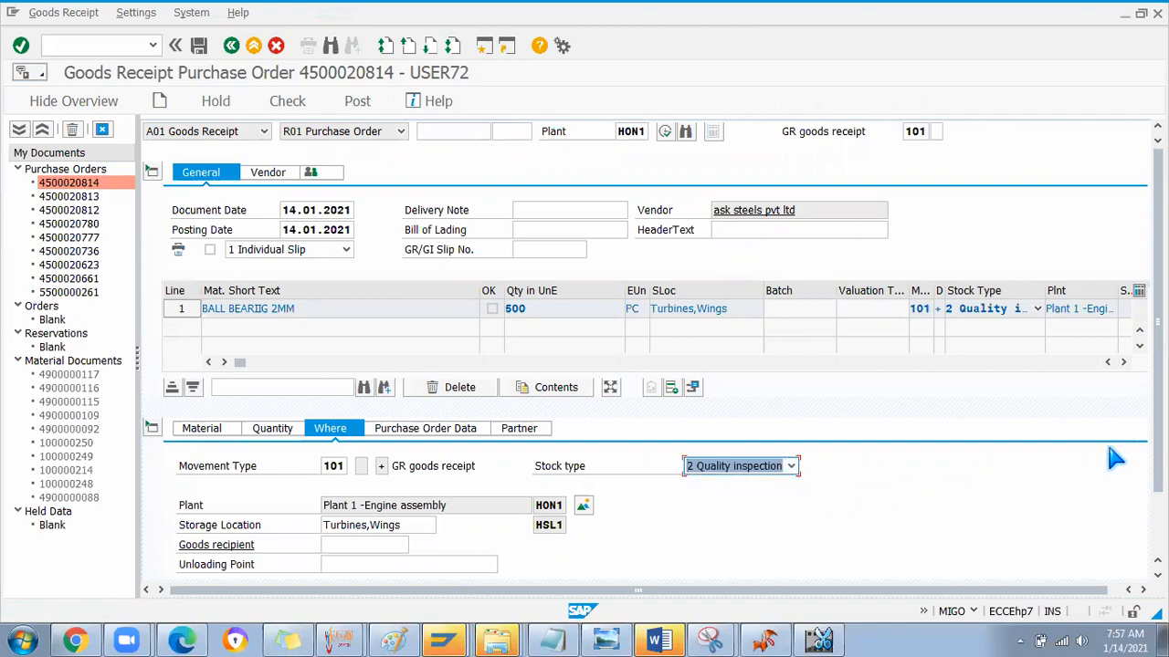
Step: Mark the BALL BEARIIG 2MM item as OK and set its quantity in unit of entry to 200 PC
scroll(639, 365, "down", 2)
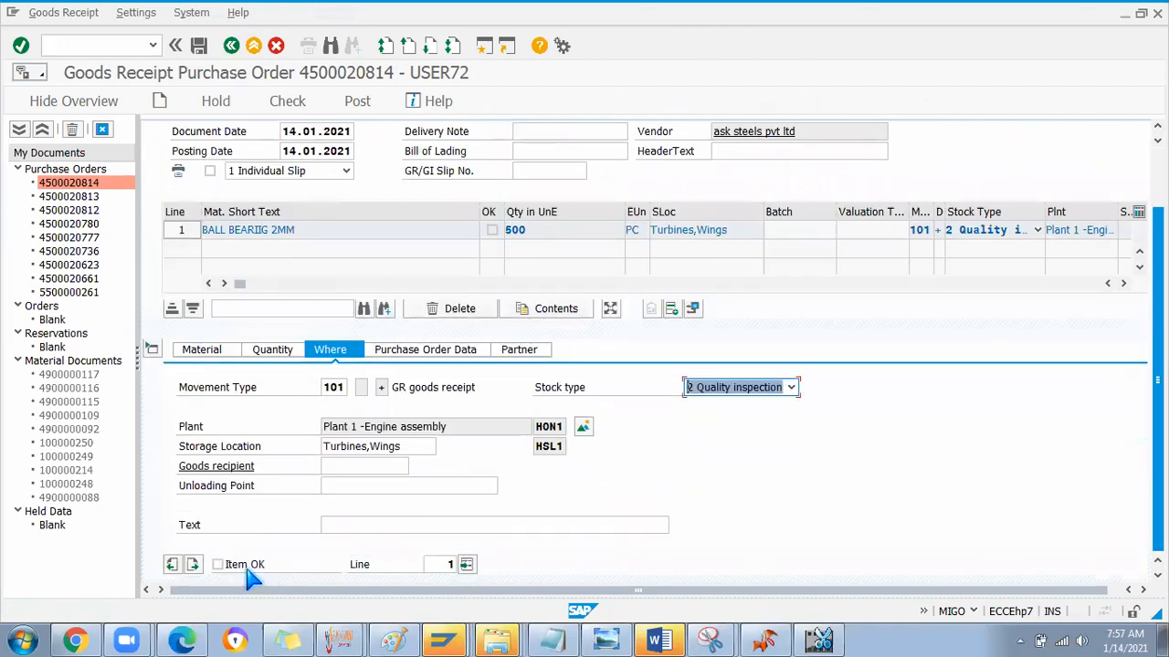
left_click(239, 566)
left_click(274, 351)
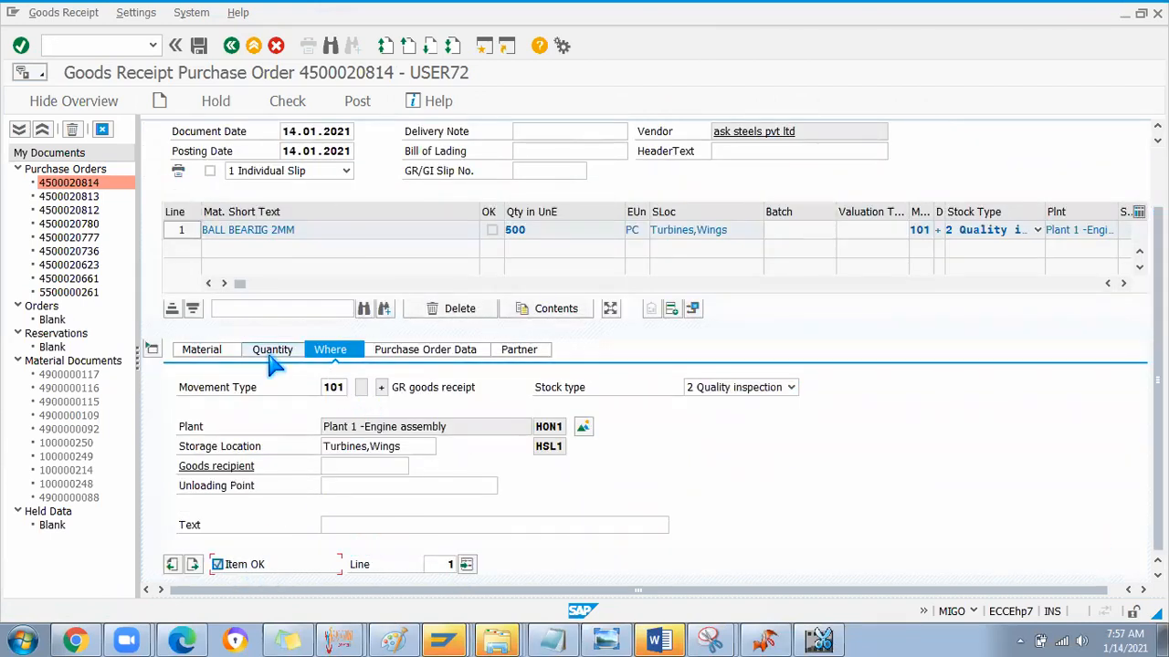
double_click(367, 388)
type("200")
key("Return")
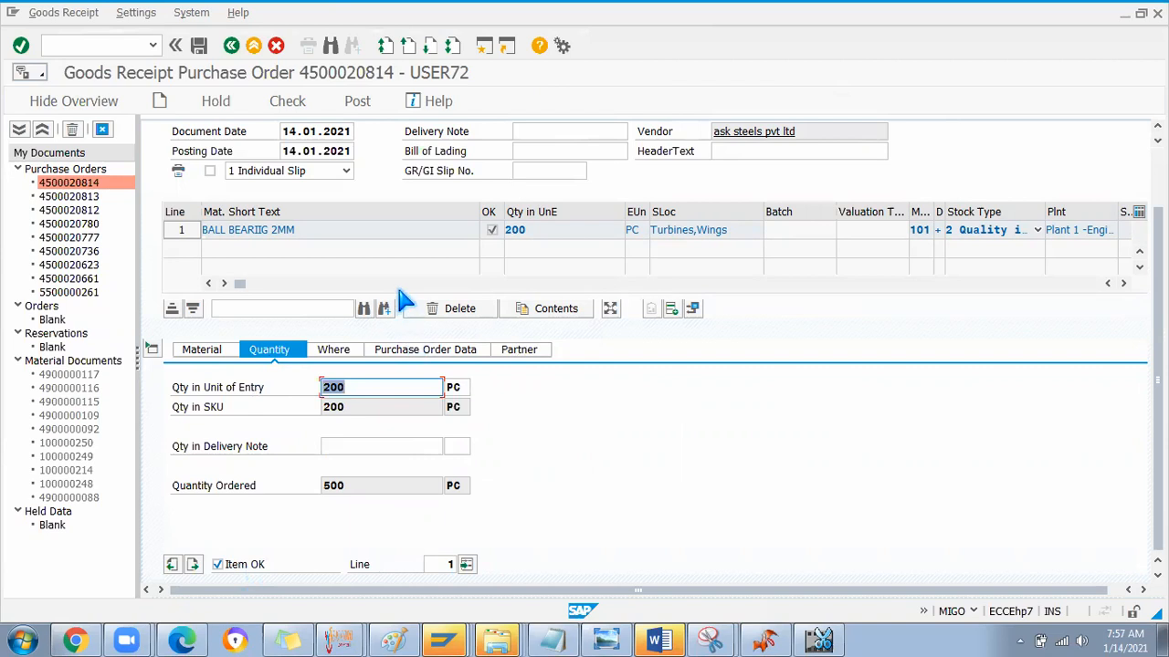
Step: Check the goods receipt for errors and post it
left_click(285, 99)
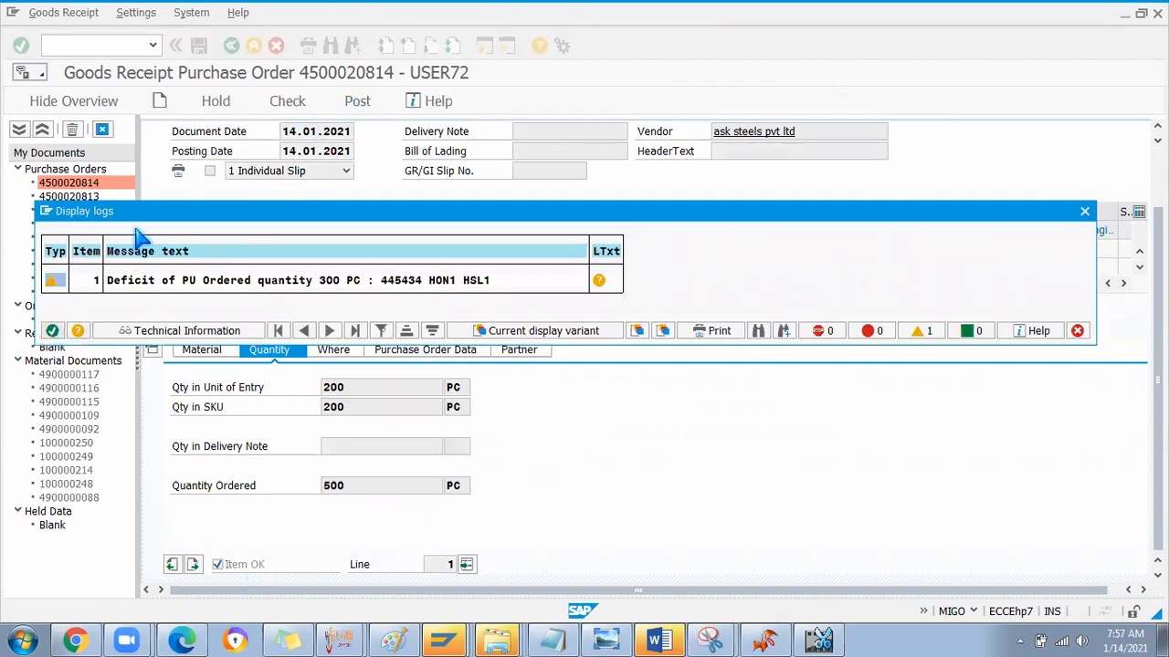
left_click(356, 101)
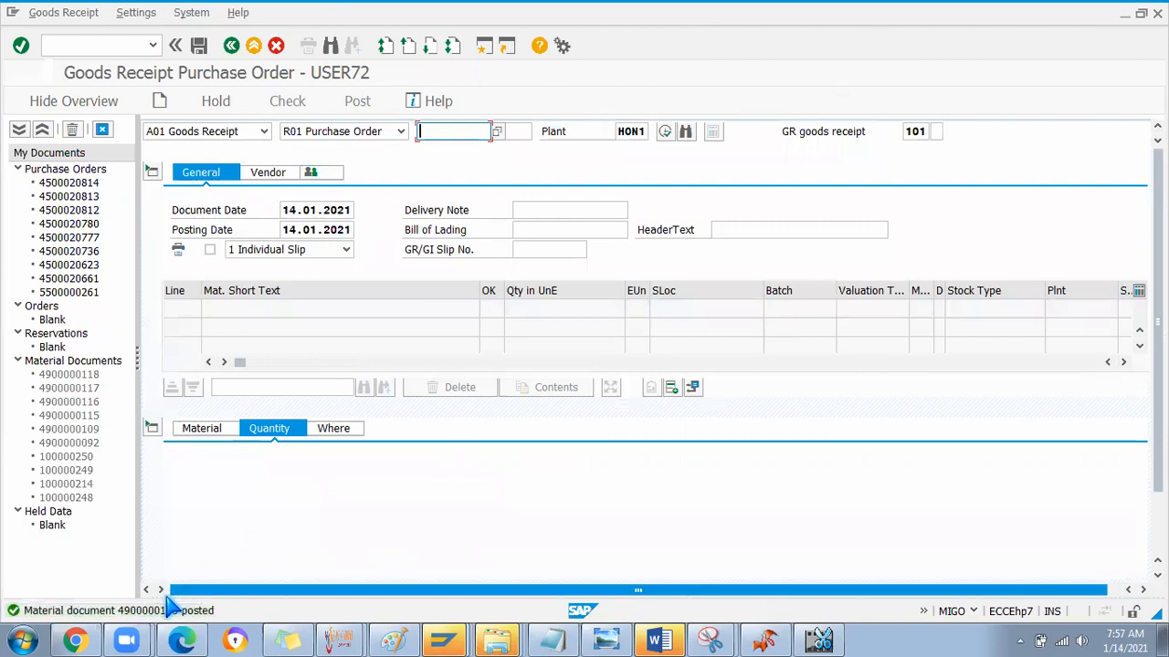
left_click(55, 42)
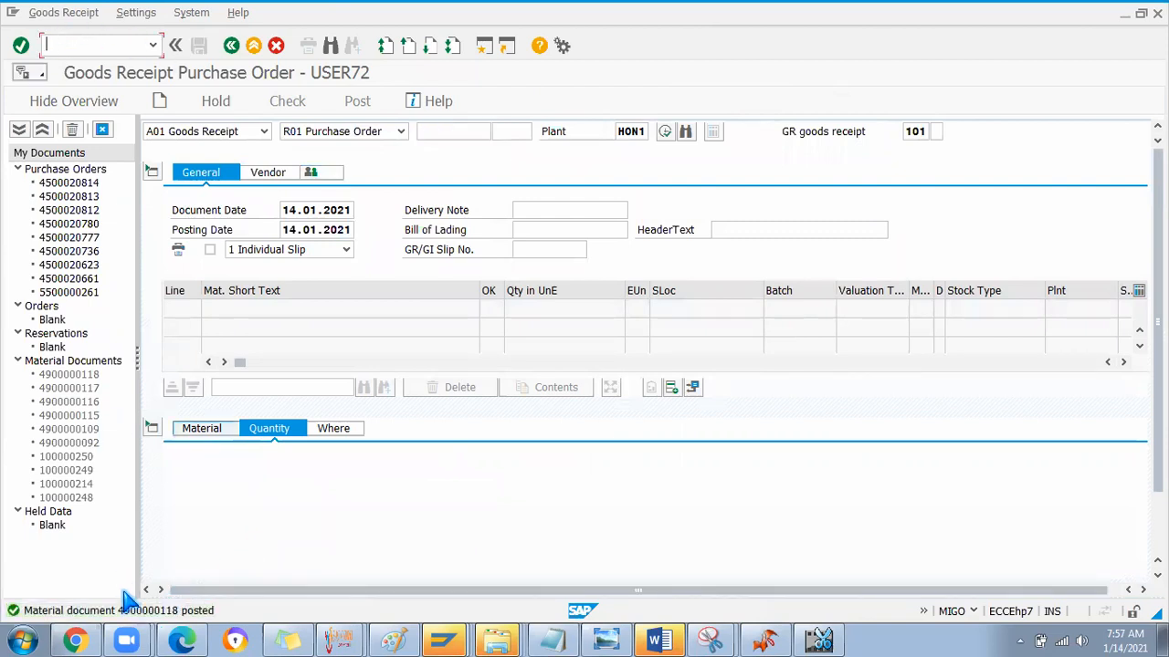
Step: Display the newly posted material document in MIGO
left_click(265, 131)
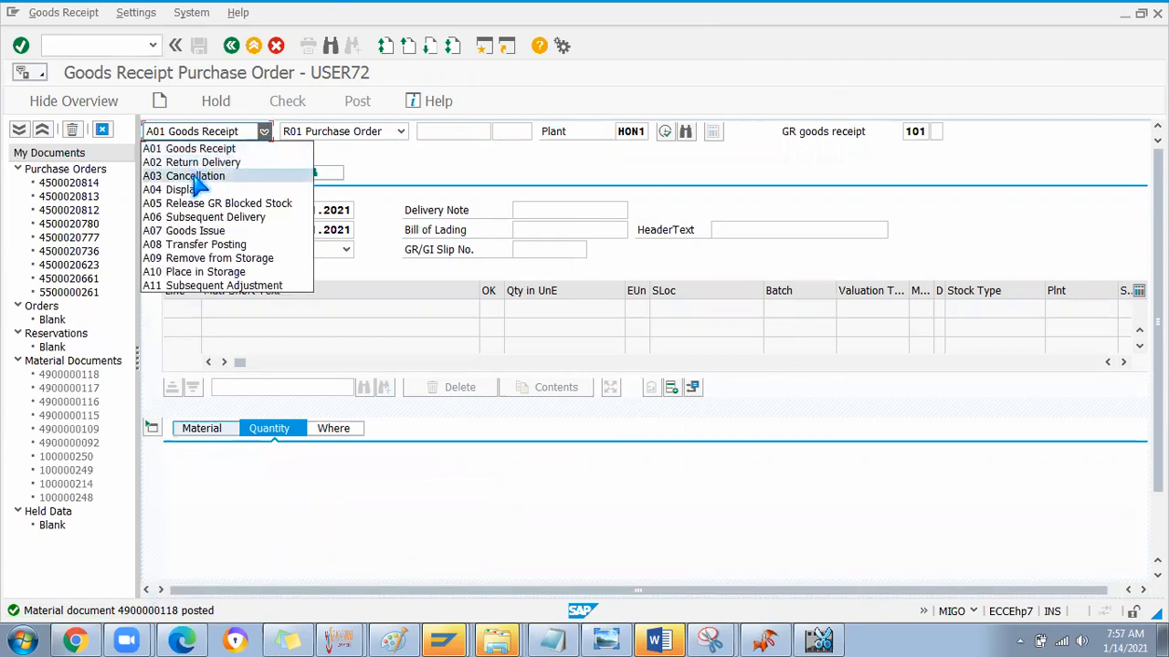
left_click(247, 191)
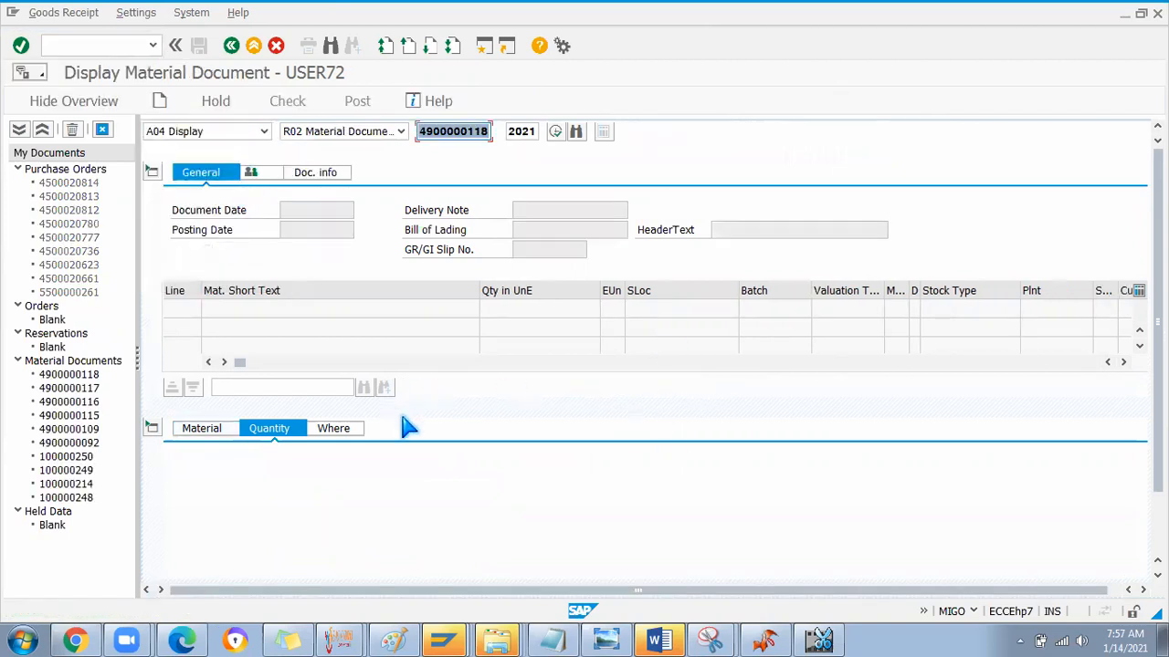
key("Return")
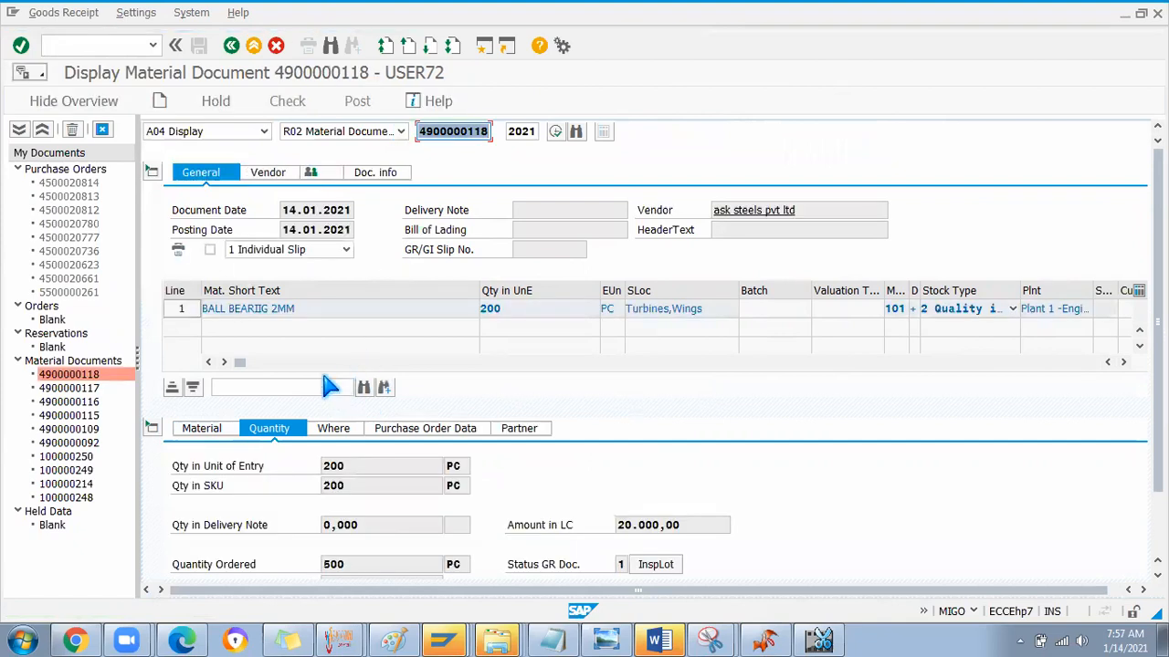
Step: Open the material's stock overview through its purchase order and examine unrestricted and quality inspection stock for plant HON1 and storage location HSL1
left_click(392, 433)
double_click(349, 467)
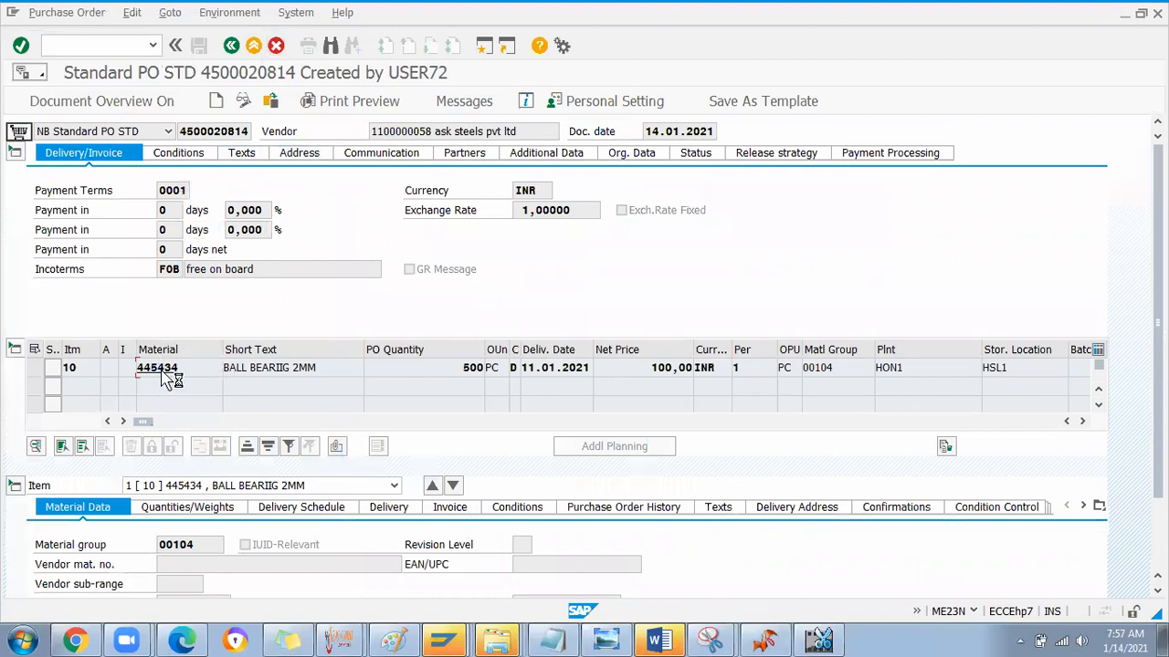
double_click(160, 368)
left_click(191, 13)
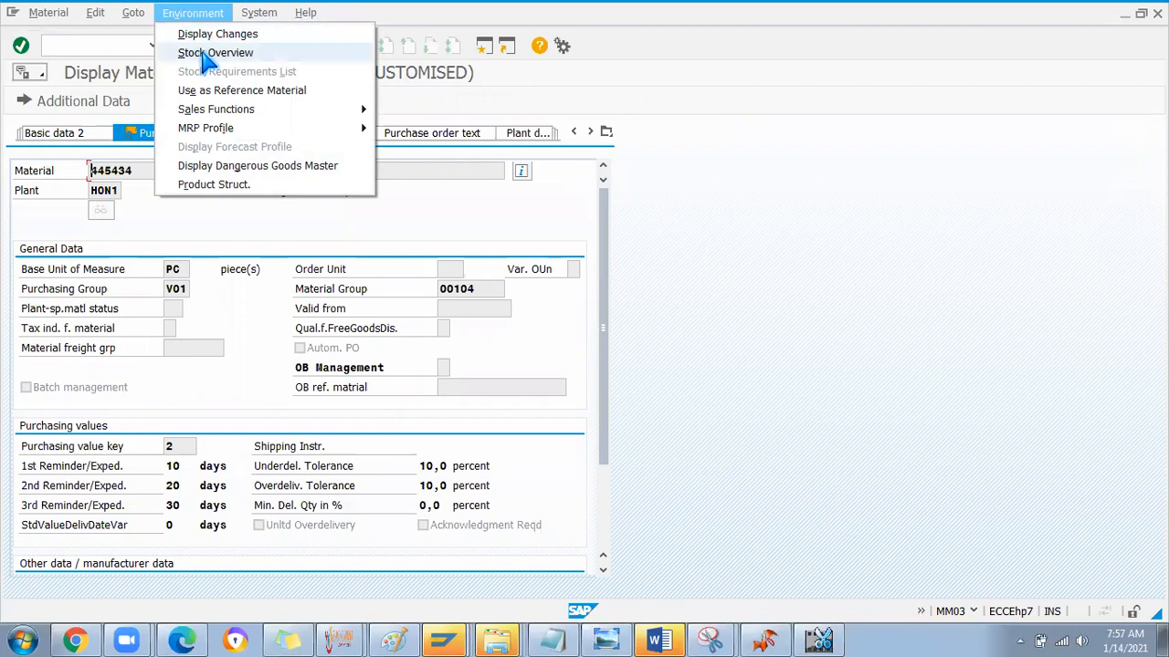
left_click(208, 55)
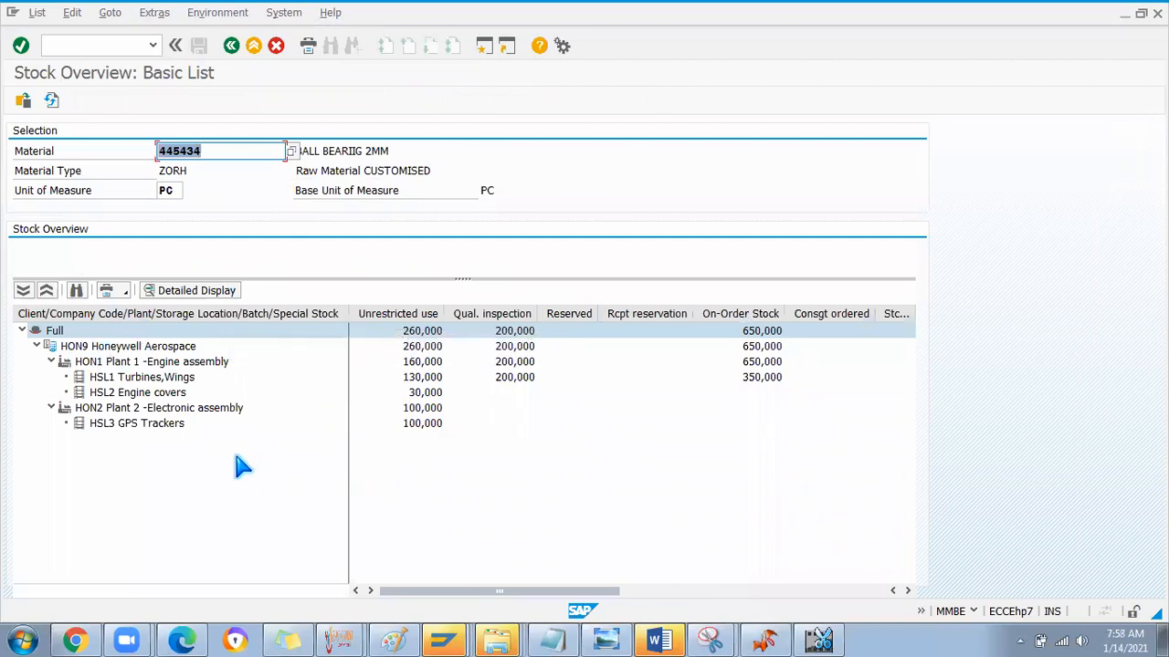
left_click(135, 379)
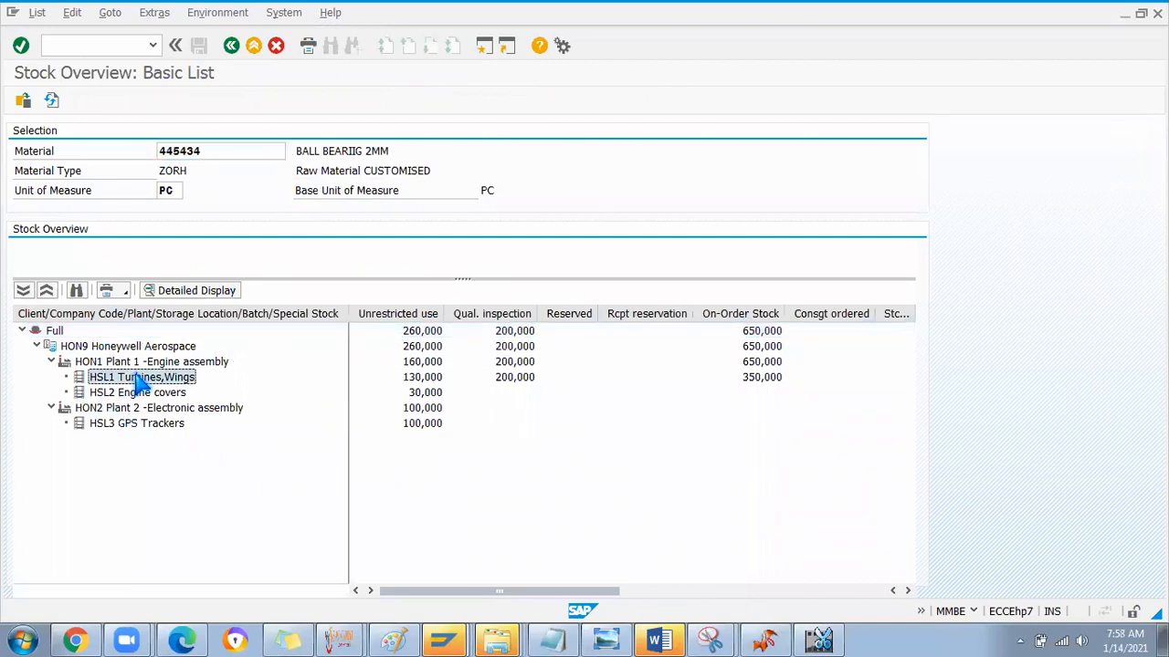
left_click(425, 387)
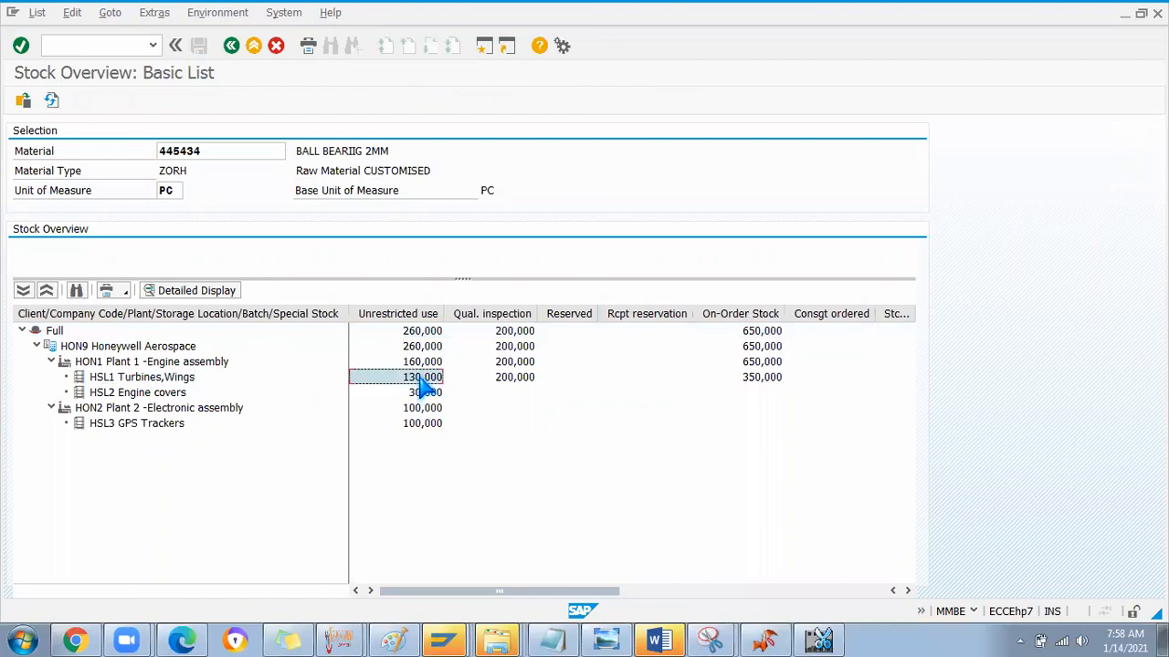
left_click(517, 380)
left_click_drag(513, 372, 514, 368)
left_click(514, 367)
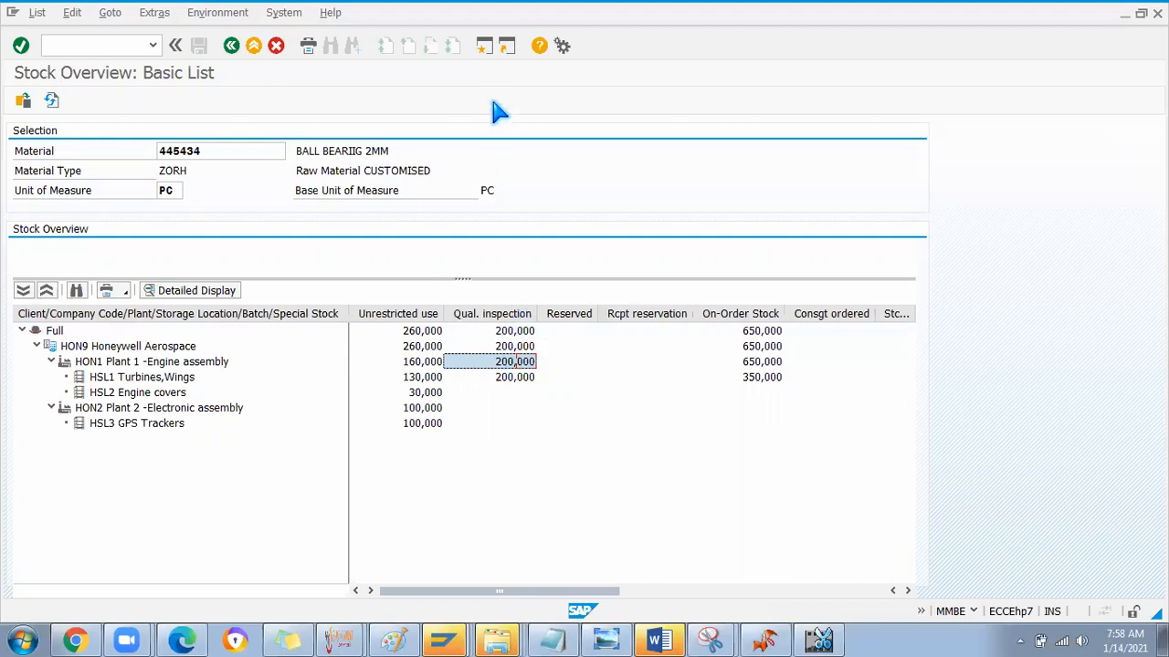
Step: Open the inspection lot selection QA32 in a new session and set it to select all inspection lots
left_click(483, 46)
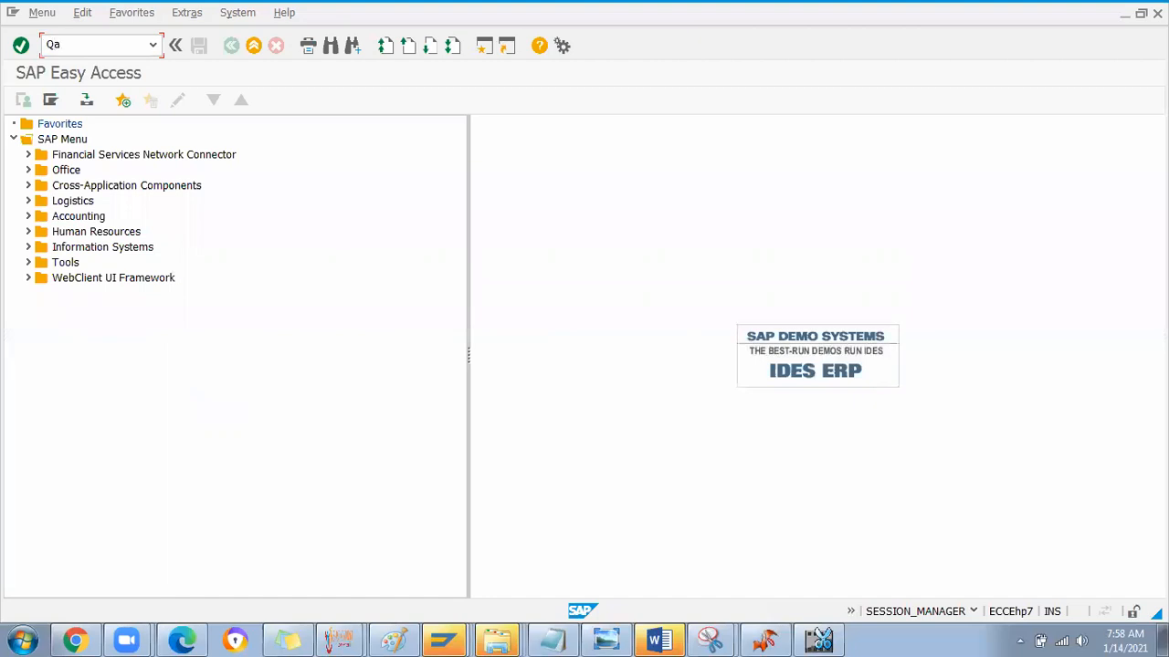
left_click(52, 44)
type("Qa32")
key("Return")
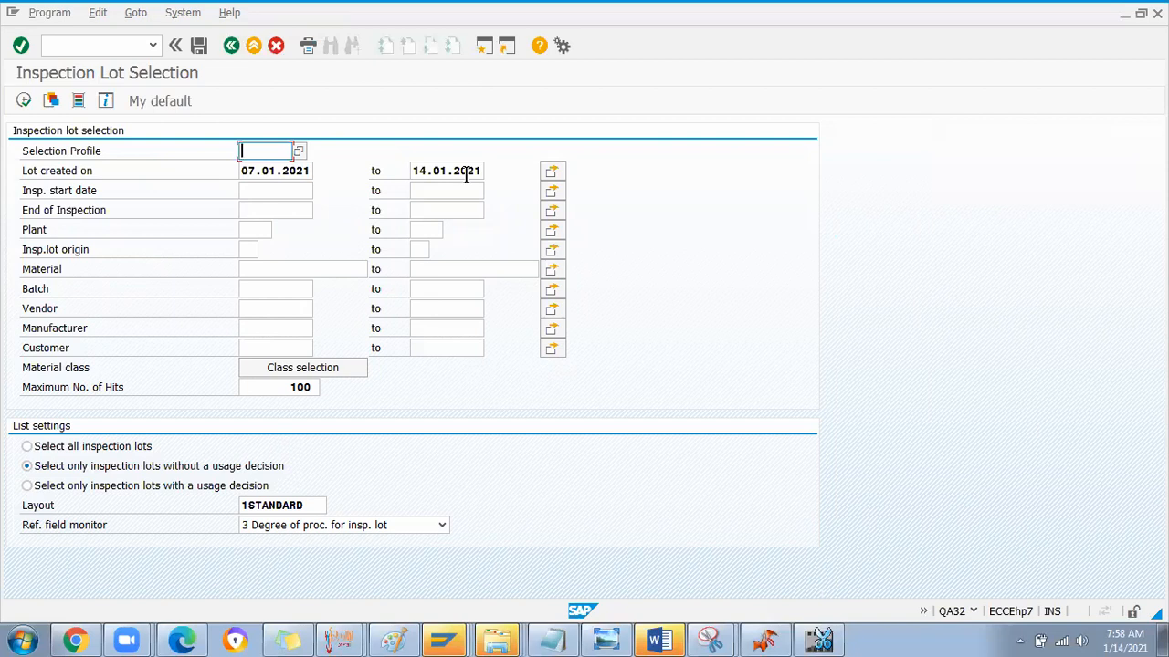
left_click(26, 446)
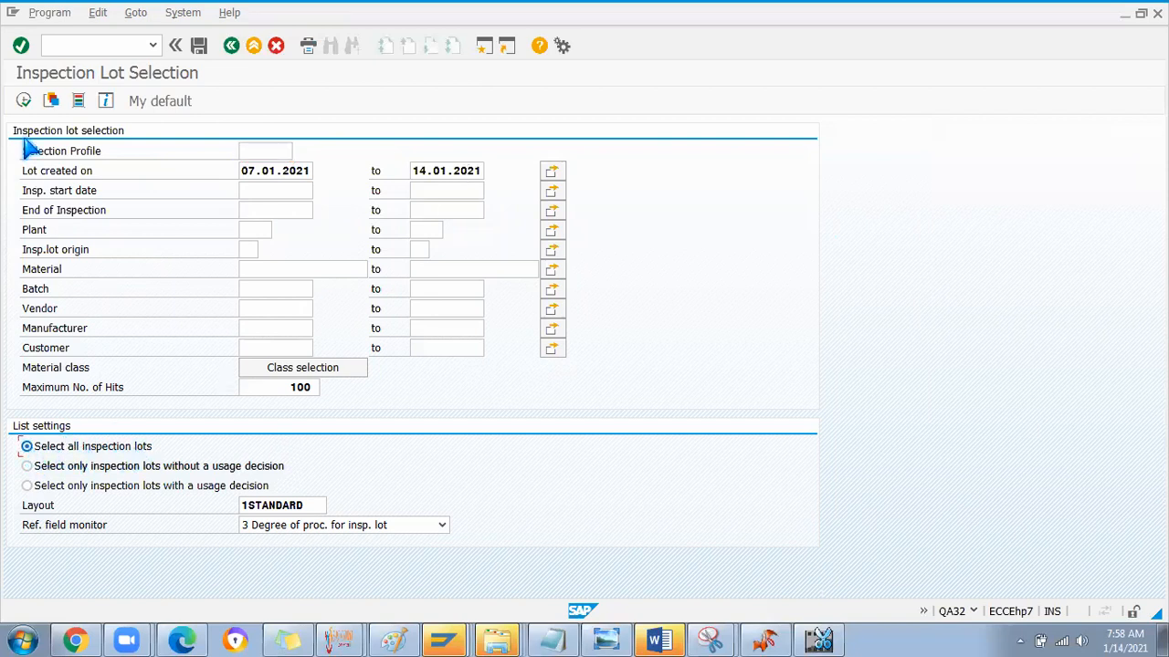
Step: Run the inspection lot selection, widen the worklist's Plant column and examine the lot's quantity and system status
left_click(24, 101)
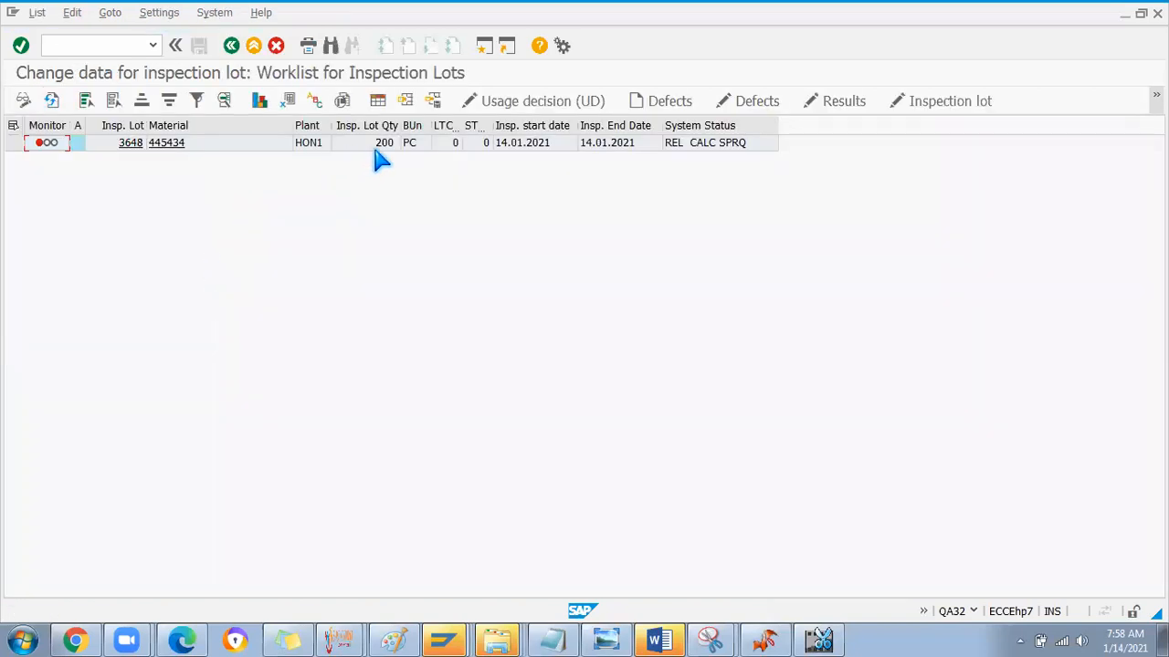
left_click(317, 148)
left_click_drag(332, 126, 382, 128)
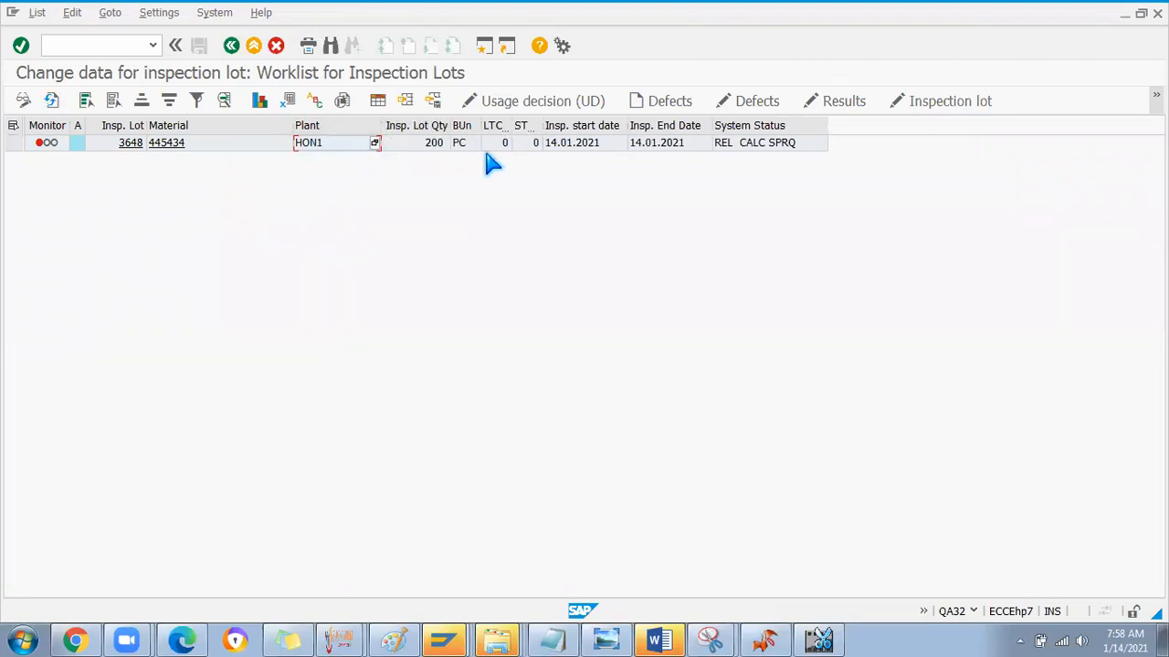
left_click(744, 146)
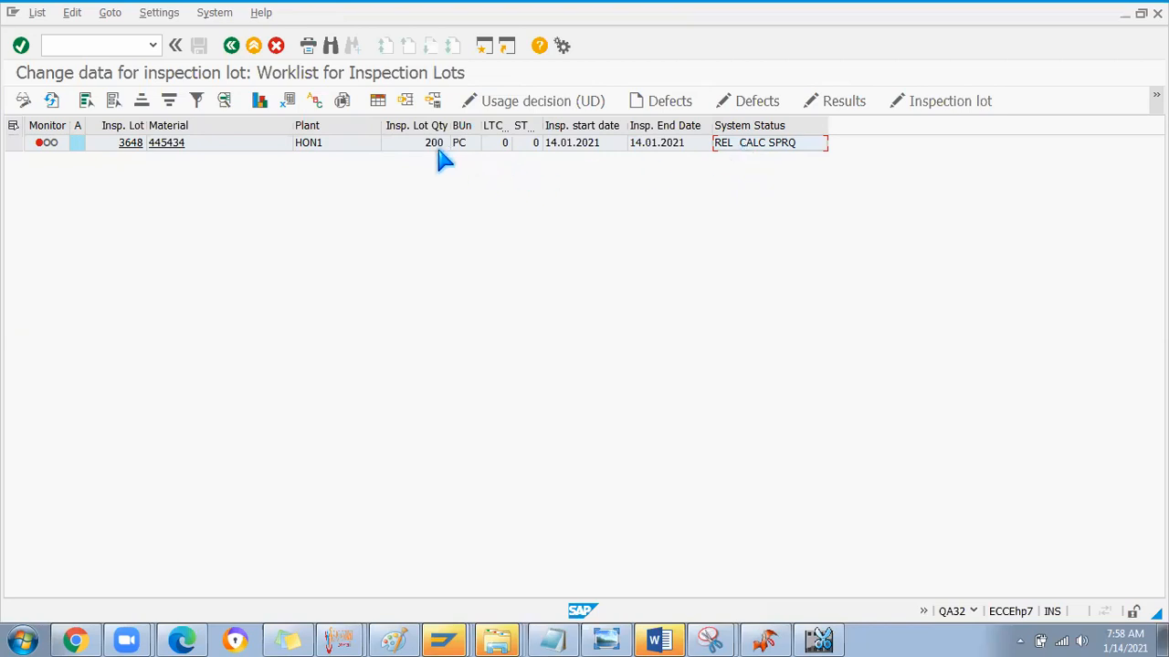
Step: Try to record a usage decision for the inspection lot, read the message's long text and return to the worklist
left_click(517, 106)
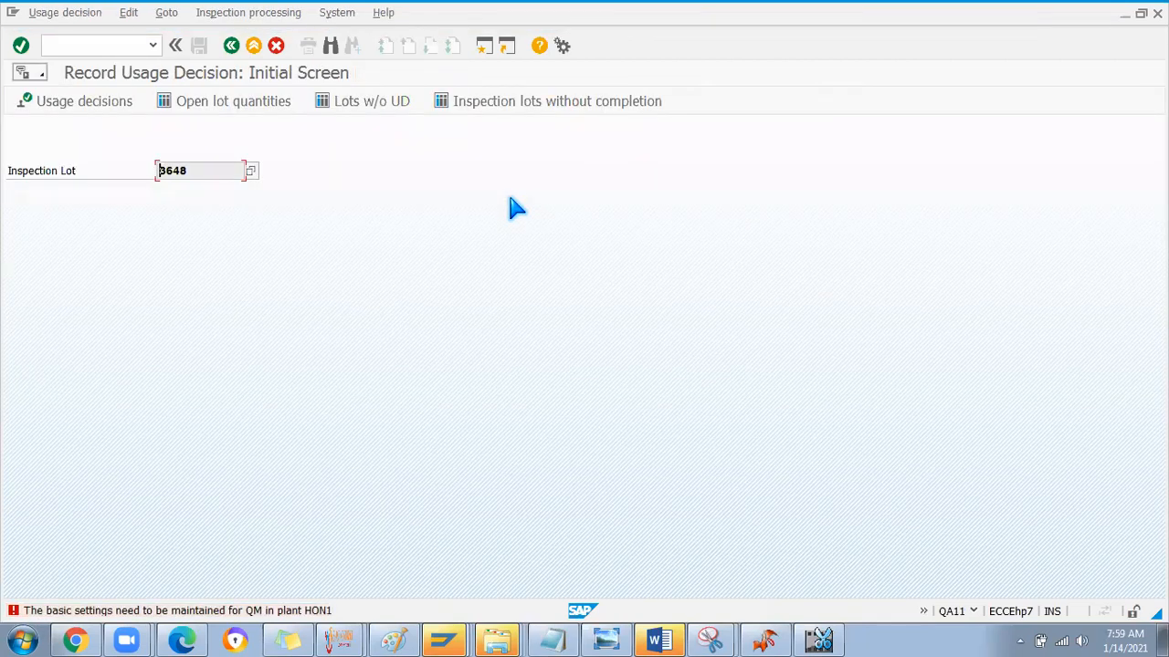
double_click(160, 609)
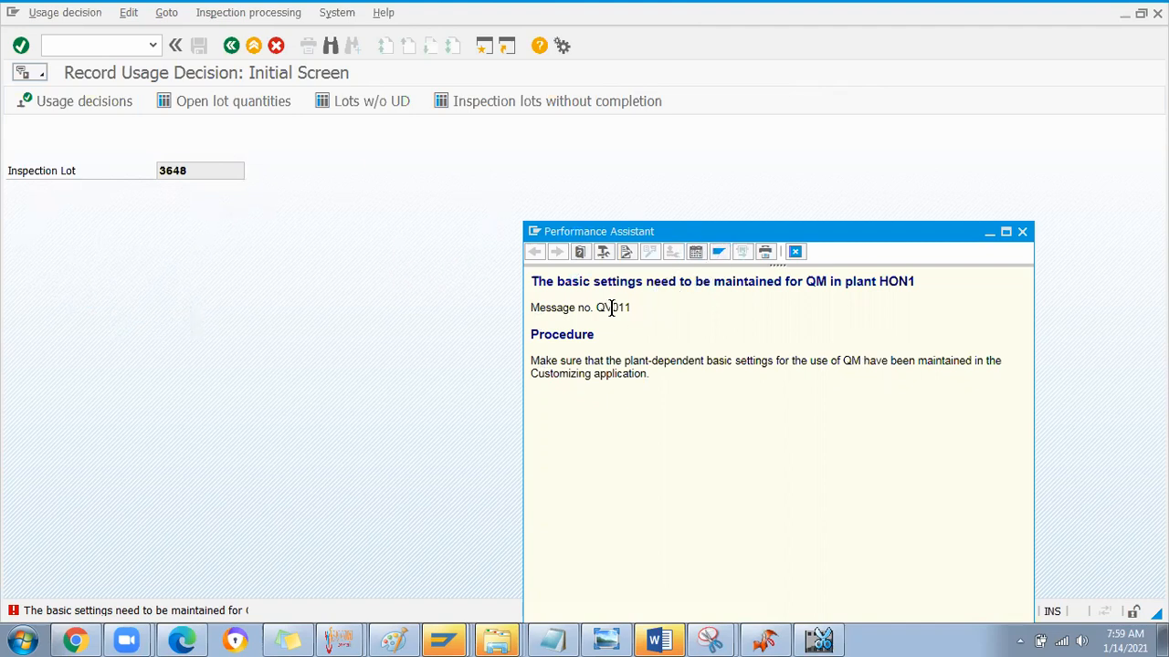
left_click(1022, 232)
left_click(57, 43)
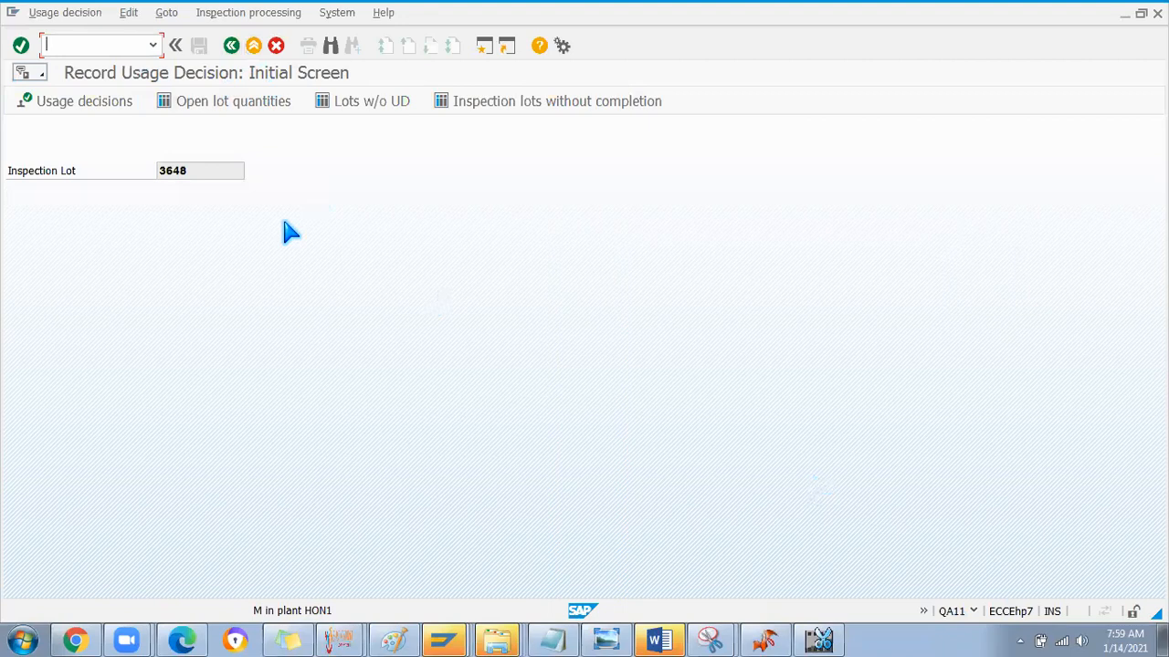
left_click(231, 50)
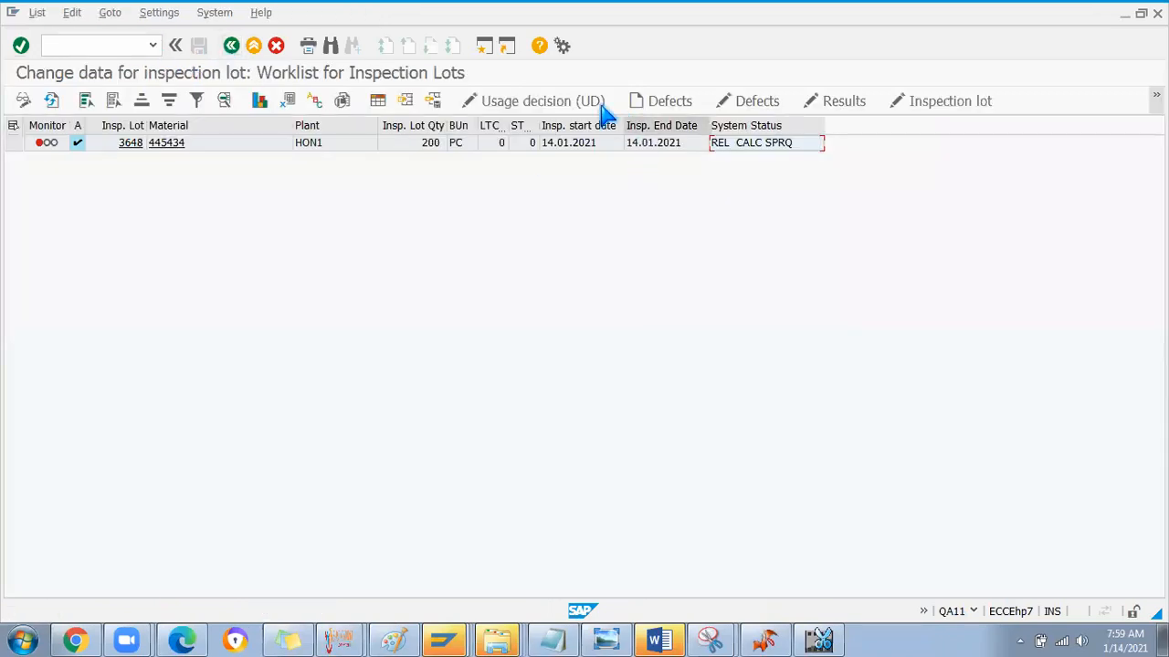
Step: Display inspection lot 3648 from the worklist and examine its header data and the available inspection lot origins
left_click(12, 145)
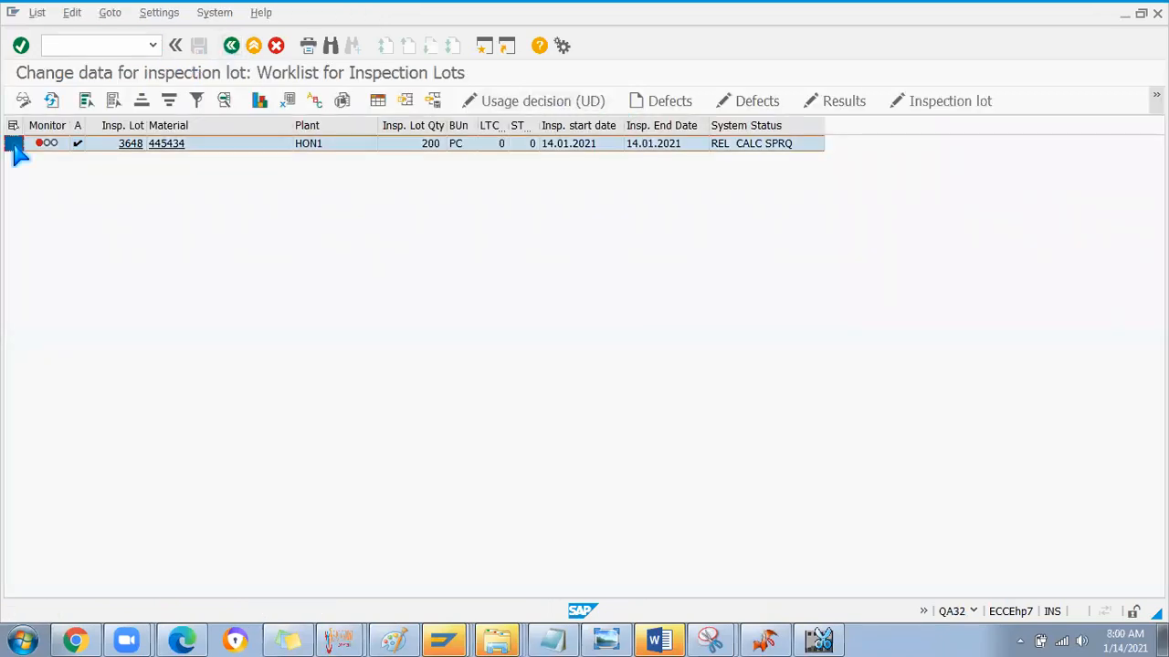
left_click(131, 145)
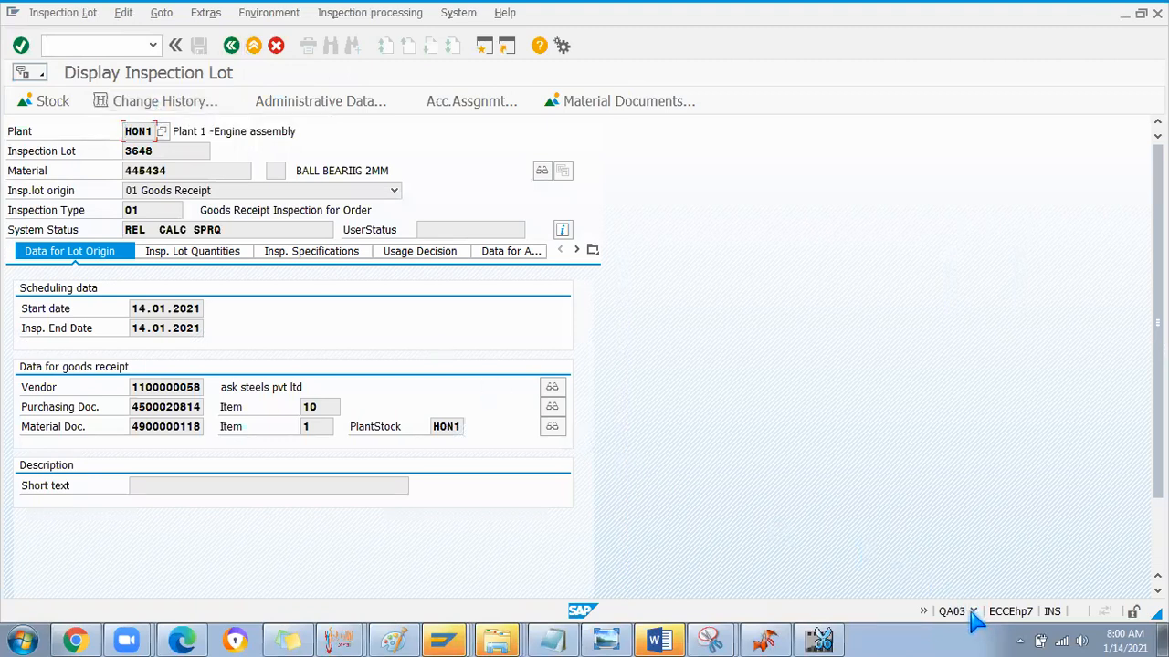
left_click(177, 177)
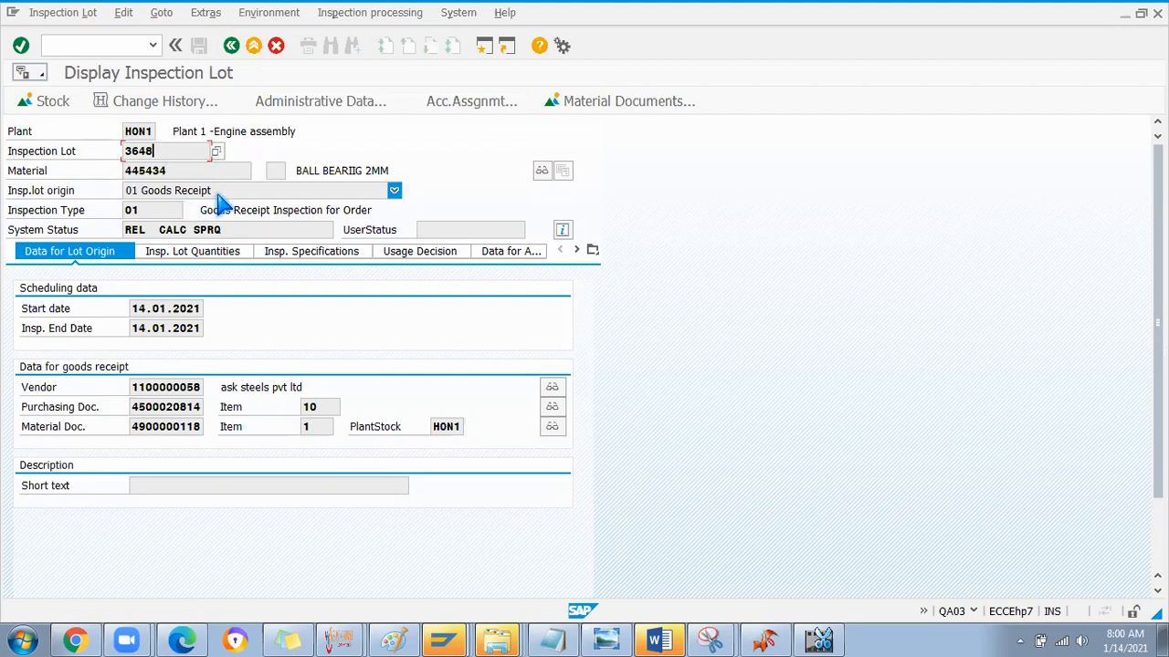
left_click(219, 192)
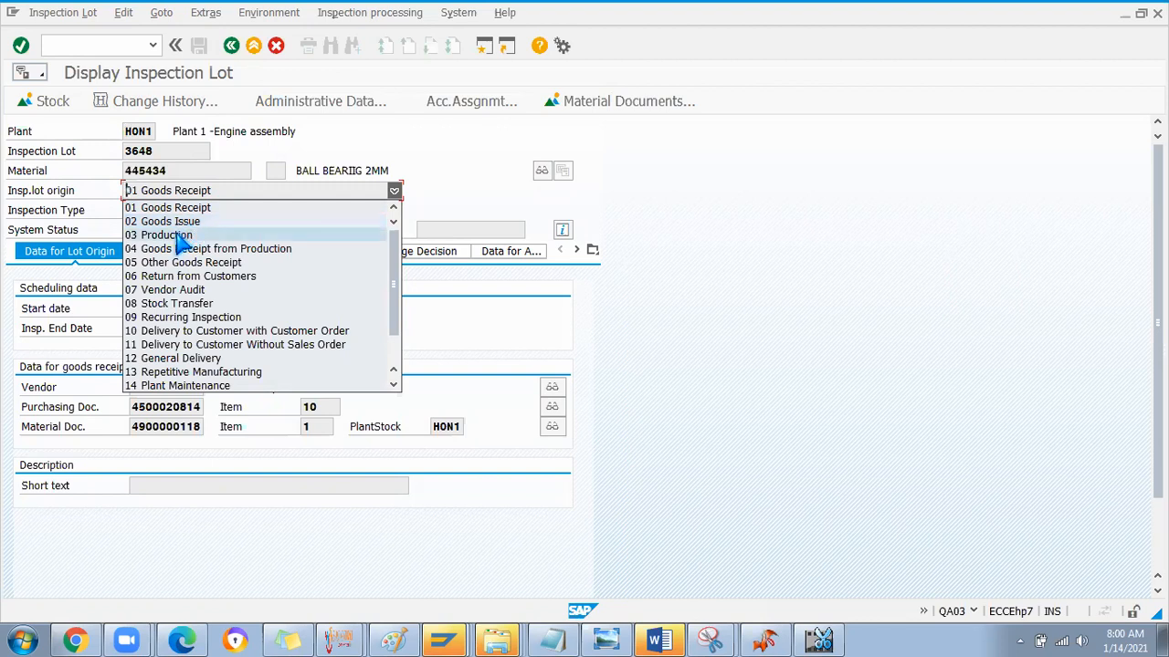
left_click(173, 235)
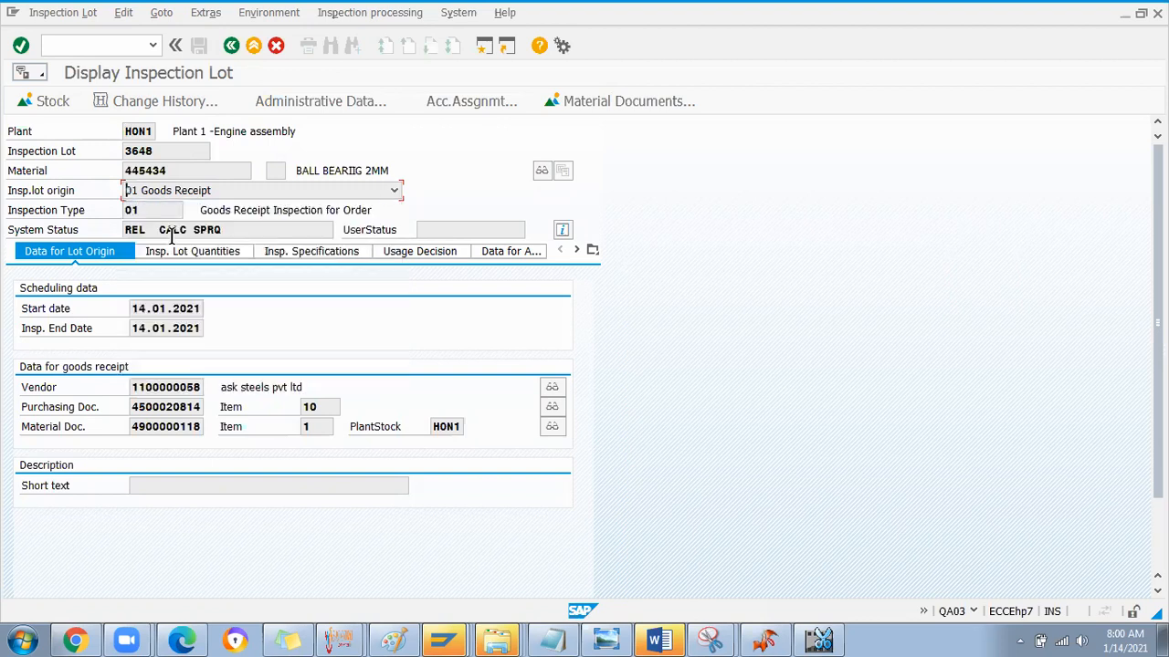
left_click(394, 190)
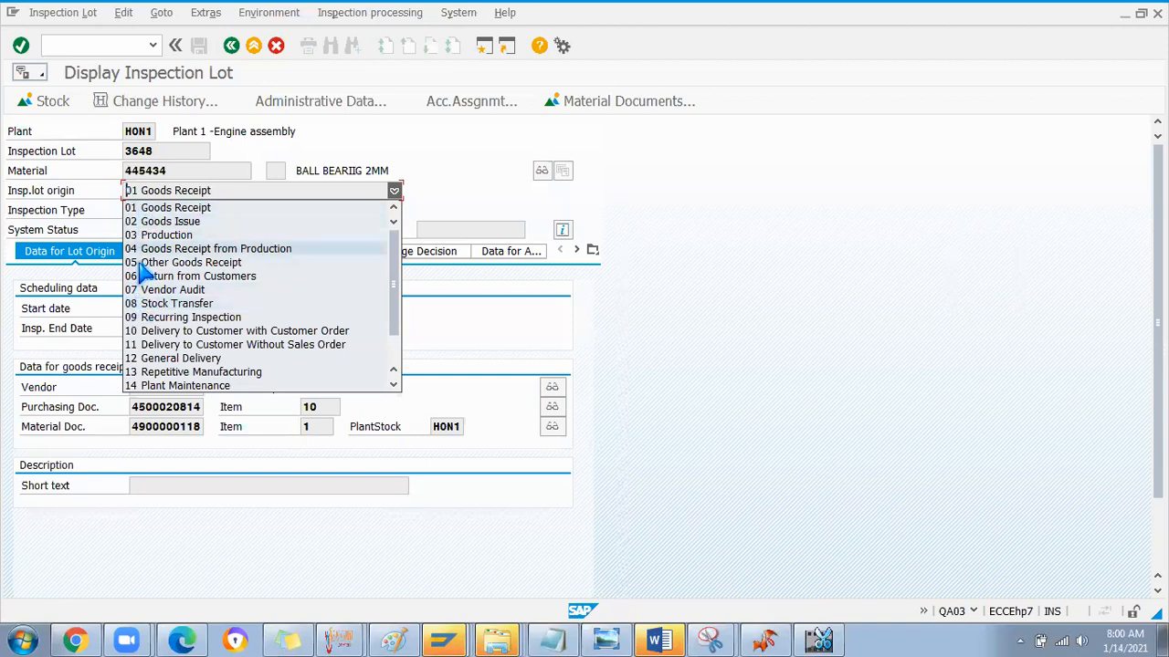
left_click(475, 176)
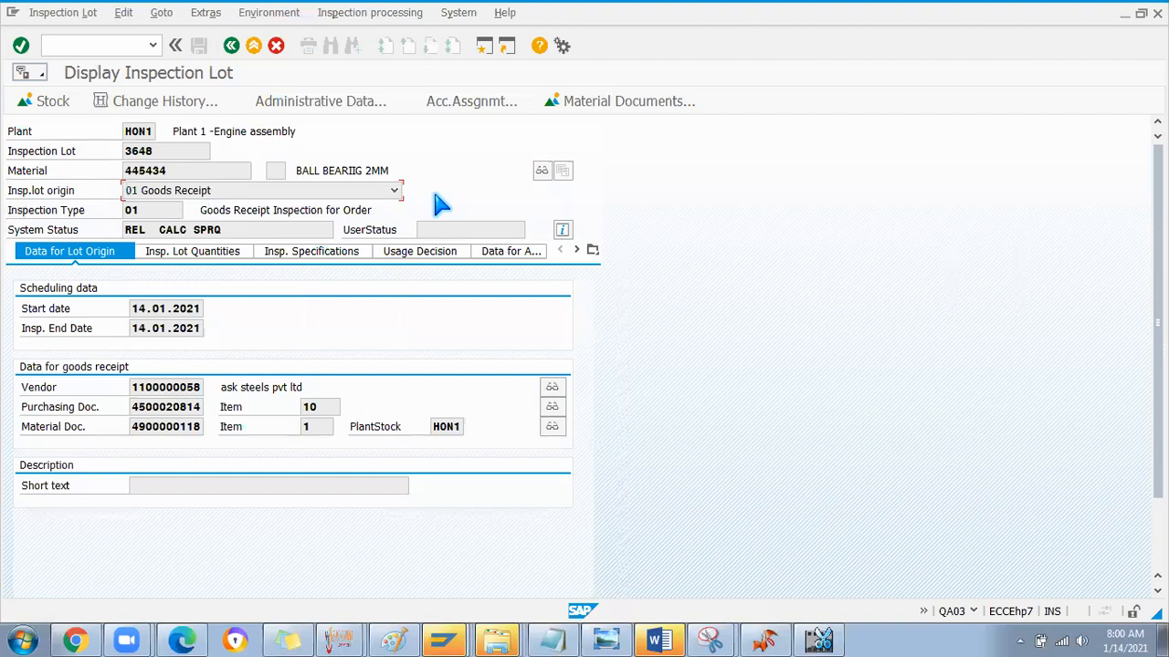
Step: Examine the inspection lot's quantities and the special changes available for the lot
left_click(195, 256)
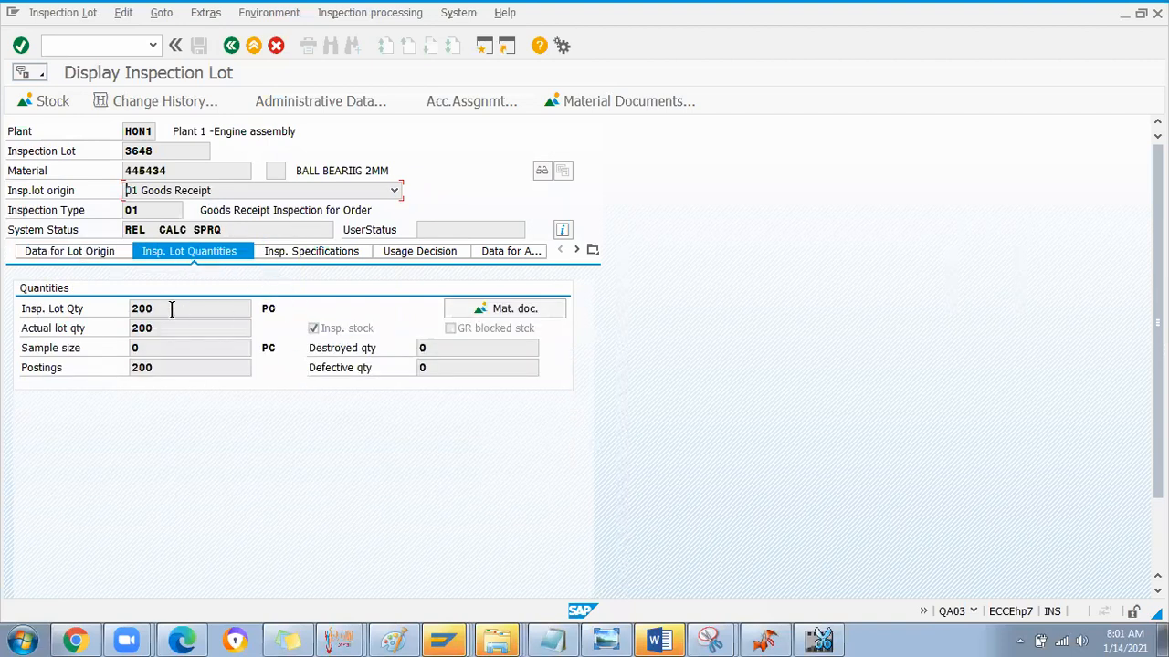
left_click(162, 331)
left_click(60, 12)
mouse_move(82, 90)
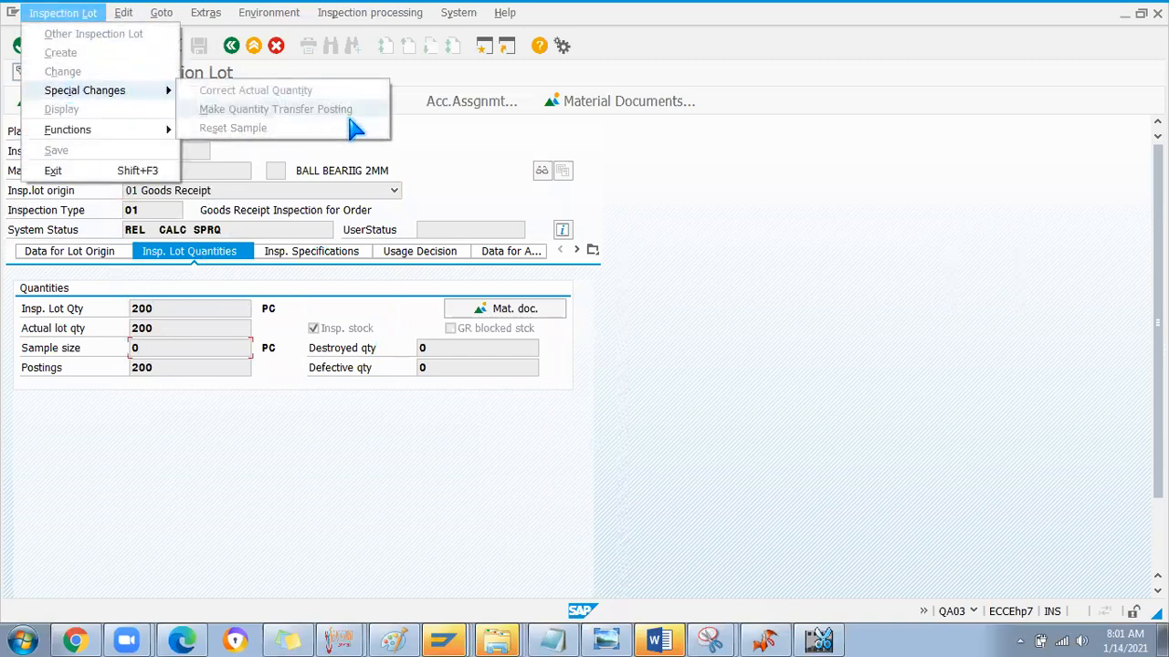
left_click(676, 316)
Step: Examine the lot's inspection specifications and the valuation codes of its usage decision, and return to the worklist
left_click(315, 254)
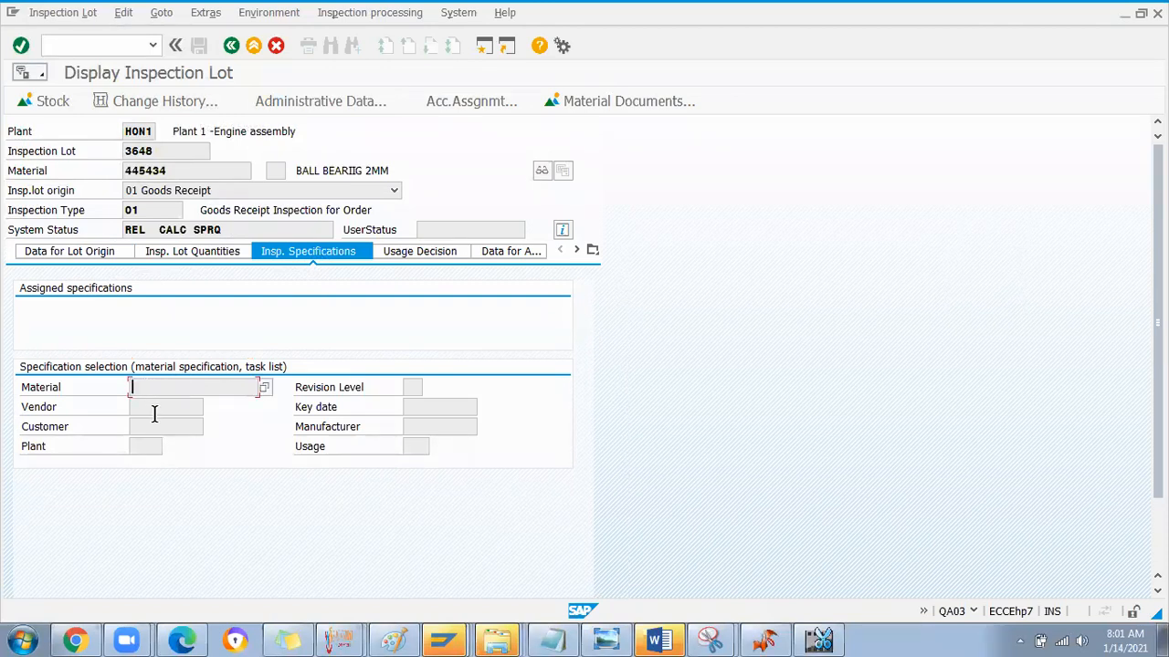
left_click(147, 447)
left_click(418, 254)
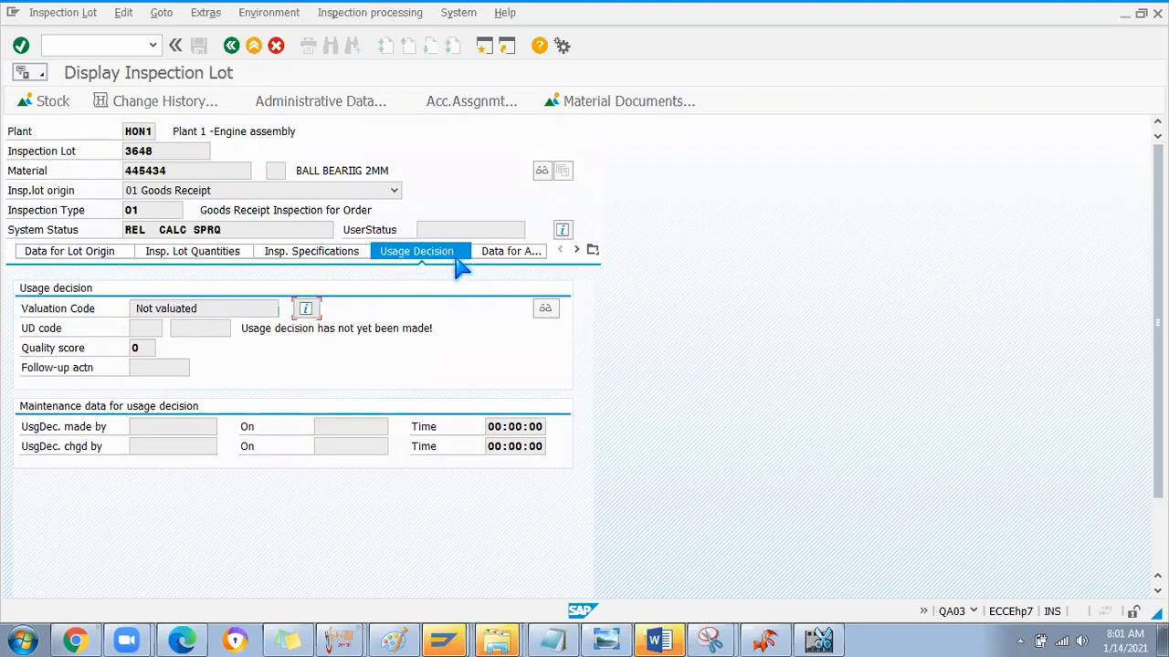
left_click(271, 308)
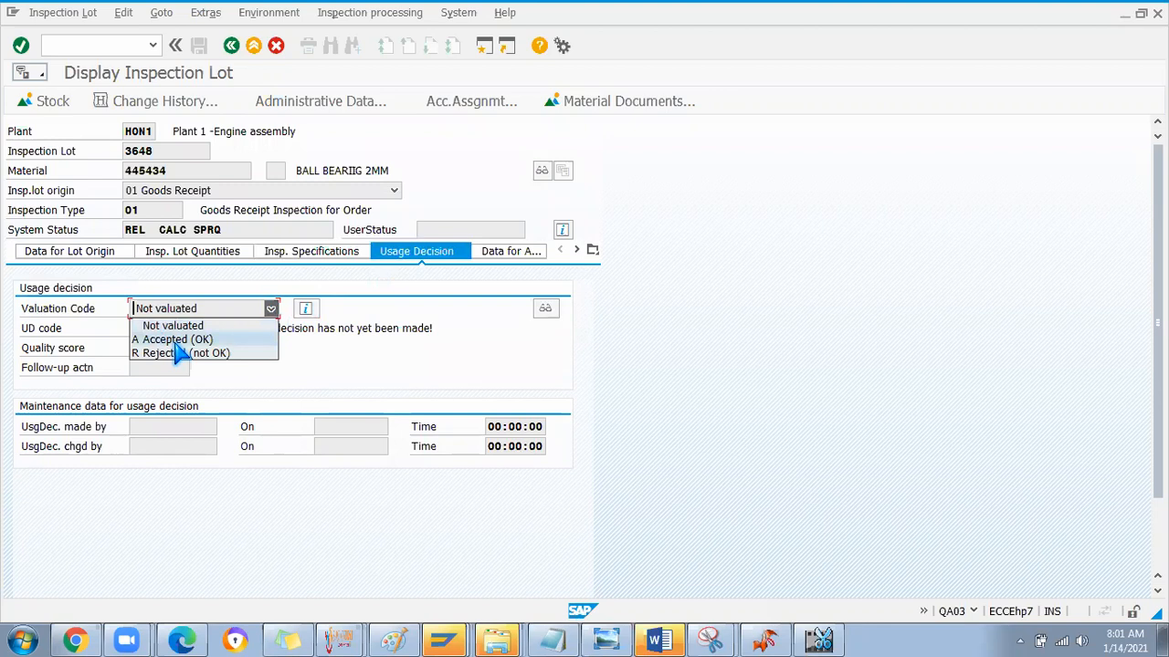
left_click(493, 250)
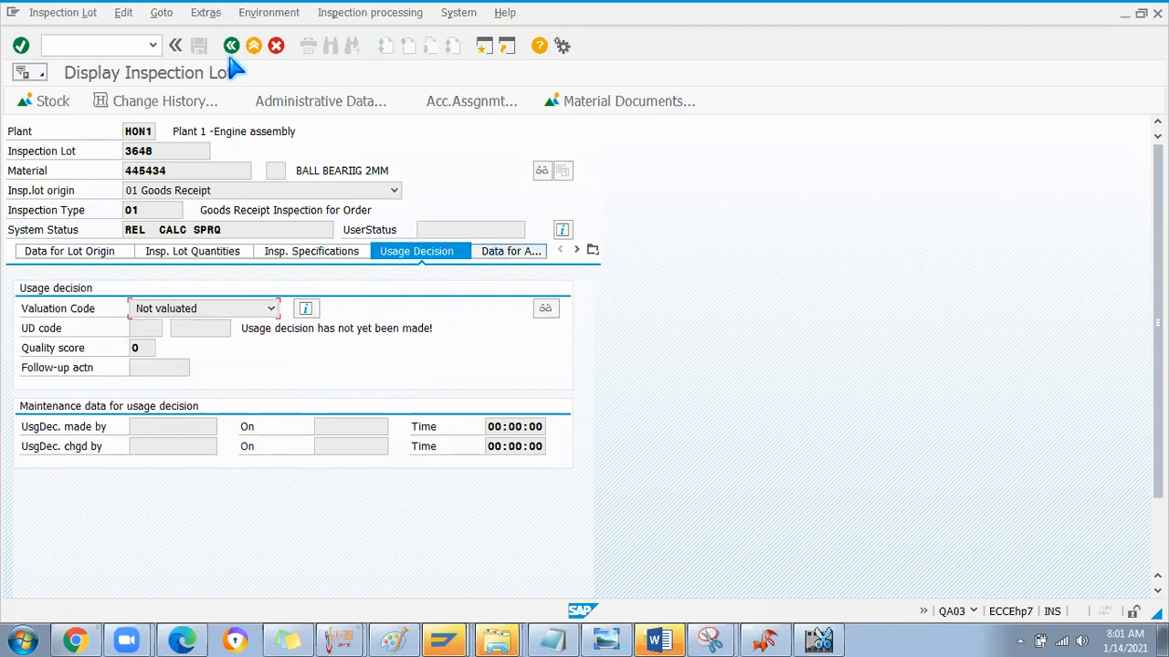
key("F3")
Step: Go to MIGO and load the same purchase order for another goods receipt with movement type 101
left_click(94, 43)
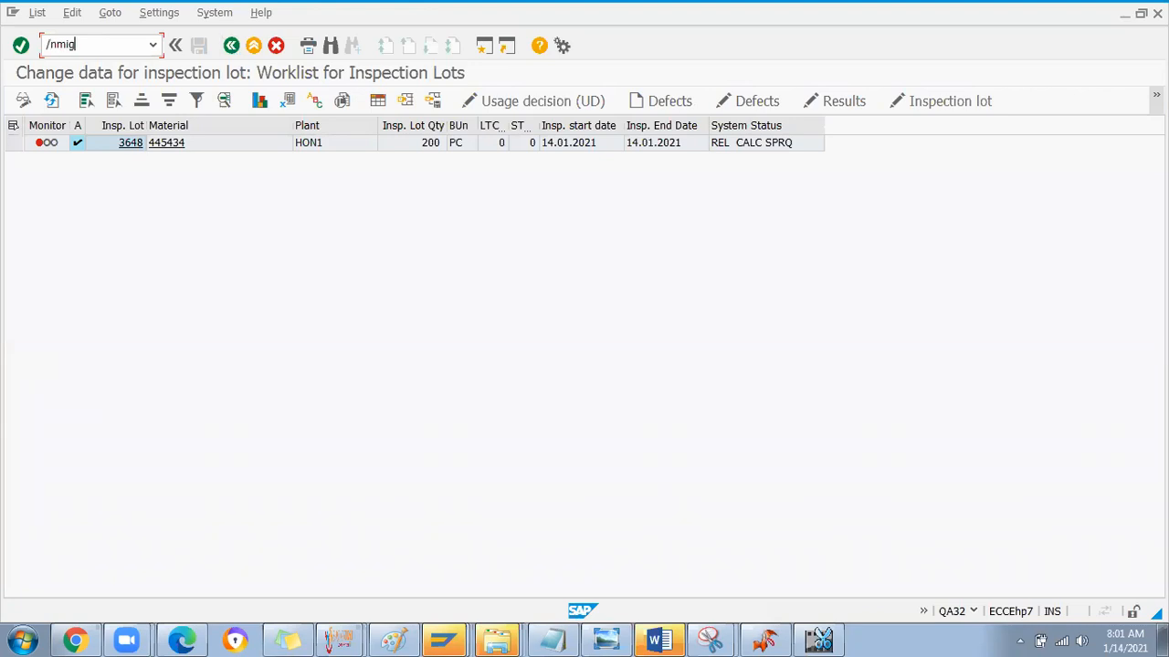
key("Return")
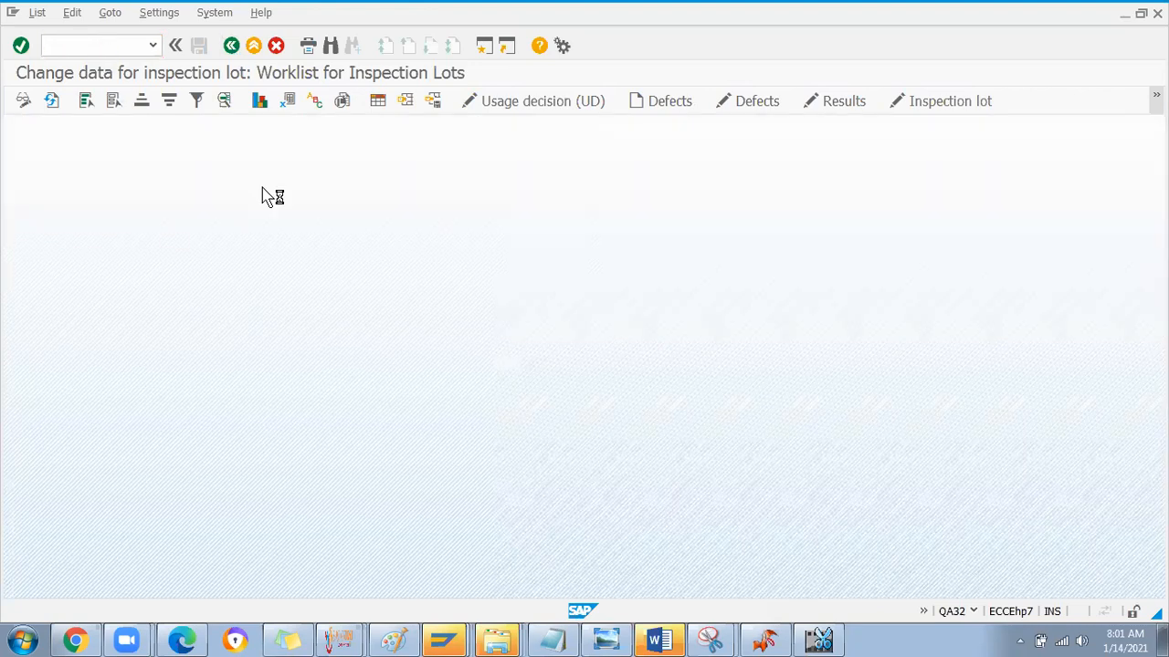
left_click(263, 131)
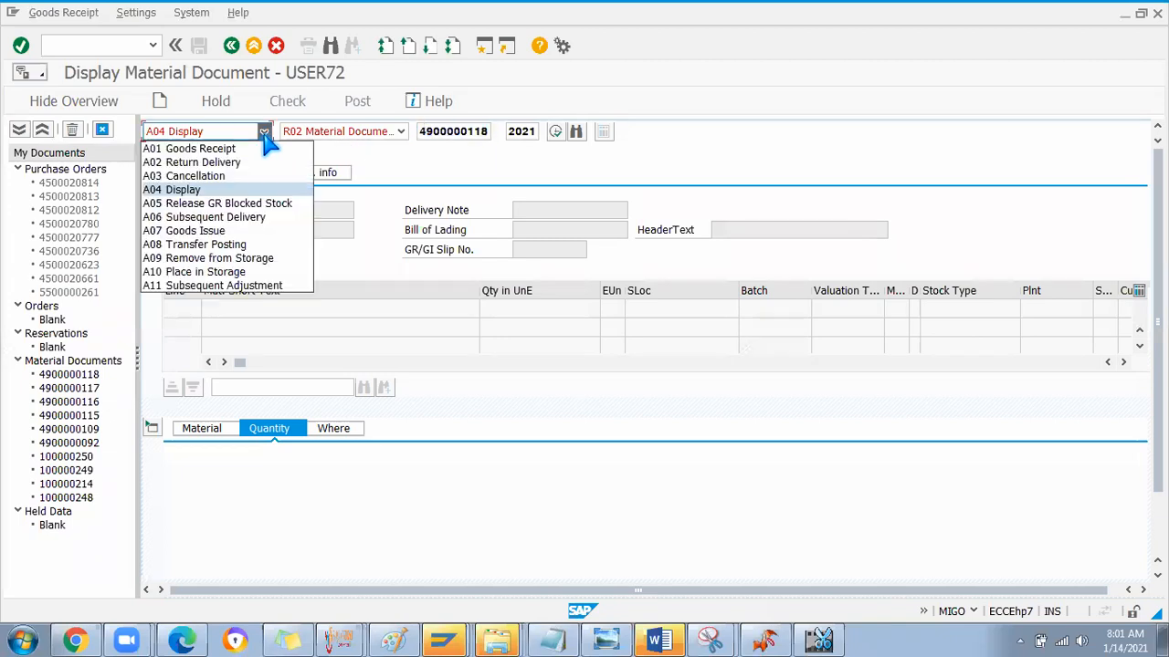
left_click(195, 149)
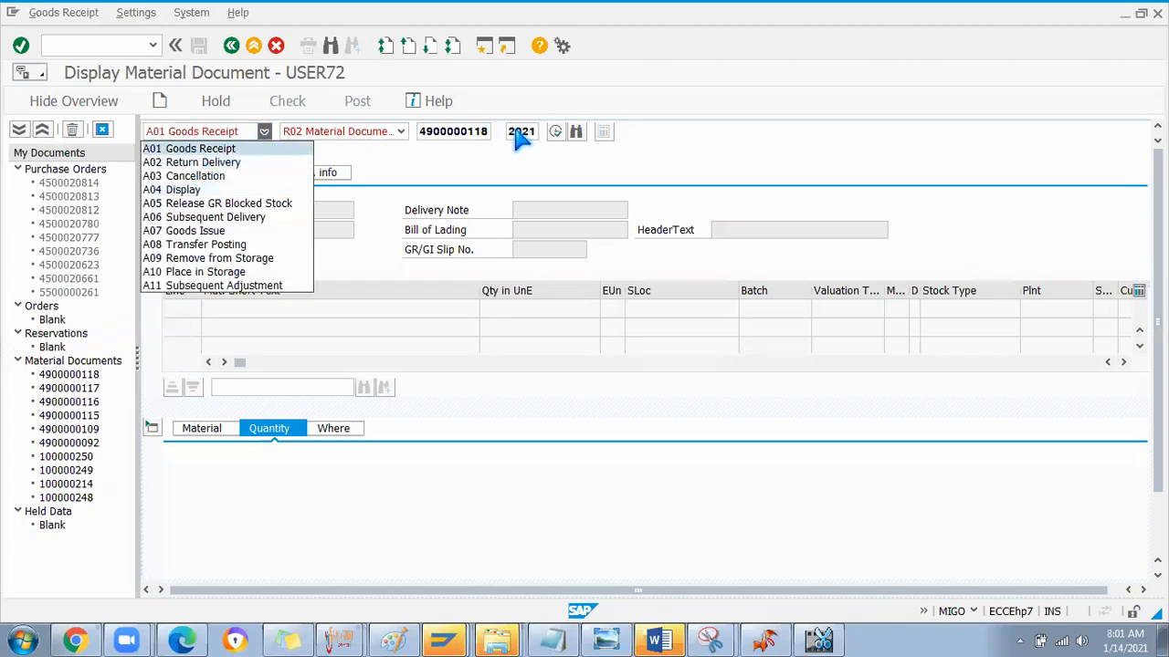
left_click(453, 133)
left_click(459, 149)
key("Return")
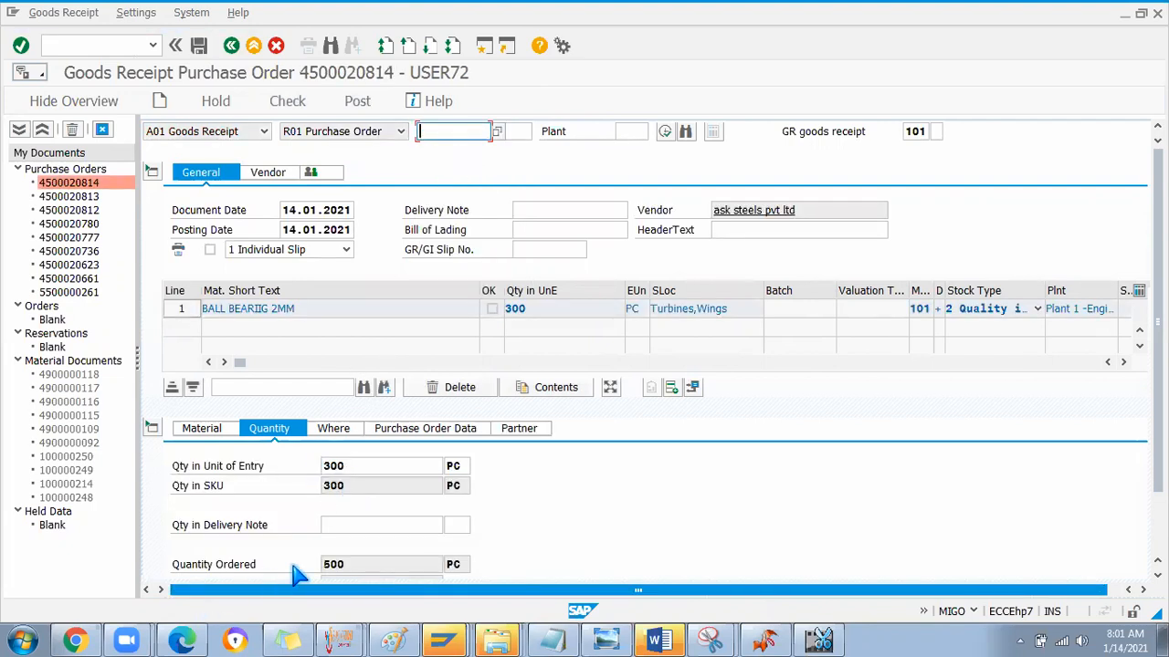
Step: Mark the BALL BEARIIG 2MM item as OK, review its location data, and check and post the goods receipt
scroll(289, 563, "down", 2)
left_click(217, 564)
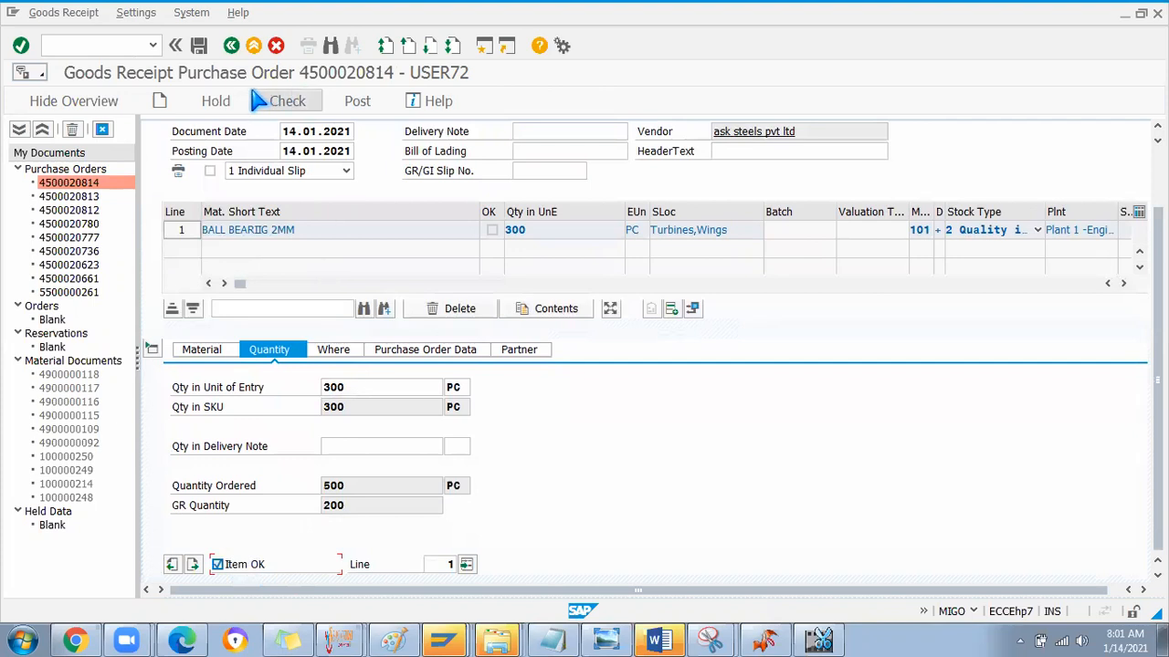
left_click(336, 352)
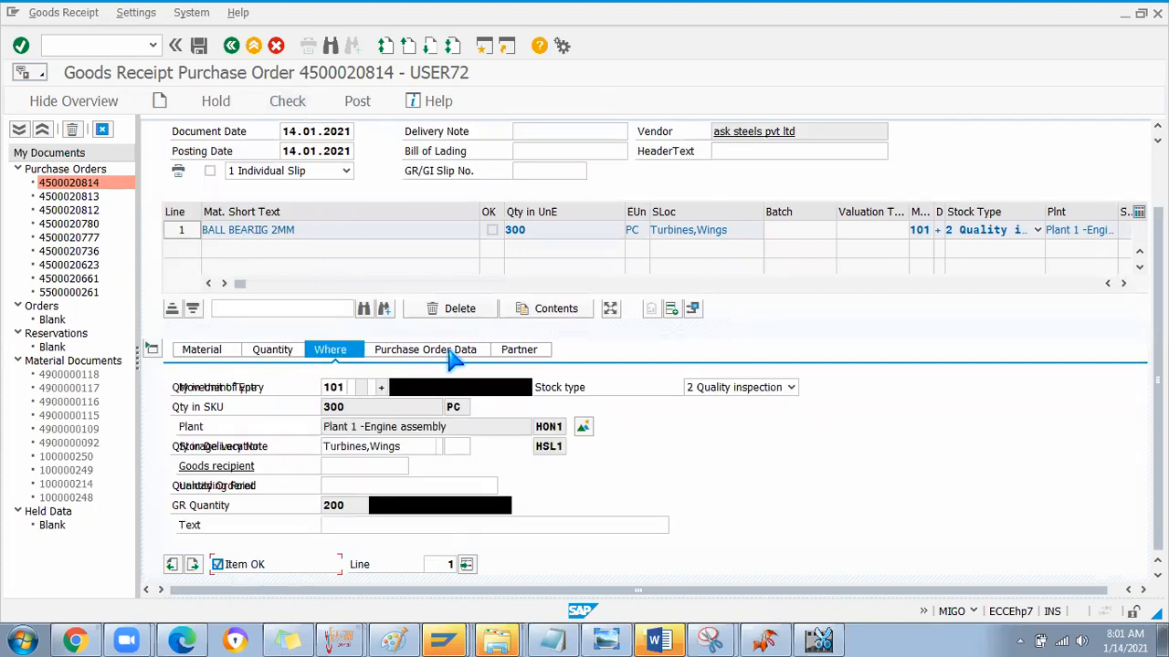
left_click(301, 103)
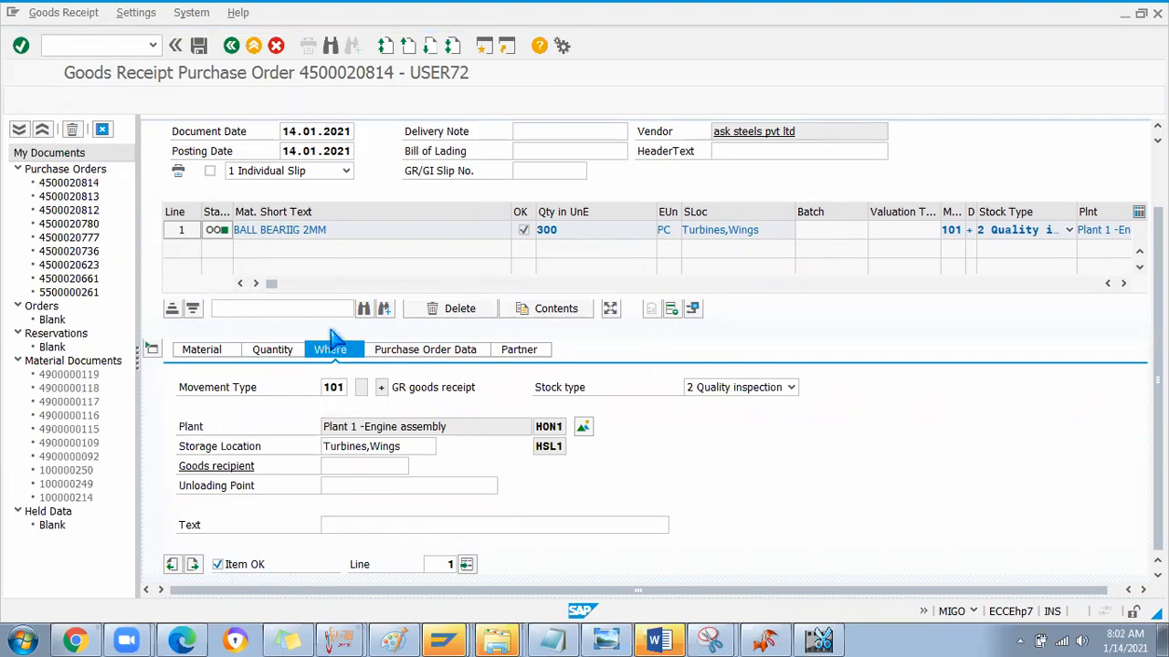
key("alt+Tab")
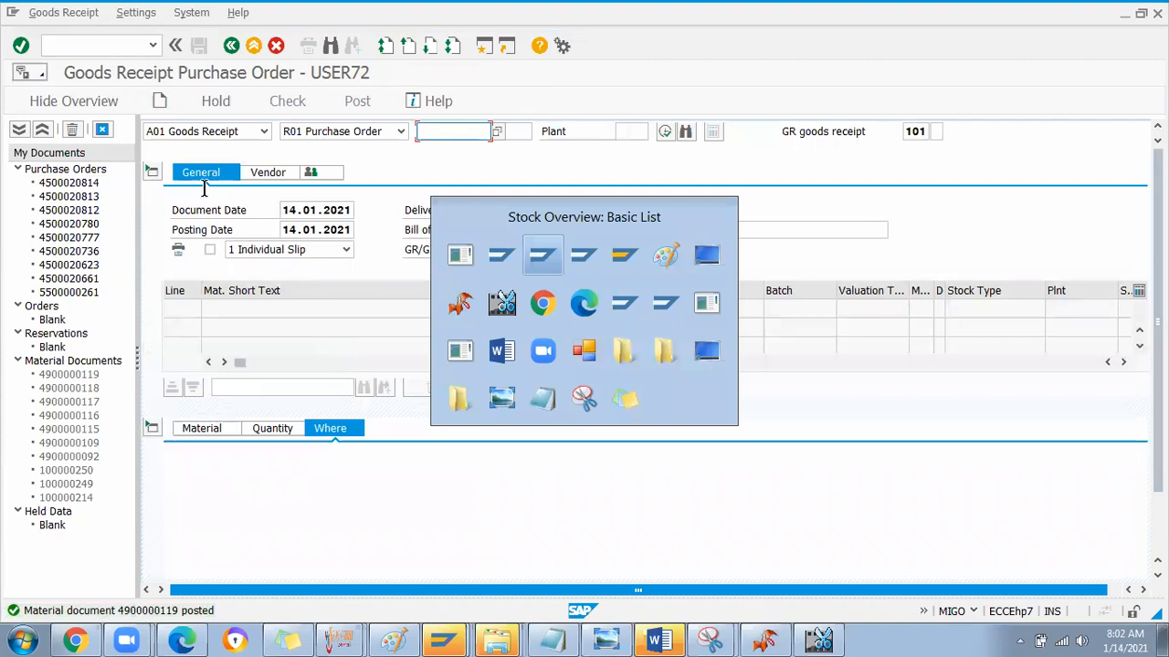
key("alt+Tab")
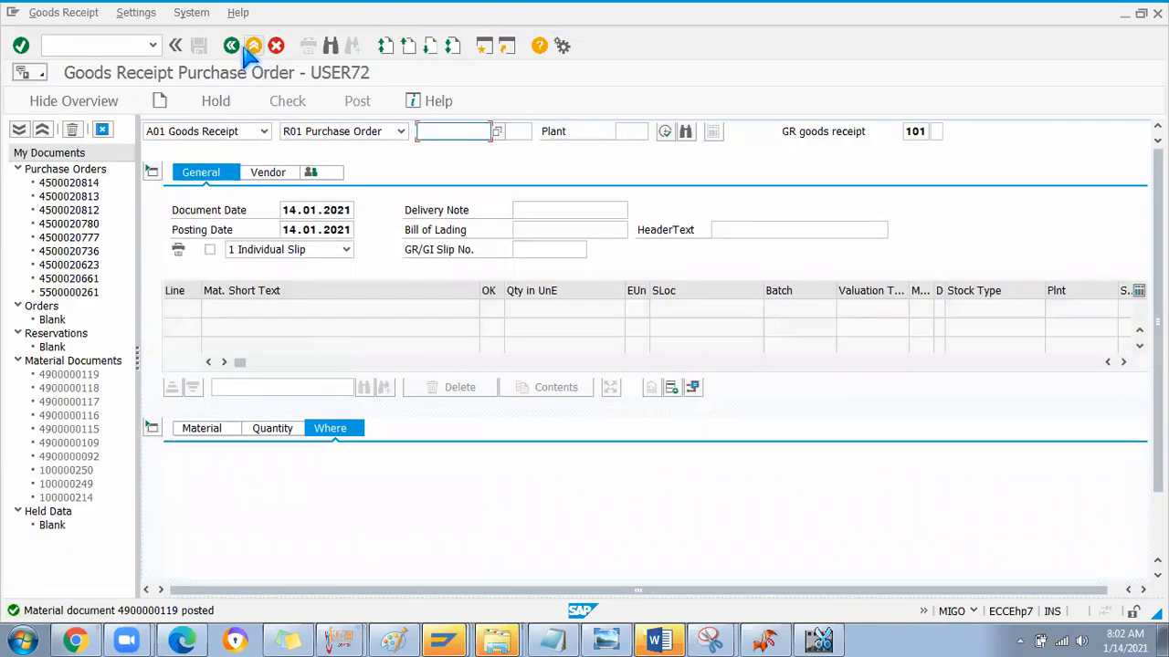
Step: List all inspection lots in QA32 and fit the Inspection Lot column's width to its content
left_click(107, 46)
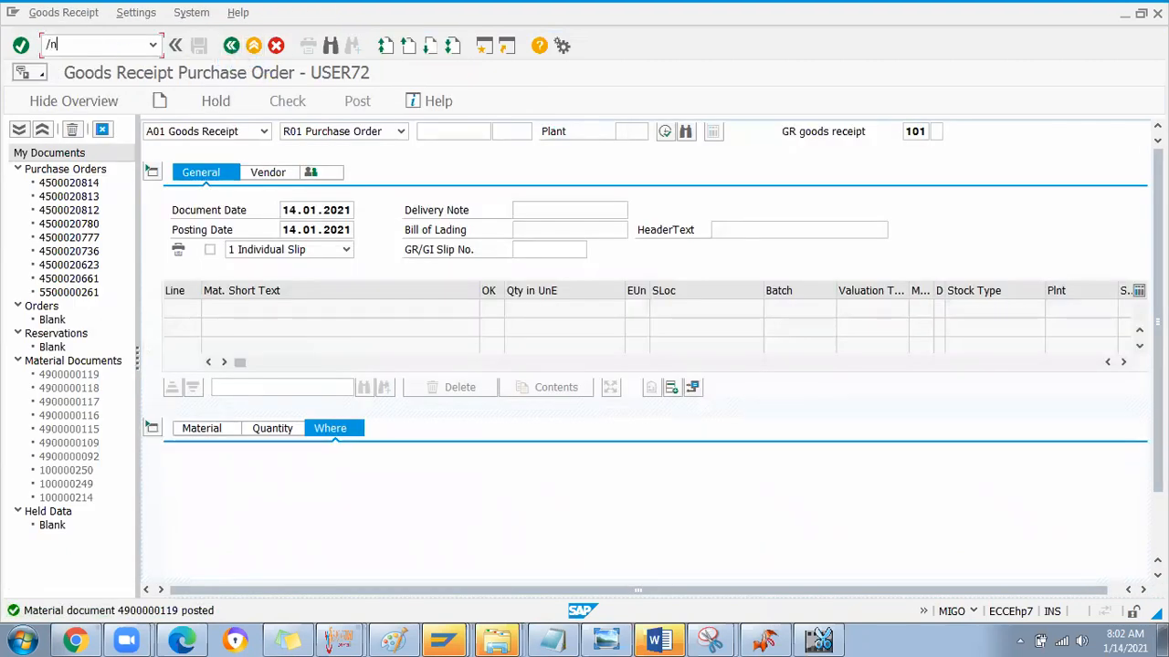
type("/nqa32")
key("Return")
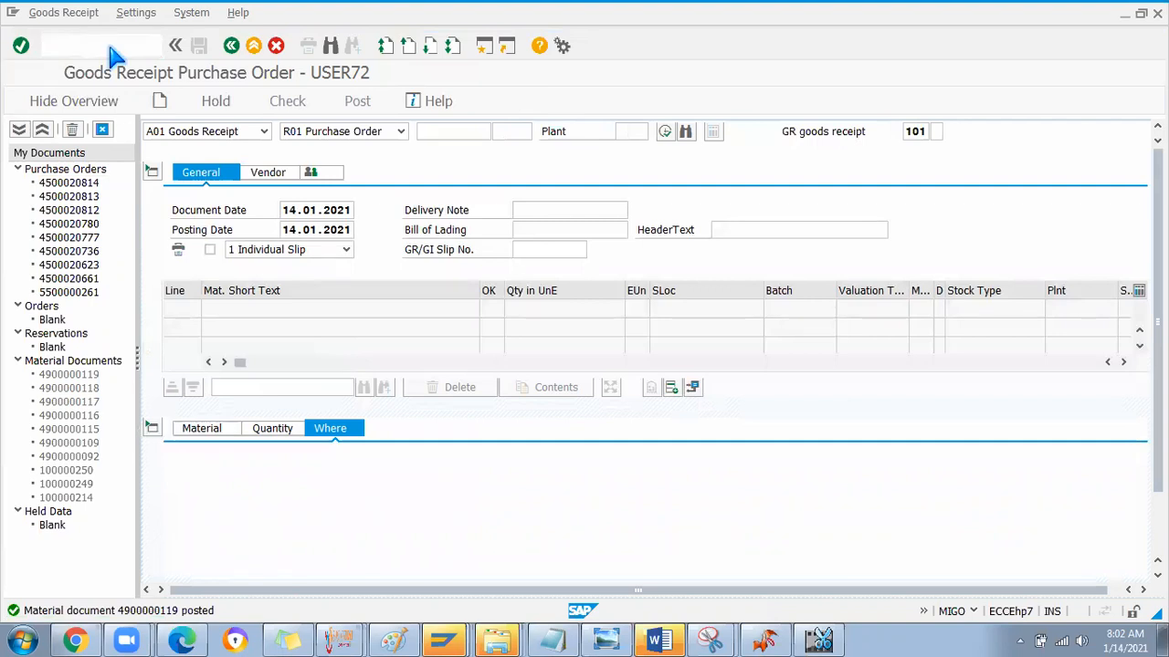
left_click(27, 446)
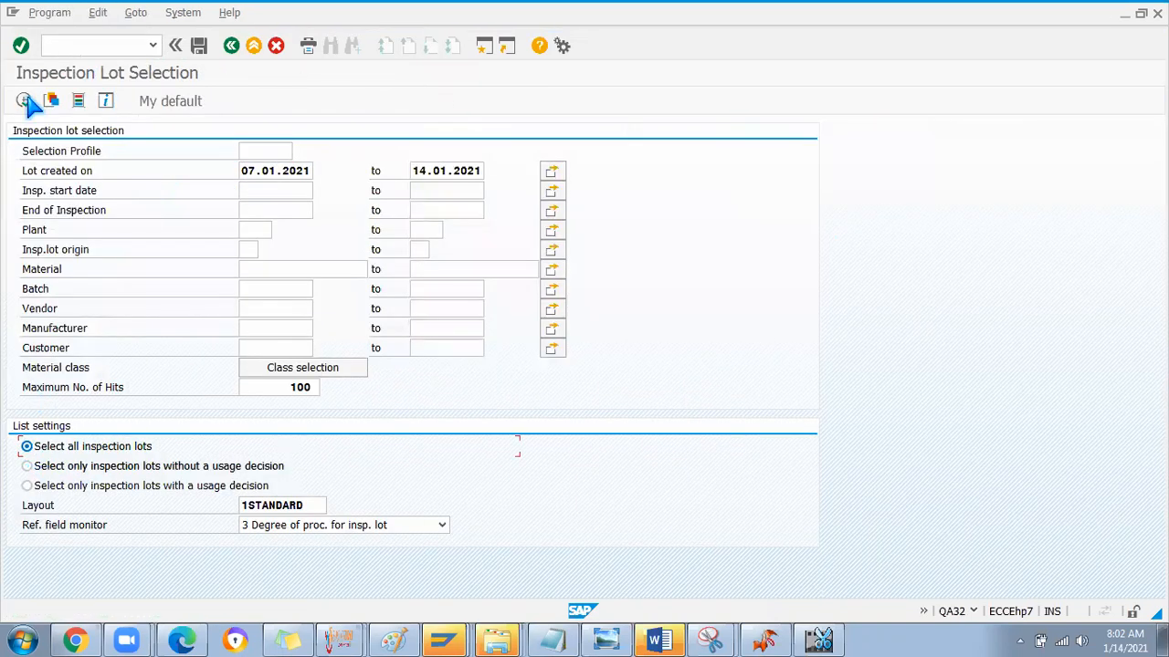
left_click(24, 100)
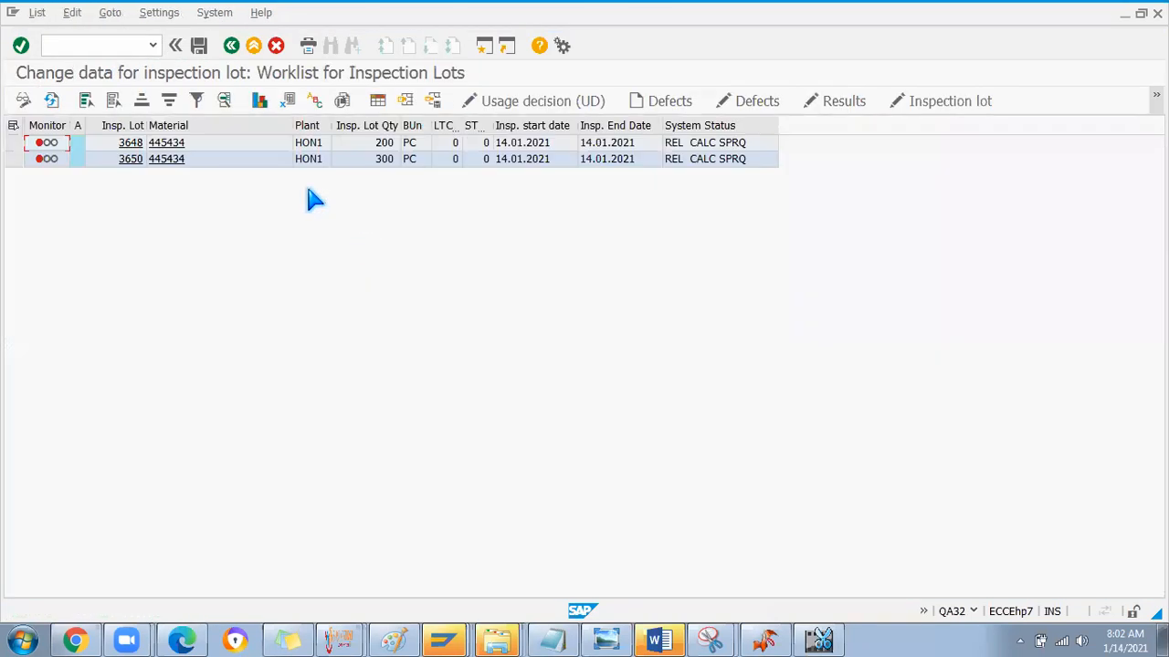
double_click(159, 122)
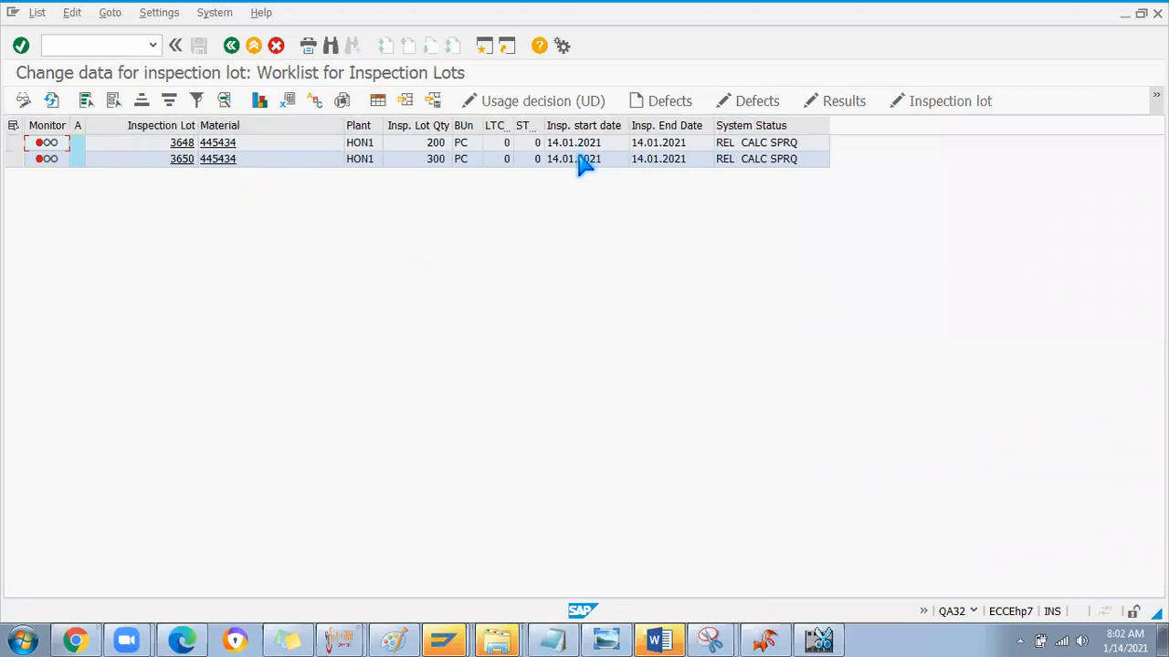
Step: Return to the lot selection and list only inspection lots with a usage decision, clearing both dates of the Lot created on range
left_click(444, 159)
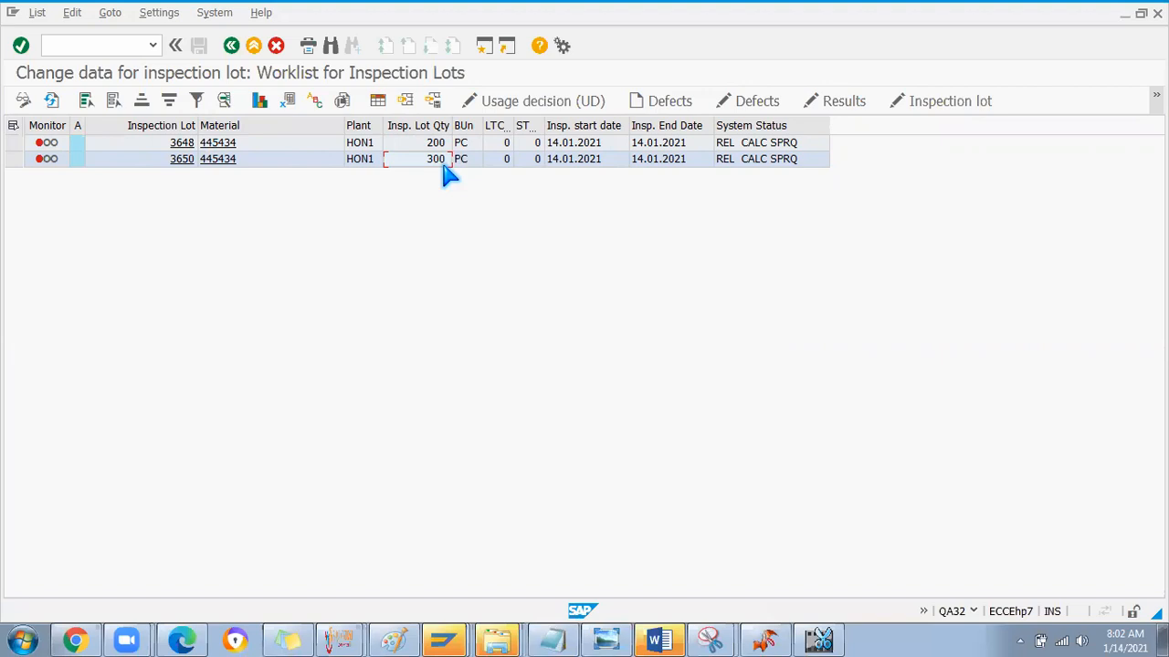
left_click(14, 144)
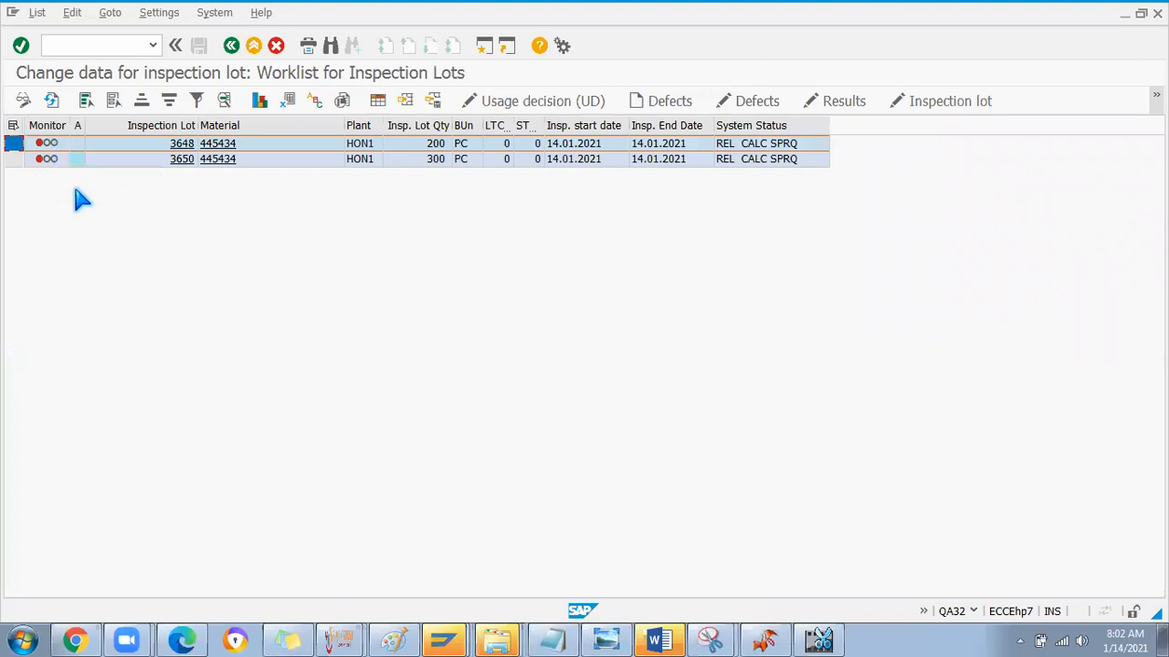
left_click(252, 46)
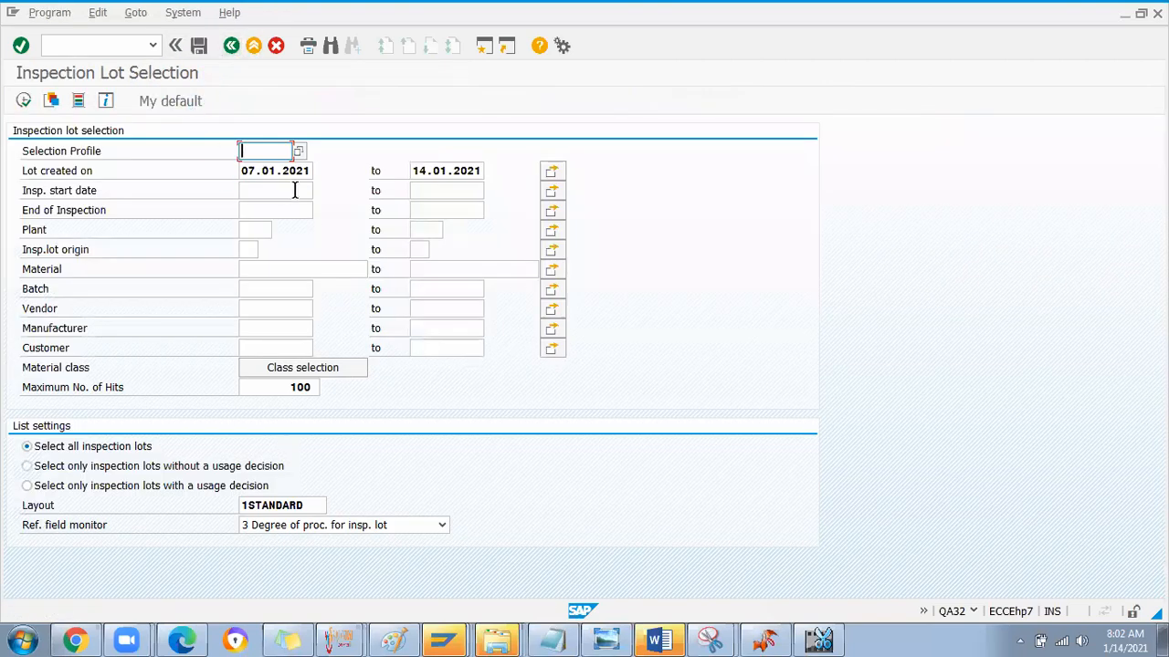
left_click(27, 485)
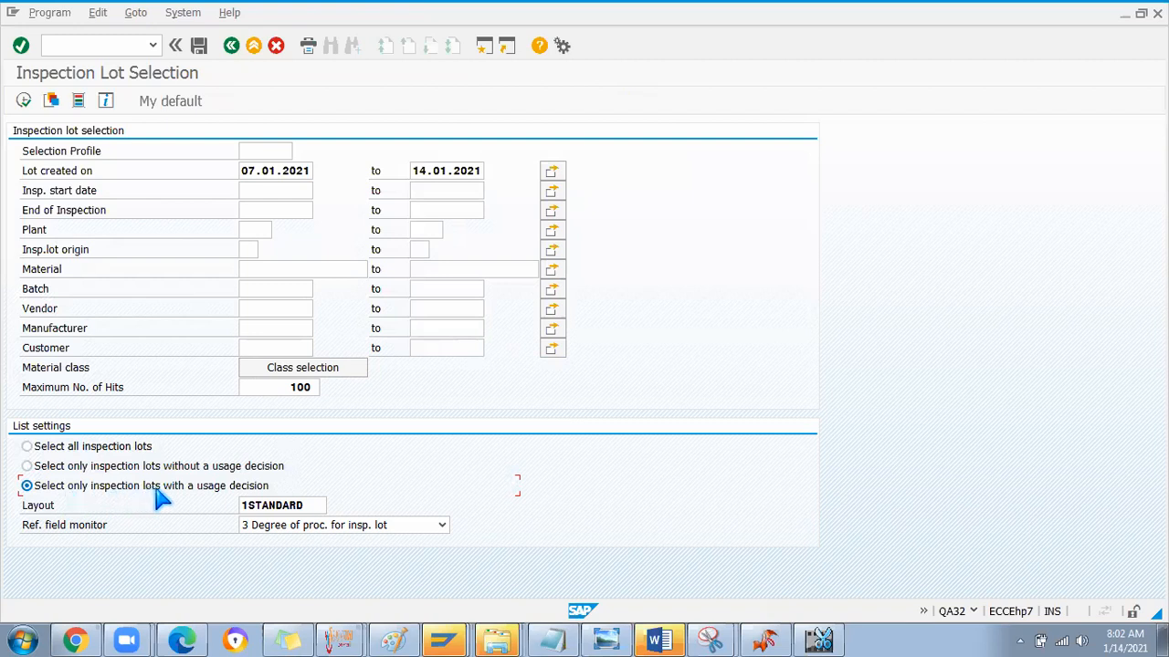
left_click_drag(307, 173, 214, 173)
key("Delete")
left_click_drag(408, 183, 488, 162)
key("Delete")
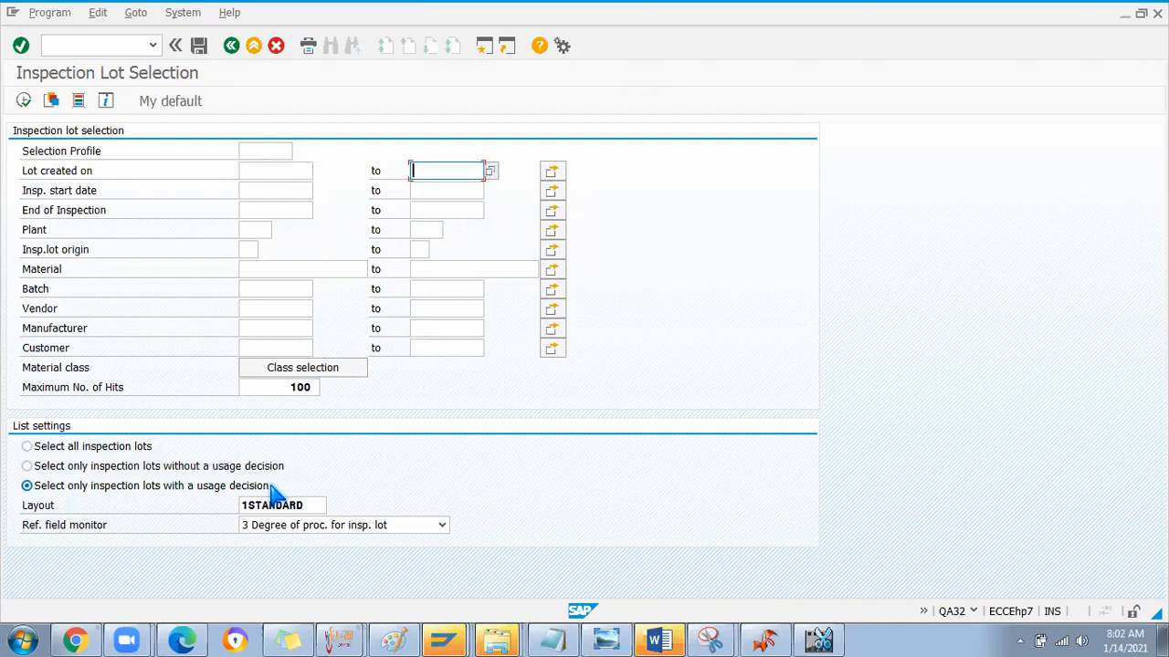
left_click_drag(275, 391, 345, 420)
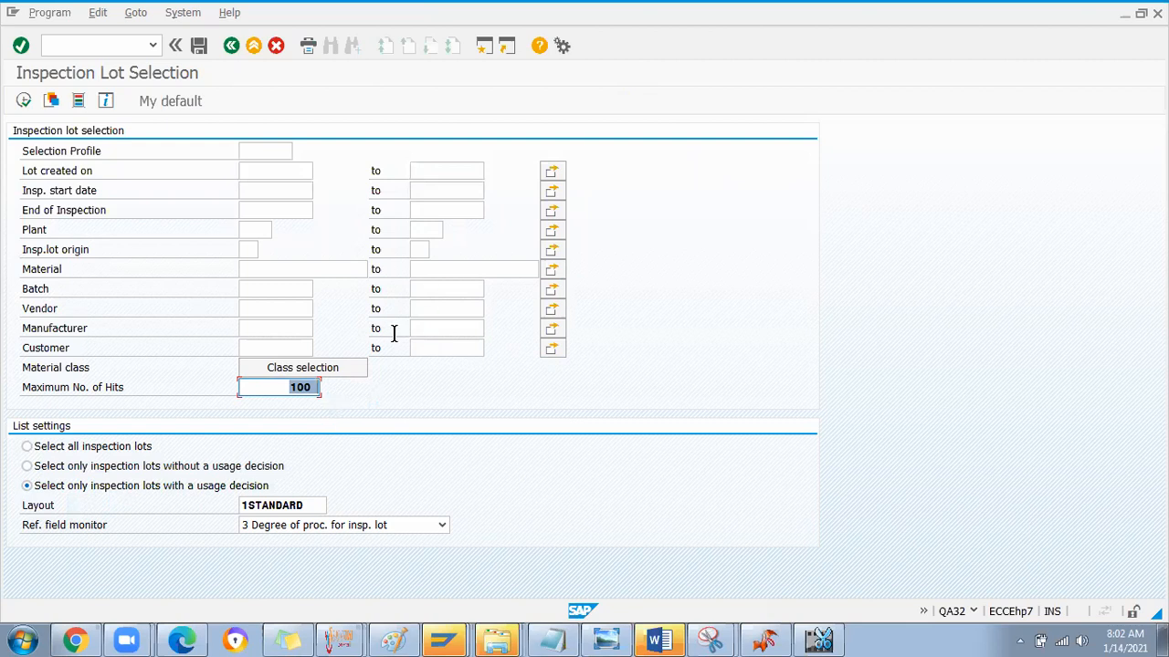
left_click(24, 100)
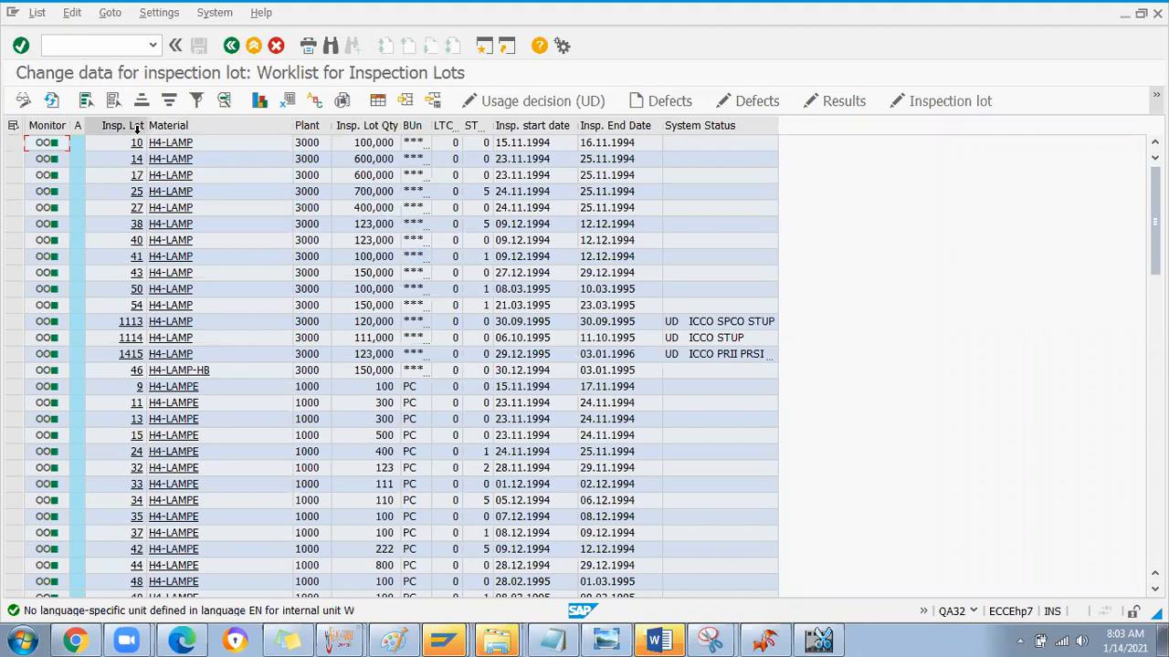
Step: Display the Quality Management view of material H4-LAMP from the first listed lot for plant 3000
double_click(223, 151)
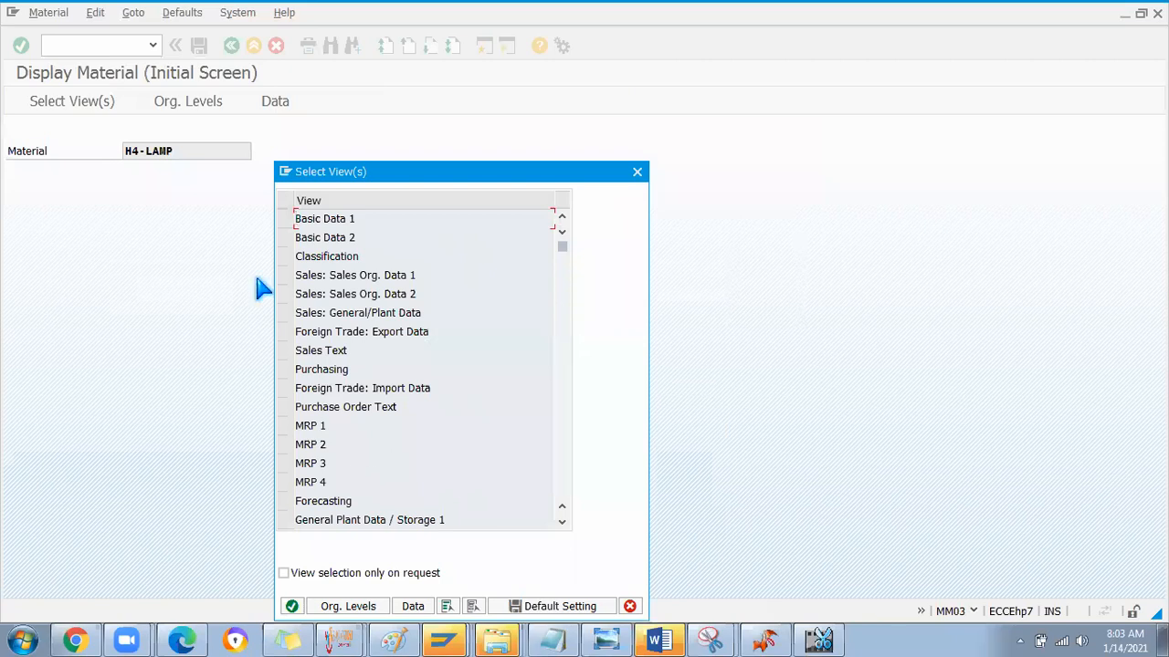
left_click(638, 173)
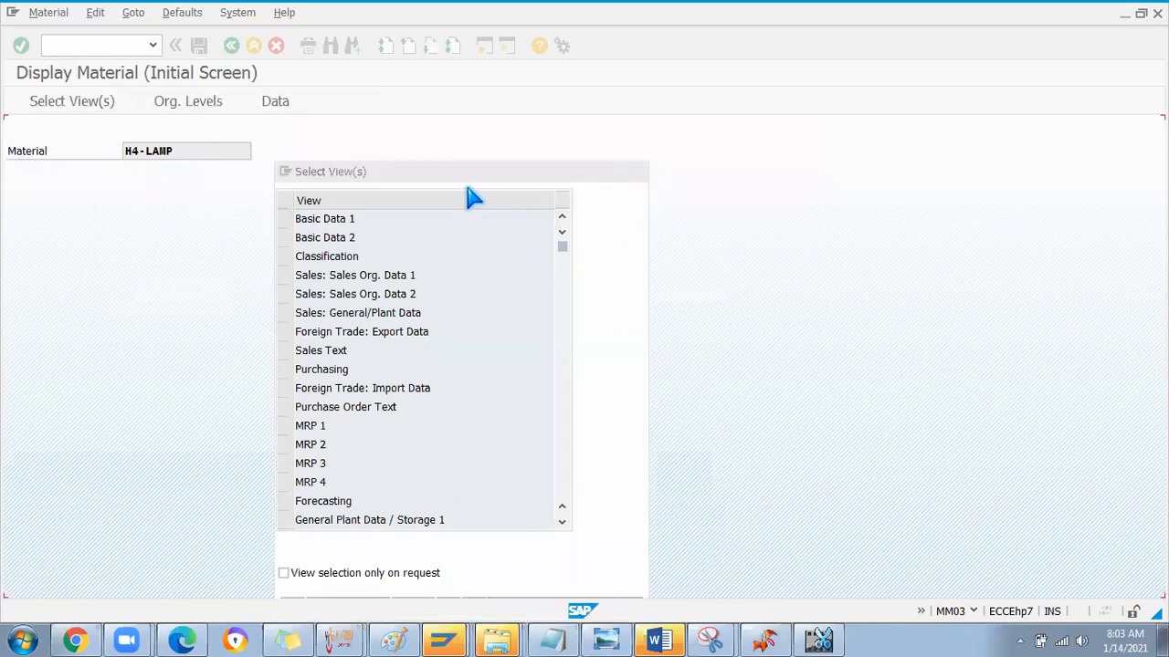
key("Return")
scroll(302, 443, "down", 2)
left_click(284, 448)
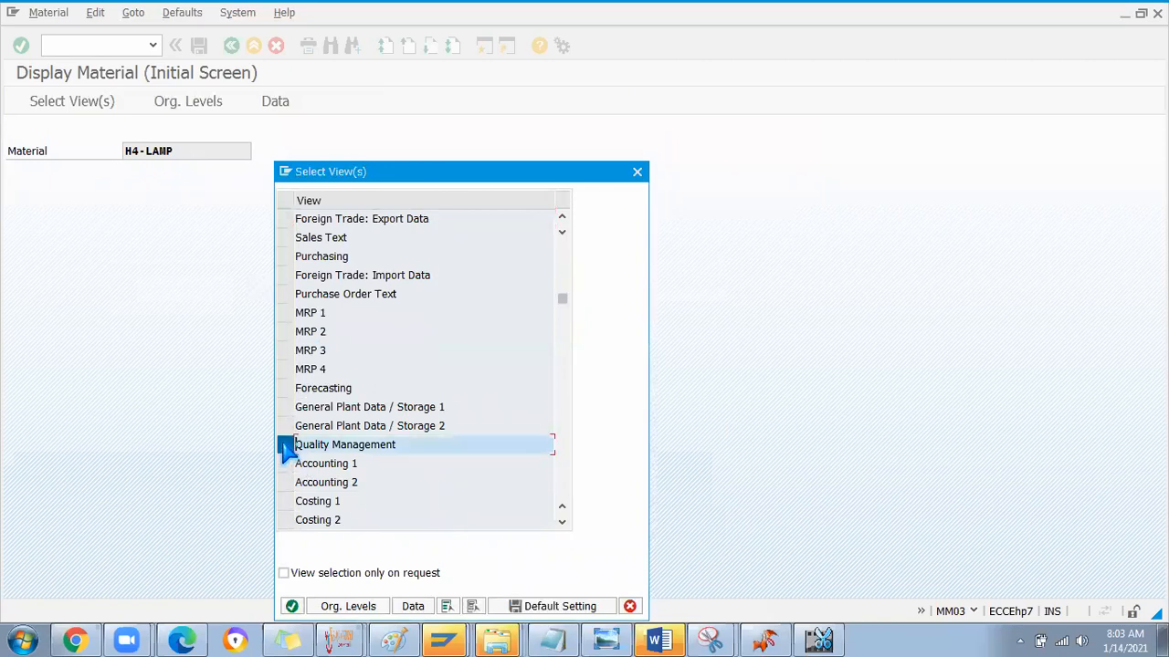
key("Return")
left_click(323, 199)
double_click(100, 350)
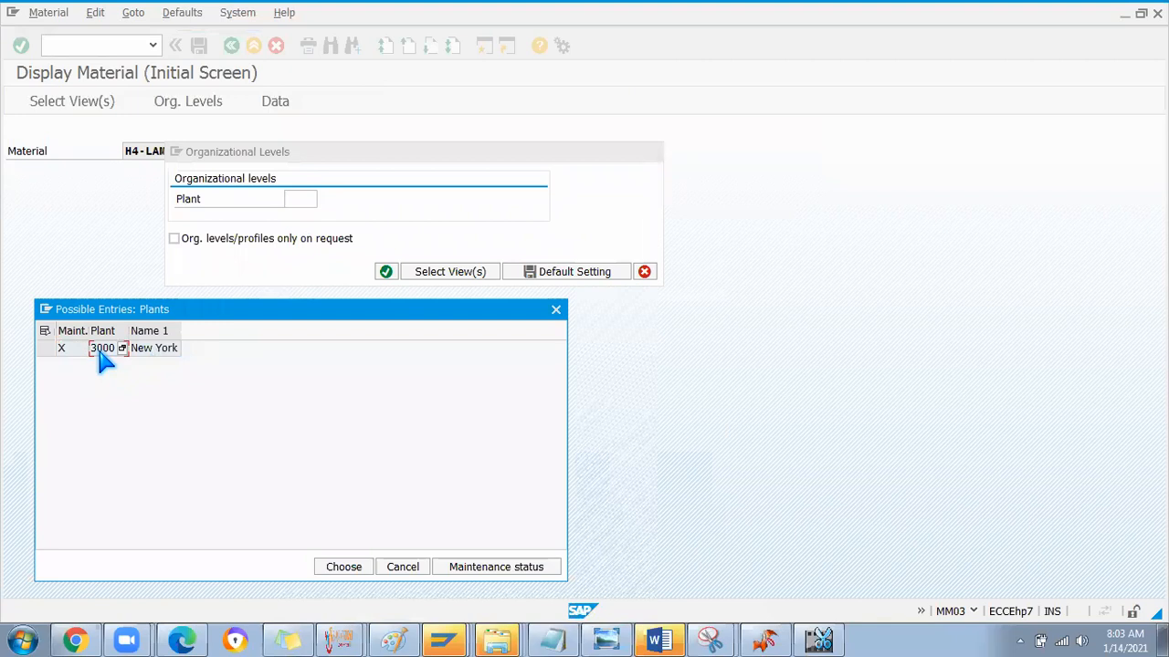
key("Return")
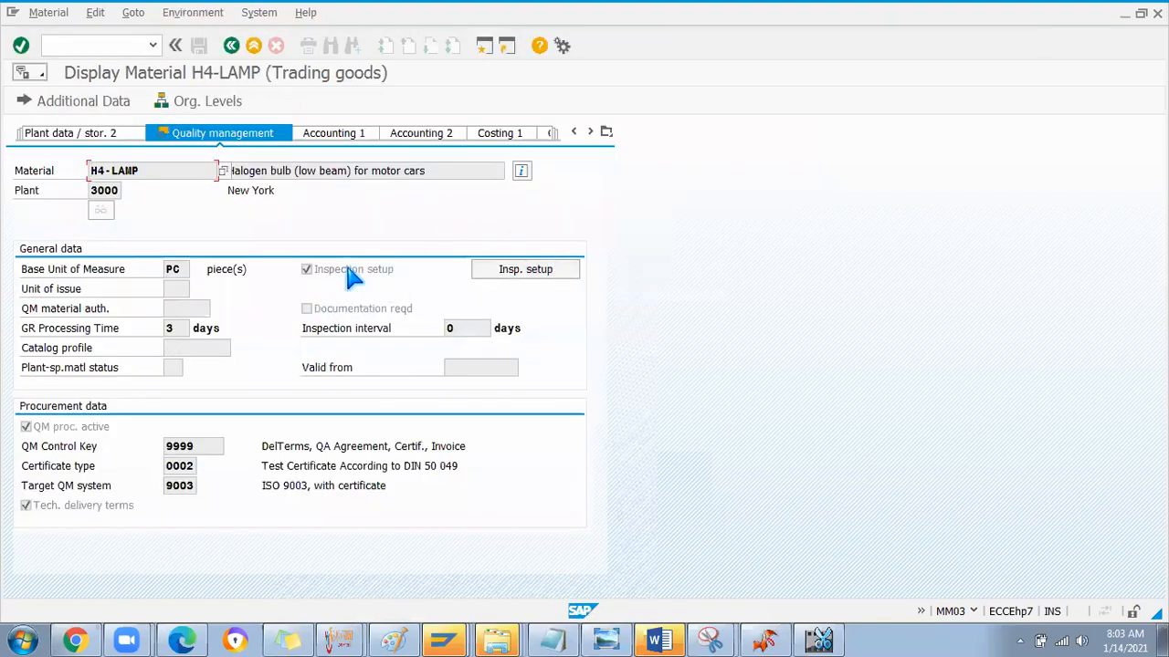
Step: Examine the material's inspection setup data and return to the inspection lot worklist
left_click(484, 272)
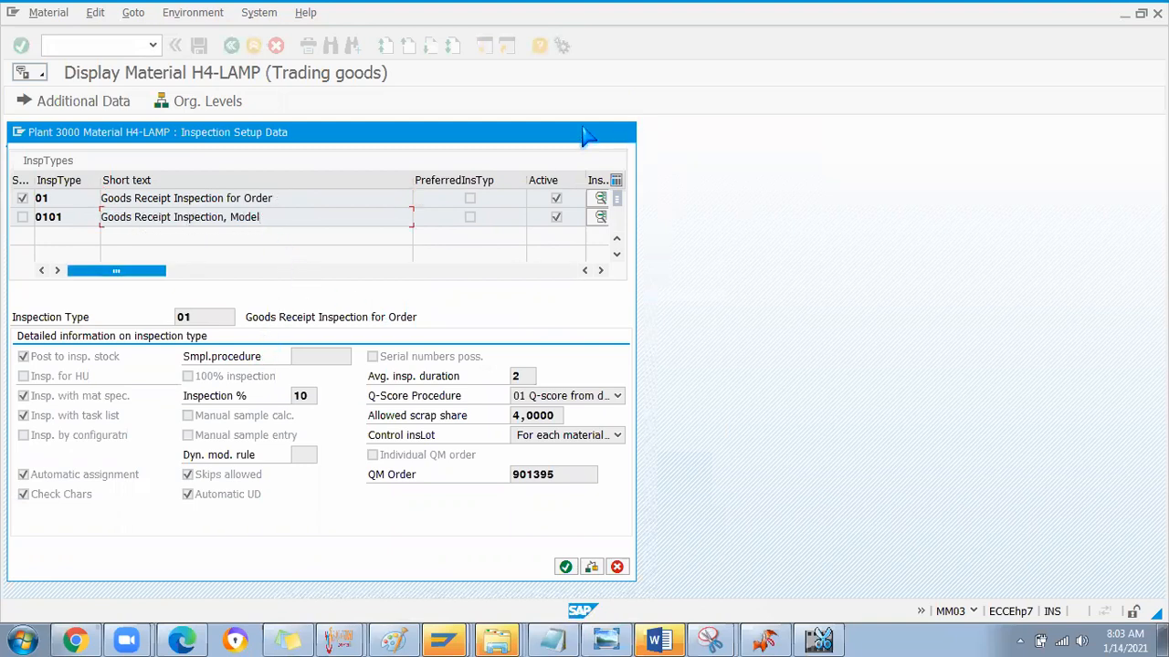
left_click(623, 132)
left_click(231, 46)
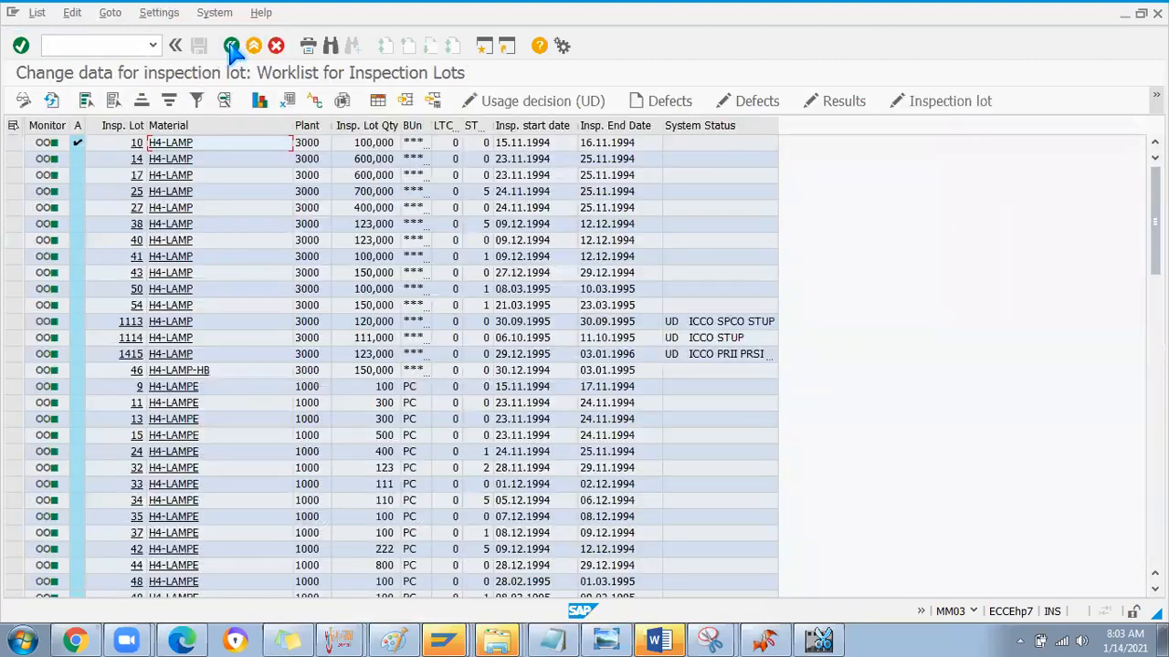
Step: Try to open the usage decisions of H4-LAMP inspection lots 10 and 14, returning to the worklist after each attempt
left_click(12, 144)
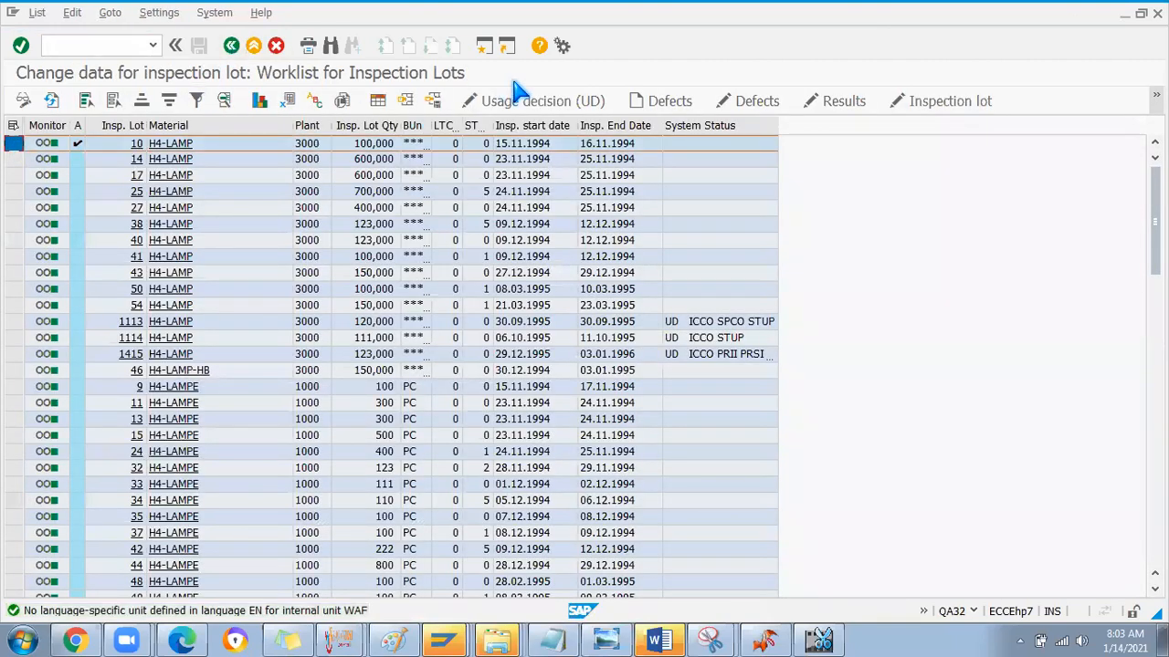
left_click(547, 107)
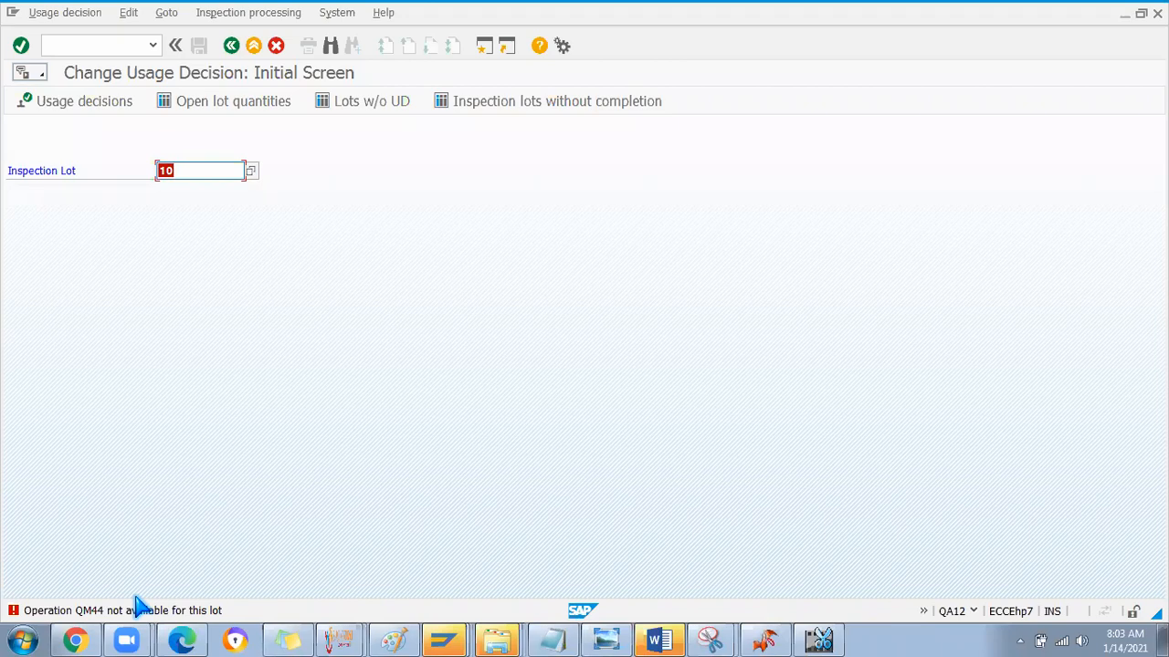
left_click(65, 13)
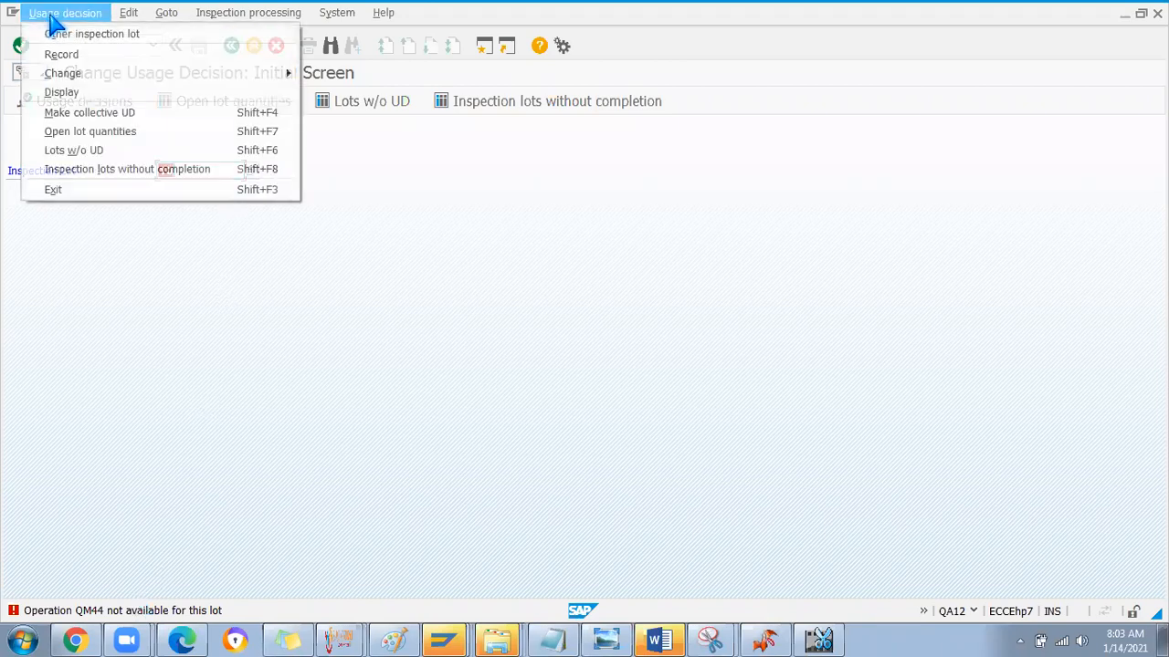
left_click(64, 92)
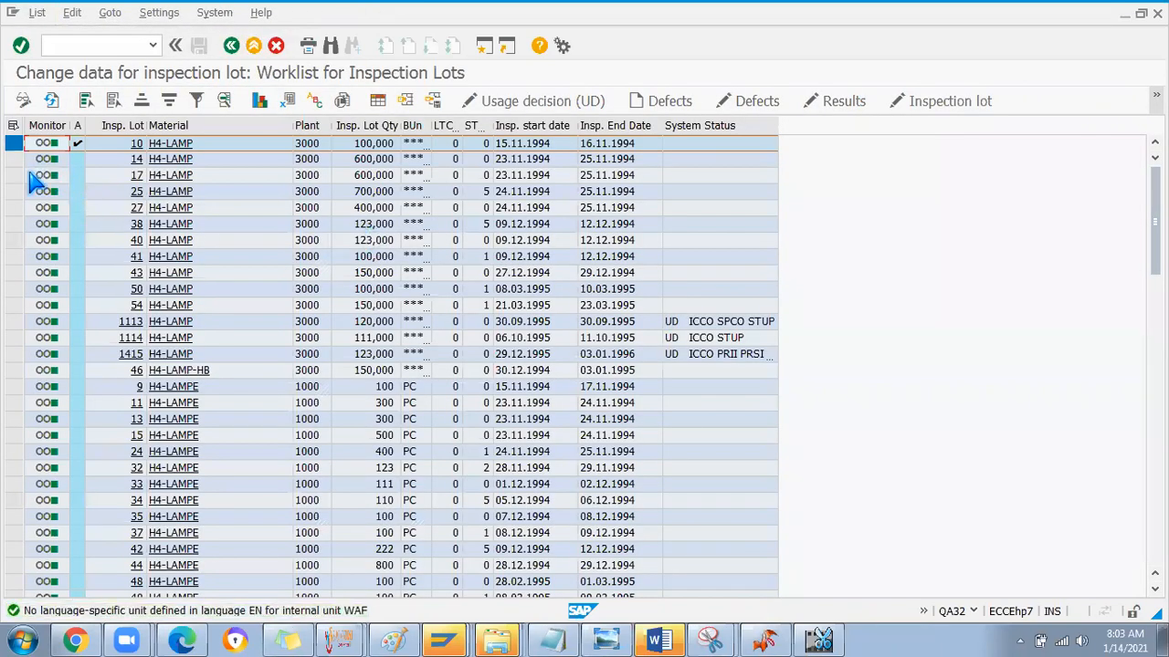
left_click(15, 160)
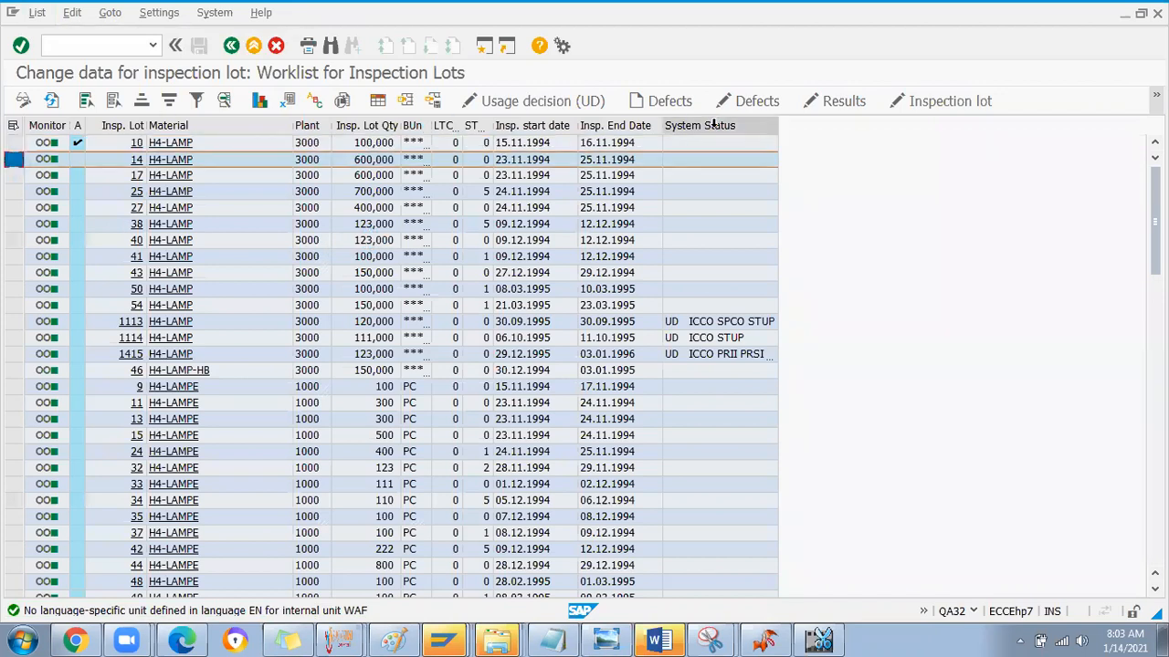
left_click(545, 103)
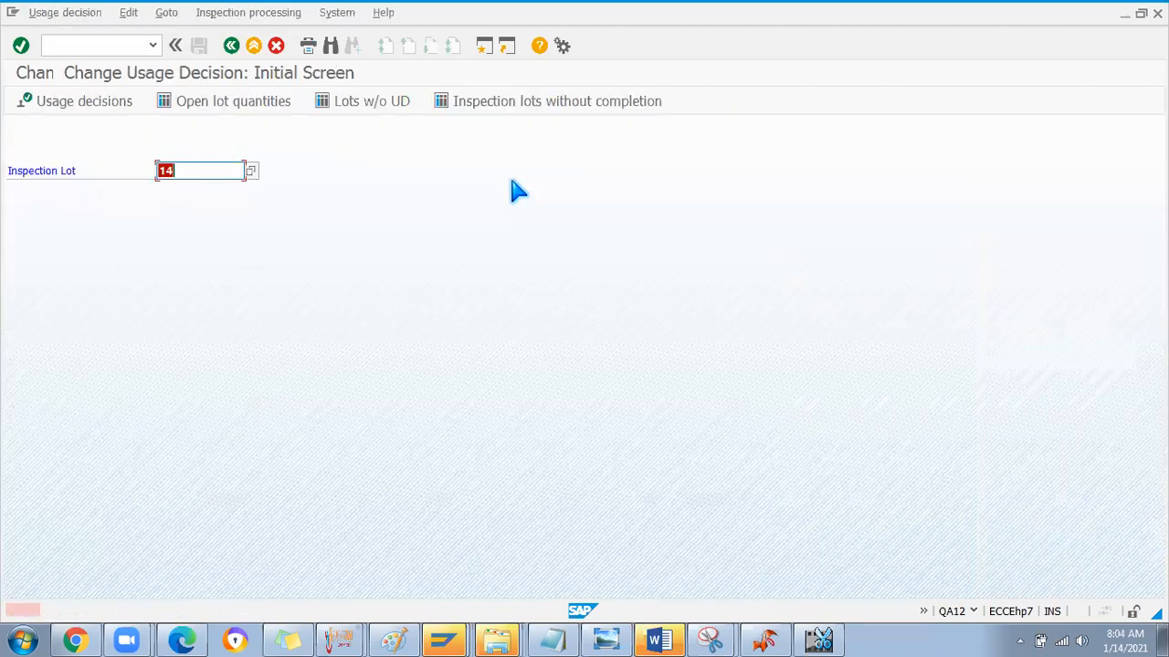
left_click(231, 44)
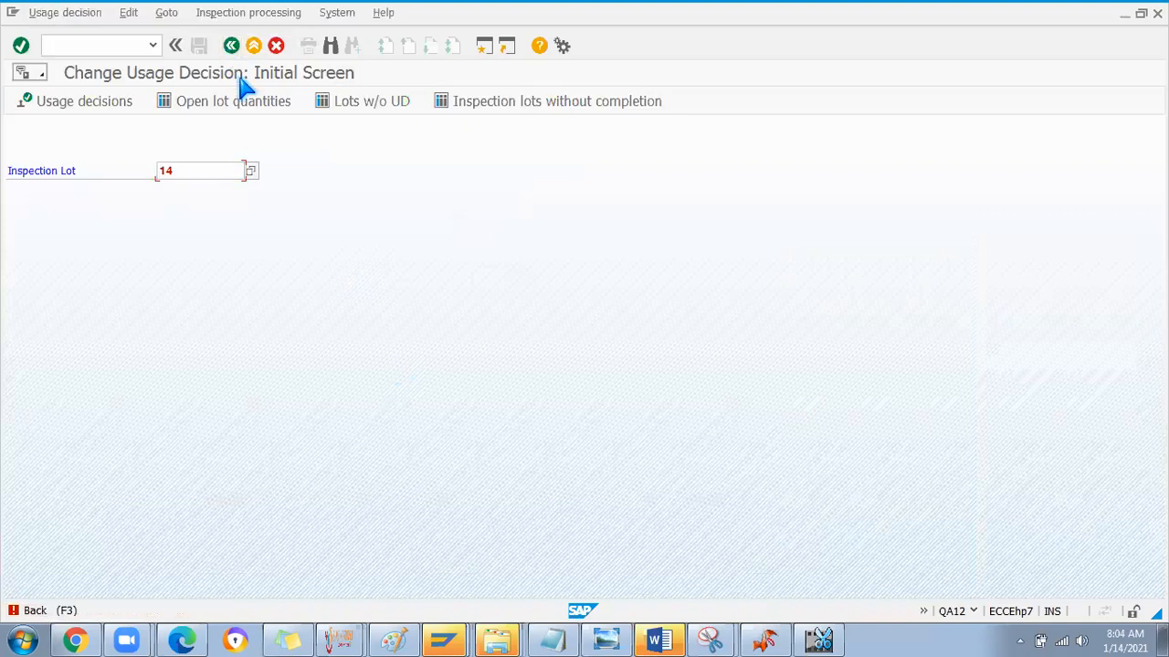
Step: Try to open the usage decision of inspection lot 47 for material H4-LAMPE-HB and return to the worklist
scroll(196, 370, "down", 2)
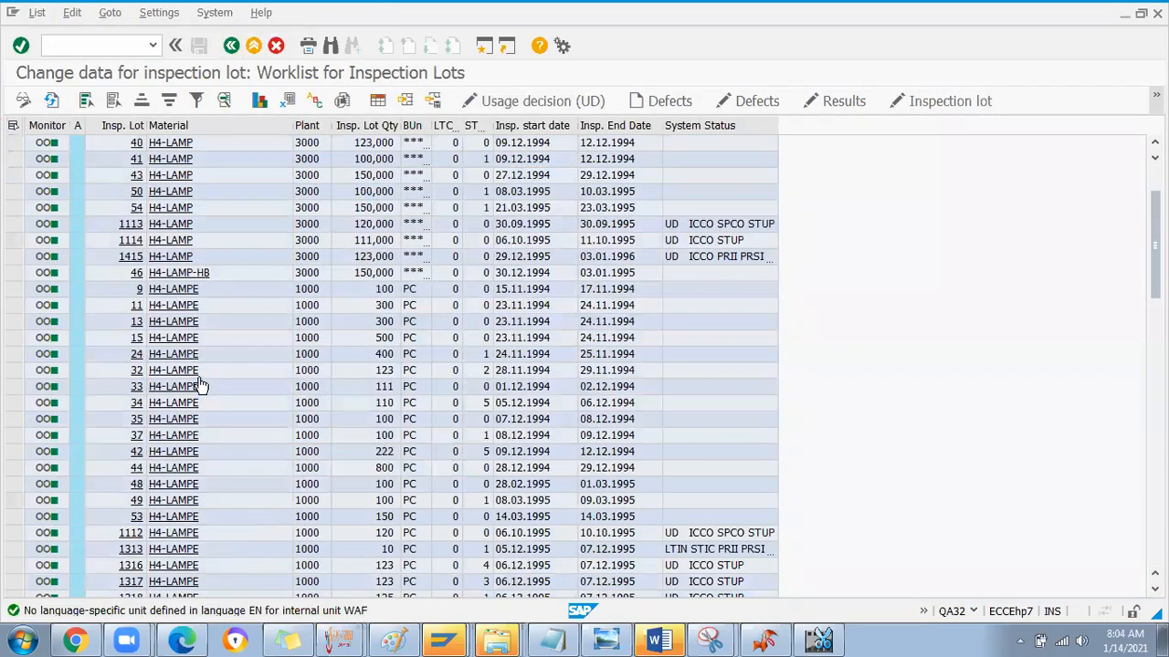
scroll(219, 399, "down", 8)
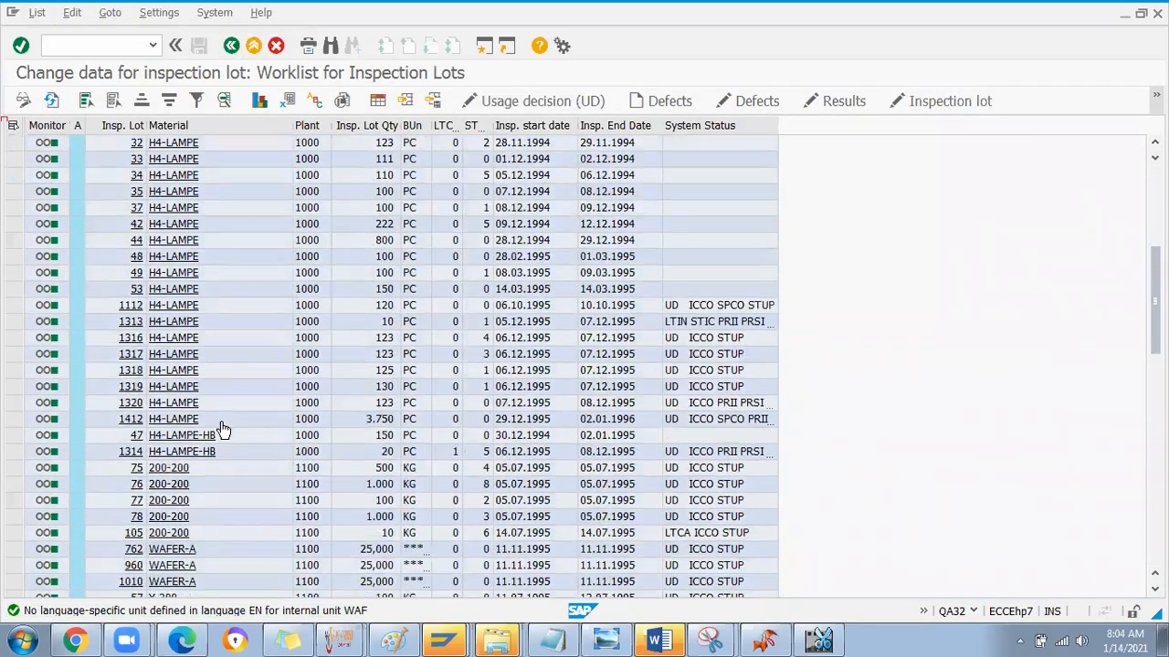
scroll(229, 295, "down", 5)
scroll(233, 295, "up", 5)
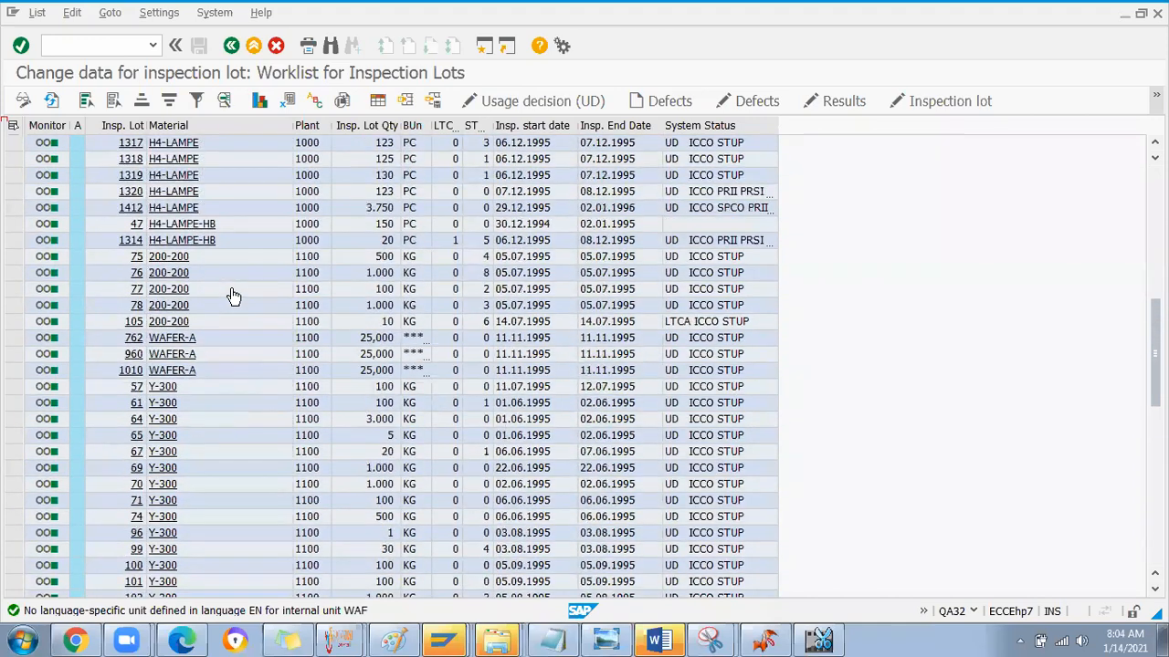
left_click(14, 223)
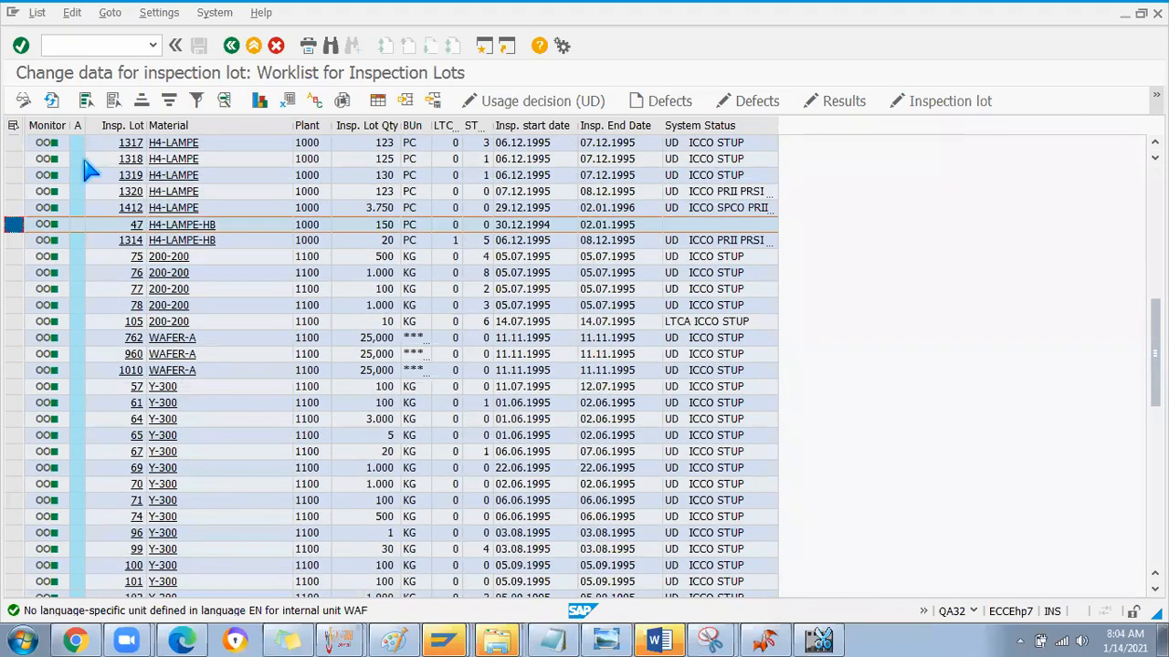
left_click(530, 101)
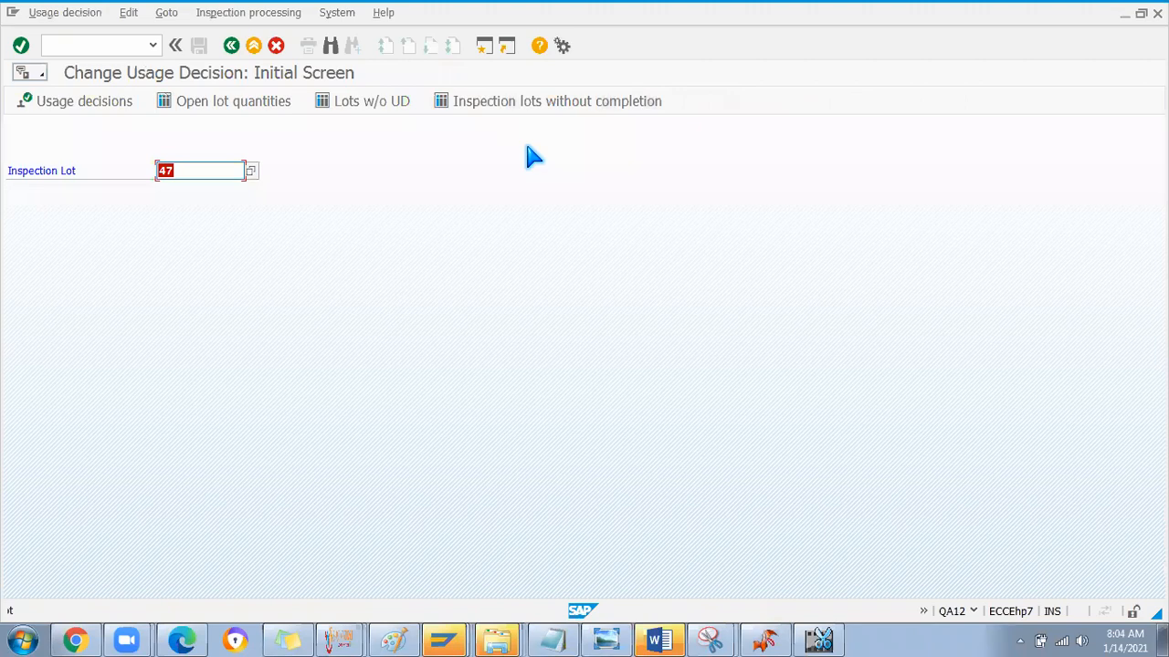
left_click(232, 46)
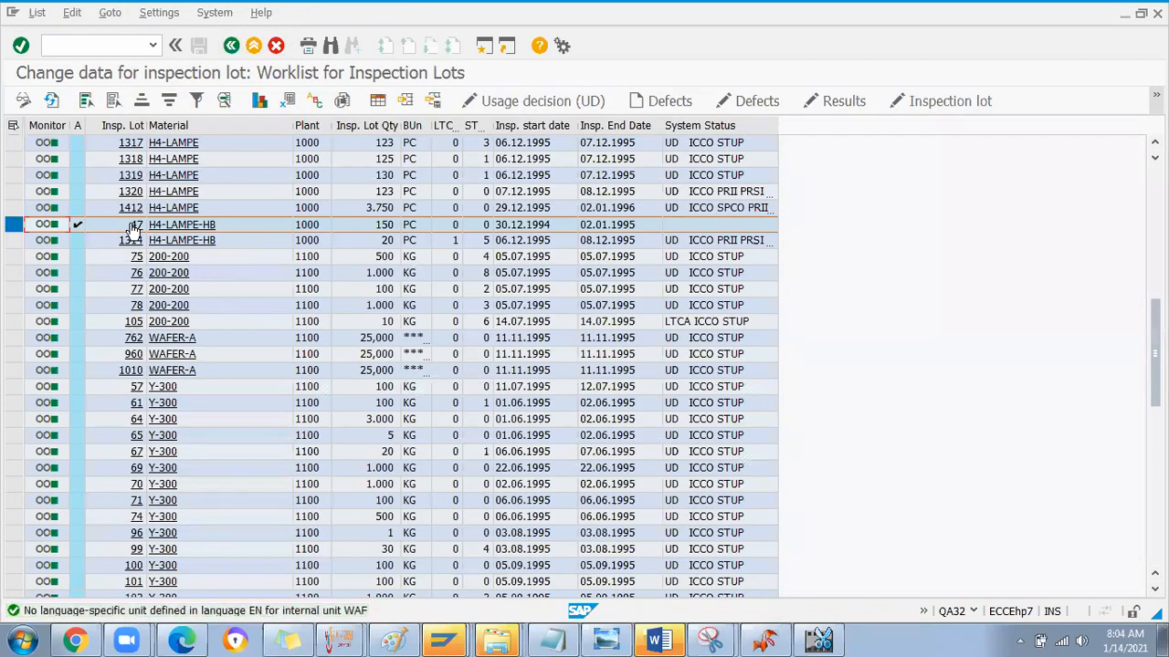
Step: Open the usage decision of inspection lot 64 for material Y-300
scroll(50, 356, "down", 3)
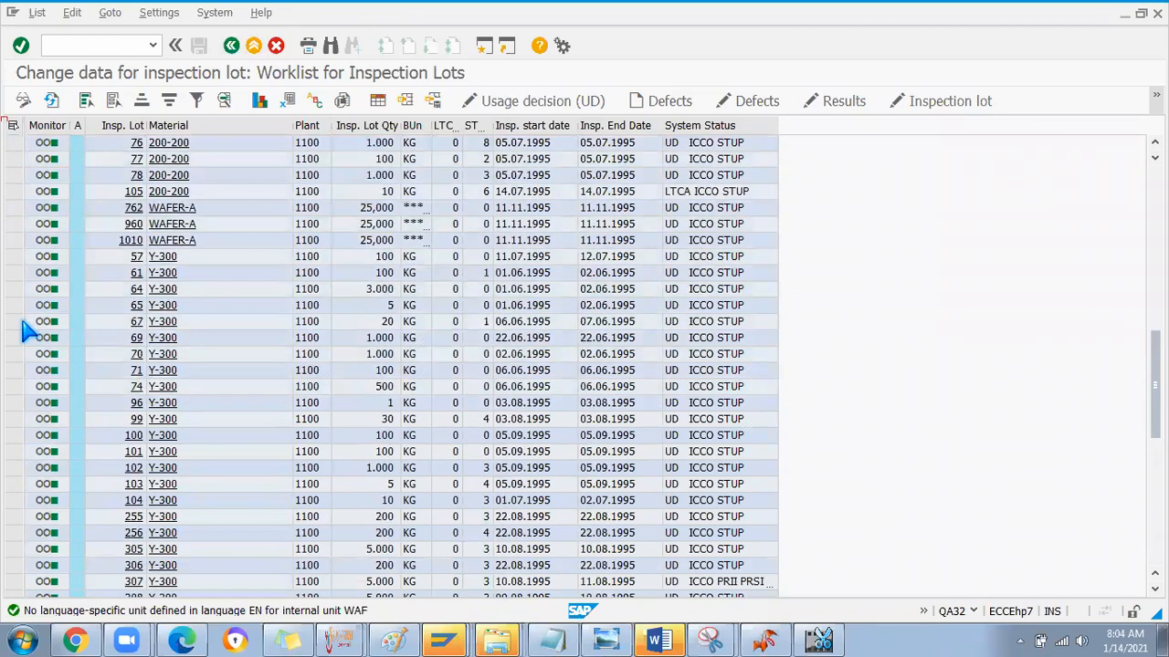
left_click(15, 272)
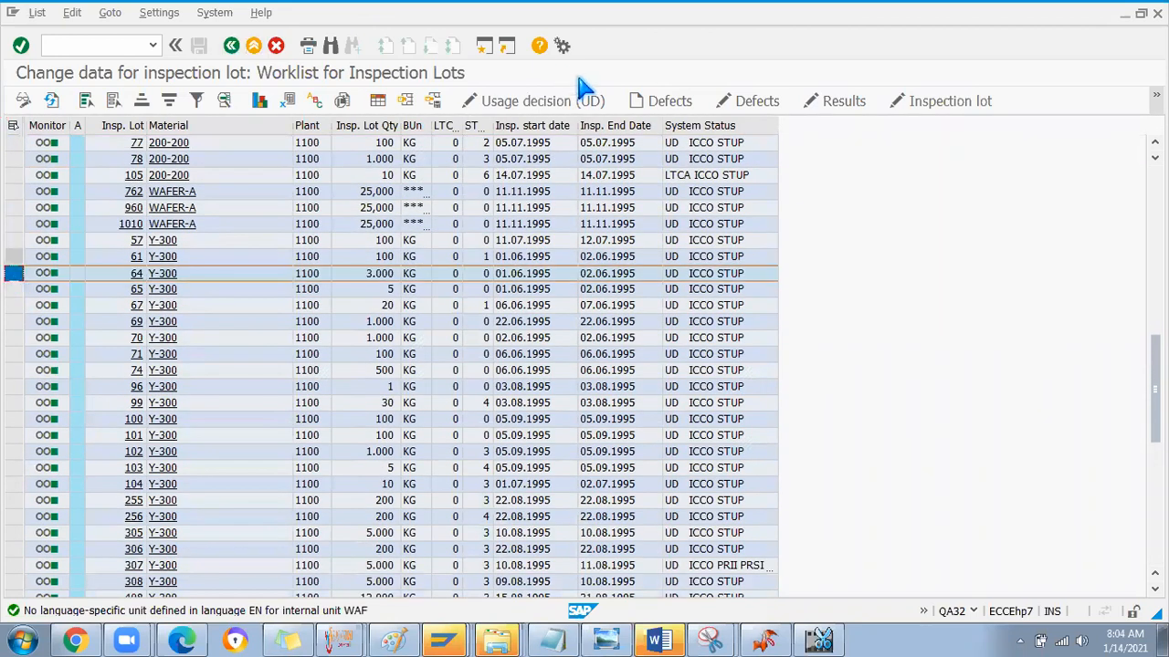
left_click(535, 102)
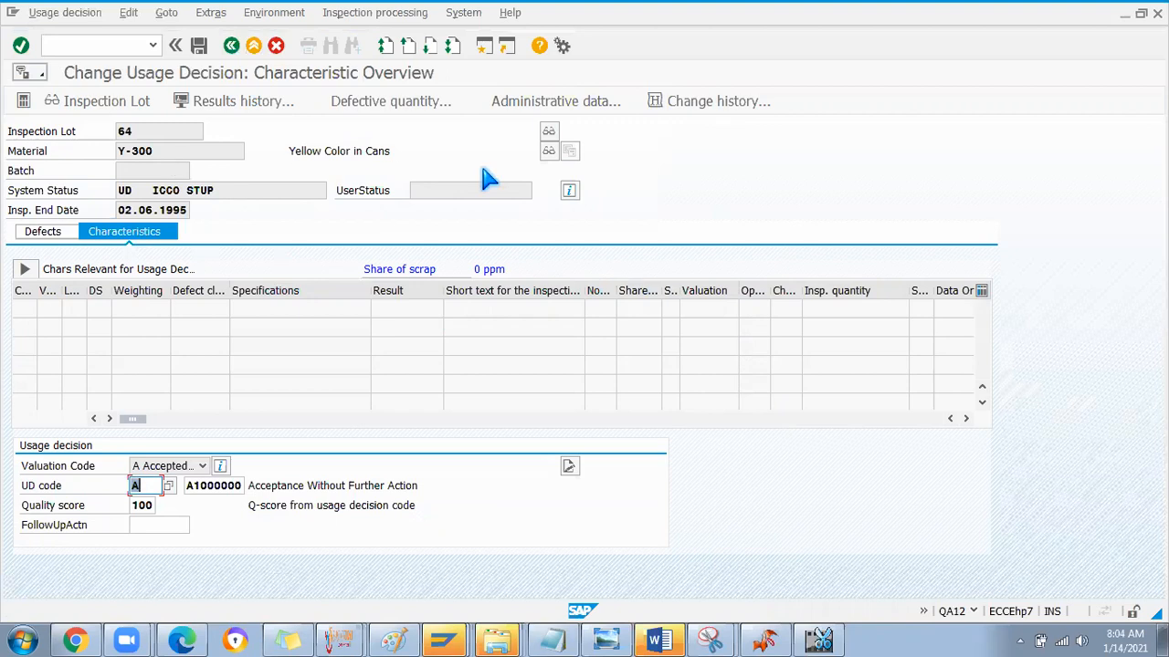
Step: Examine the lot's header data and detailed system status, and check its UD code A in the usage decision
left_click(143, 131)
left_click(175, 153)
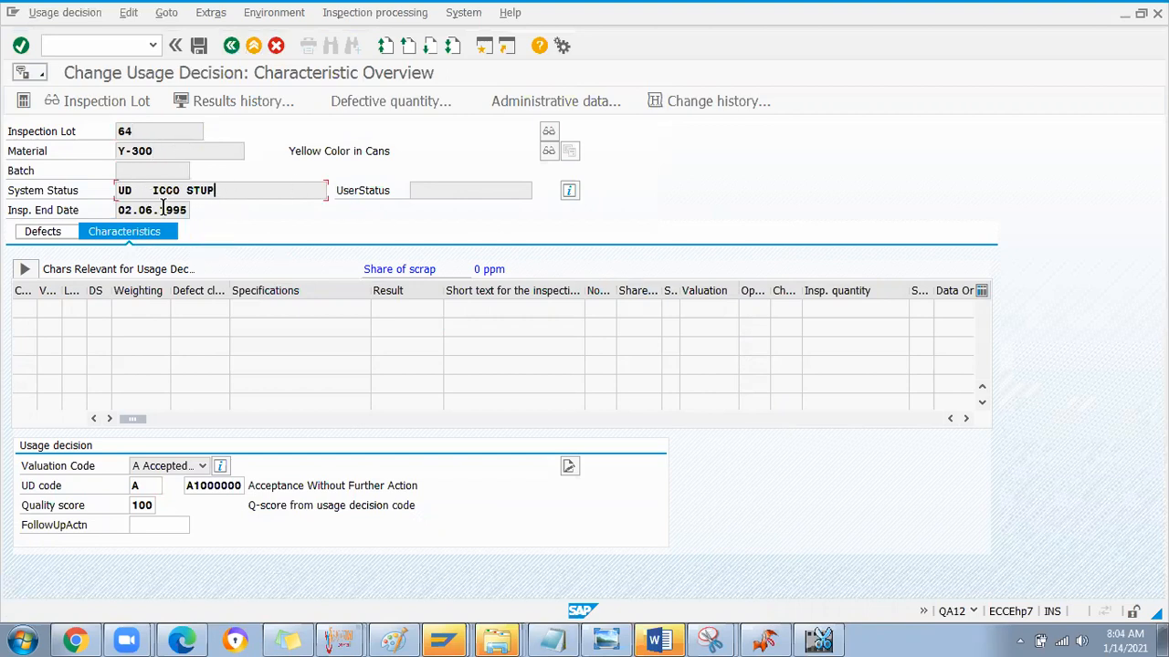
left_click(171, 196)
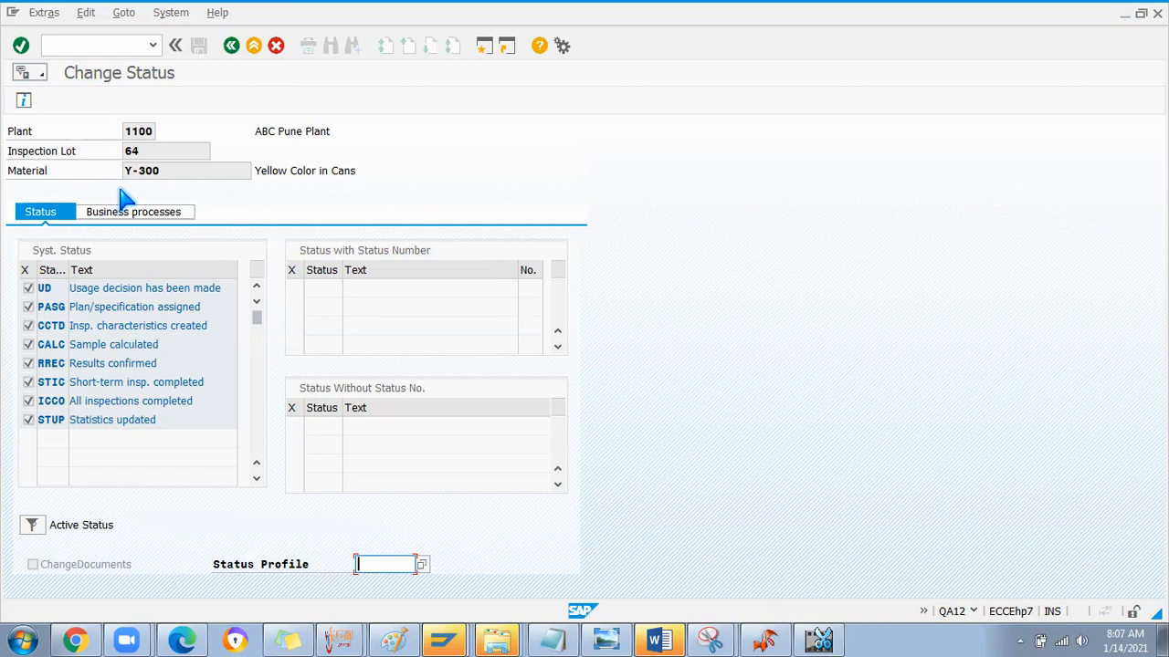
left_click(232, 45)
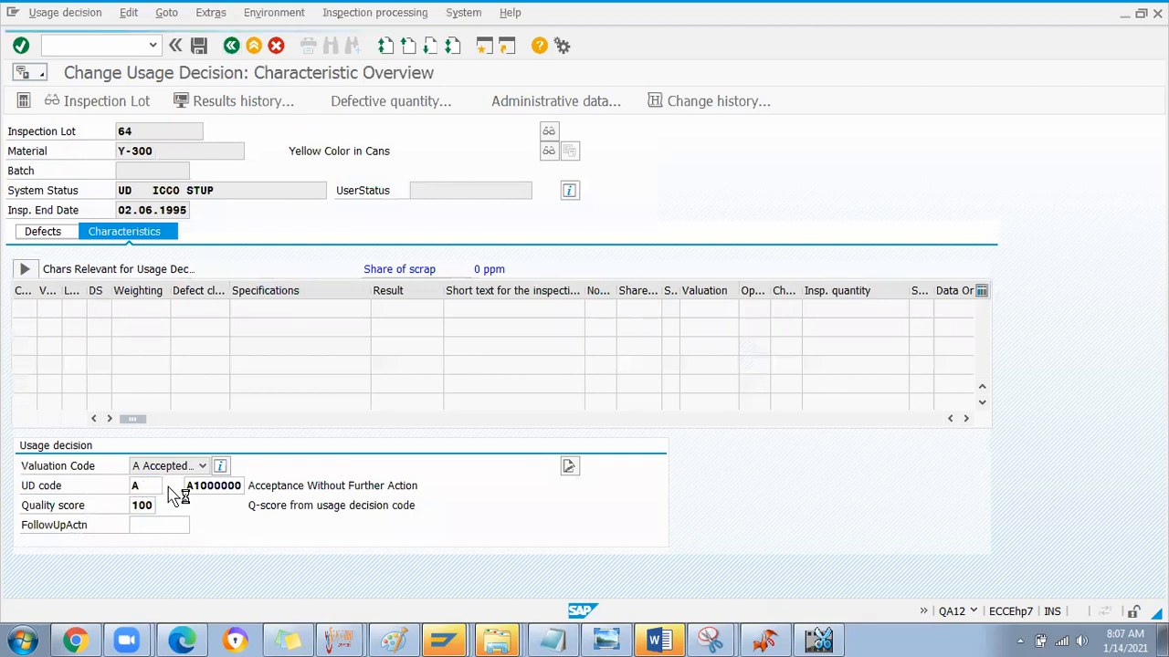
key("Return")
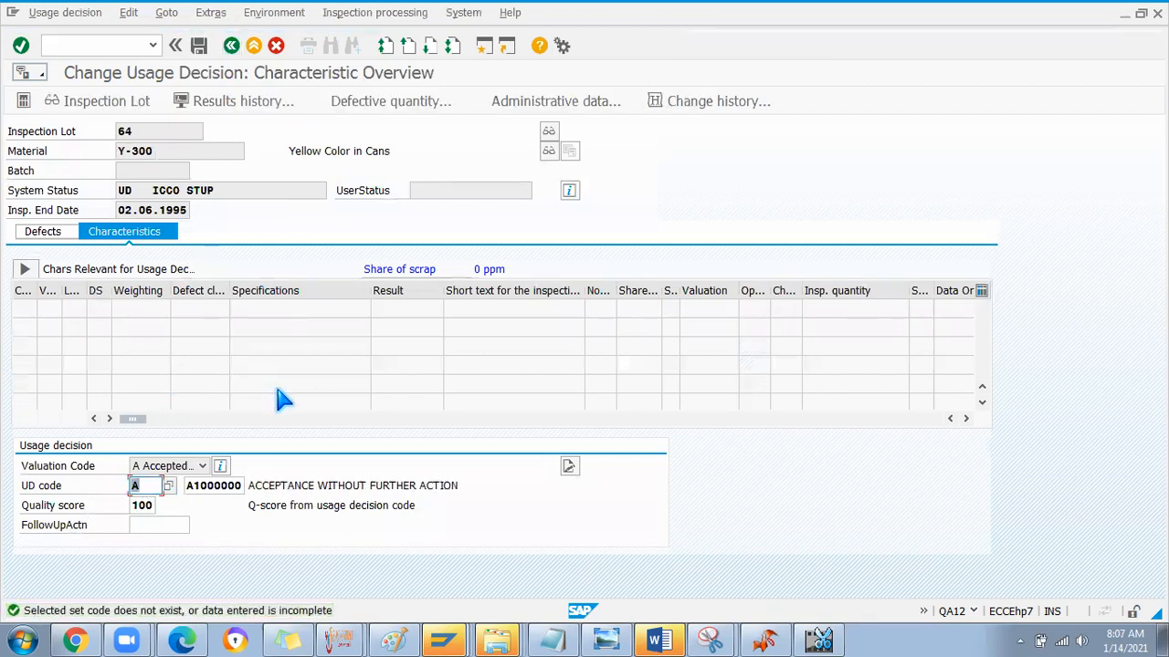
left_click(154, 486)
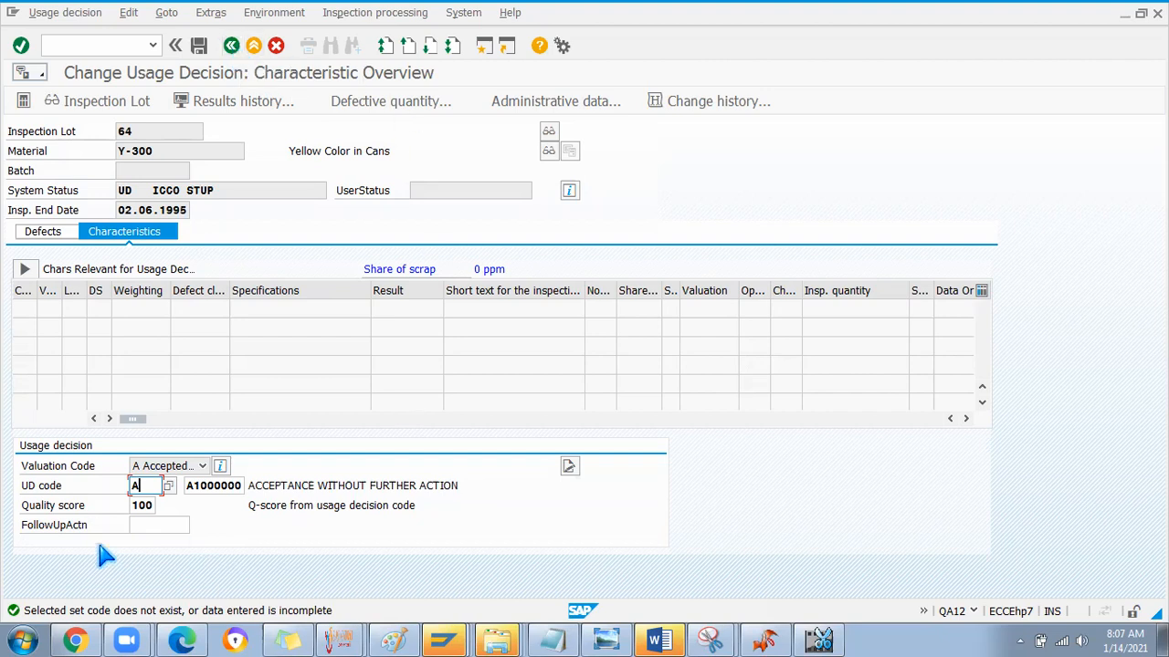
Step: Leave the usage decision, open transaction MIGO and choose A08 Transfer Posting as the transaction type
left_click(232, 46)
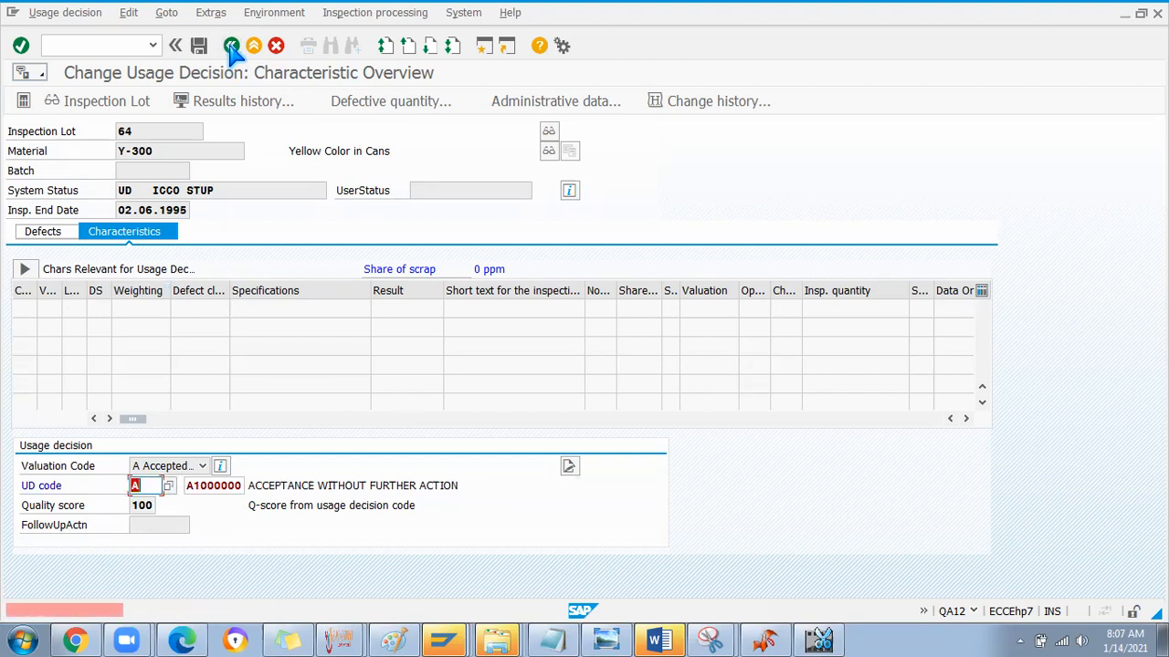
left_click(90, 46)
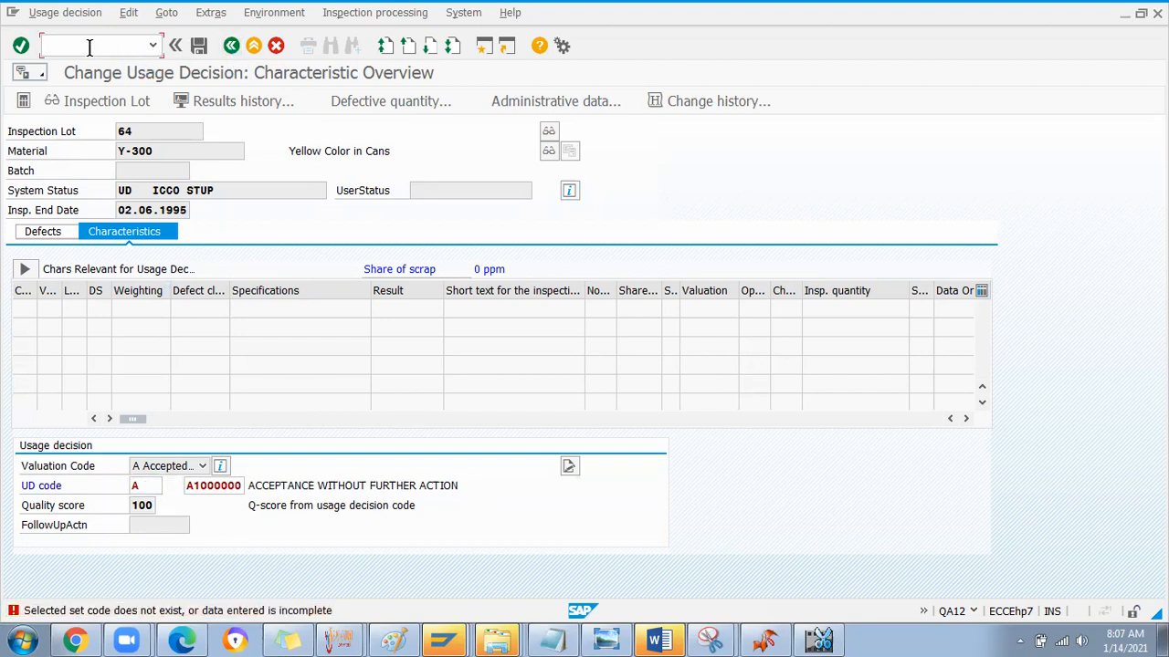
type("/nmigo")
key("Return")
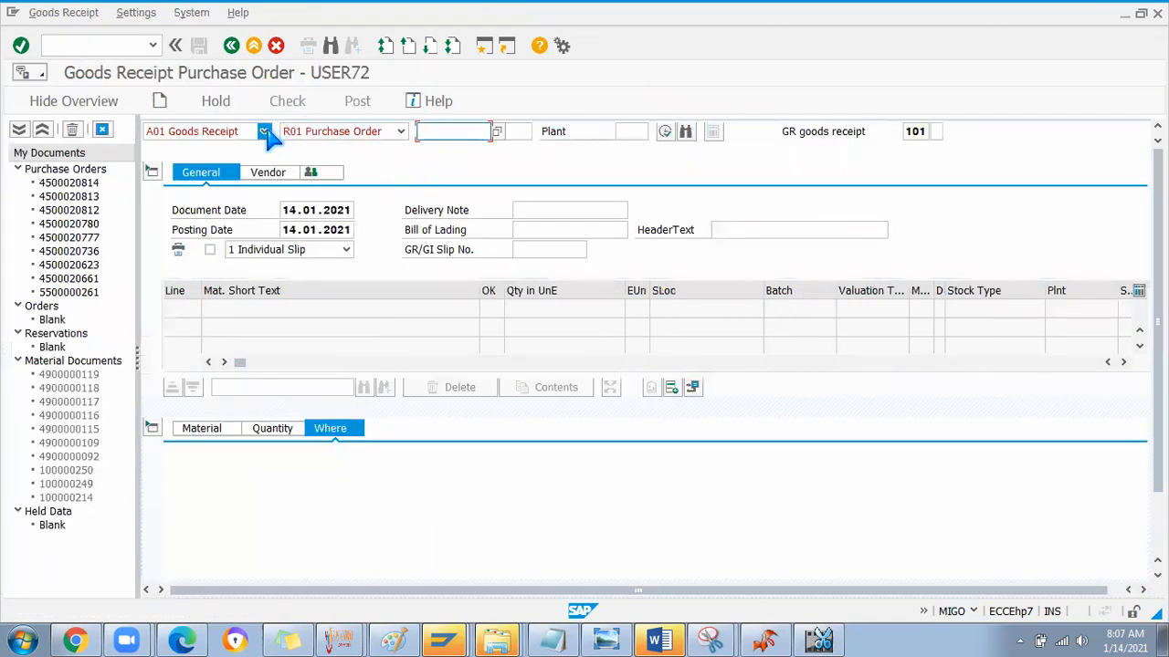
left_click(264, 132)
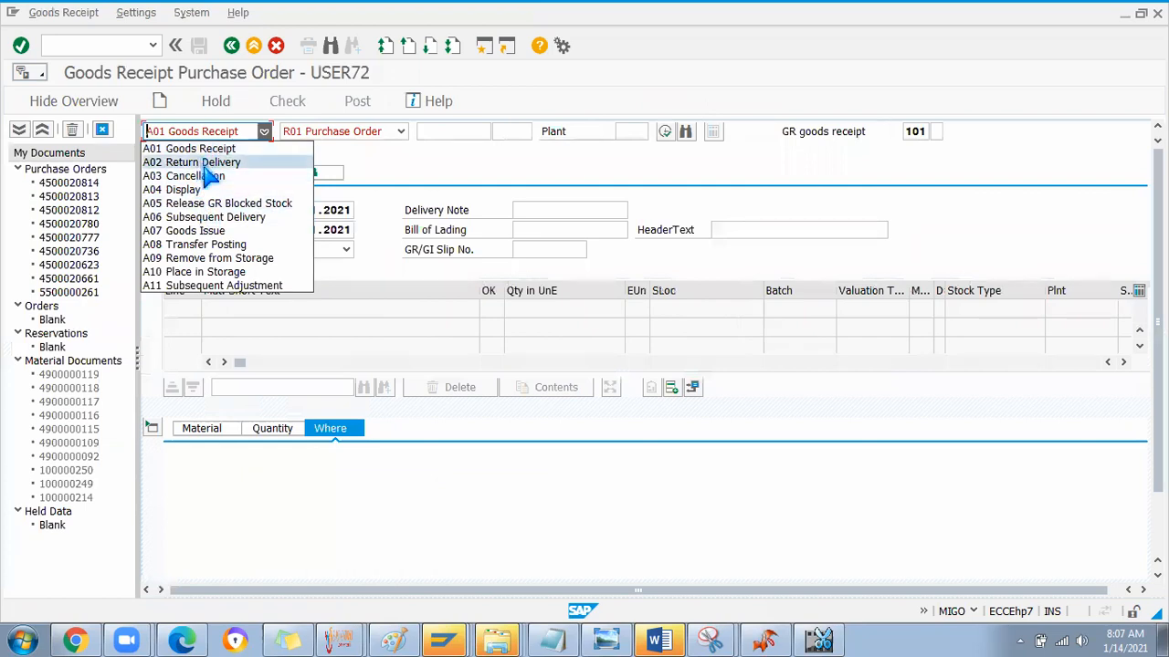
left_click(206, 245)
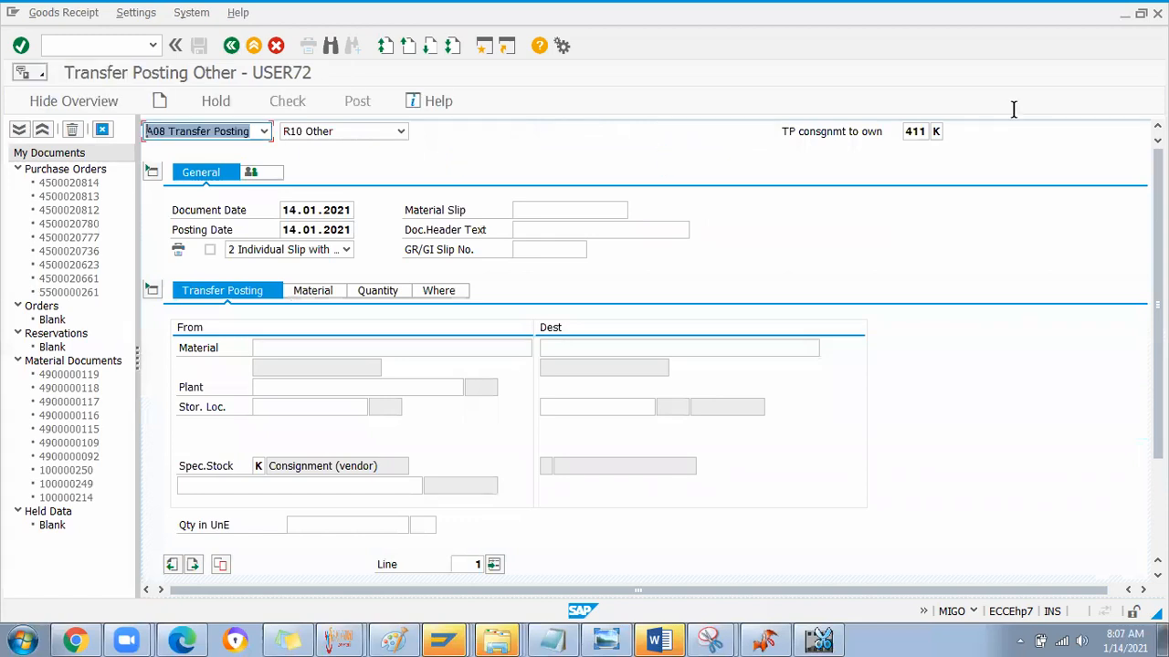
Step: Set the transfer posting's movement type to 301 and clear its special stock indicator K
left_click(921, 132)
key("BackSpace")
key("BackSpace")
key("BackSpace")
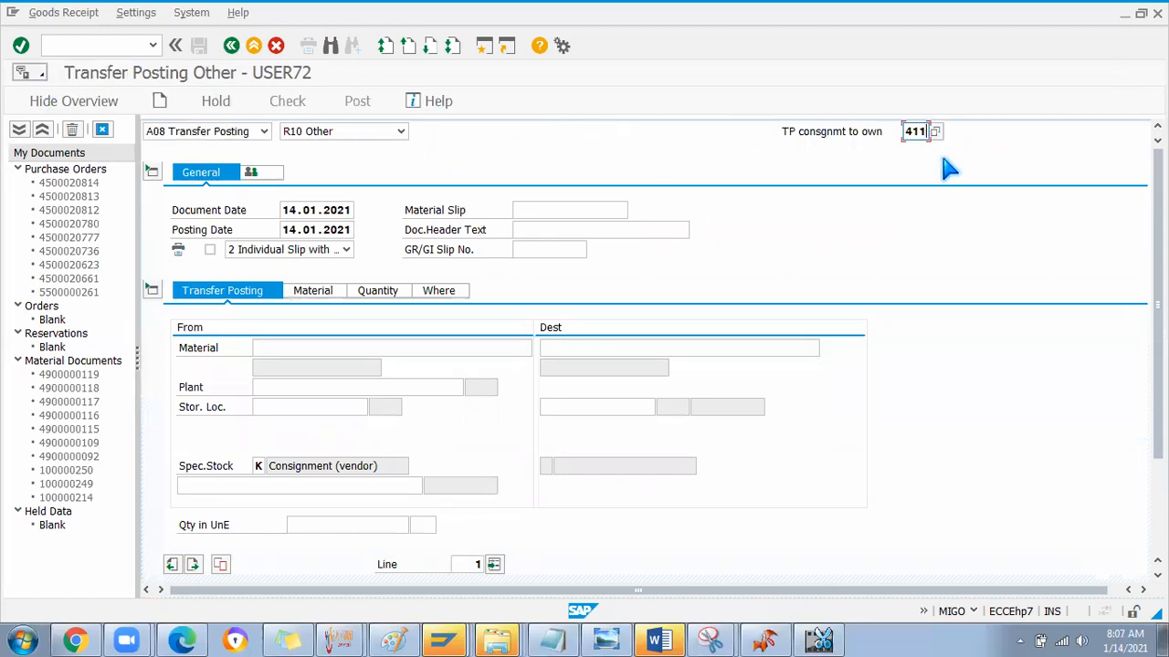
type("301")
key("Return")
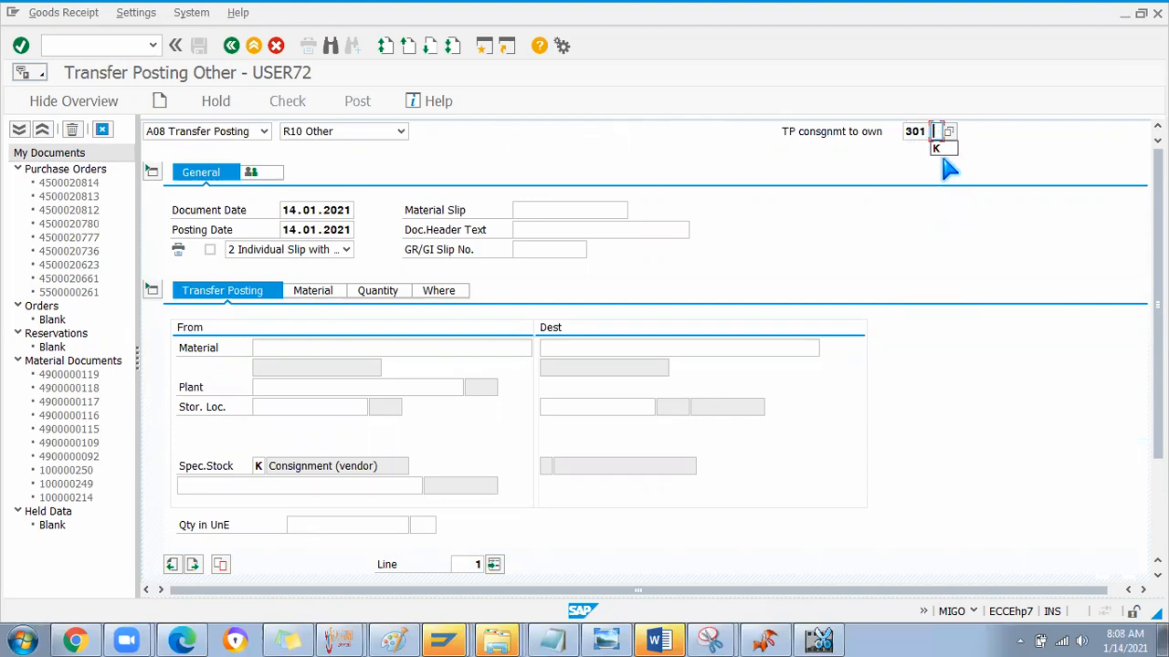
Step: Look up the material number in the open BALL BEARIIG 2MM purchase order and return to the transfer posting's material entry
left_click(441, 639)
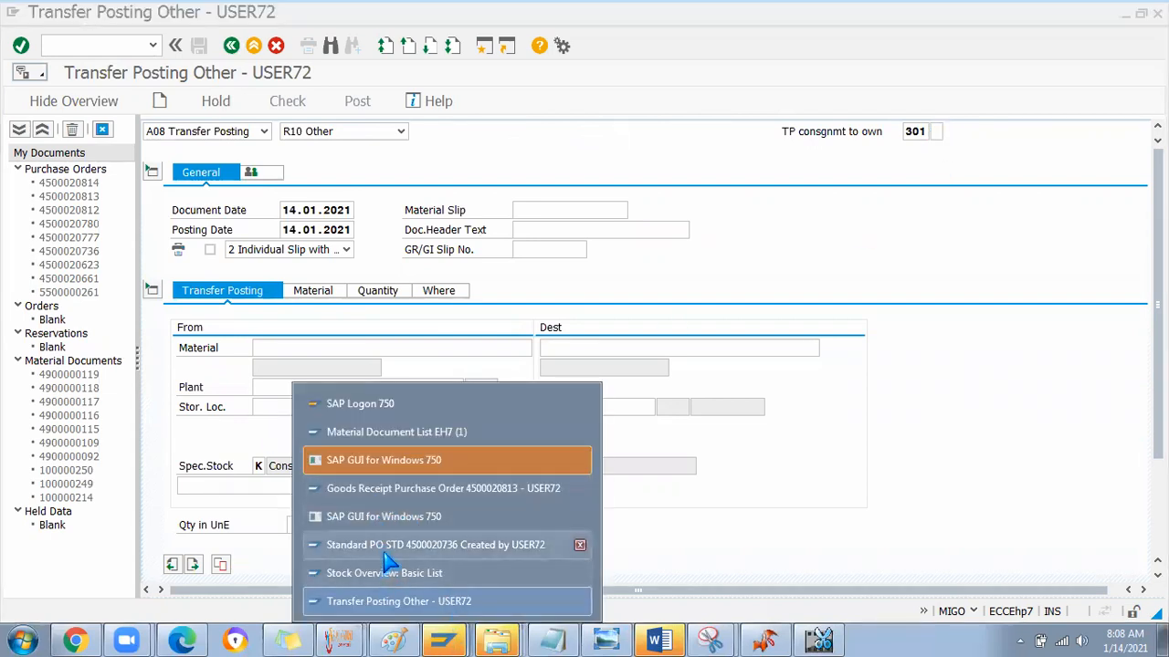
left_click(392, 545)
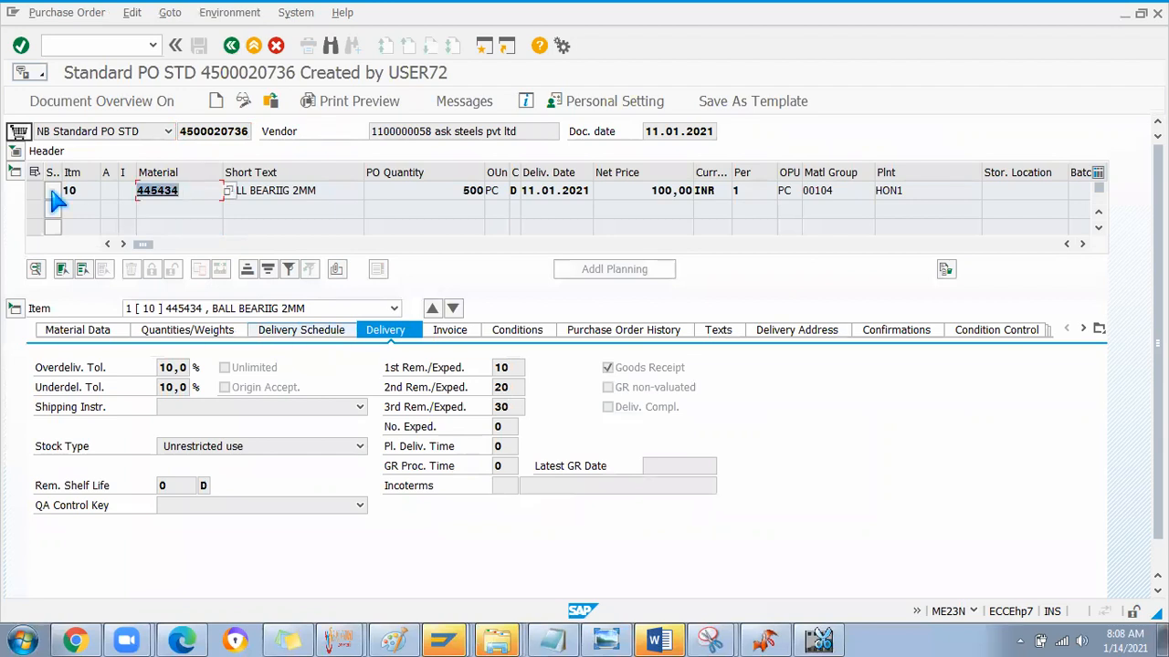
key("alt+Tab")
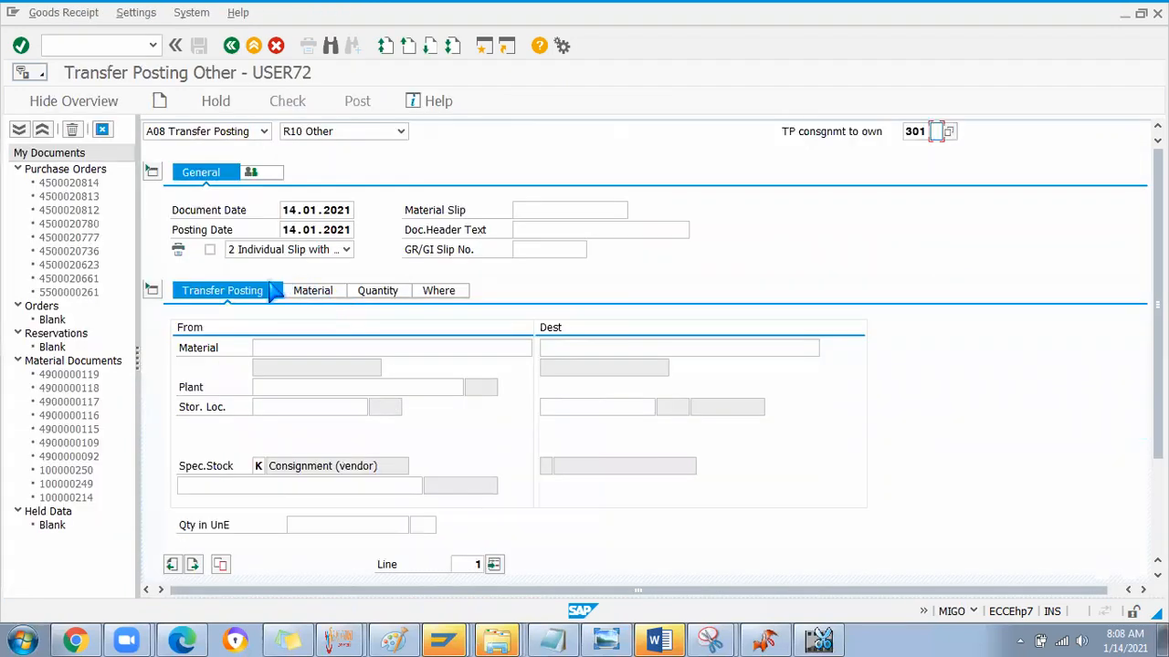
left_click(296, 348)
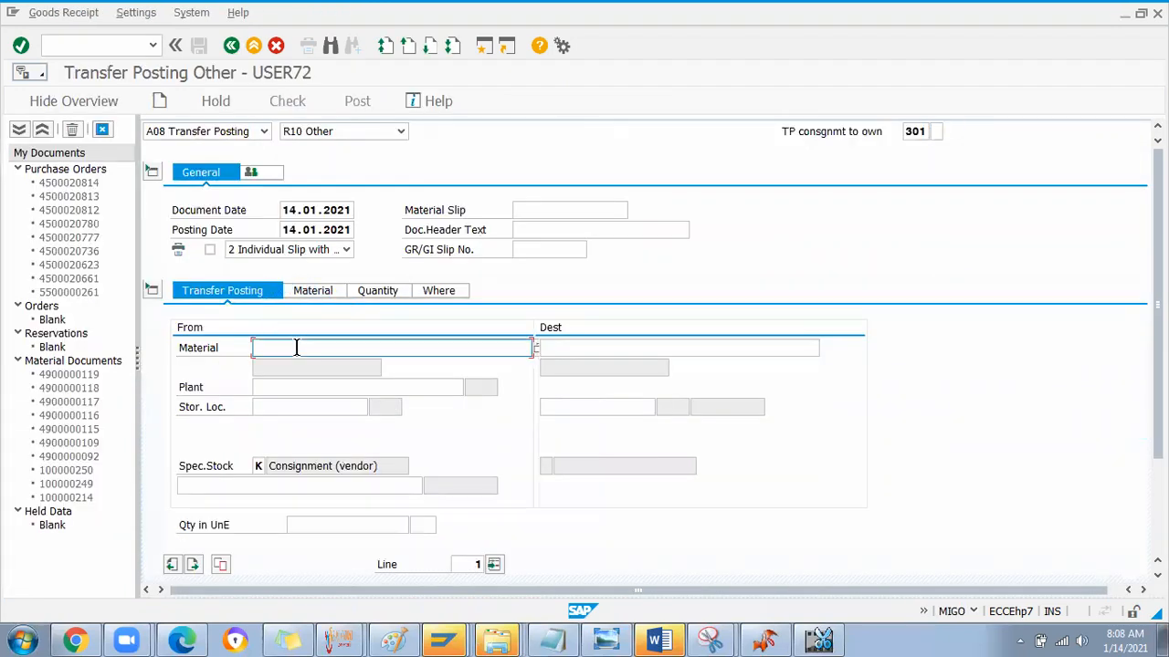
Step: Set the movement type to 322 for quality to unrestricted stock and dismiss the default values tip
left_click(929, 130)
key("BackSpace")
key("BackSpace")
key("BackSpace")
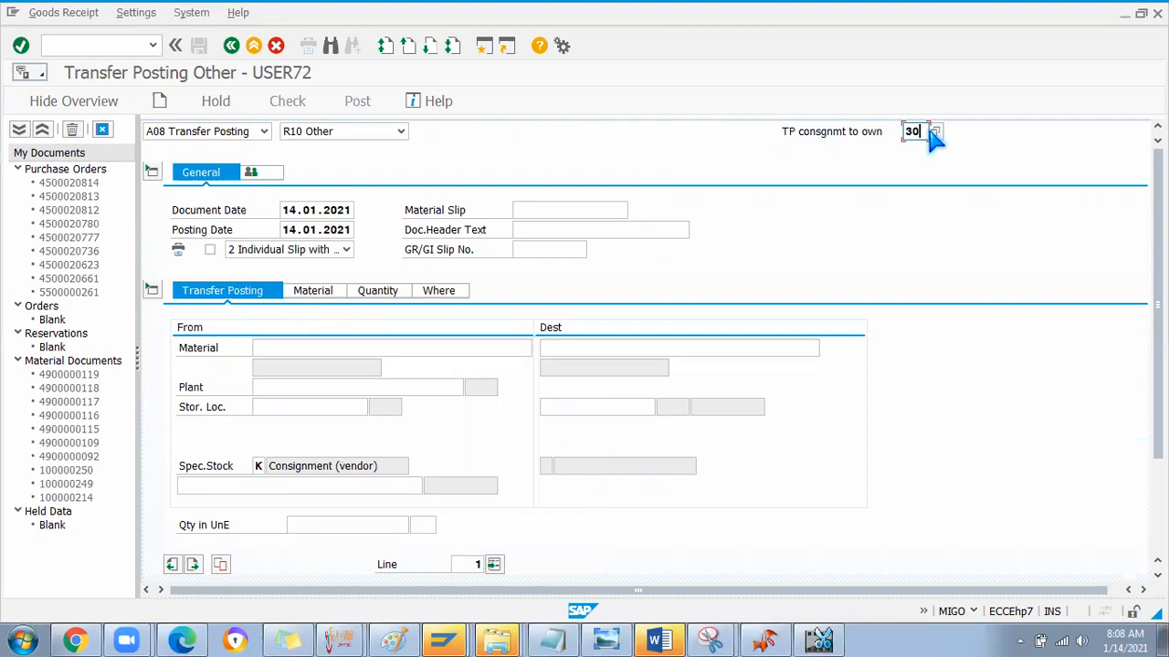
type("322")
key("Return")
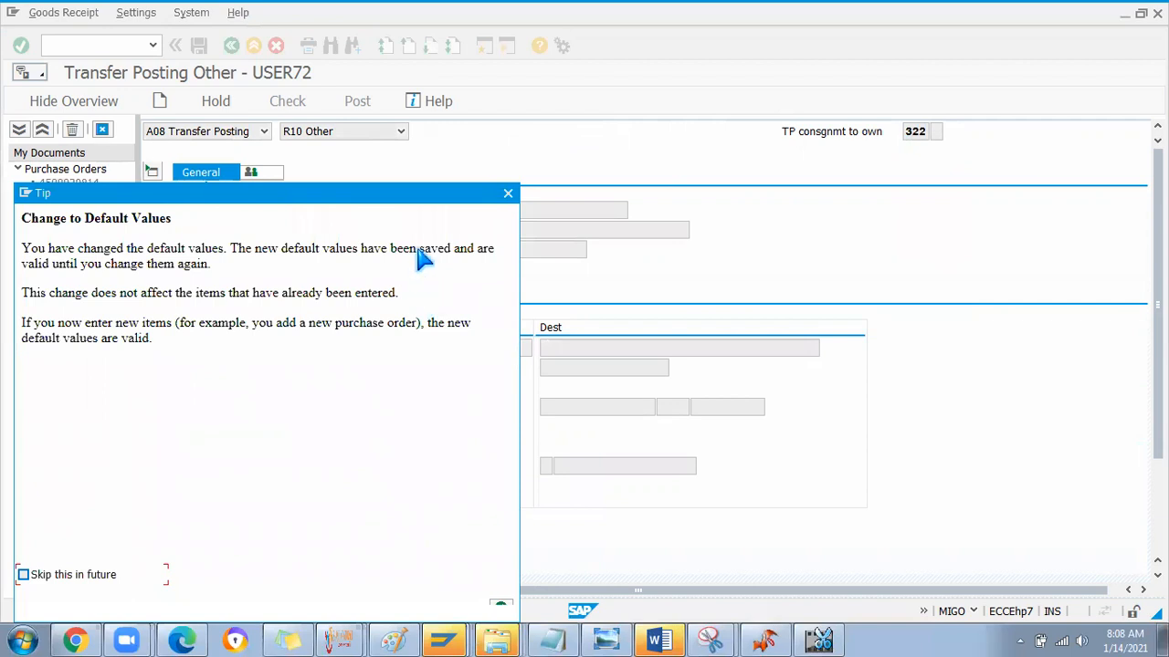
left_click(546, 517)
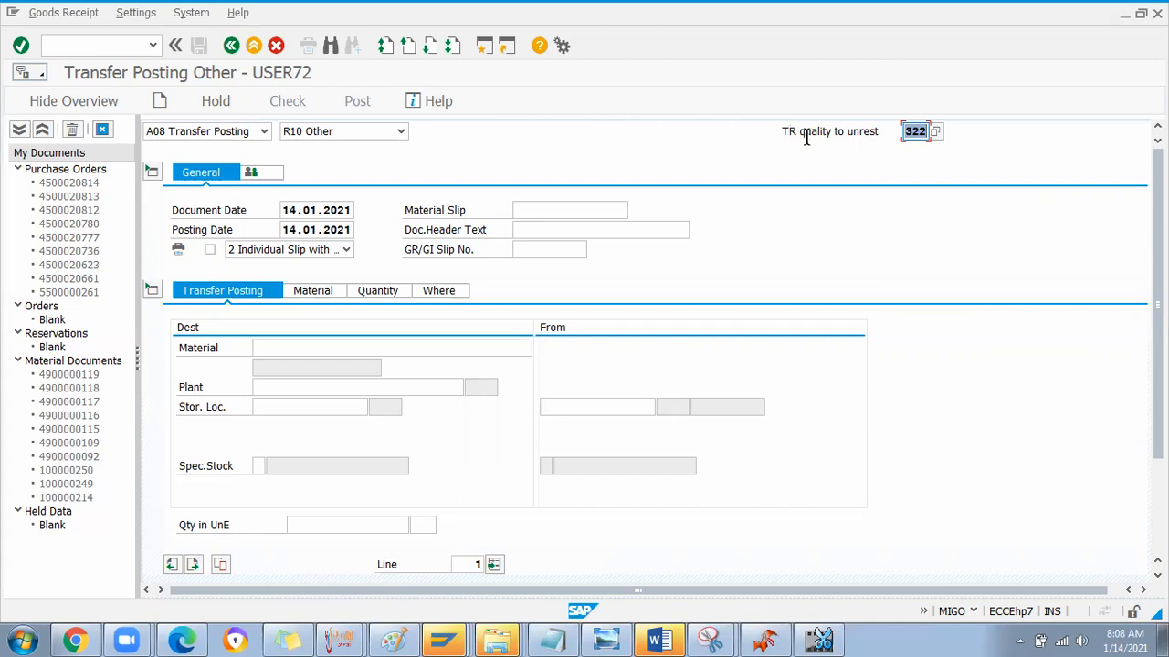
Step: Enter material 445434 and the purchase order item's plant HON1 in the transfer posting
left_click(917, 130)
left_click(333, 350)
type("445434")
key("Return")
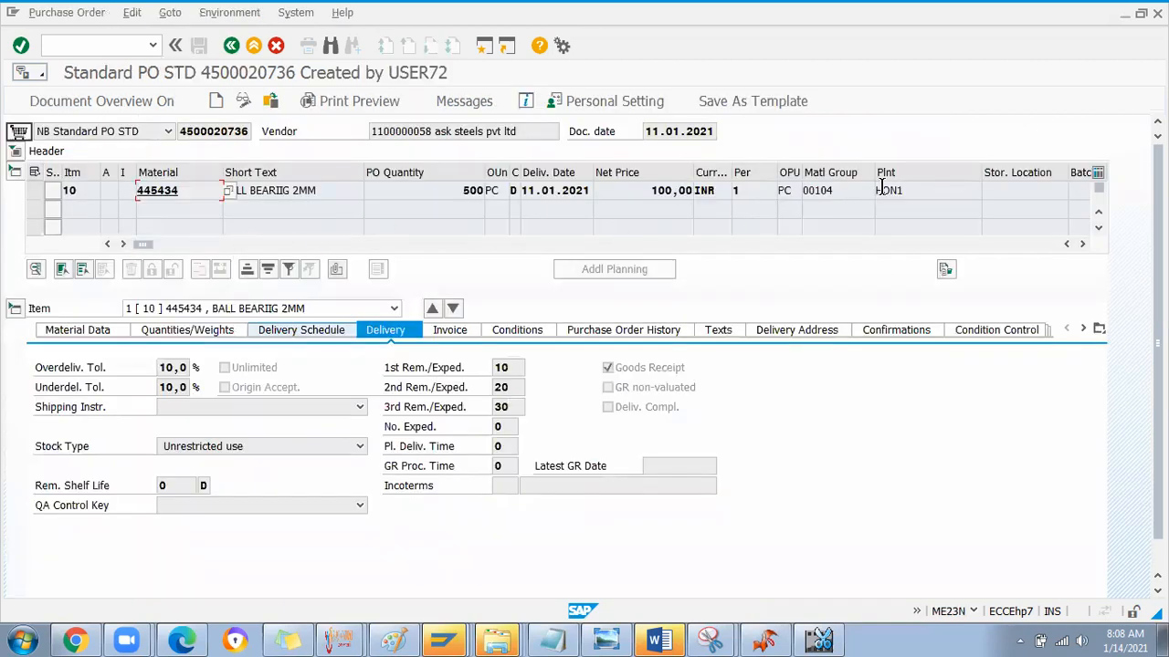
key("alt+Tab")
key("Tab")
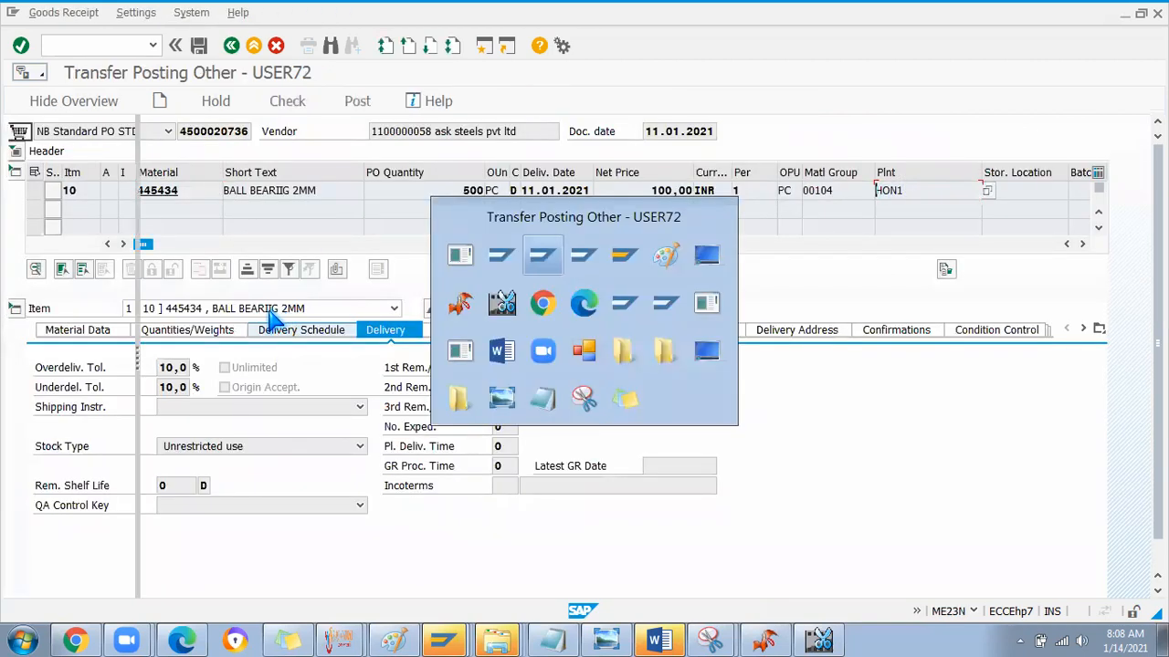
type("HON1")
Step: Find the storage location in the purchase order's goods receipt document and enter HSL1 in the transfer posting
key("alt+Tab")
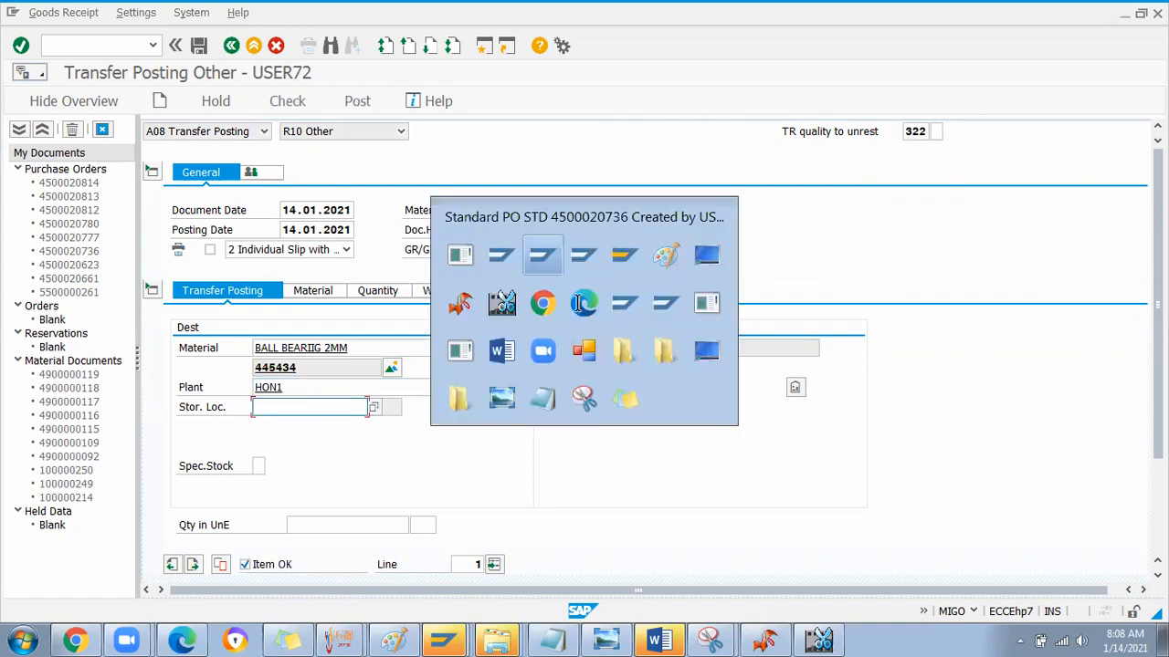
left_click(1013, 187)
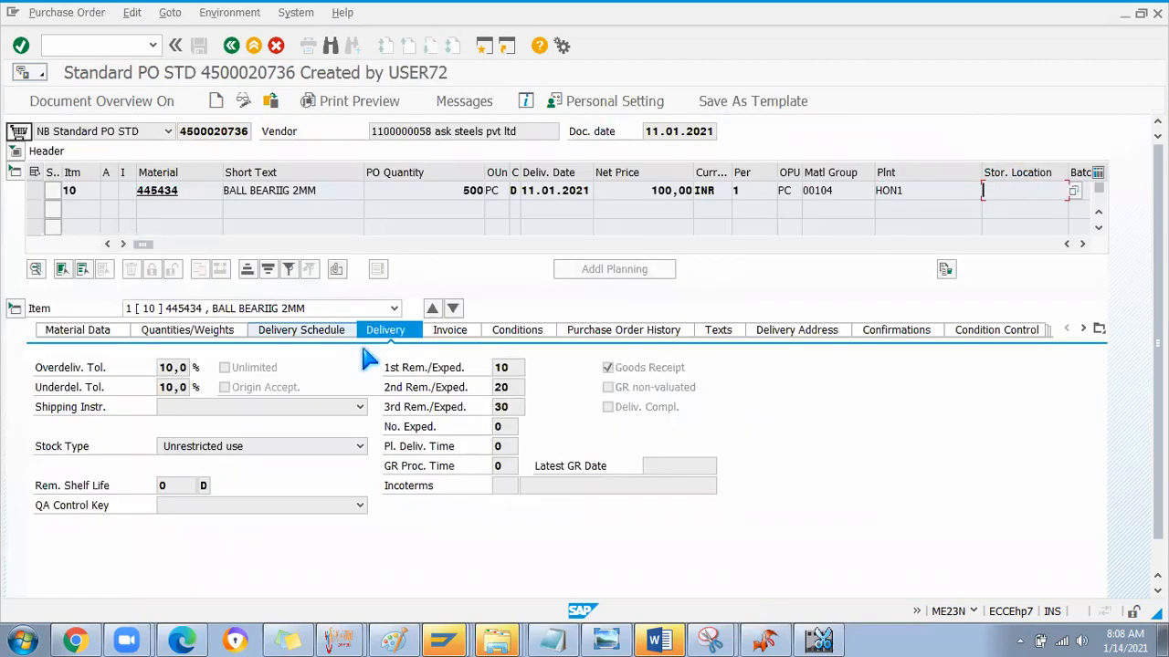
left_click(657, 337)
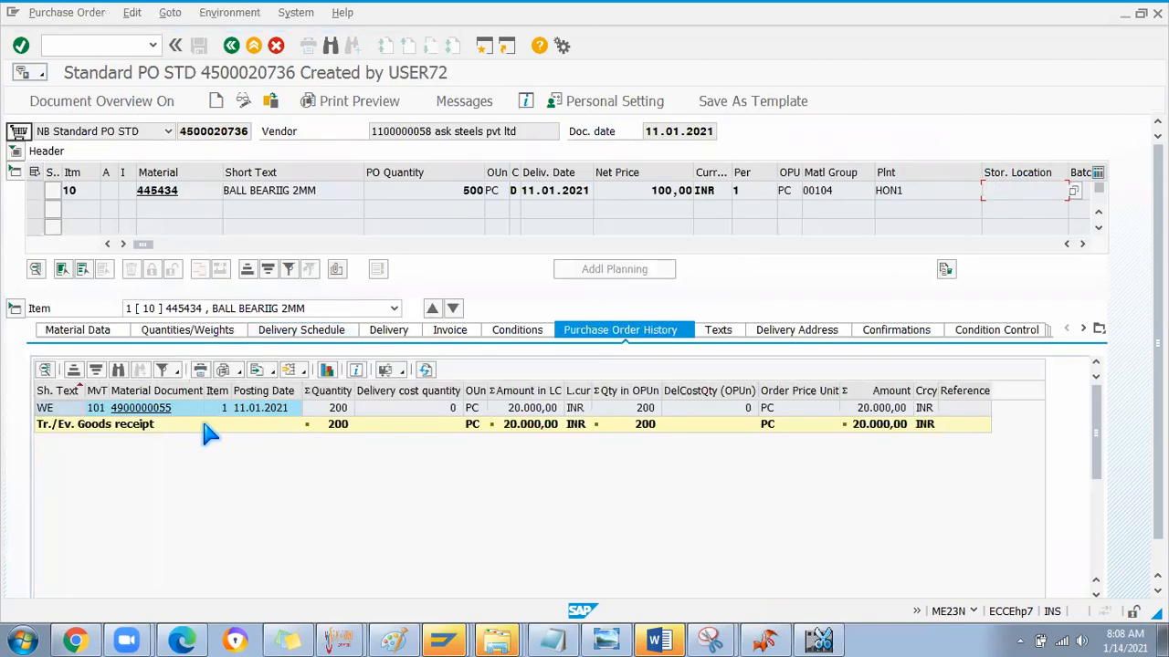
left_click(158, 410)
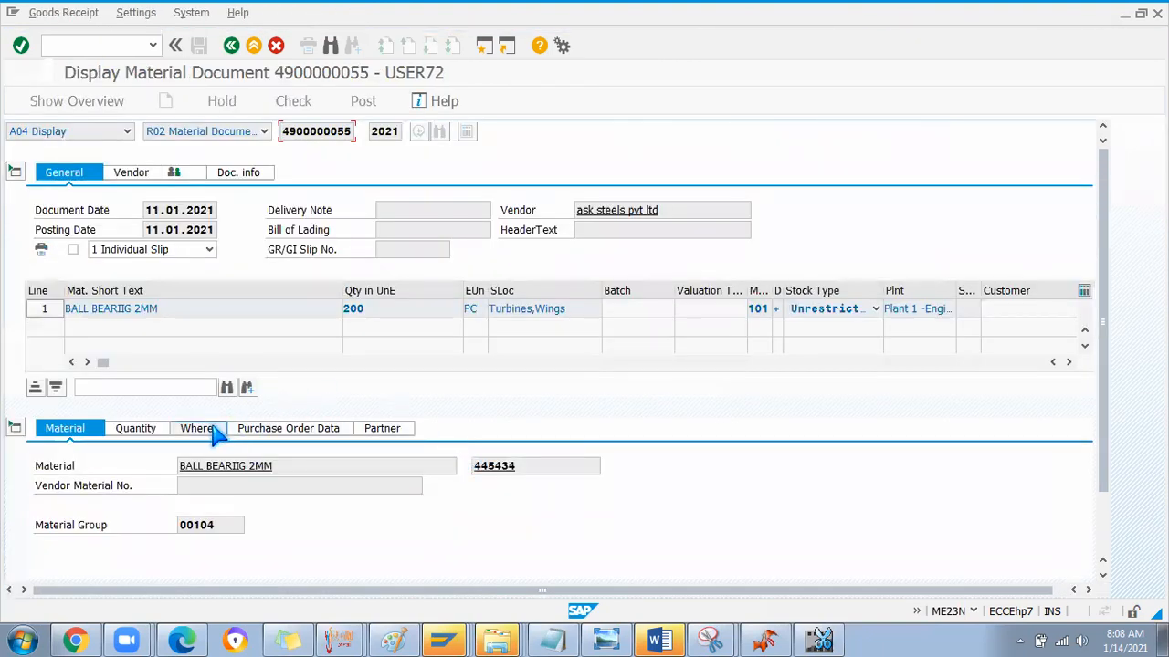
left_click(194, 432)
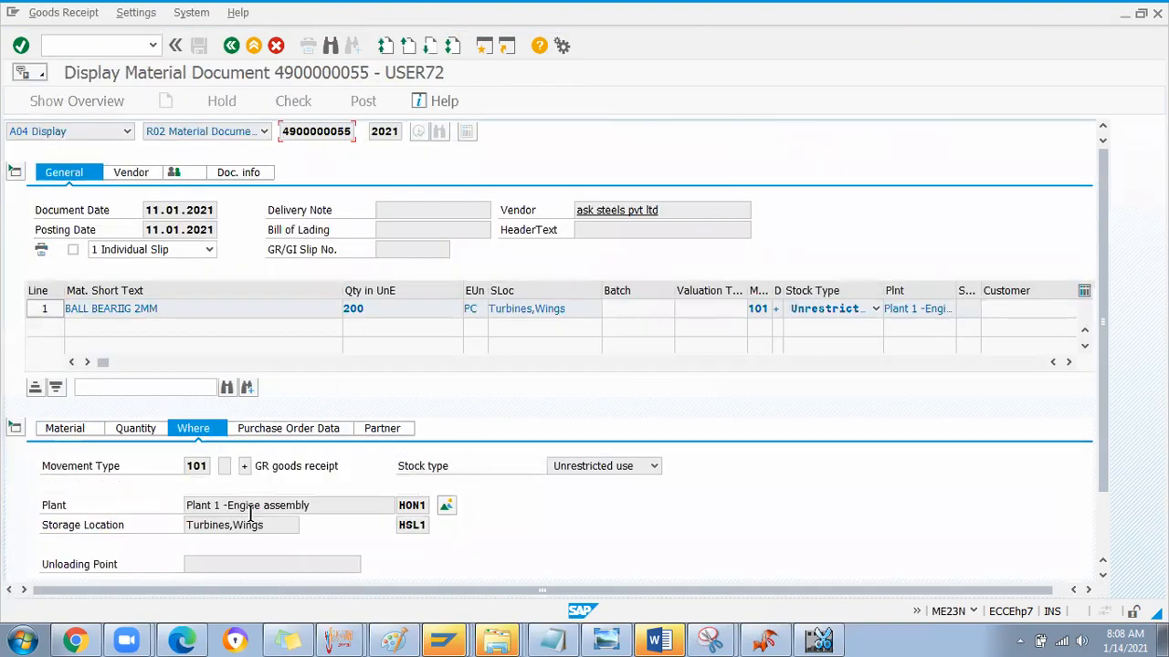
left_click_drag(399, 525, 430, 527)
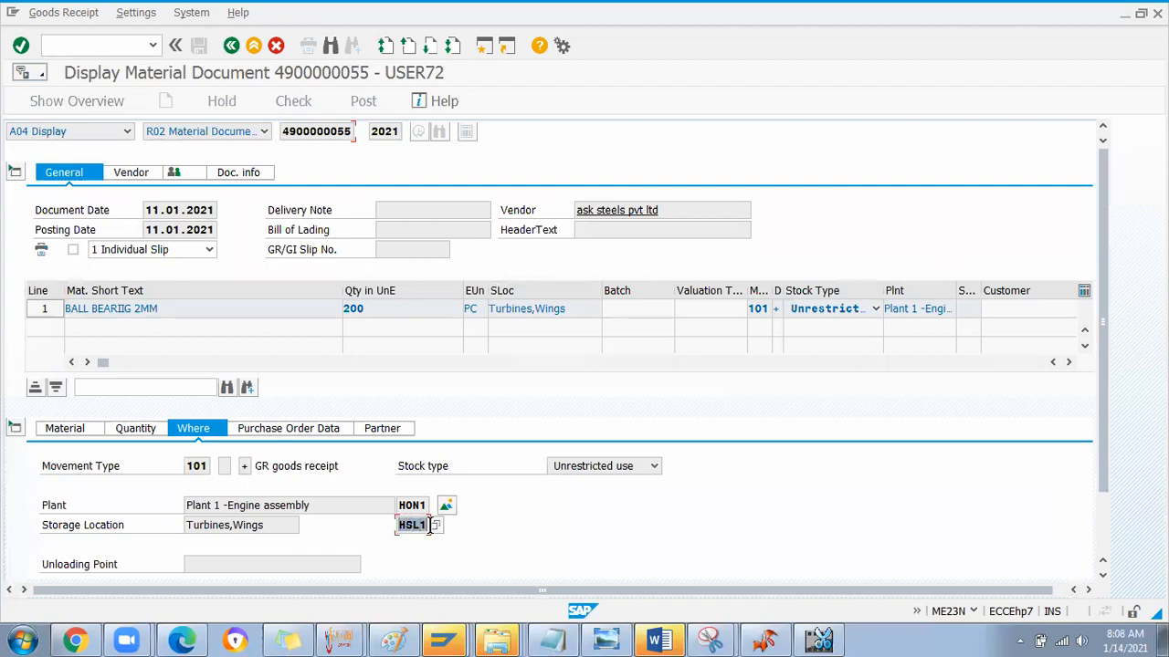
key("alt+Tab")
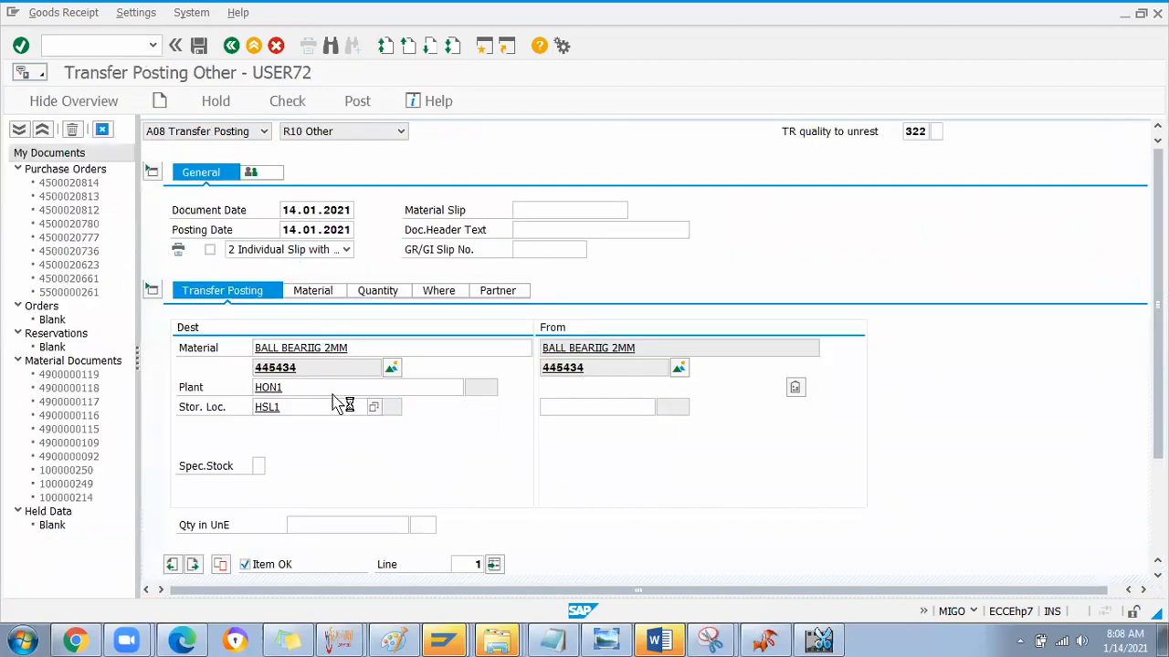
key("Return")
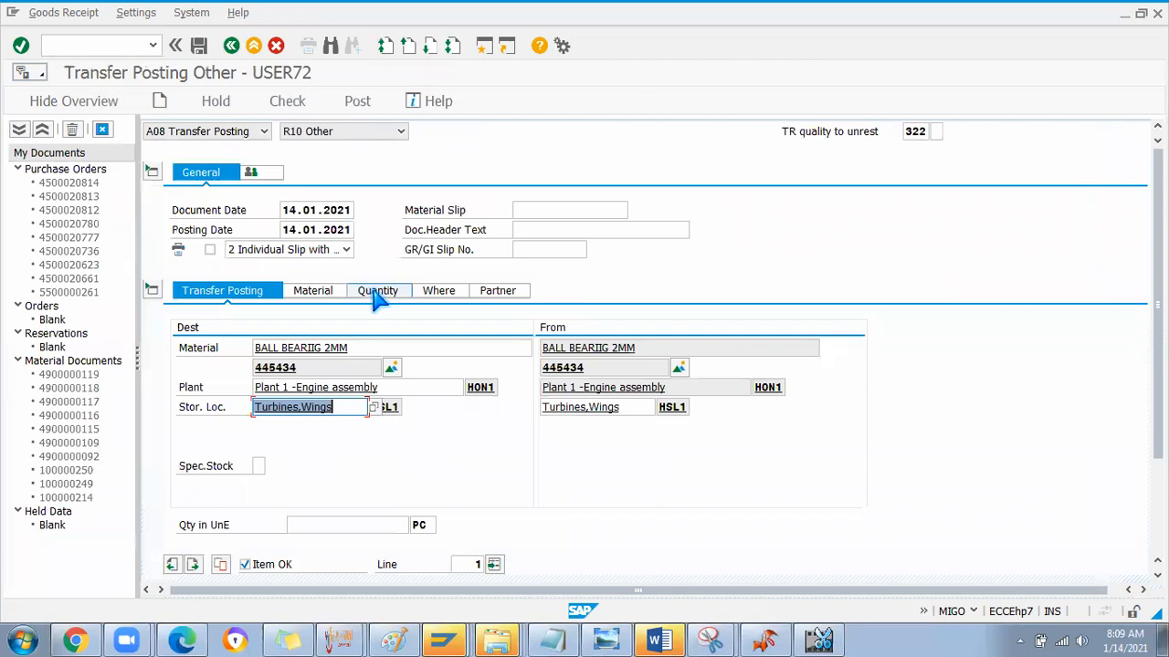
Step: Set the quantity in unit of entry to 10 PC, try to post the transfer, and close the message log
left_click(376, 291)
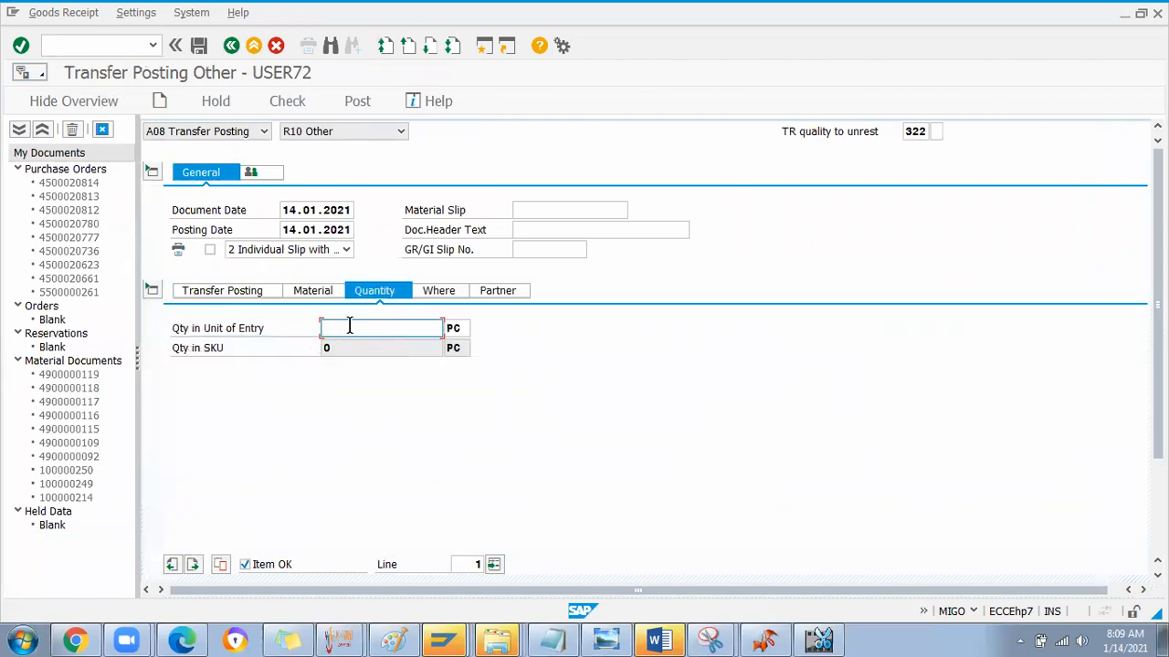
type("10")
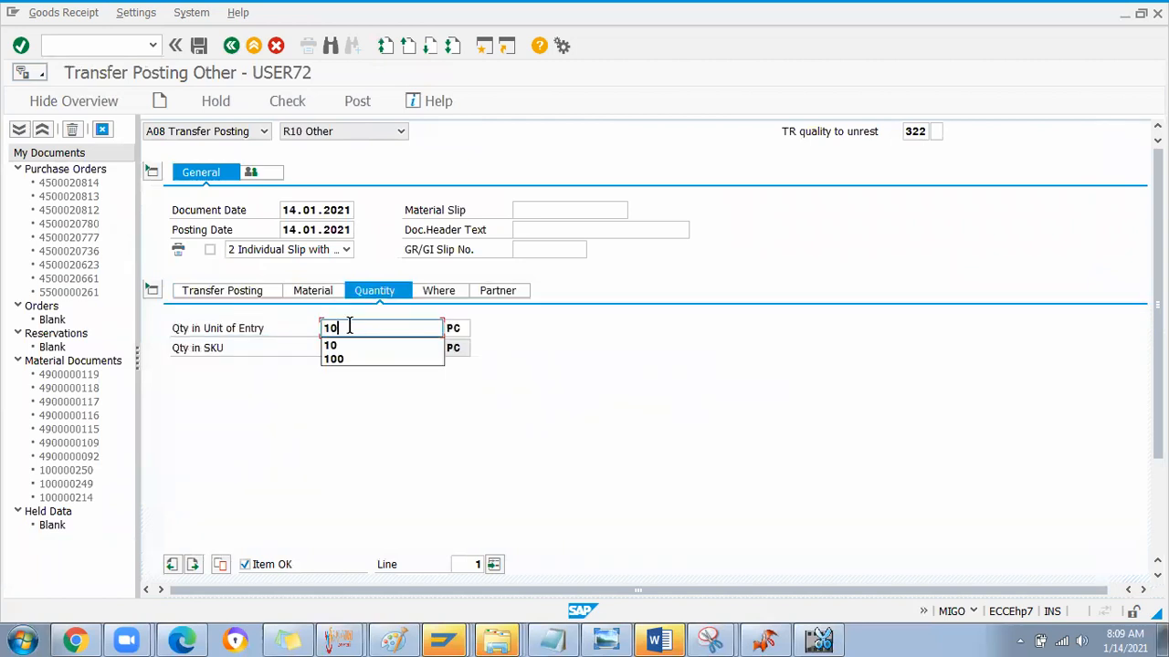
key("Return")
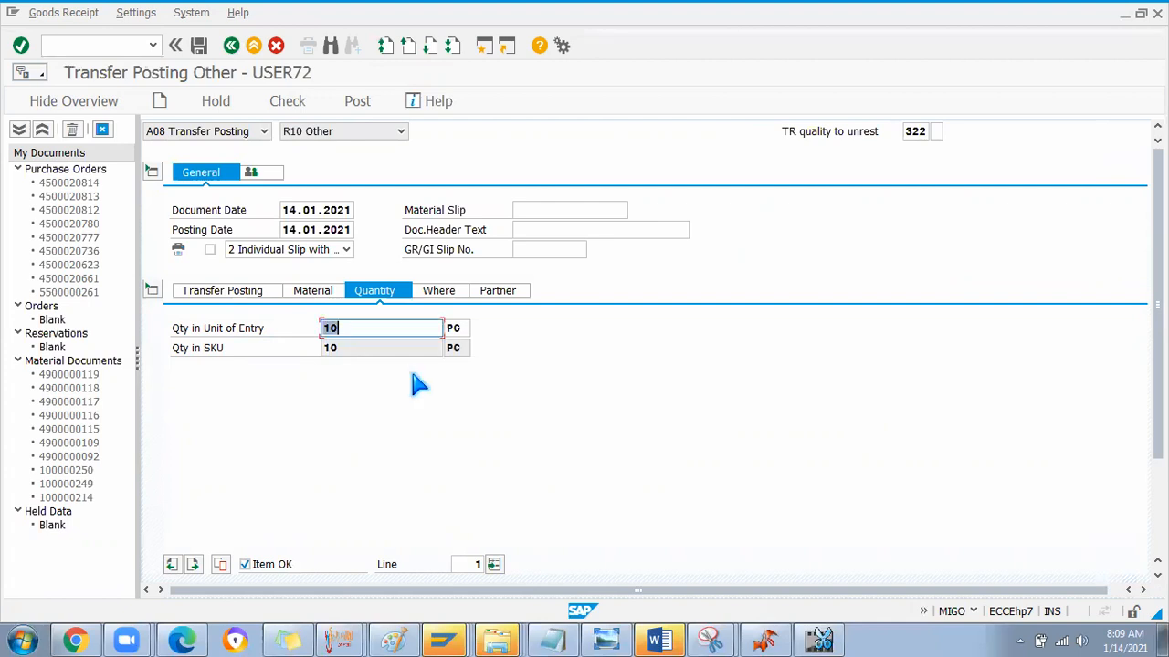
left_click(343, 108)
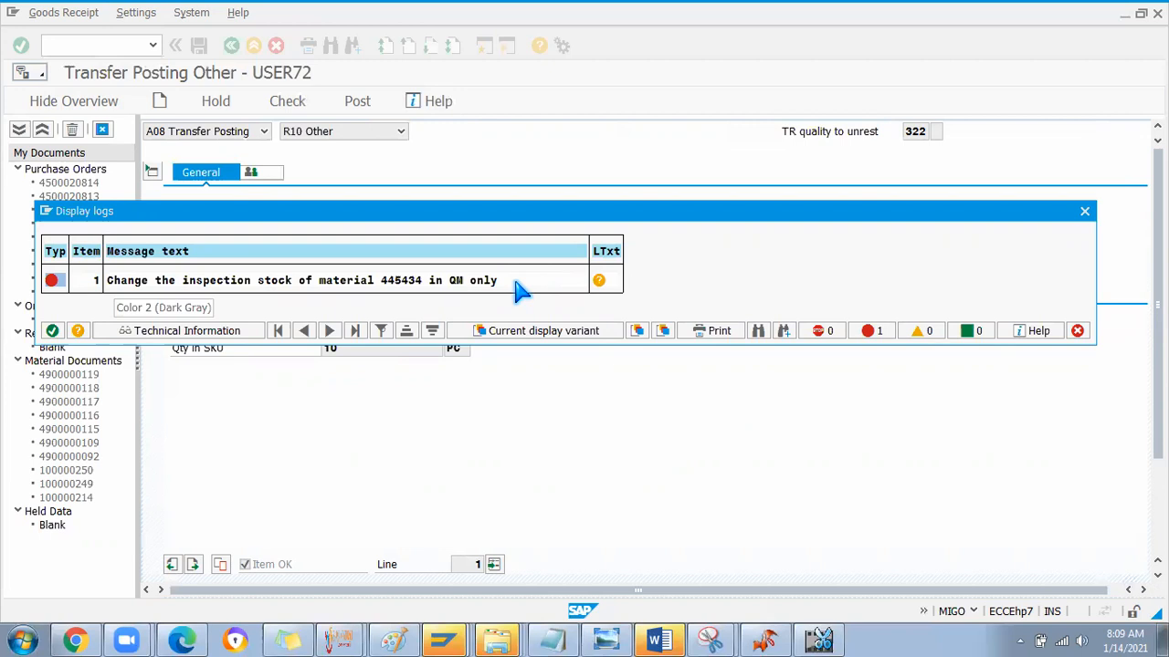
left_click(1085, 214)
Step: Open transaction MM02 and call up material 445434 for change
left_click(88, 46)
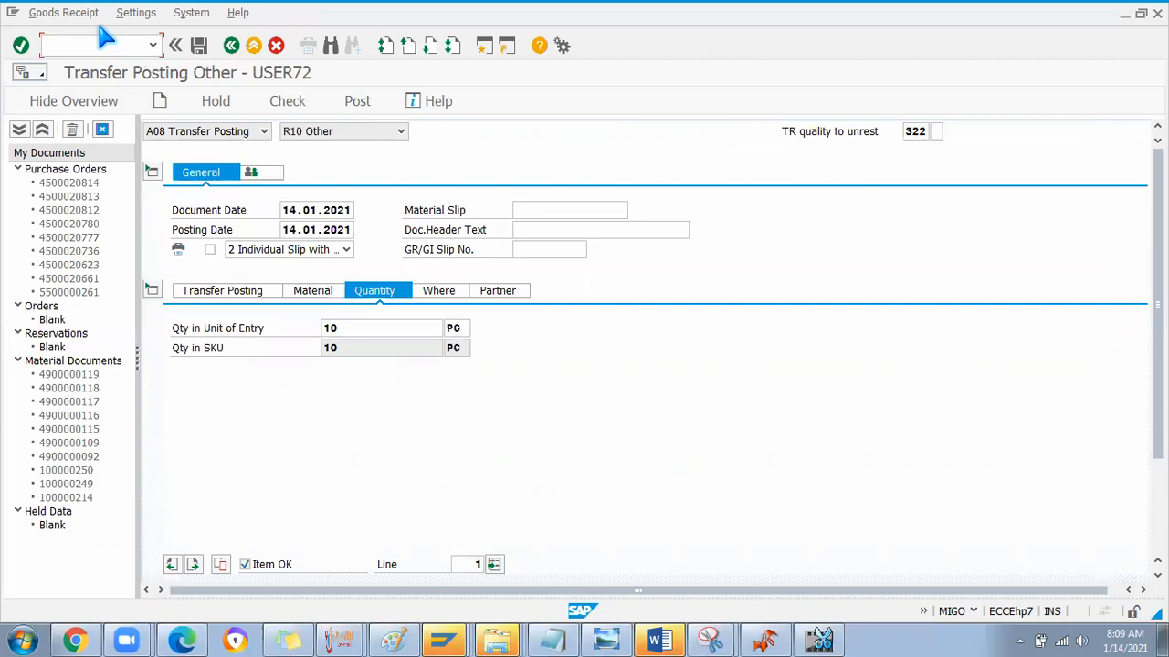
type("/nmm03")
key("Return")
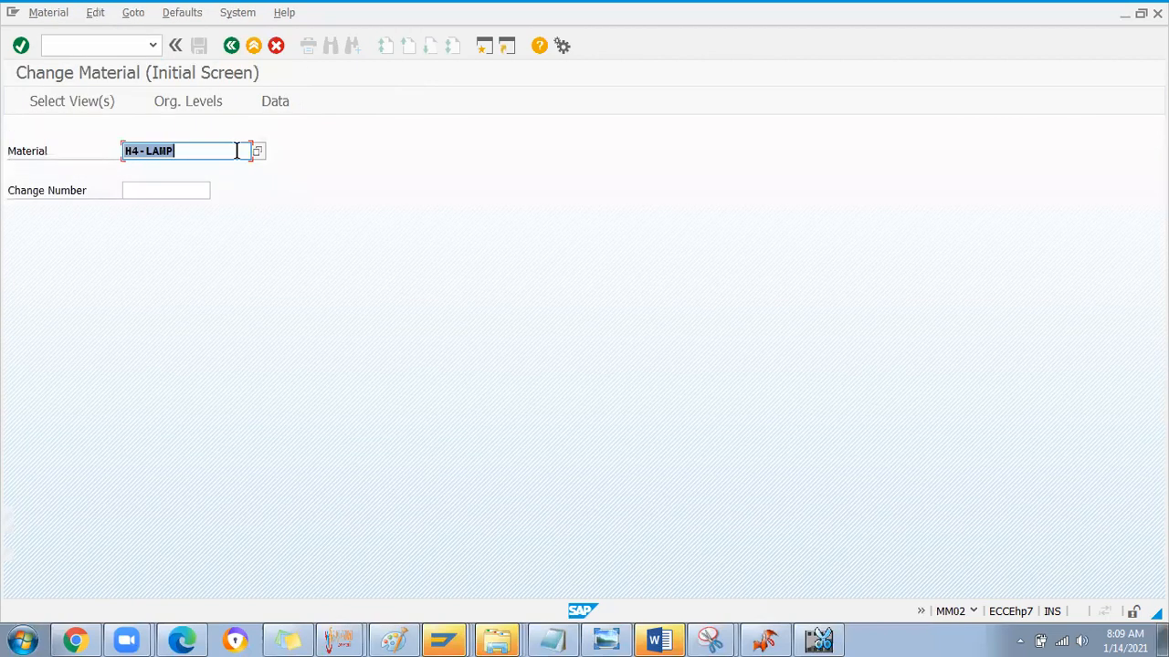
left_click(151, 170)
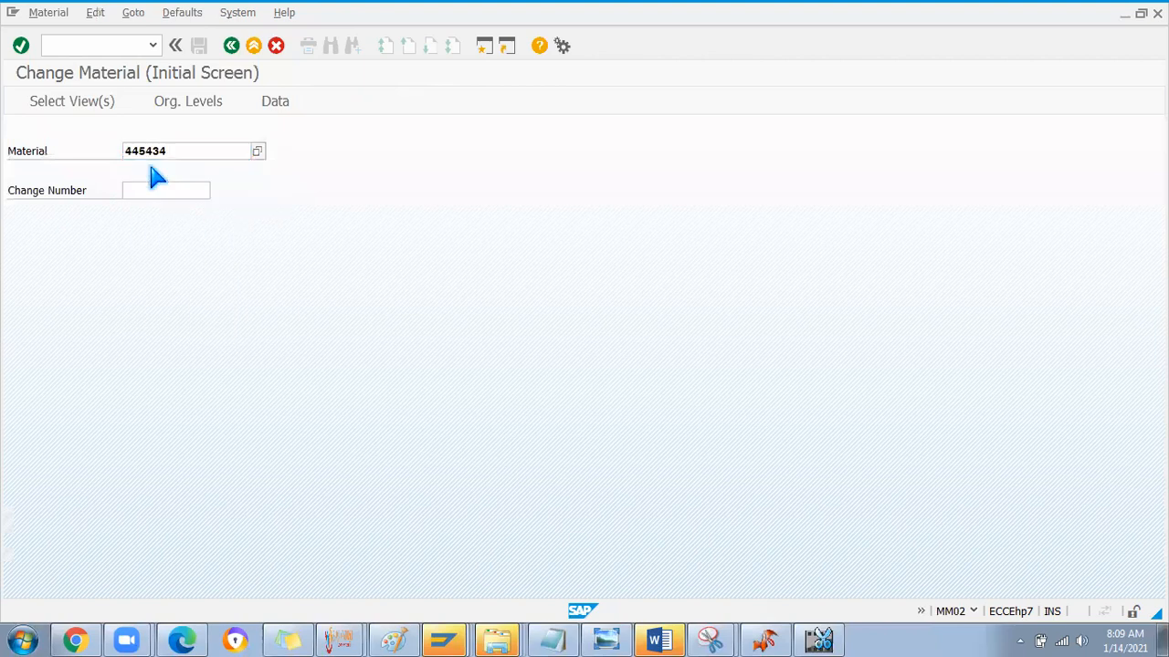
key("Return")
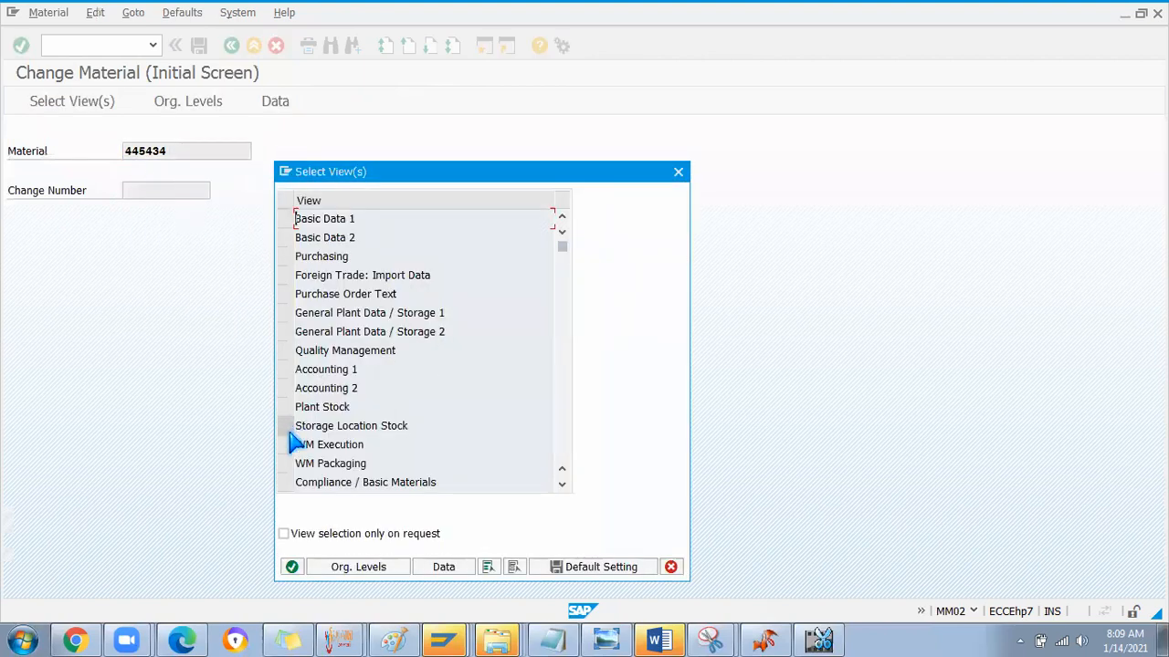
Step: Open the Quality Management view of material 445434 for plant HON1 and display its inspection setup
scroll(292, 466, "down", 1)
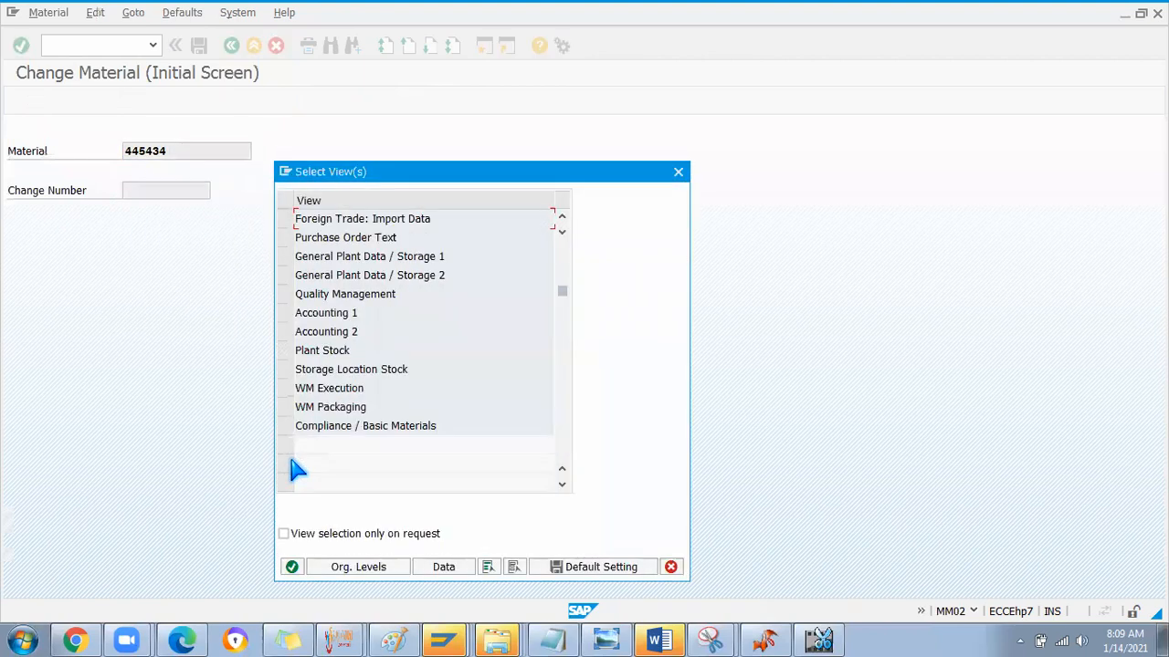
left_click(285, 295)
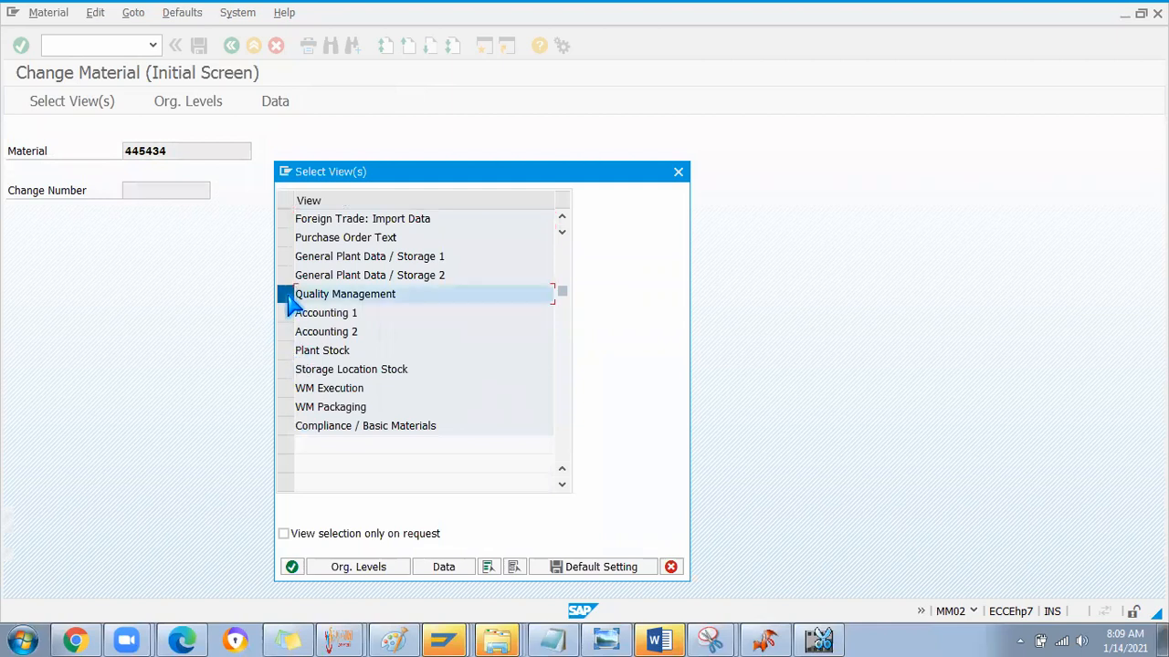
key("Return")
key("space")
left_click(295, 231)
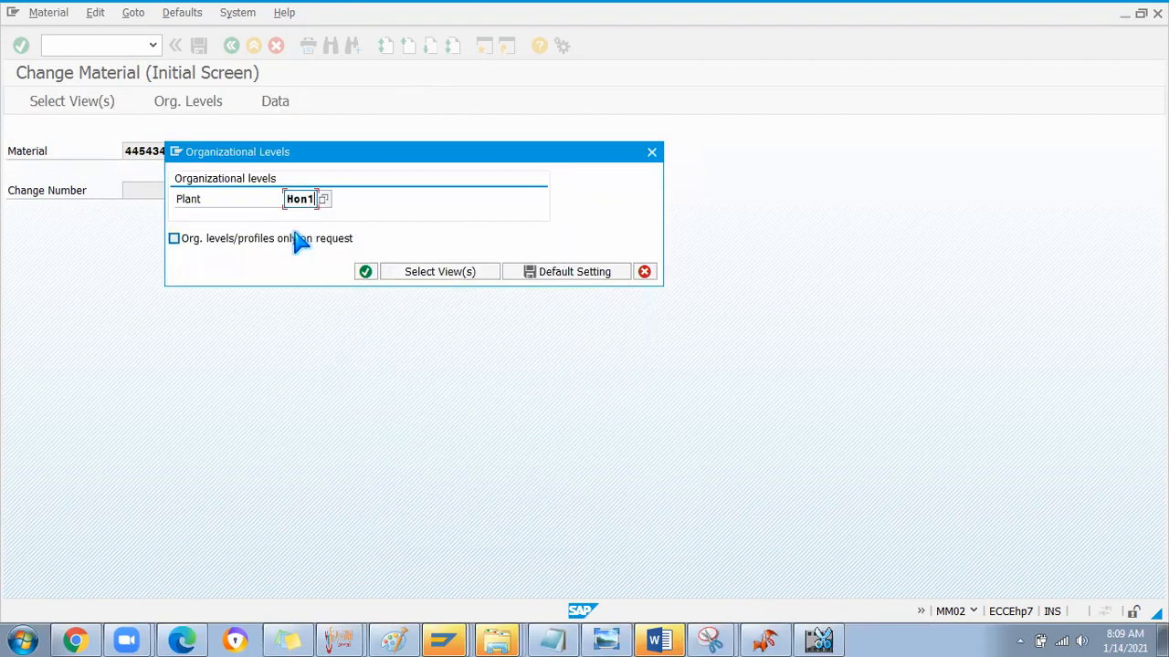
key("Return")
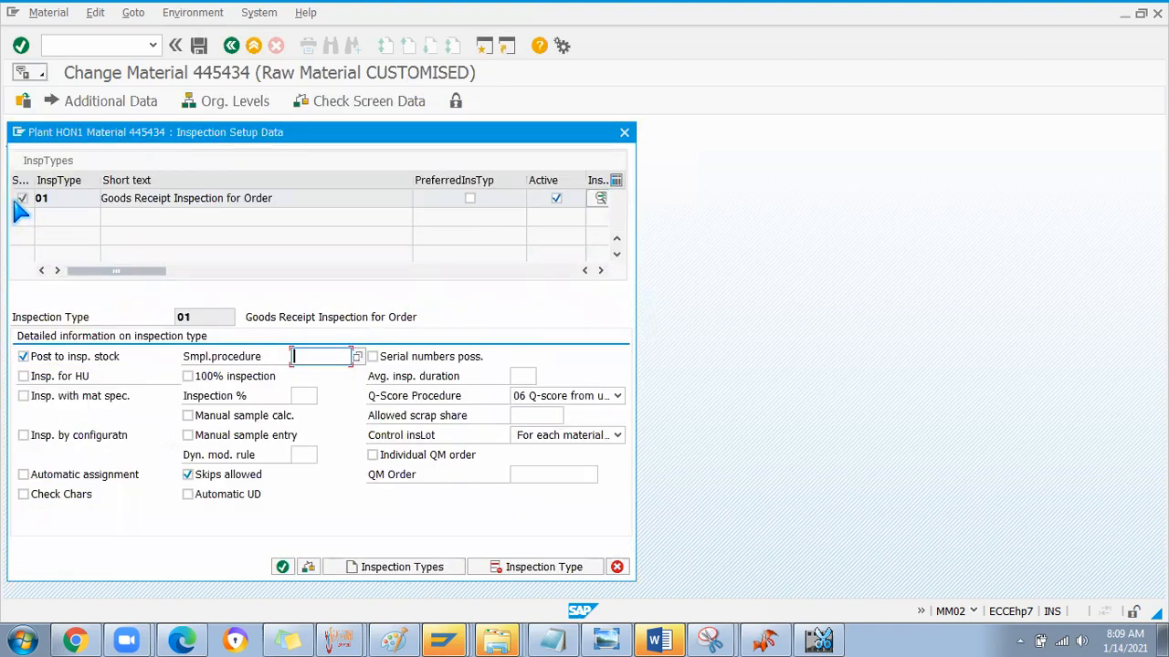
Step: Try to delete inspection type 01 from the inspection setup, and leave the material without saving
left_click(65, 197)
left_click(533, 568)
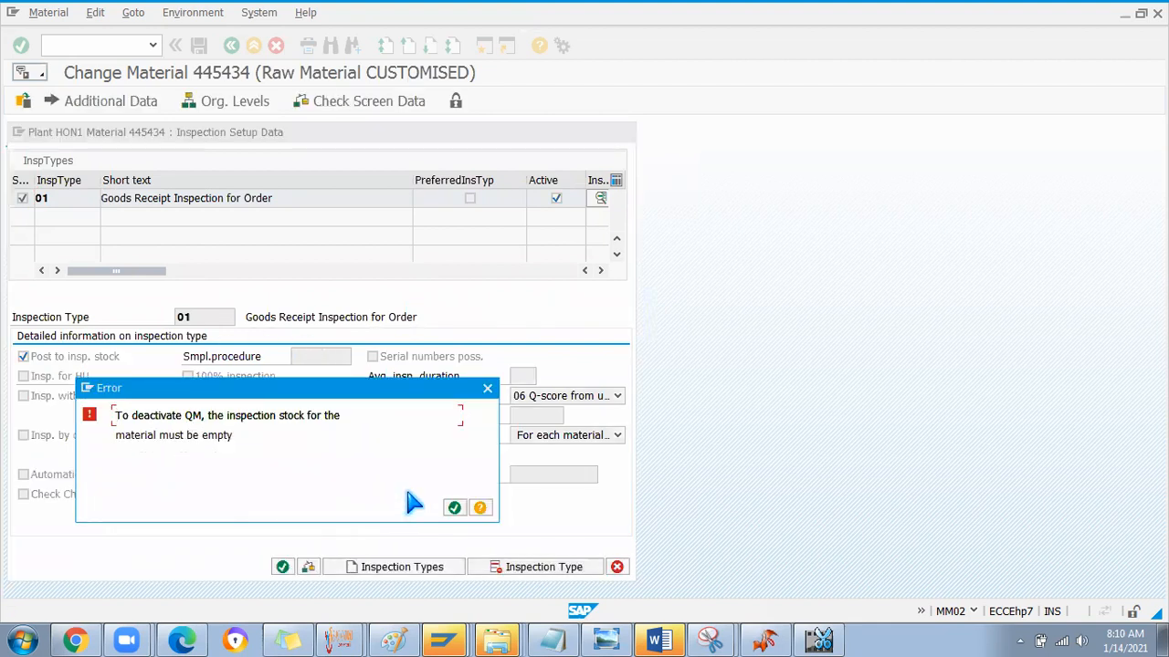
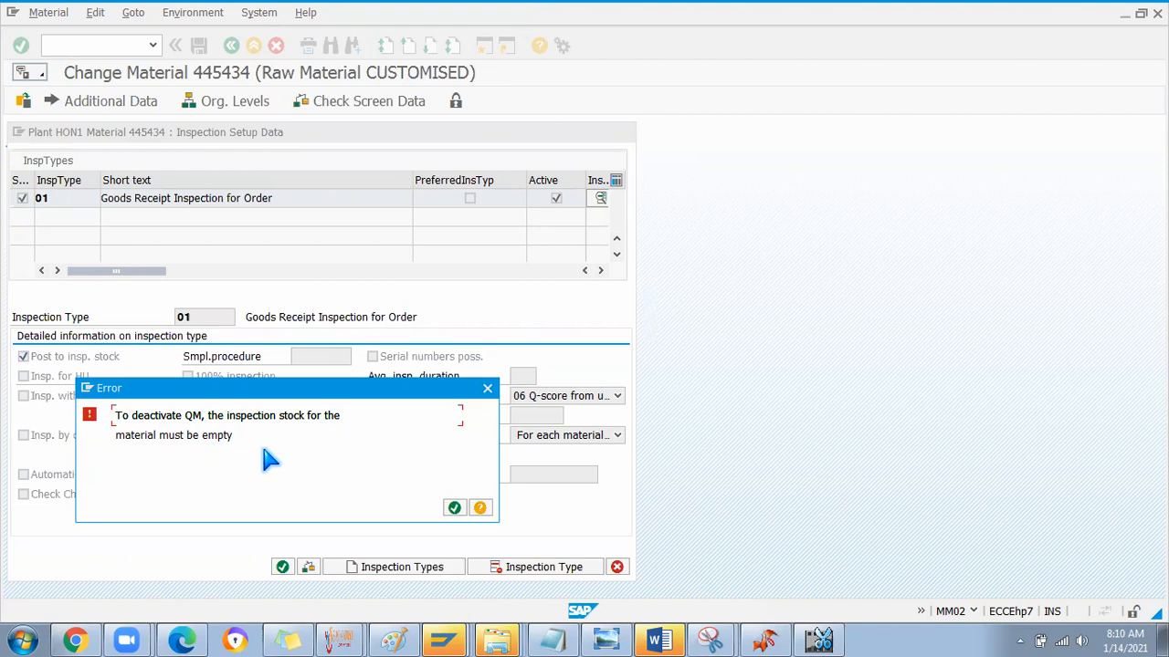
left_click(488, 388)
left_click(621, 131)
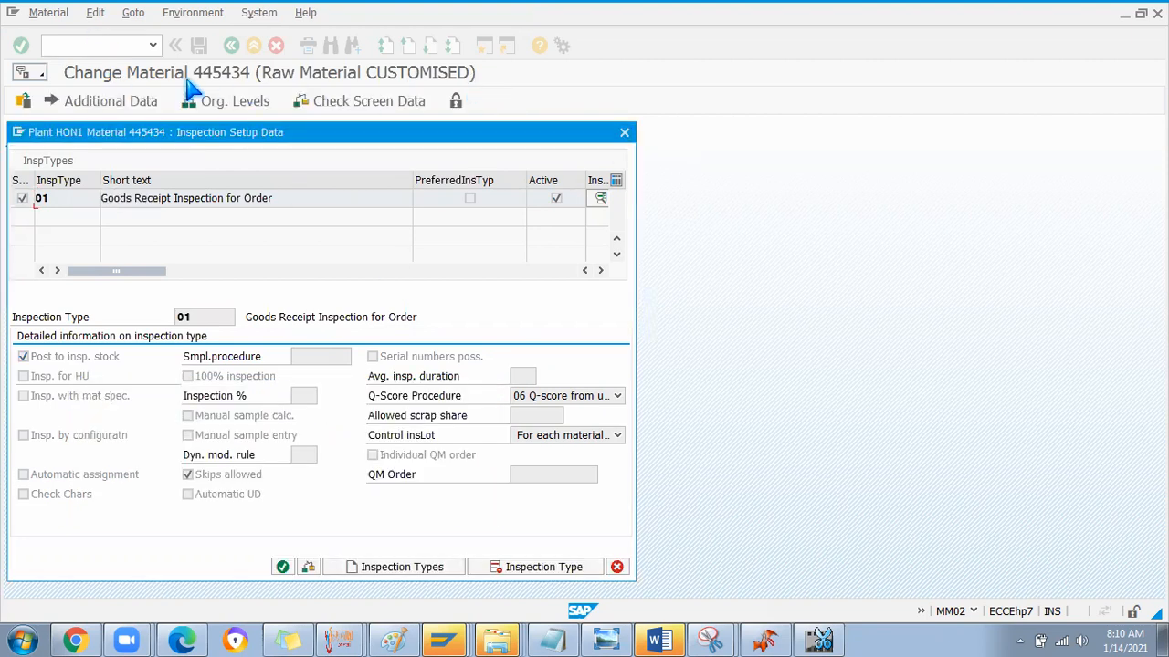
key("Return")
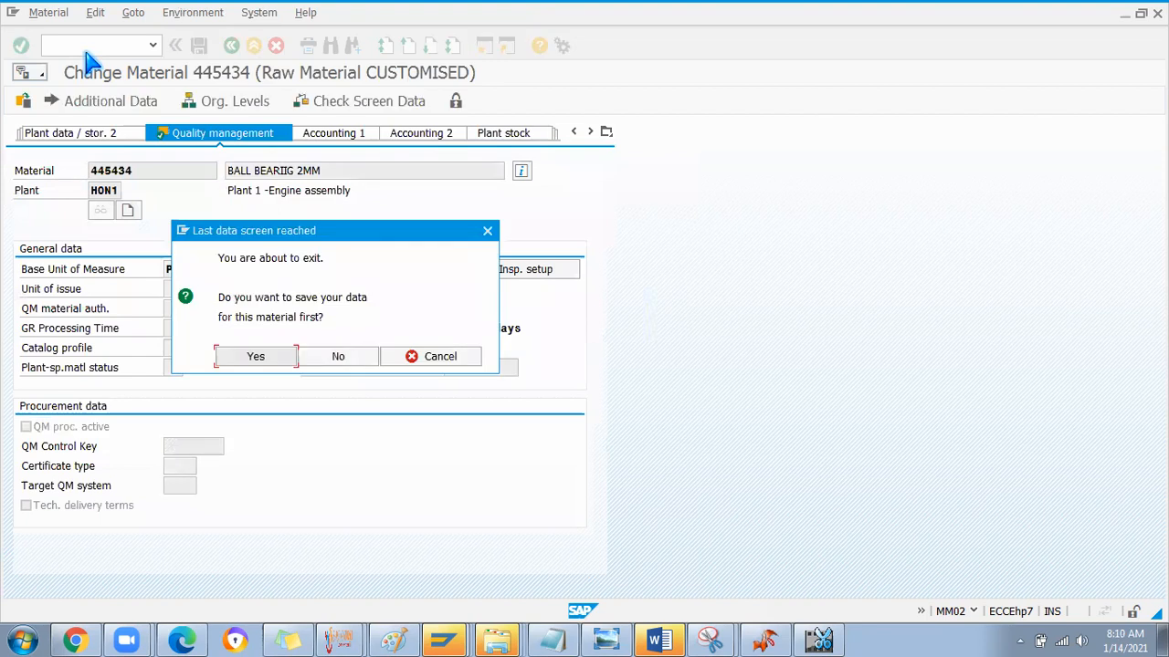
left_click(338, 356)
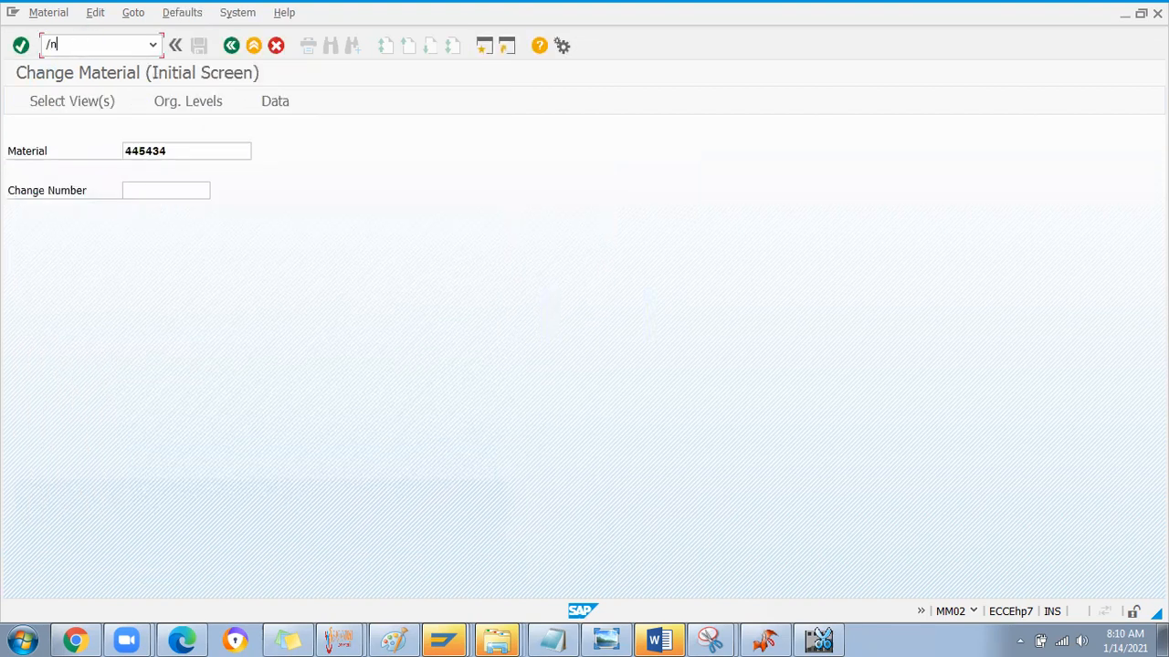
Step: Run transaction QA32 for all inspection lots created from 07.01.2021 to 14.01.2021 and open lot 3648
key("Return")
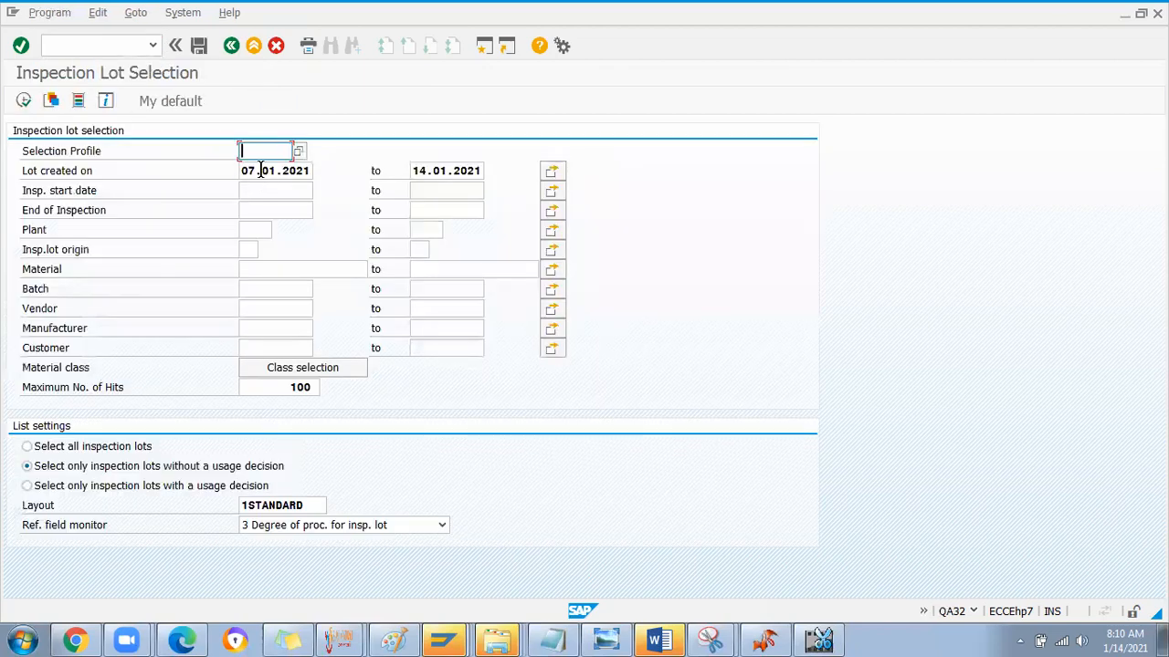
left_click(26, 446)
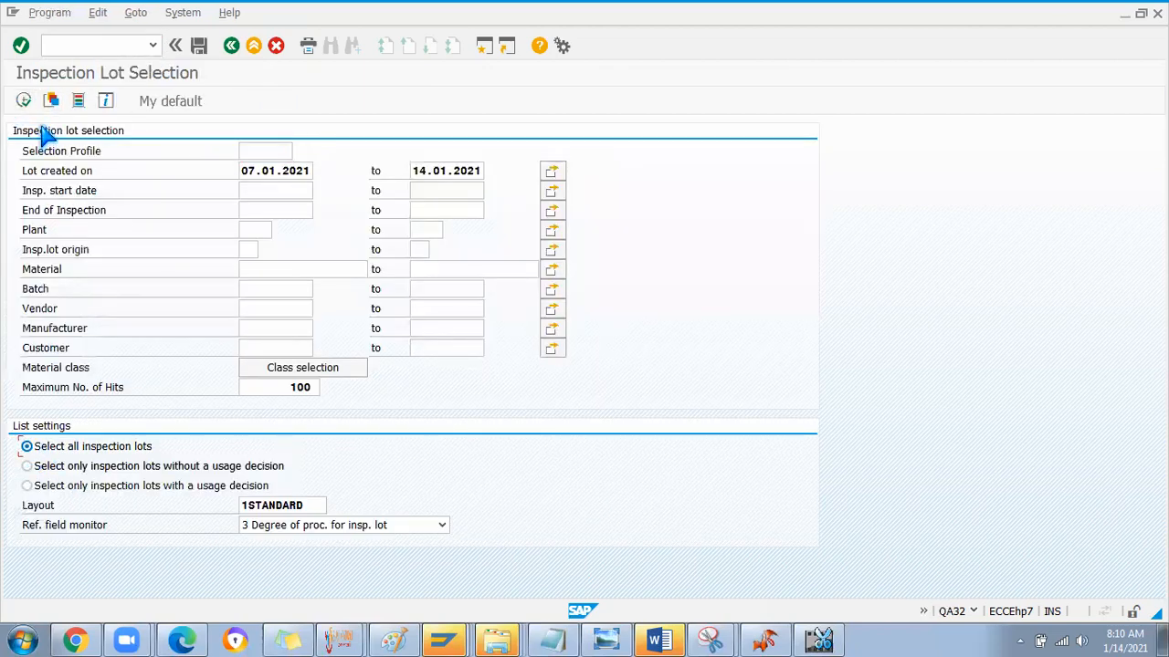
left_click(23, 101)
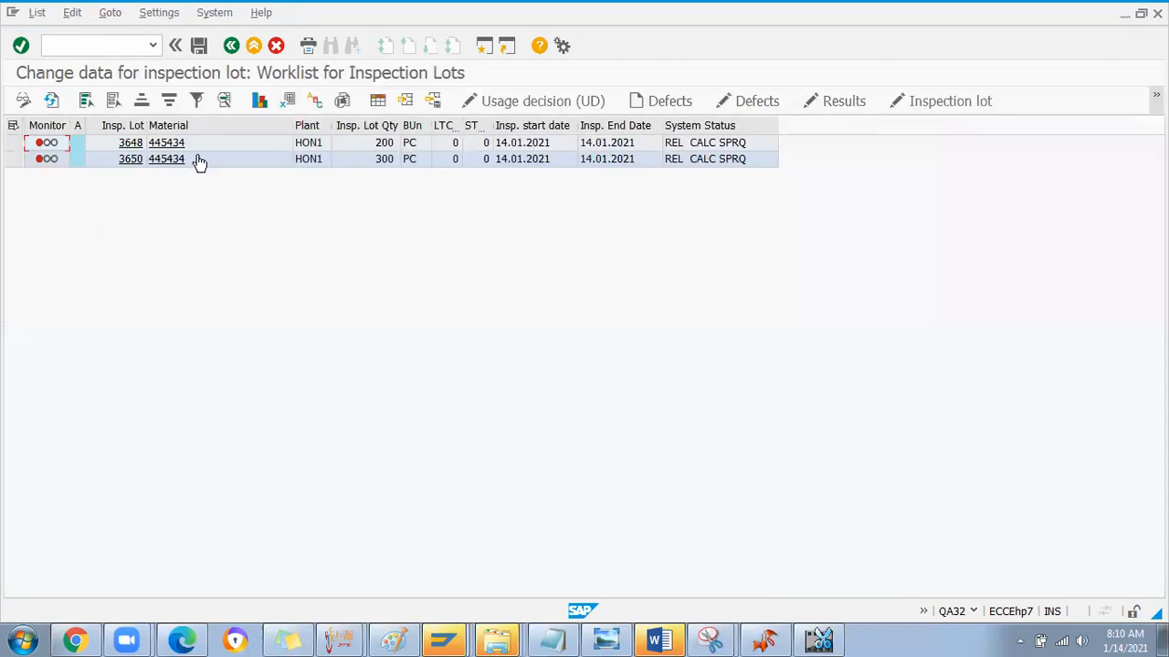
left_click(126, 143)
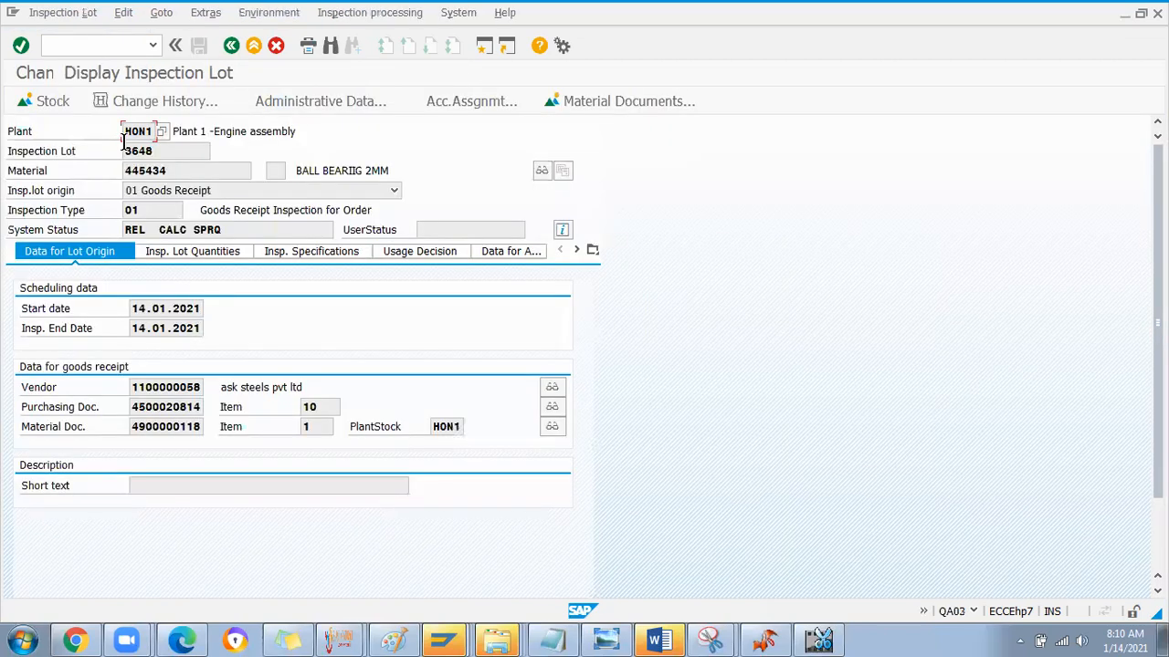
left_click(77, 18)
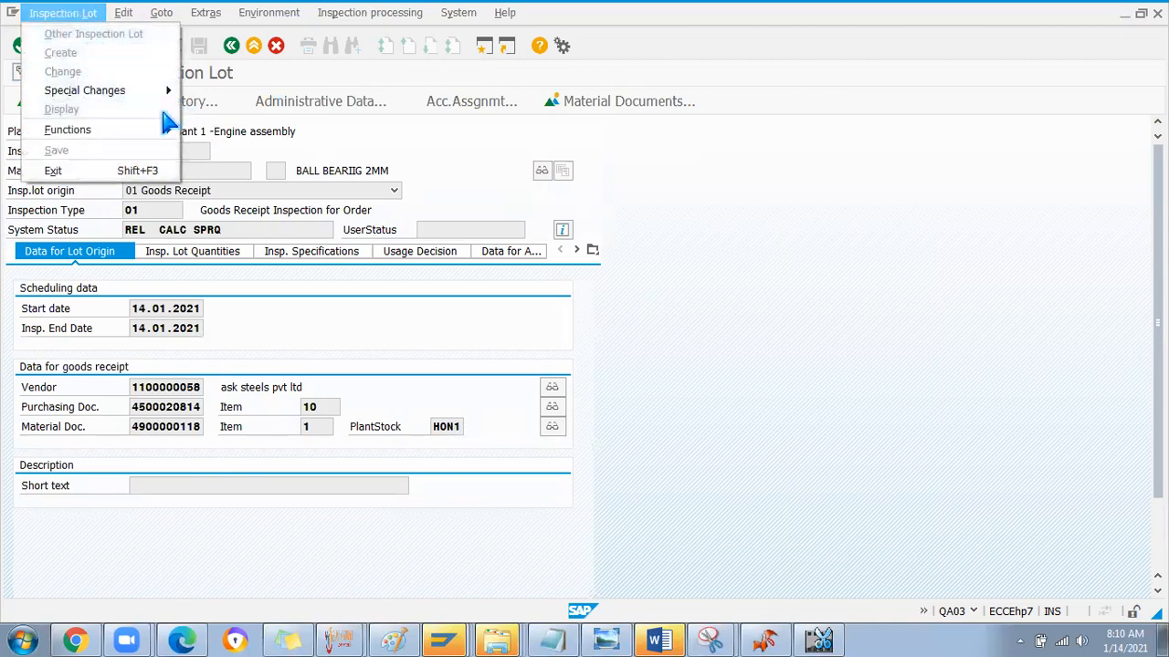
mouse_move(163, 13)
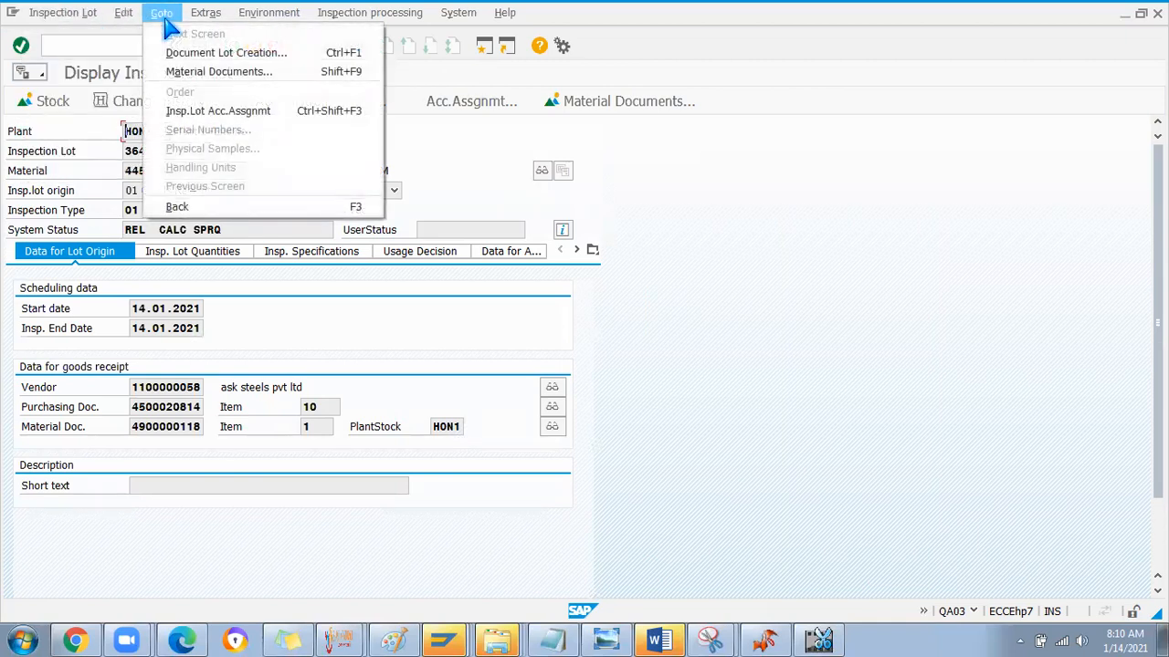
left_click(439, 151)
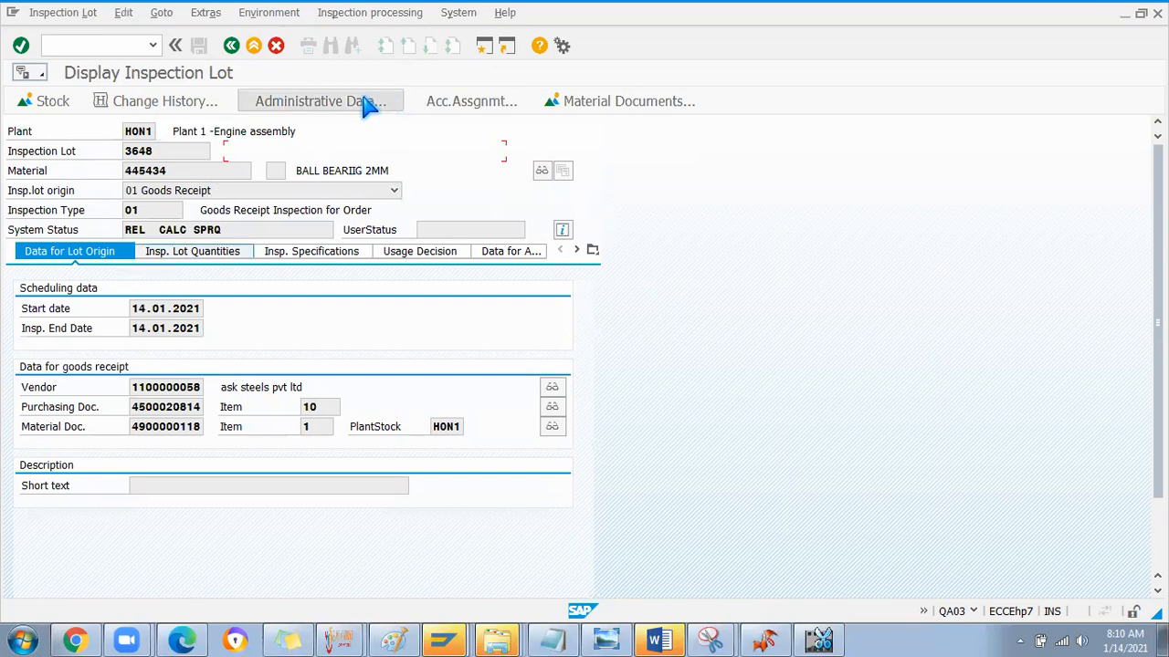
left_click(262, 14)
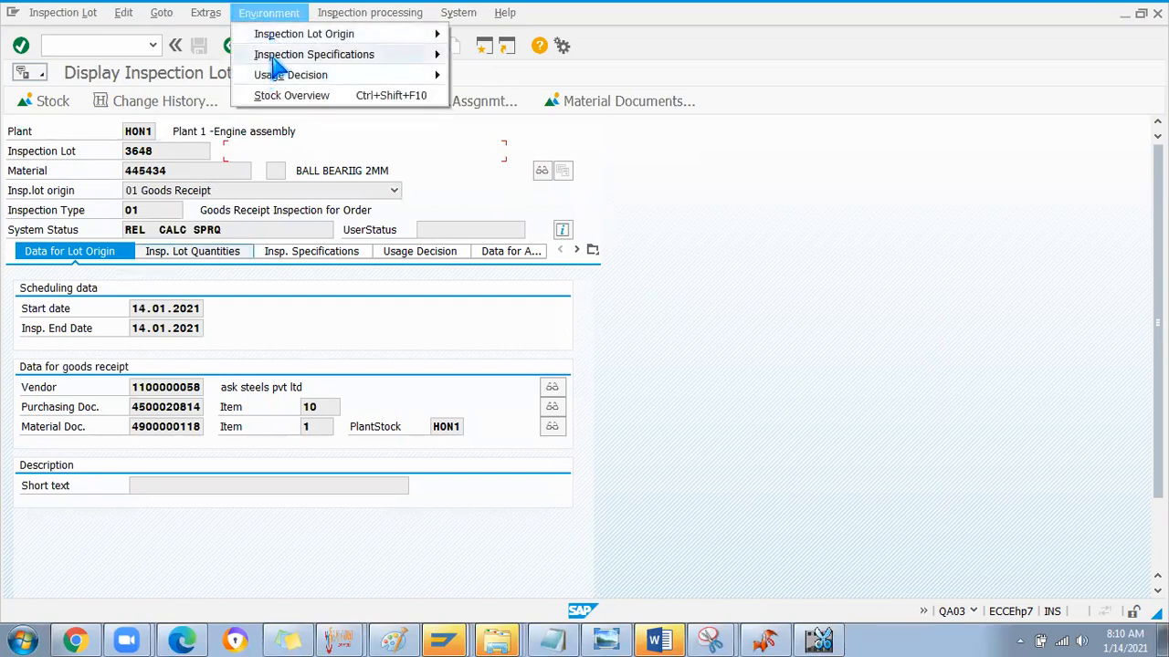
mouse_move(269, 52)
left_click(157, 22)
left_click(159, 14)
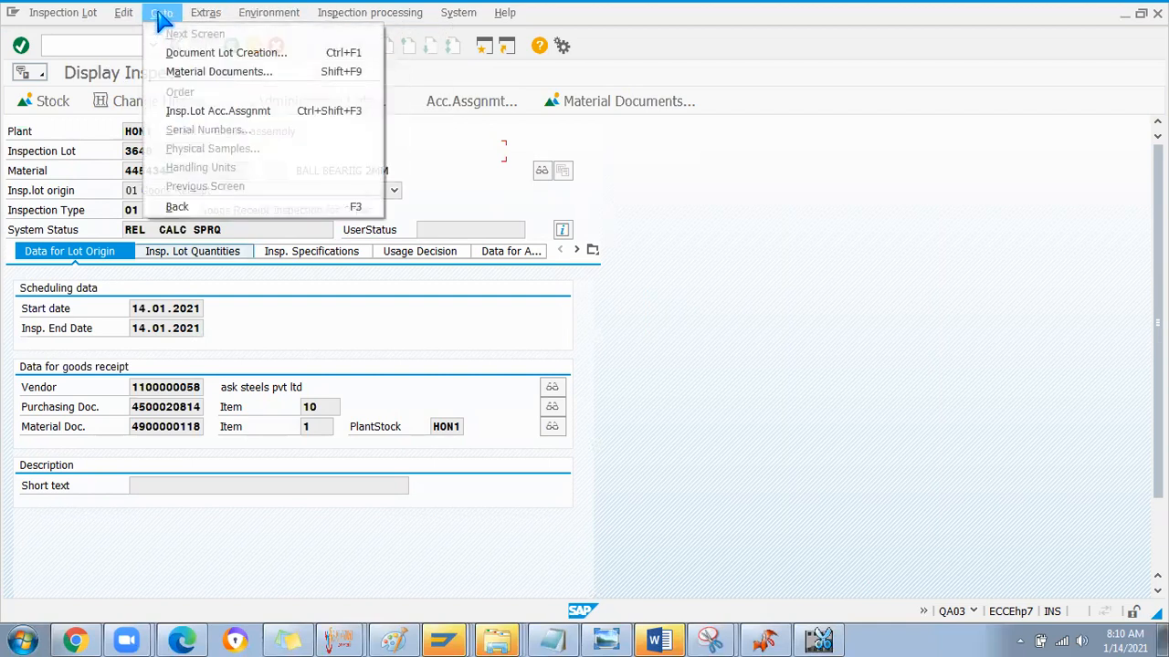
Step: List the materials of plant HON1 with transaction MM60 and select material 445449
left_click(86, 47)
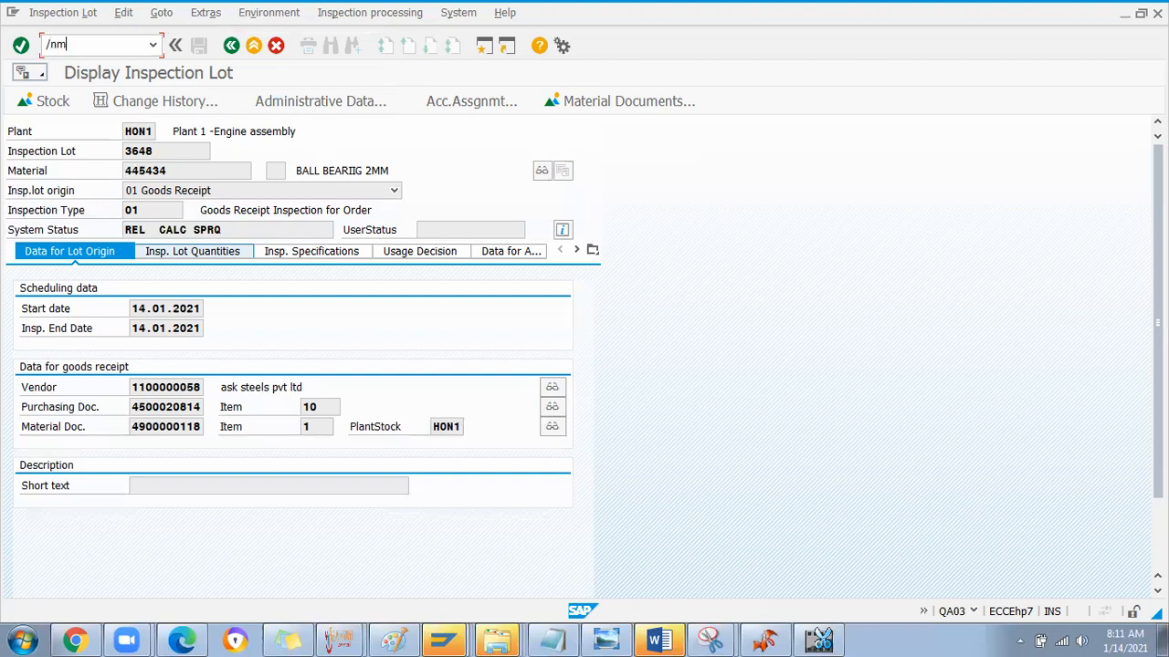
type("/nmm60")
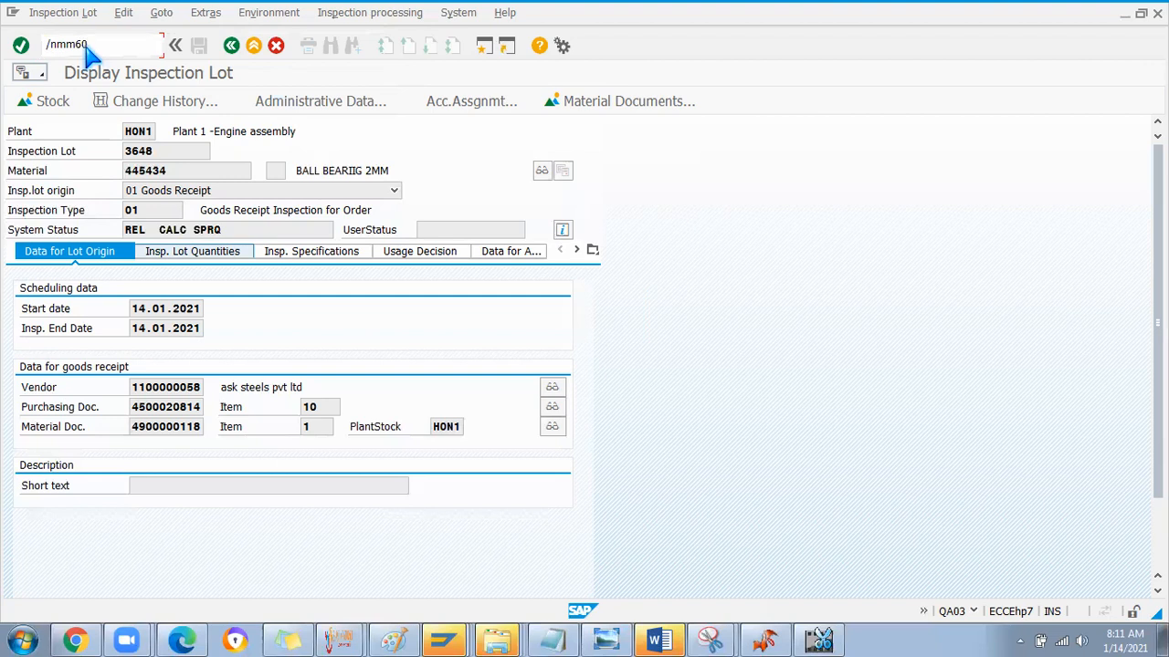
key("Return")
key("Delete")
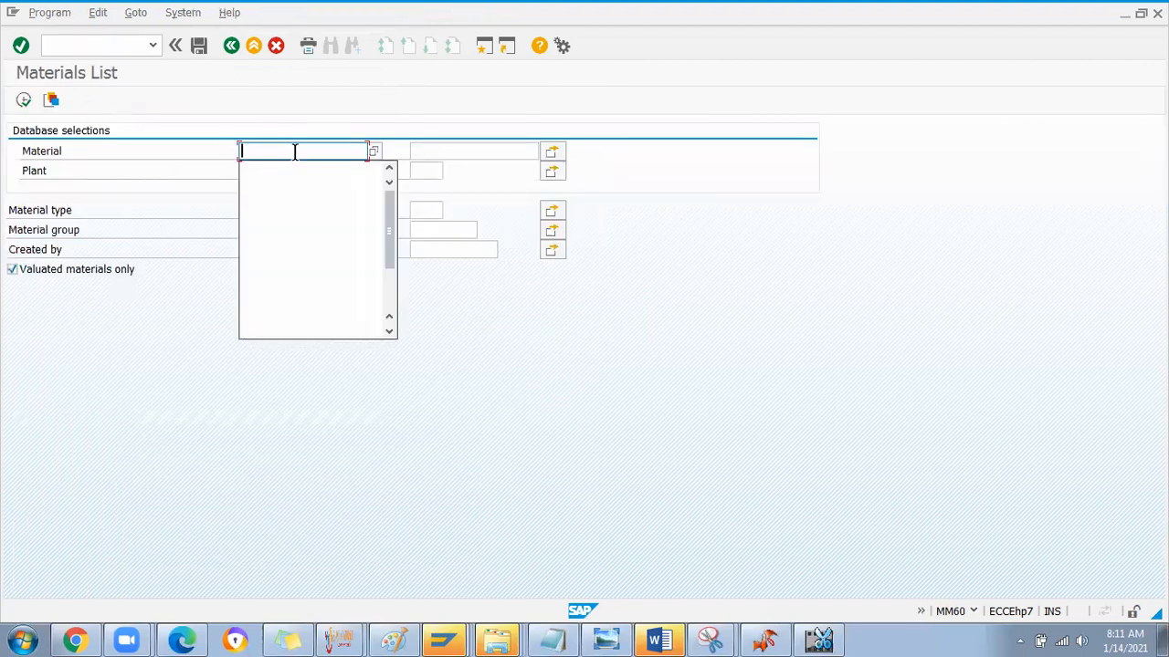
left_click(248, 175)
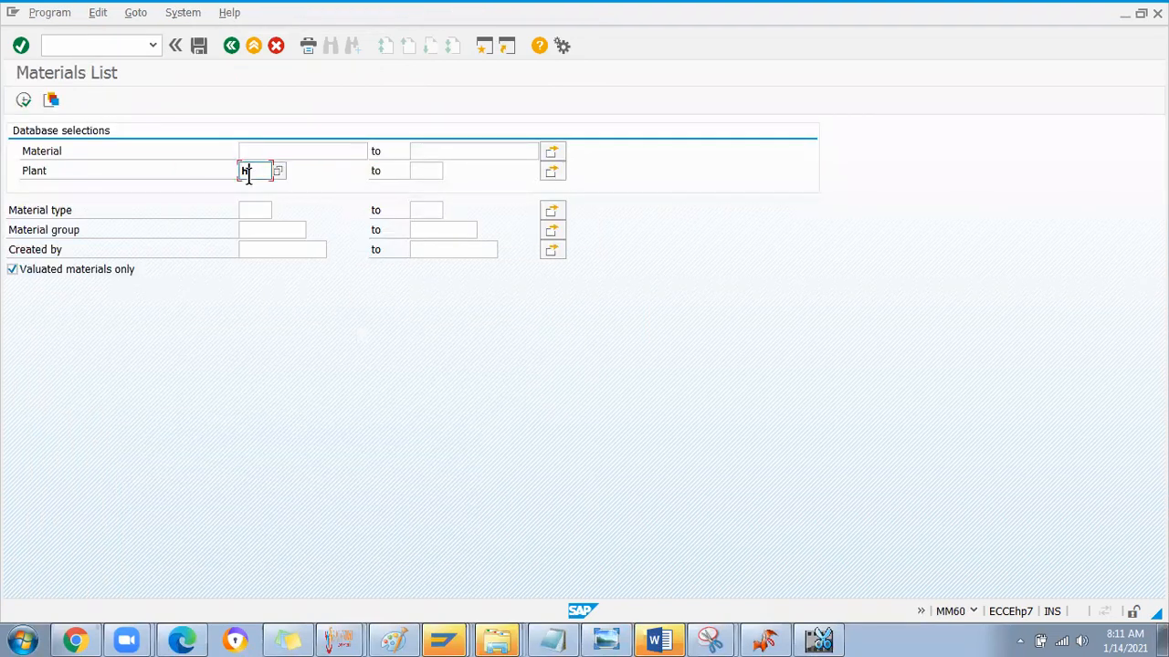
type("hon1")
key("Return")
key("F8")
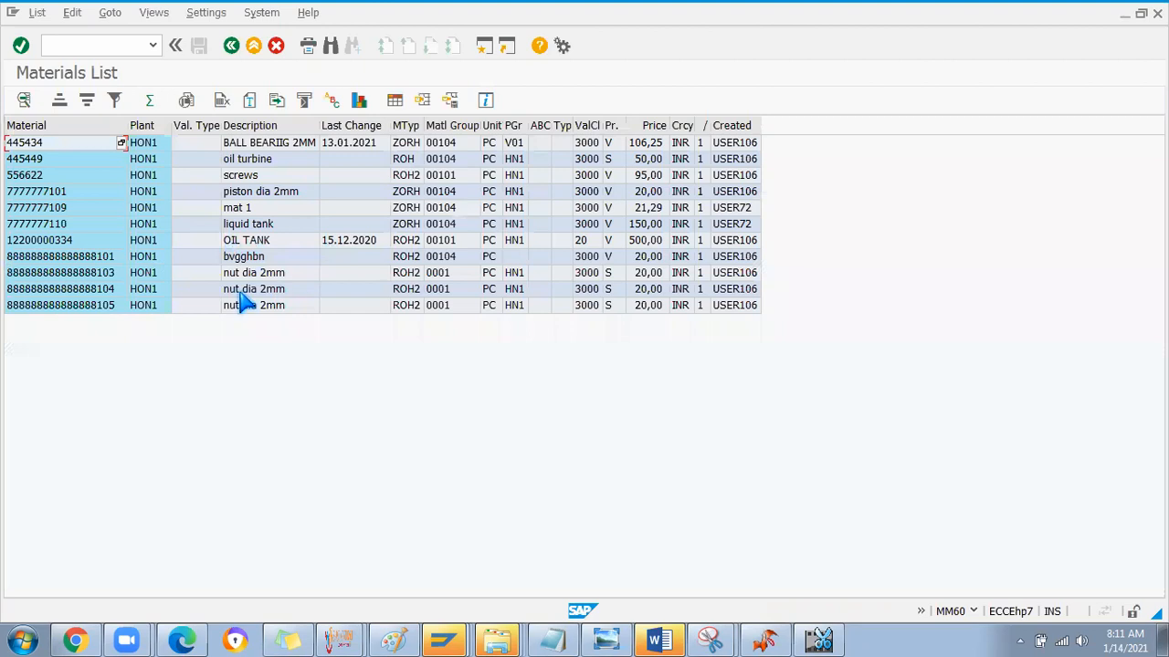
left_click(52, 162)
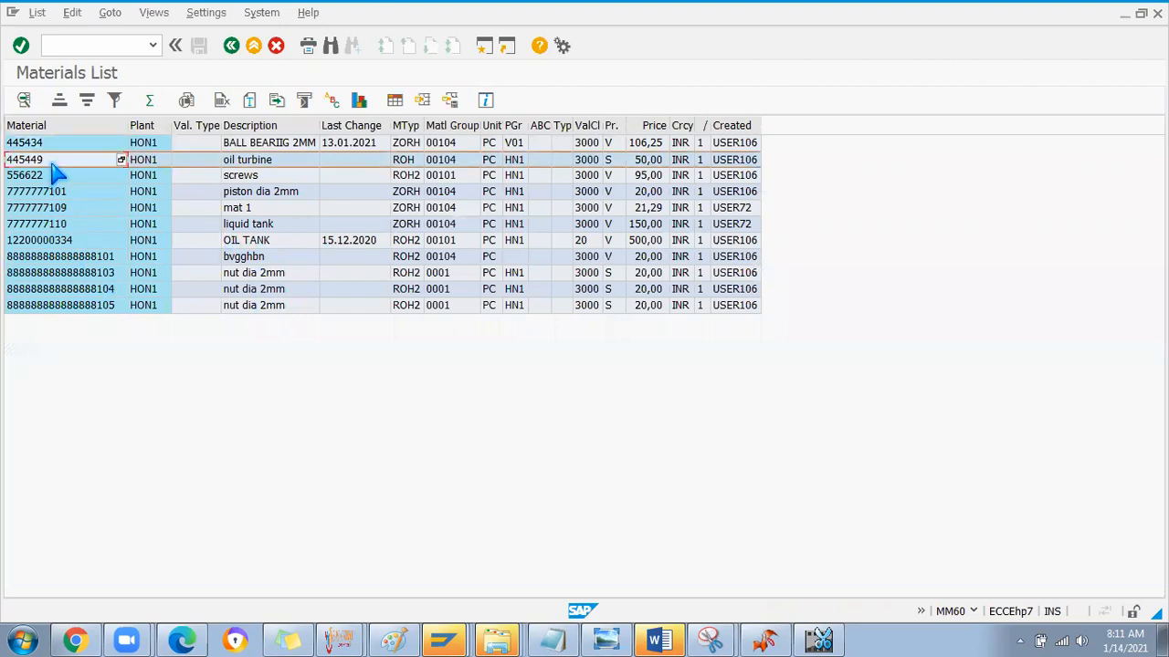
Step: Open transaction ME2N and search for purchasing documents for material 445449 in plant HON1
left_click(91, 45)
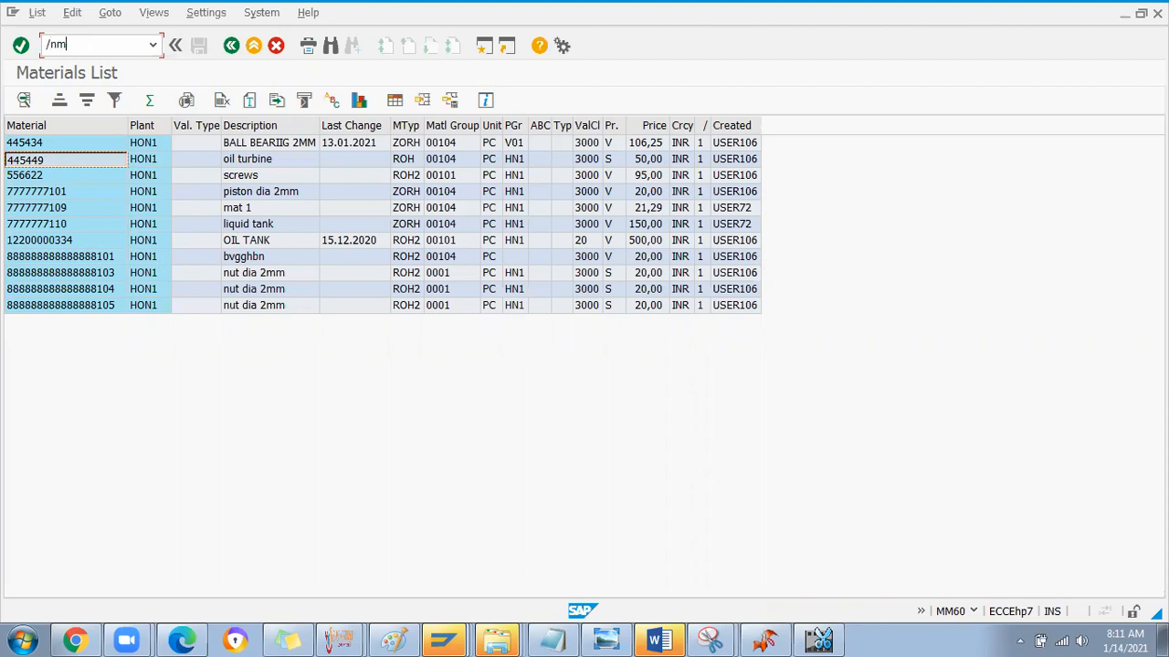
key("Return")
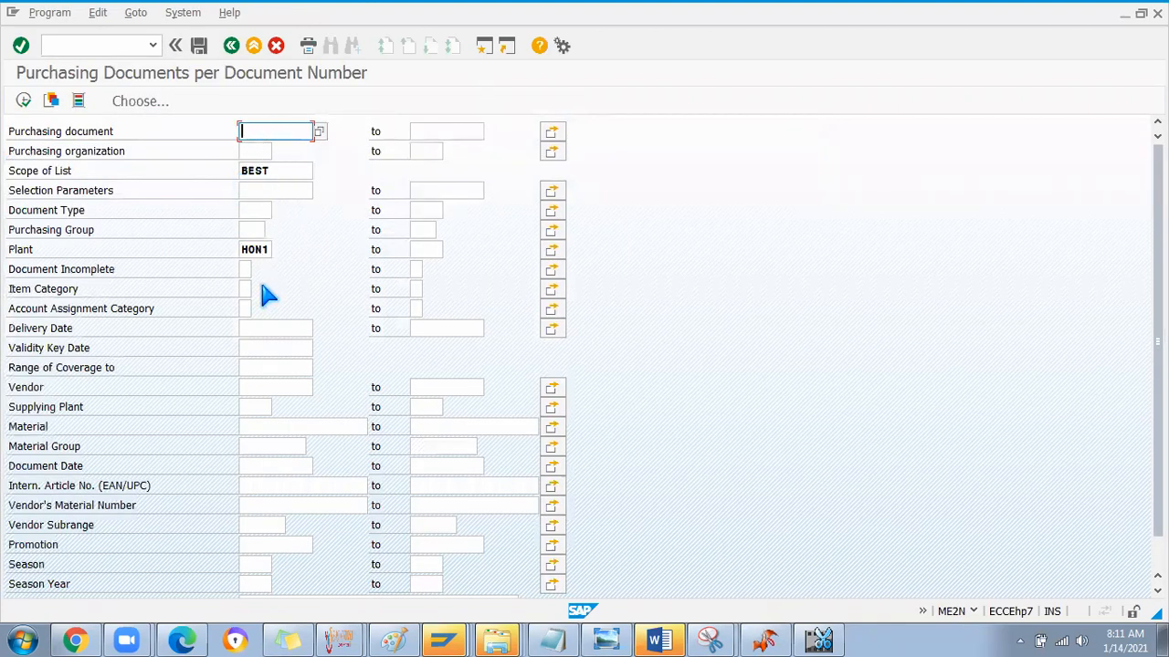
left_click(261, 427)
type("445449")
left_click(25, 101)
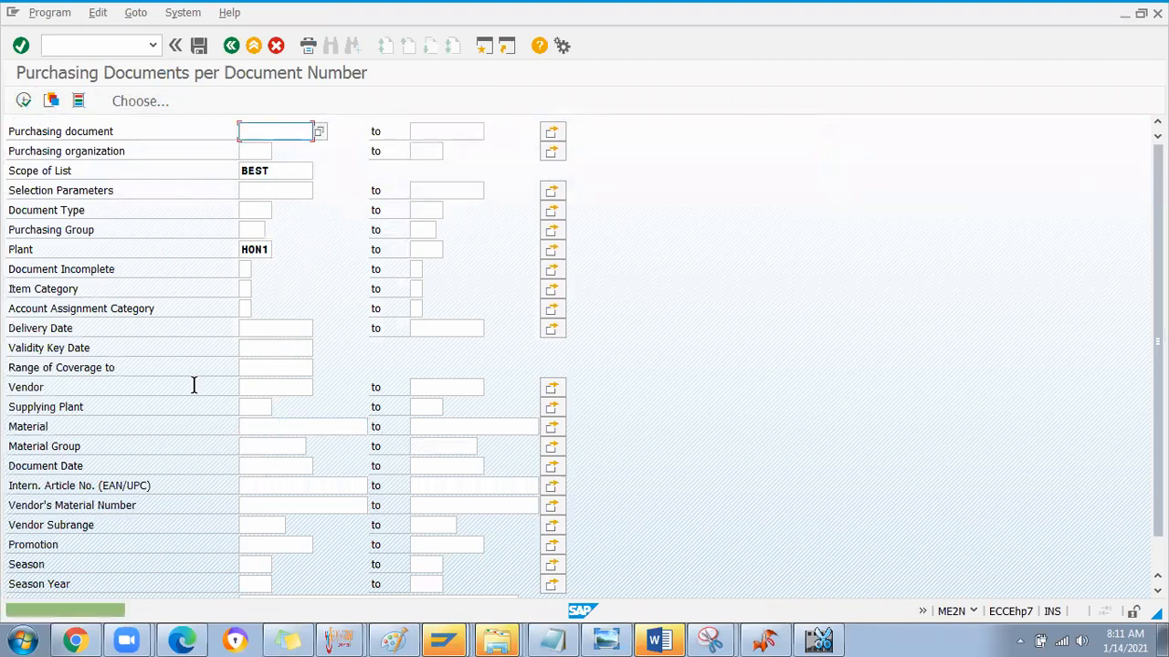
Step: List plant HON1's purchasing documents with document dates from 23.12.2020 to 01.01.2021
left_click(265, 387)
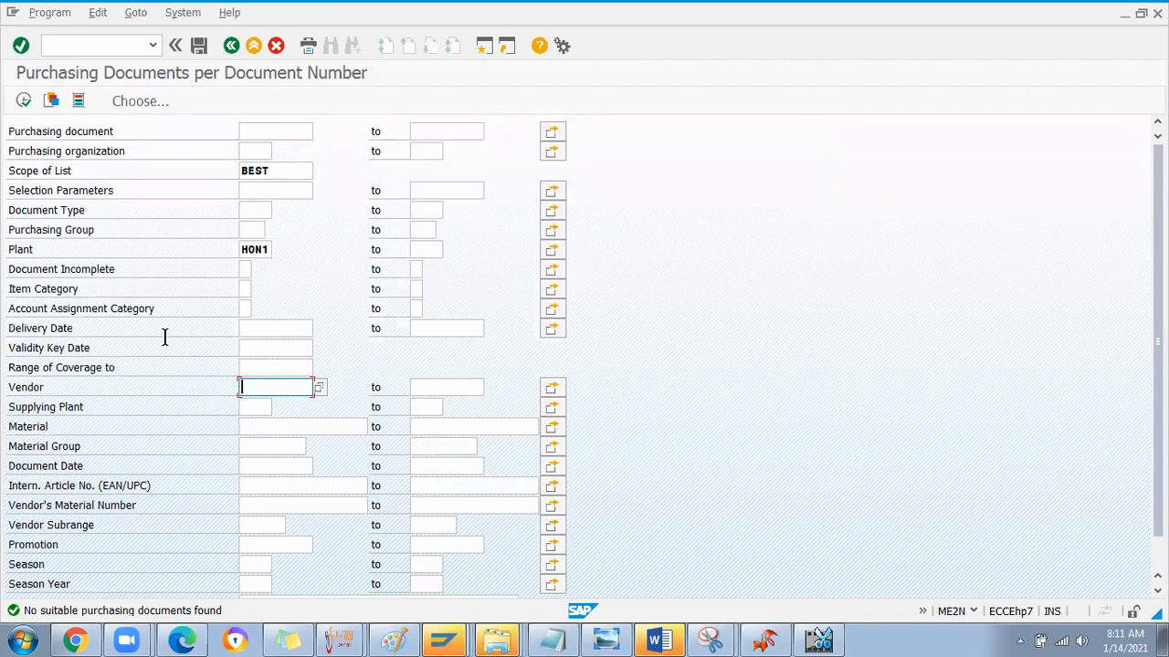
left_click(267, 464)
left_click(318, 467)
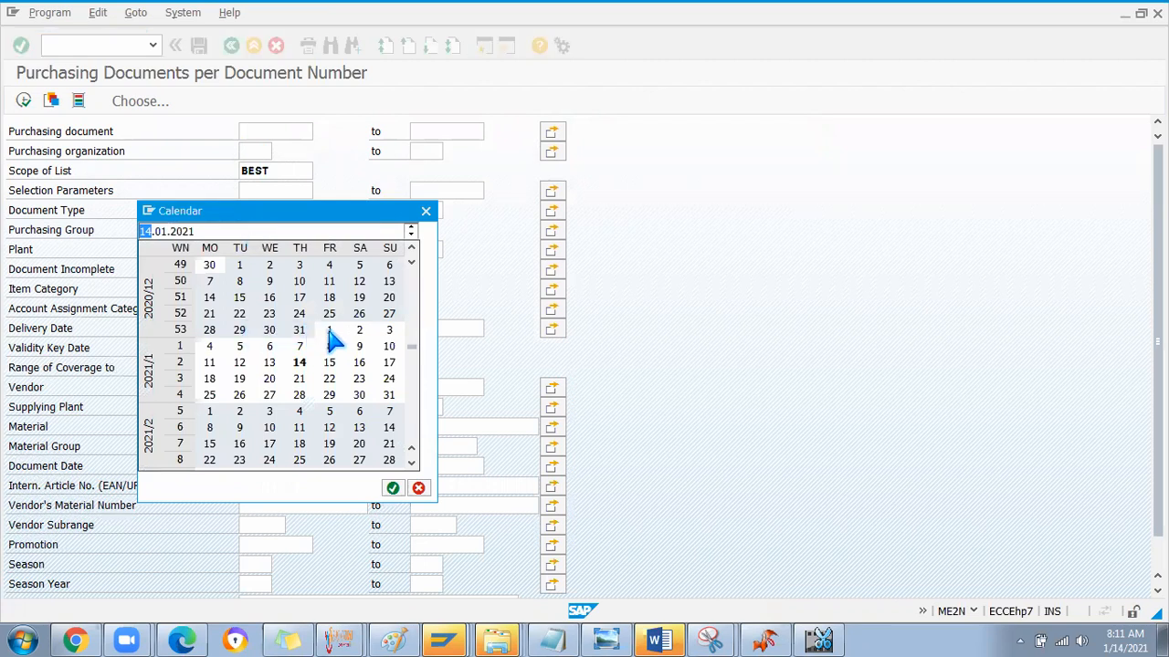
left_click(274, 319)
left_click(393, 487)
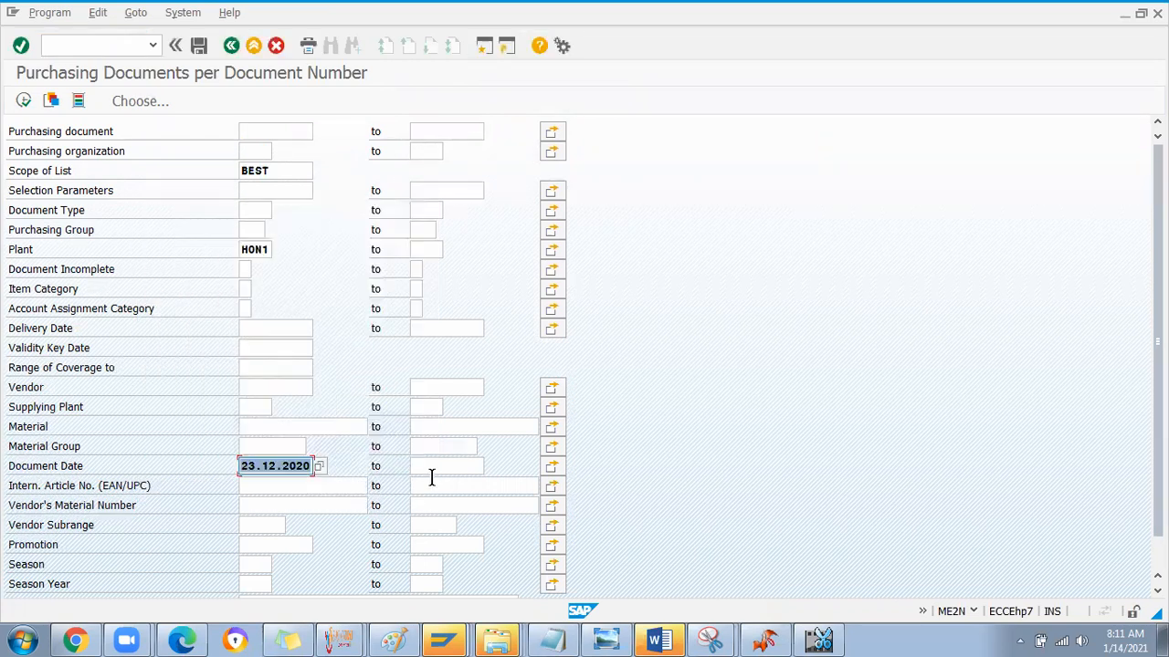
left_click(461, 467)
left_click(484, 467)
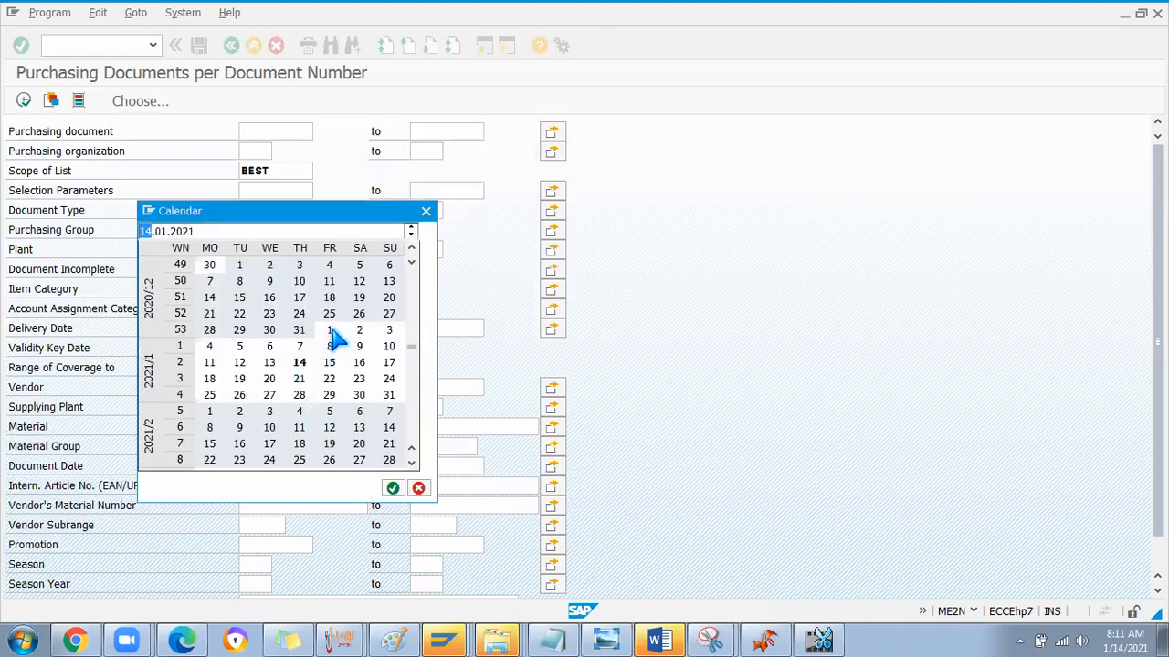
double_click(329, 331)
left_click(25, 100)
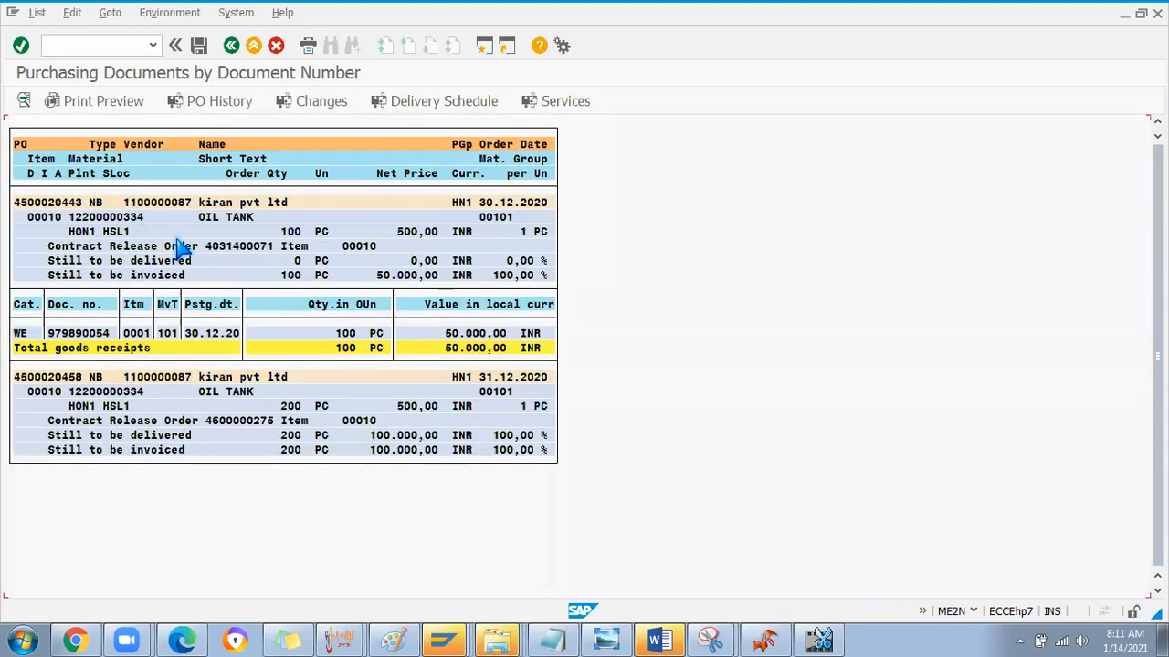
Step: Open the OIL TANK purchase order dated 30.12.2020 and select its purchasing document number
double_click(67, 204)
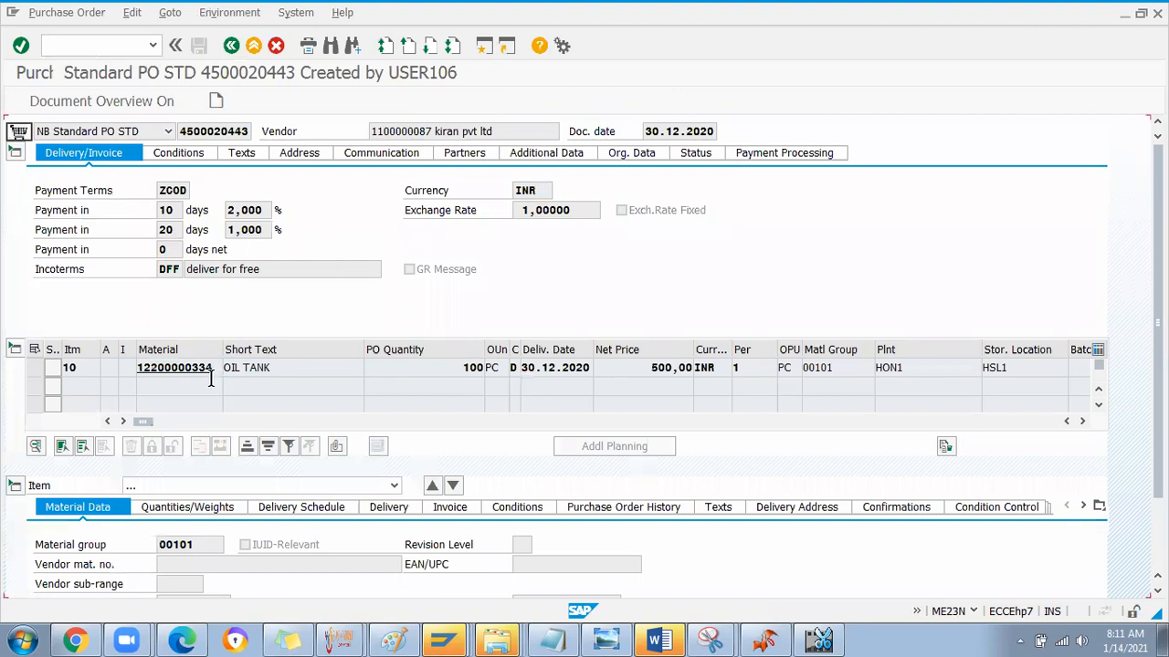
left_click(239, 368)
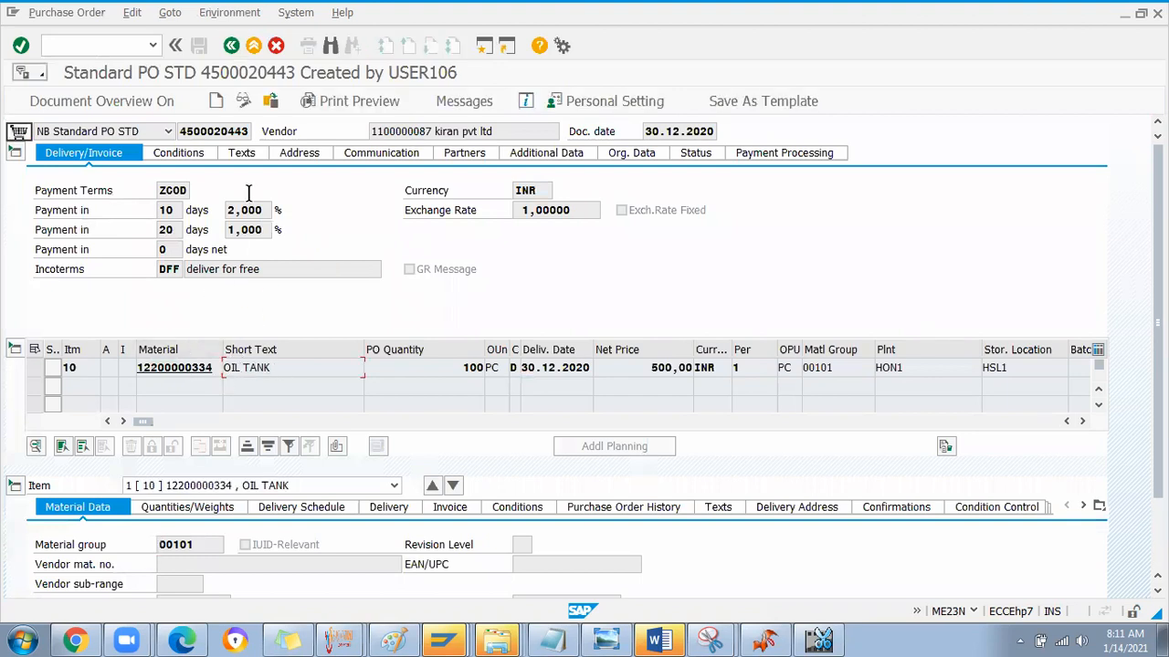
left_click_drag(181, 128, 242, 128)
left_click(256, 241)
left_click_drag(180, 133, 249, 132)
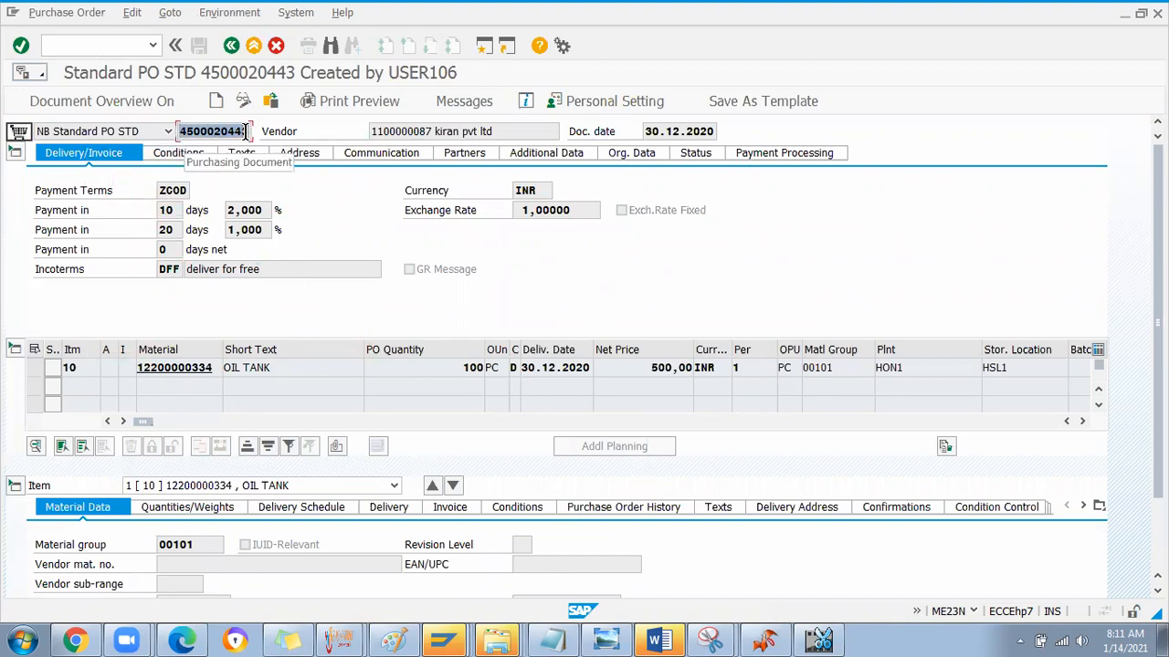
Step: Copy the OIL TANK purchase order's number and create a new purchase order in ME21N with that document as the item's reference
key("ctrl+c")
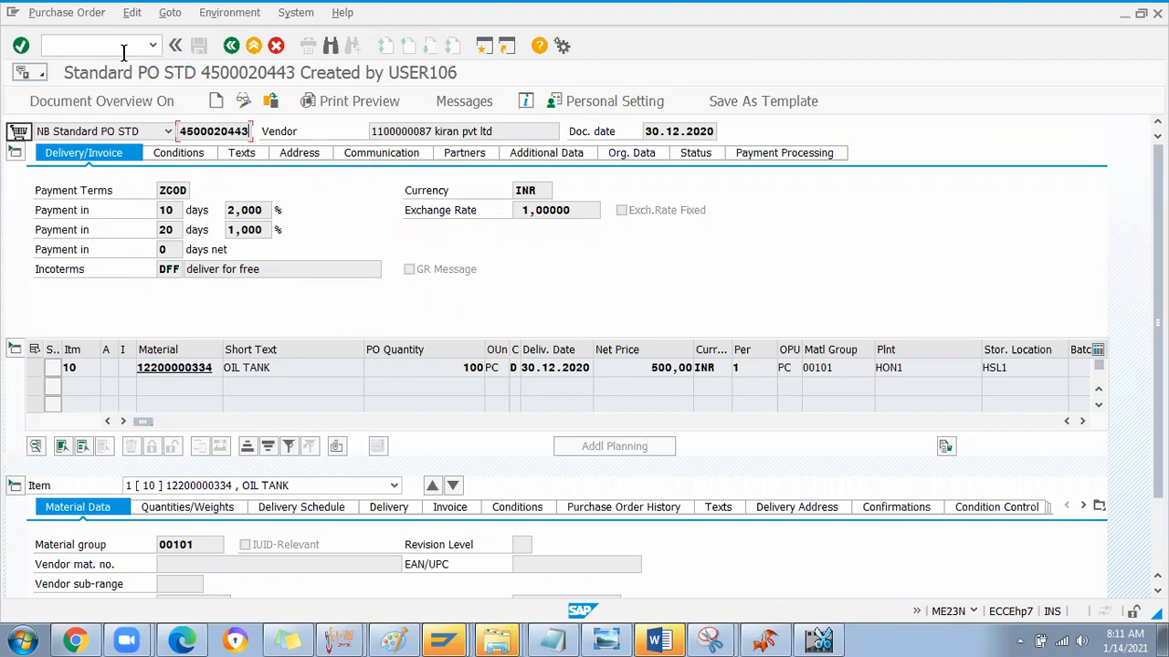
type("/nme21n")
key("Return")
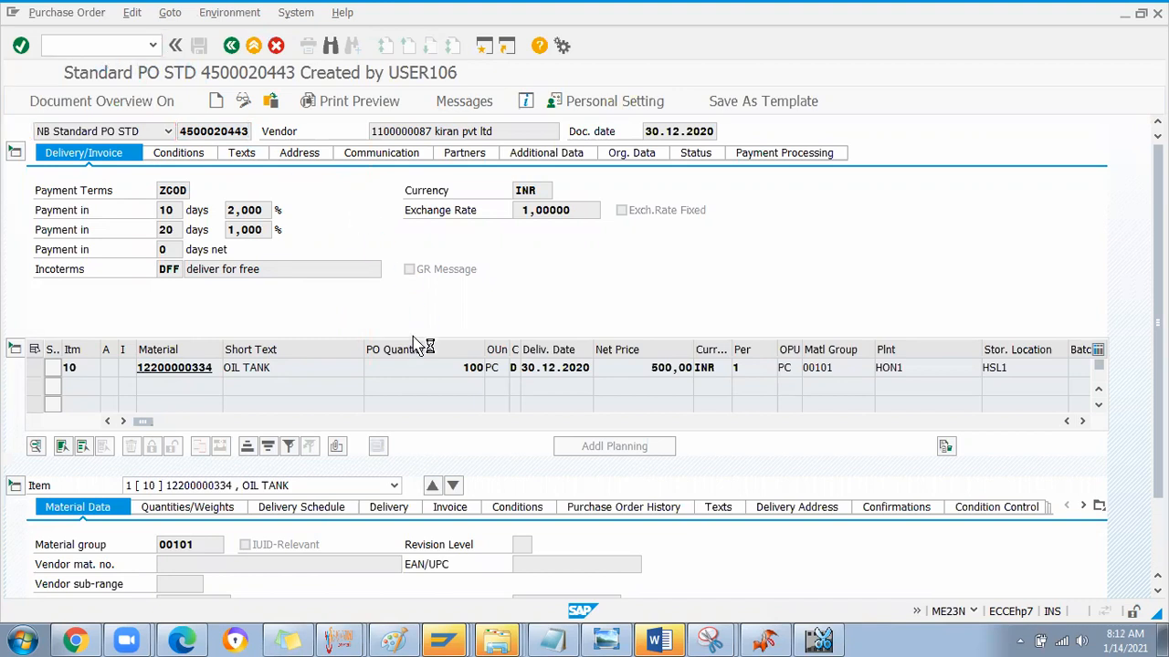
left_click_drag(261, 517, 738, 509)
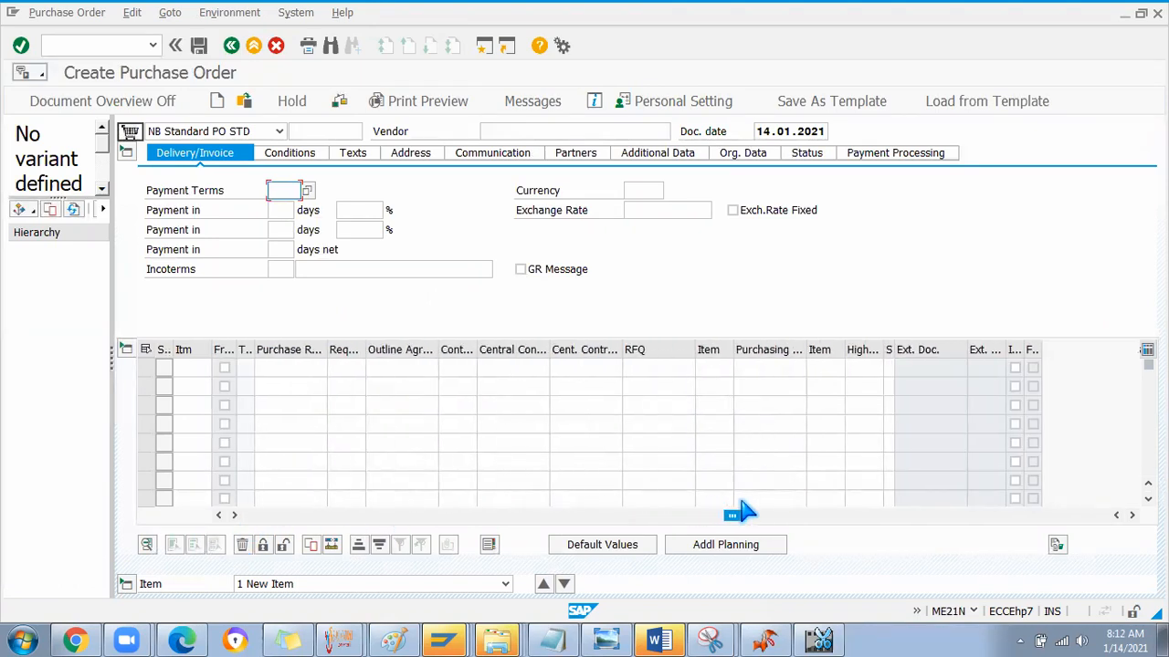
left_click(748, 370)
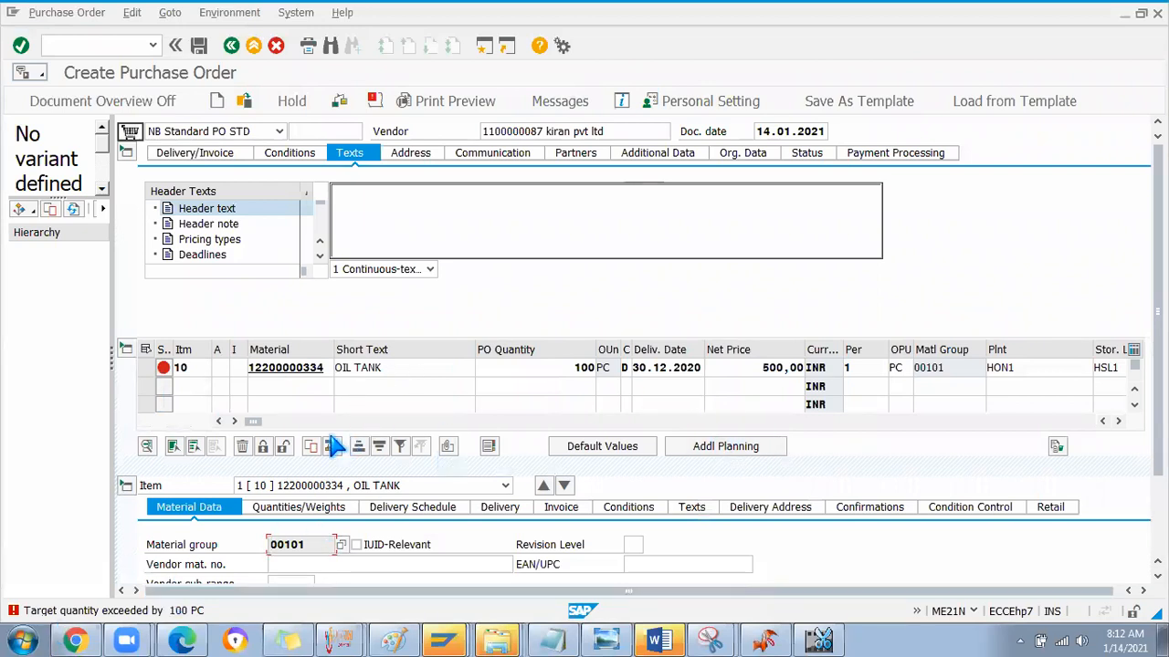
Step: Inspect item 10's outline agreement assignment and read the details of the target quantity message
left_click_drag(260, 424, 579, 459)
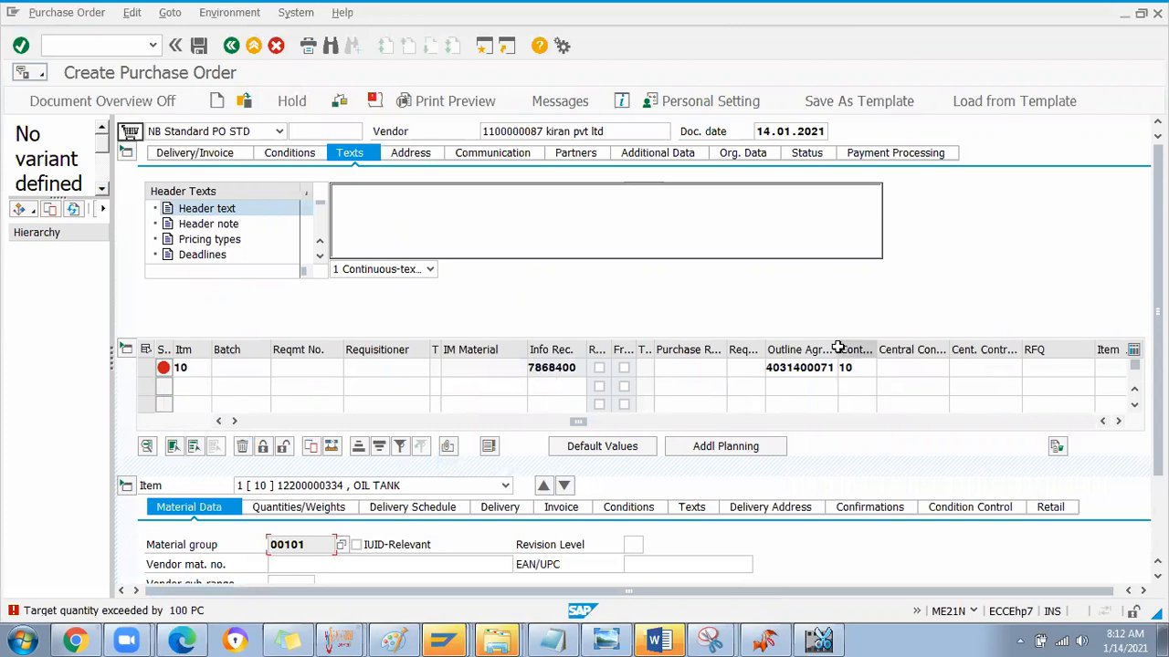
left_click_drag(833, 348, 858, 348)
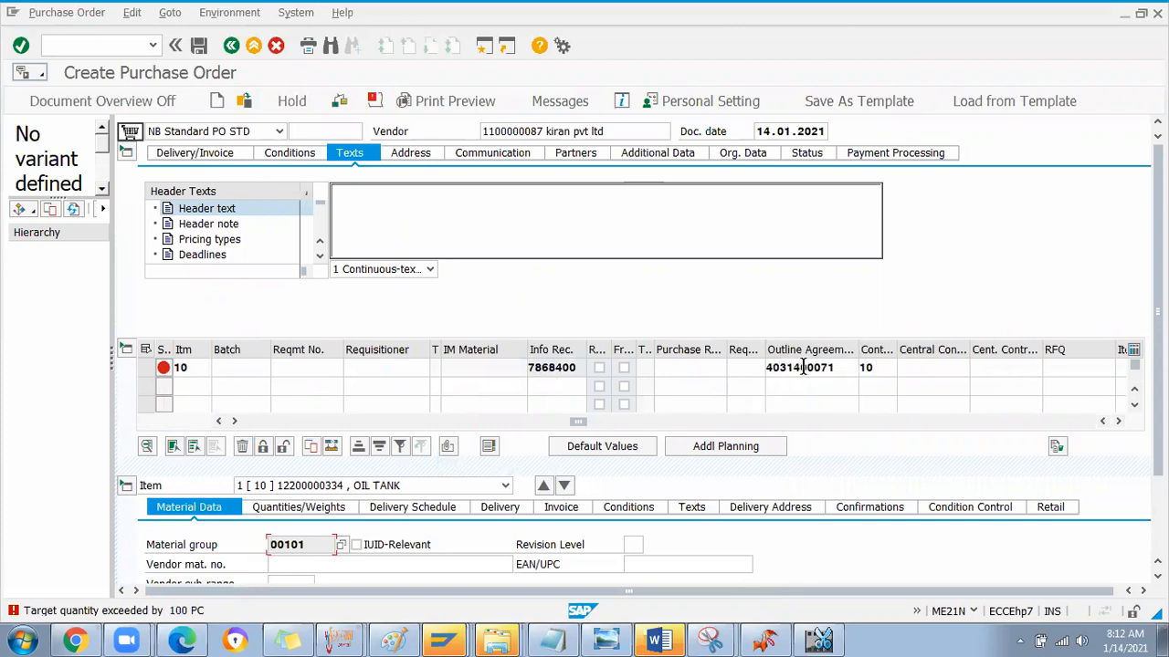
left_click(27, 607)
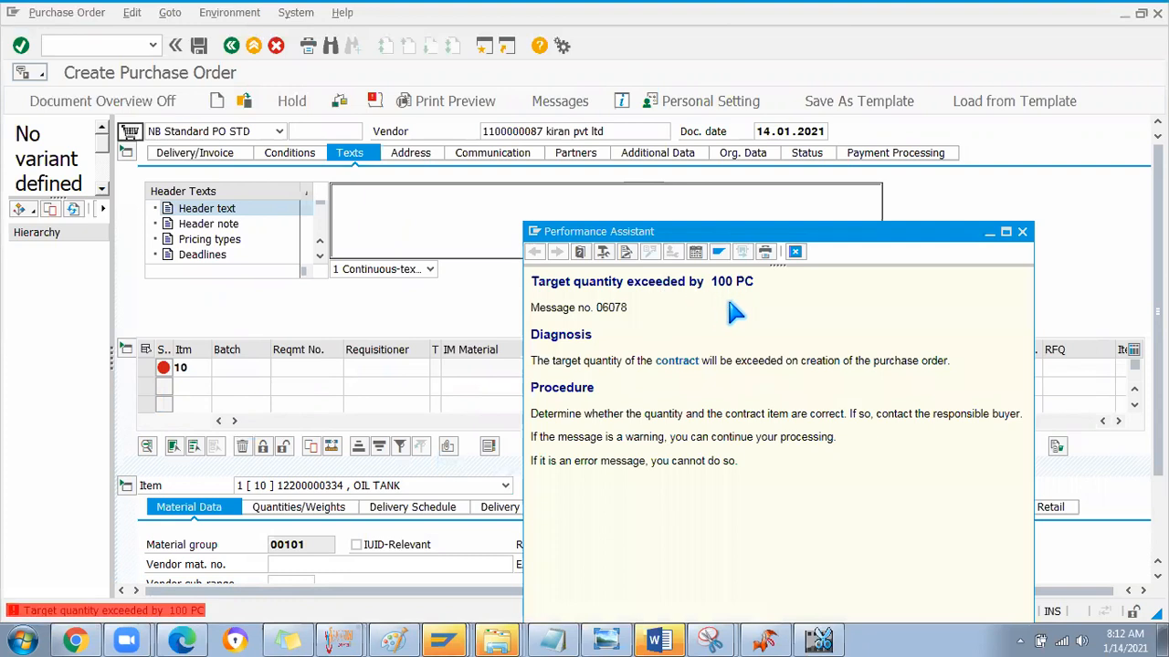
left_click(1021, 233)
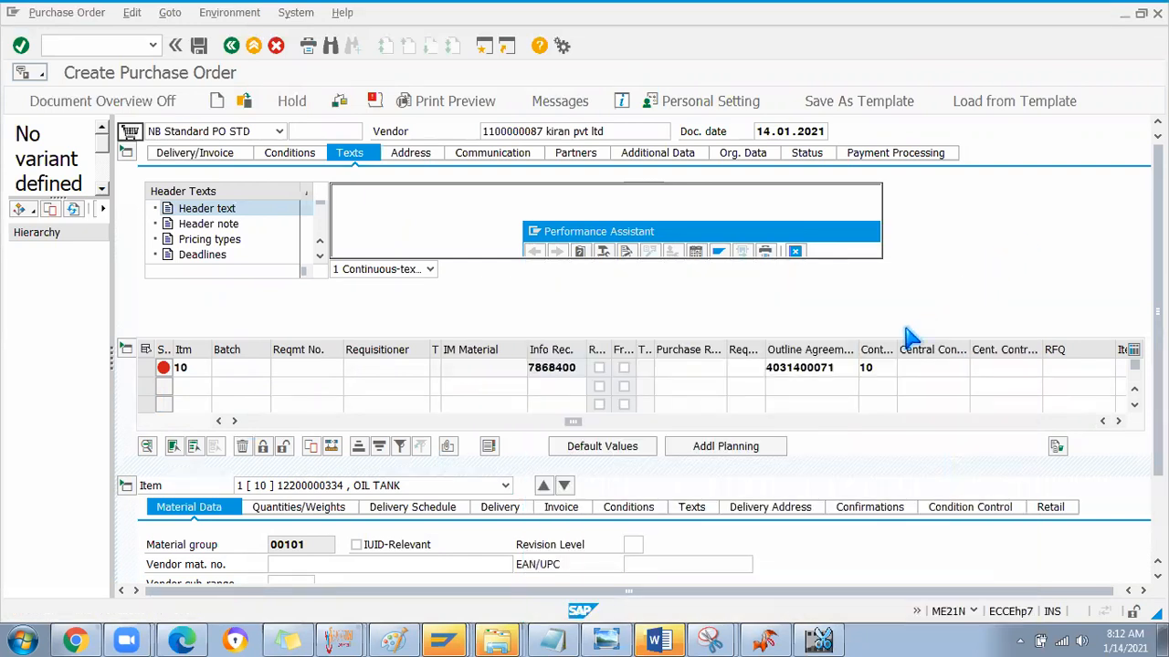
Step: Clear the outline agreement number and its contract item from purchase order item 10
left_click(842, 367)
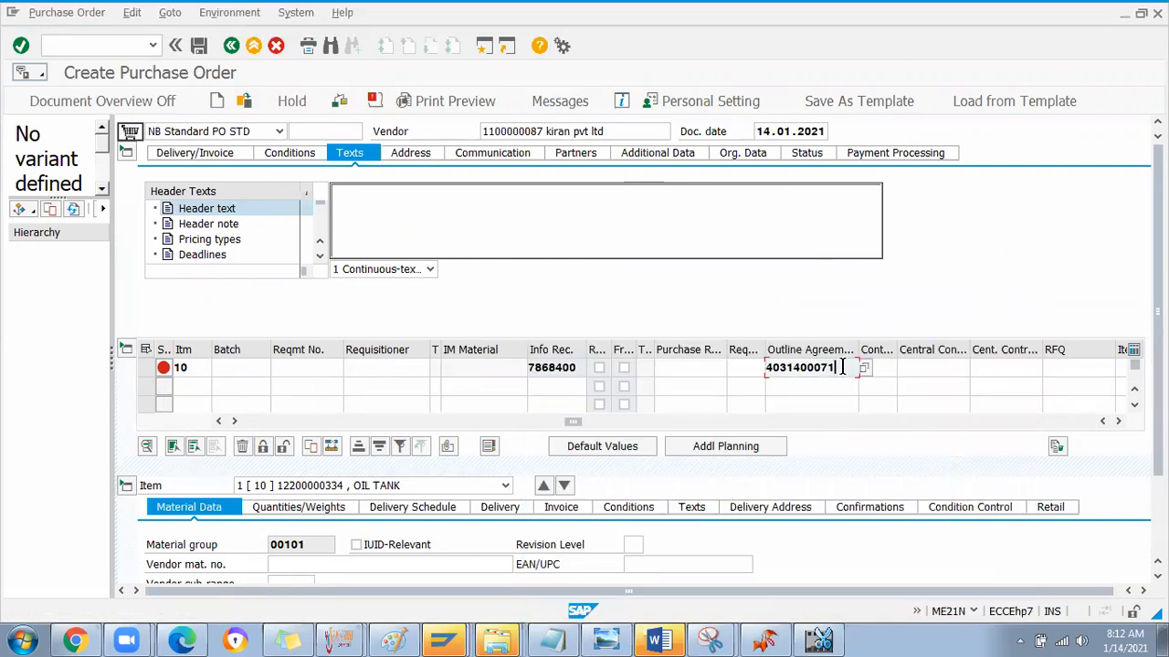
left_click(883, 367)
type("10")
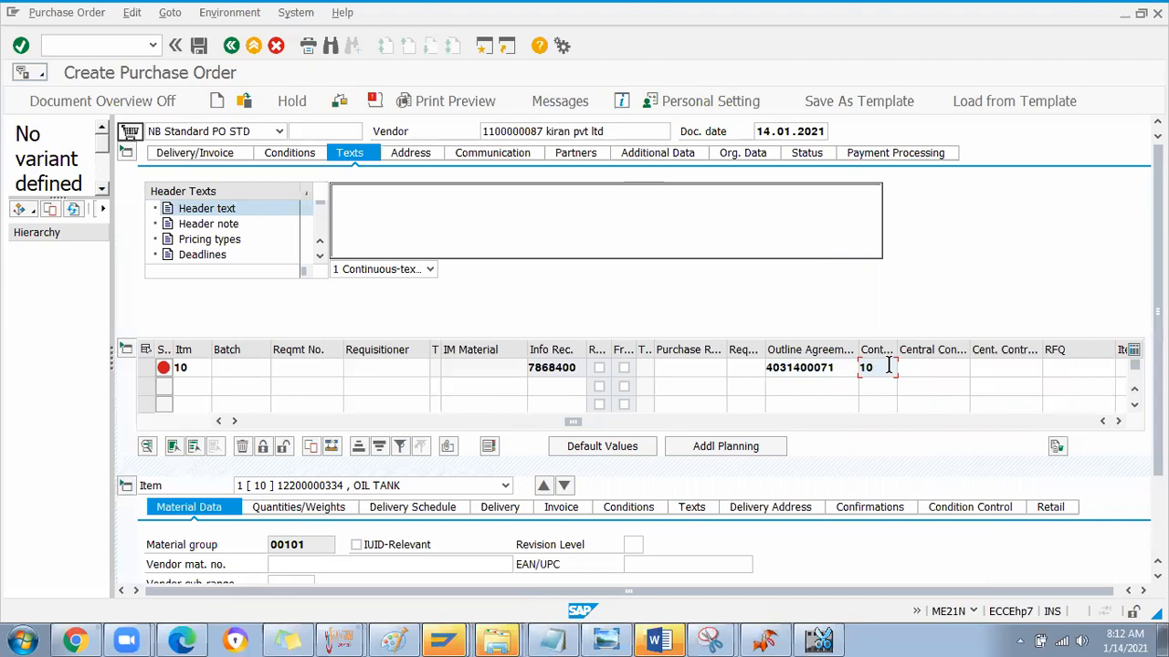
left_click(835, 373)
left_click_drag(836, 367, 673, 366)
key("BackSpace")
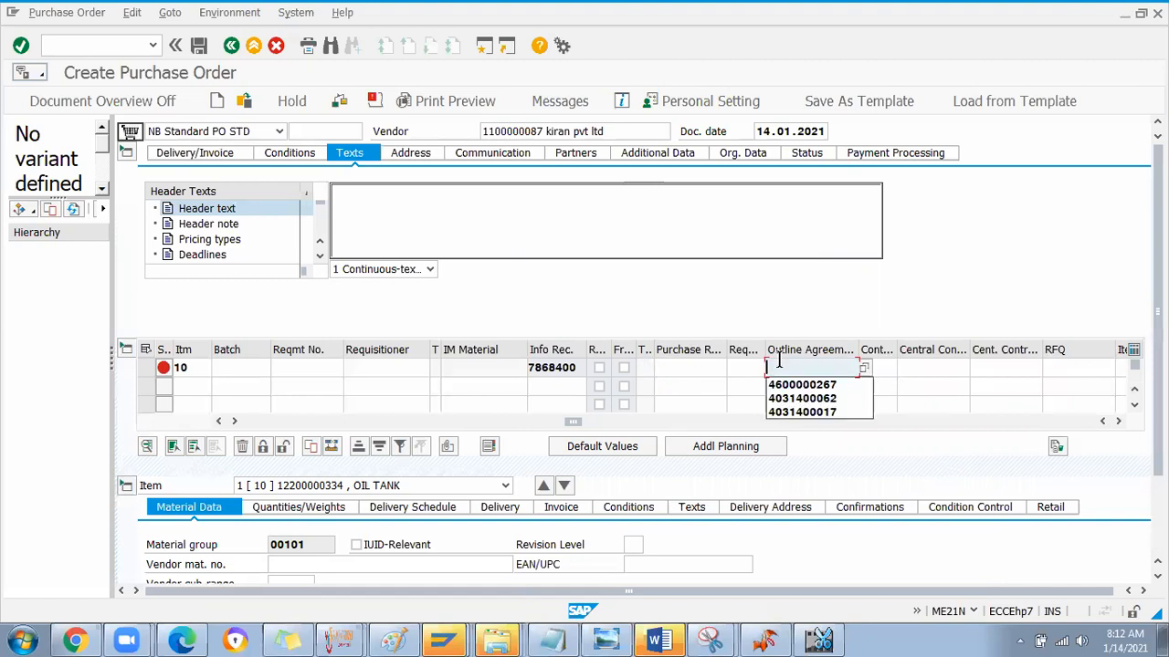
left_click(882, 365)
type("10")
key("Return")
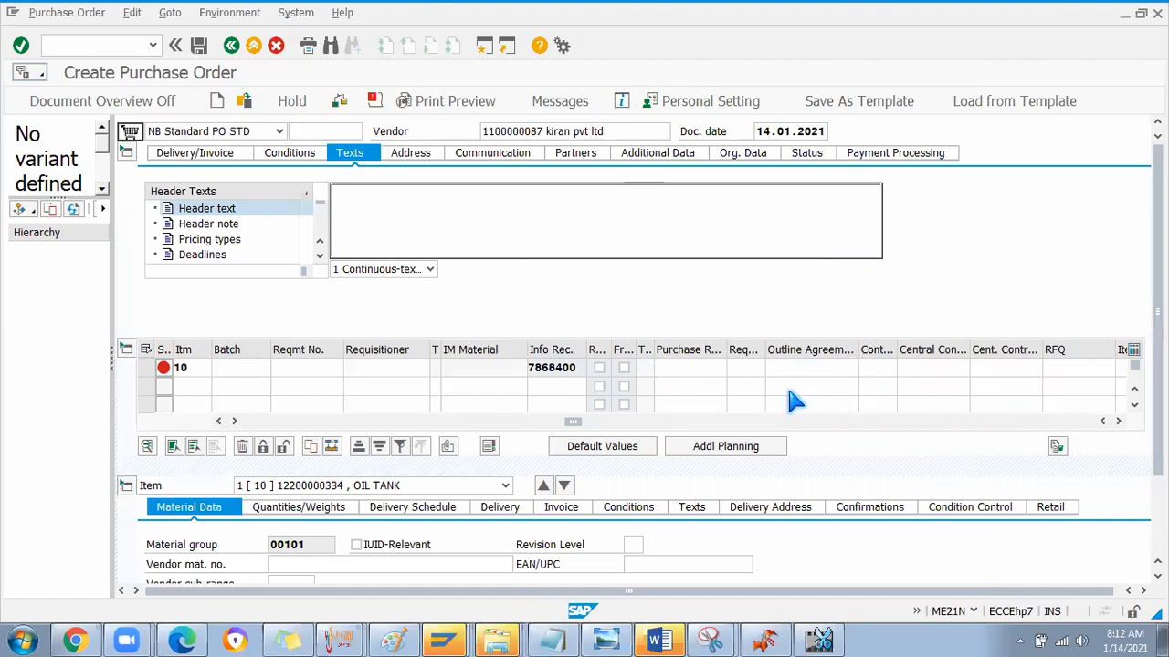
left_click_drag(568, 424, 549, 425)
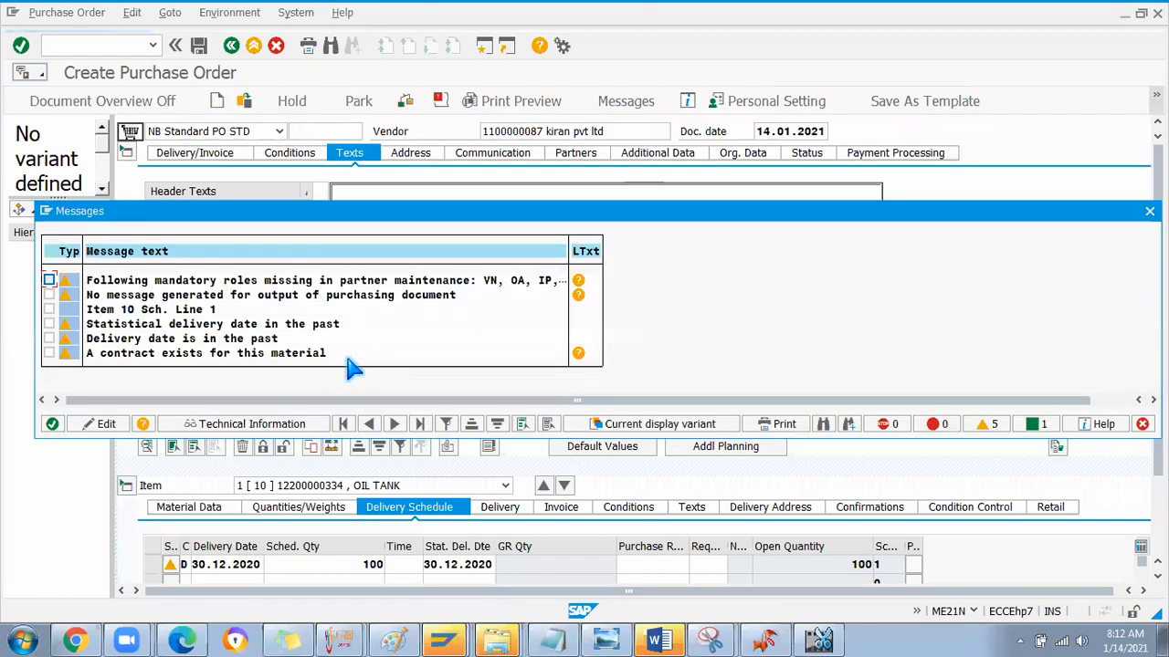
Step: Accept the warning messages, save the new purchase order and copy its document number
left_click(52, 423)
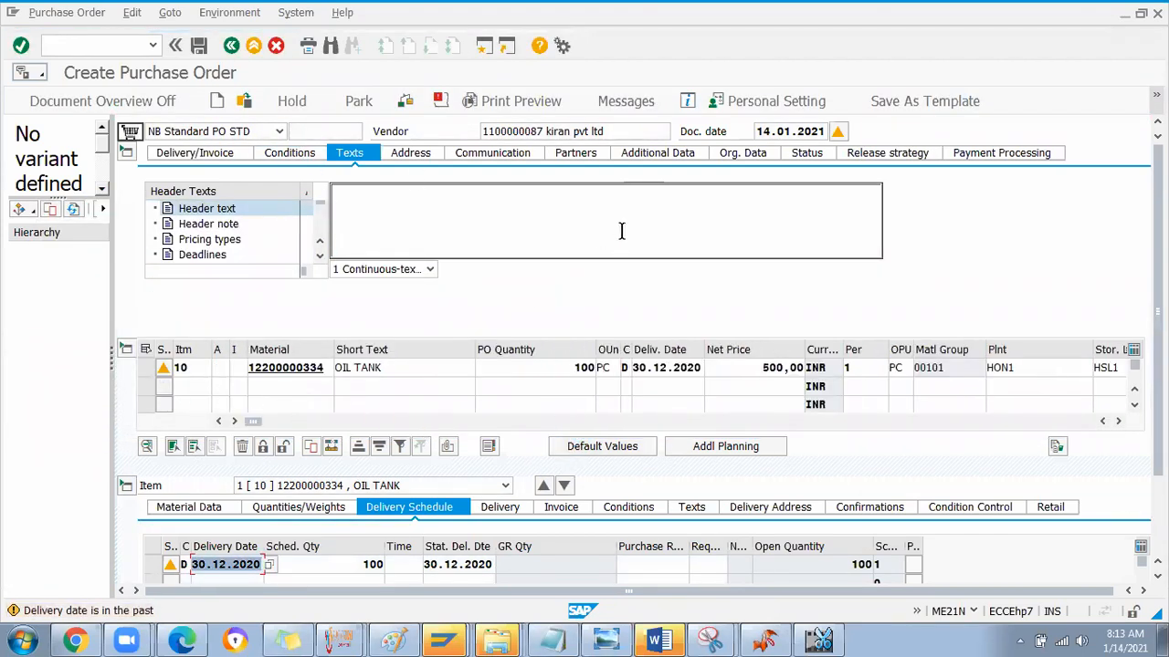
left_click(200, 52)
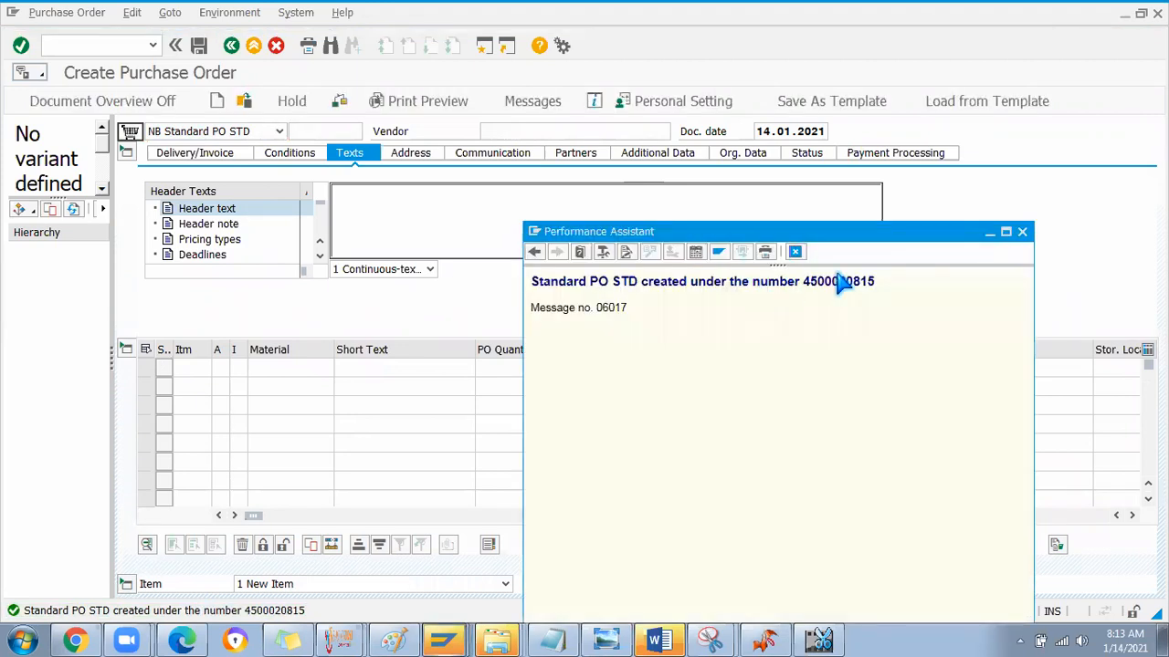
double_click(838, 285)
key("ctrl+c")
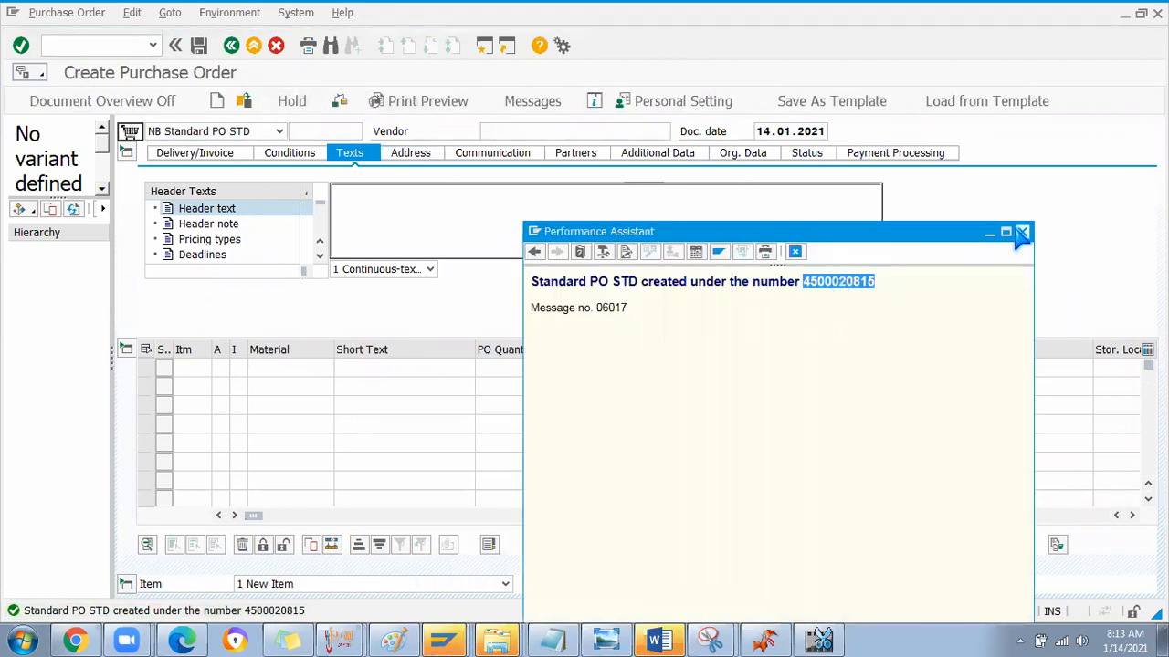
Step: Open transaction ME29N and load the newly created OIL TANK purchase order for release
left_click(72, 47)
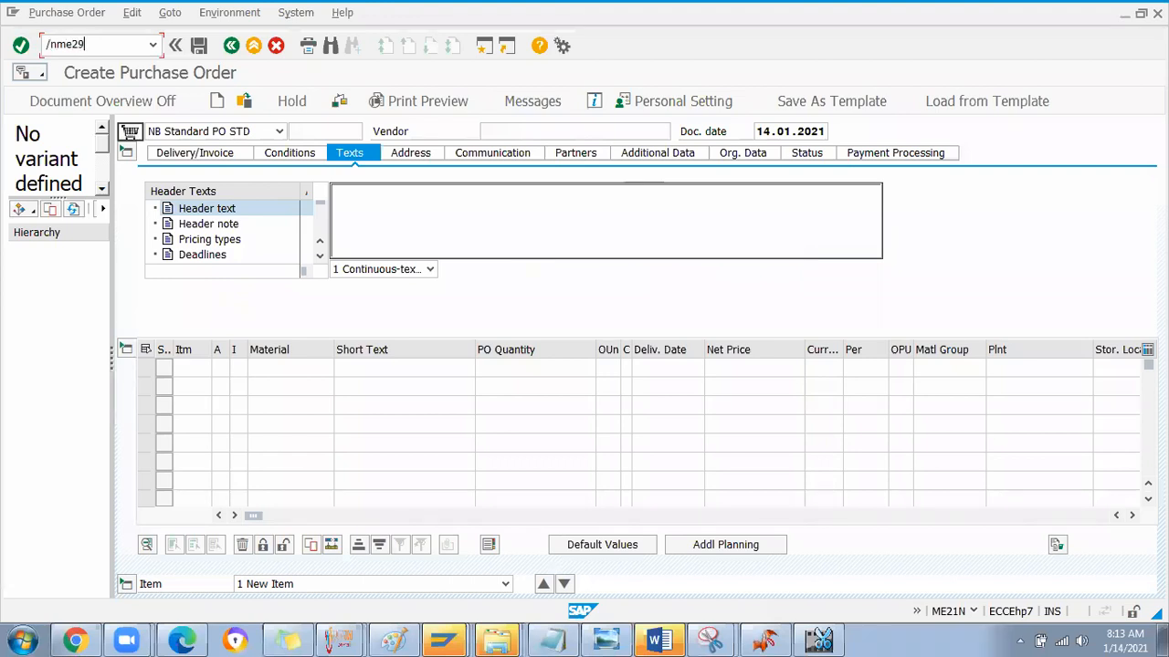
key("Return")
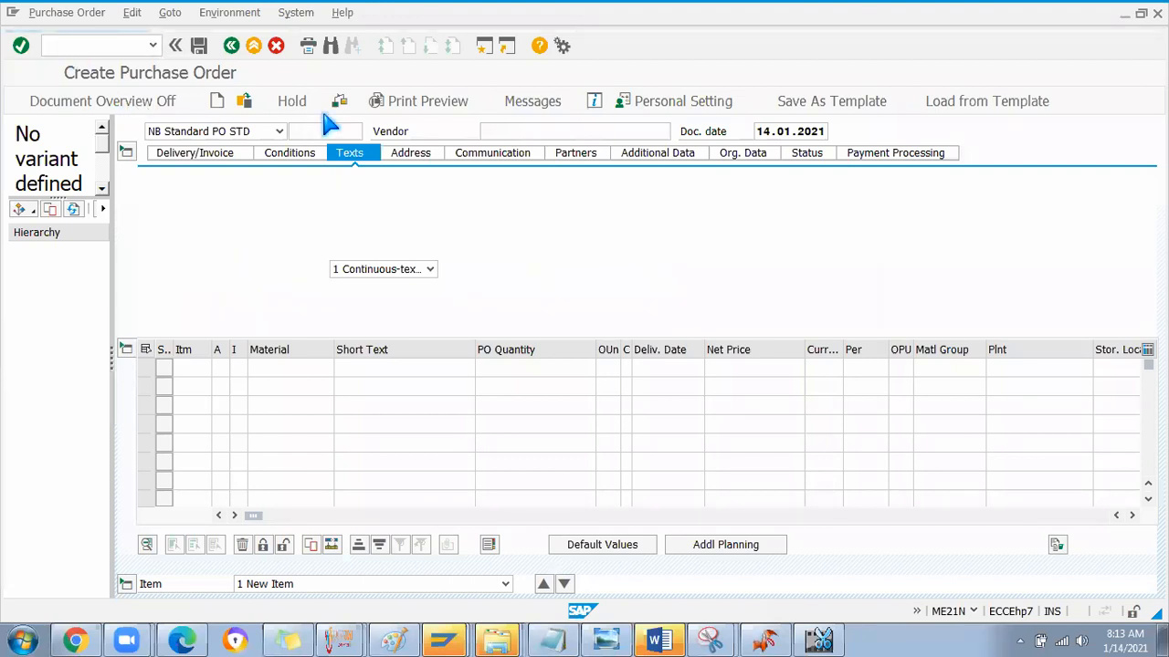
left_click(270, 101)
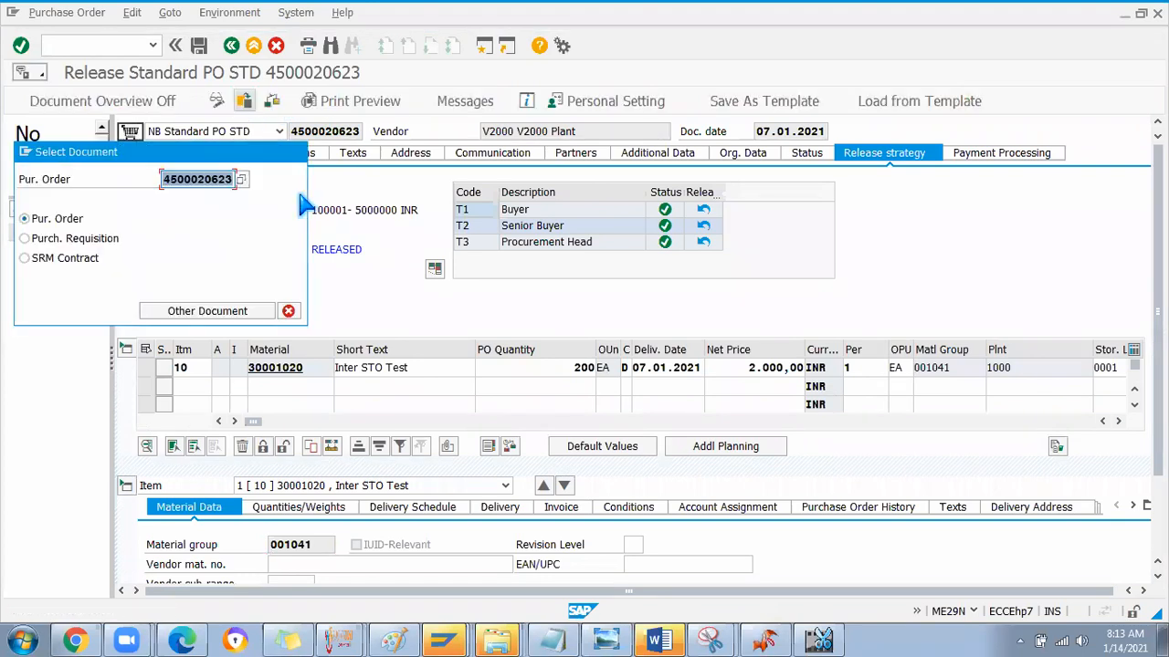
key("Return")
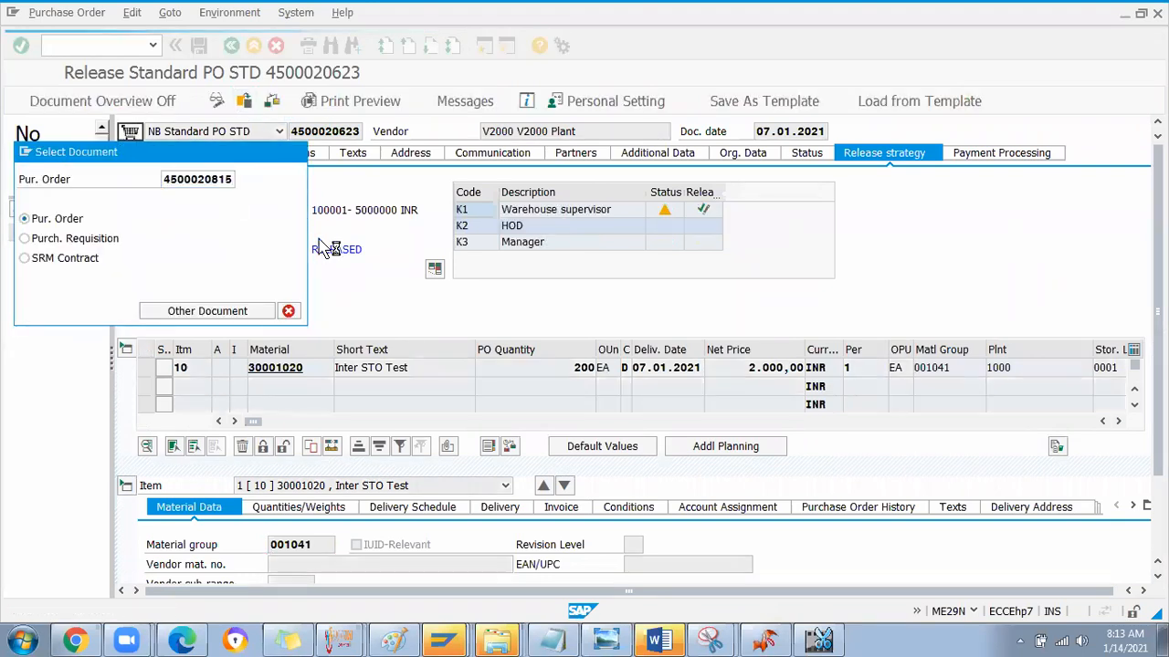
Step: Release the purchase order for codes K1 Warehouse supervisor, K2 HOD and K3 Manager, and save it
left_click(703, 209)
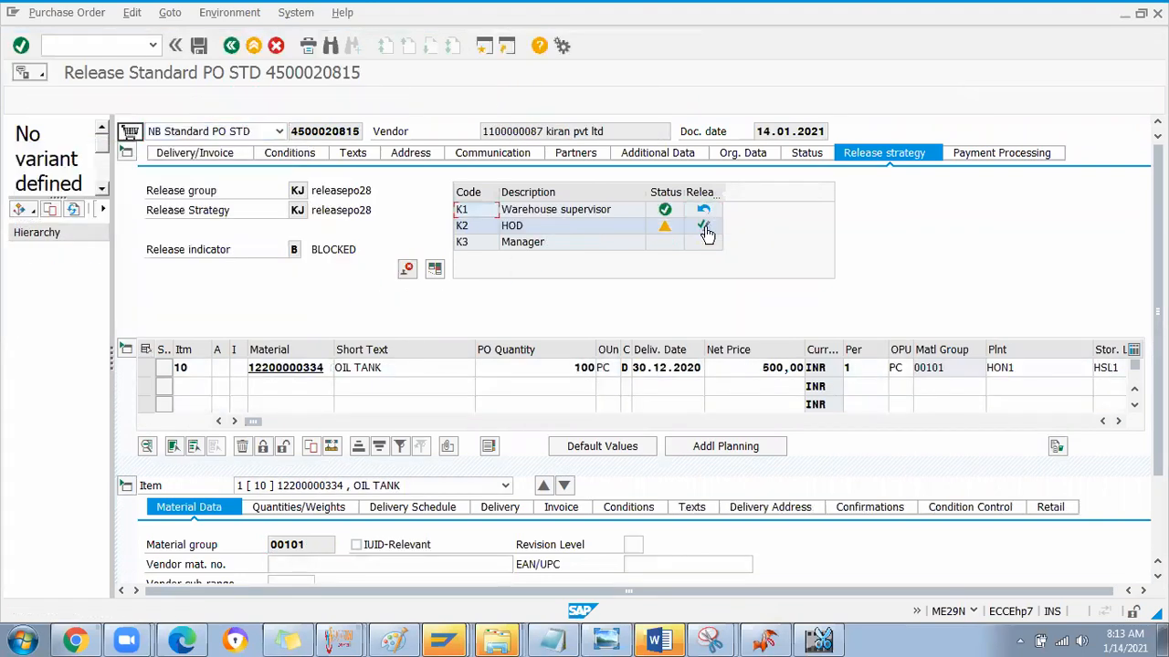
left_click(703, 225)
left_click(198, 45)
left_click(256, 334)
Step: Start a goods receipt in MIGO with reference to a purchase order and load the released OIL TANK order
left_click(59, 44)
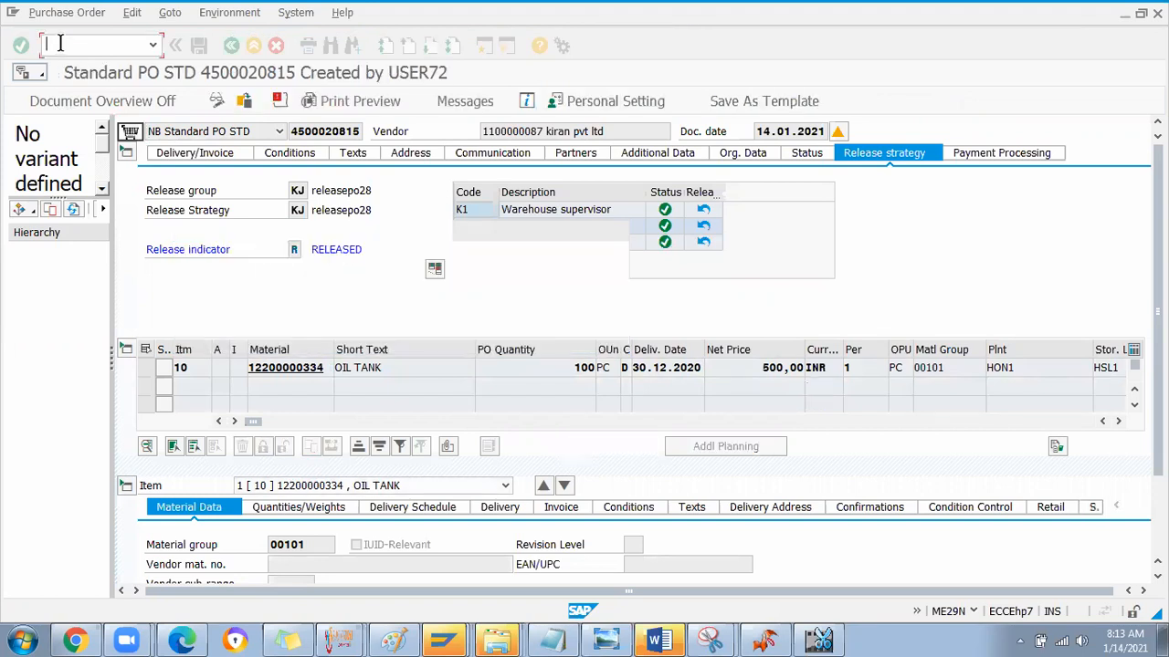
type("/nm")
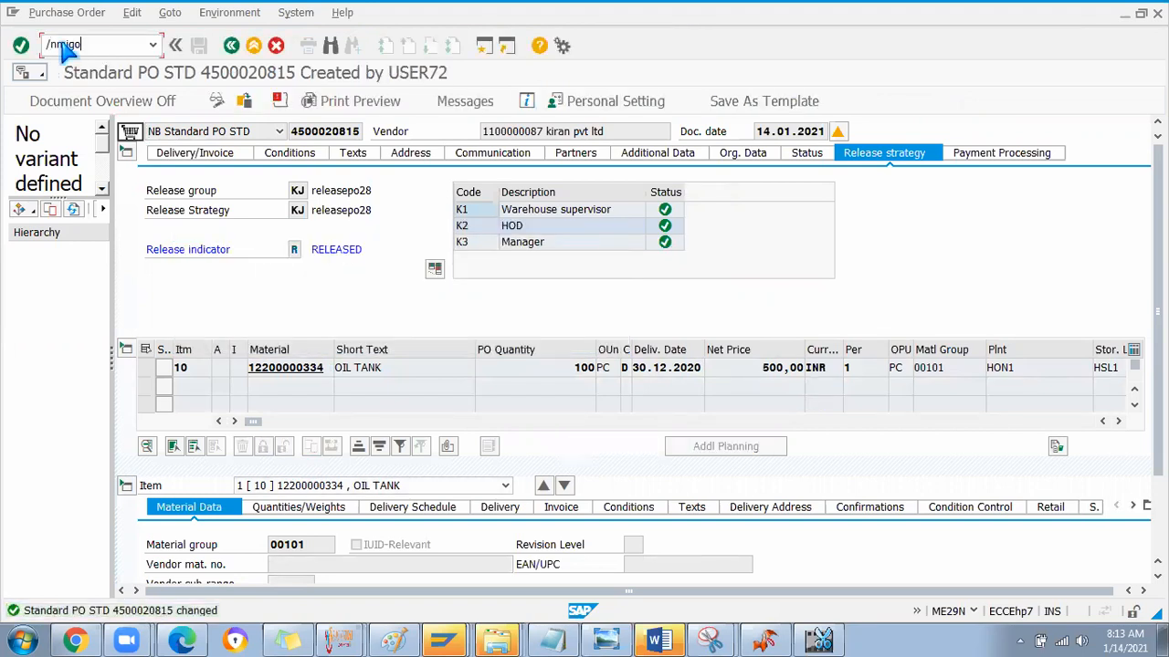
type("igo")
key("Return")
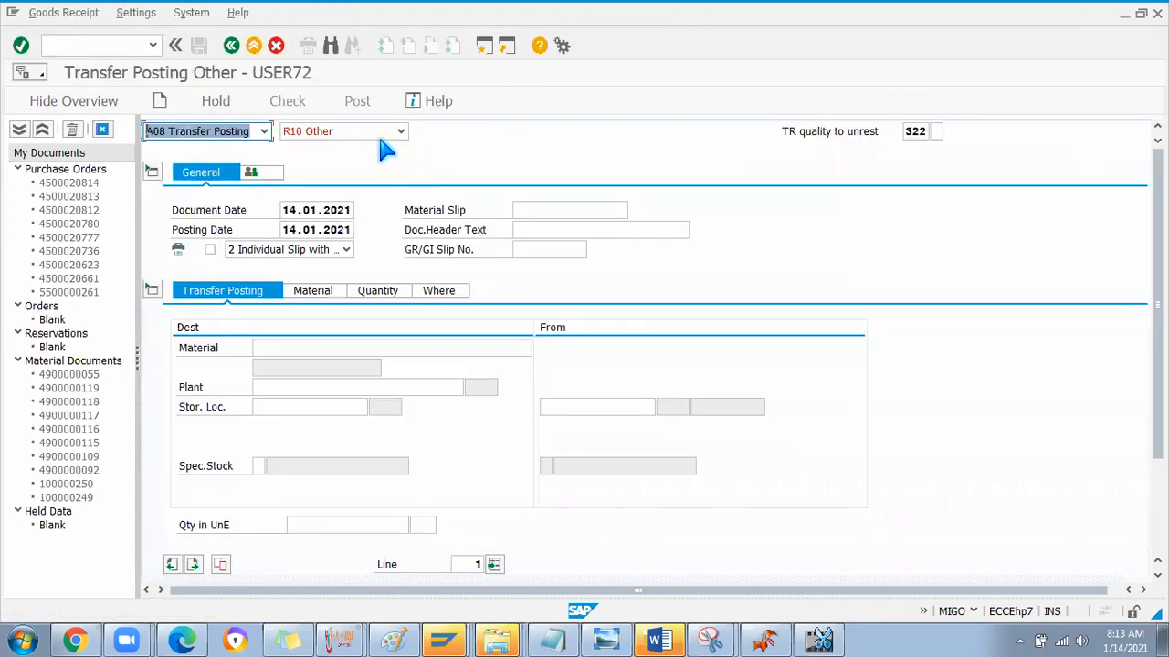
left_click(263, 130)
left_click(224, 149)
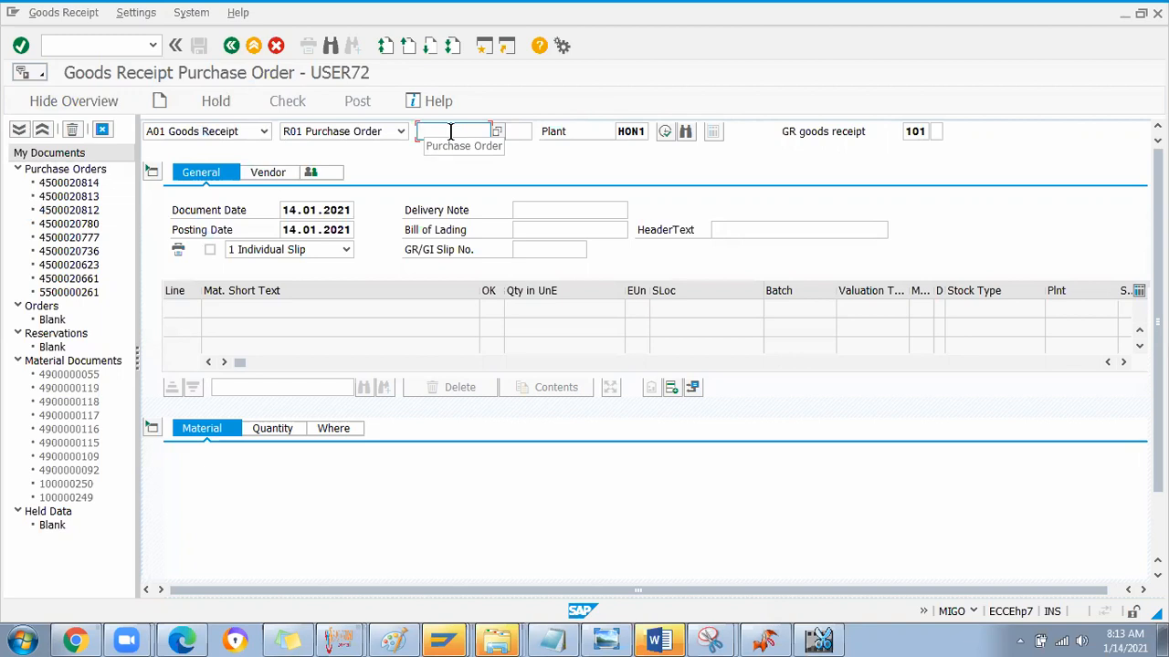
key("ctrl+v")
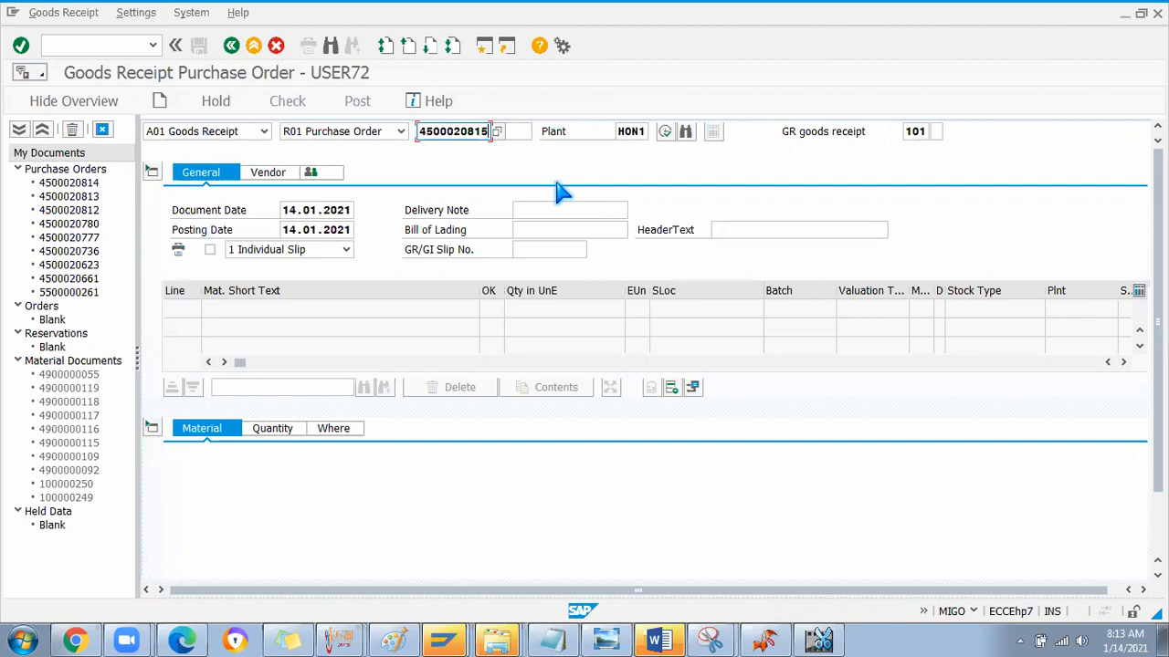
key("Return")
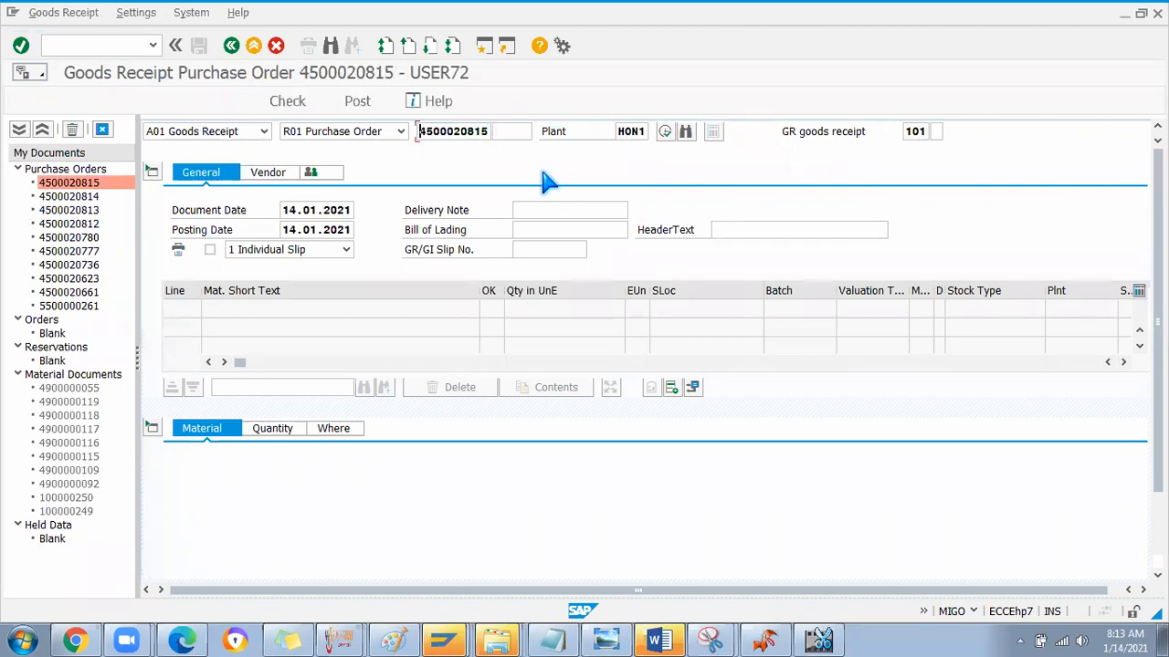
Step: Set the OIL TANK line's stock type to Quality inspection and its quantity in unit of entry to 2 PC
left_click(352, 430)
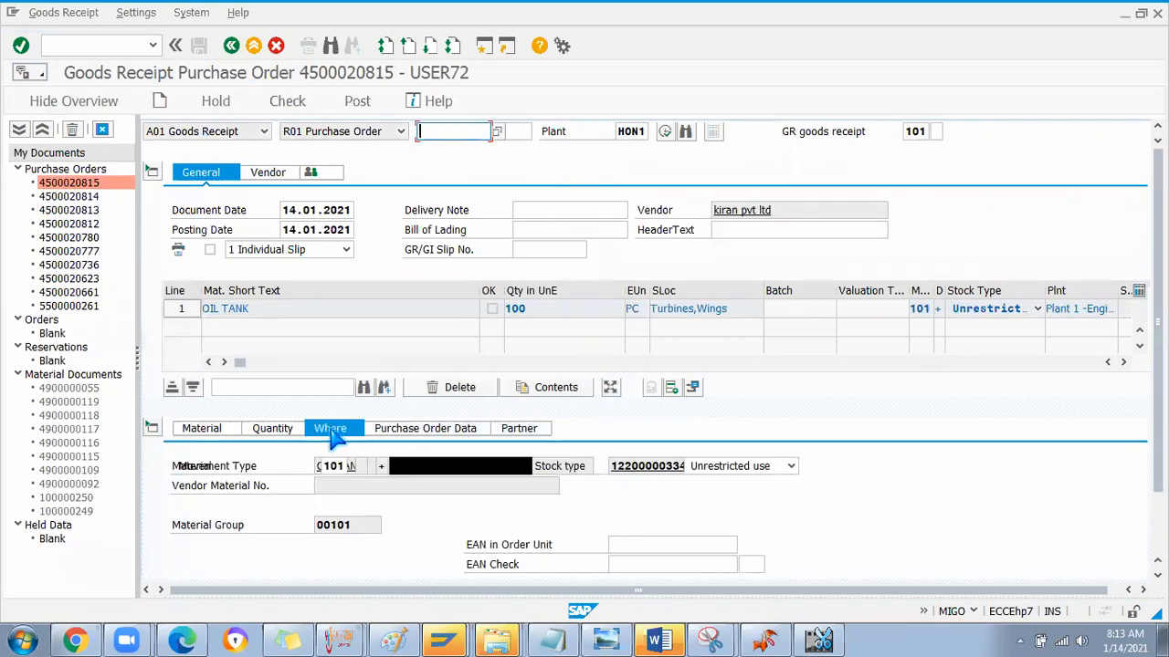
left_click(790, 466)
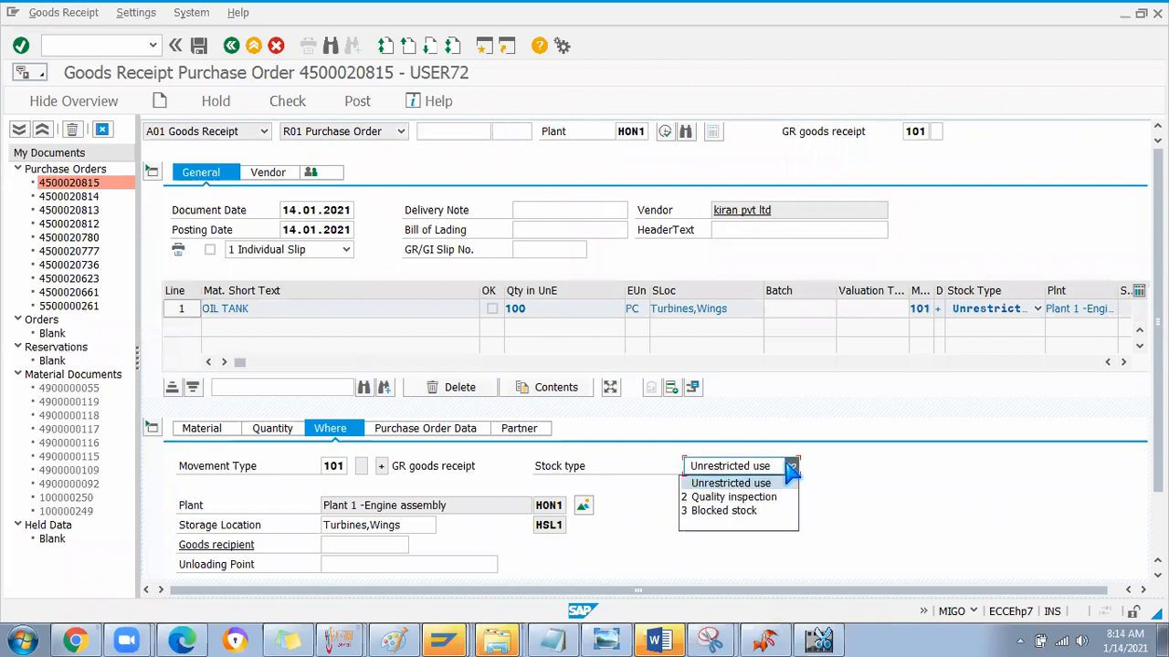
left_click(749, 497)
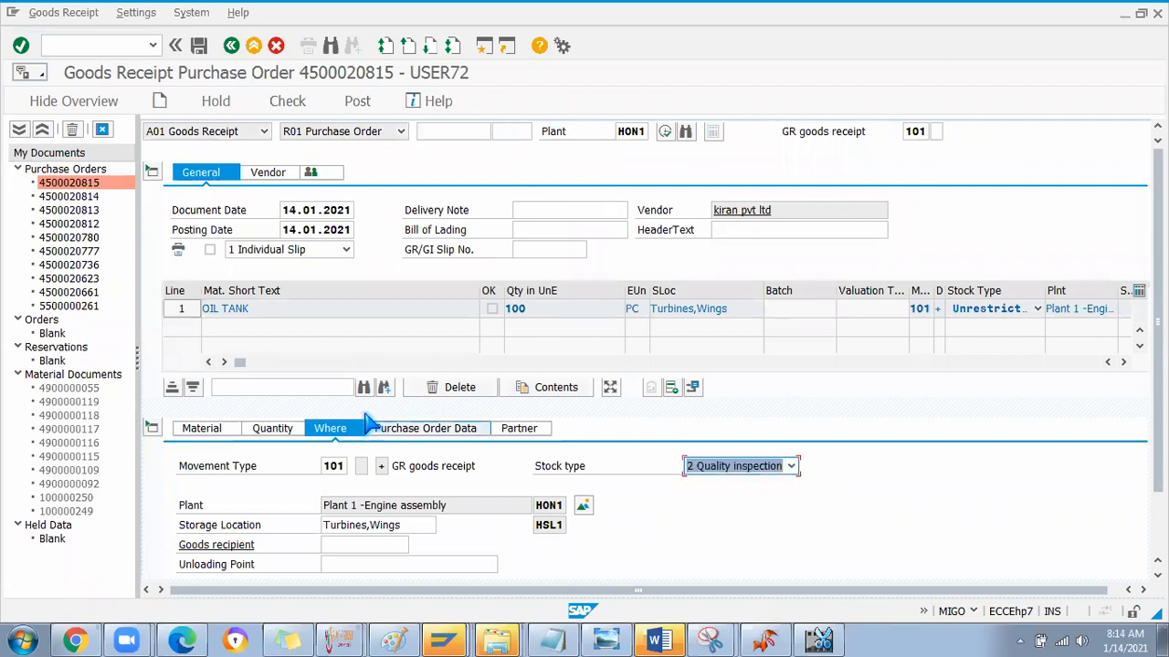
left_click(272, 430)
left_click_drag(301, 470, 294, 480)
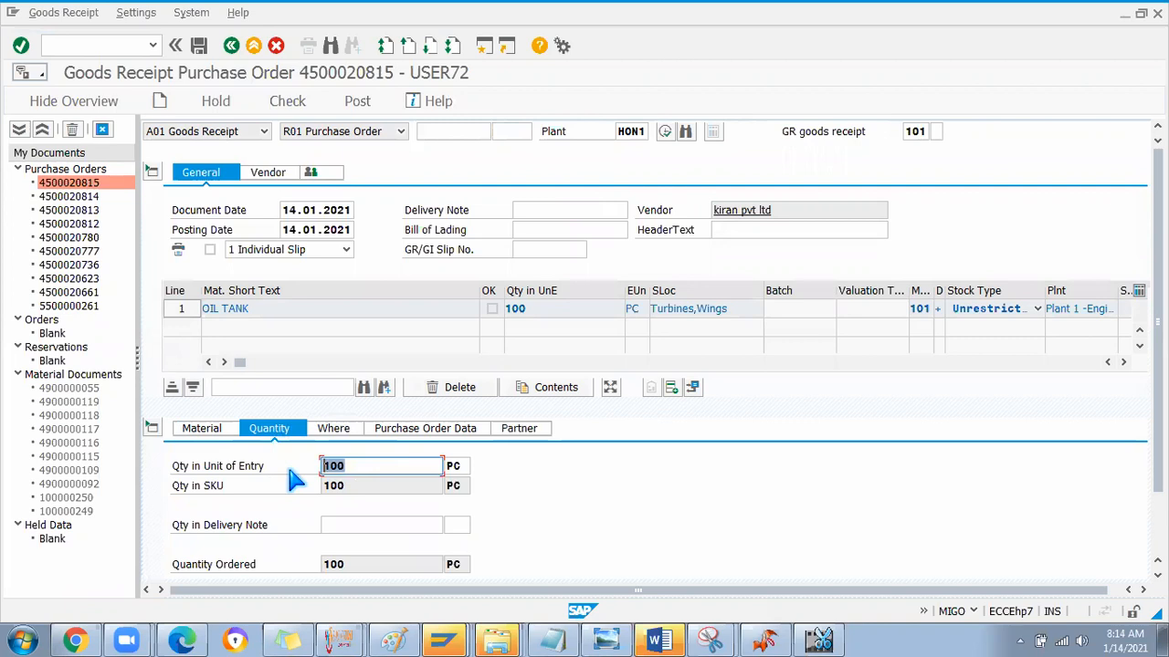
type("2")
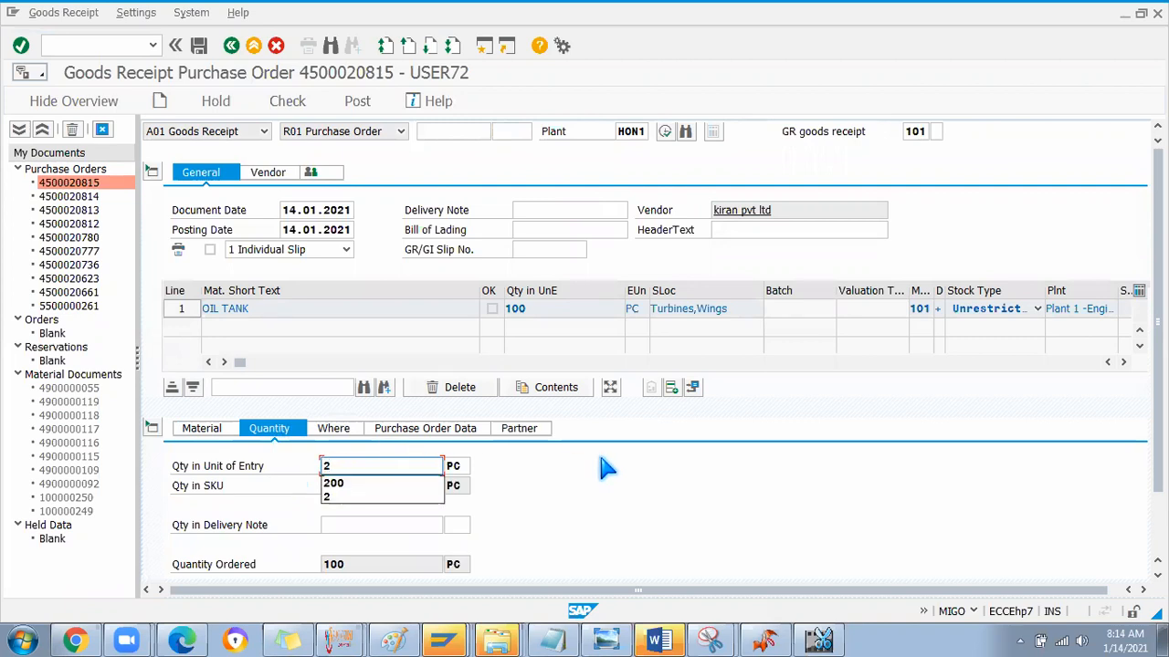
key("Return")
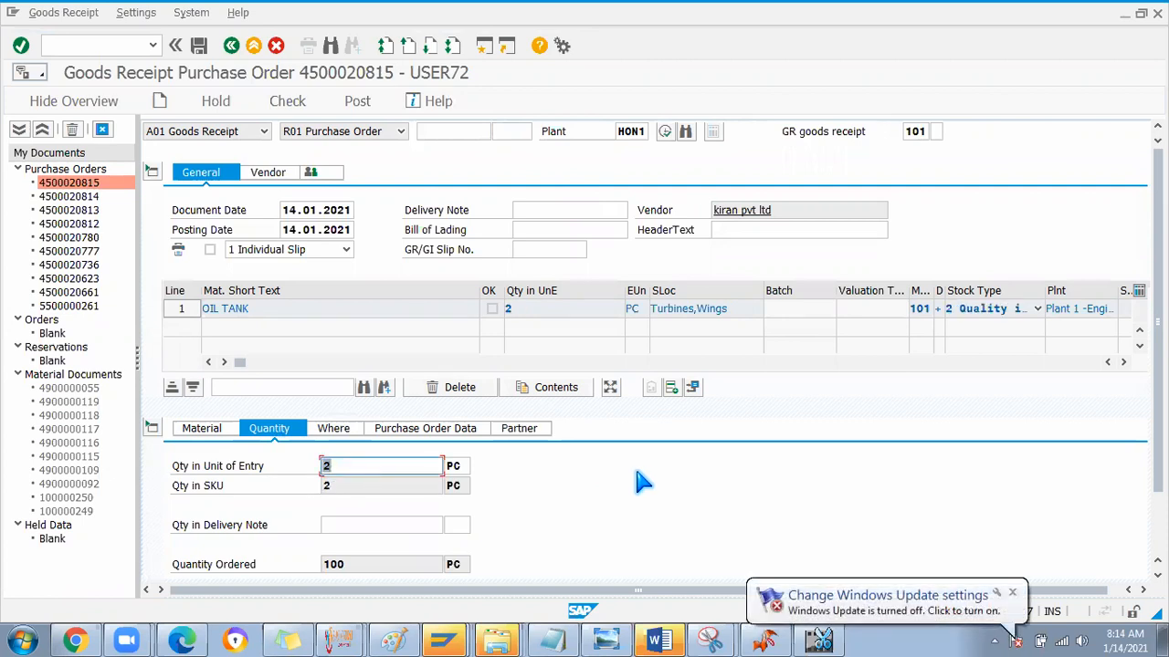
left_click(1012, 594)
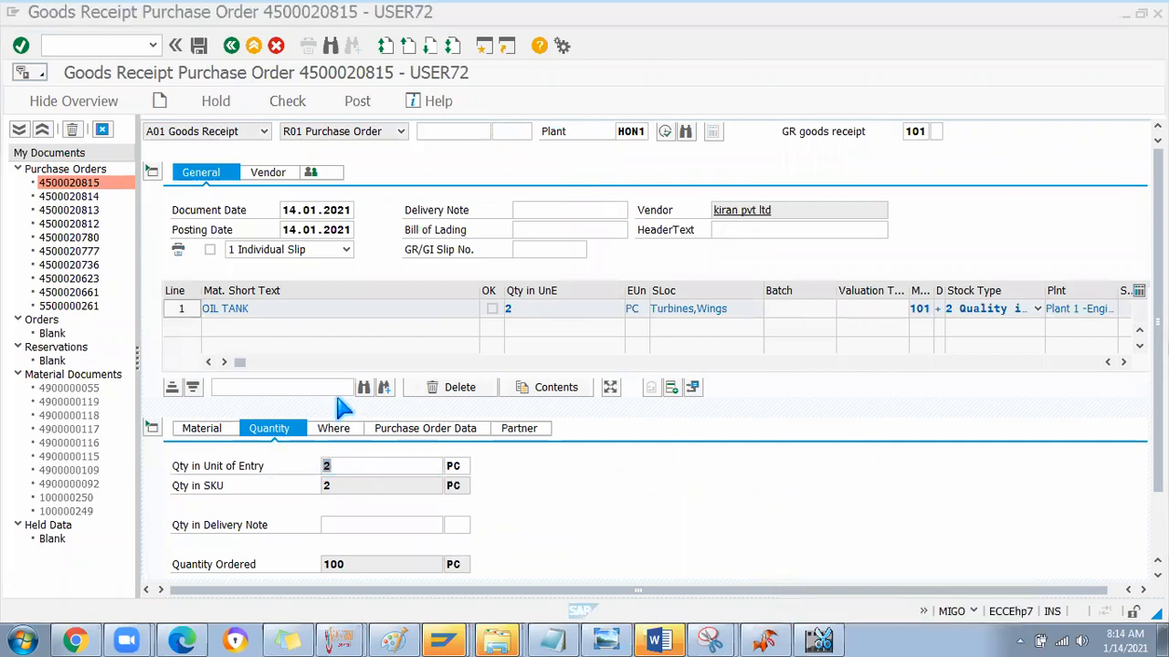
Step: Review the OIL TANK line's quantity and destination details and try to post the goods receipt
left_click(334, 431)
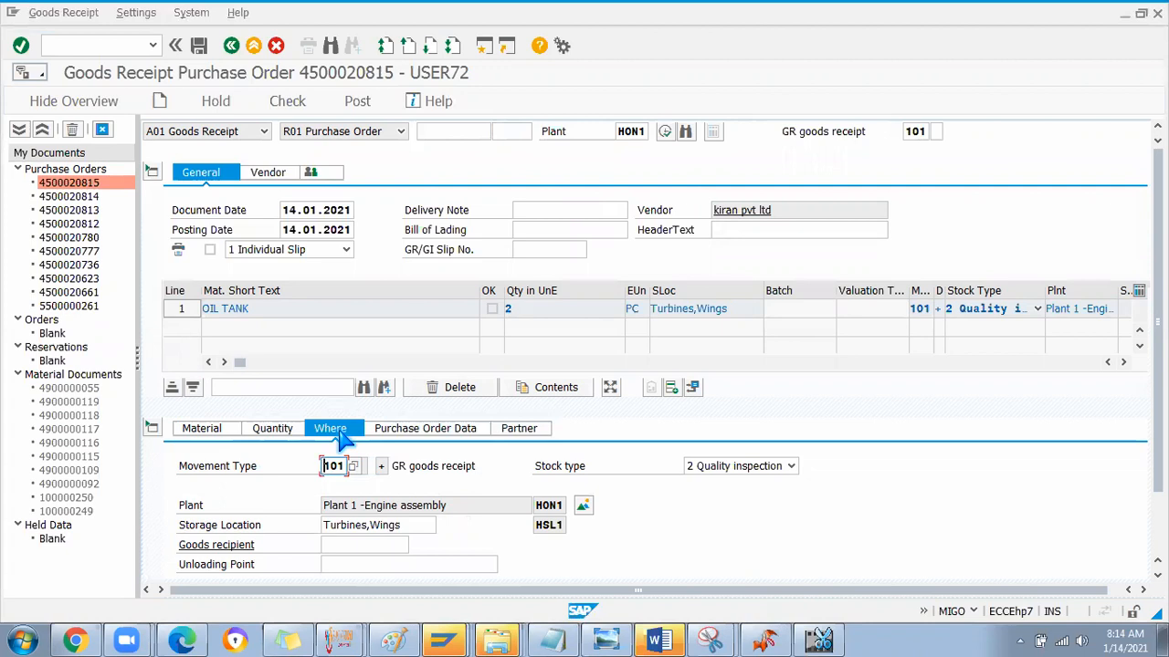
left_click(272, 429)
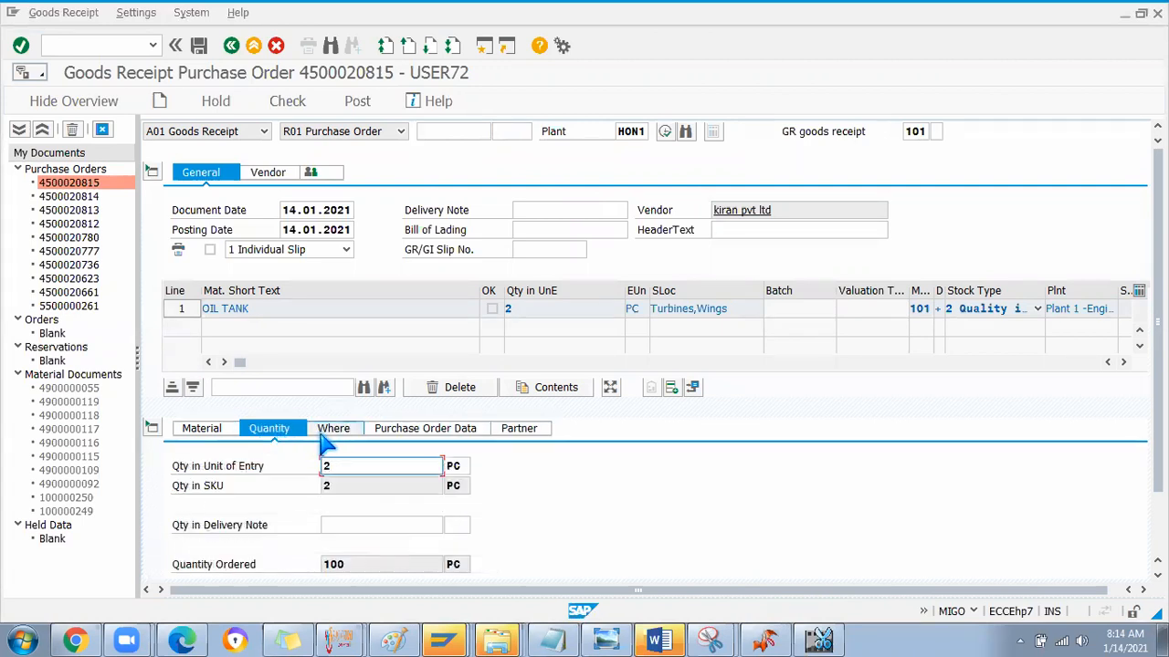
left_click(331, 428)
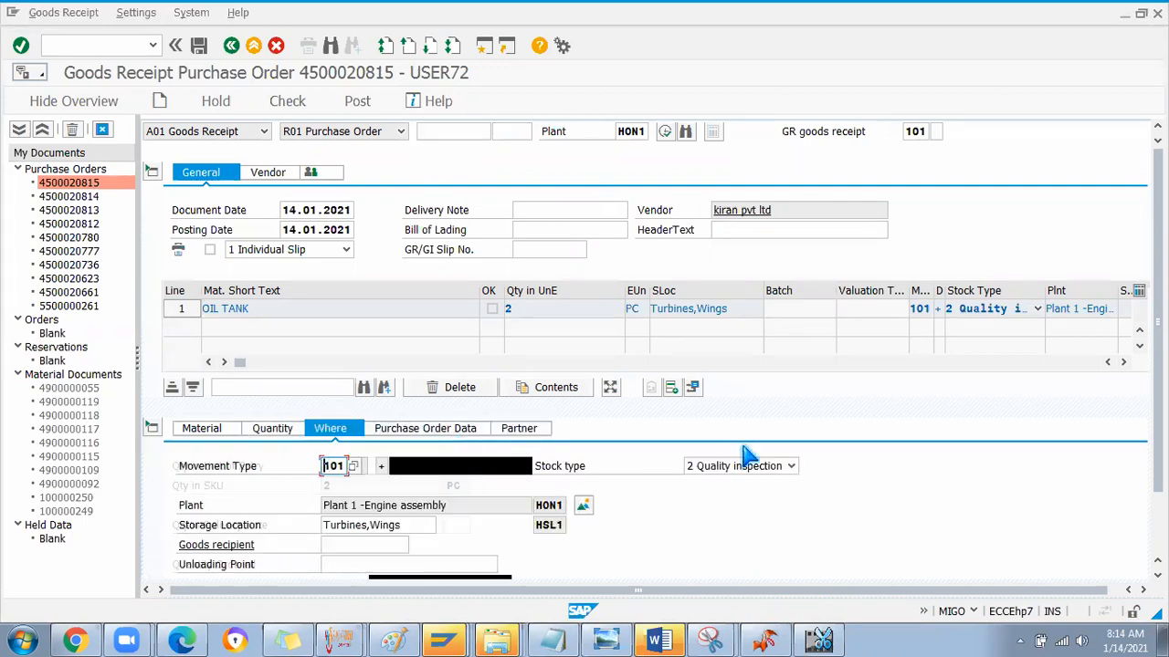
scroll(461, 415, "down", 2)
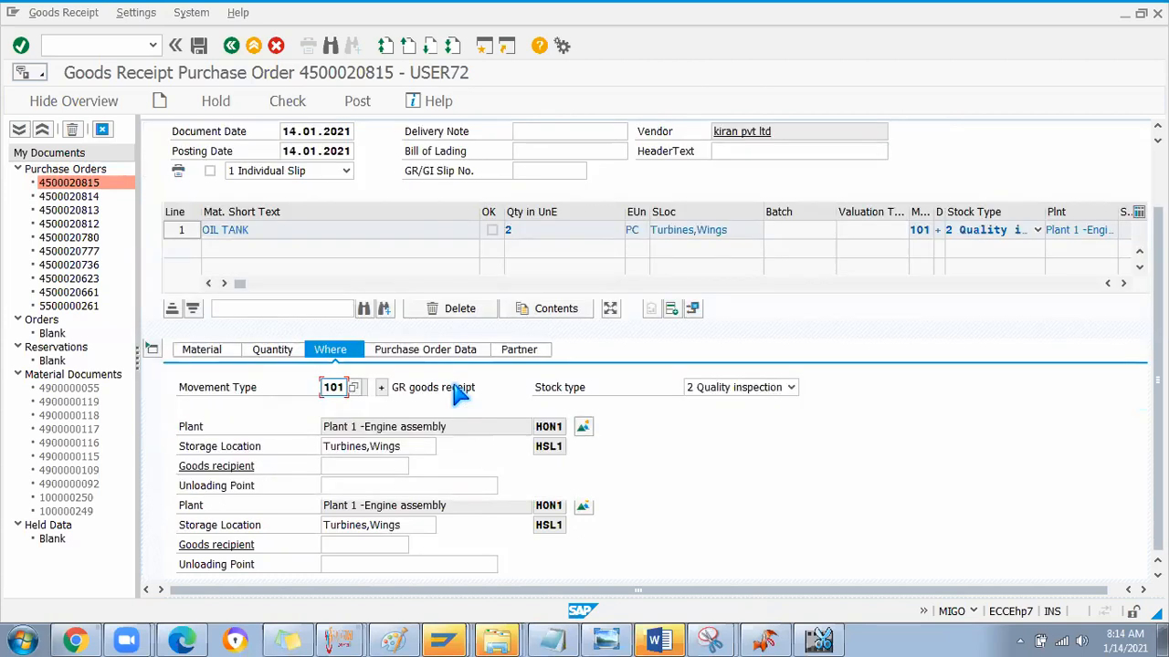
scroll(319, 165, "up", 2)
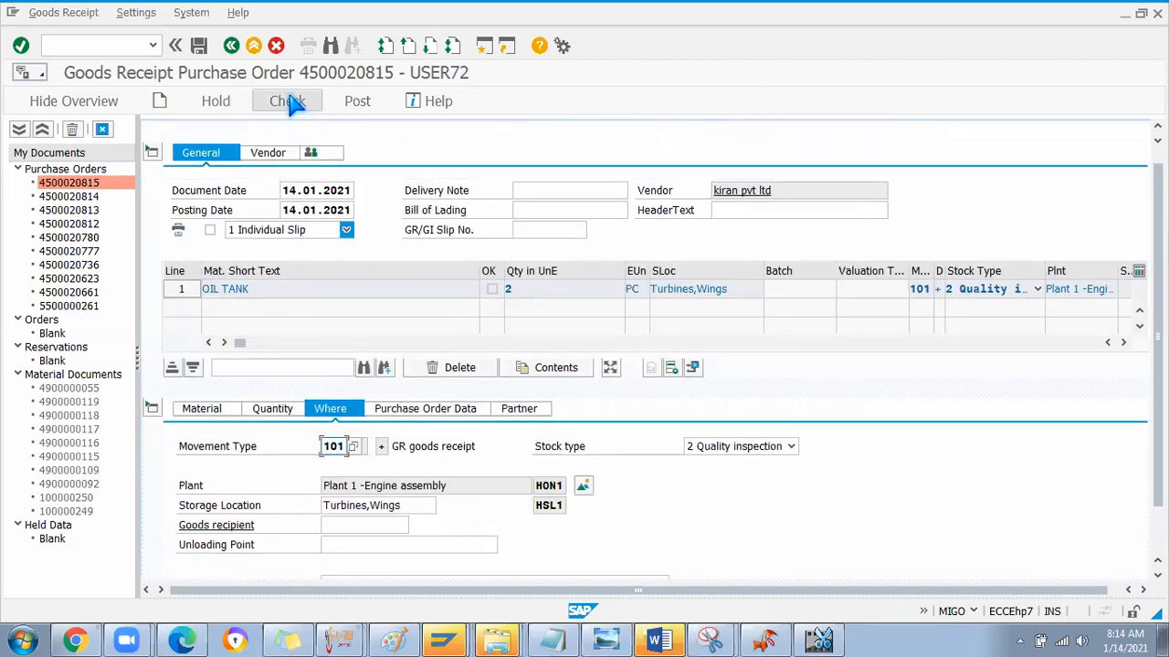
left_click(357, 104)
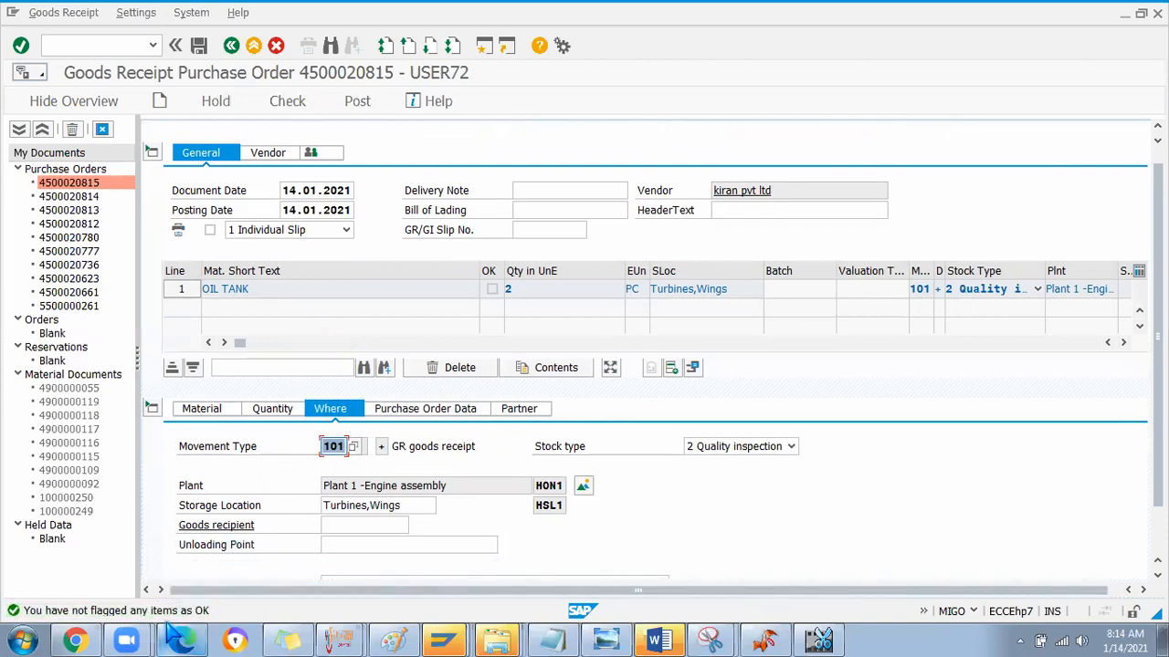
Step: Flag the OIL TANK line as Item OK, check the goods receipt for the purchase order and post it
left_click(232, 564)
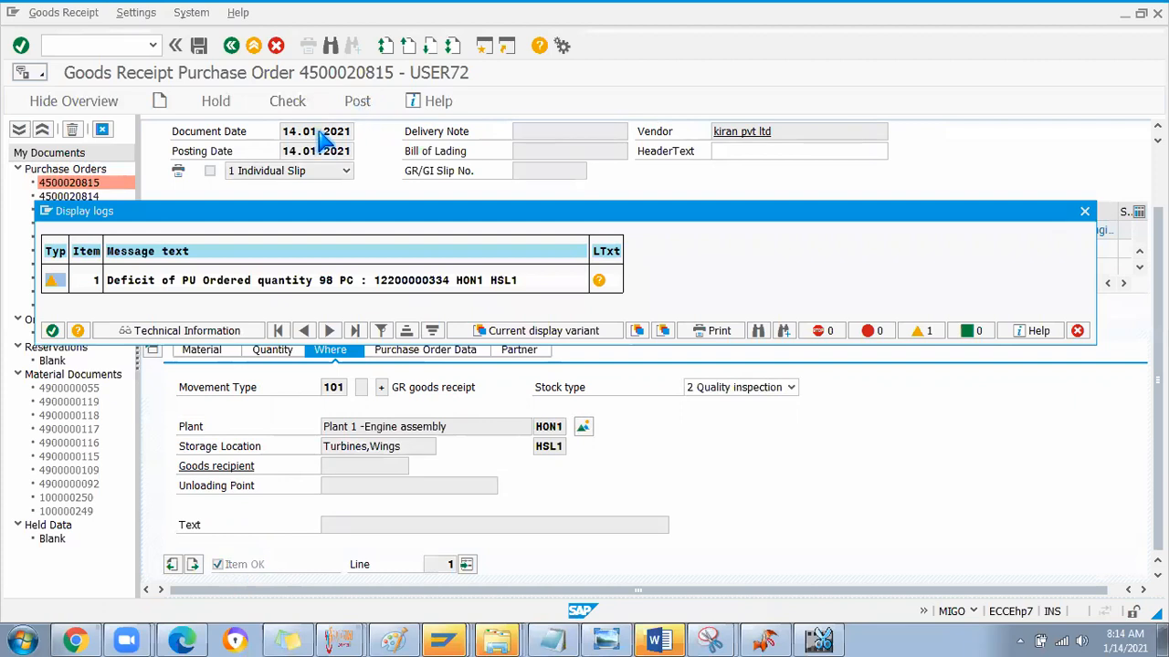
left_click(52, 330)
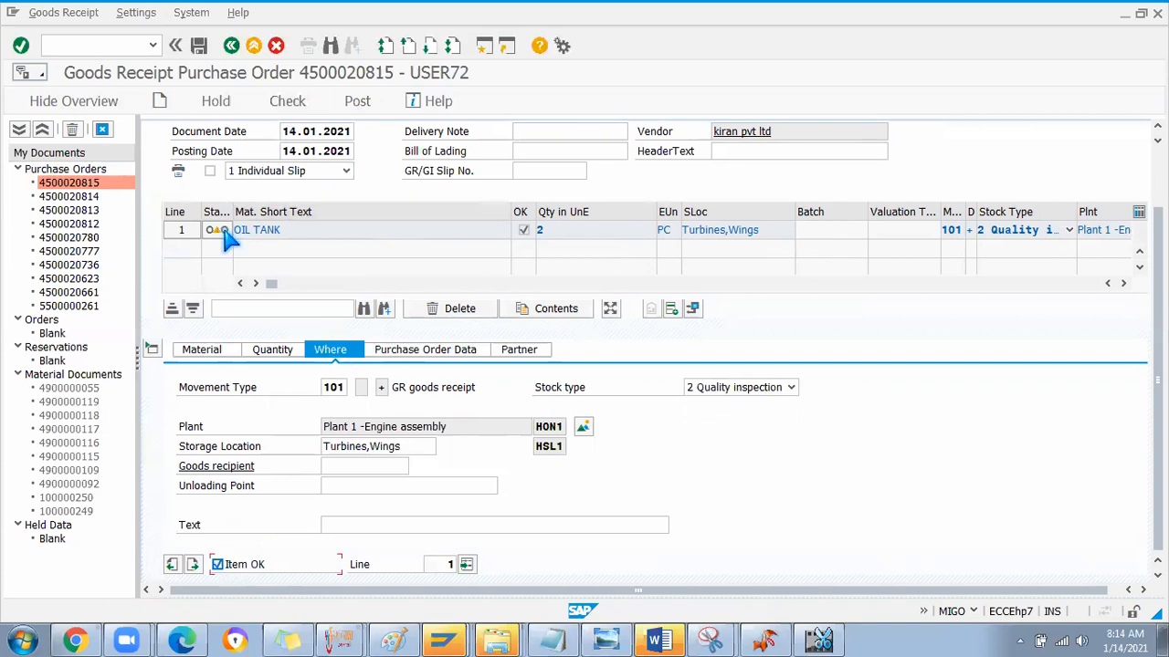
mouse_move(219, 236)
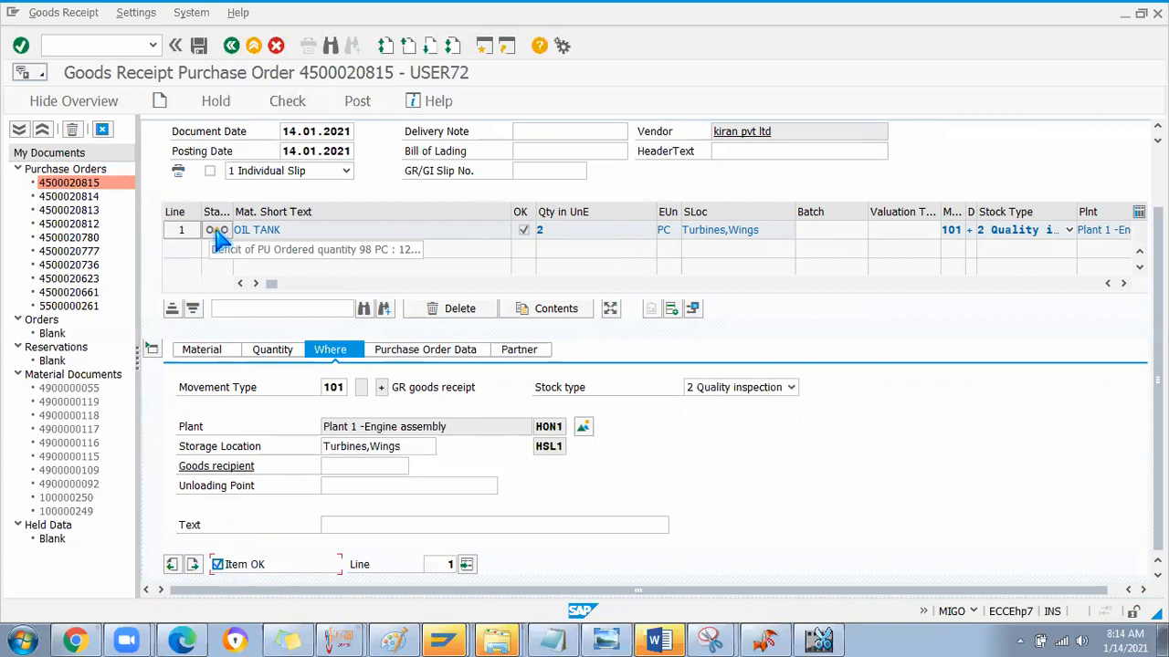
left_click(359, 106)
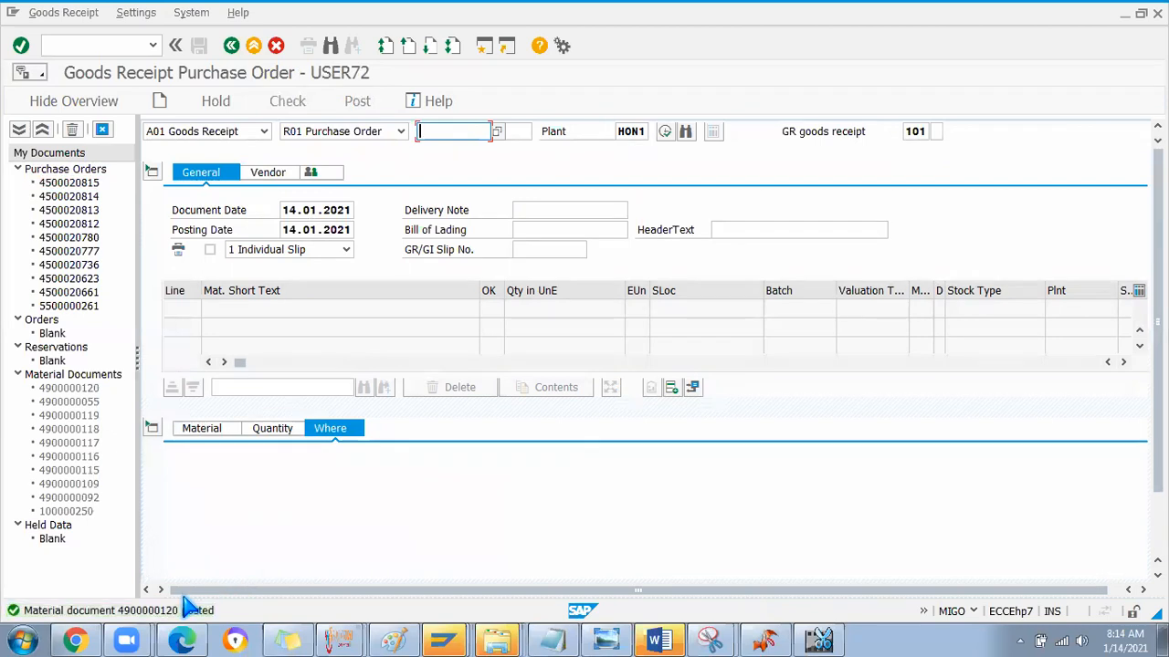
Step: Display the material document just posted and examine the quantity and material details of its OIL TANK item
left_click(74, 48)
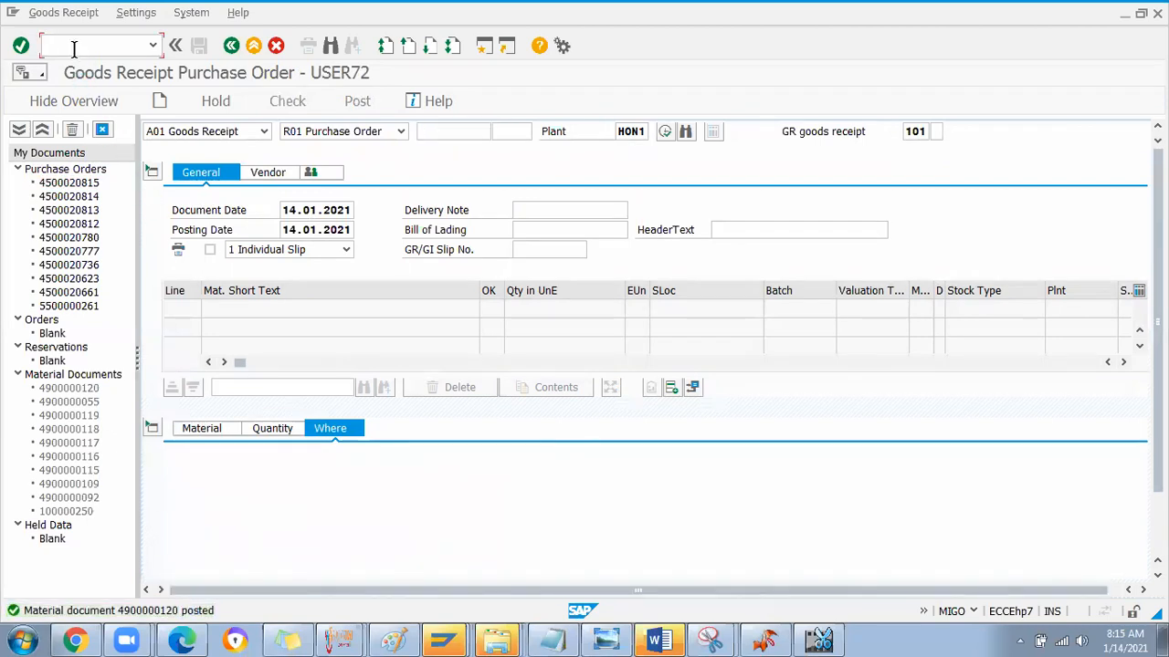
left_click(263, 131)
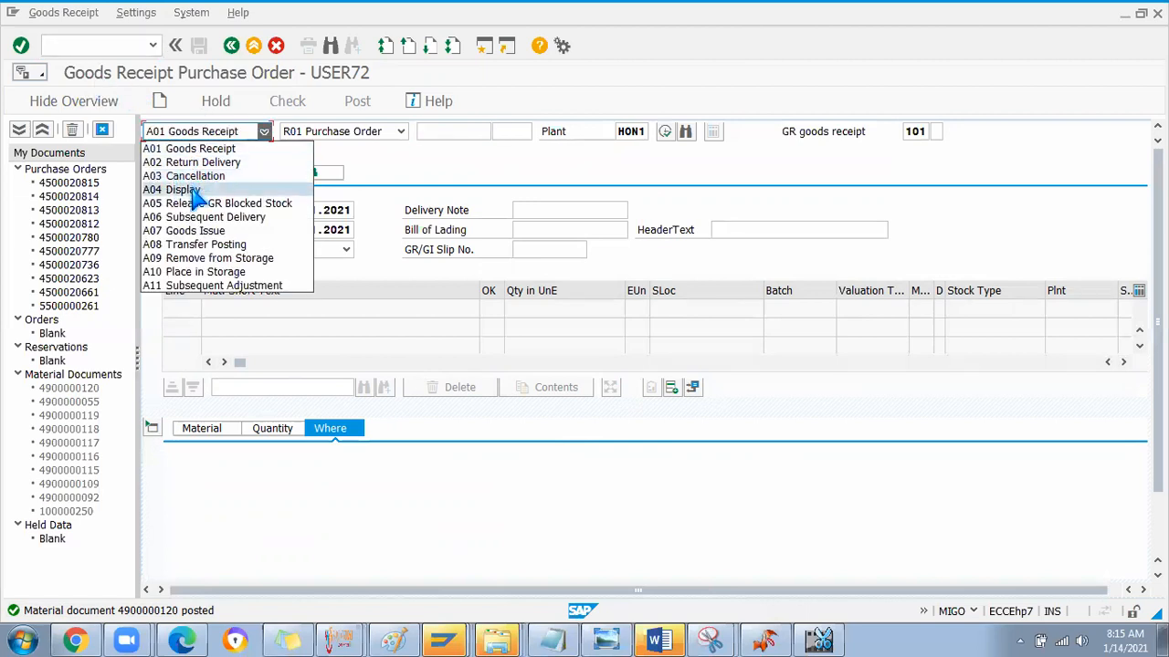
left_click(196, 189)
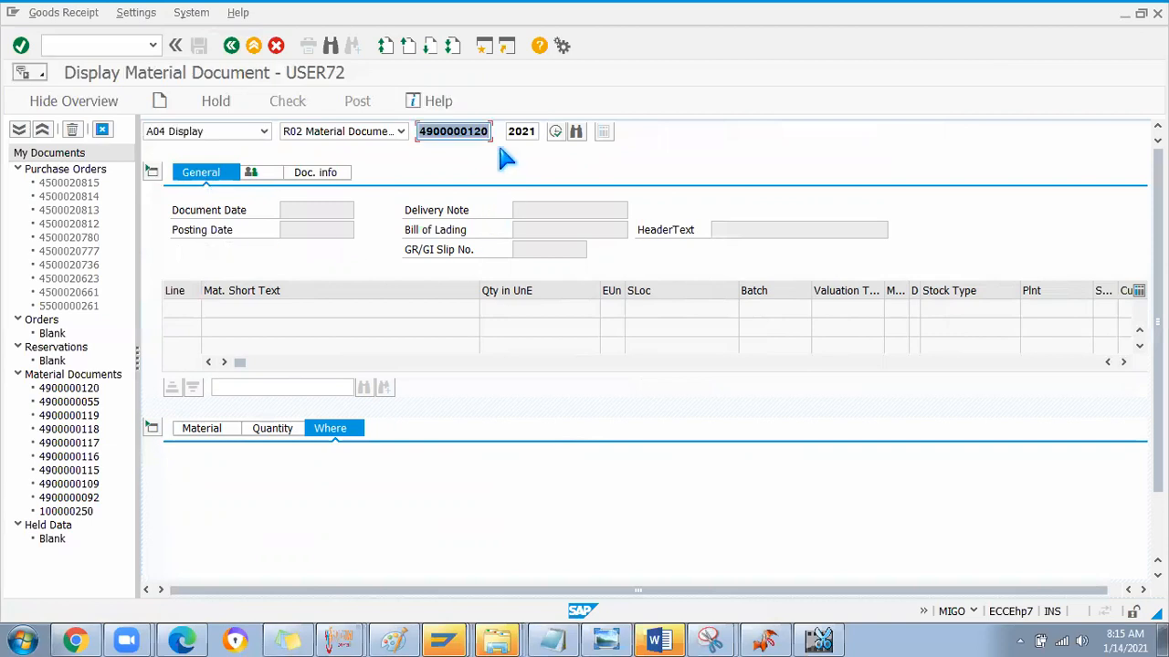
key("Return")
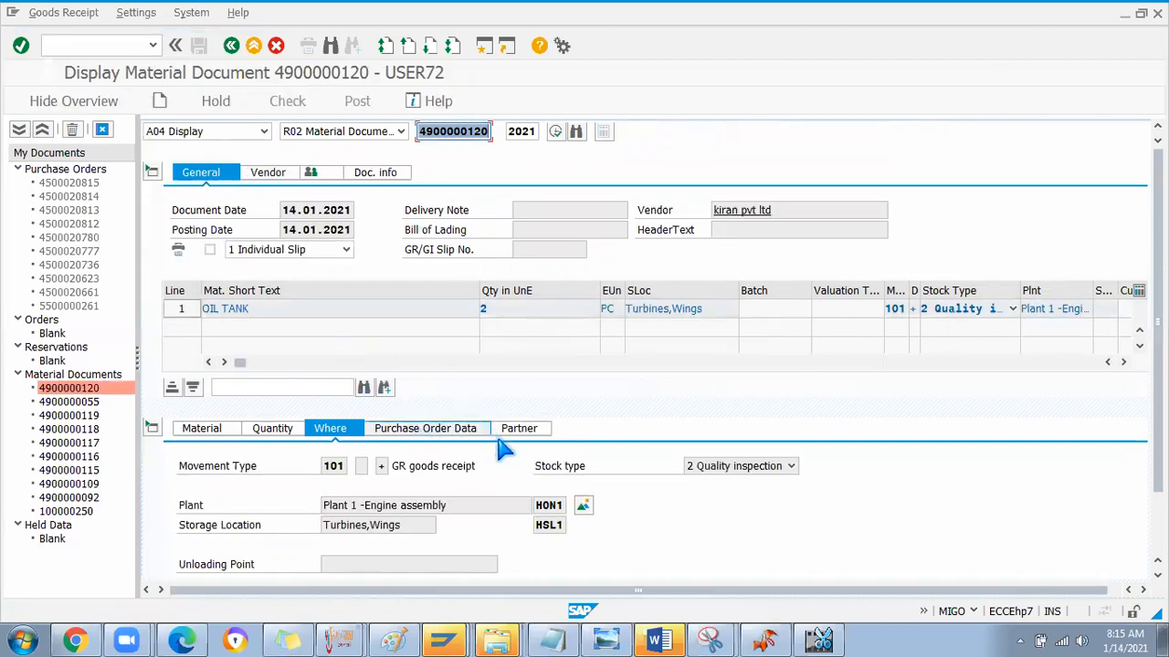
left_click(272, 428)
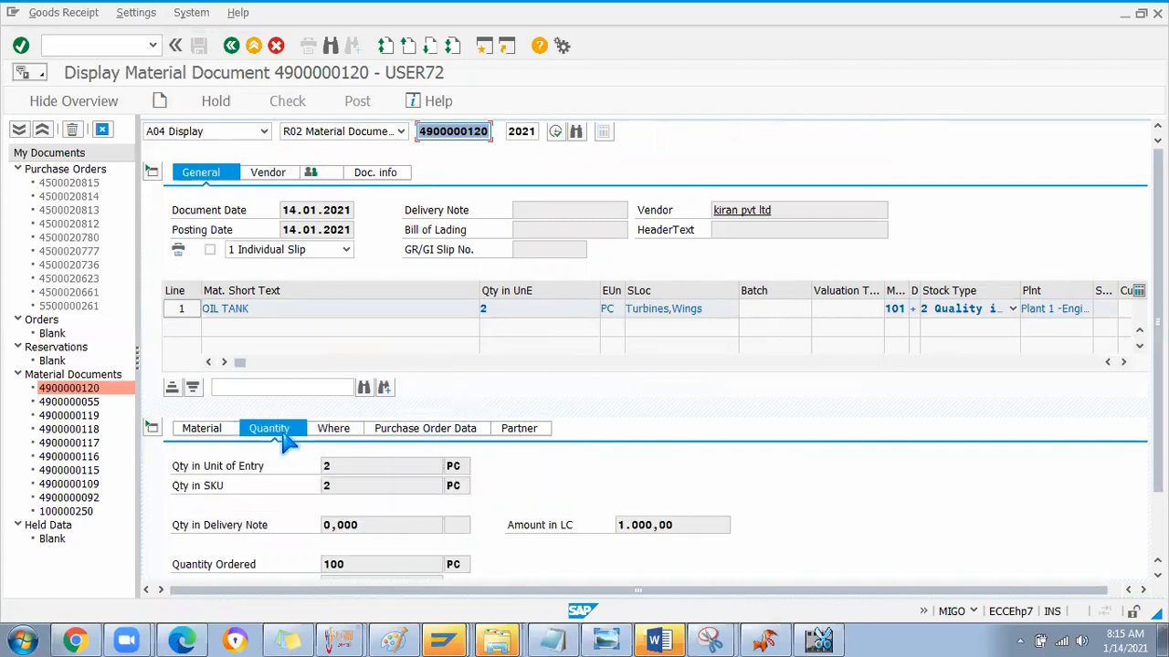
left_click(206, 431)
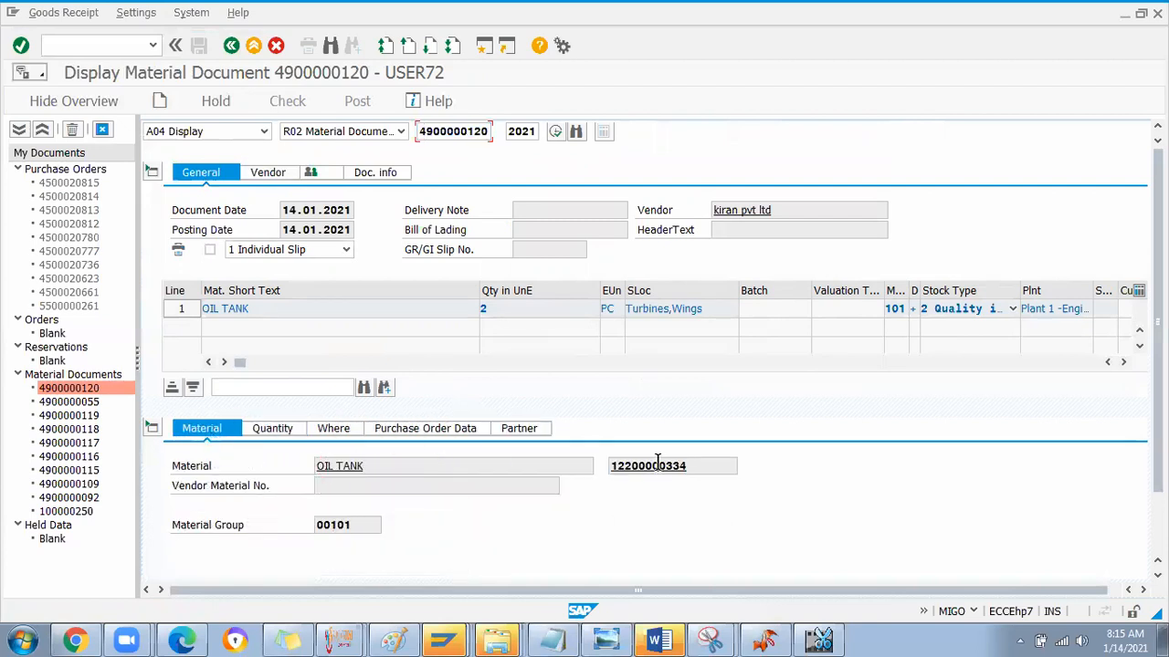
Step: Open the OIL TANK material master, go to its stock overview and examine the quality inspection stock at storage location HSL1
double_click(408, 312)
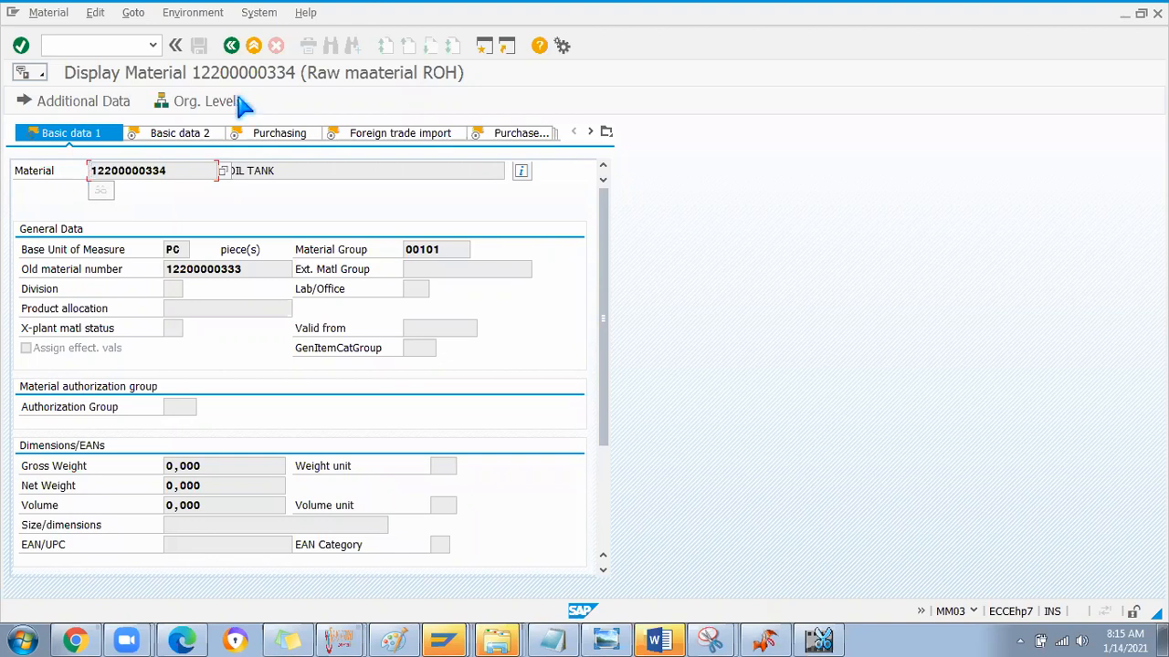
left_click(308, 178)
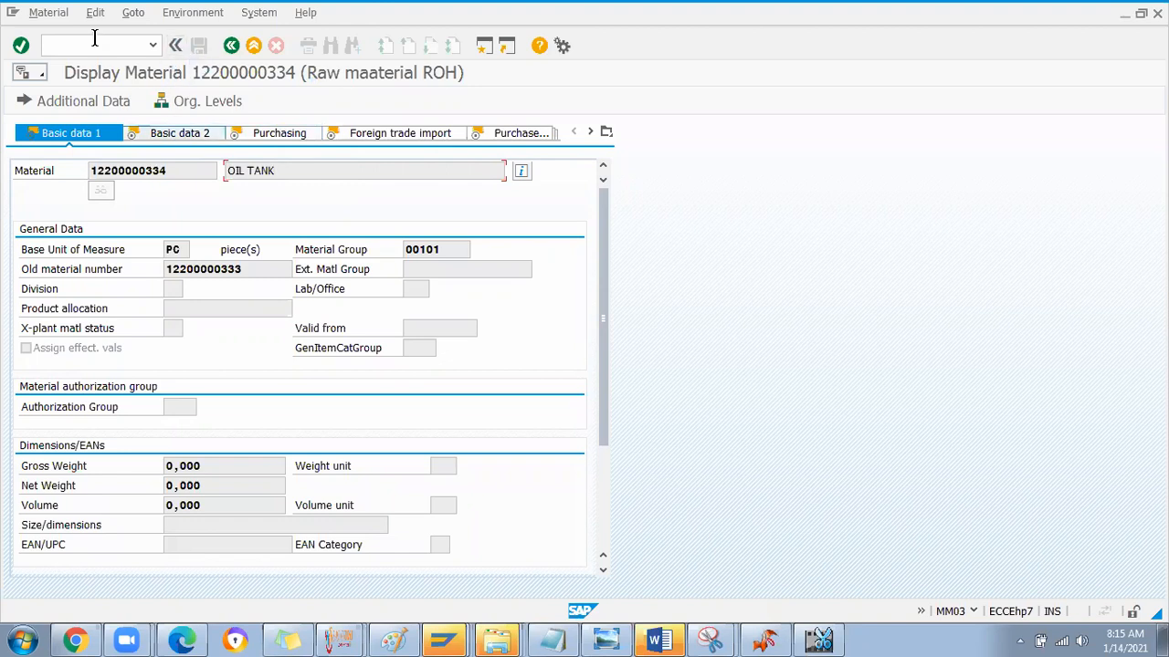
left_click_drag(181, 175, 76, 173)
left_click(157, 196)
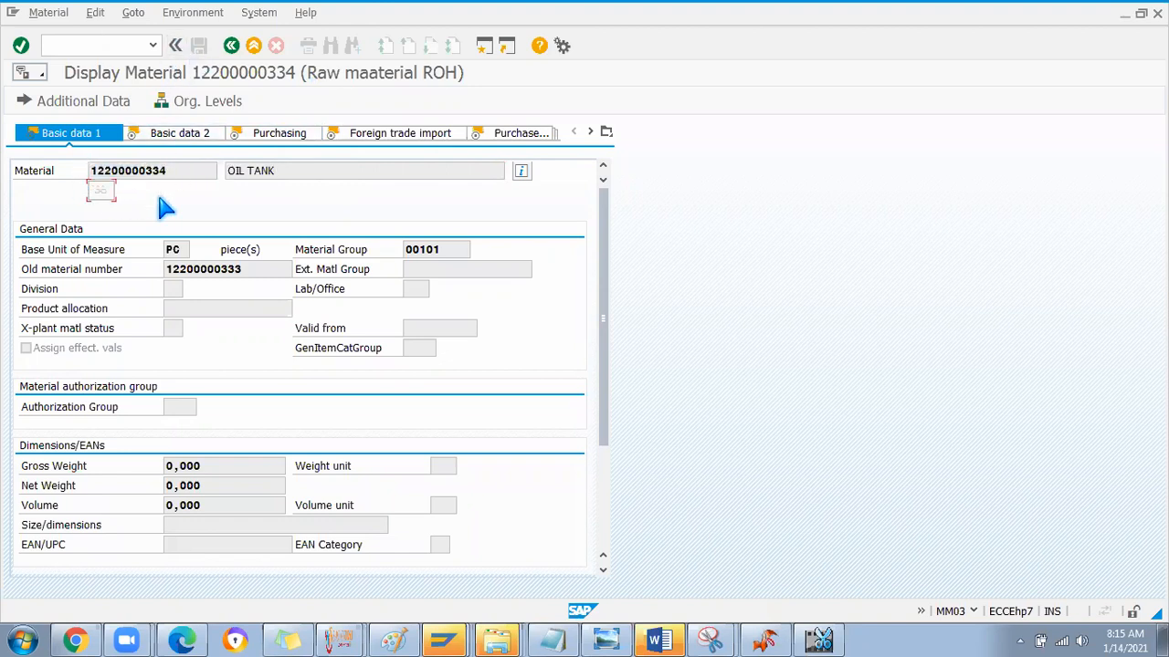
double_click(192, 170)
left_click(193, 13)
left_click(215, 52)
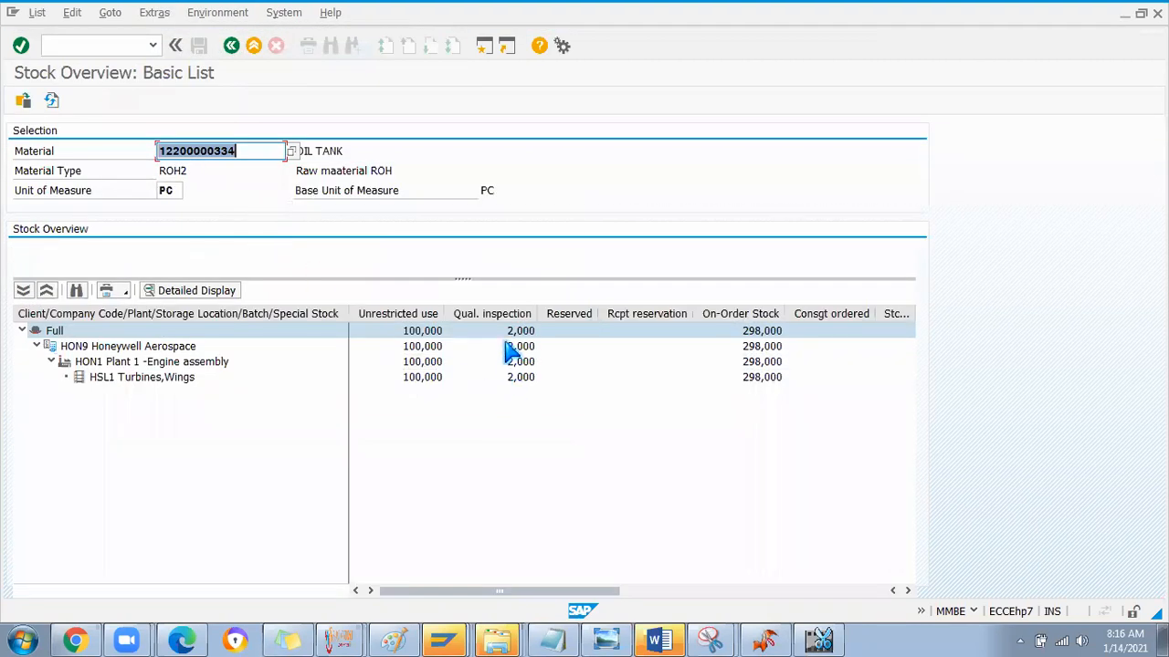
left_click(520, 377)
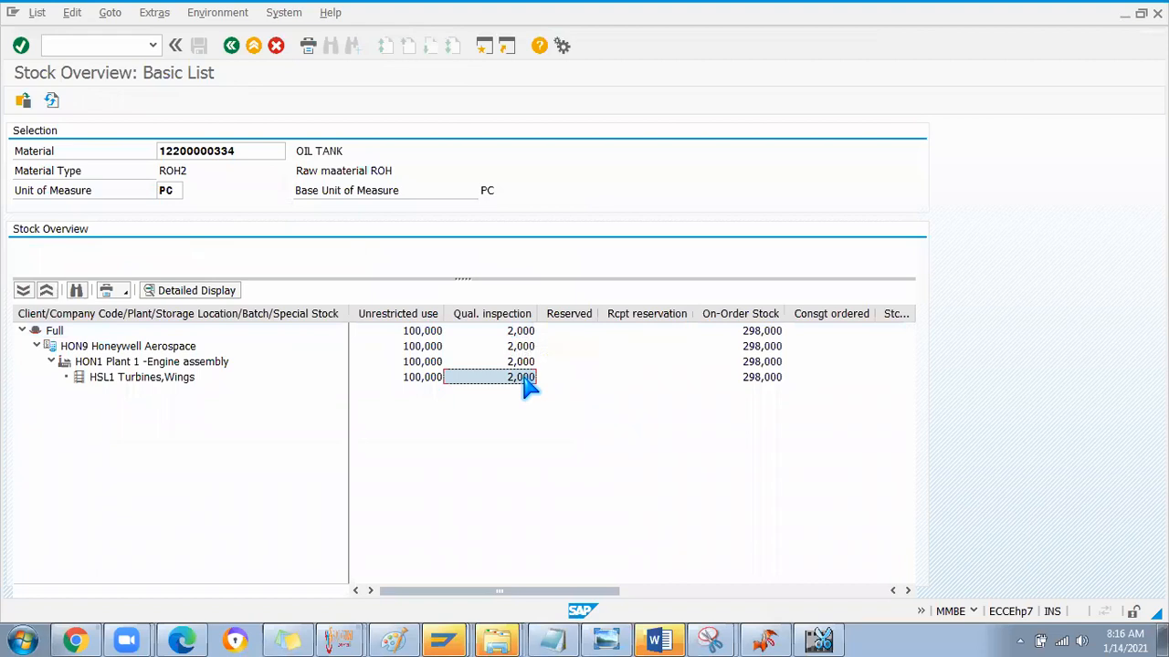
Step: Start transaction MIGO in a new session and choose A08 Transfer Posting with reference R10 Other
left_click(484, 49)
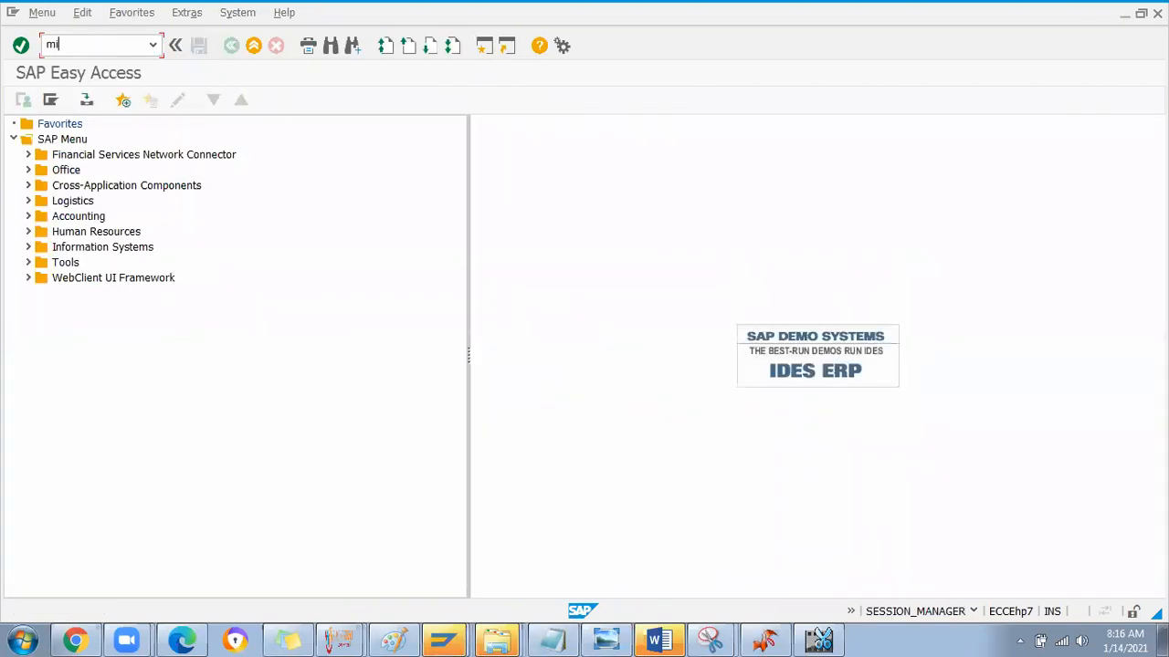
key("Return")
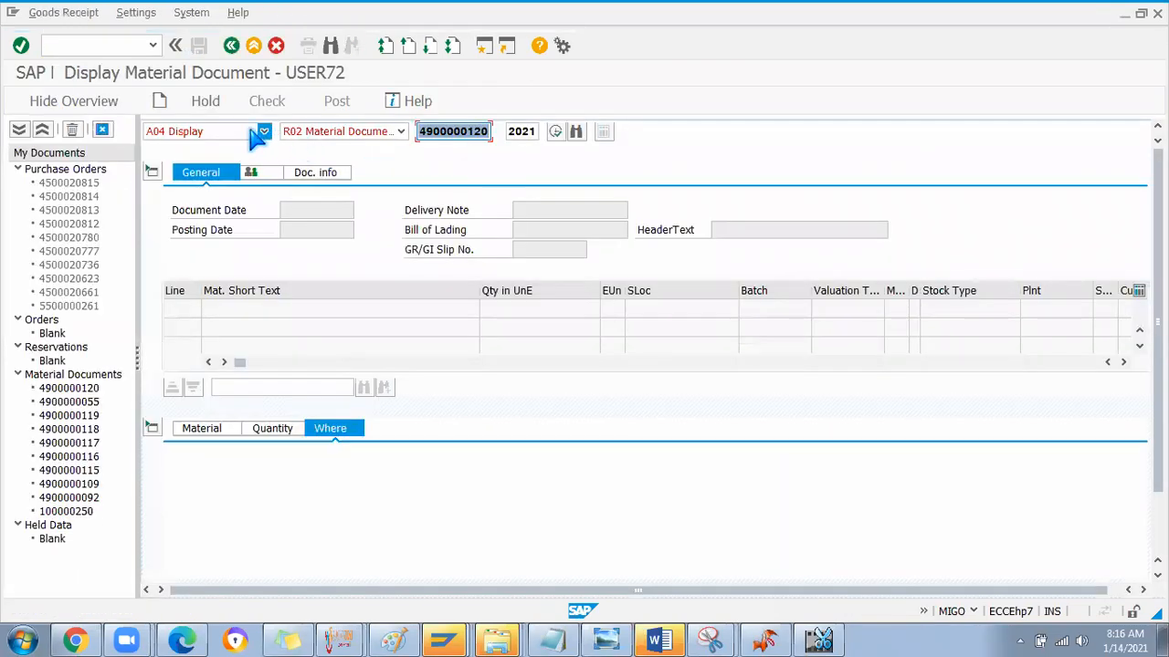
left_click(264, 131)
left_click(205, 246)
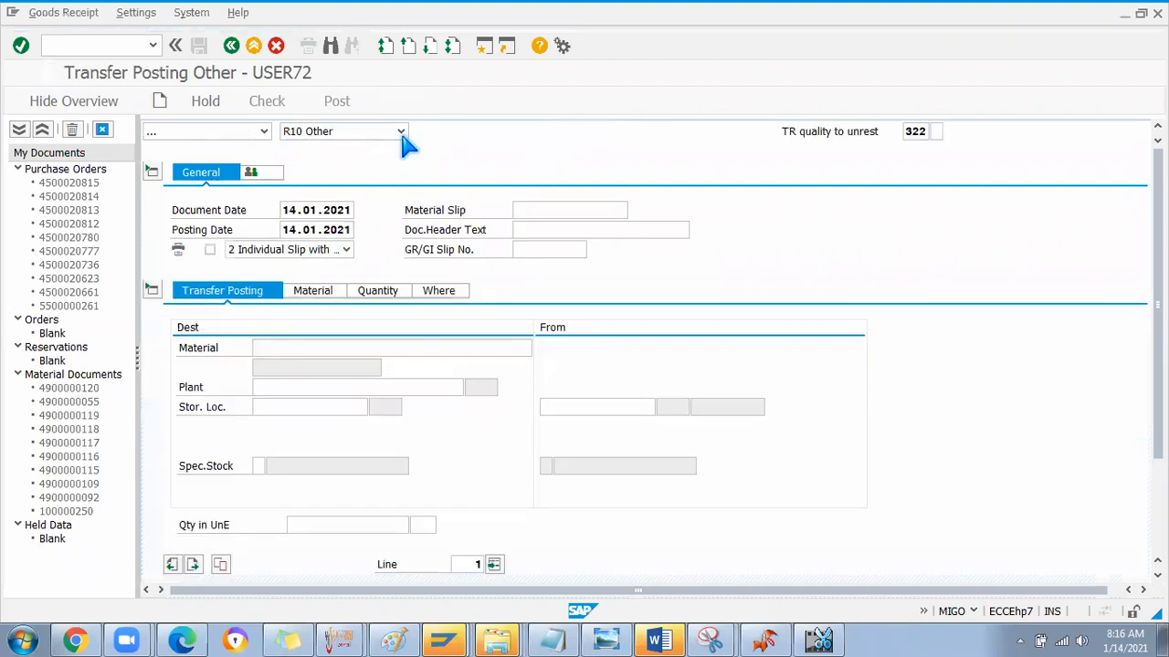
left_click(401, 131)
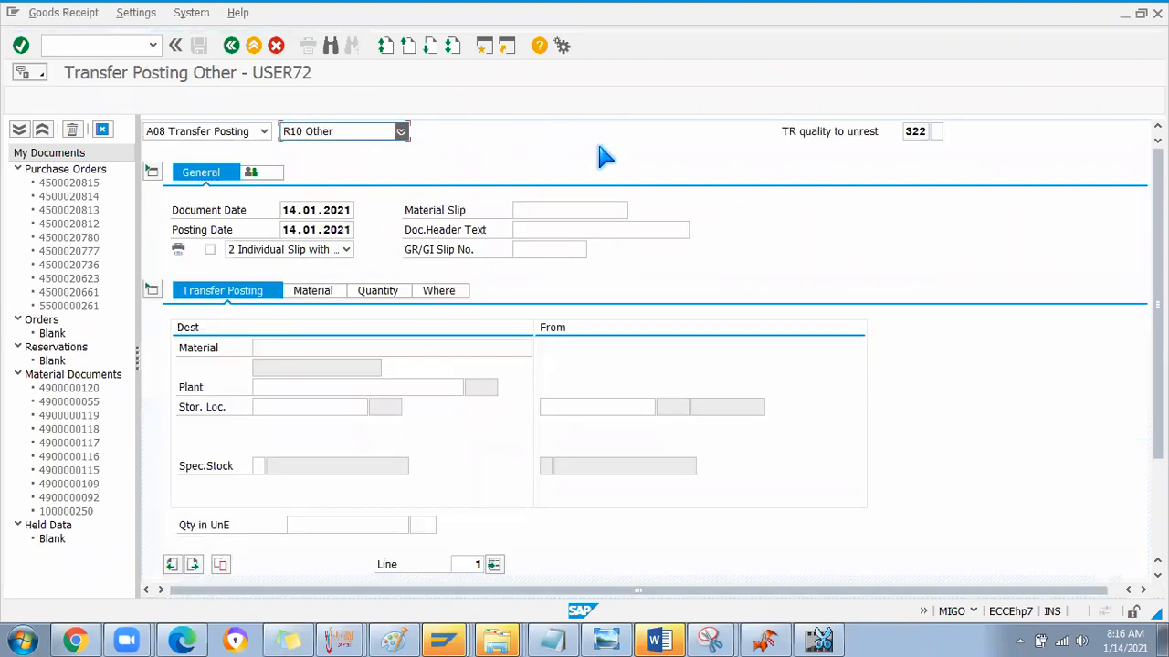
left_click(916, 133)
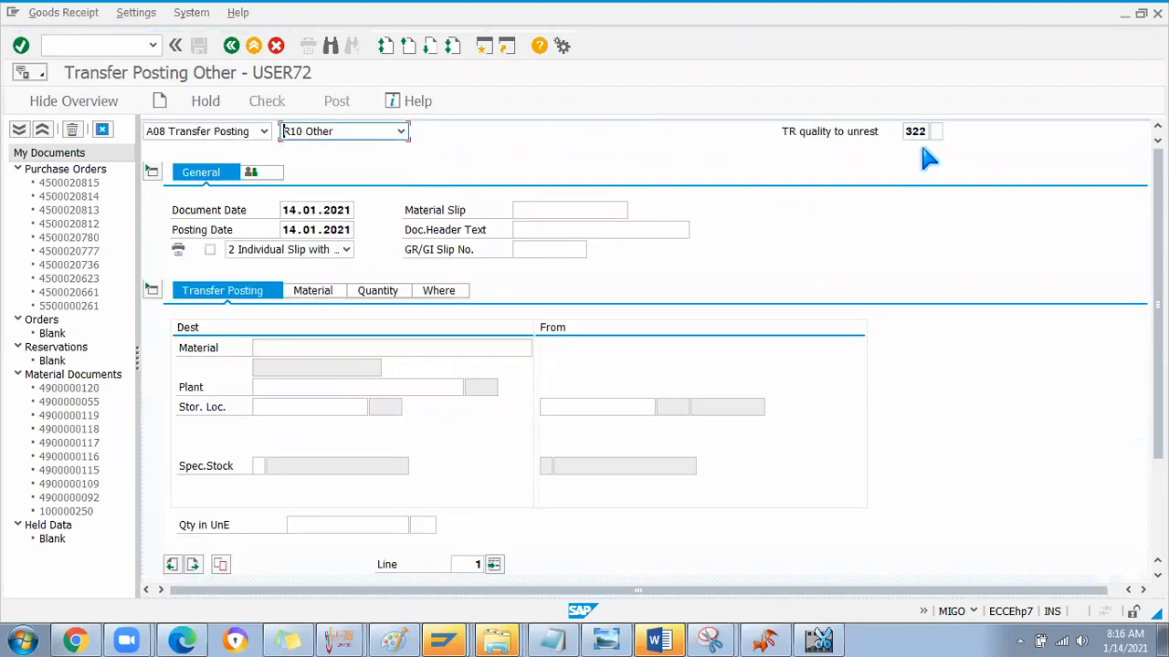
left_click(266, 348)
key("alt+Tab")
left_click_drag(237, 152, 82, 151)
key("ctrl+c")
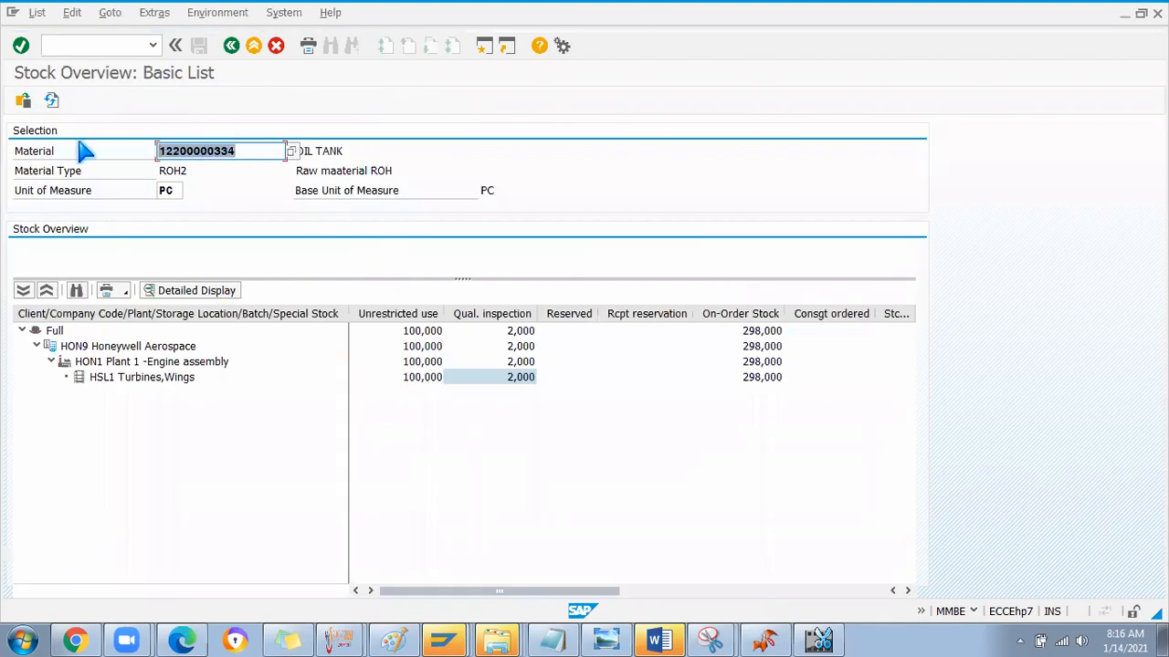
key("alt+Tab")
key("ctrl+v")
Step: Set the transfer posting's destination plant to HON1 and storage location to HSL1, consulting the stock overview for the codes
left_click(286, 387)
key("alt+Tab")
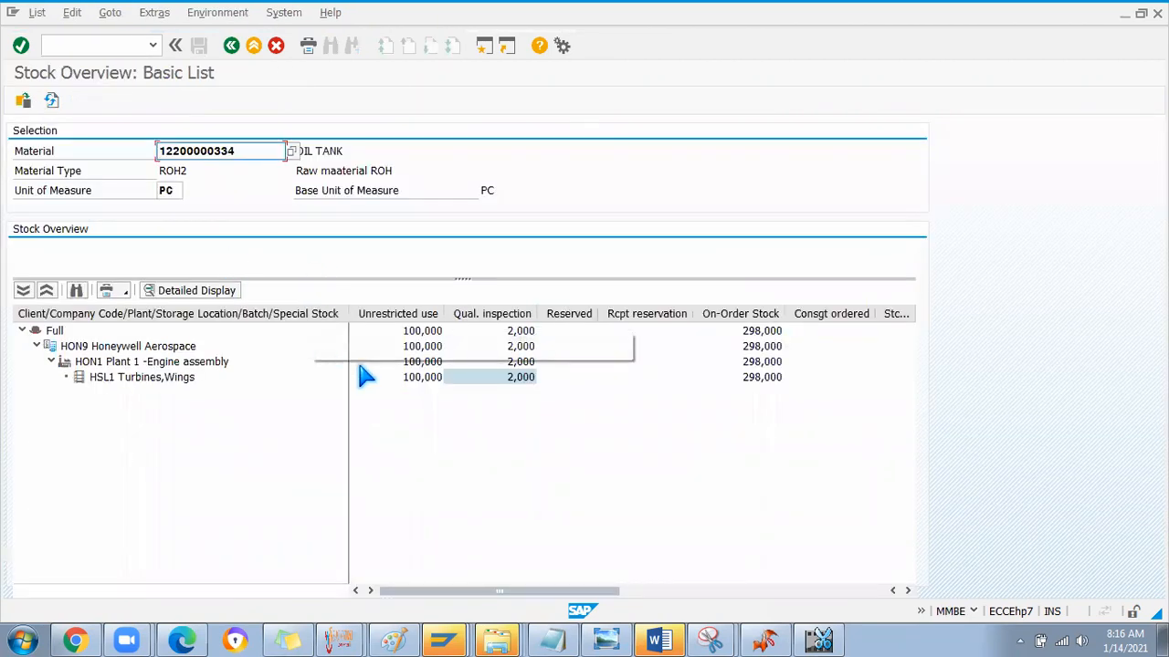
key("alt+Tab")
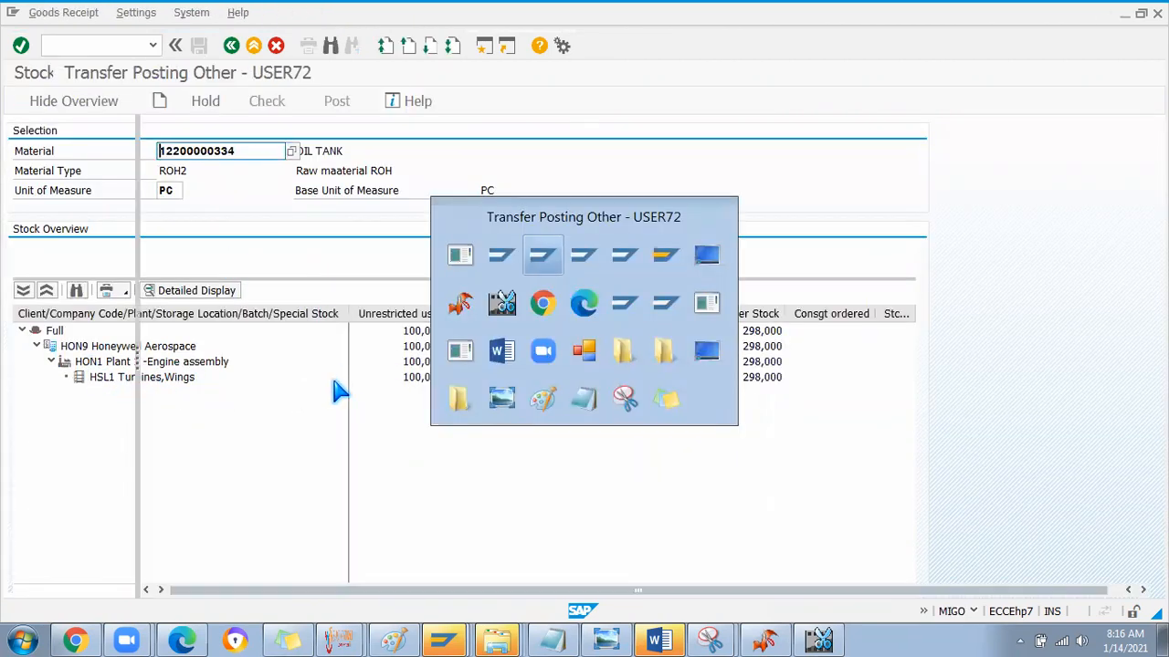
type("HON1")
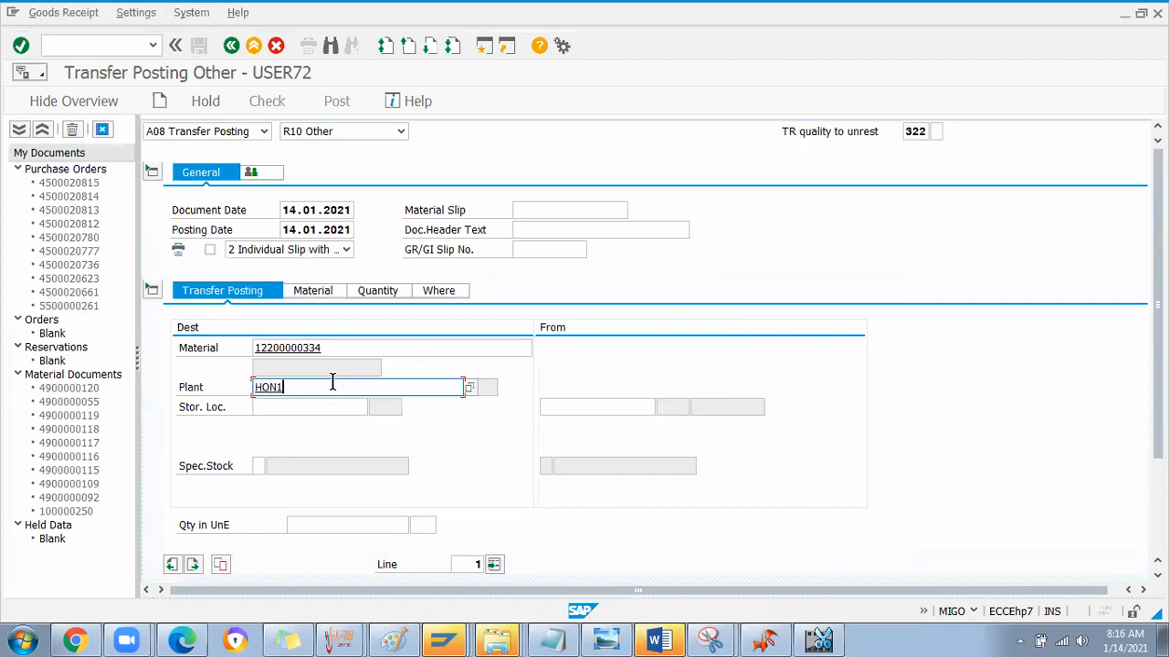
left_click(300, 407)
key("alt+Tab")
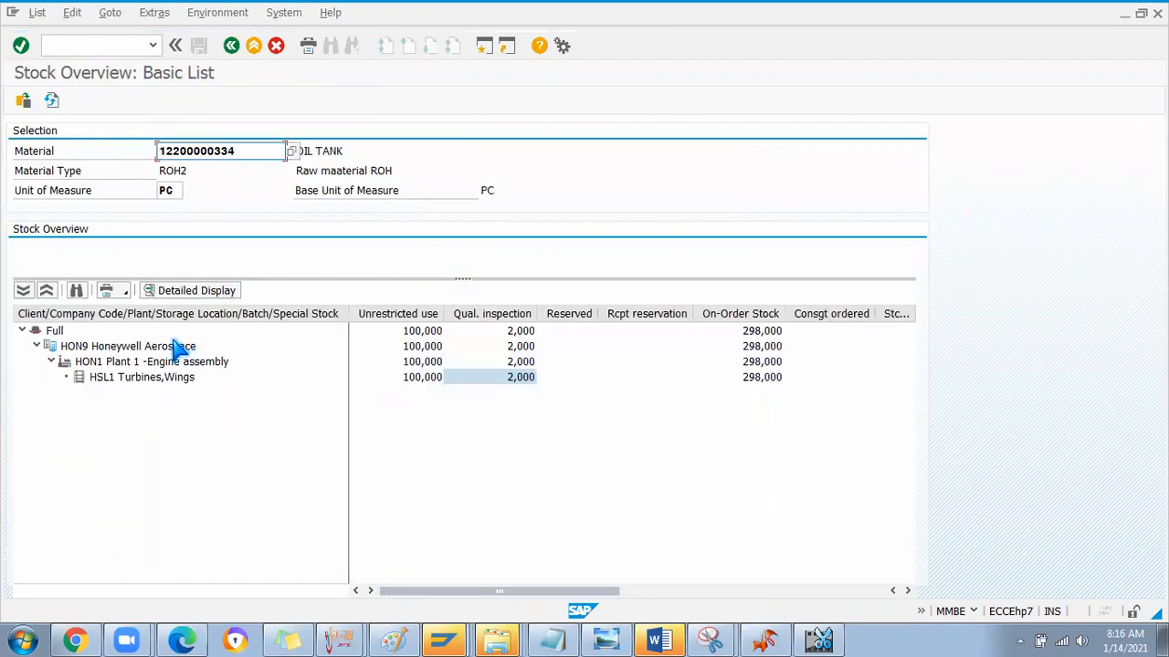
key("alt+Tab")
type("HS")
key("Return")
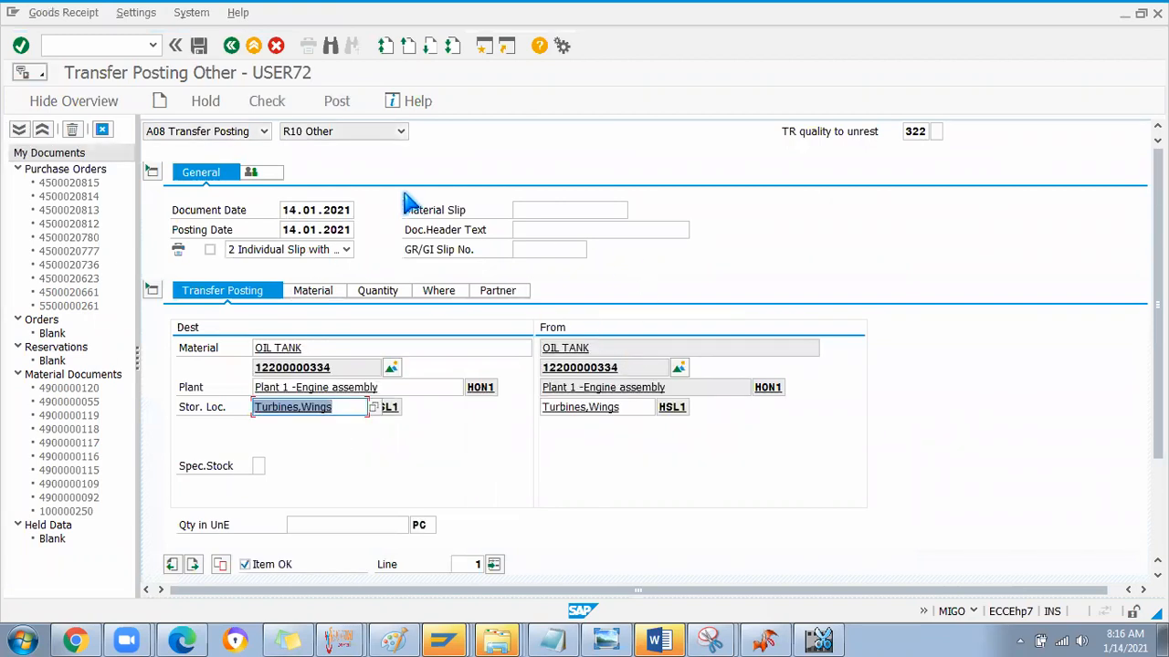
Step: Set the transfer quantity to 1 PC, check the transfer posting and post it
left_click(263, 104)
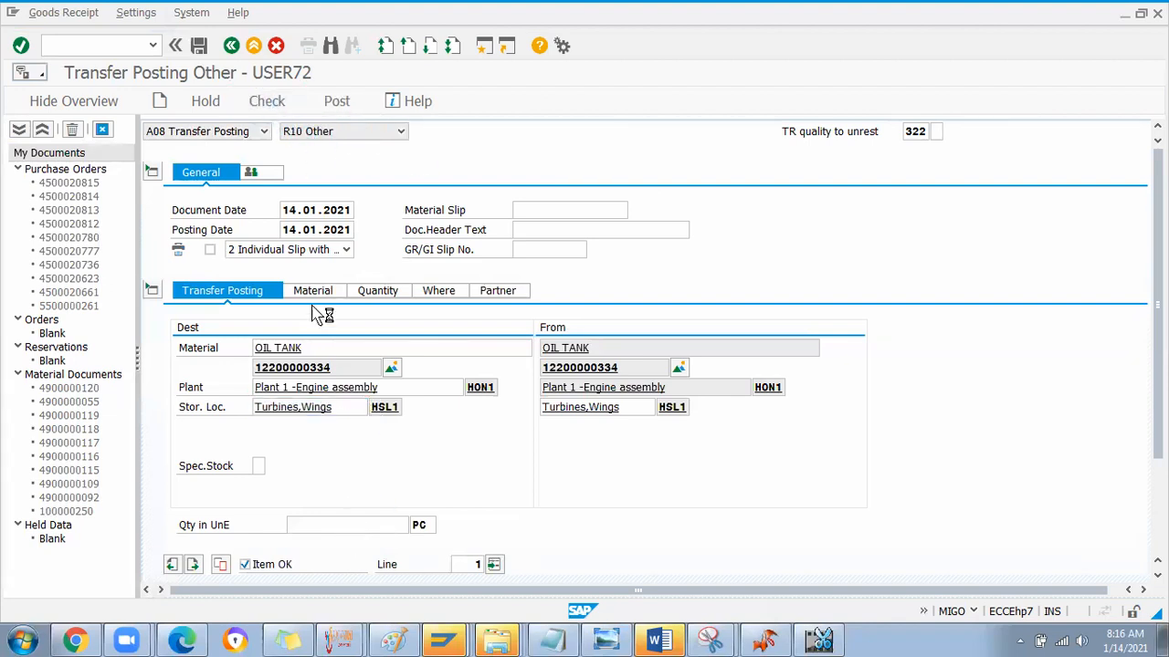
left_click(52, 330)
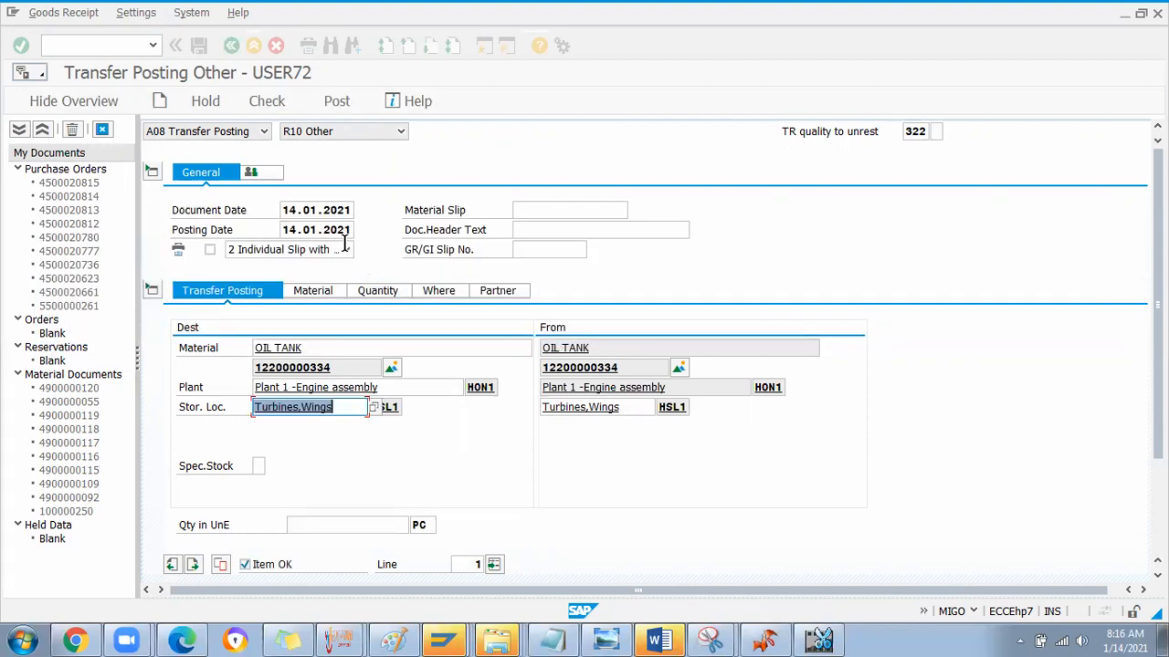
left_click(377, 292)
type("1")
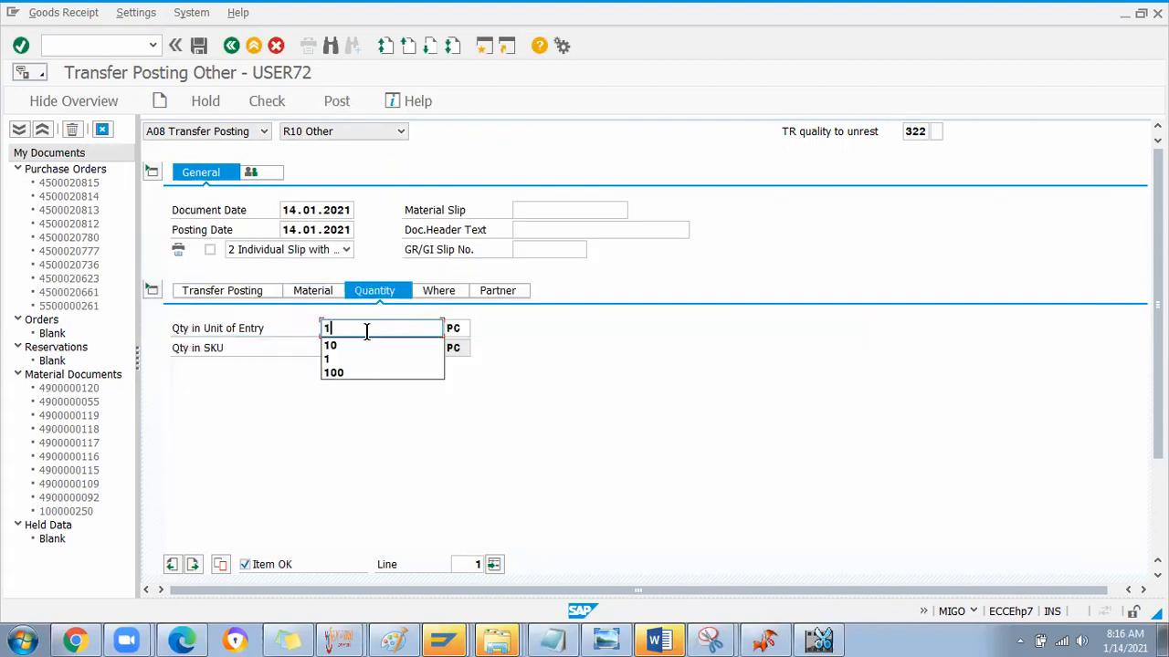
key("Return")
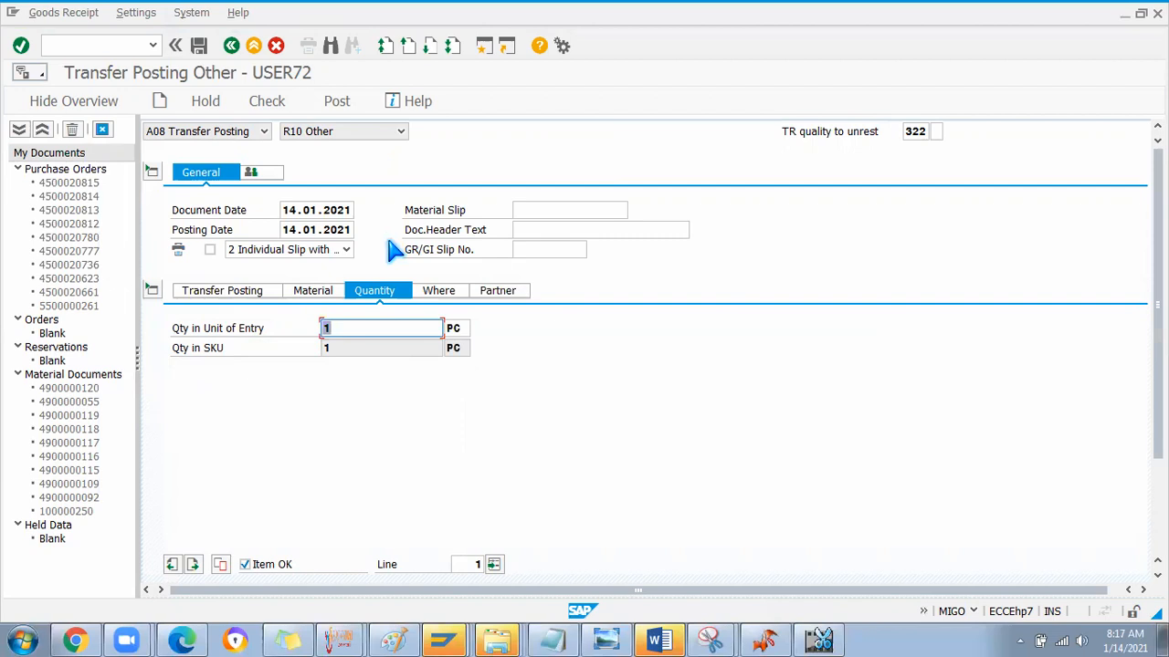
left_click(255, 101)
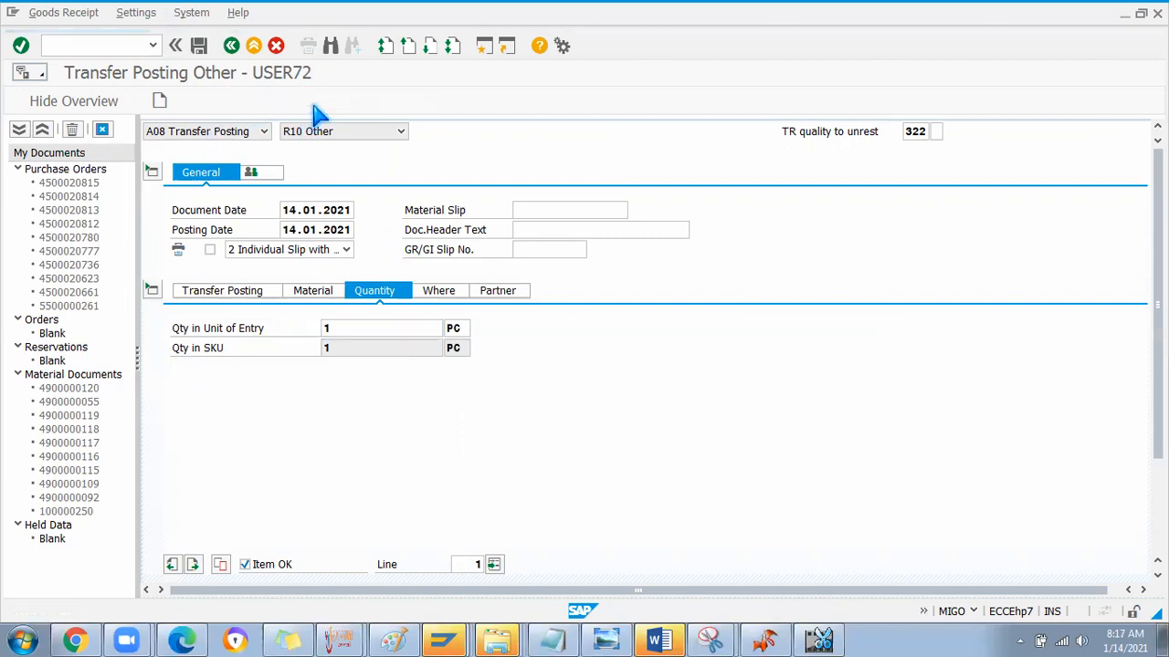
left_click(336, 104)
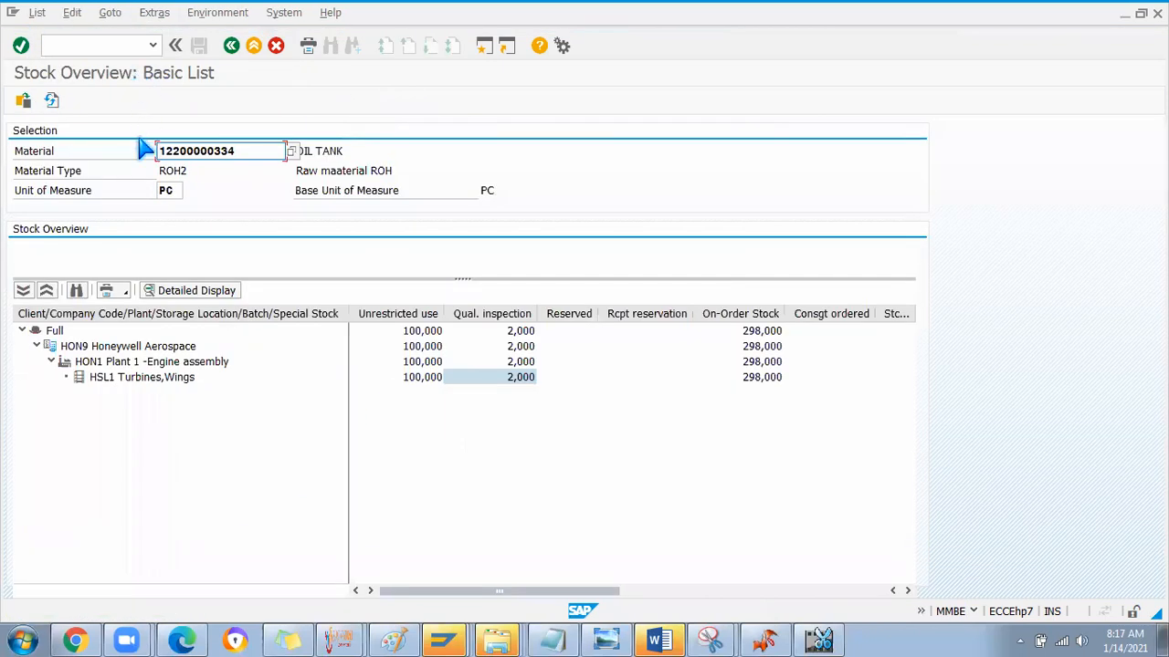
Step: Refresh the OIL TANK stock overview and compare the unrestricted and quality inspection stock at HSL1
left_click(51, 101)
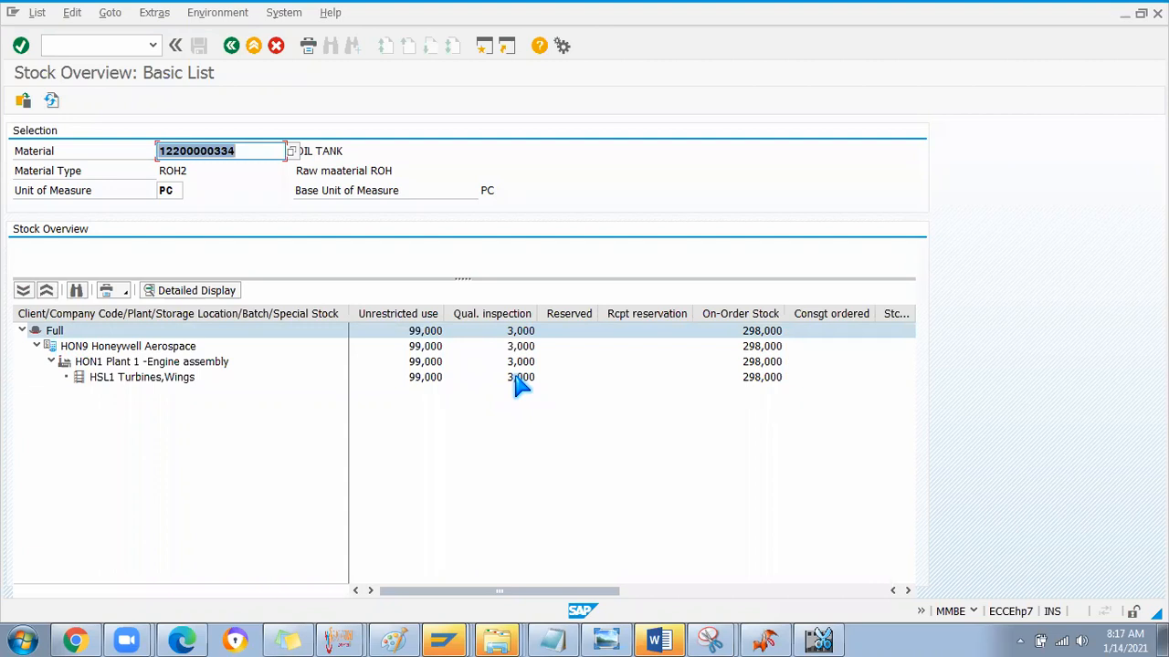
left_click(430, 380)
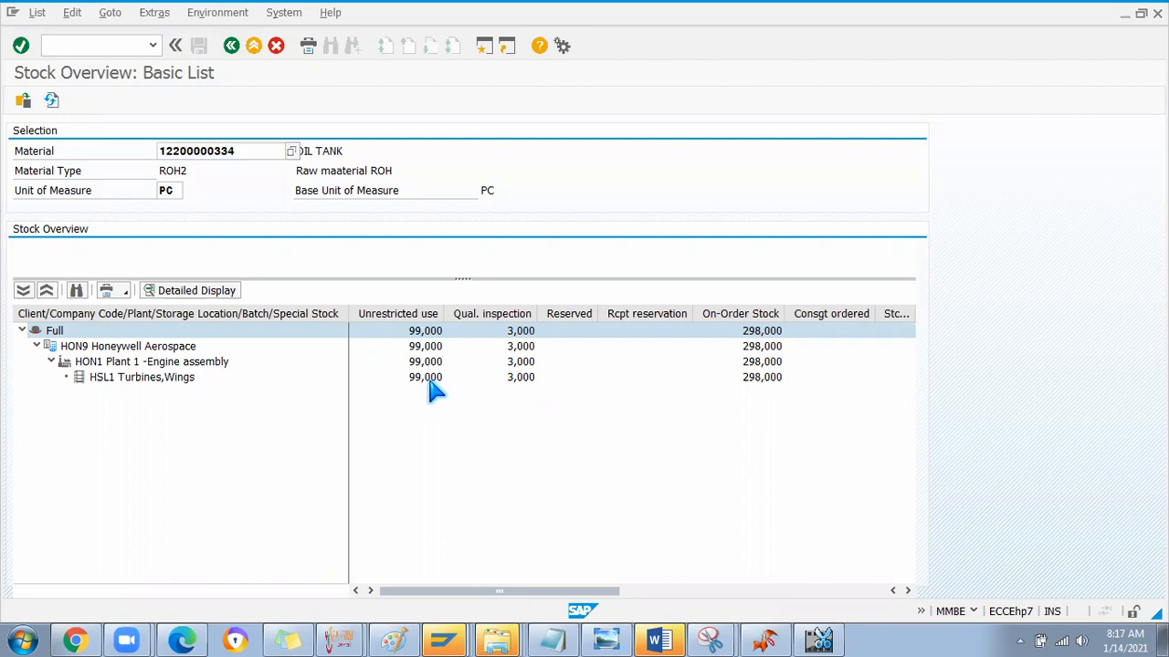
left_click(523, 379)
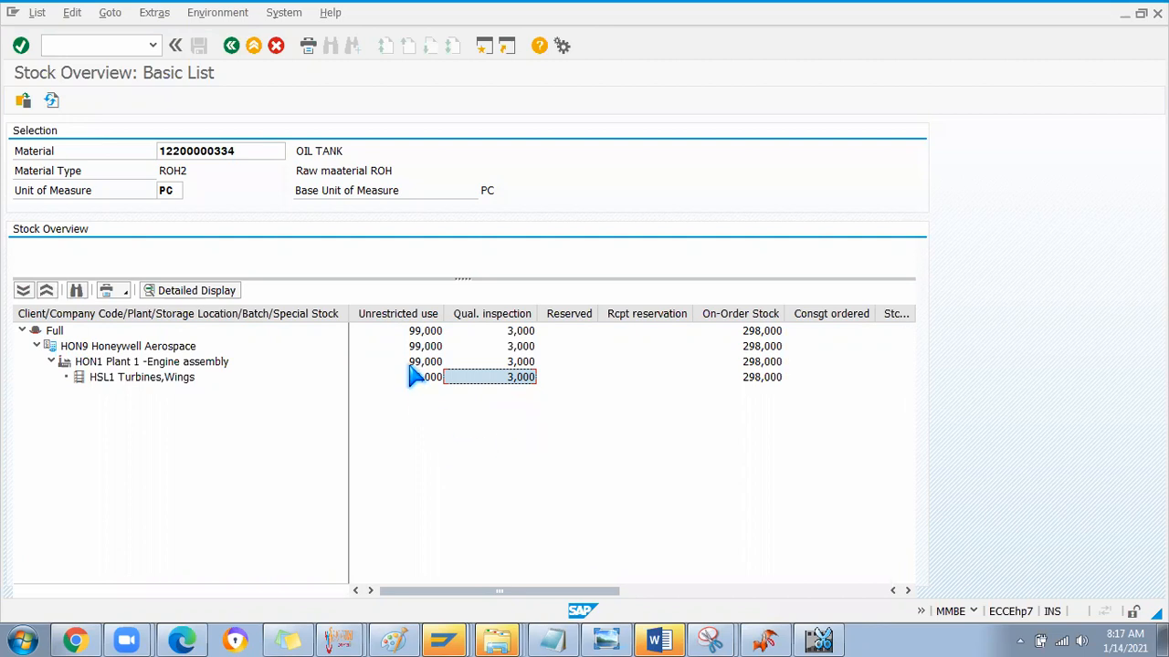
Step: Return to the transfer posting, set its movement type to 321 and dismiss the default values tip
key("alt+Tab")
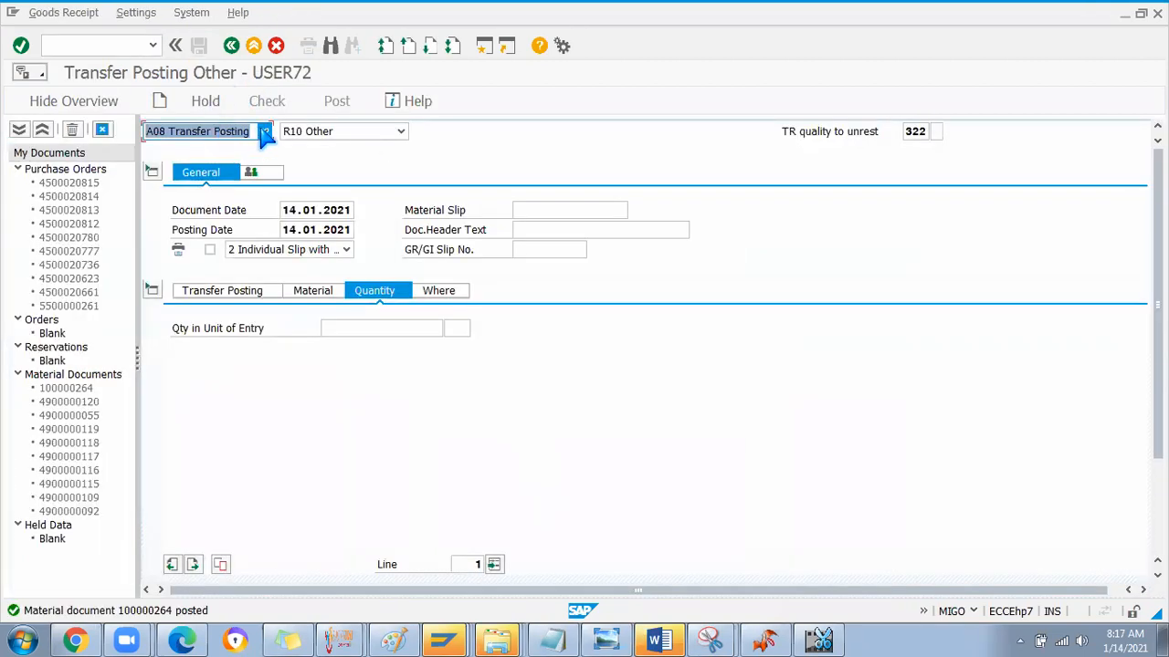
left_click(918, 131)
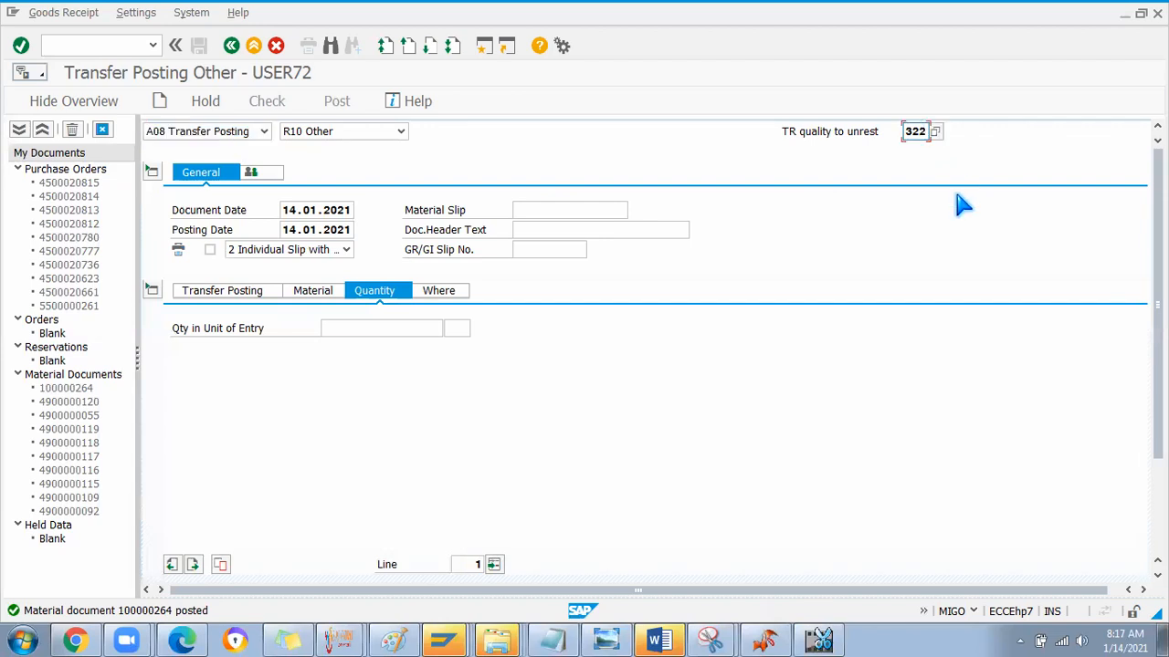
key("BackSpace")
type("1")
key("Return")
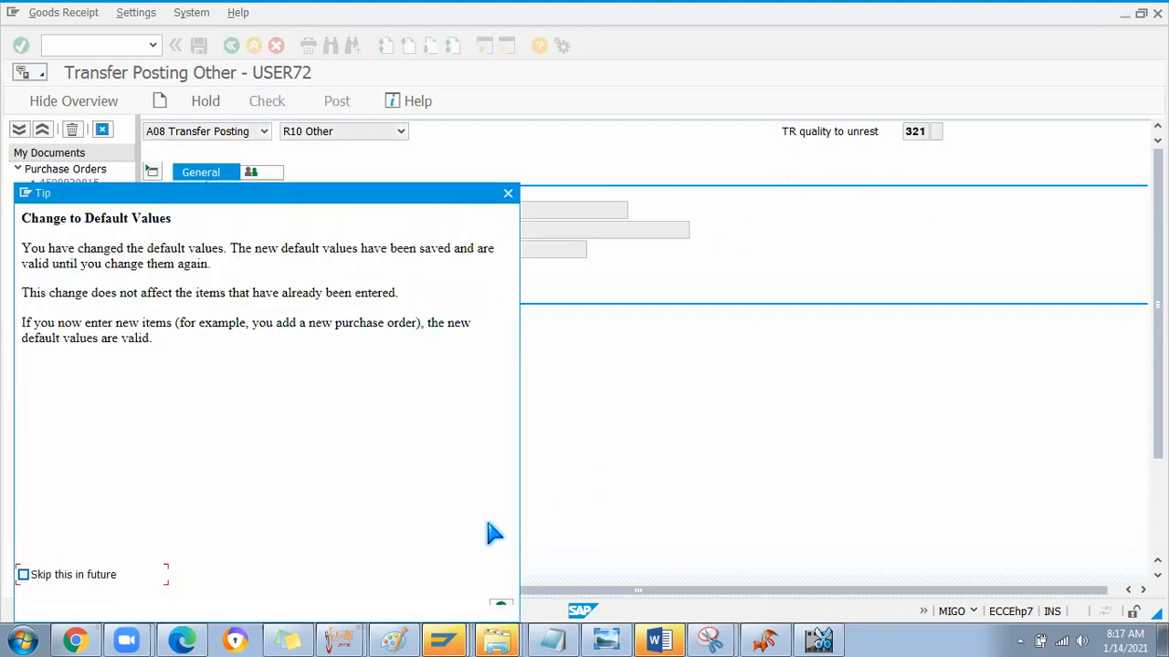
left_click_drag(418, 188, 516, 64)
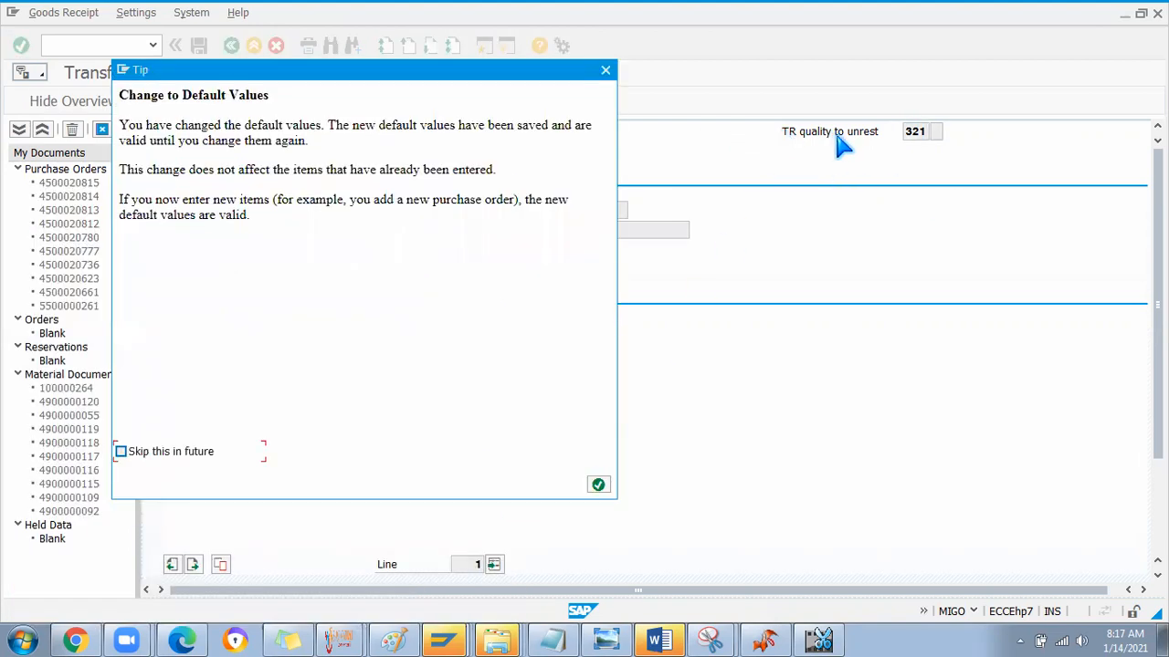
left_click(598, 485)
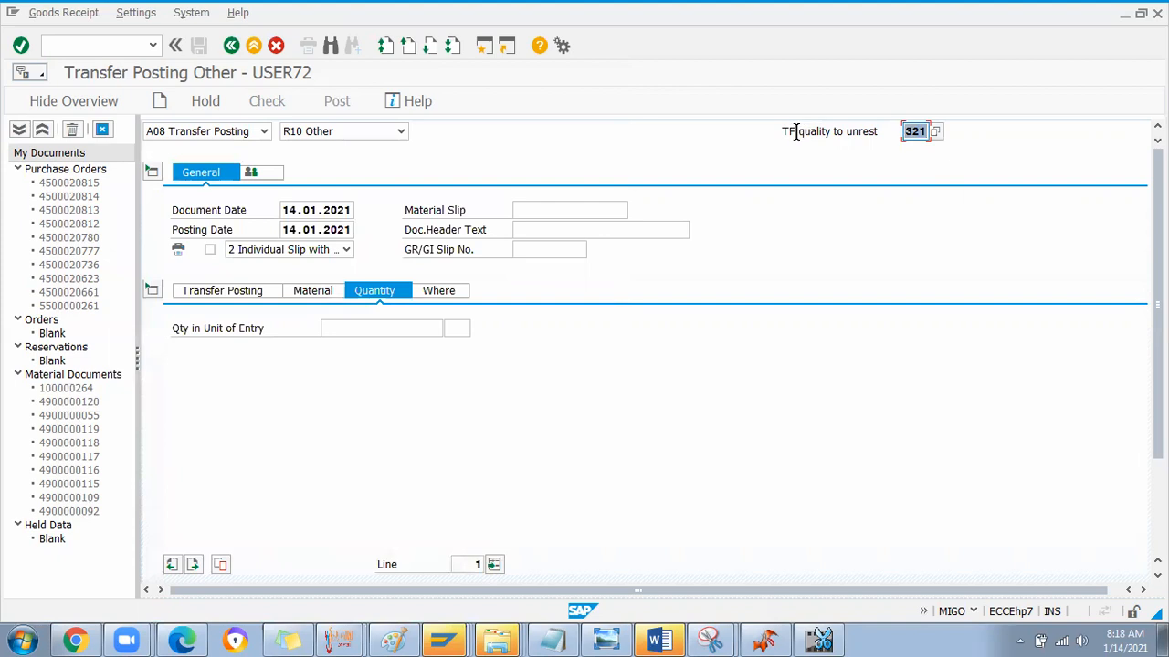
left_click_drag(796, 131, 778, 132)
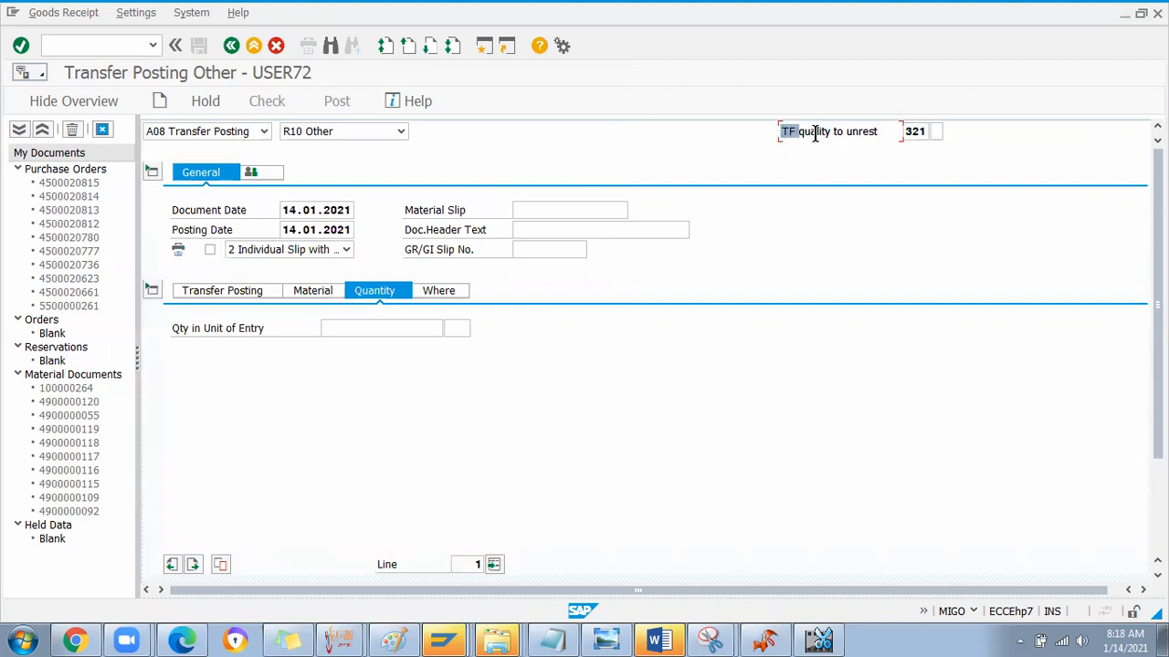
left_click(815, 131)
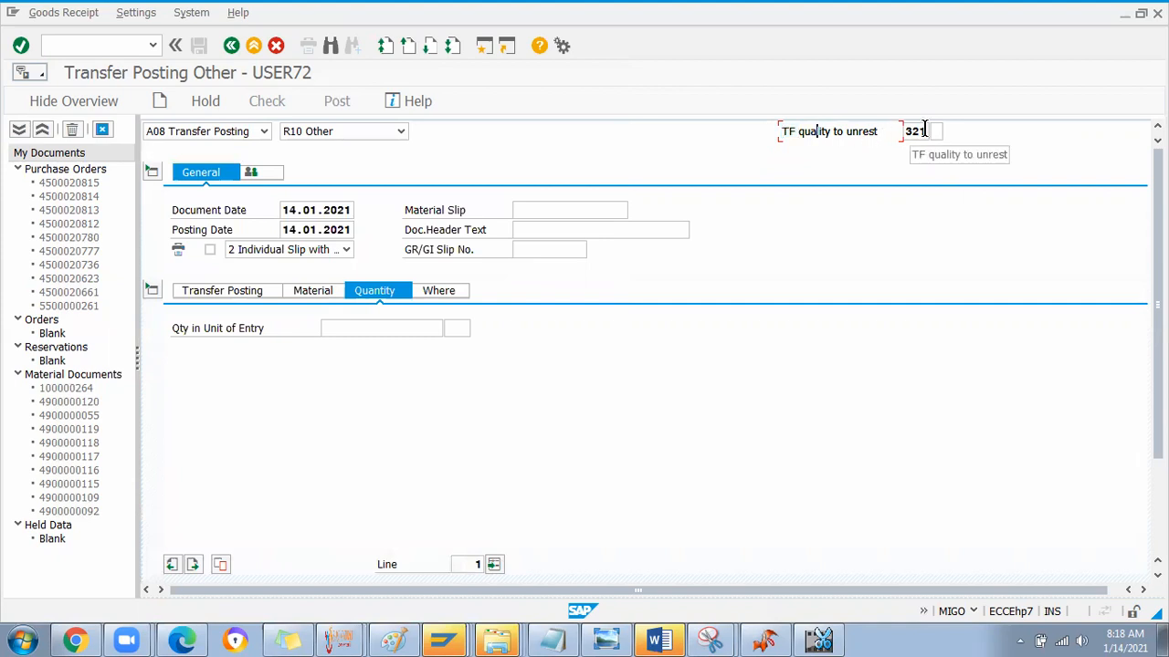
left_click(302, 298)
left_click(237, 299)
left_click(279, 350)
left_click(282, 362)
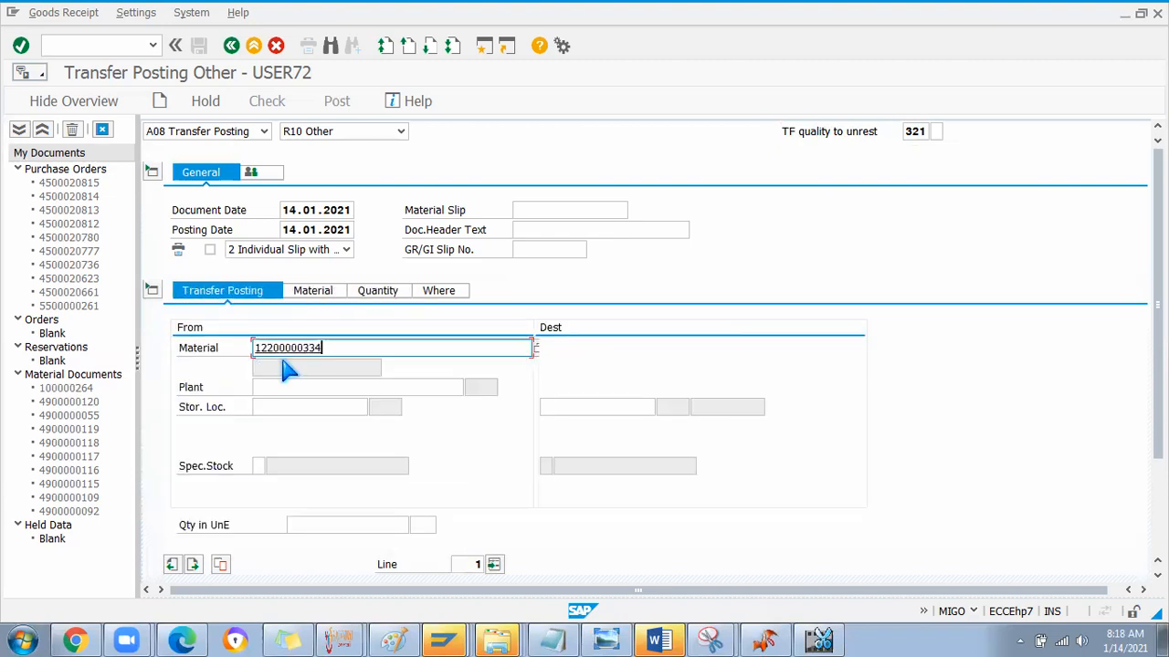
key("Return")
left_click(279, 388)
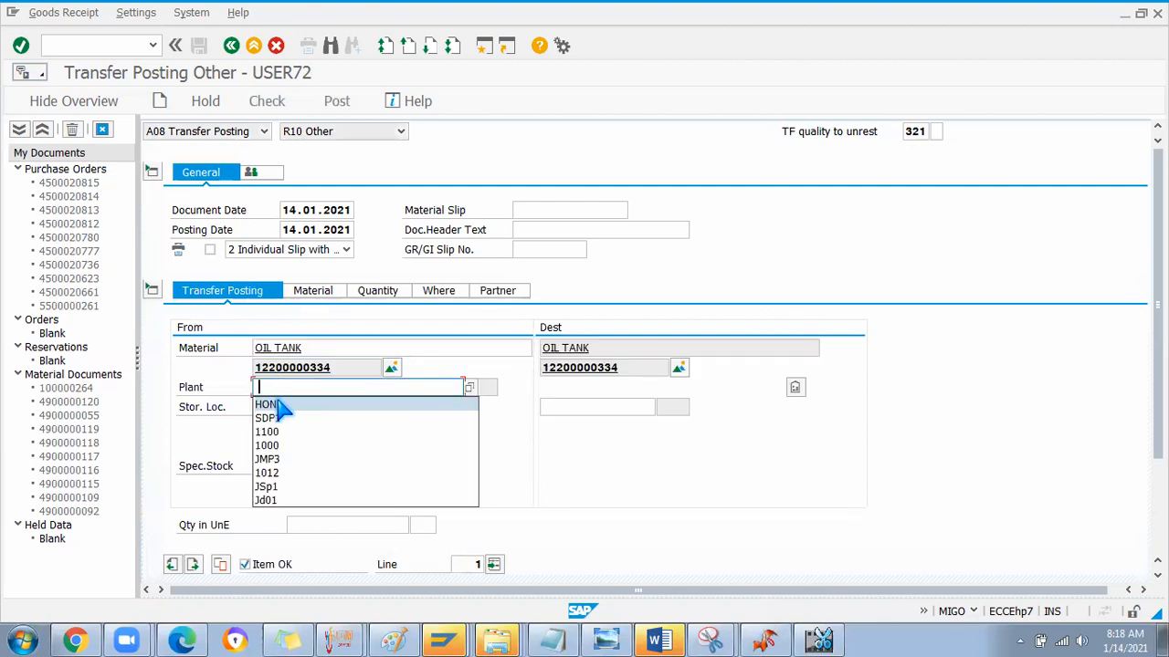
left_click(274, 404)
left_click(274, 408)
left_click(274, 420)
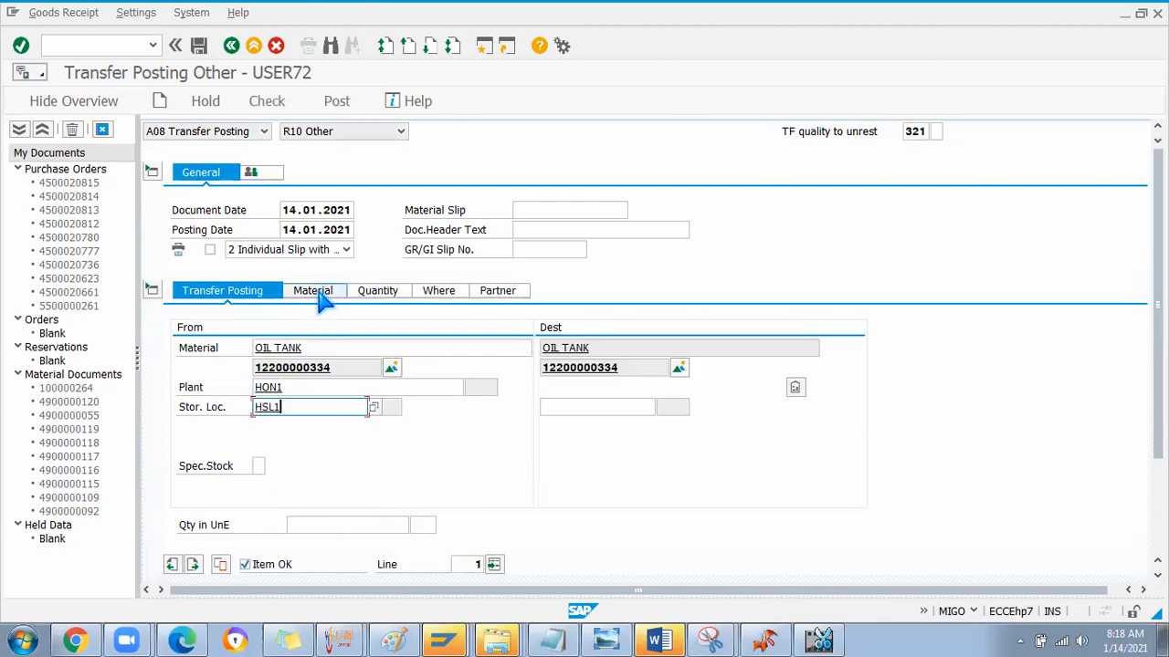
Step: Set the transfer quantity to 2 PC, check the 321 transfer posting and post it
left_click(315, 291)
left_click(367, 292)
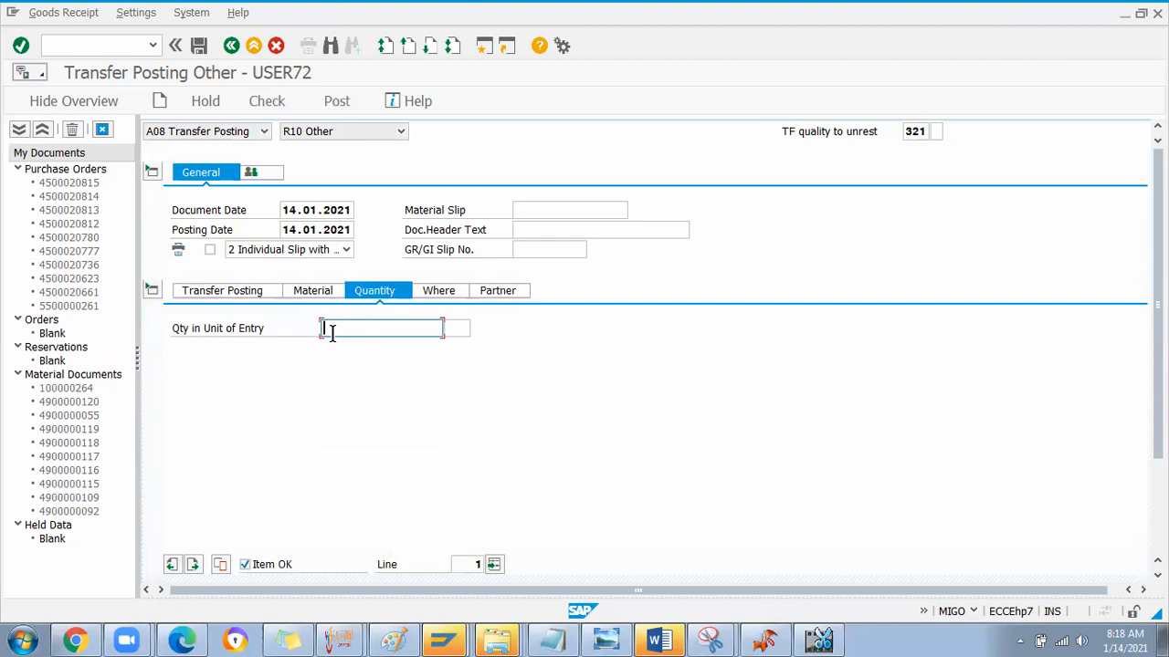
type("2")
key("Return")
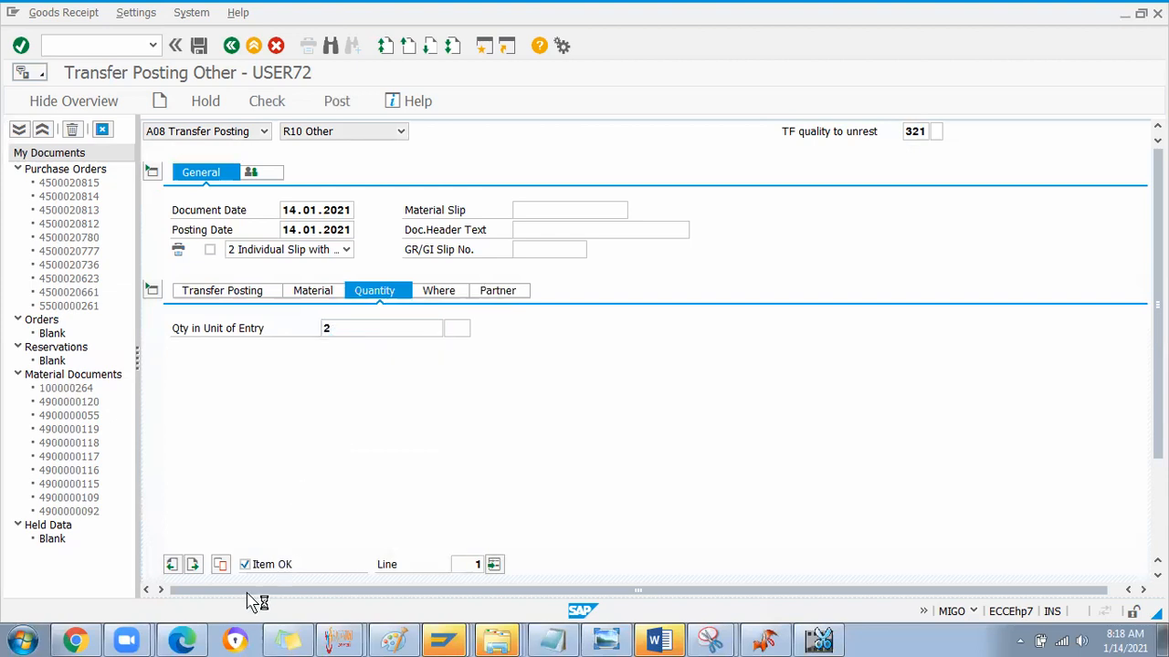
left_click(267, 102)
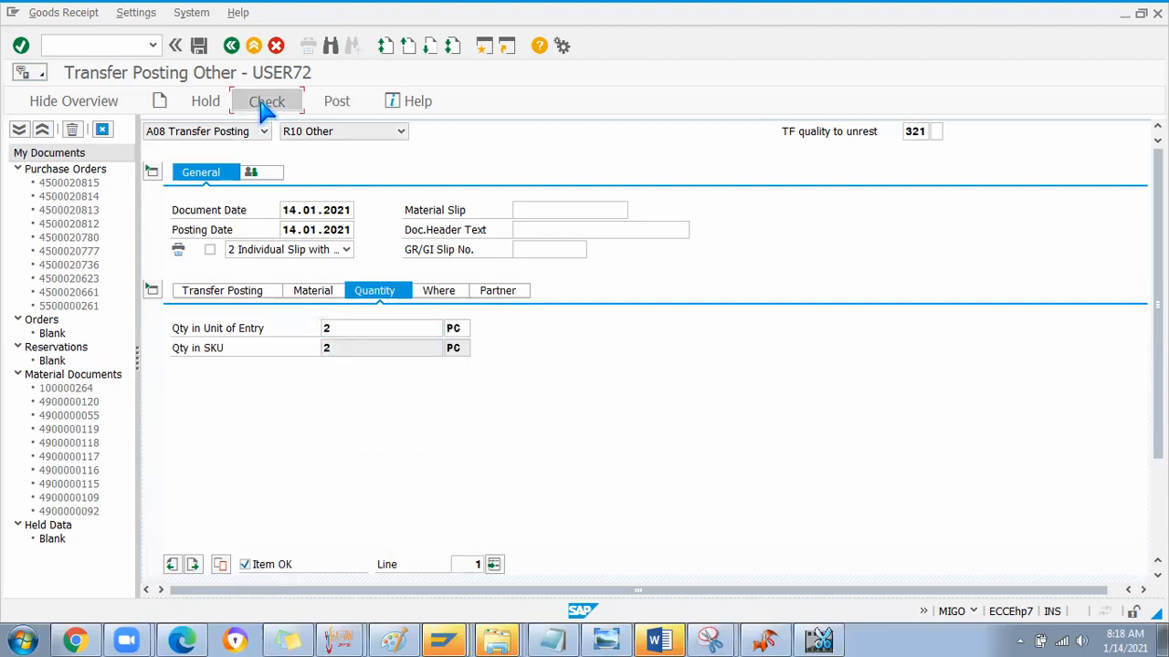
left_click(336, 103)
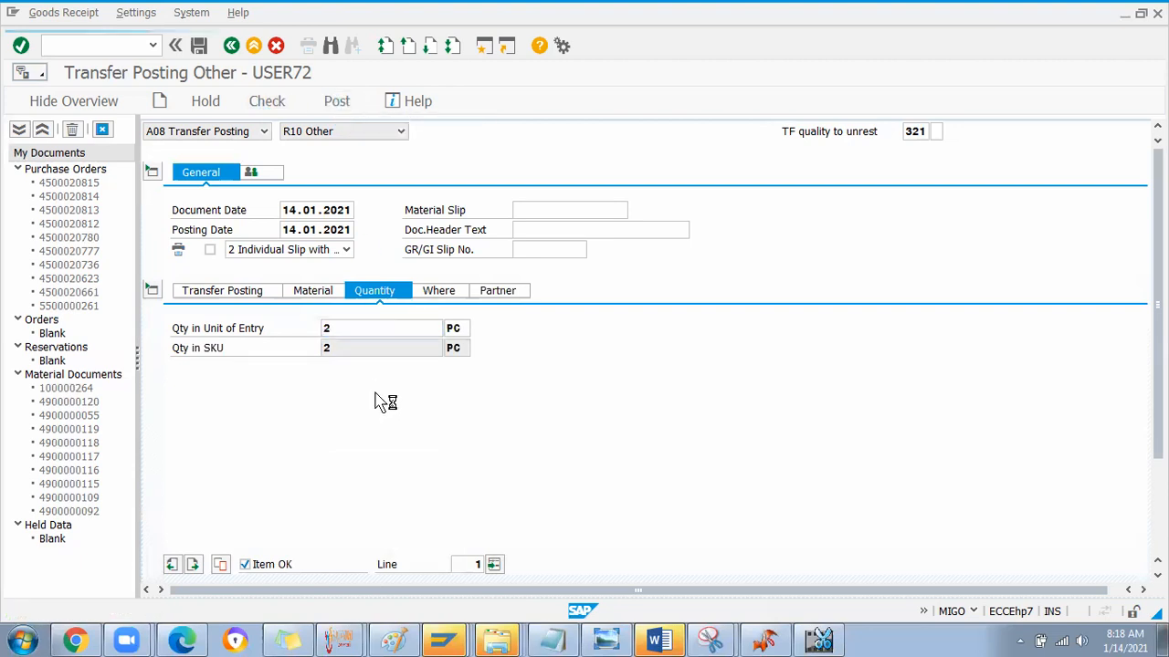
Step: Refresh the OIL TANK stock overview and examine HSL1's unrestricted and quality inspection stock following the 321 posting
key("alt+Tab")
key("alt+Tab")
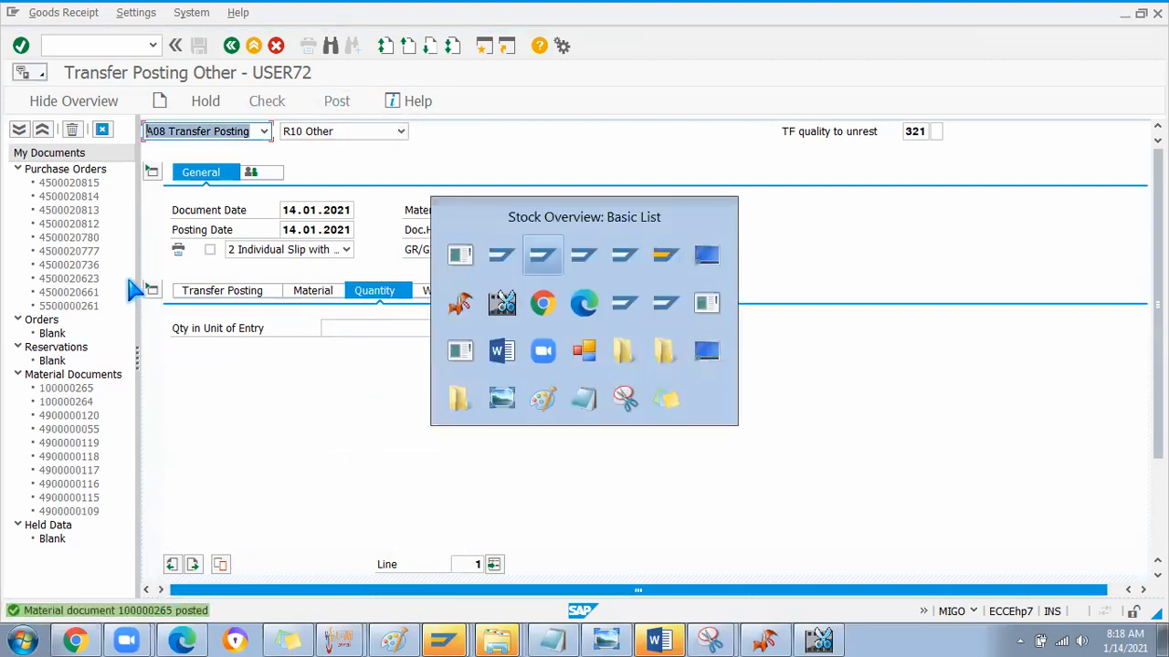
left_click(51, 100)
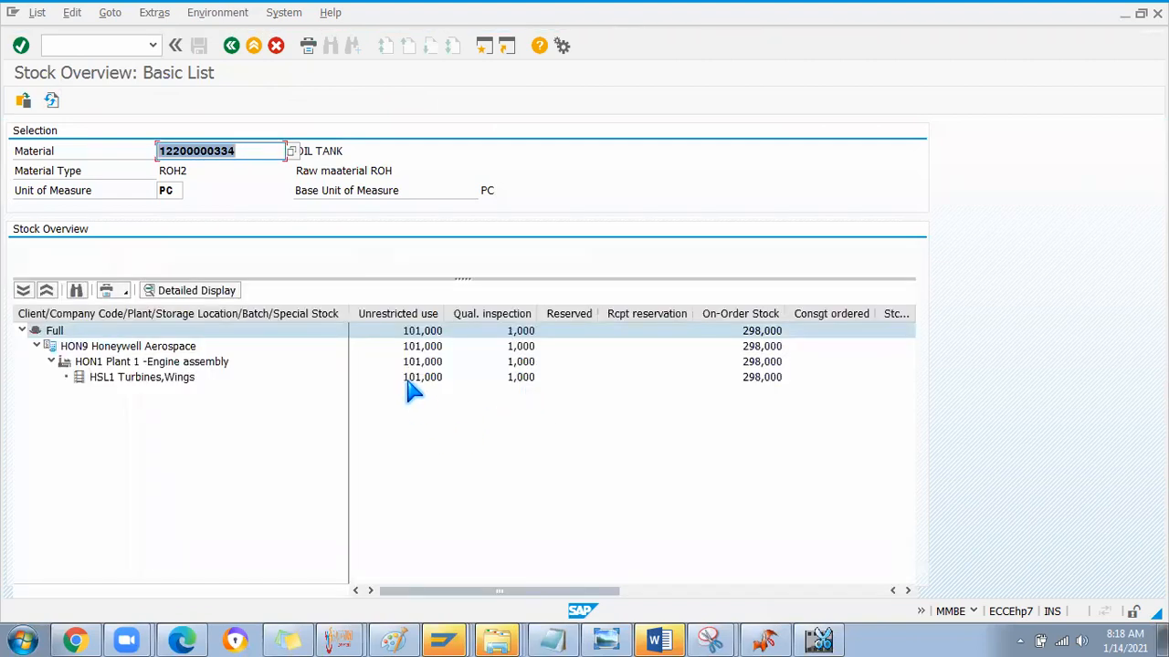
left_click(519, 381)
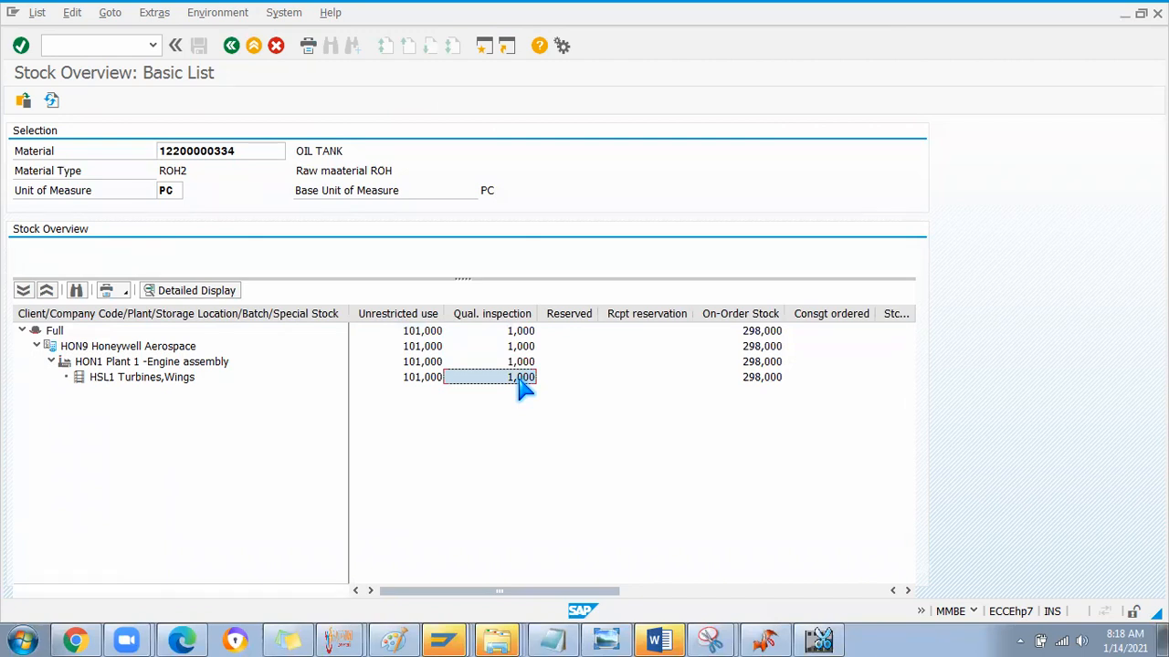
Step: Open the transfer posting's list of movement types and examine the 321, 322 and 323 quality inspection entries
key("alt+Tab")
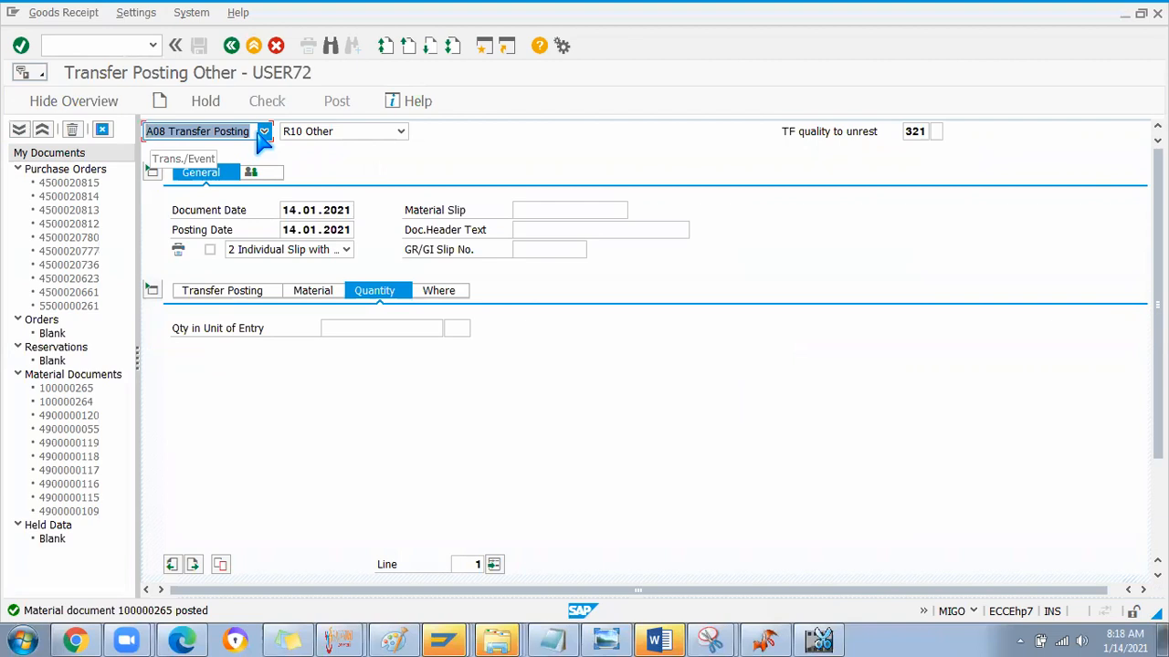
left_click(915, 131)
left_click(935, 133)
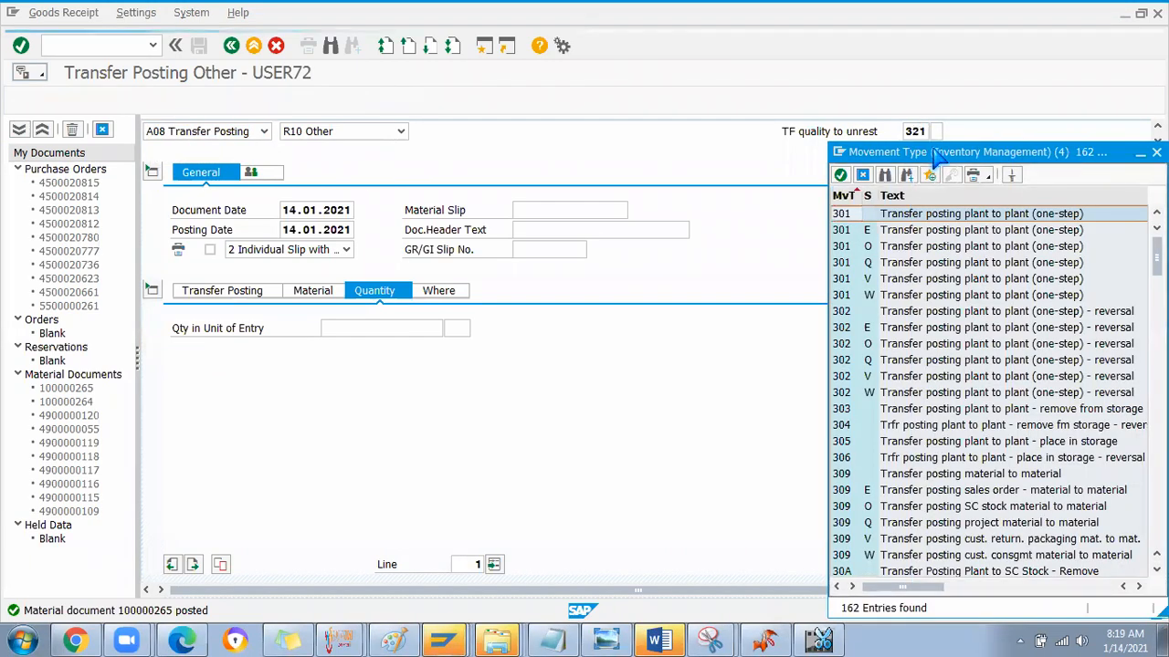
left_click_drag(937, 155, 571, 27)
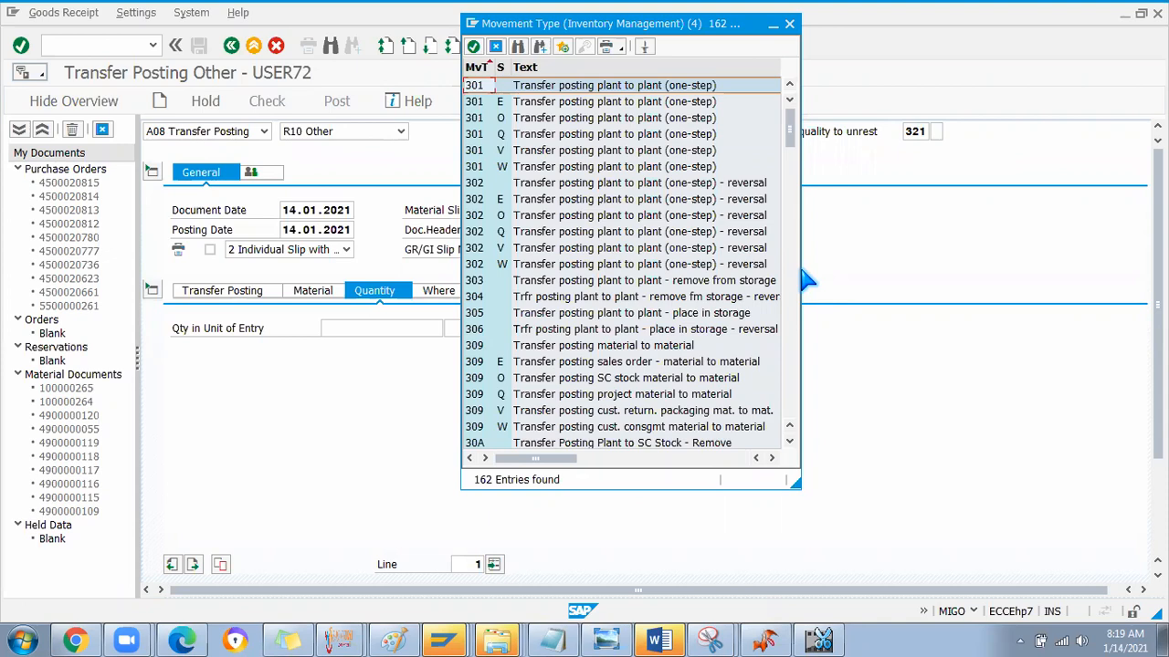
scroll(690, 342, "down", 5)
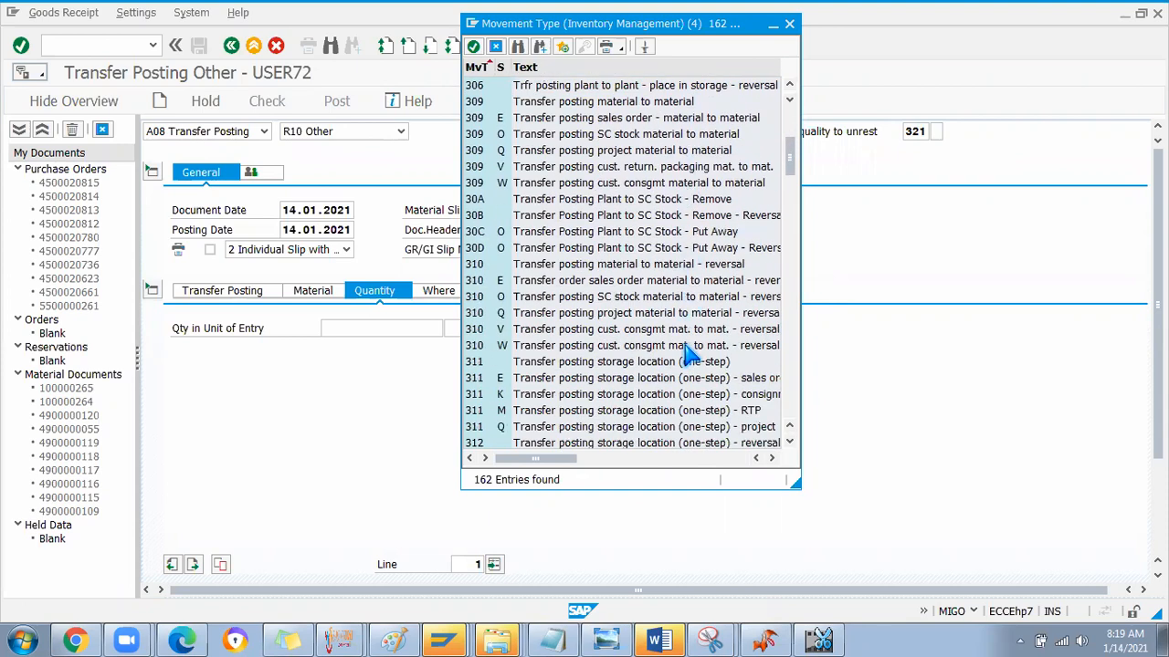
scroll(689, 352, "down", 3)
scroll(527, 400, "down", 5)
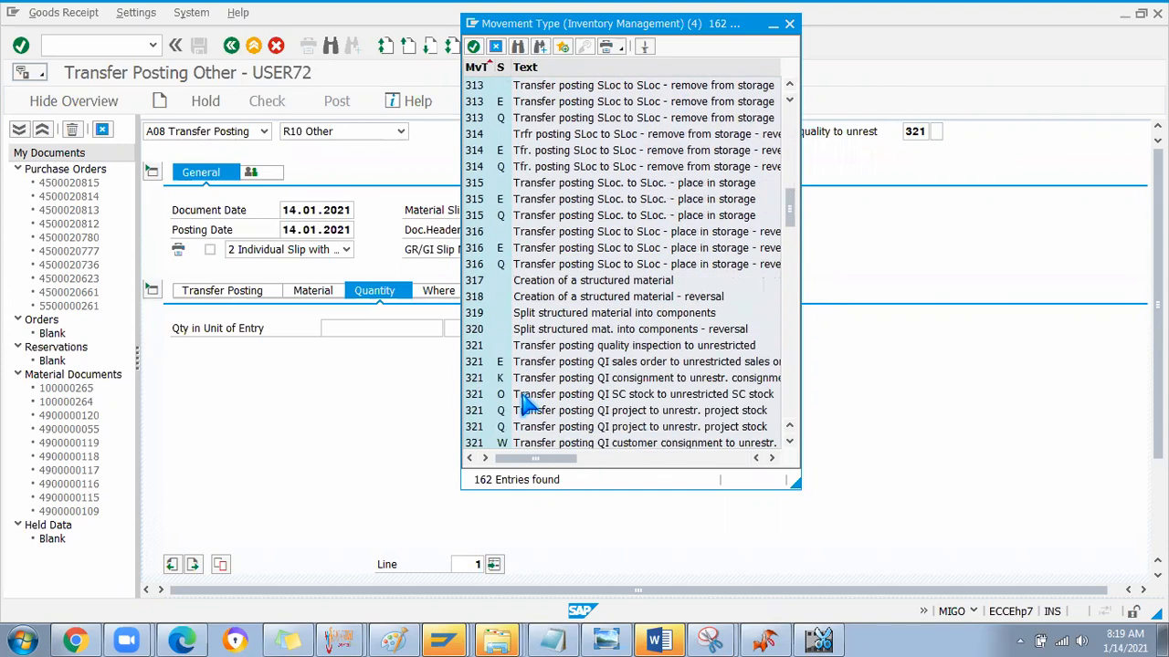
scroll(528, 401, "down", 8)
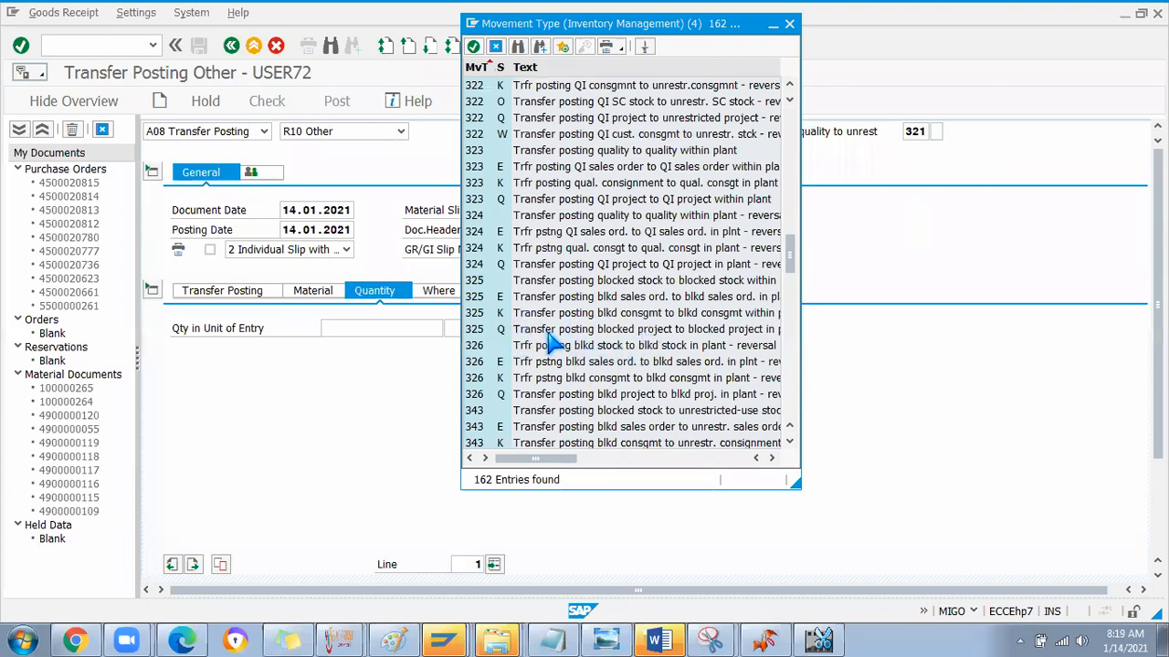
scroll(493, 200, "up", 1)
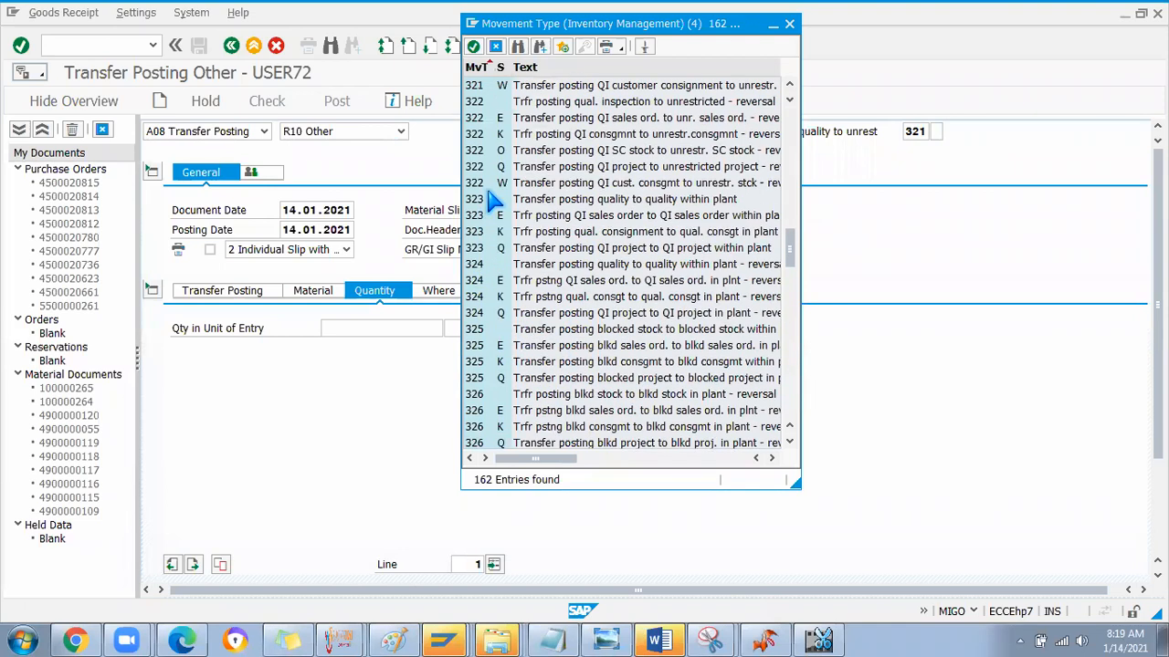
left_click(577, 201)
scroll(502, 192, "up", 2)
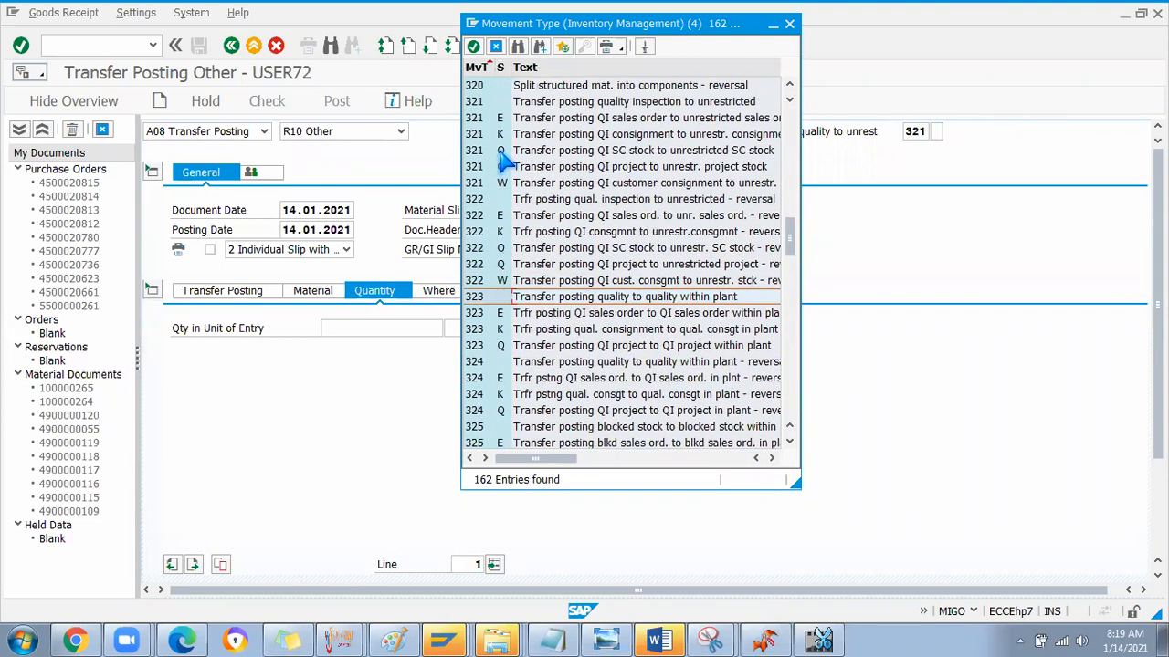
scroll(504, 173, "up", 2)
left_click(484, 201)
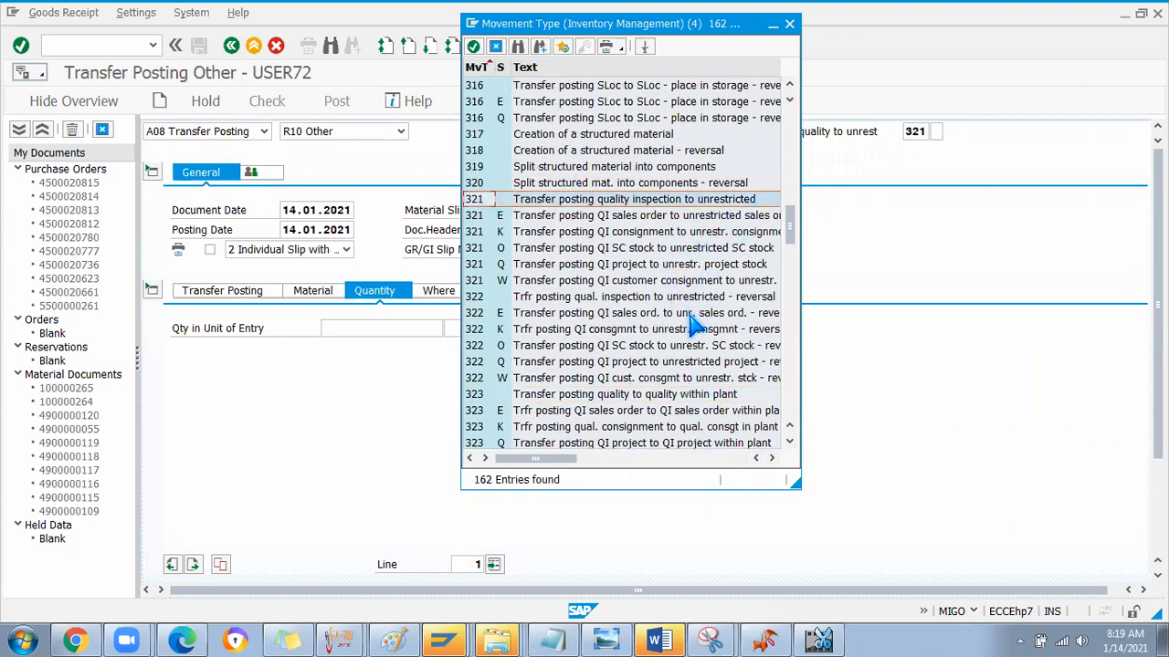
Step: Examine the movement type entries from the 301 plant-to-plant transfers through the 321 and 322 quality inspection postings
scroll(694, 324, "up", 6)
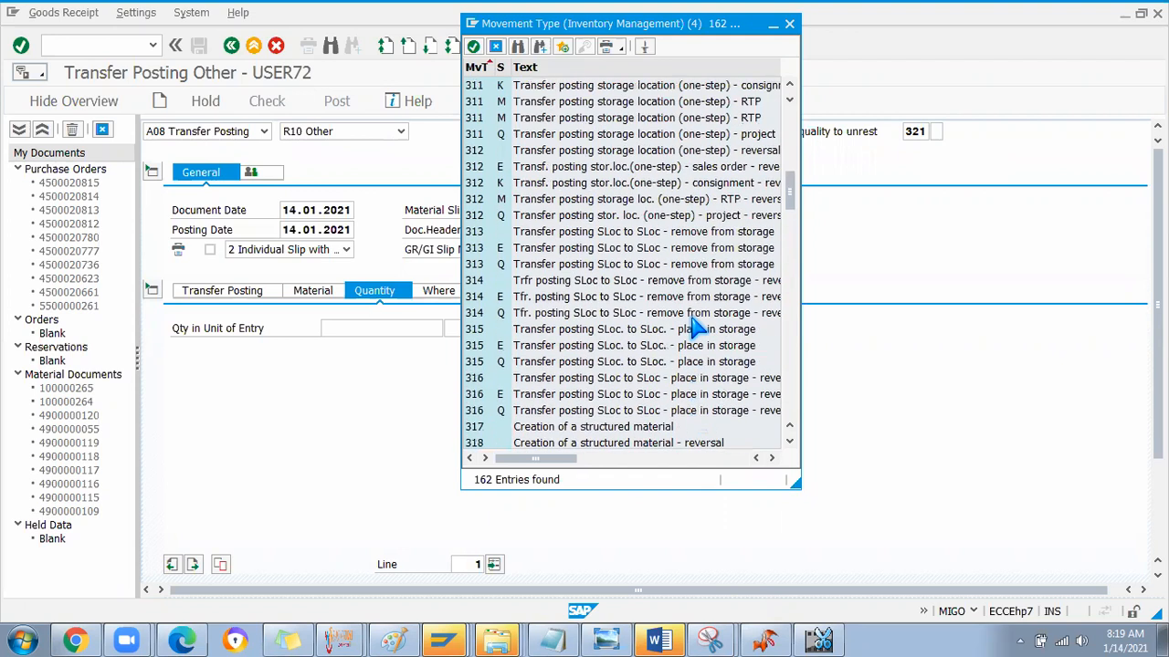
scroll(693, 324, "up", 12)
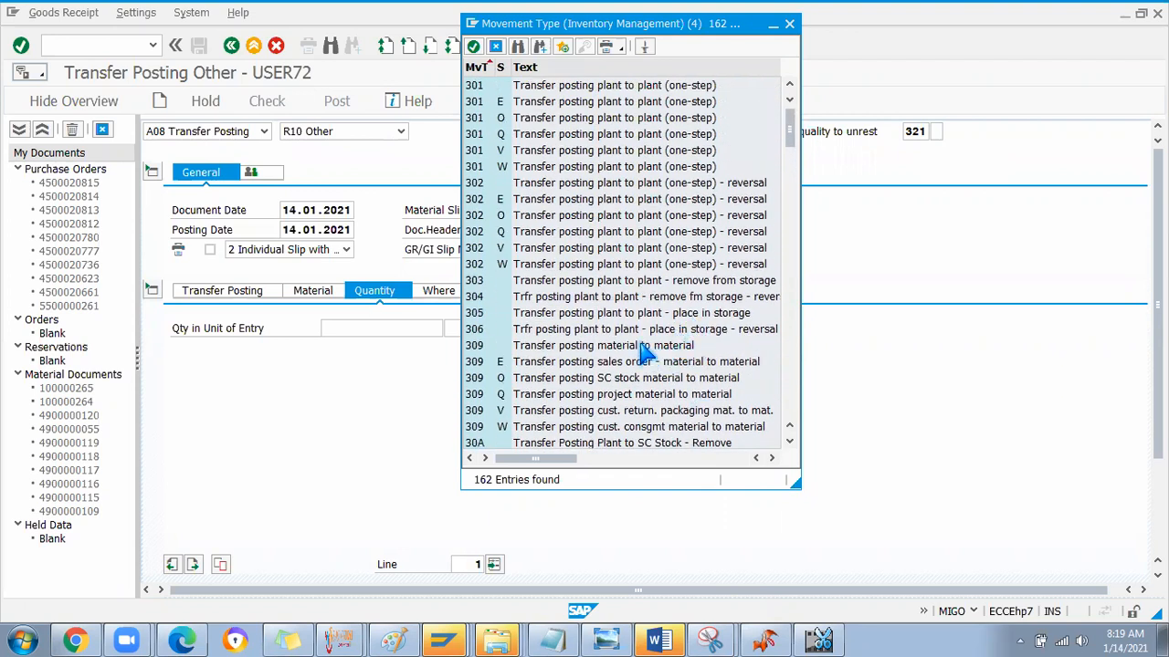
scroll(594, 345, "down", 1)
scroll(591, 345, "down", 5)
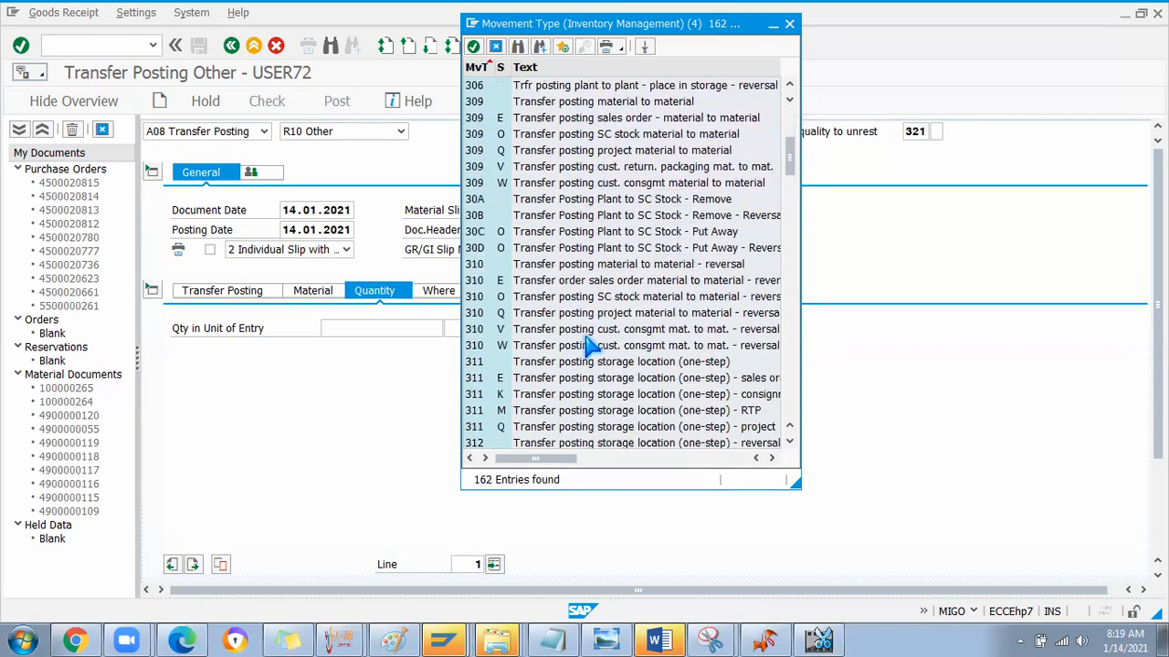
scroll(592, 345, "down", 7)
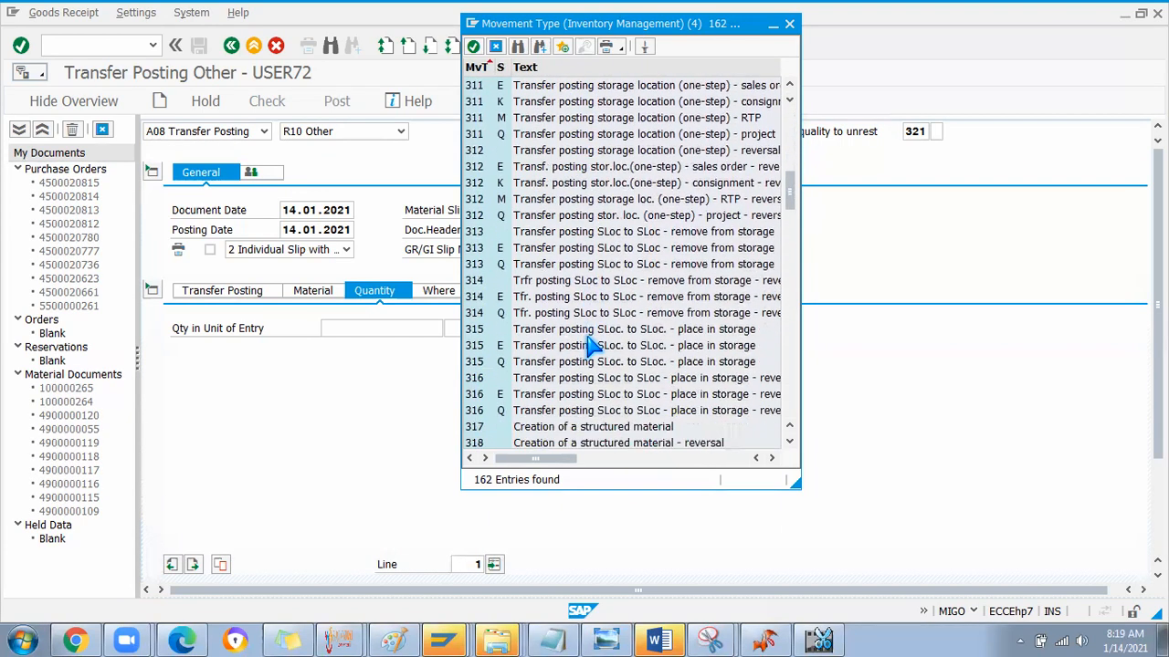
scroll(594, 345, "down", 4)
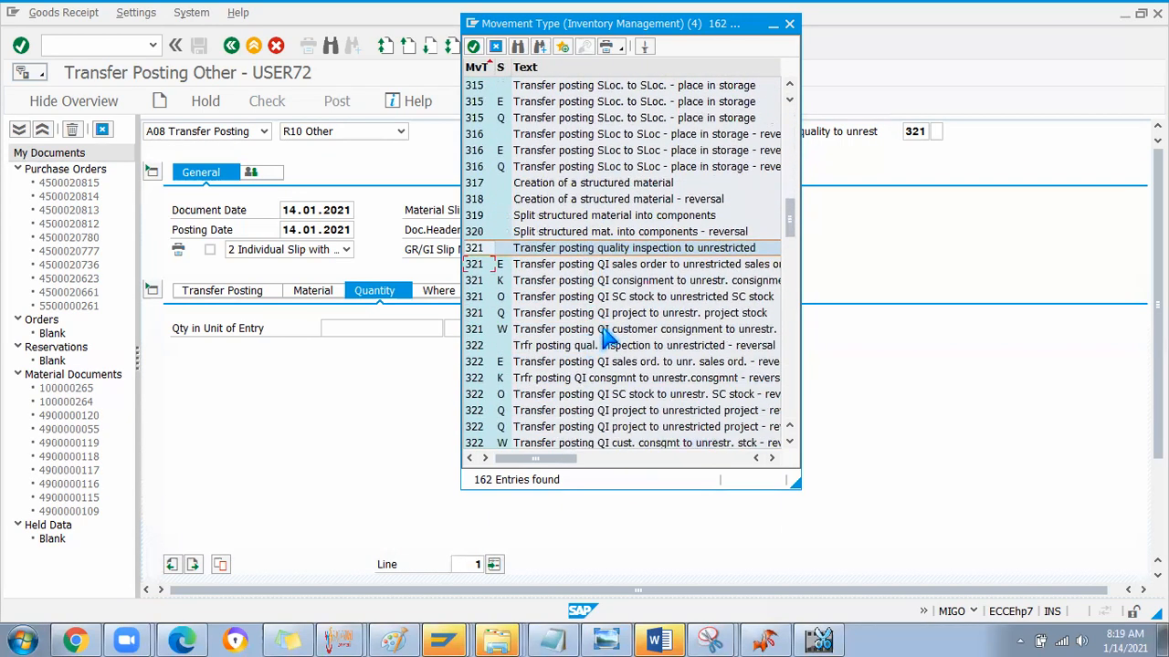
left_click(628, 201)
scroll(676, 333, "down", 1)
left_click(721, 330)
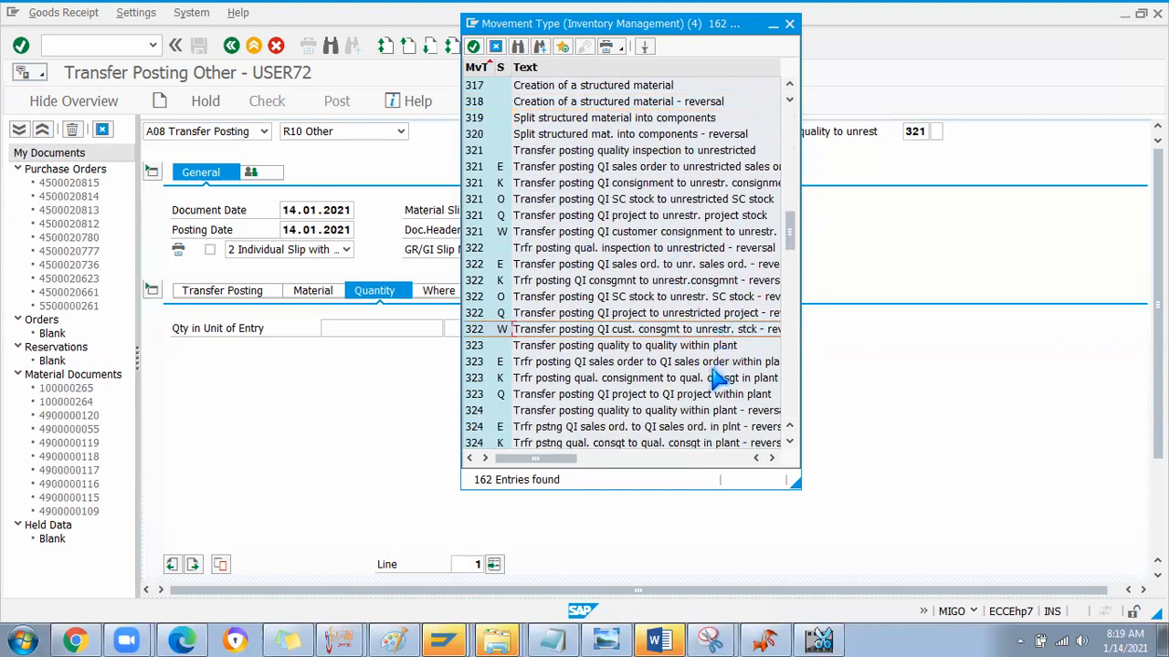
Step: Examine the 323 to 326 within-plant entries and the 343 to 349 blocked stock entries, returning to 323 quality to quality
scroll(712, 366, "down", 2)
scroll(639, 301, "down", 1)
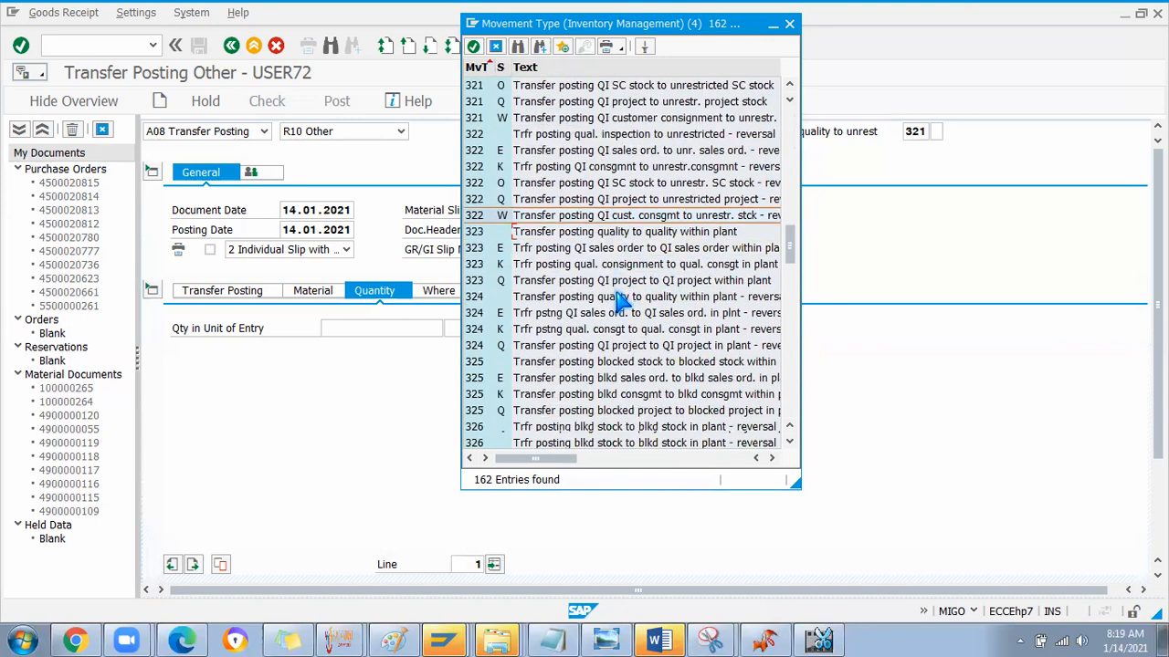
scroll(648, 376, "down", 2)
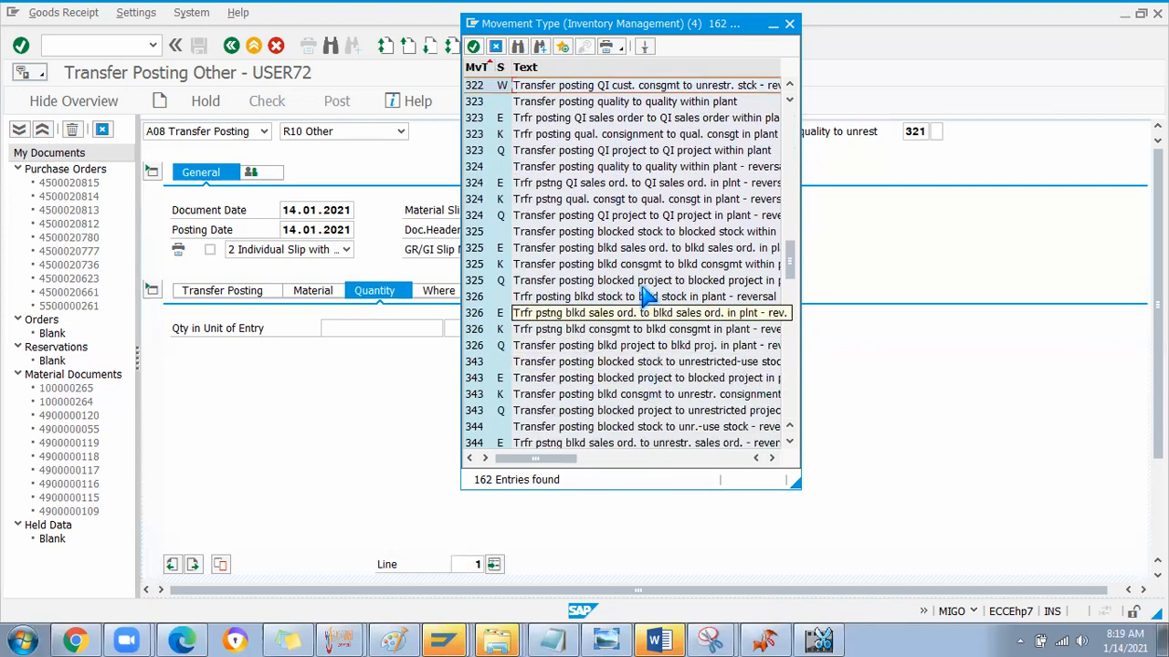
scroll(647, 388, "down", 2)
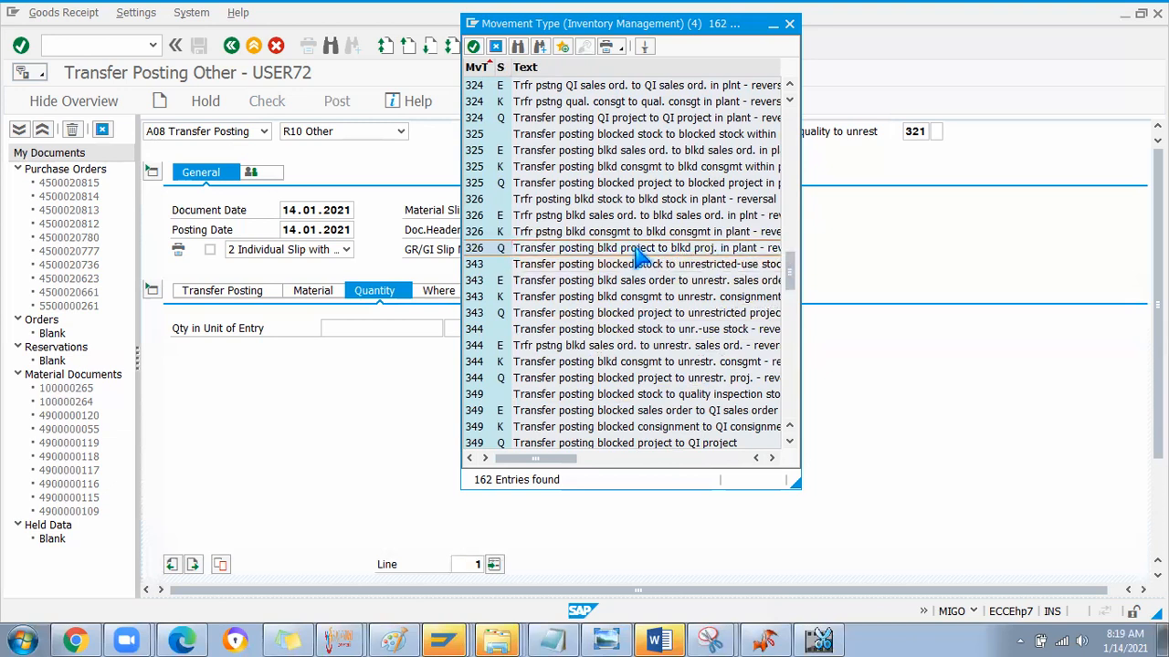
scroll(635, 233, "up", 1)
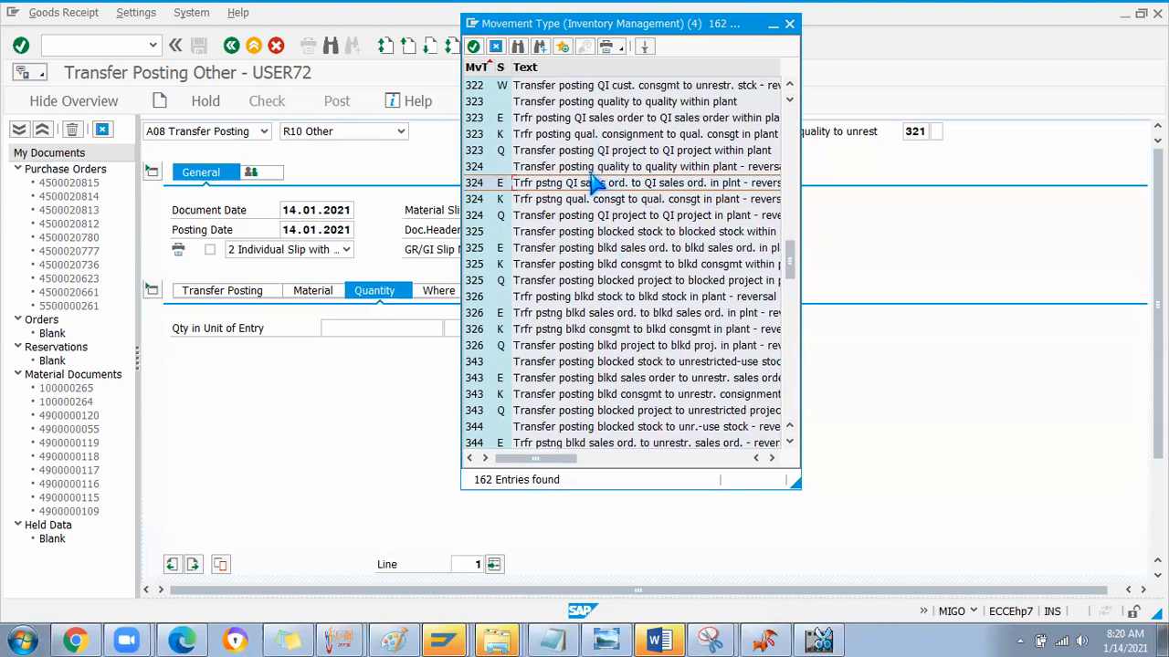
scroll(566, 187, "up", 2)
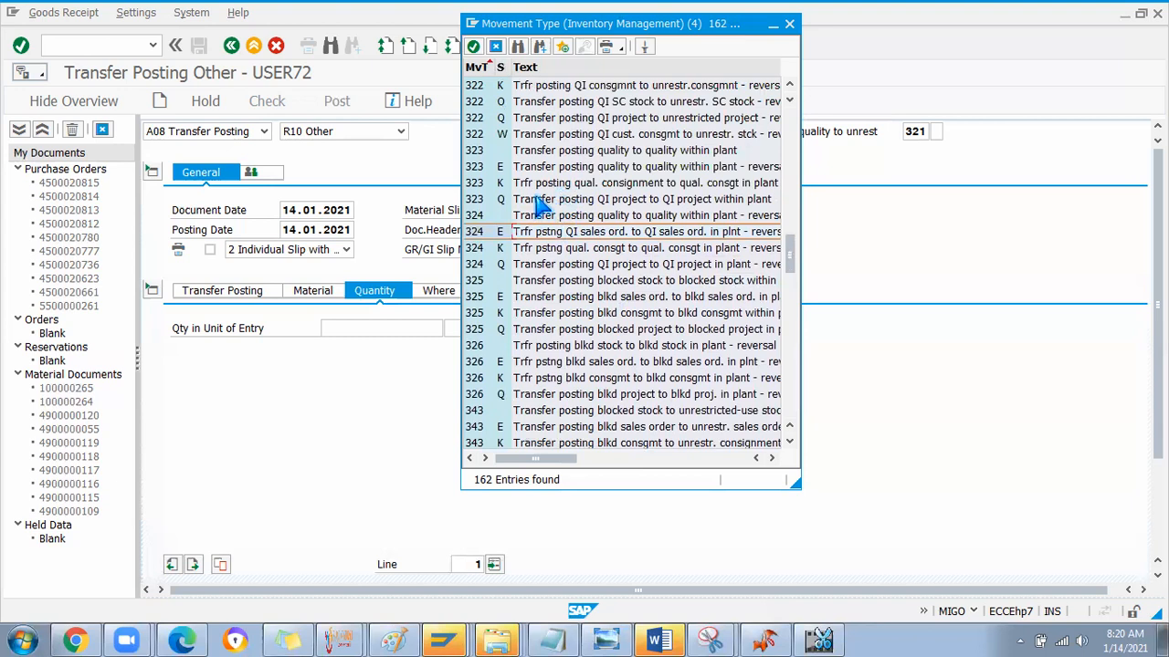
scroll(552, 219, "up", 1)
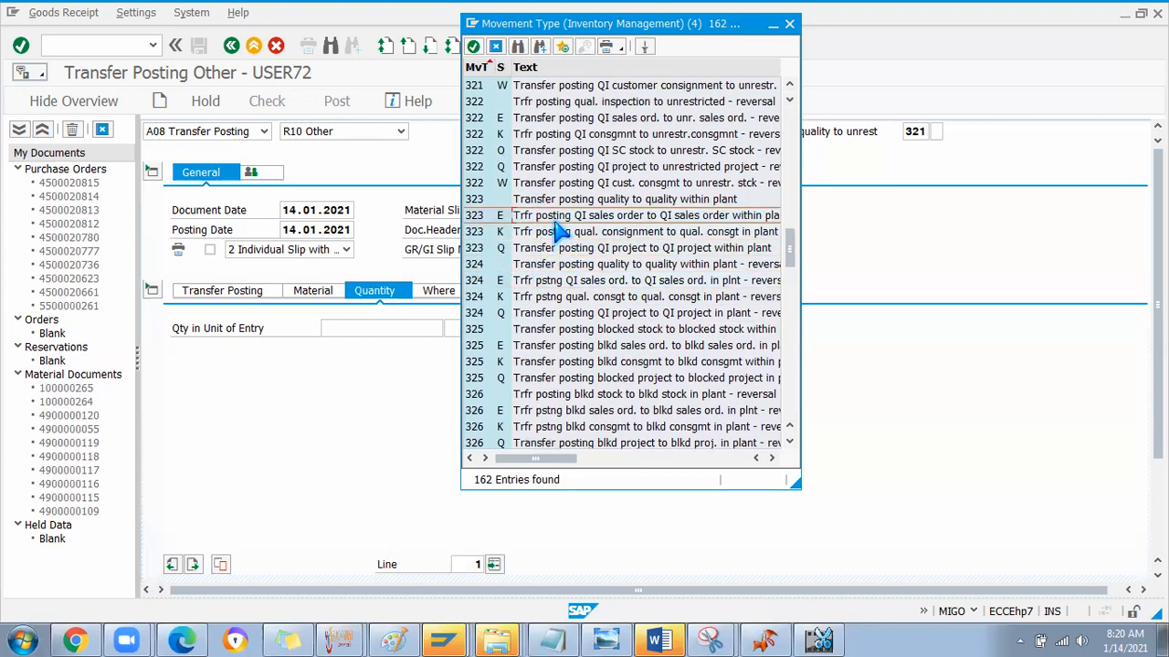
left_click(628, 199)
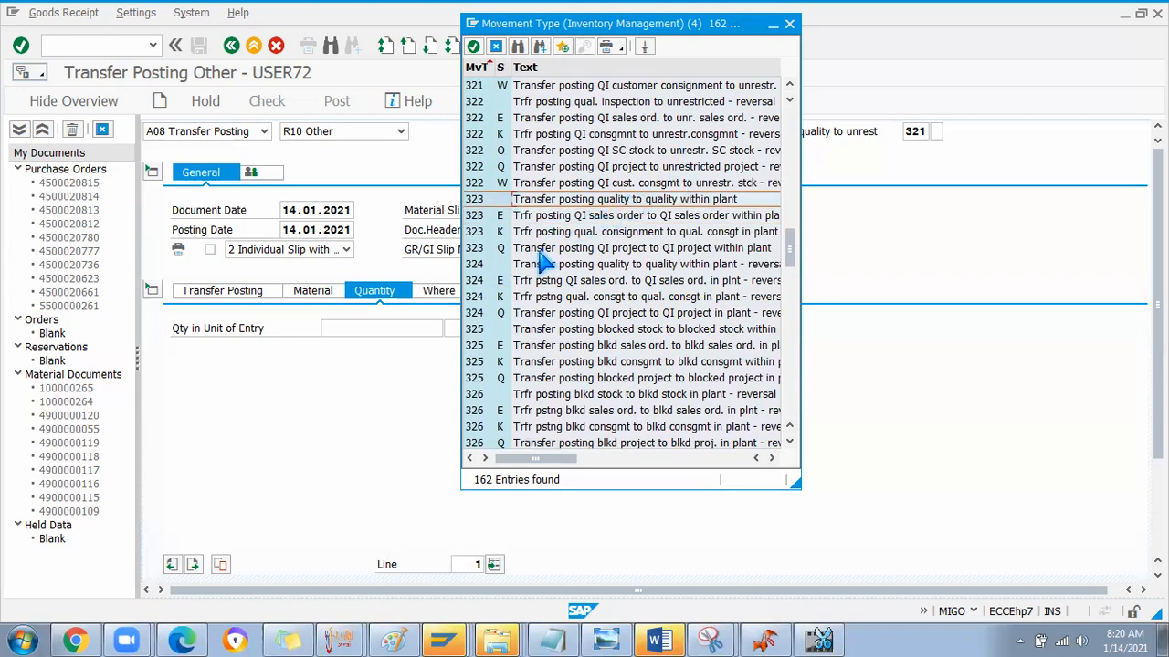
Step: Set the transfer posting's movement type to 344 with special stock Q and accept the change to the default values
scroll(545, 262, "down", 15)
scroll(534, 297, "up", 4)
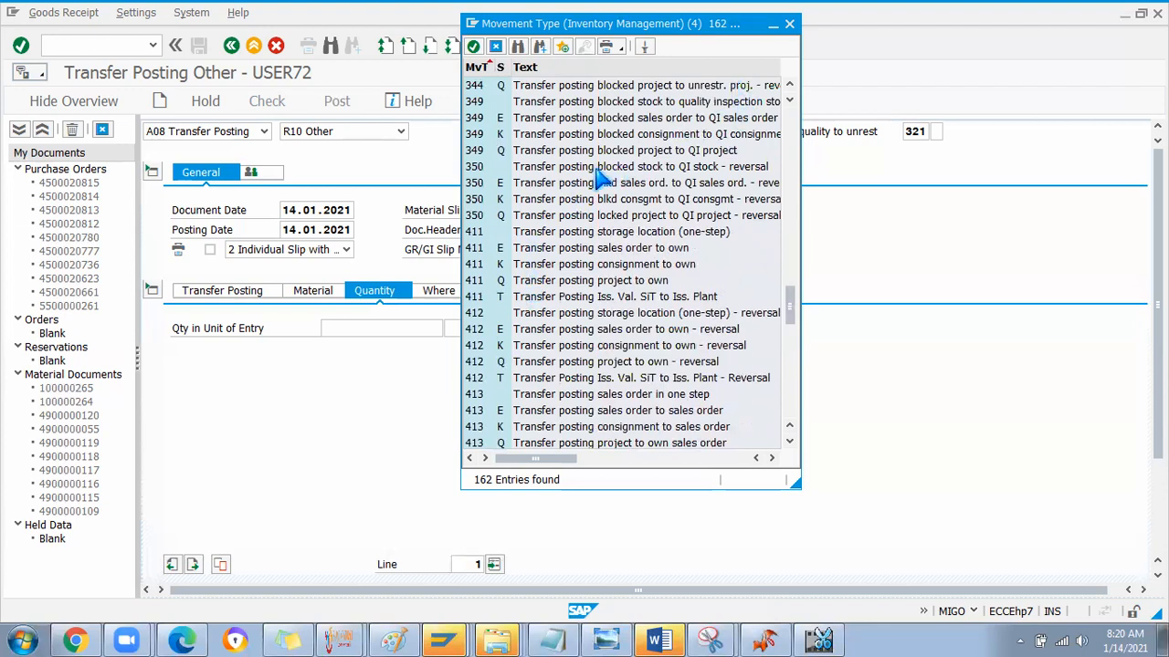
left_click(559, 87)
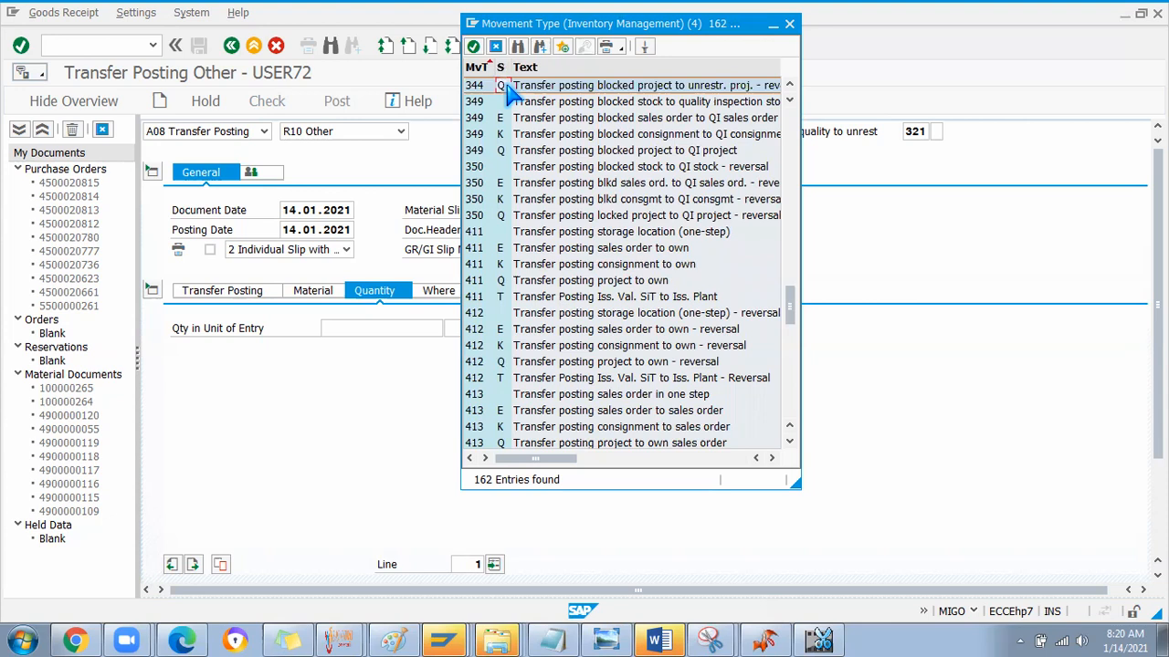
double_click(548, 86)
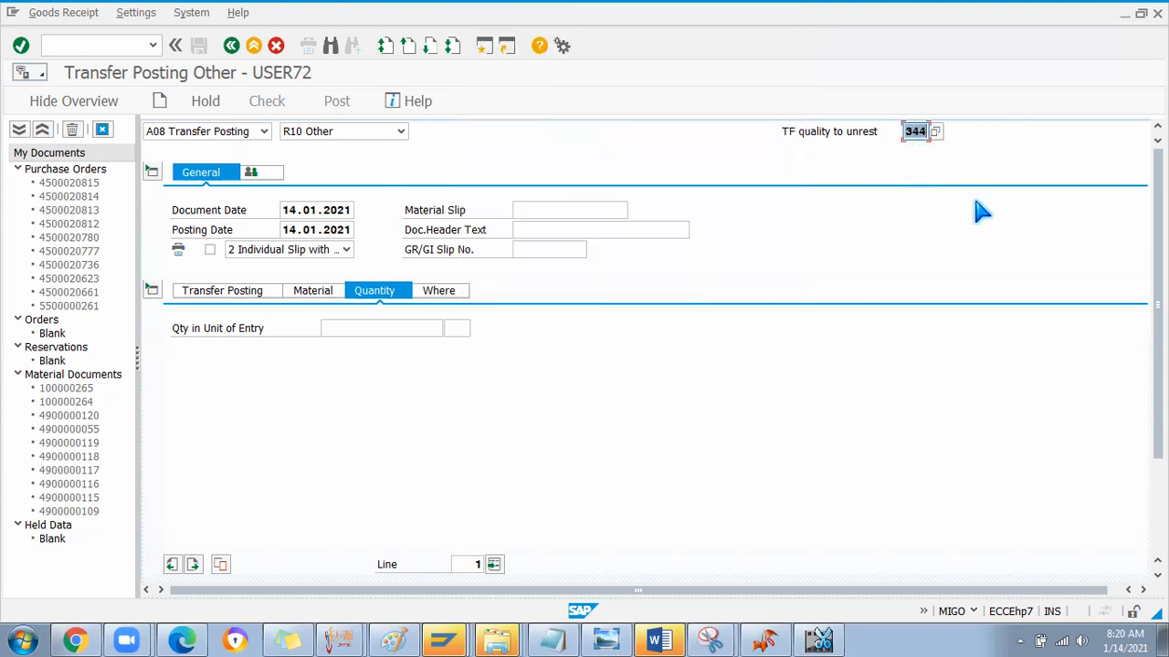
key("Return")
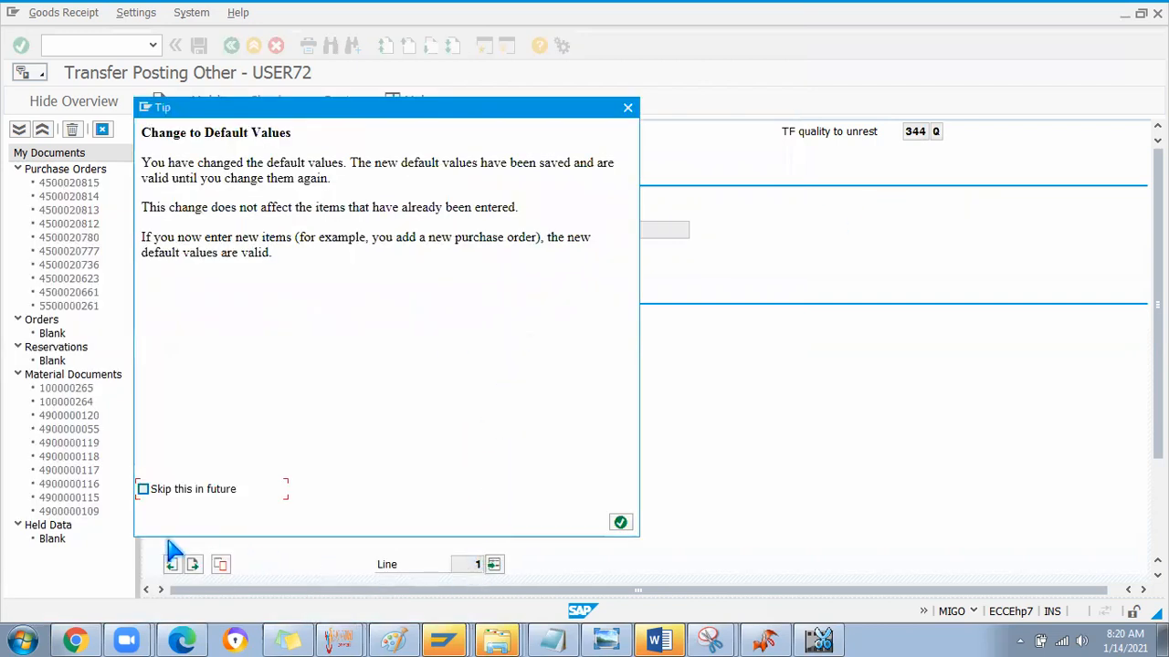
left_click(620, 523)
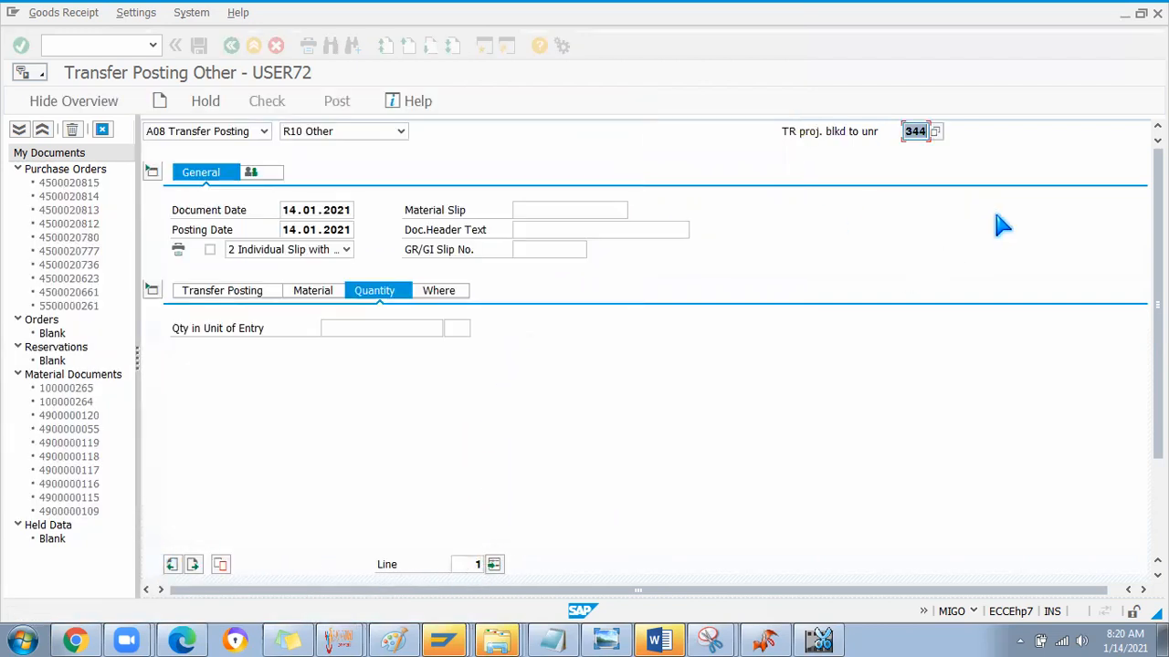
Step: Examine the 344 Q transfer posting's project stock details, including the source WBS element and the special stock indicator
left_click(242, 294)
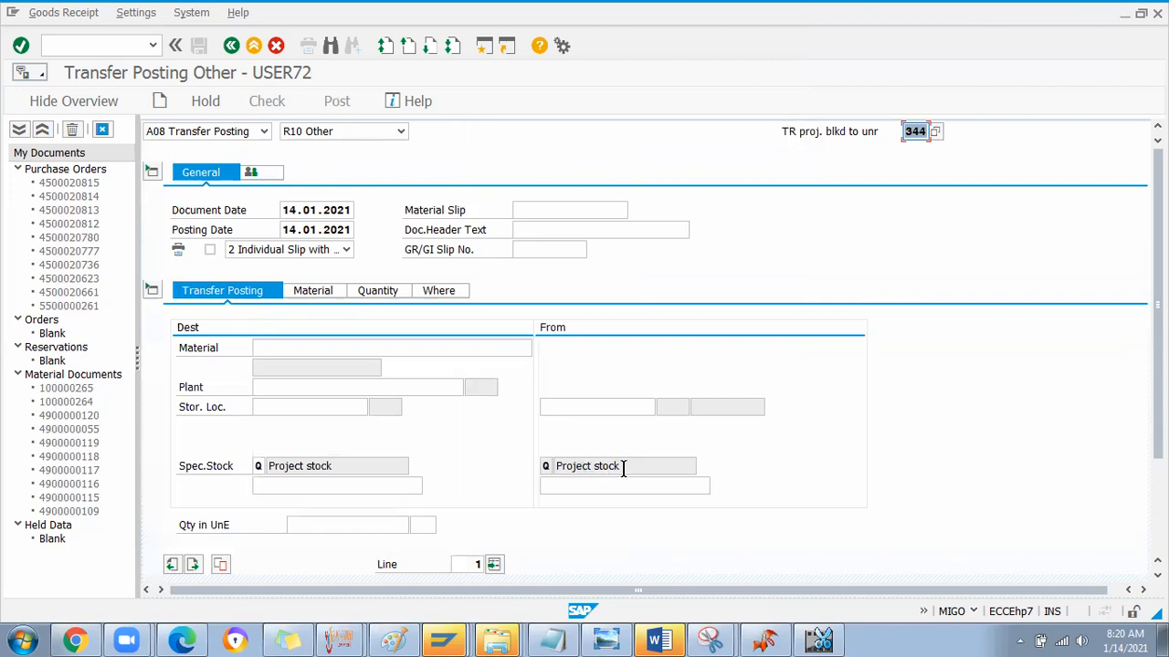
left_click(548, 487)
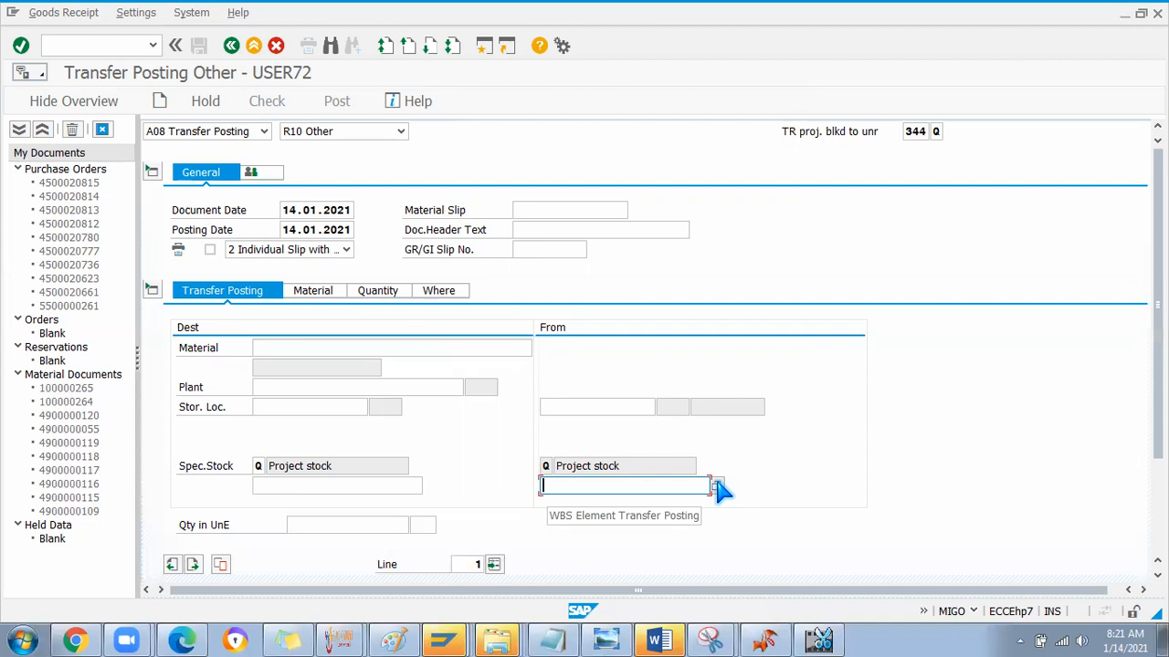
left_click(934, 131)
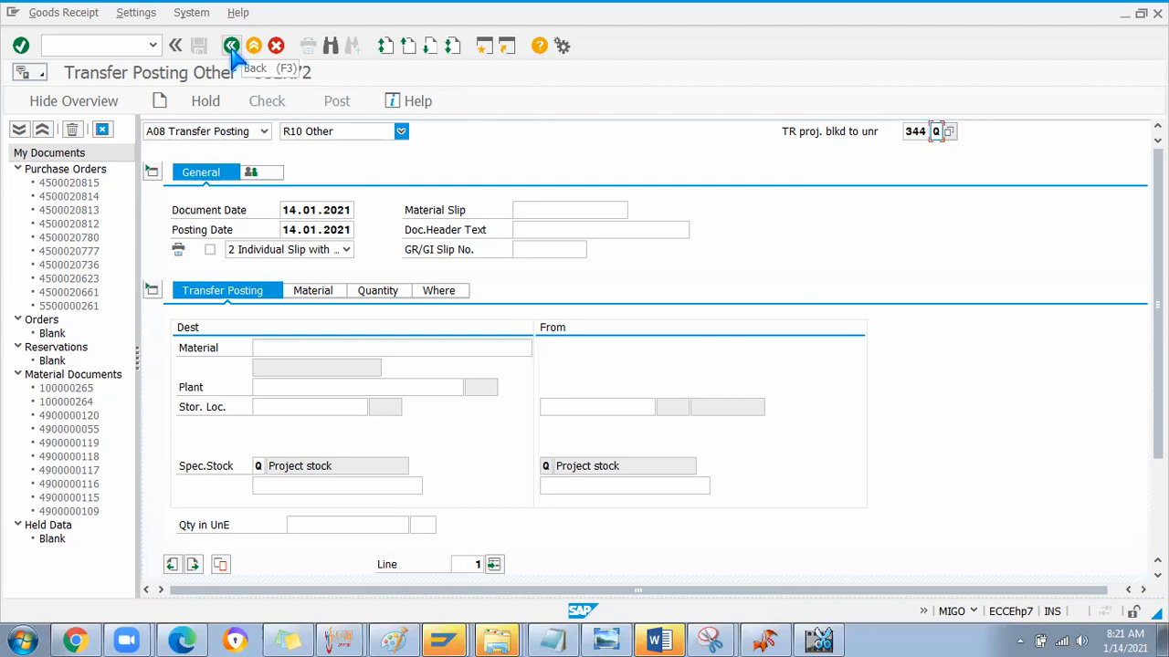
Step: Restart the MIGO transaction and load material document 100000265 of 2021 as an A02 Return Delivery
left_click(82, 46)
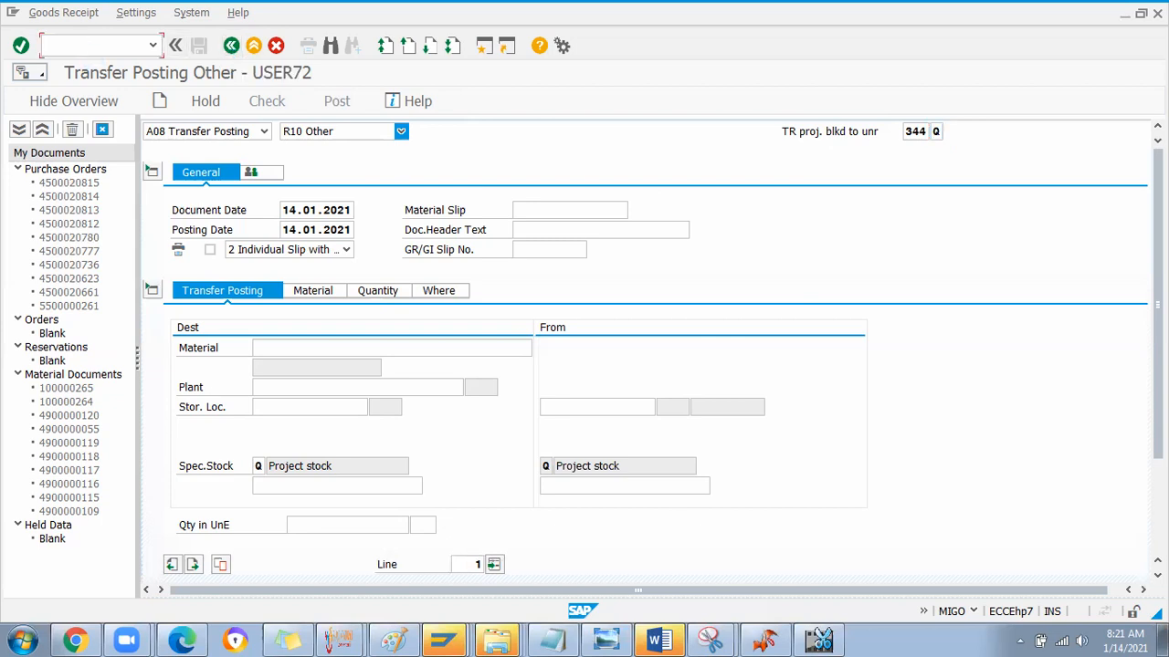
type("/nmigo")
key("Return")
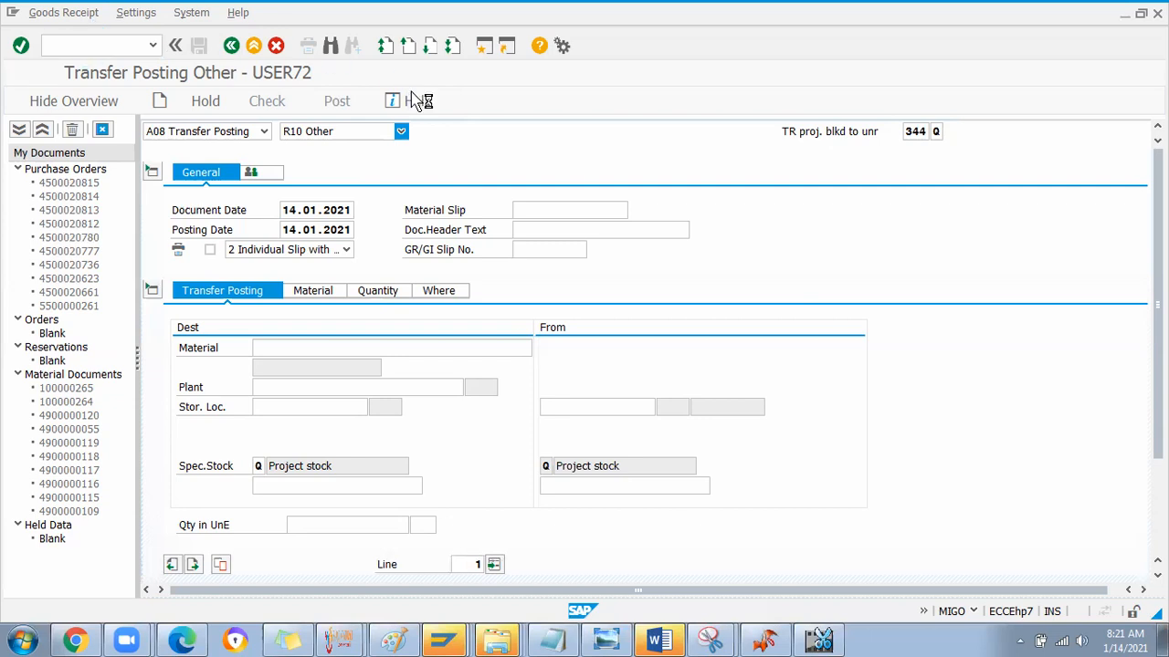
left_click(264, 132)
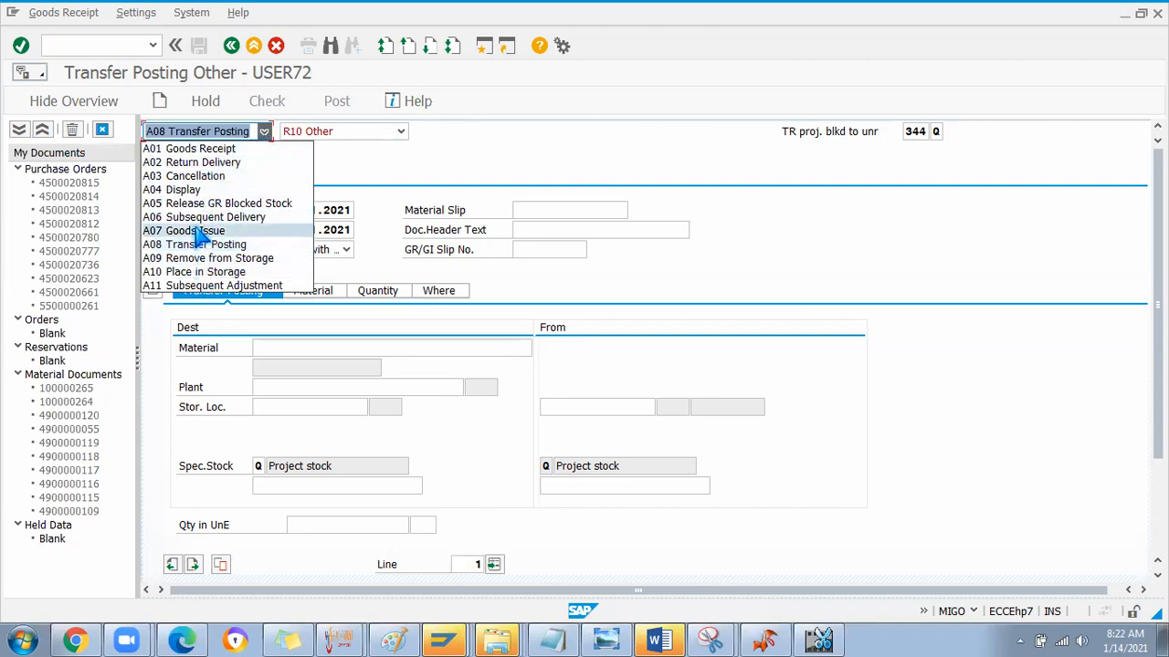
left_click(196, 163)
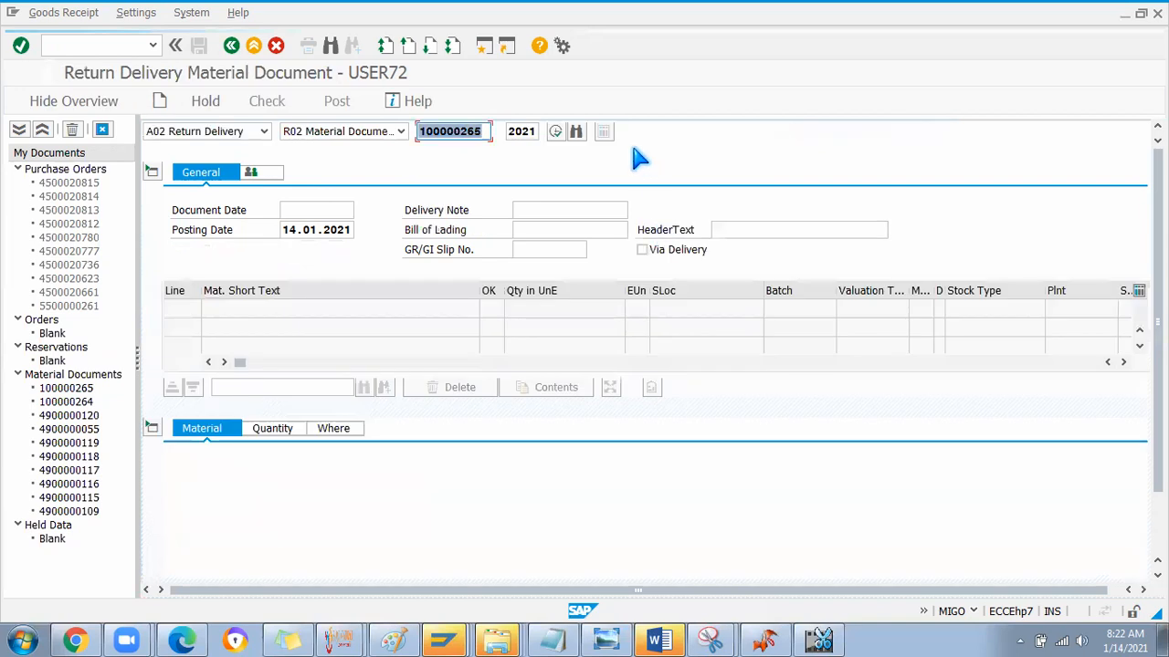
left_click(483, 131)
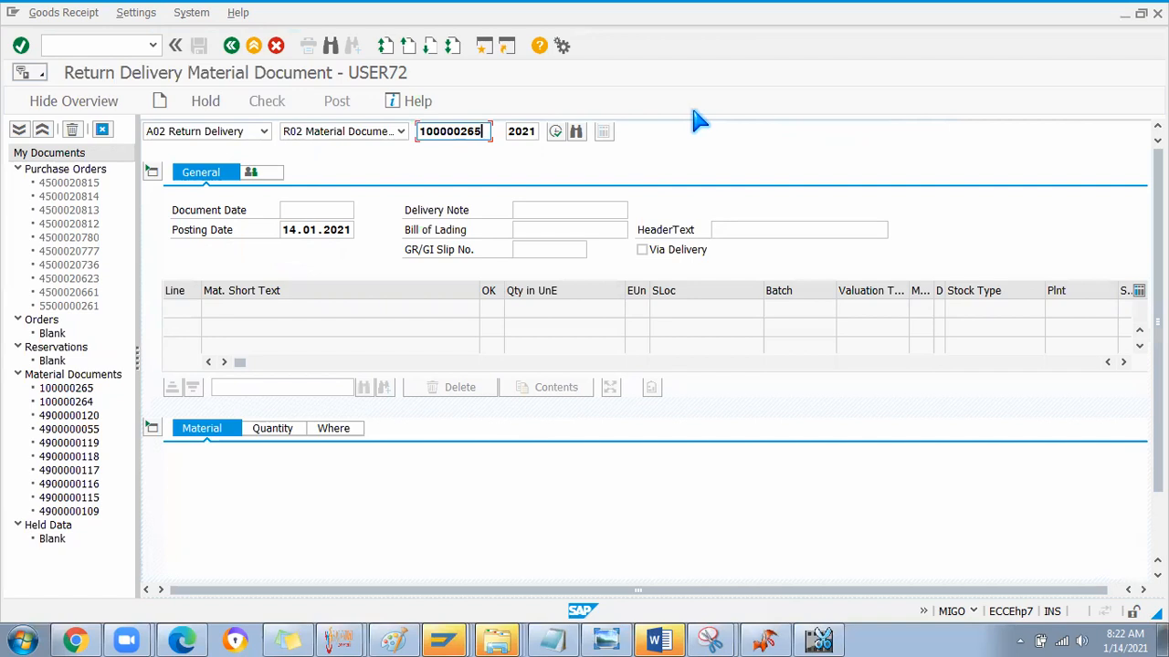
key("Return")
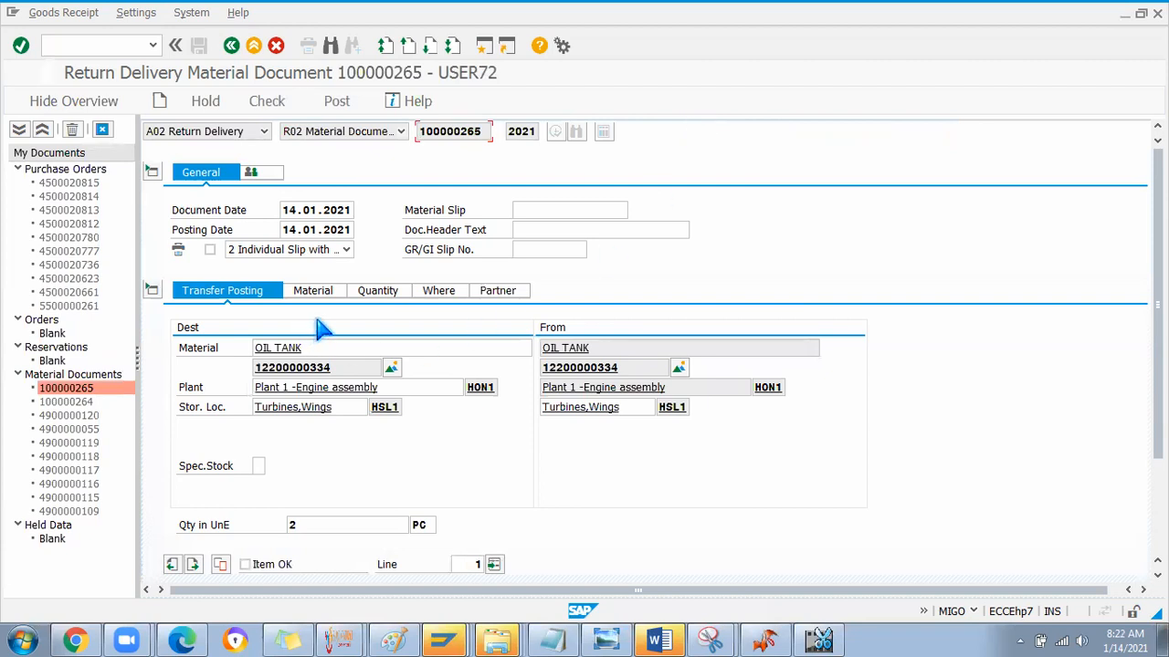
Step: Set the return delivery's quantity in unit of entry to 1 PC
left_click(370, 291)
left_click(342, 328)
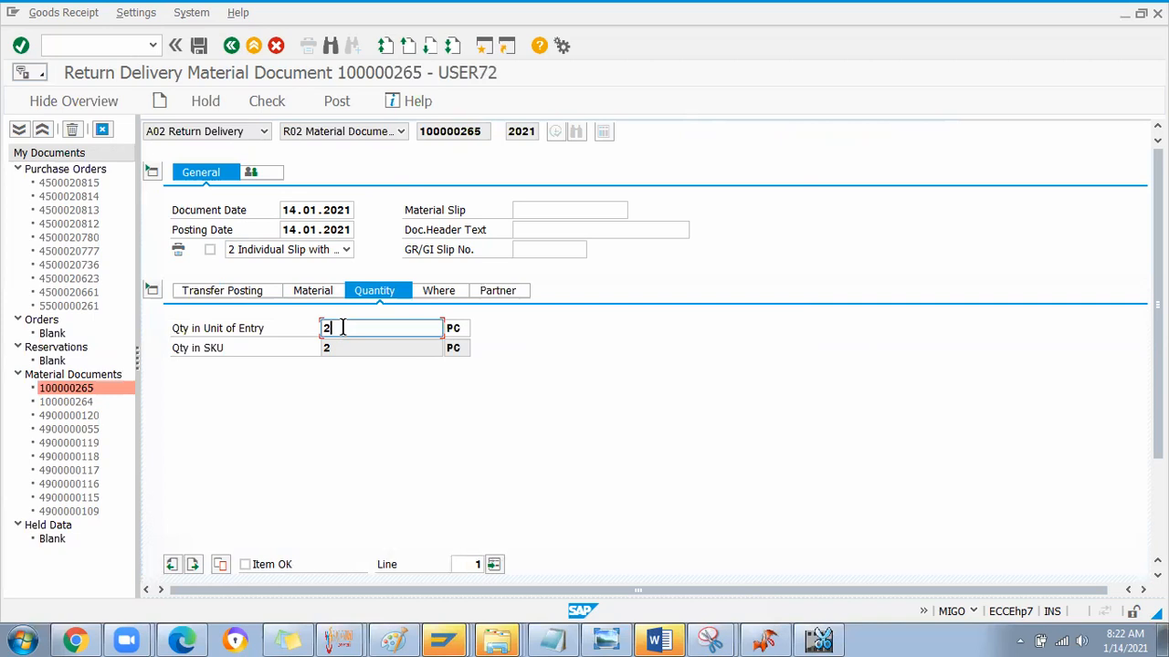
key("BackSpace")
type("1")
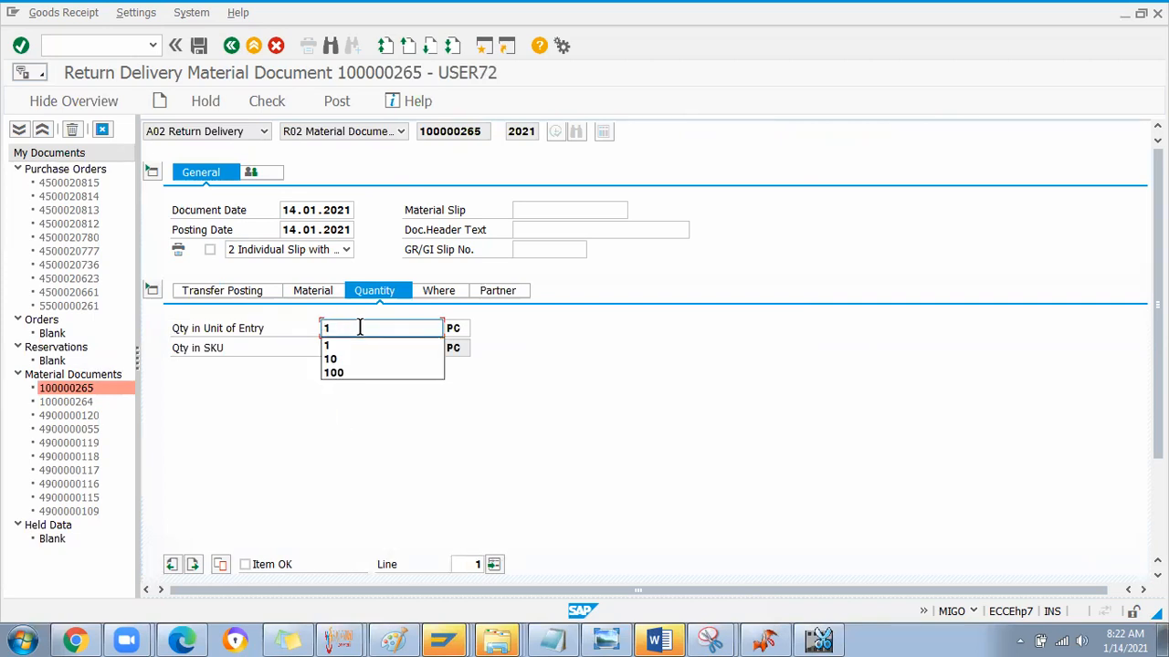
key("Return")
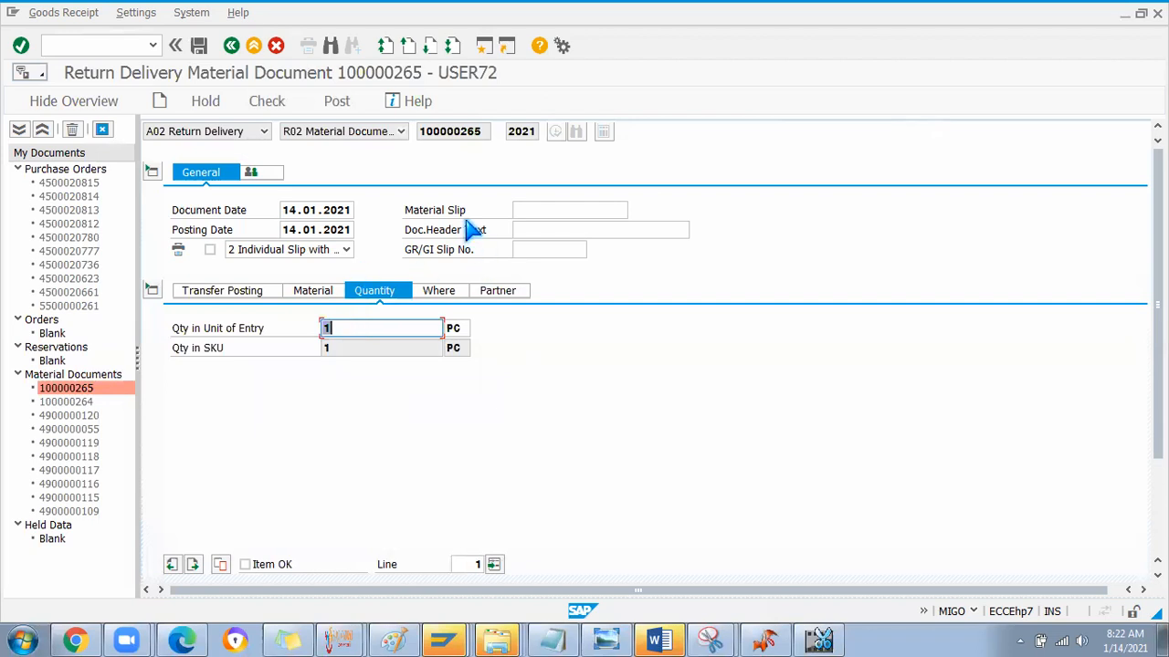
Step: Look through the available movement types for the return delivery item and change its movement type to 122
left_click(446, 292)
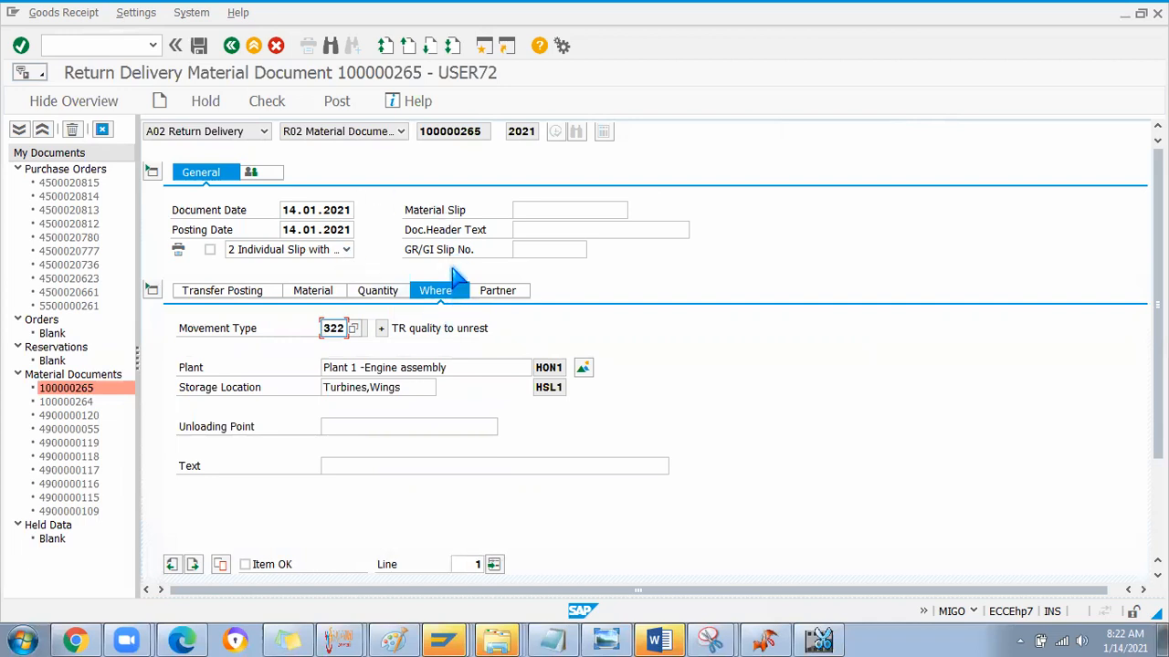
left_click(356, 331)
scroll(351, 347, "down", 15)
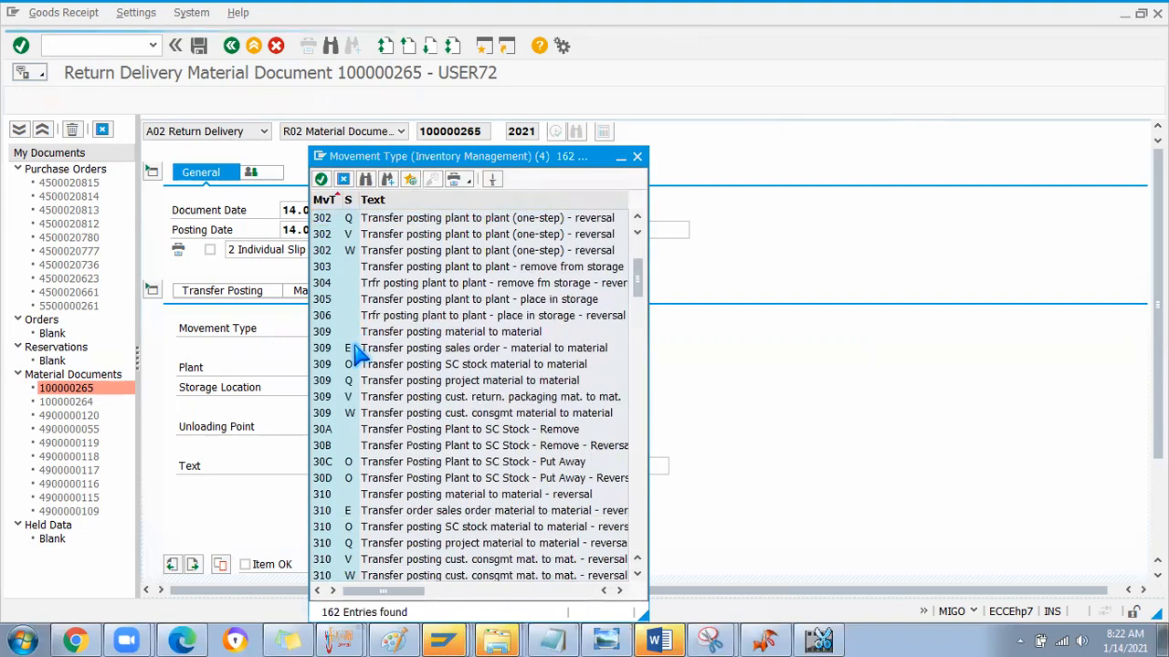
left_click(637, 156)
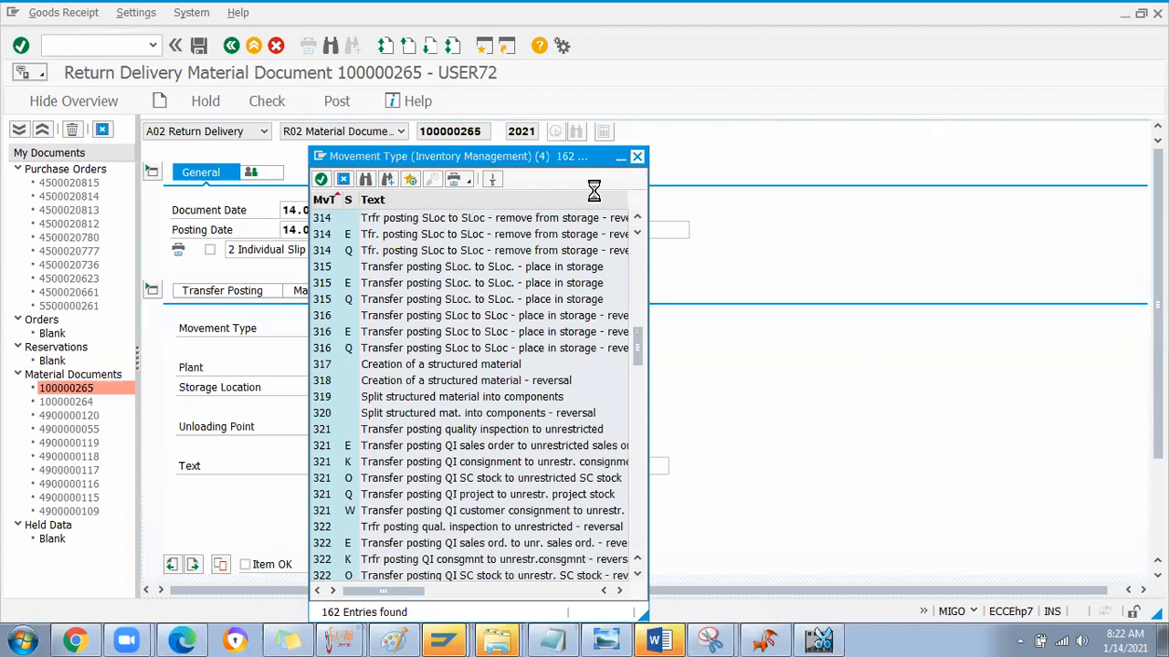
left_click(343, 327)
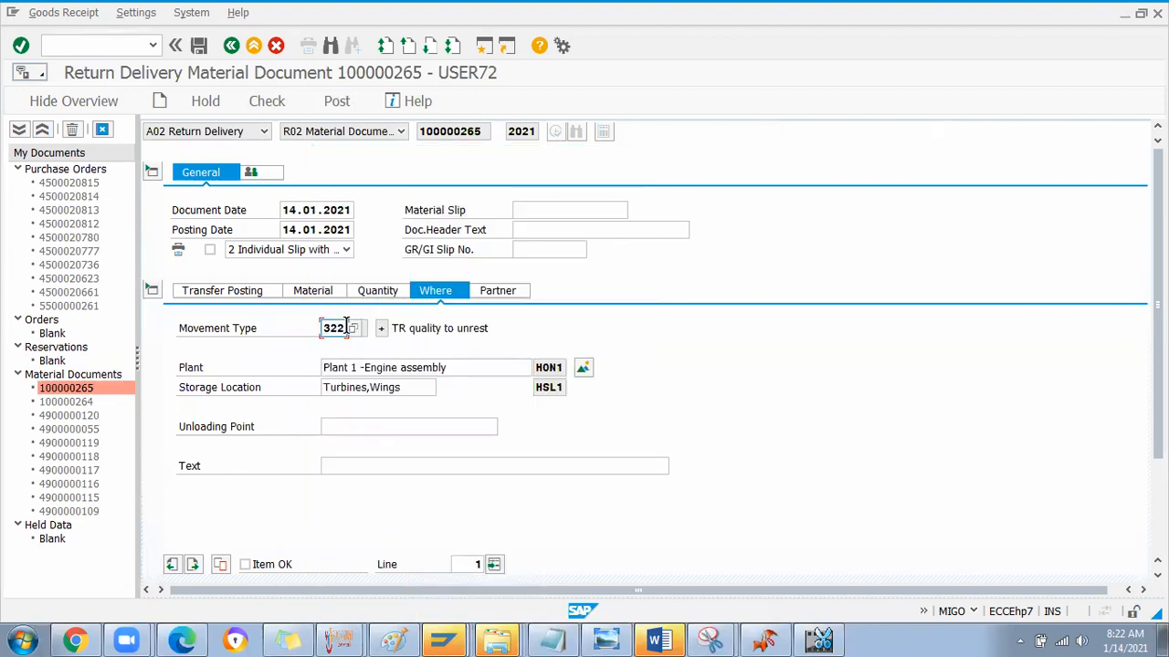
type("1")
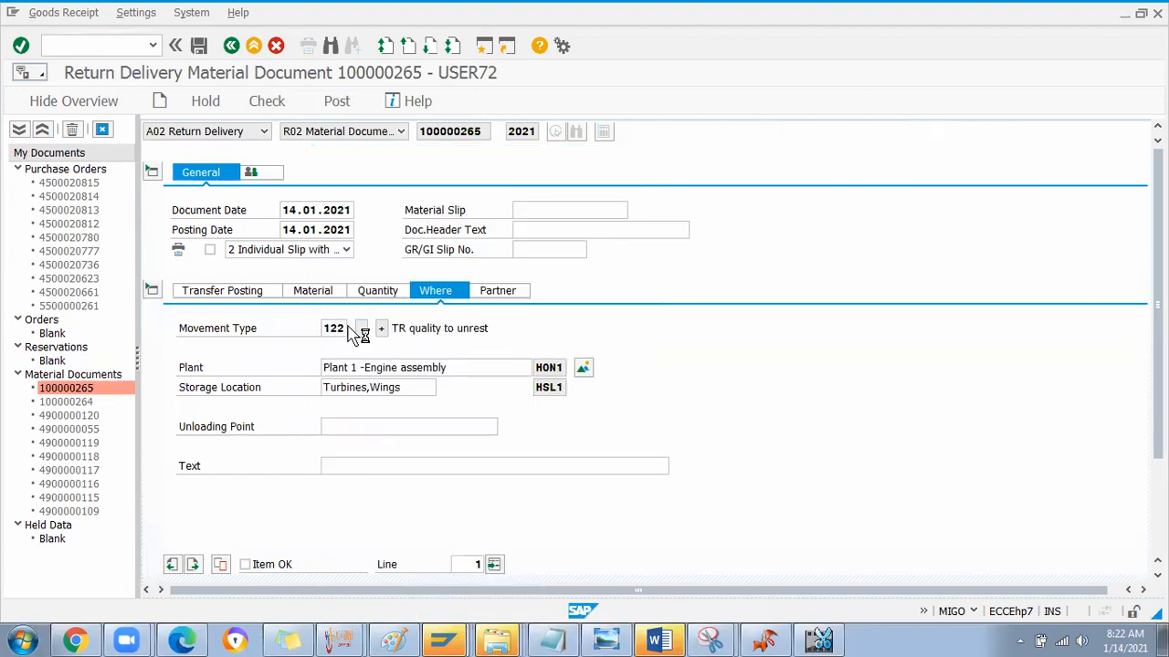
Step: Try to apply movement type 122 to the return delivery item and read the explanation of the system message
key("Return")
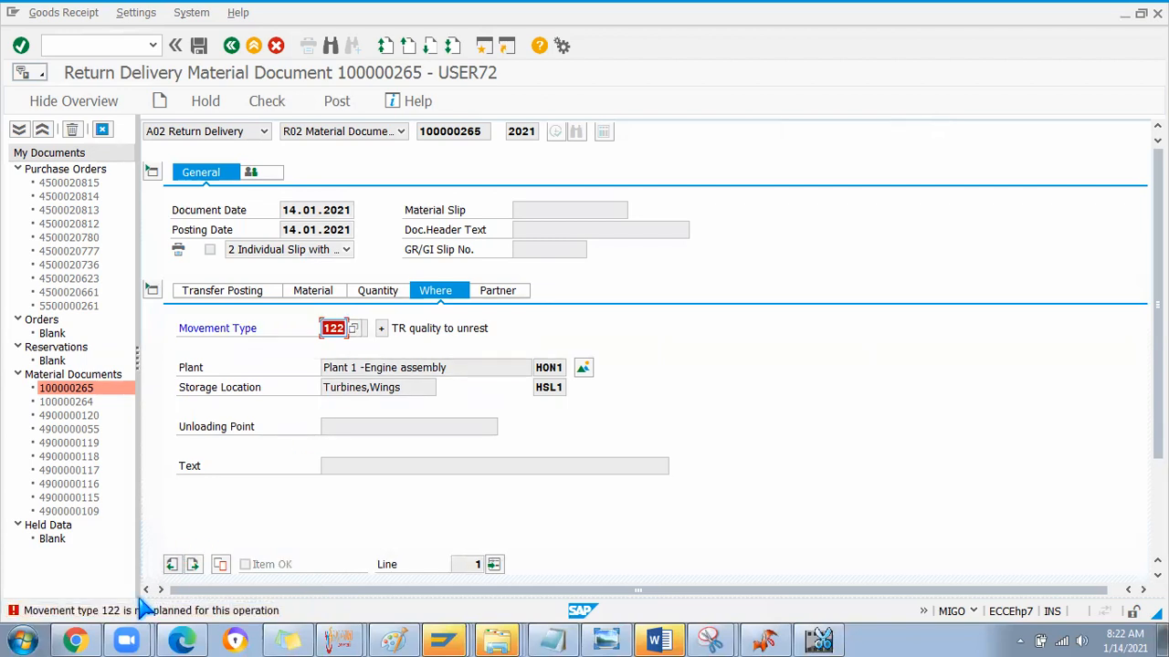
left_click(136, 603)
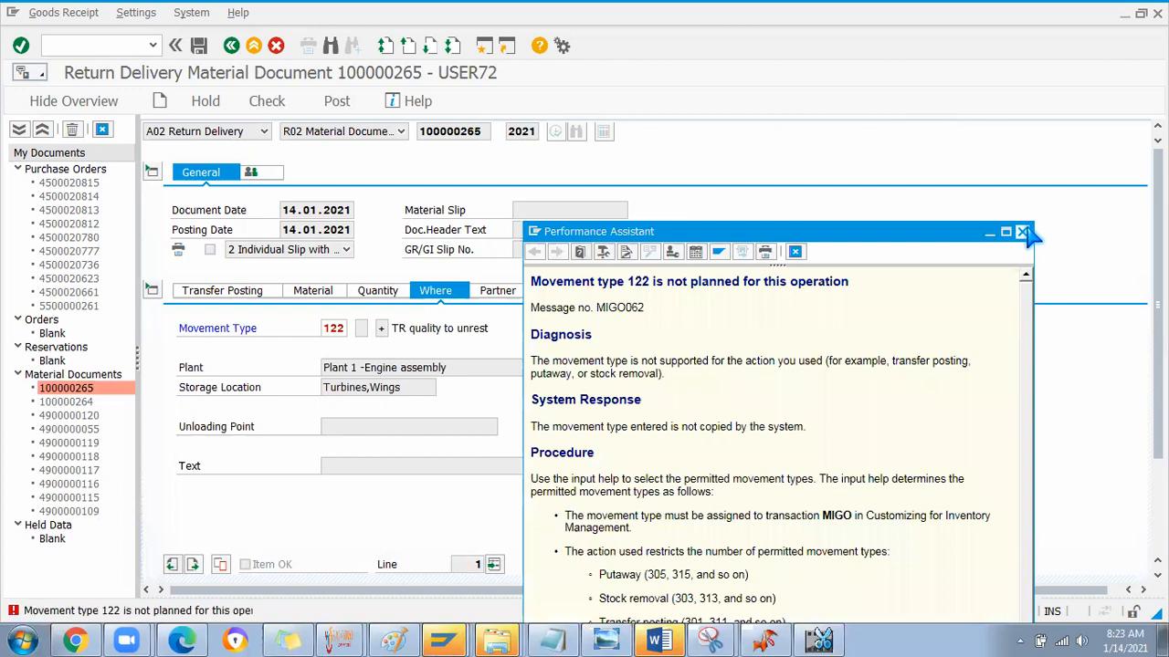
left_click(452, 132)
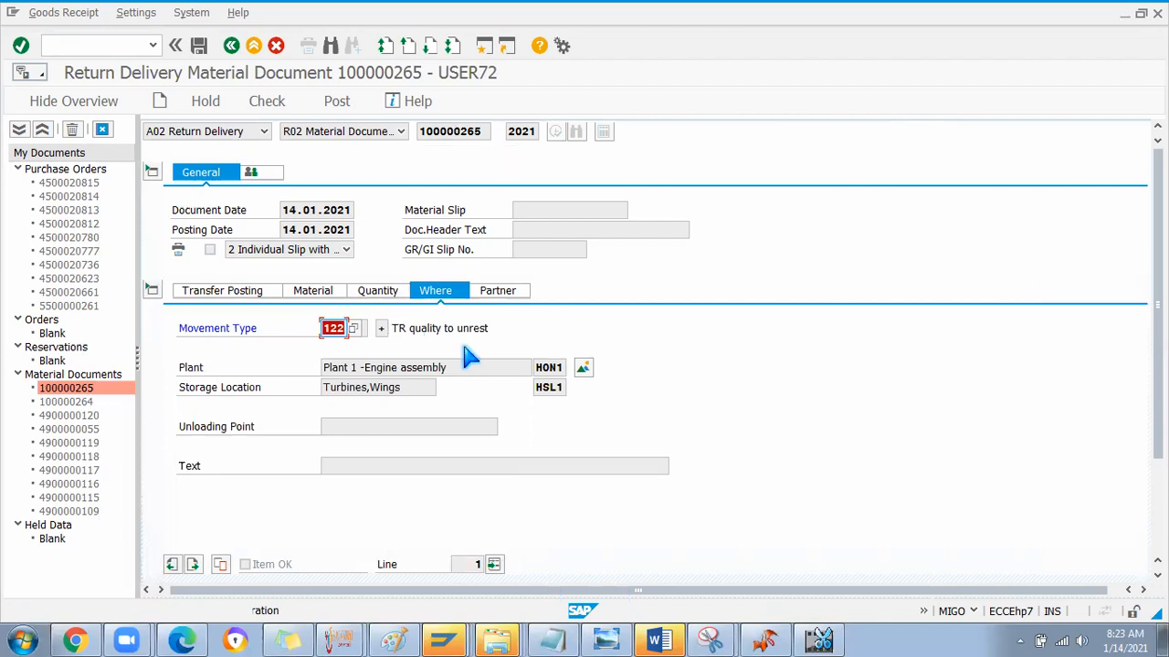
type("3")
key("BackSpace")
Step: Restart the MIGO transaction and reload material document 100000265 of 2021 for the return delivery
left_click(64, 44)
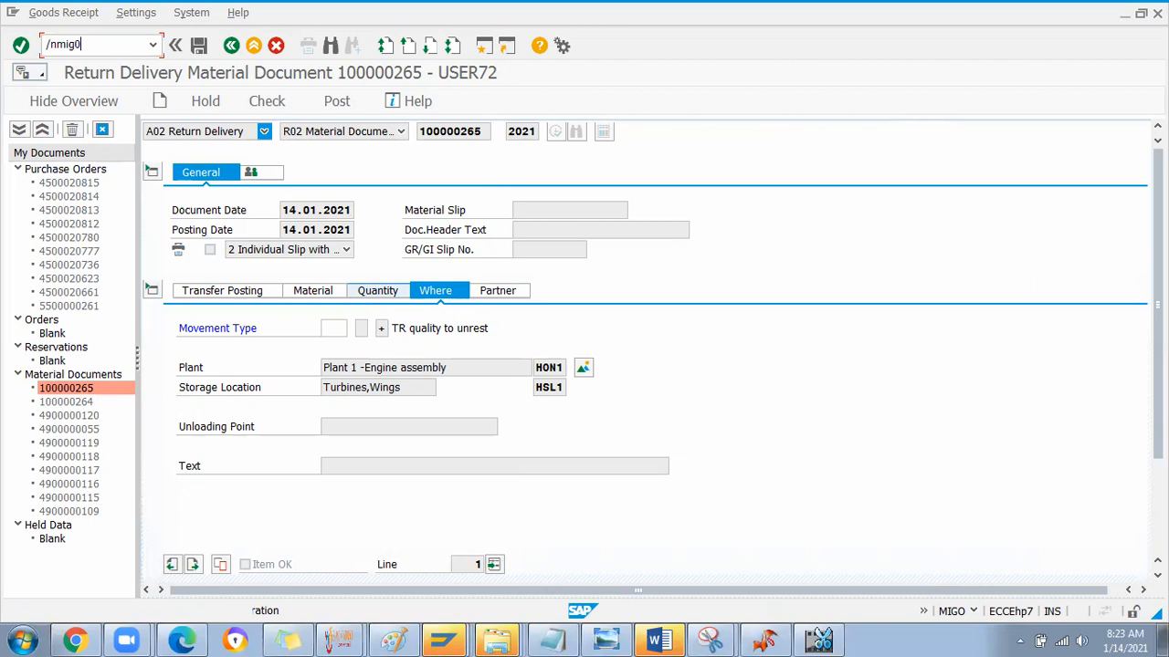
type("/nmigo")
key("Return")
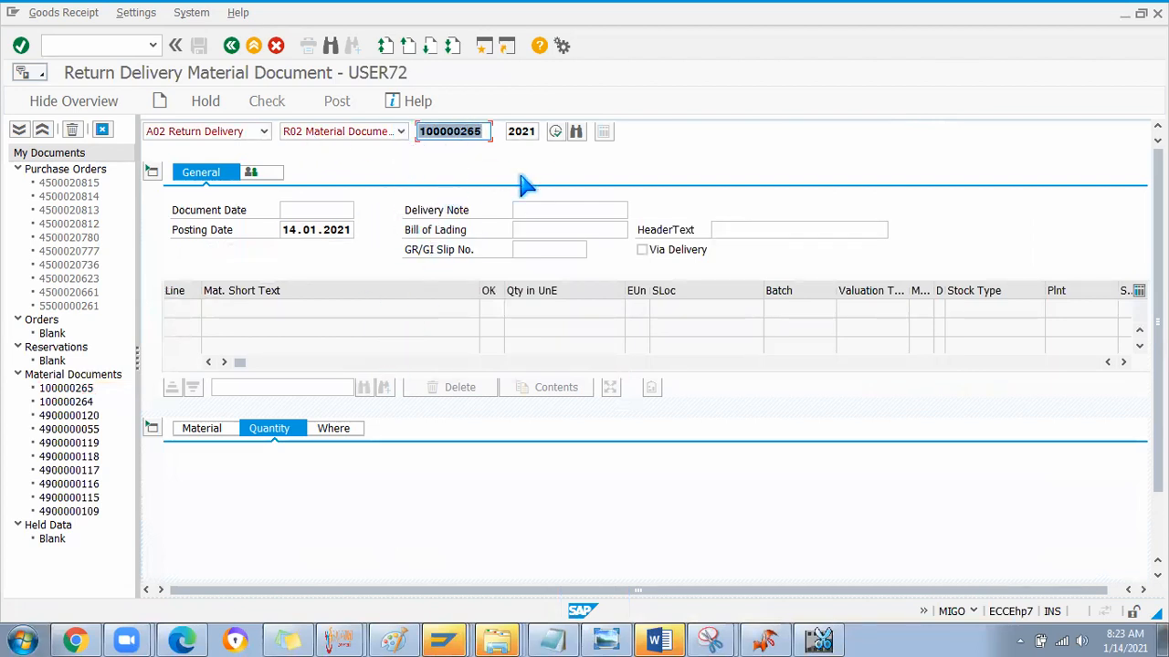
key("Return")
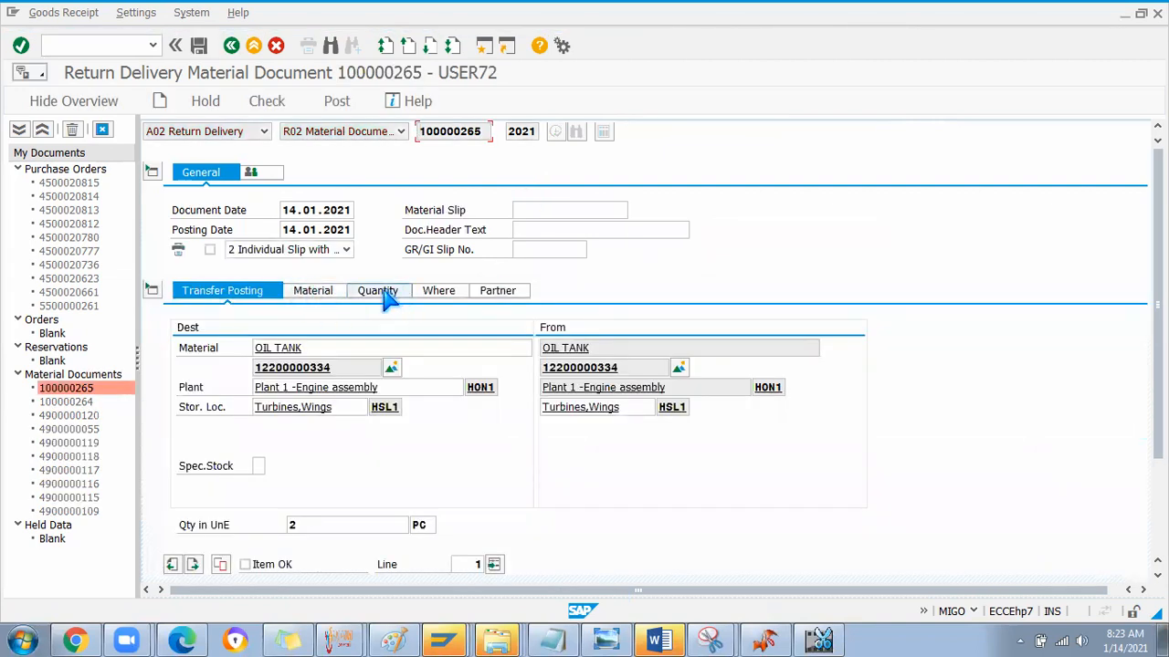
Step: Set the reloaded return delivery item's quantity in unit of entry to 1 PC
left_click(383, 291)
left_click_drag(353, 328, 287, 329)
type("1")
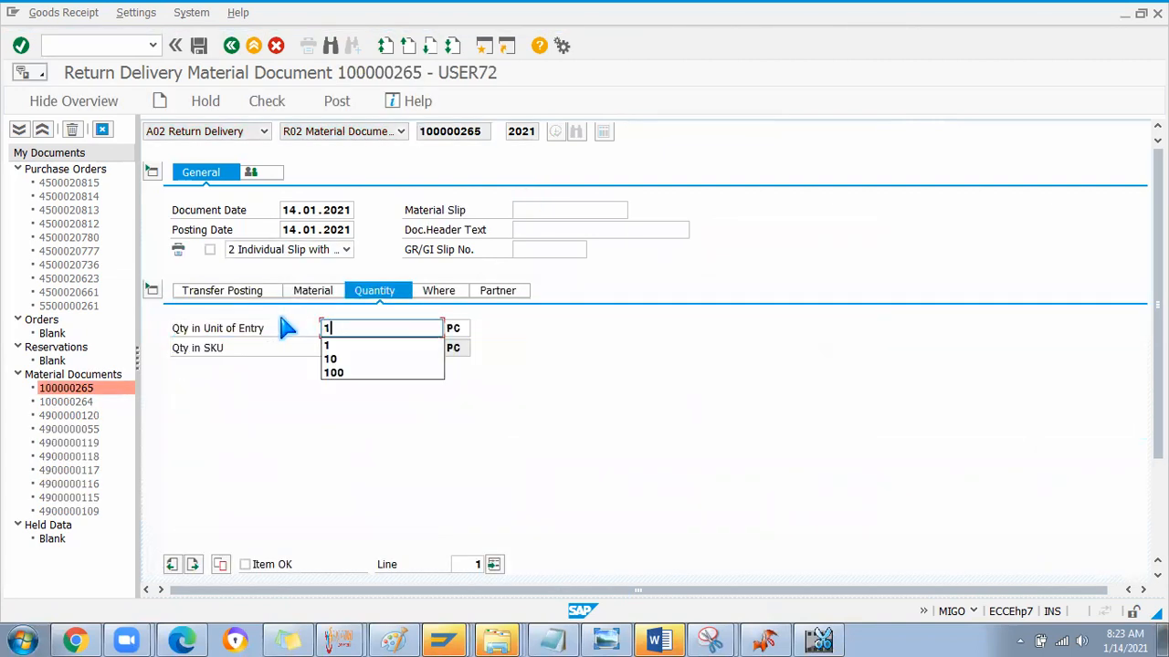
key("Return")
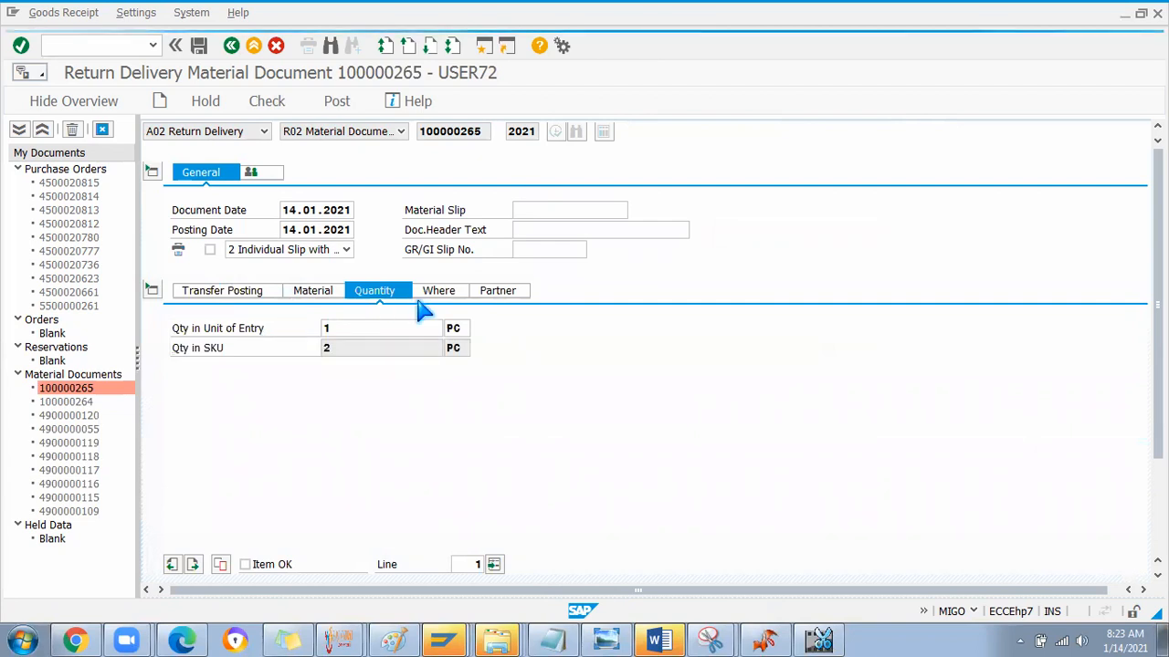
Step: Review the item's movement type 322, mark the item as OK and check the return delivery document
left_click(435, 292)
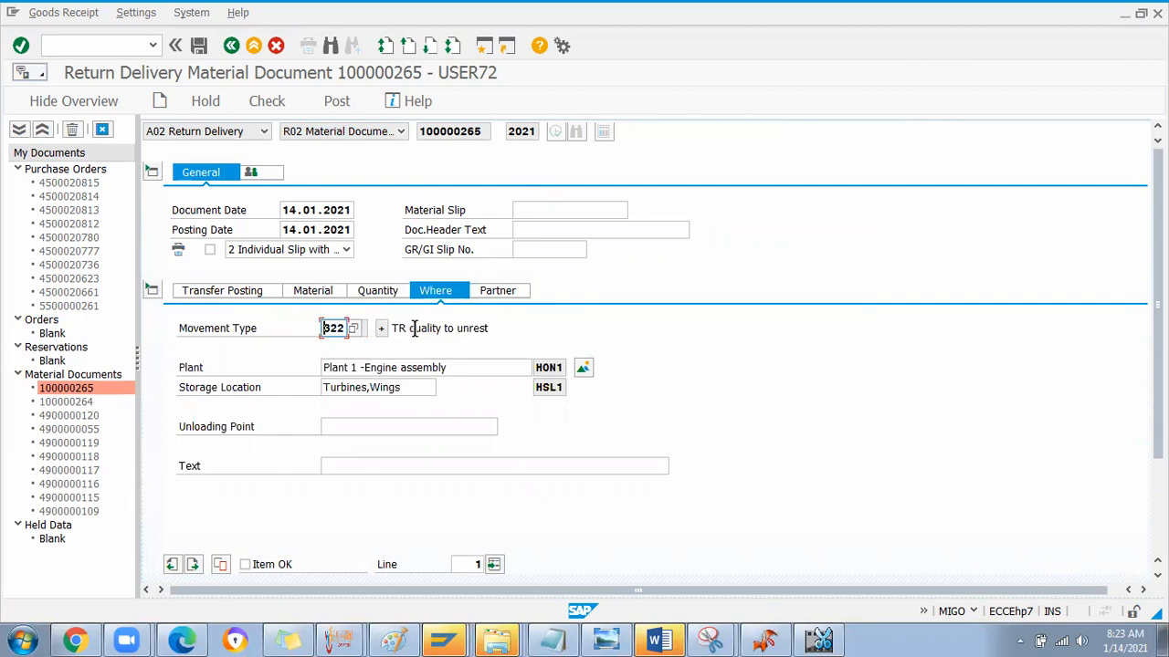
left_click(246, 565)
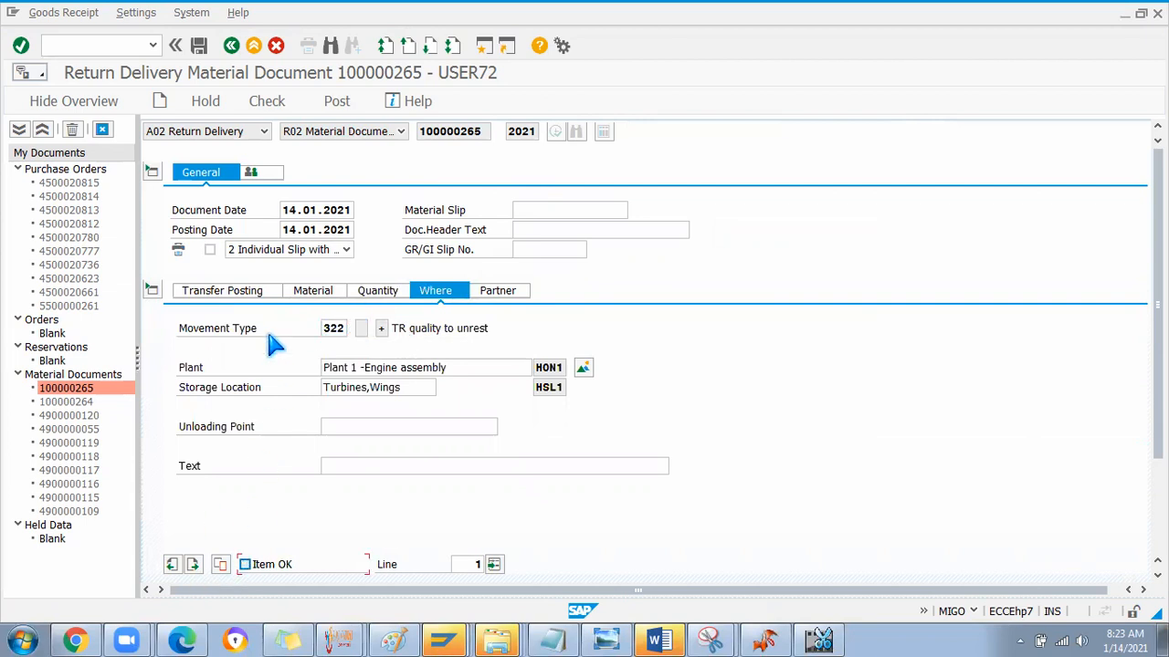
left_click(272, 104)
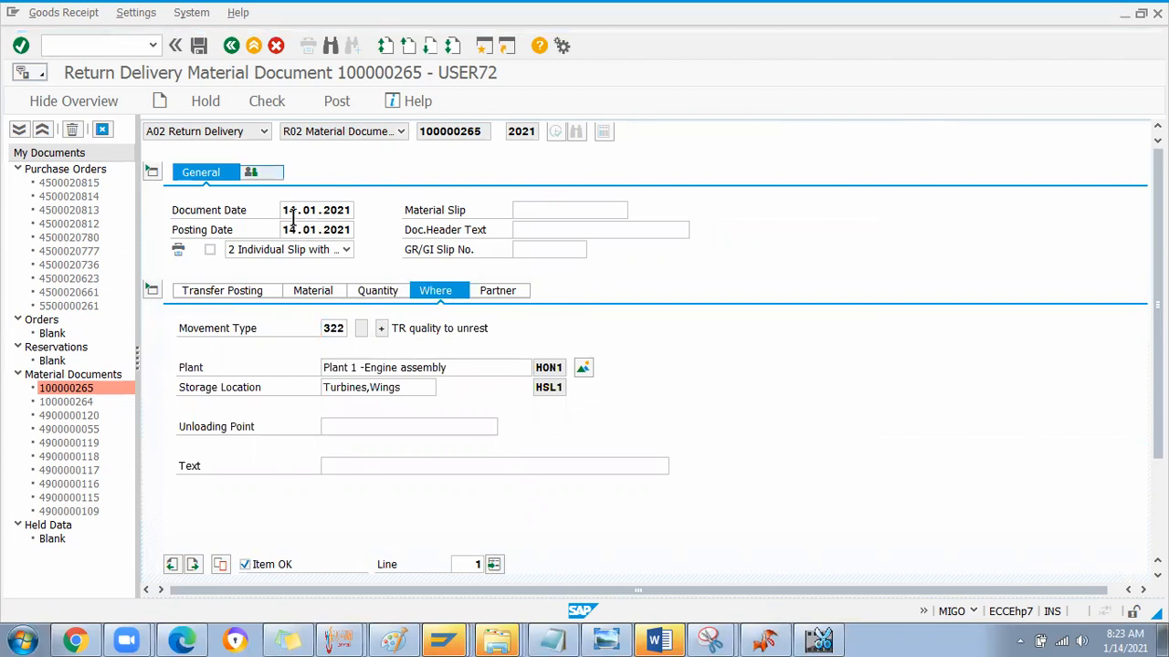
Step: Refresh the OIL TANK stock overview and examine the unrestricted-use stock at storage location HSL1 before posting
key("alt+Tab")
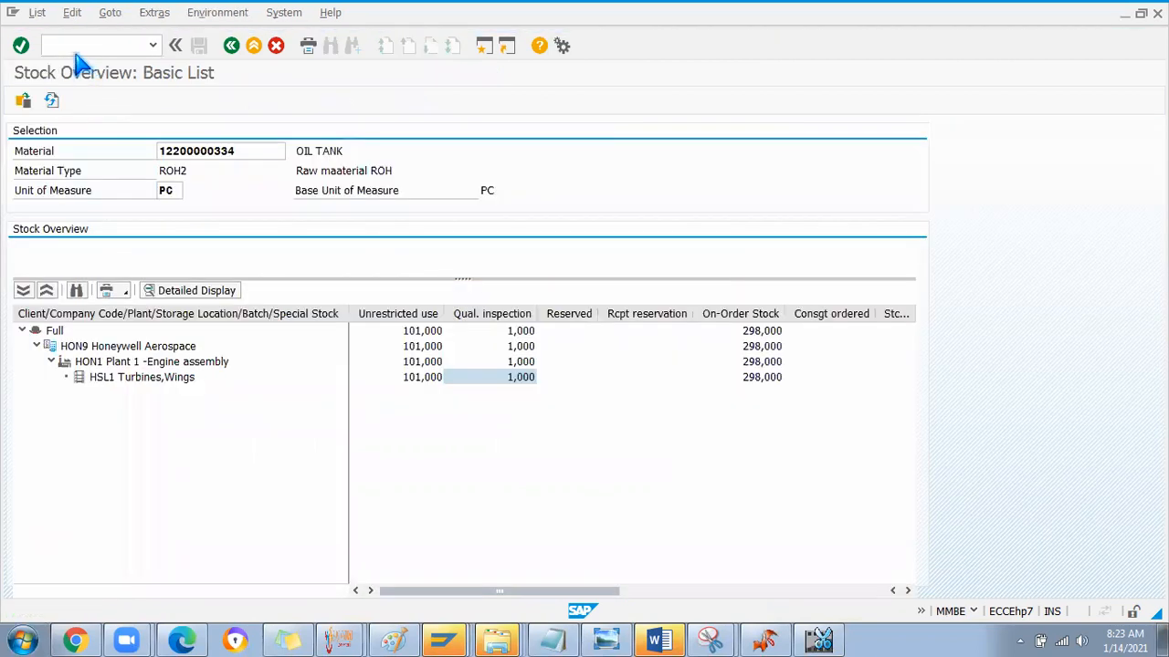
left_click(50, 101)
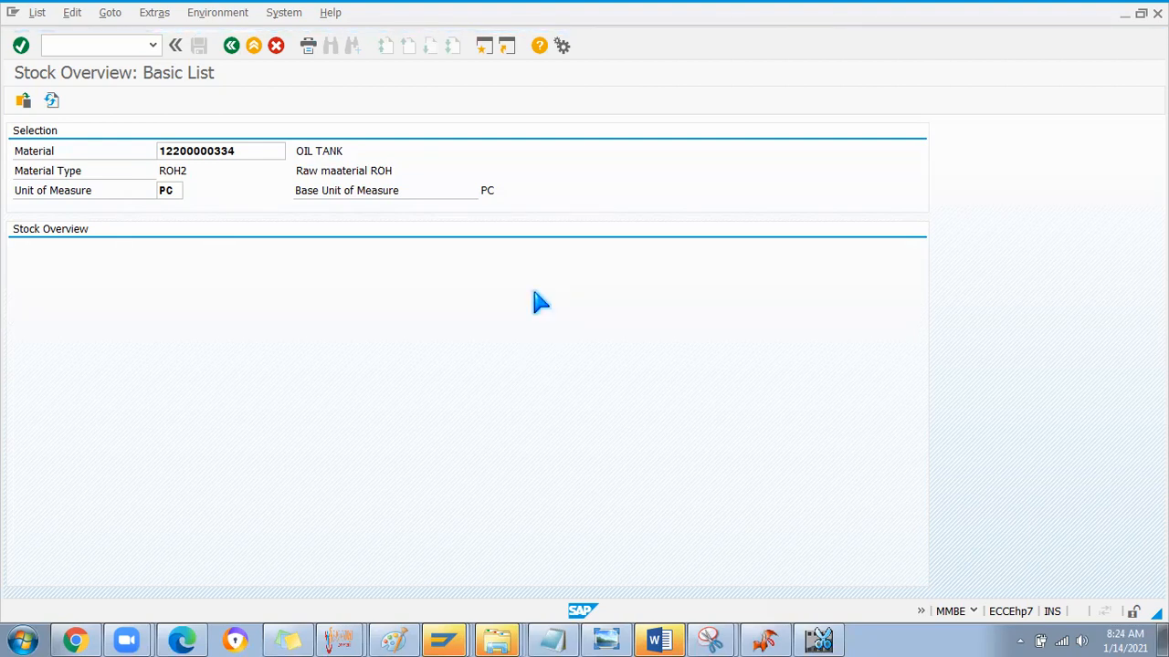
left_click(429, 382)
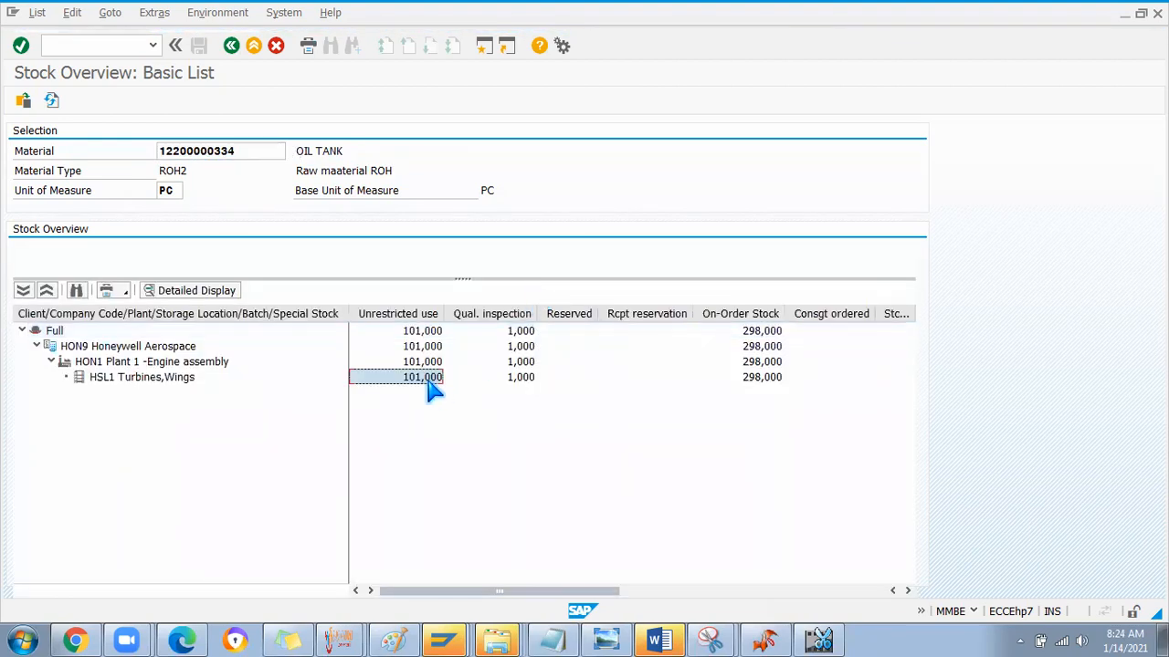
key("alt+Tab")
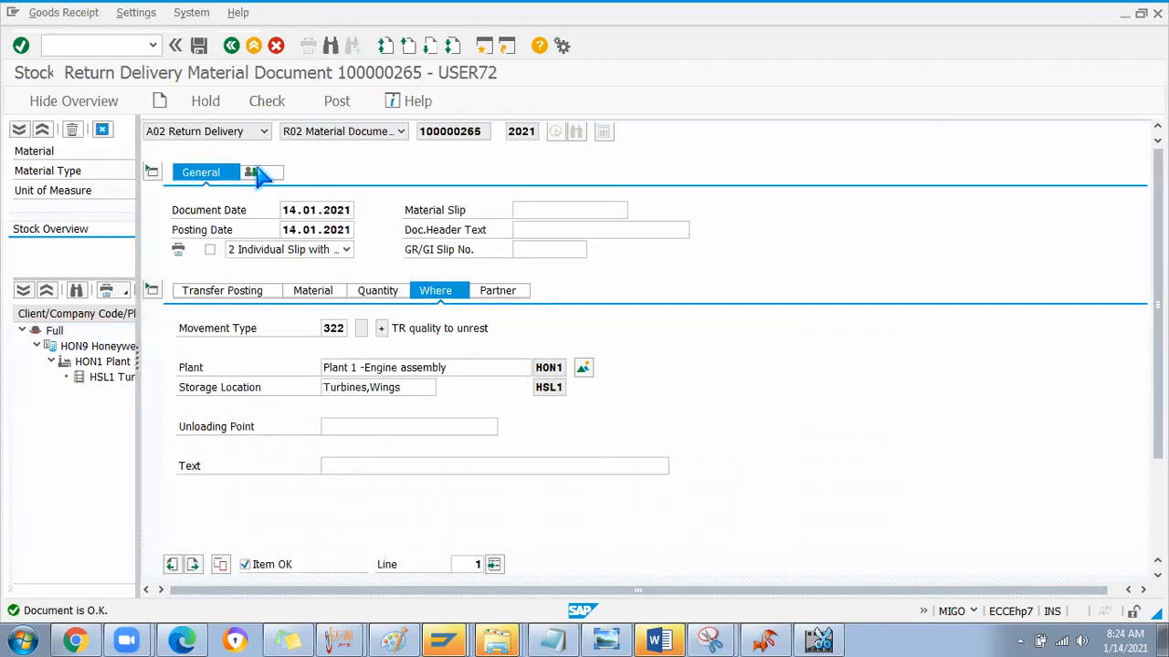
Step: Post the return delivery and refresh the OIL TANK stock overview to compare unrestricted and quality inspection stock
left_click(341, 101)
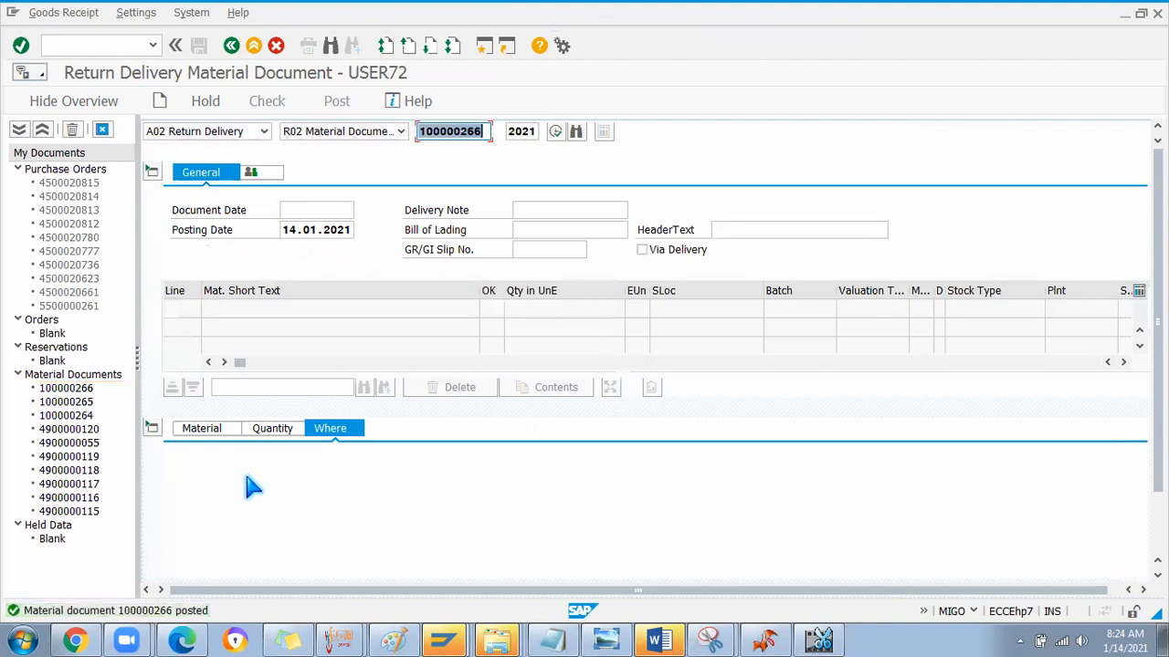
key("alt+Tab")
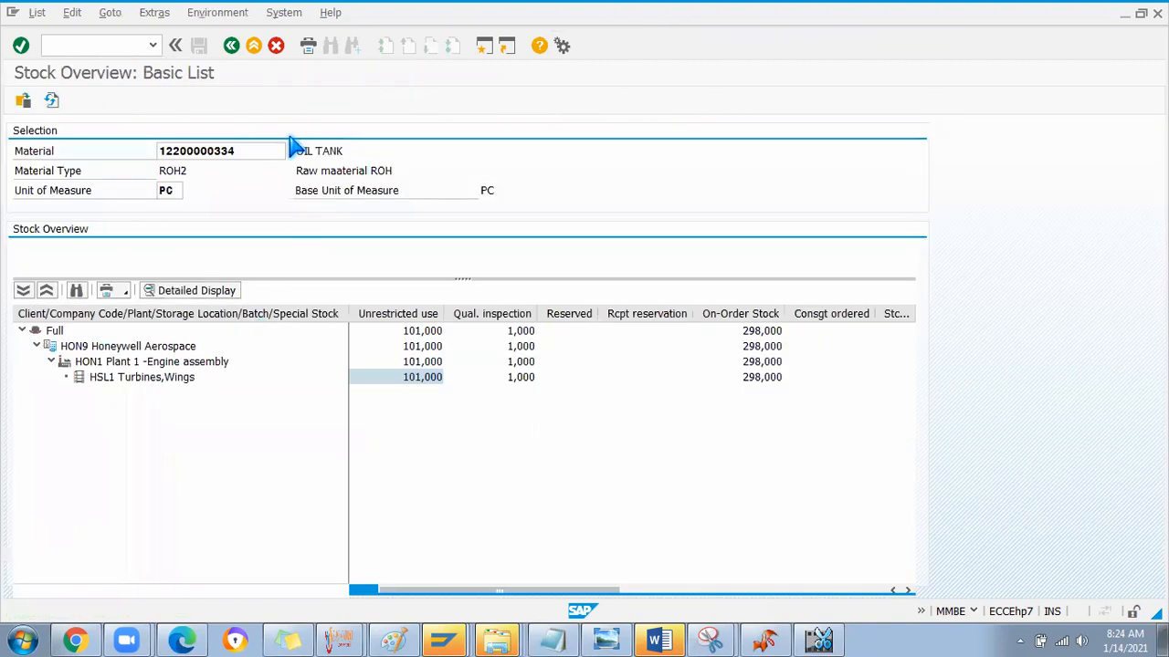
left_click(51, 100)
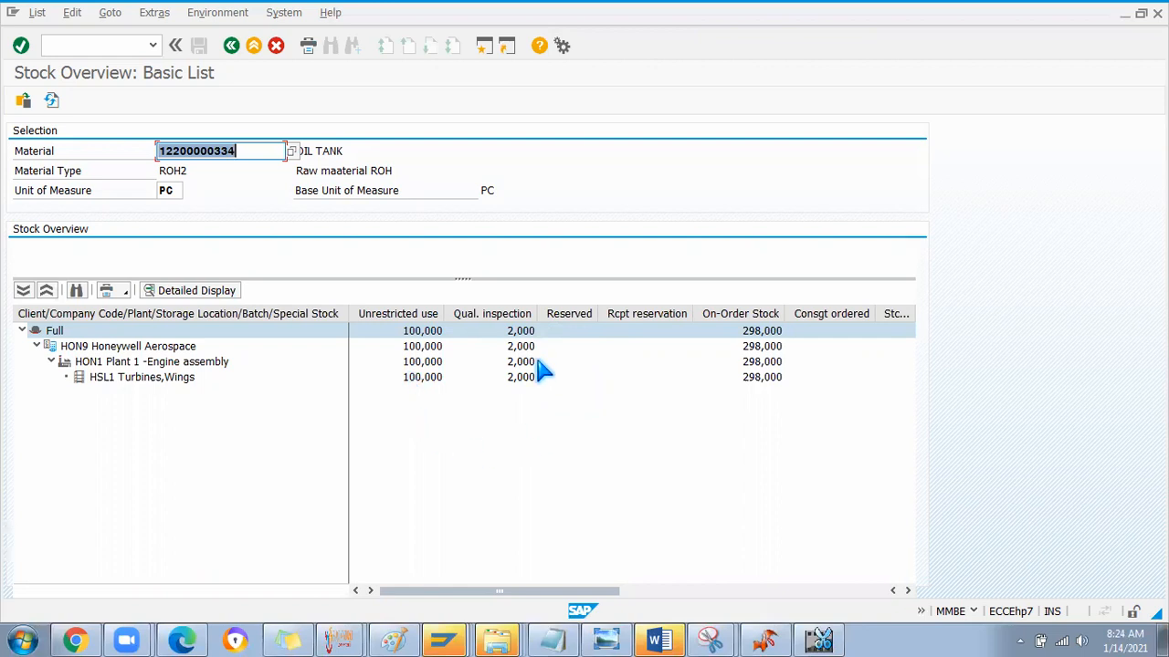
key("alt+Tab")
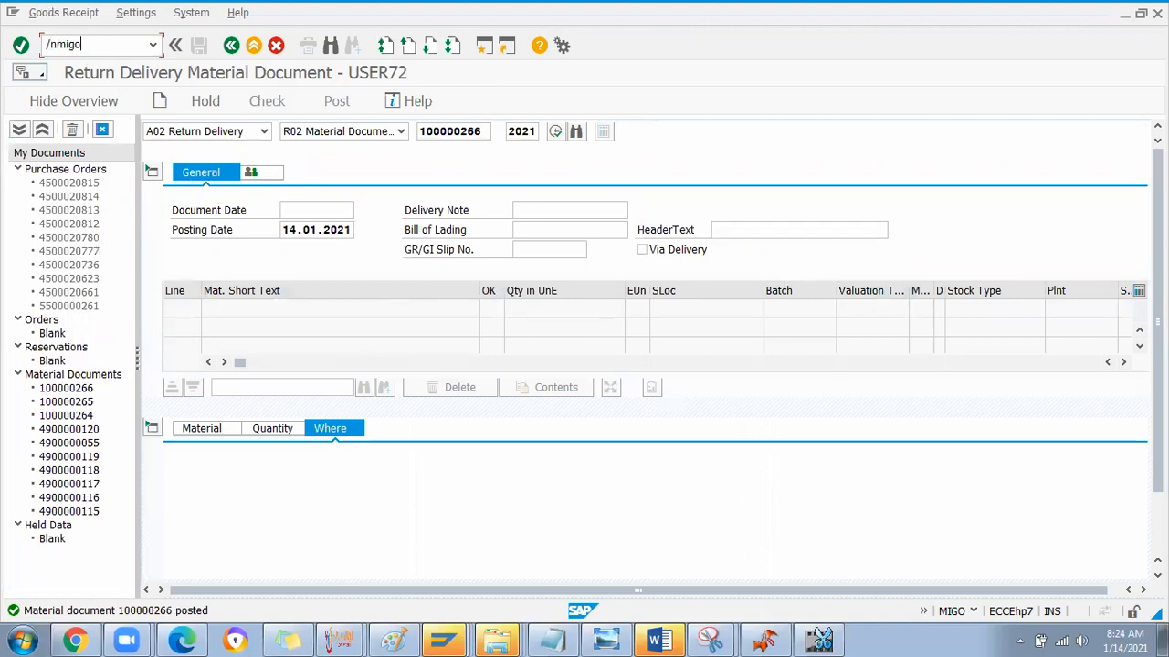
key("Return")
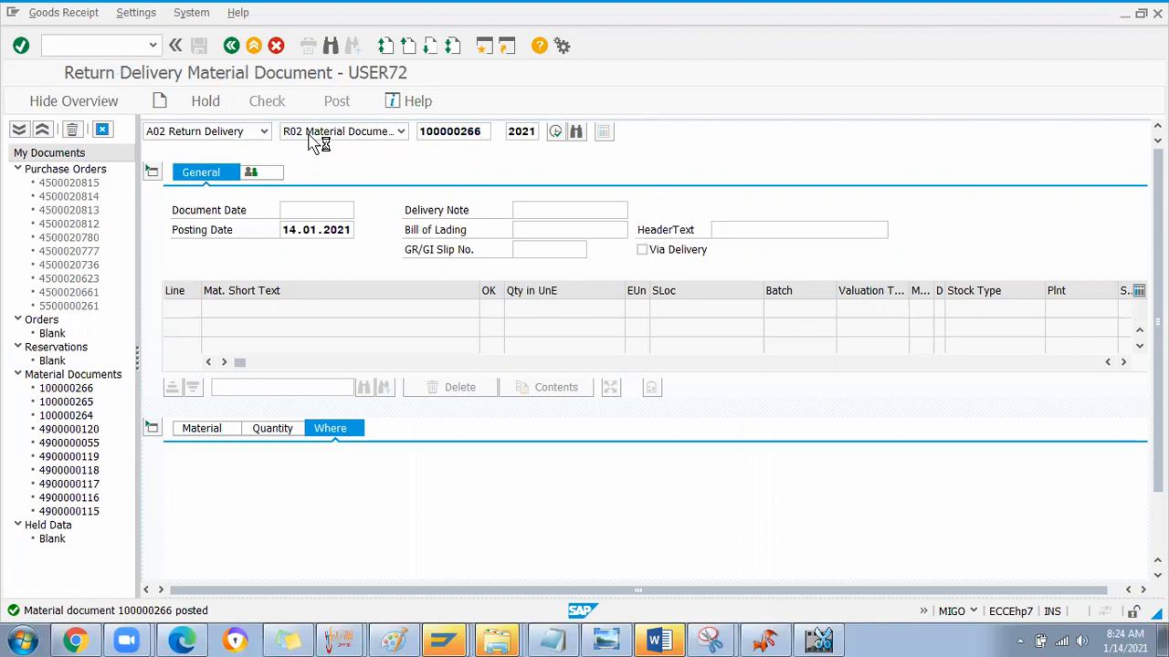
left_click(401, 133)
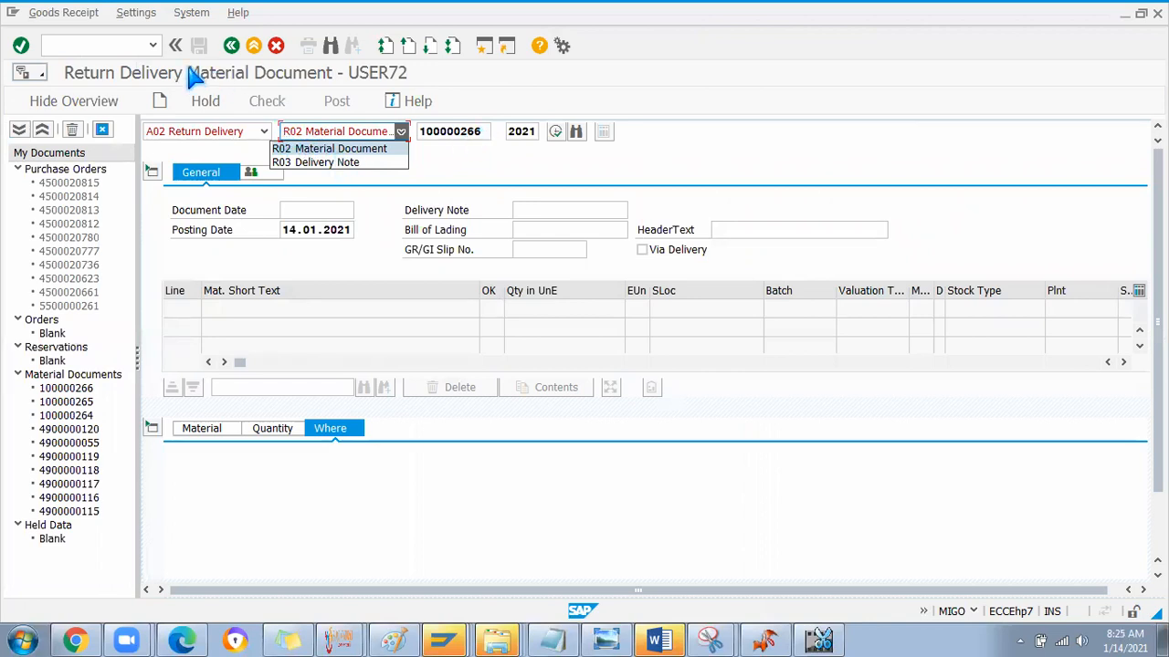
left_click(106, 45)
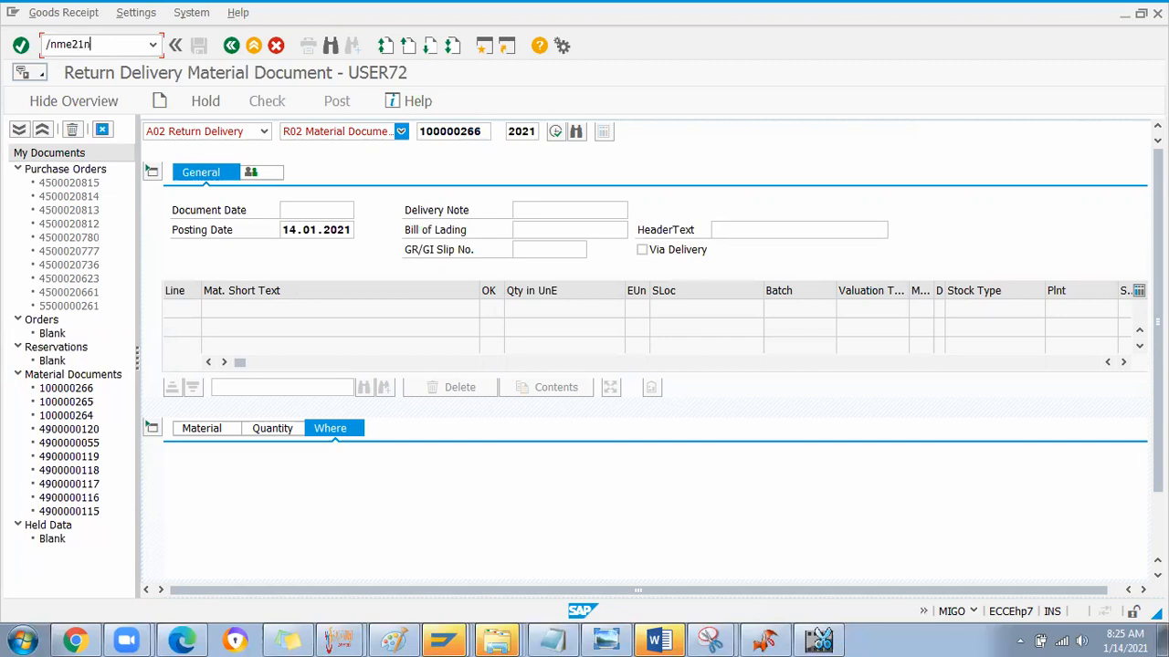
type("/nme21n")
key("Return")
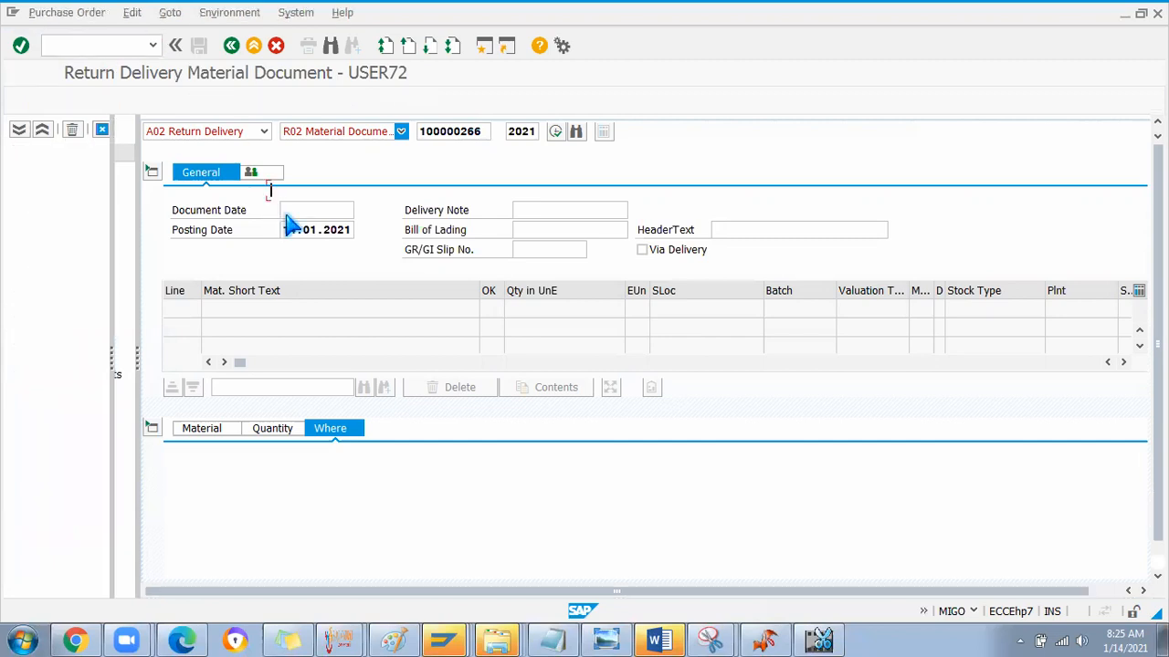
Step: Open the MIGO transaction and set it to A01 Goods Receipt with reference R10 Other
type("/n")
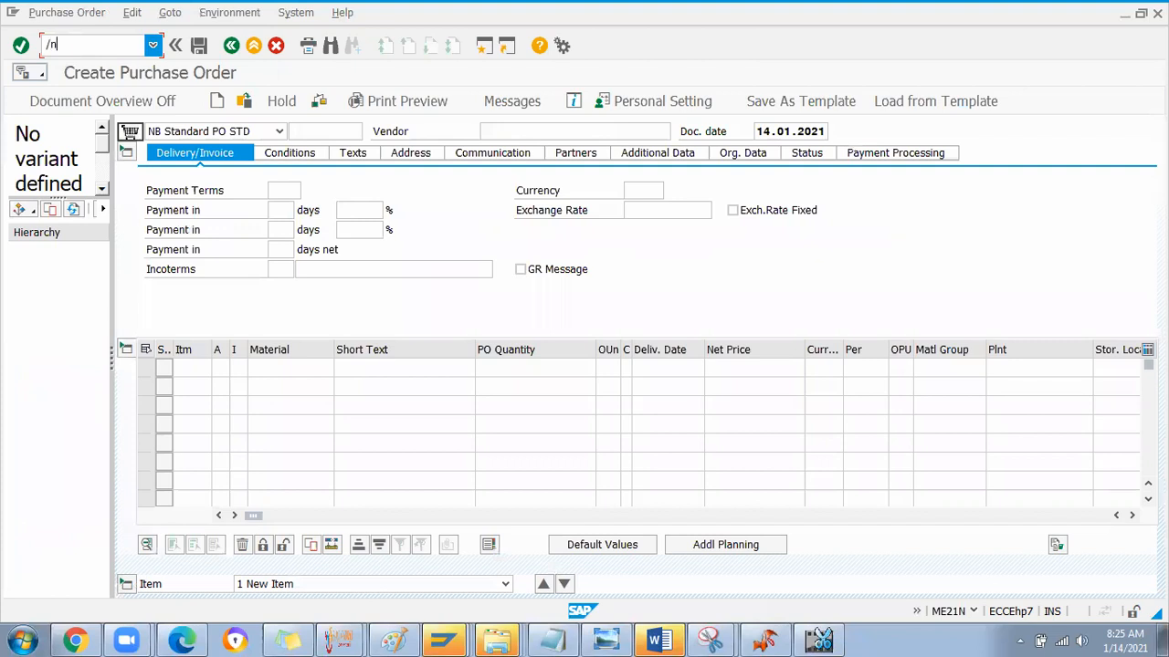
type("migo")
key("Return")
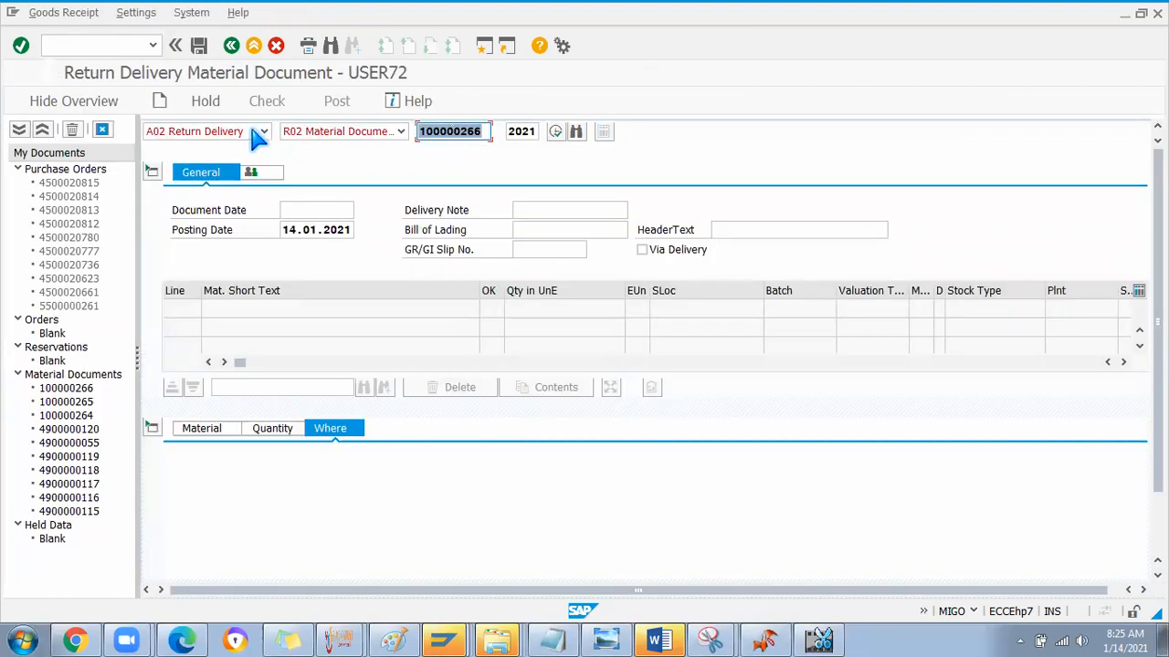
left_click(264, 132)
left_click(183, 148)
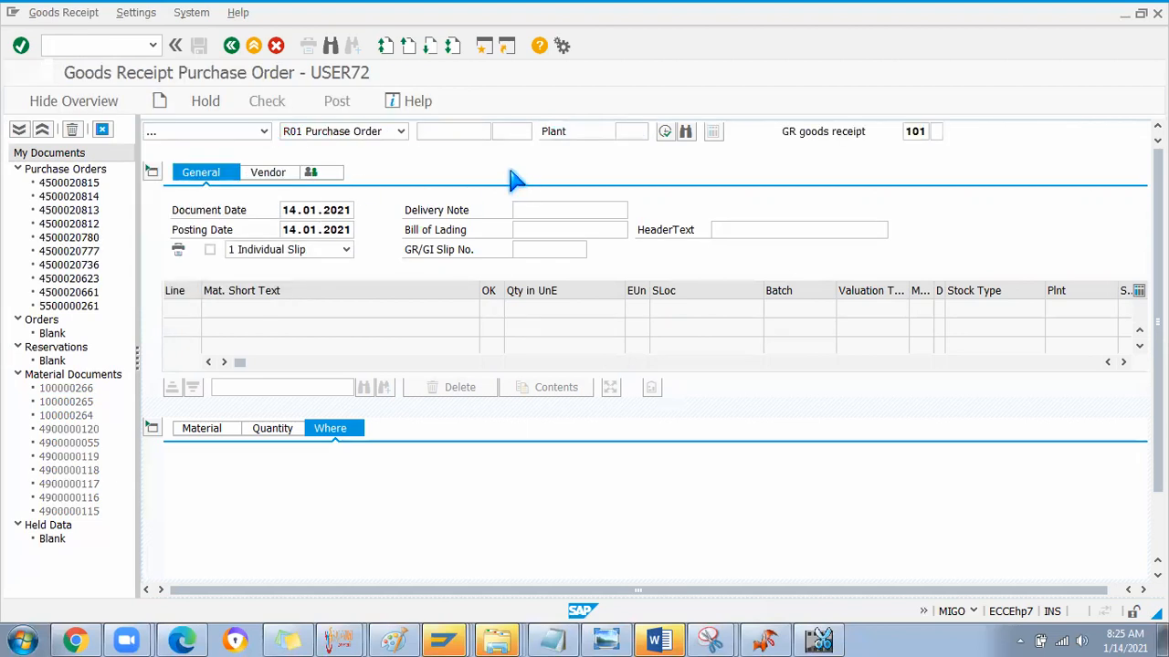
left_click(401, 132)
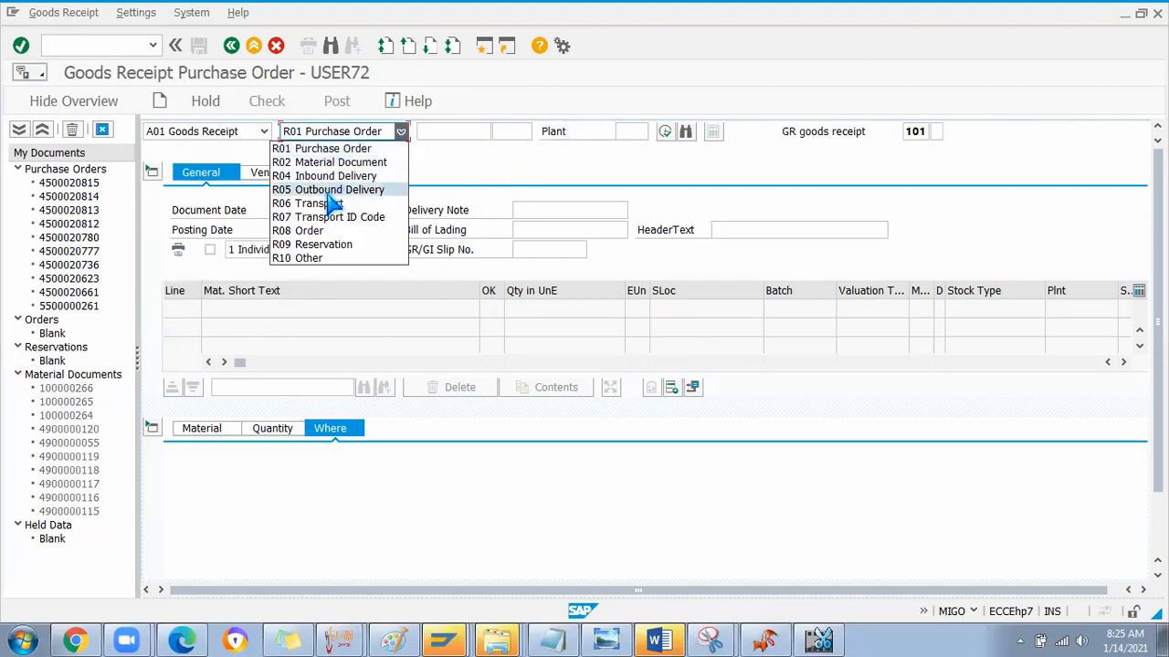
left_click(309, 258)
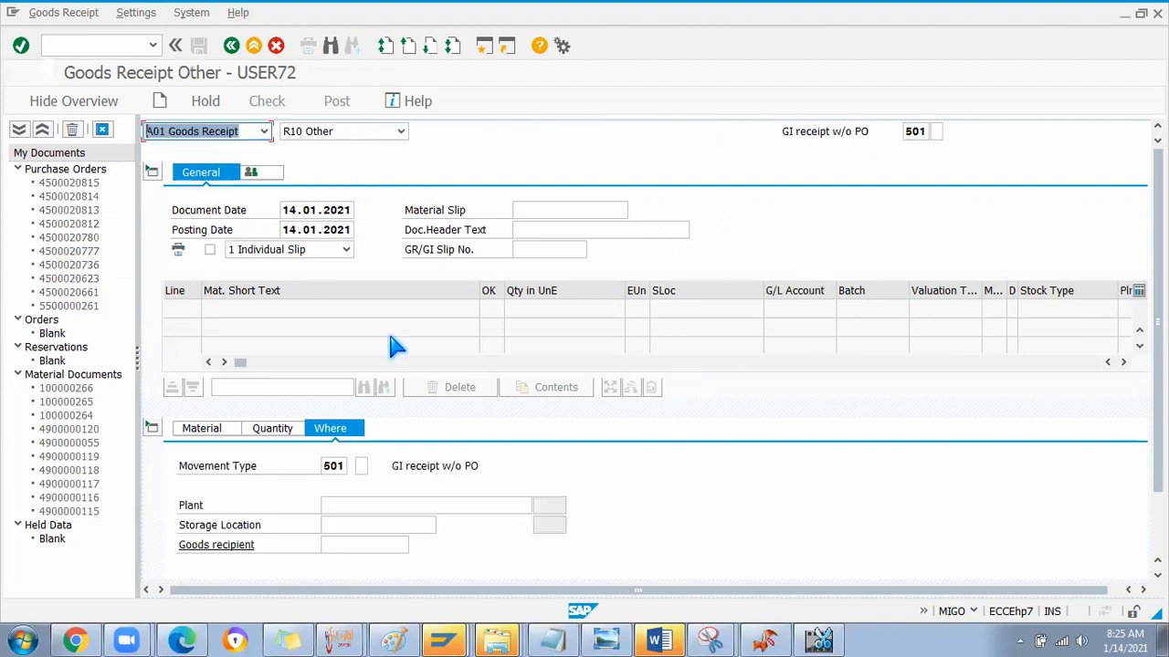
left_click(212, 433)
left_click(336, 466)
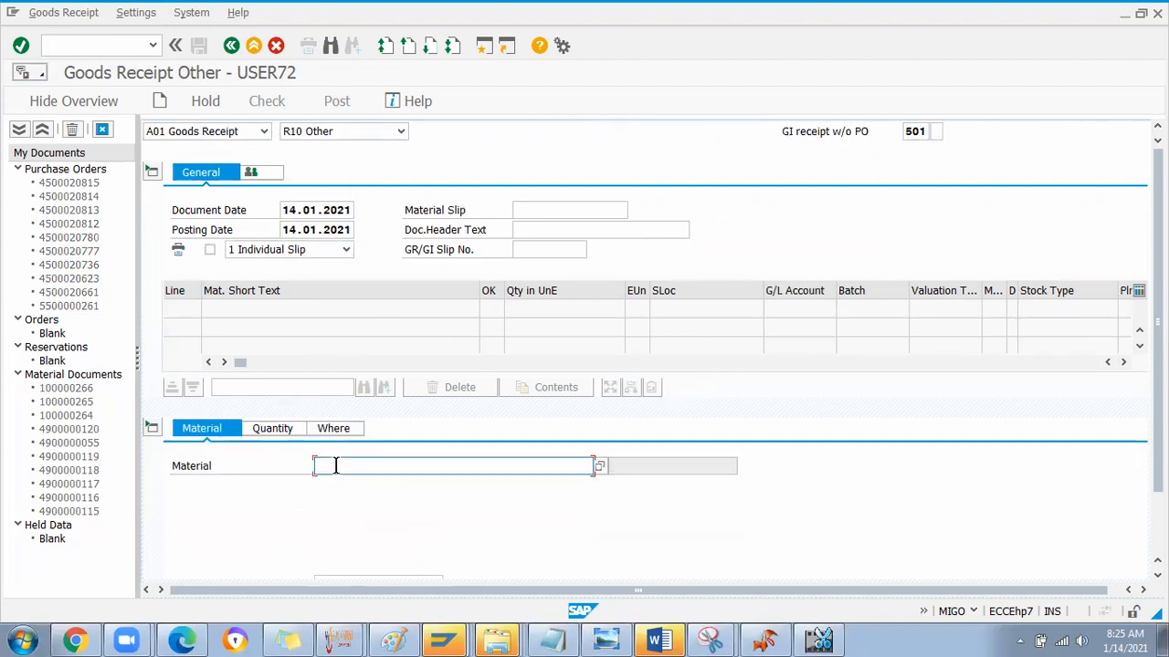
key("ctrl+v")
key("Return")
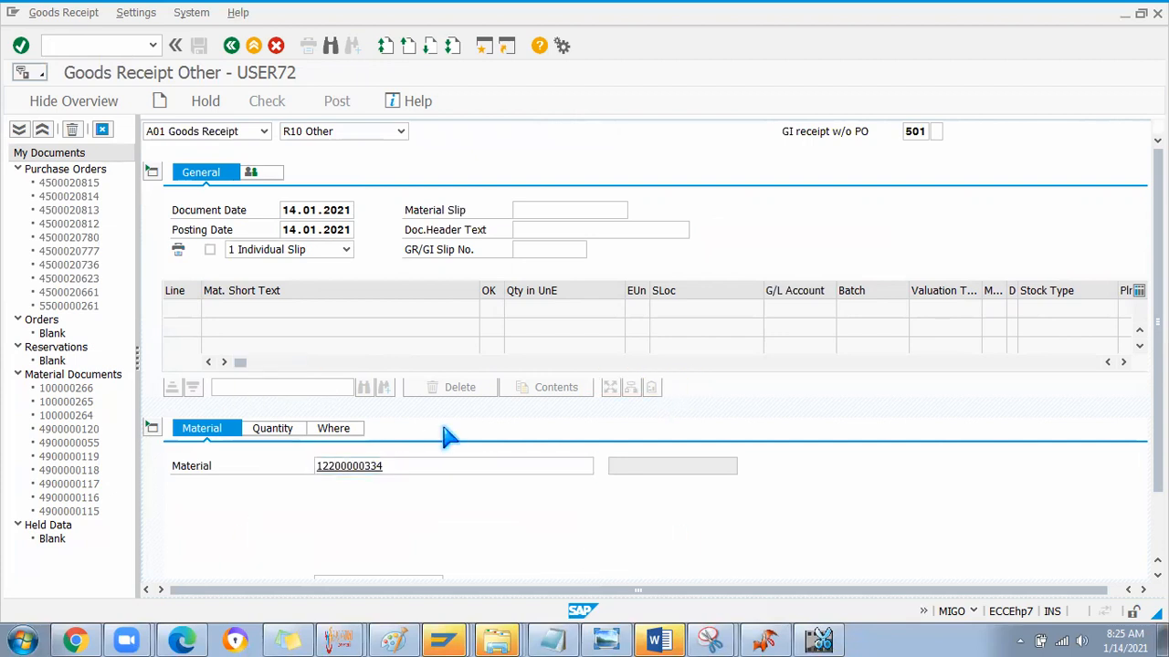
left_click(274, 429)
left_click(369, 468)
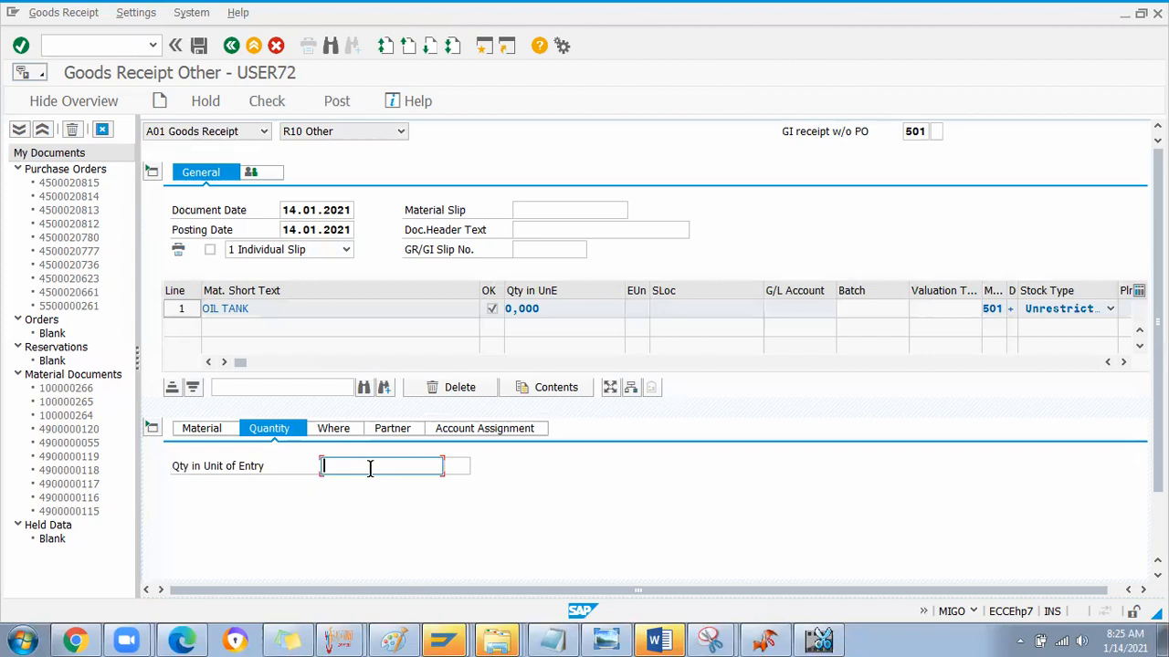
type("5")
key("Return")
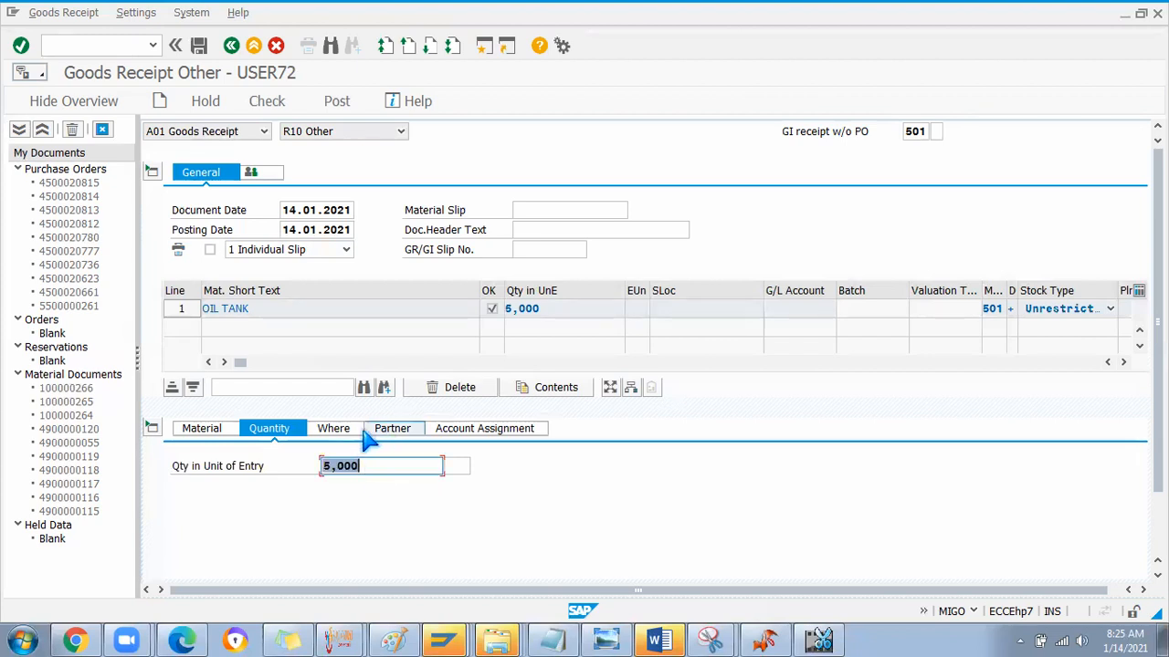
Step: Open the vendor entry for the goods receipt item and list the OIL TANK's material movements at storage location HSL1
left_click(362, 428)
left_click(386, 431)
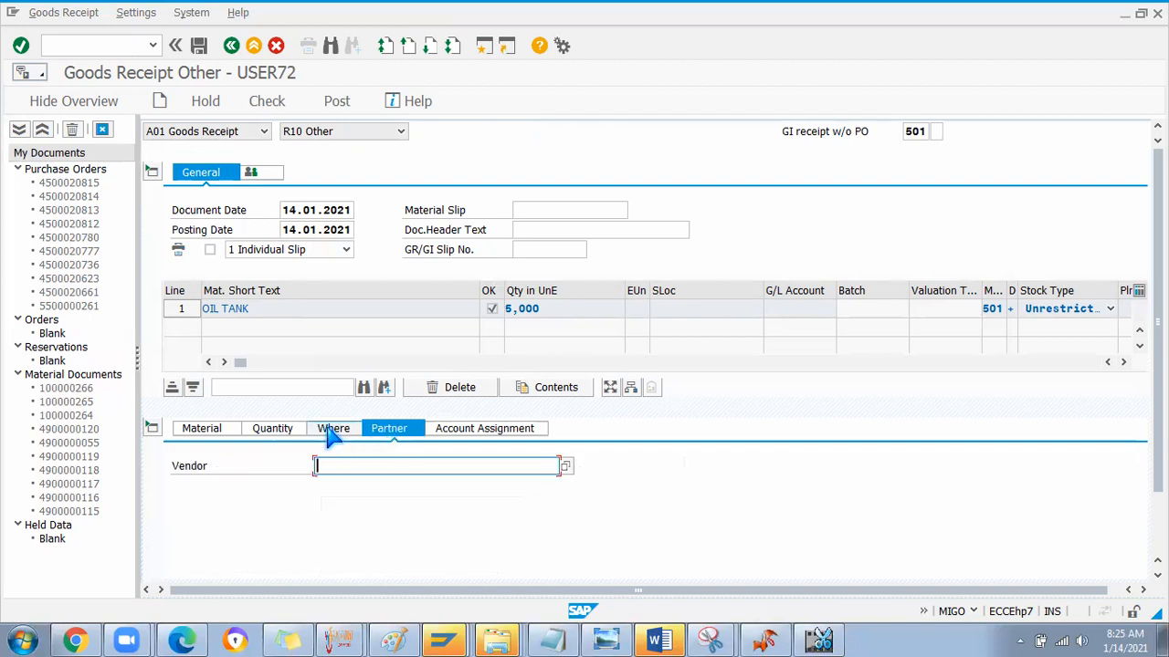
key("alt+Tab")
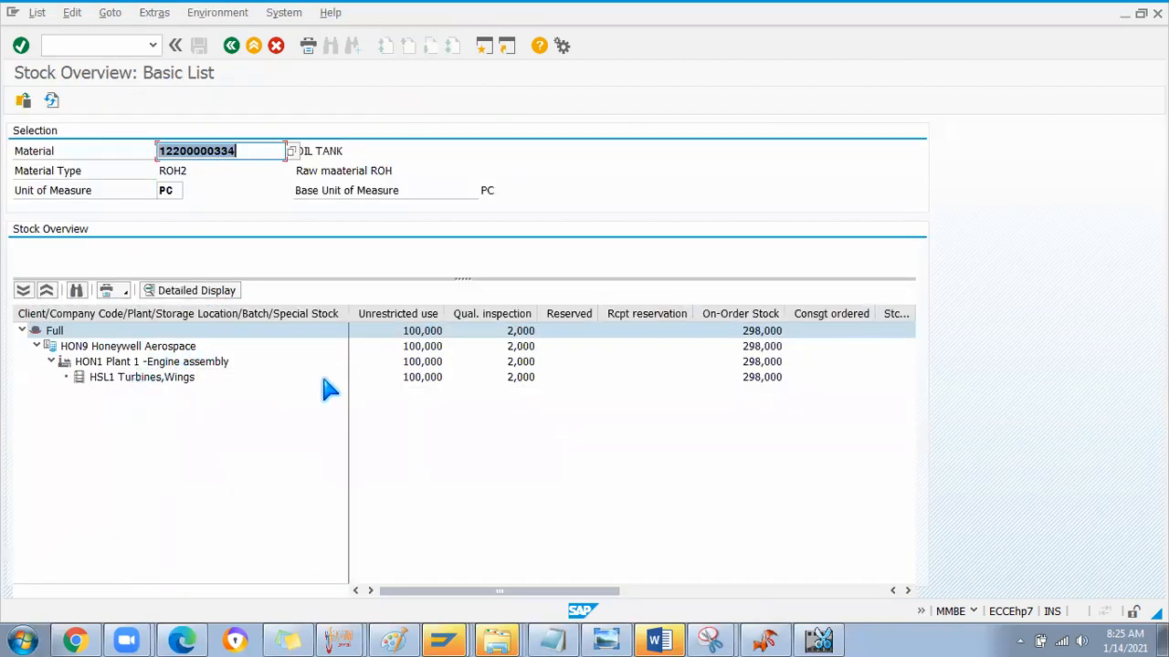
left_click(410, 380)
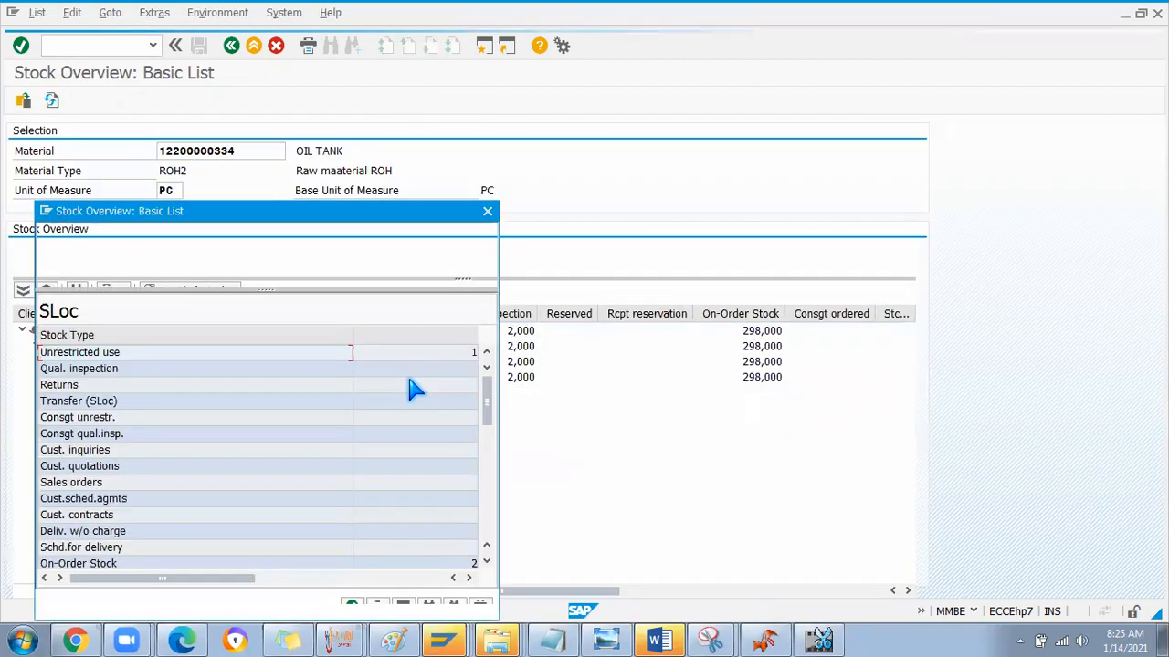
left_click(487, 211)
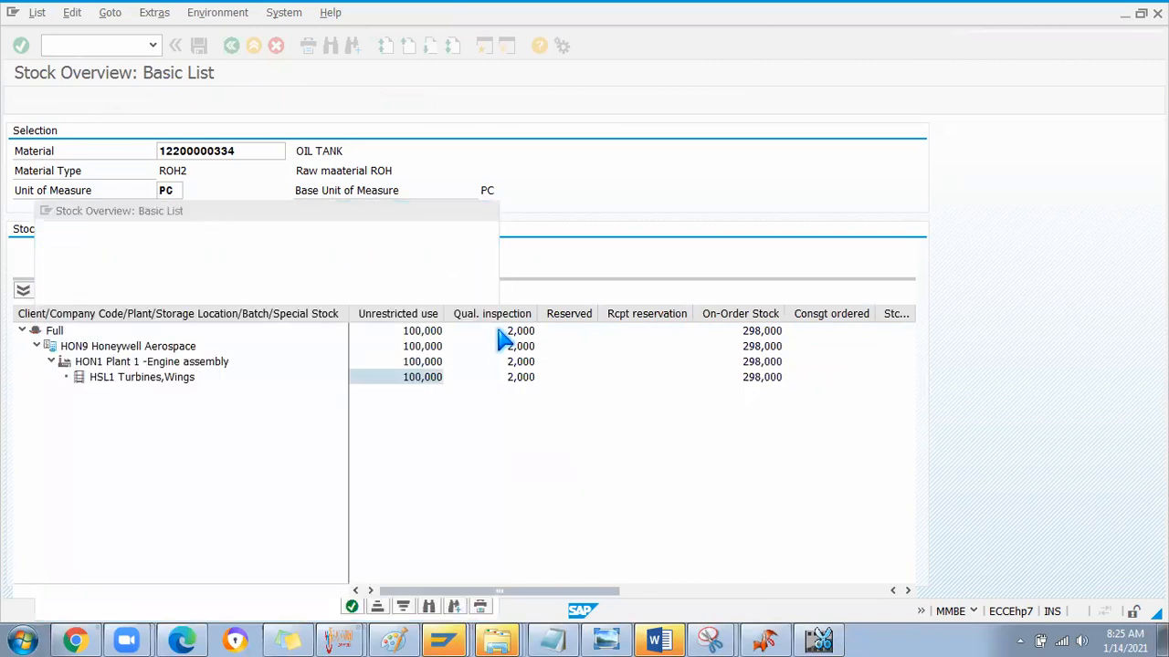
right_click(427, 385)
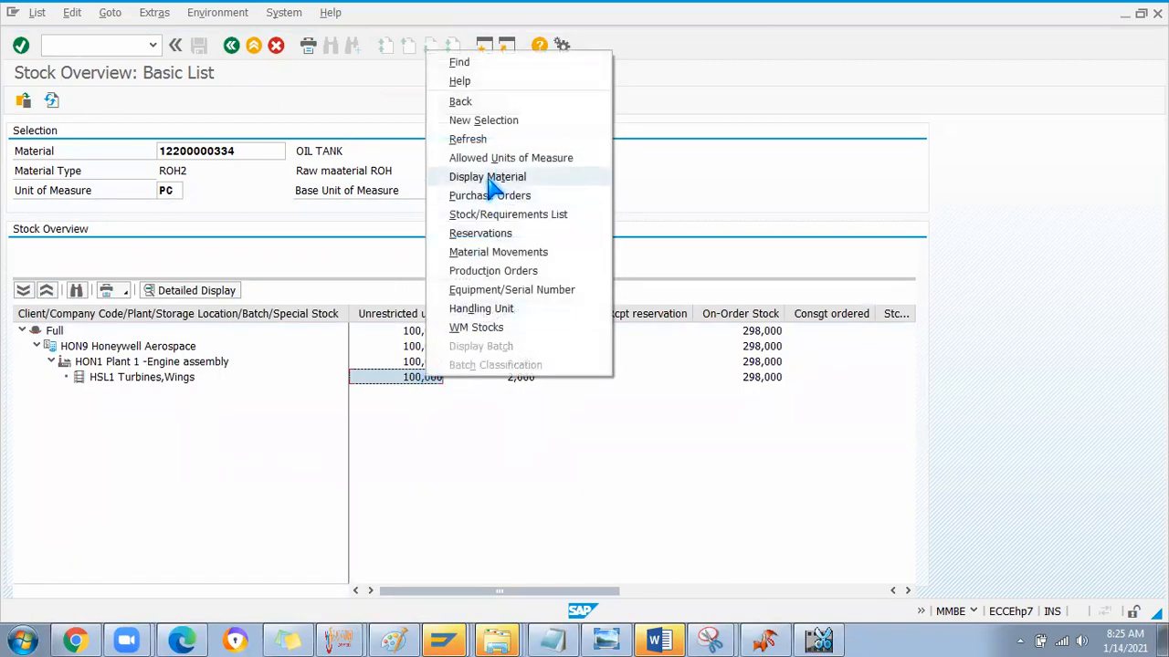
left_click(492, 253)
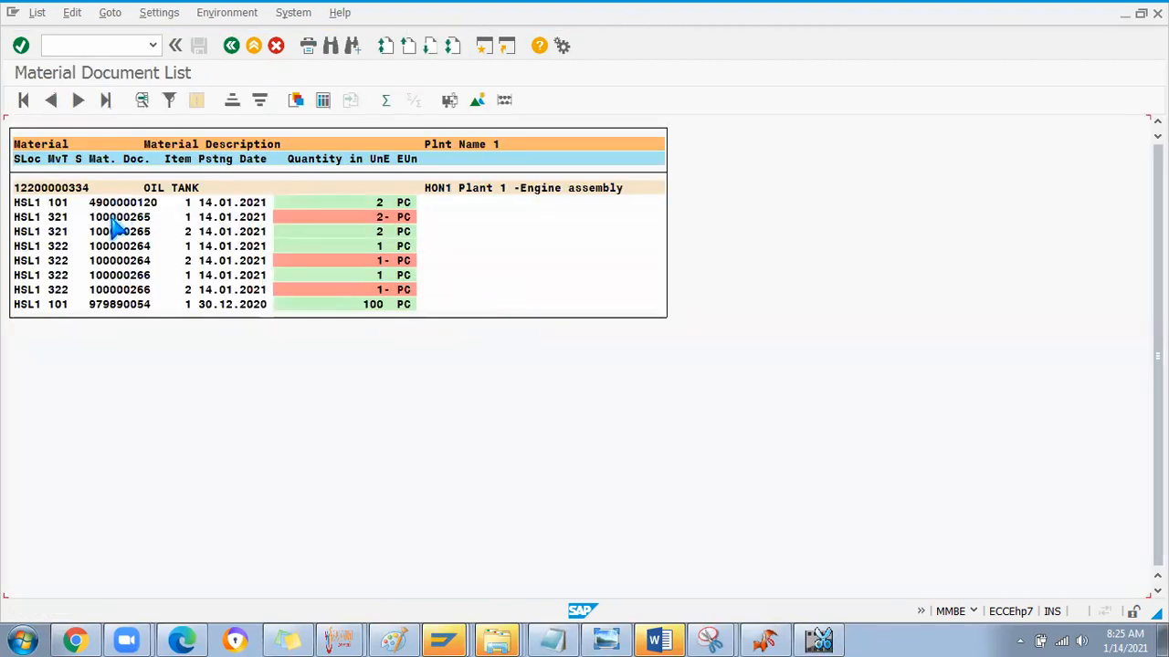
double_click(120, 202)
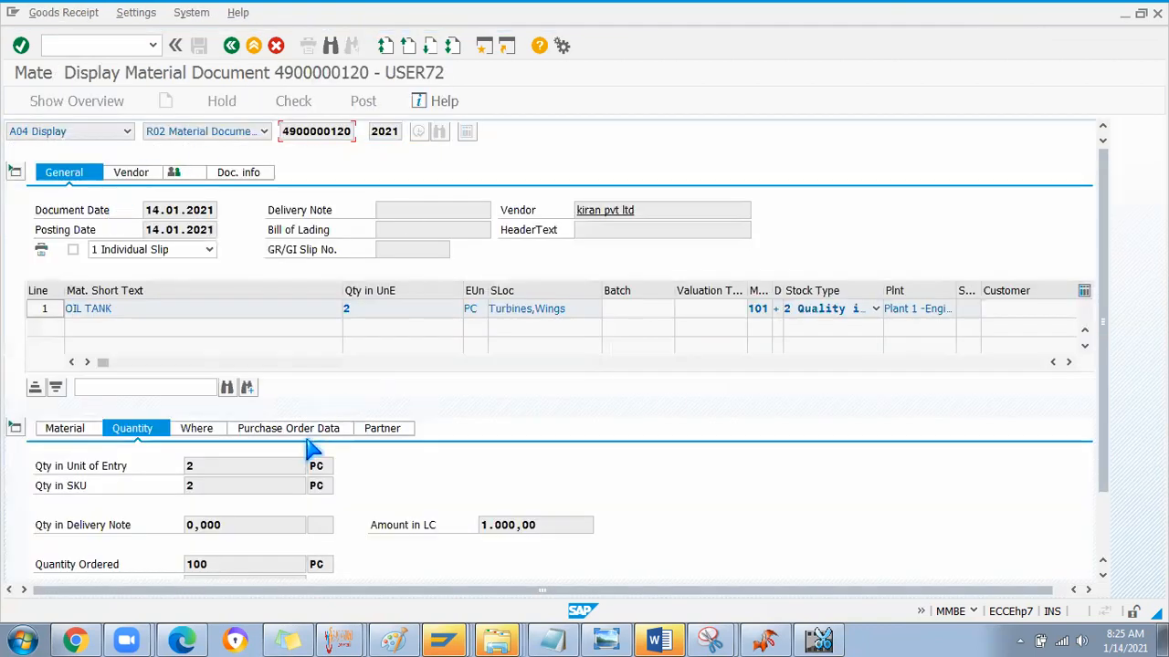
left_click(291, 430)
left_click(388, 431)
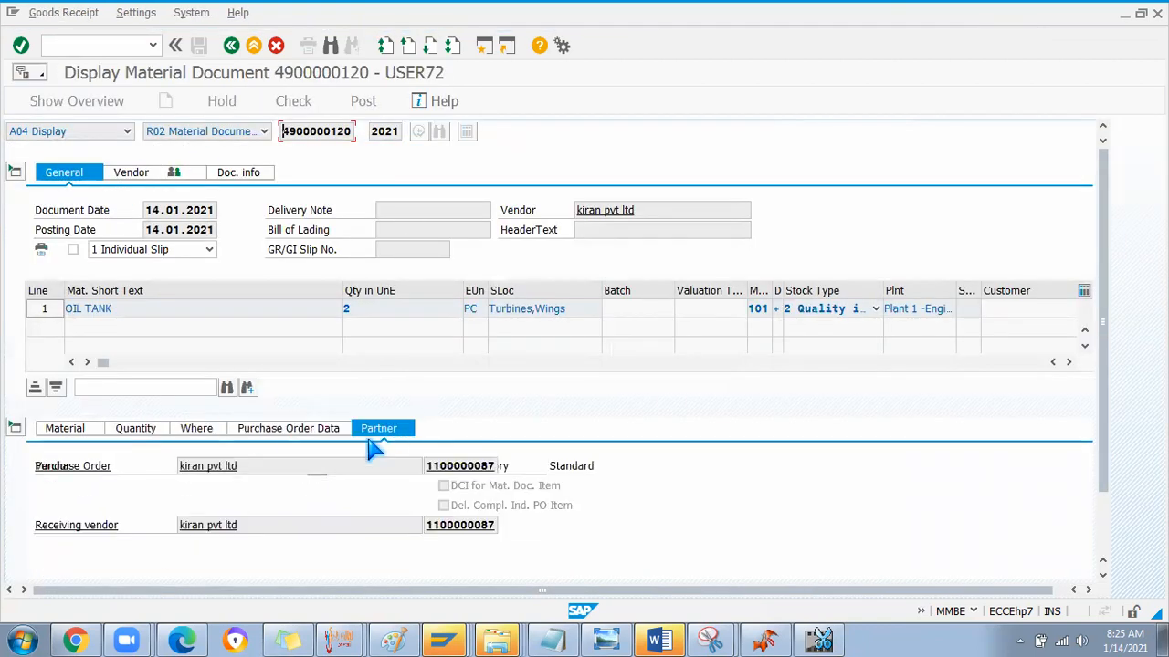
left_click_drag(428, 466, 508, 471)
key("ctrl+c")
left_click(459, 469)
key("alt+Tab")
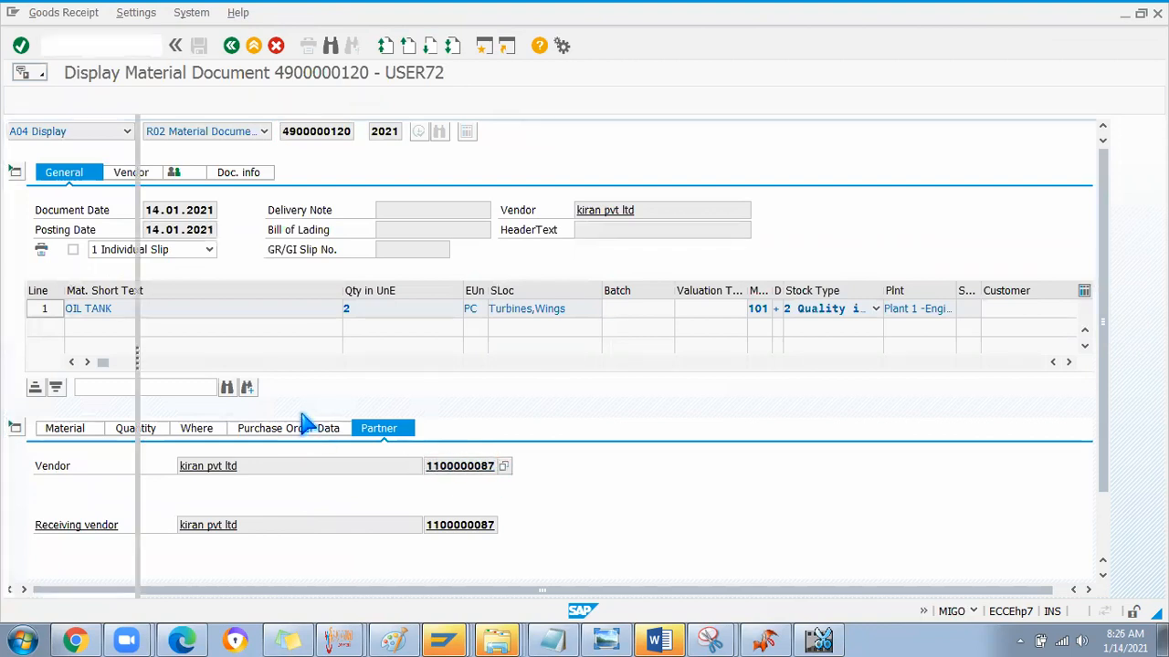
key("ctrl+v")
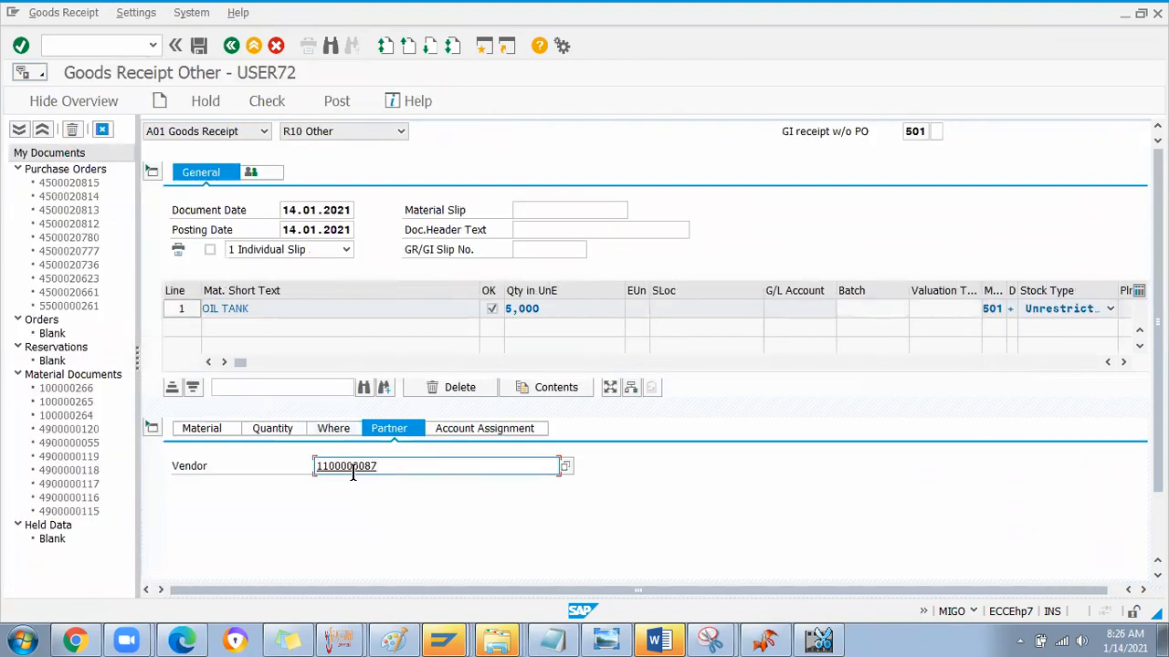
key("Return")
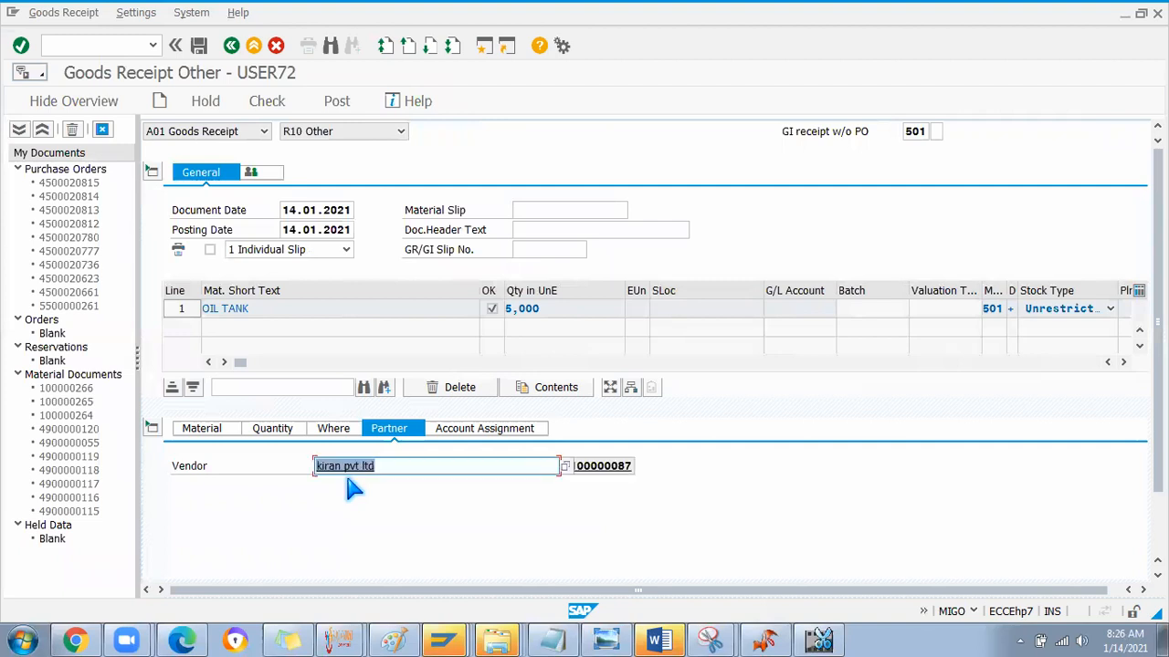
Step: Review the goods receipt item's material and quantity details and check the document for errors
left_click(334, 429)
left_click(272, 429)
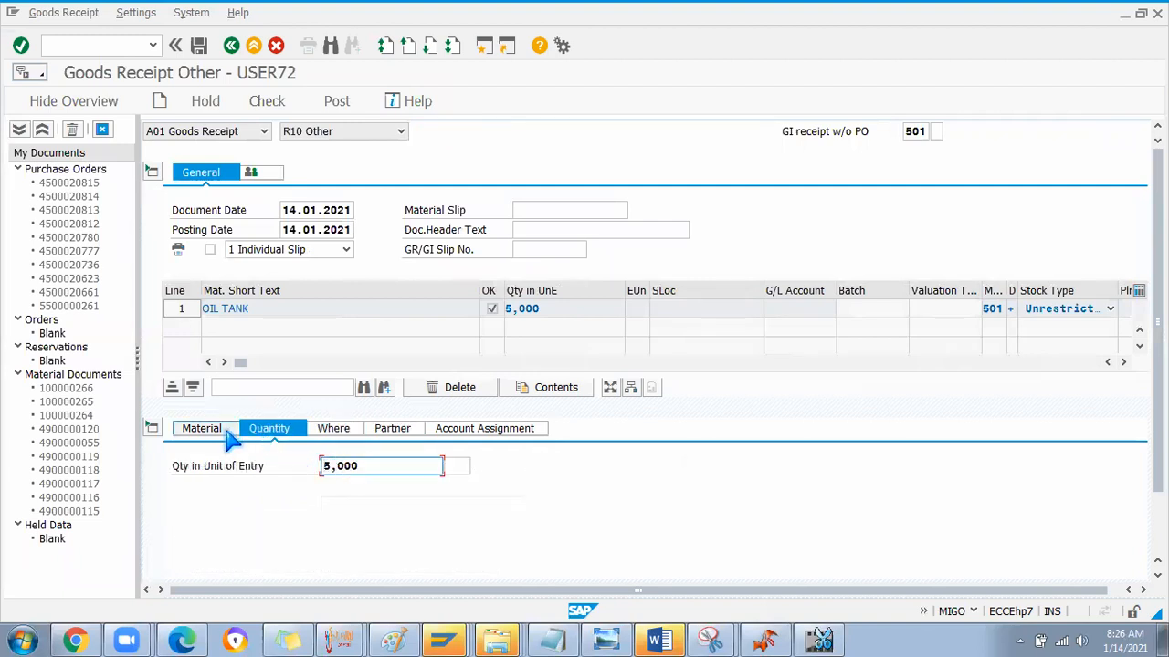
left_click(206, 429)
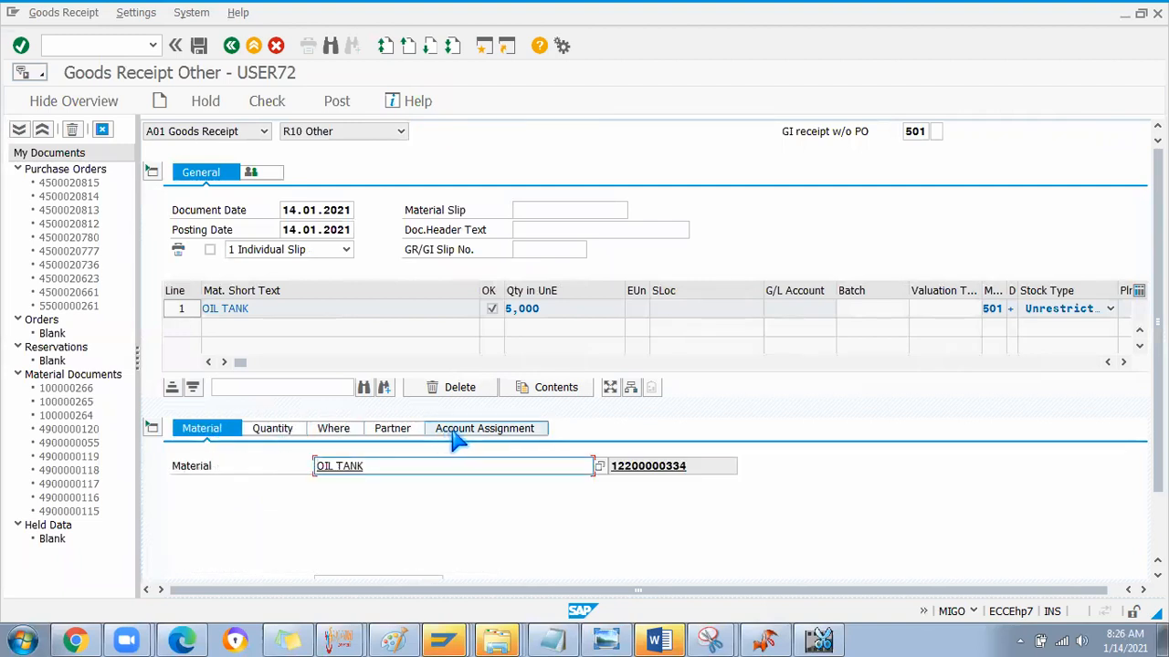
left_click(274, 430)
scroll(286, 346, "down", 3)
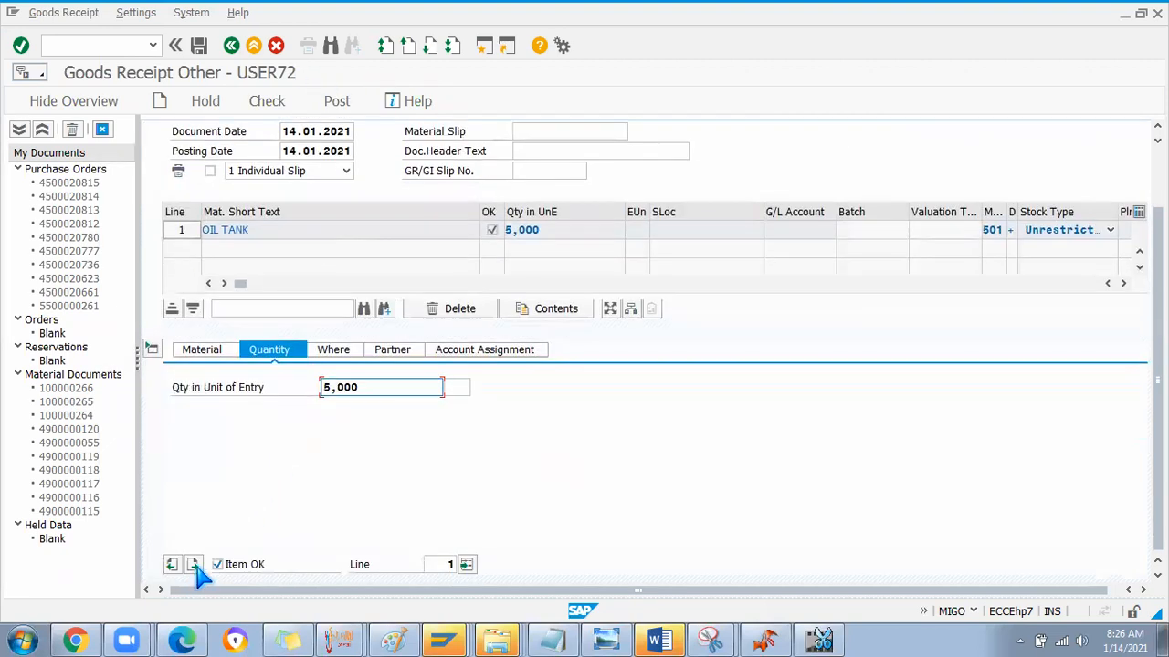
left_click(271, 104)
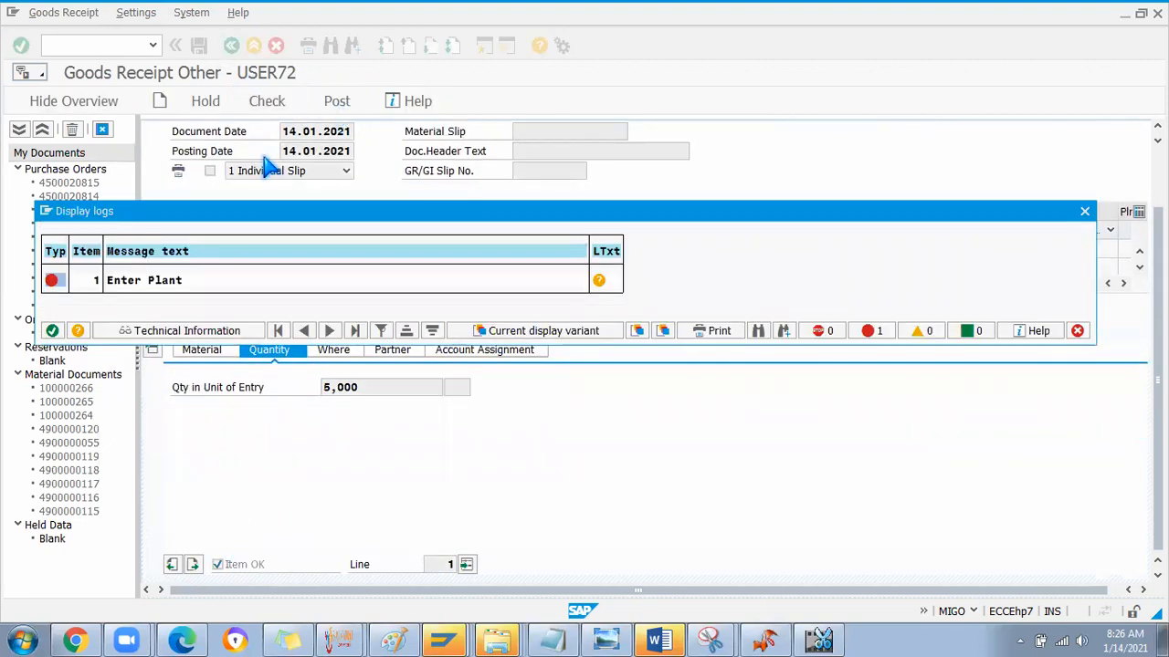
Step: Assign plant HON1 and storage location HSL1 to the OIL TANK goods receipt item
left_click(333, 350)
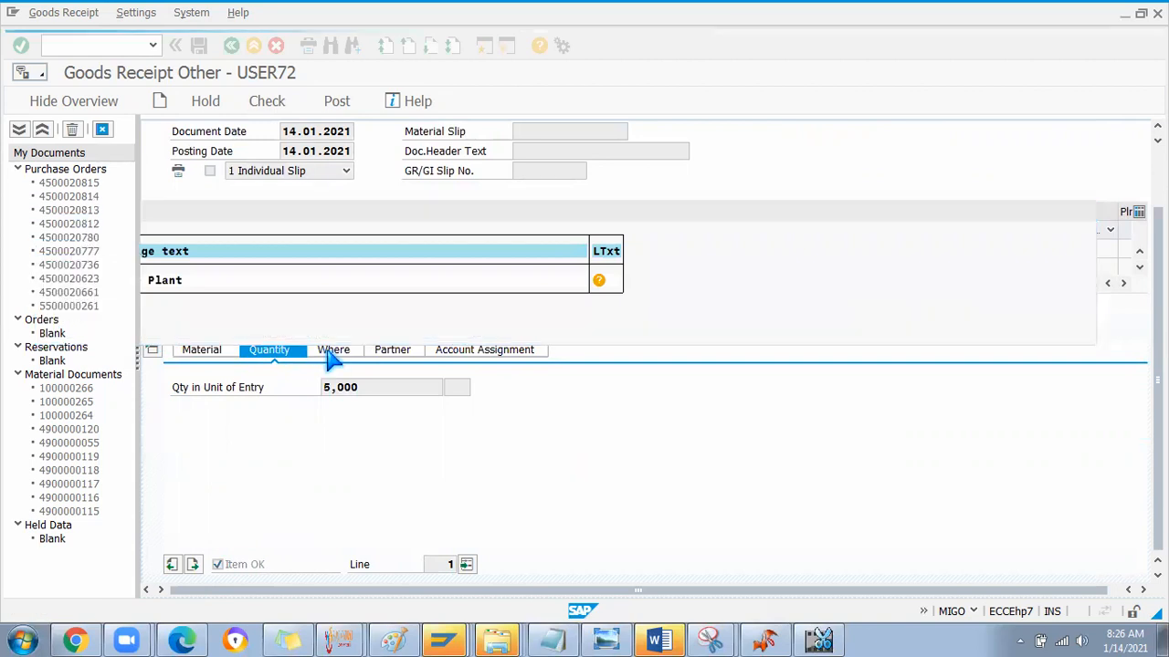
left_click(331, 424)
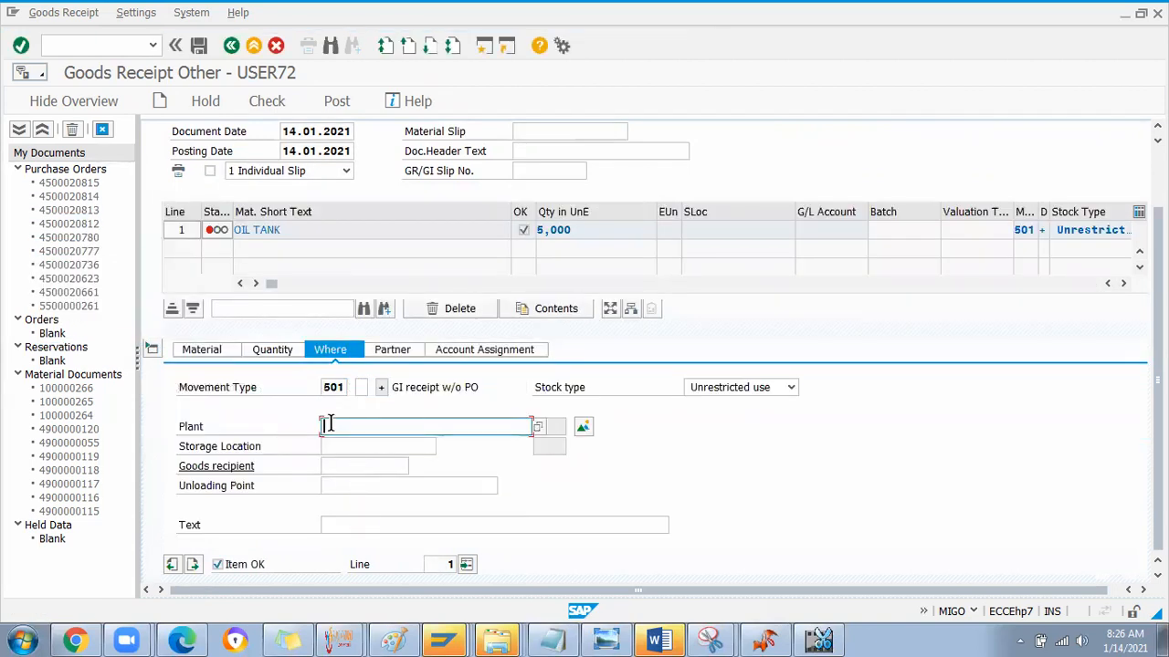
key("Return")
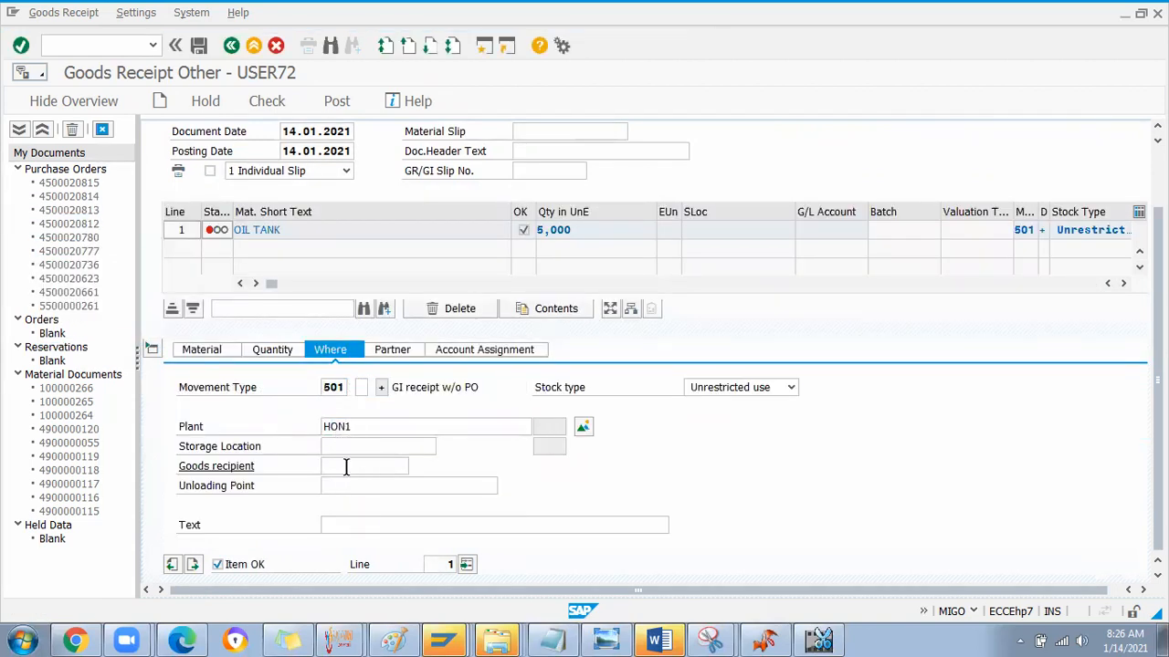
left_click(348, 451)
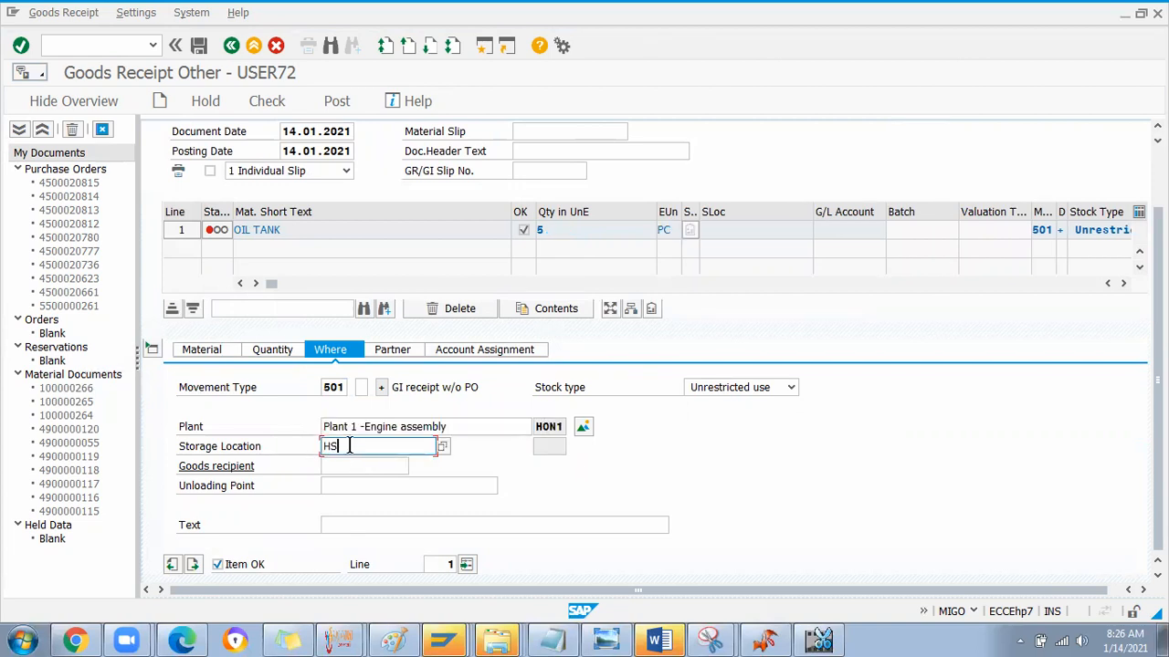
key("Return")
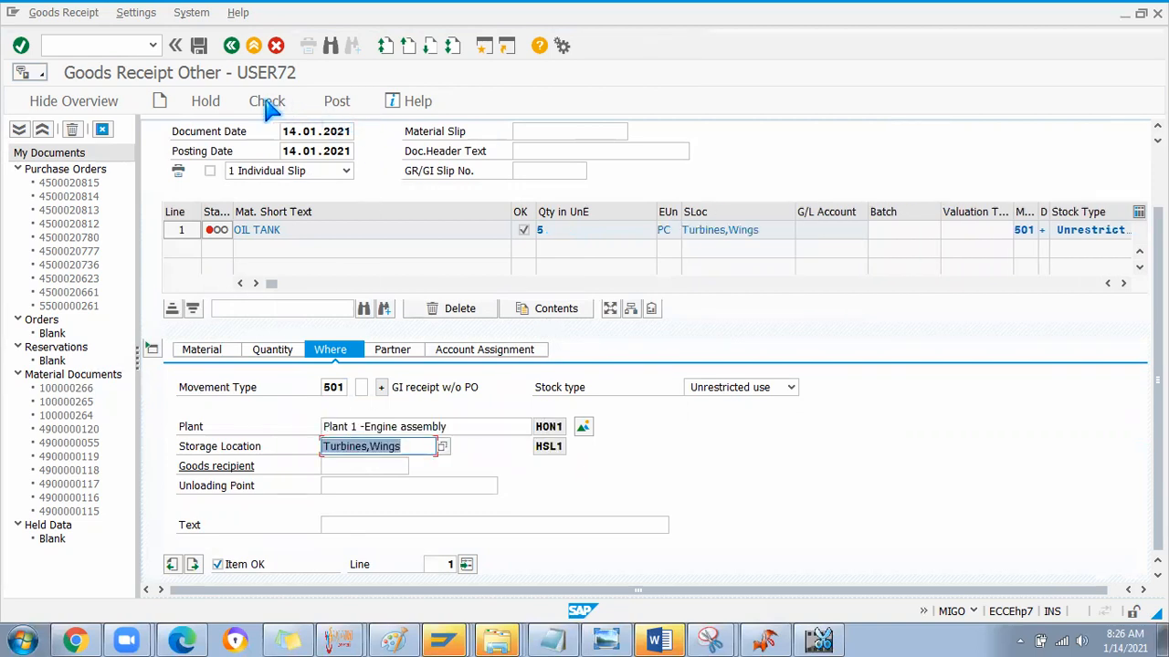
Step: Post the goods receipt and pick up the material document number from the posting message's details
left_click(338, 103)
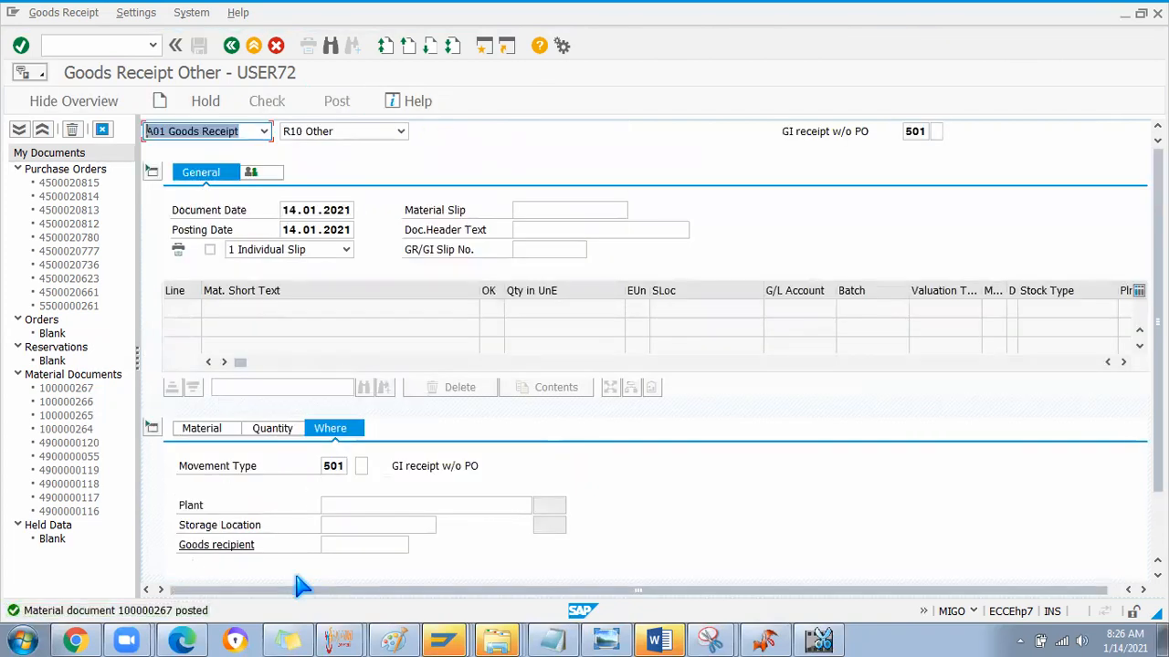
left_click(296, 577)
left_click(117, 610)
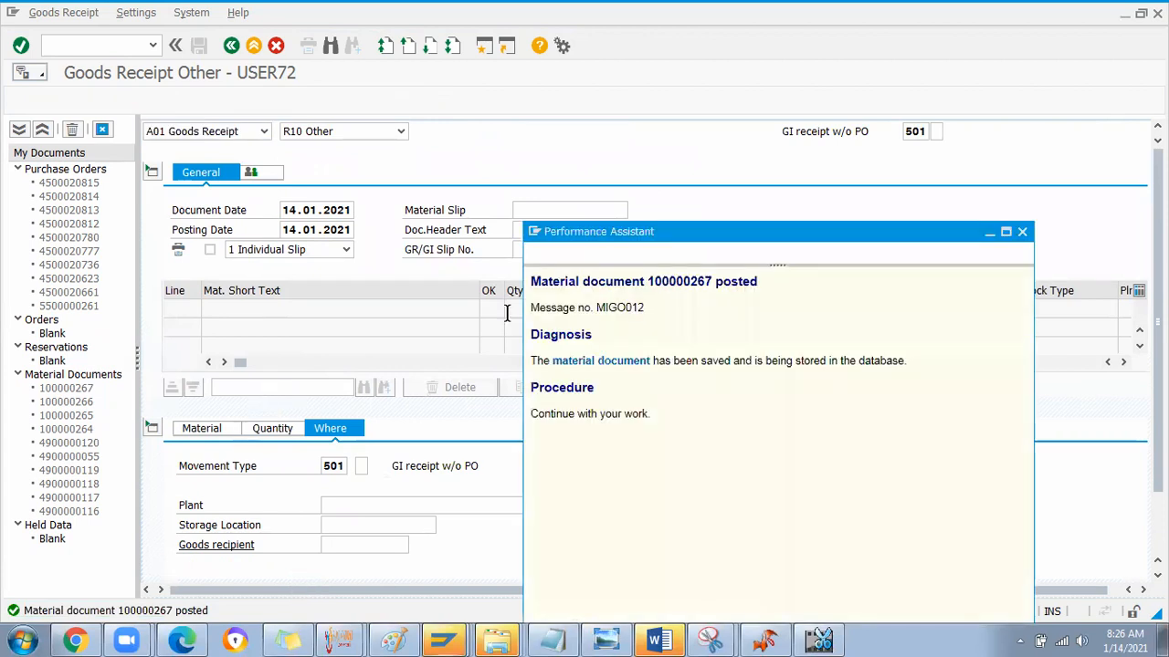
double_click(683, 283)
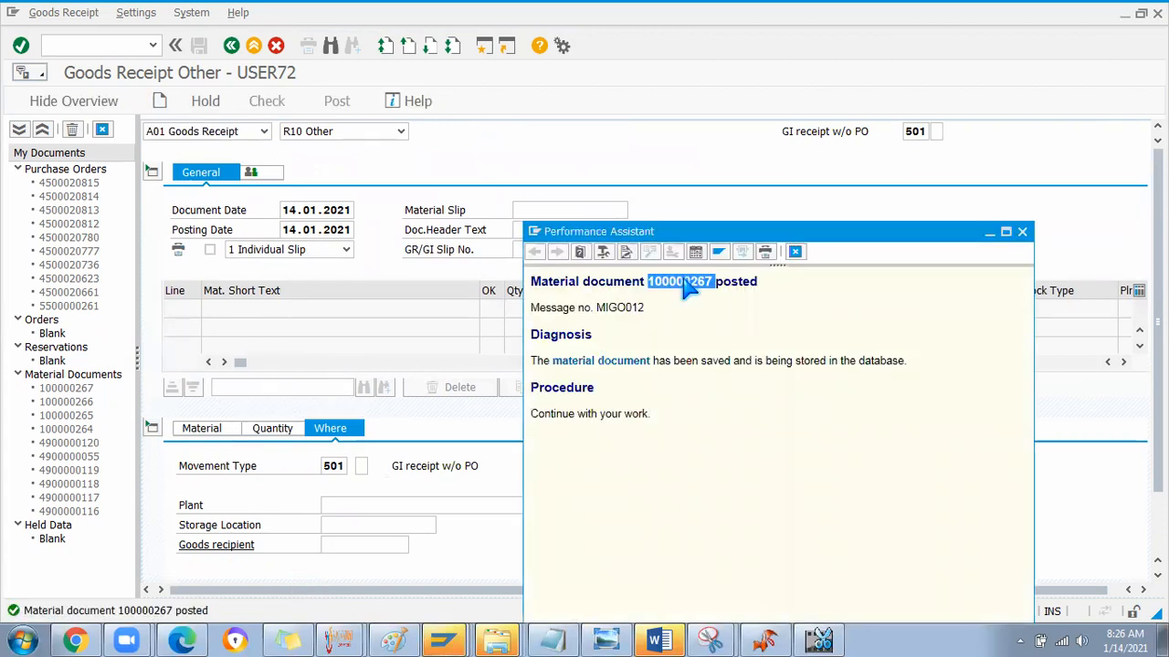
left_click(1022, 233)
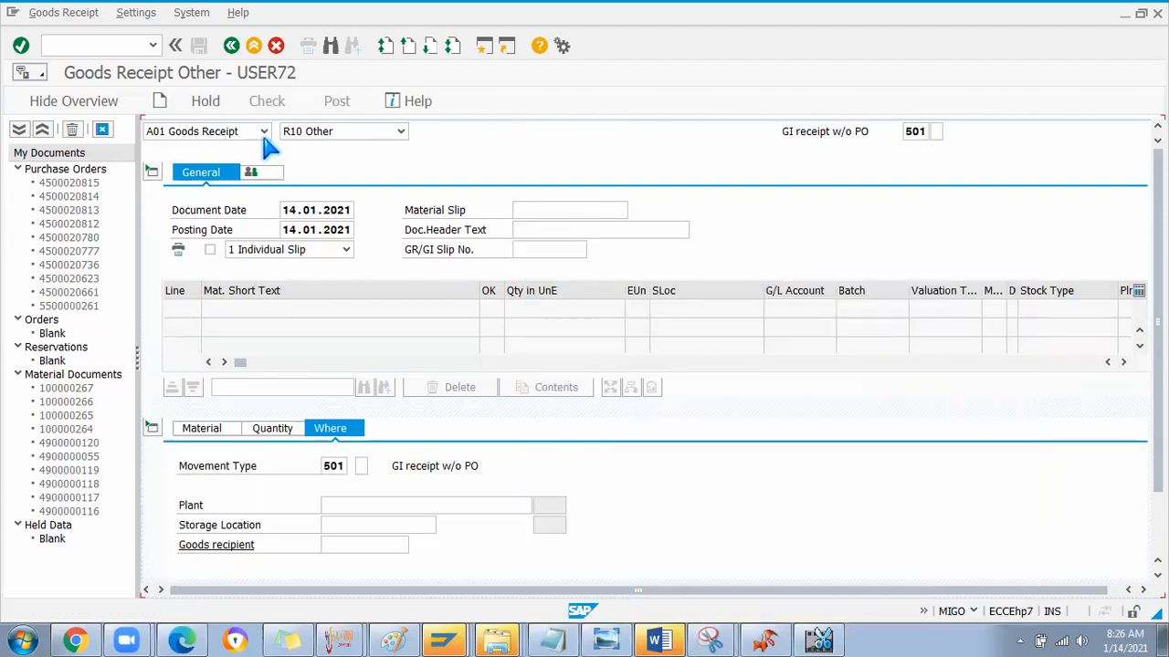
Step: Set up an A02 Return Delivery with reference R02 Material Document and enter document number 100000267
left_click(264, 132)
left_click(206, 162)
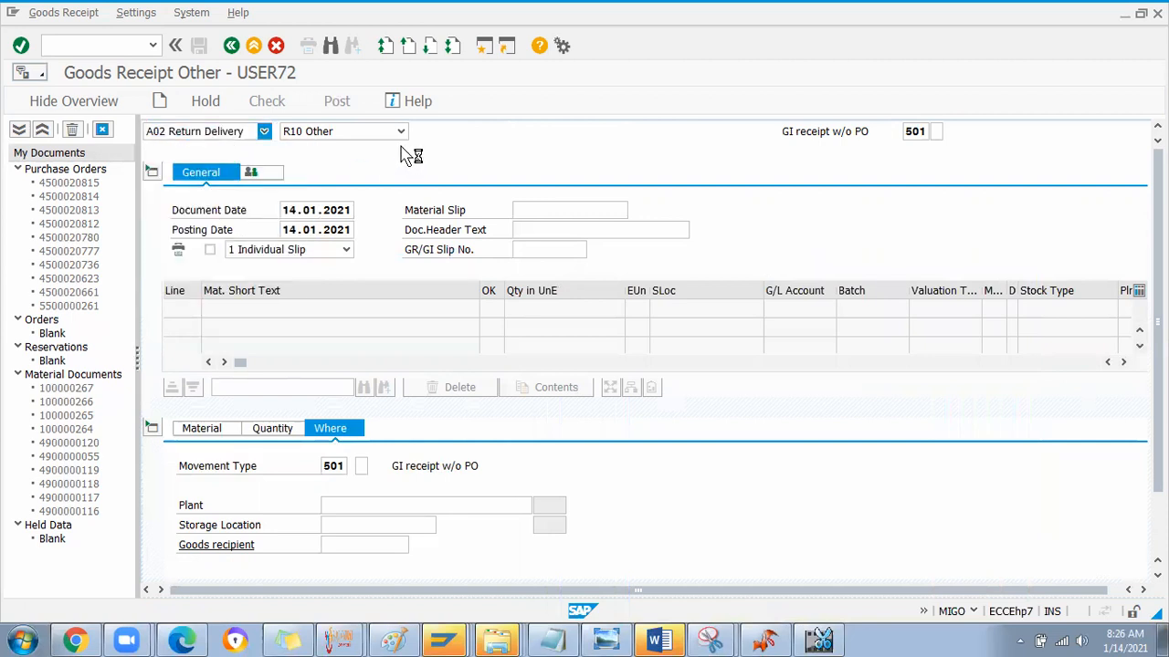
left_click(399, 133)
left_click(464, 134)
left_click(467, 135)
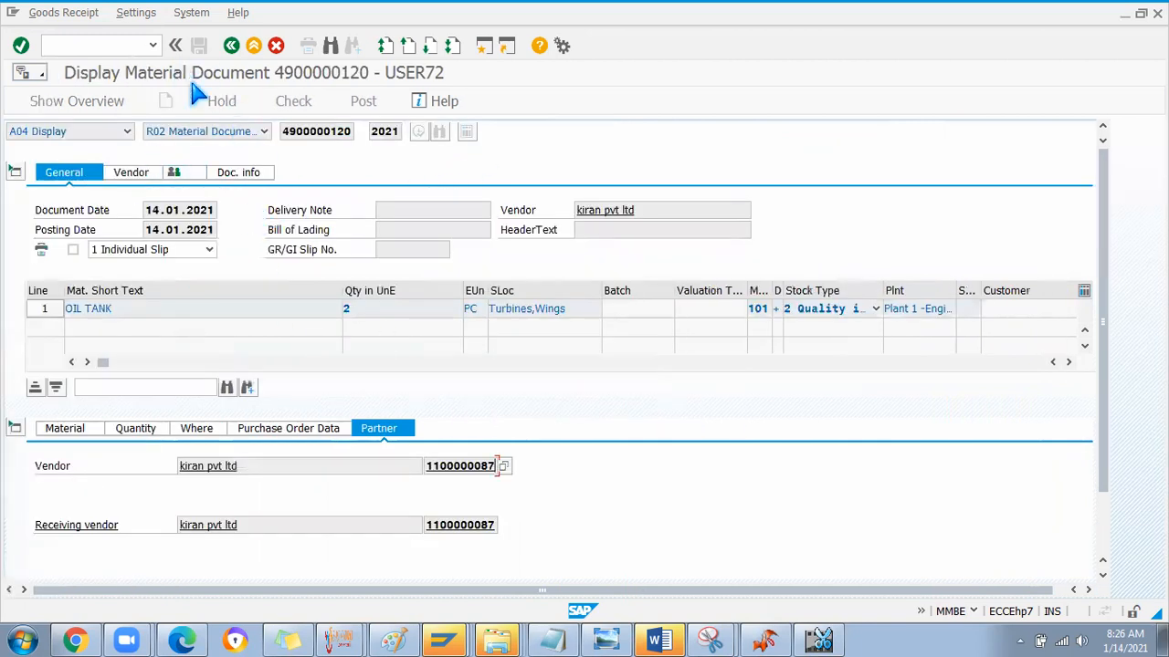
Step: Display the OIL TANK material master from the material document and open its stock overview to examine unrestricted-use stock
left_click(194, 433)
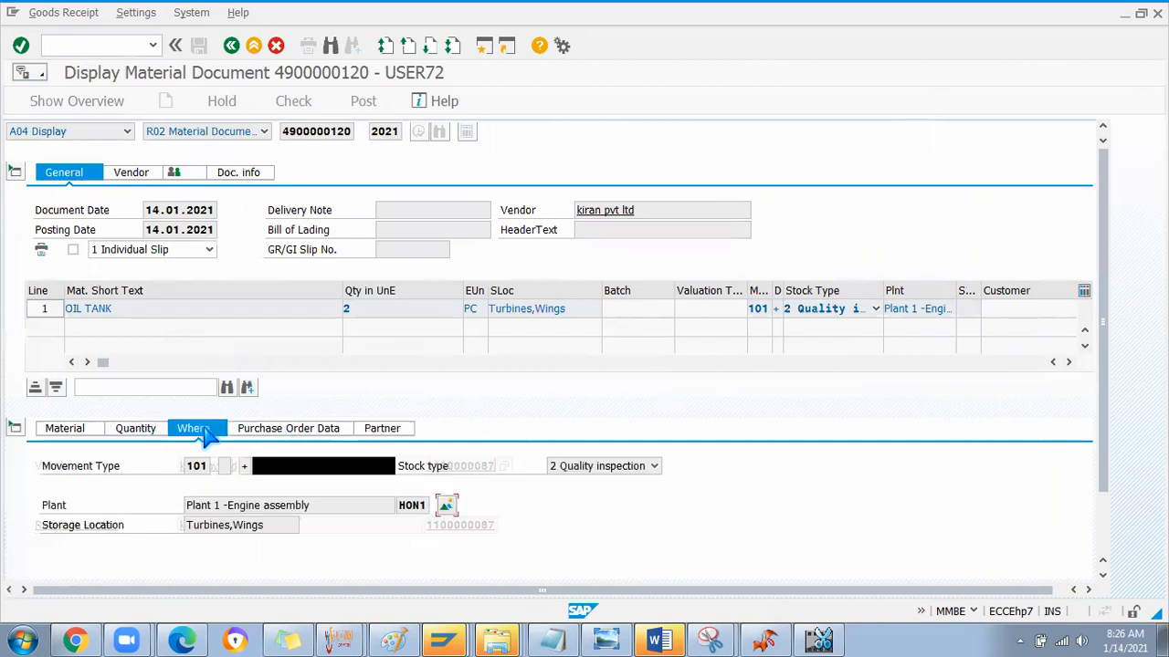
left_click(137, 431)
left_click(73, 429)
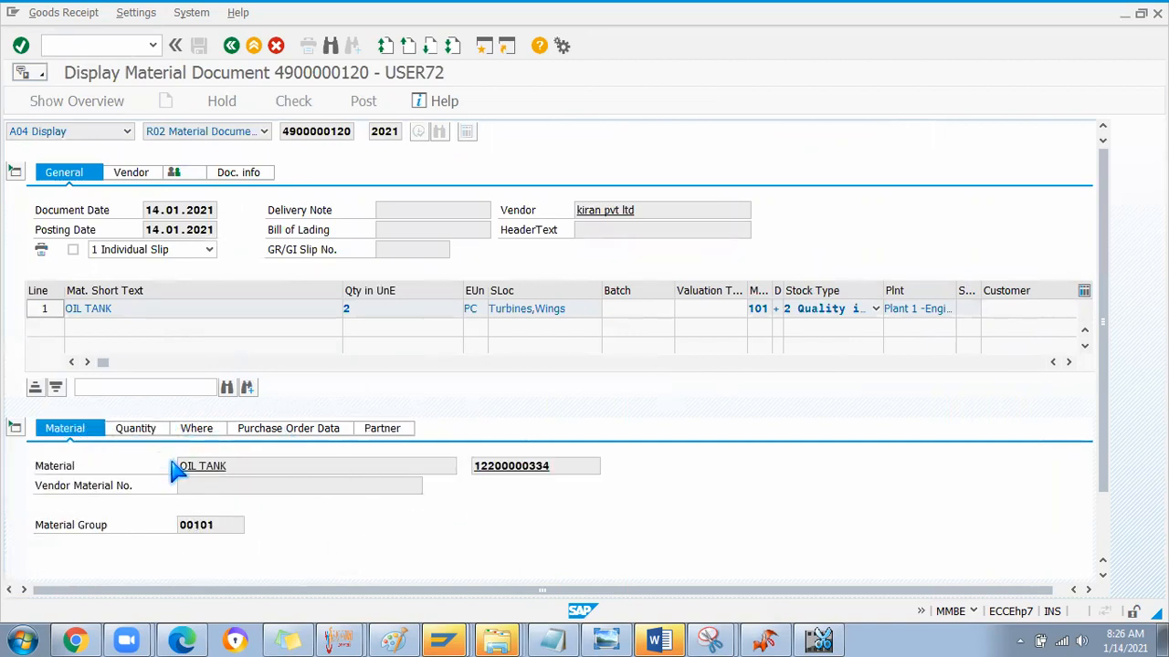
double_click(515, 465)
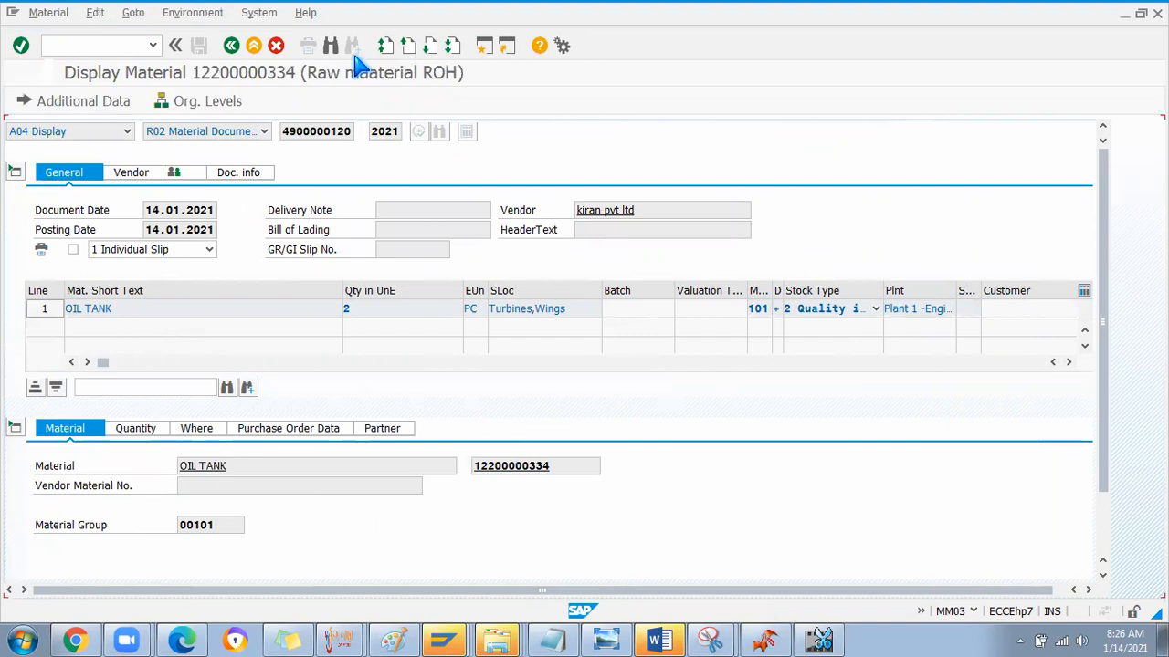
left_click(193, 13)
left_click(300, 235)
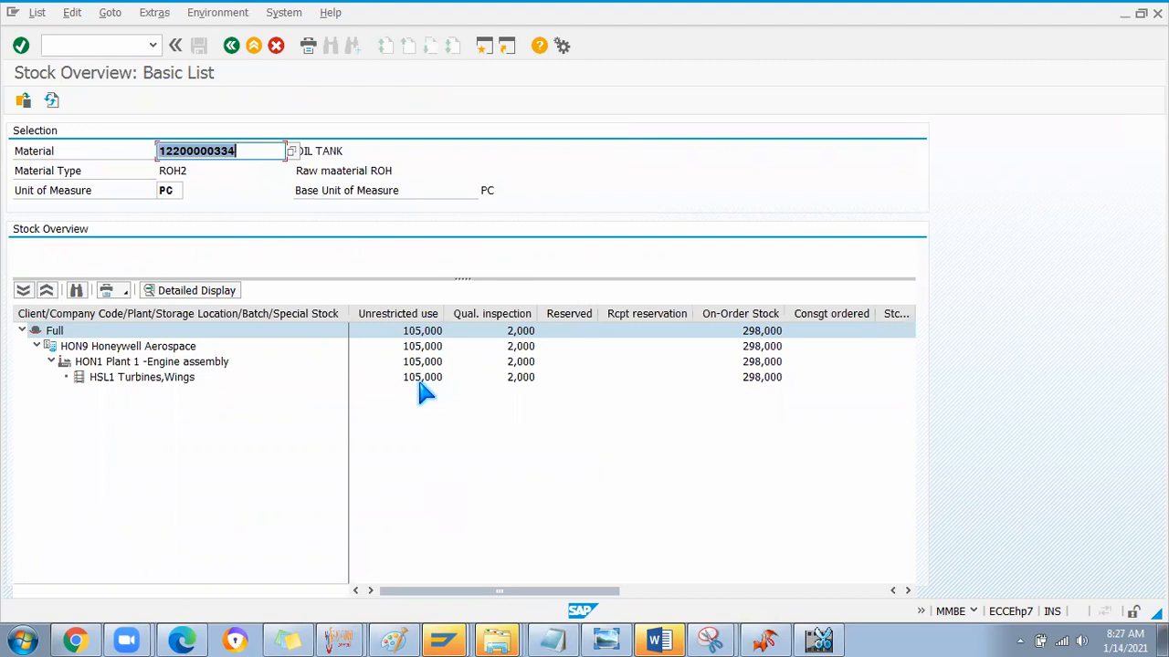
Step: Try to load material document 100000267 into the return delivery and dismiss the message details
key("alt+Tab")
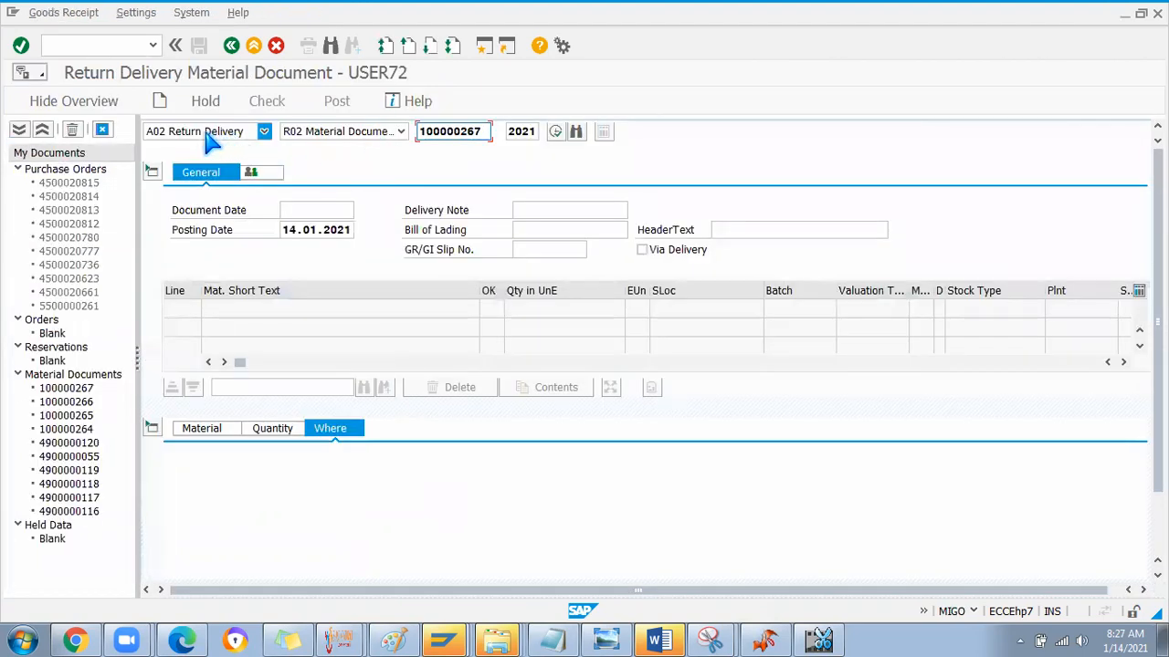
type("7")
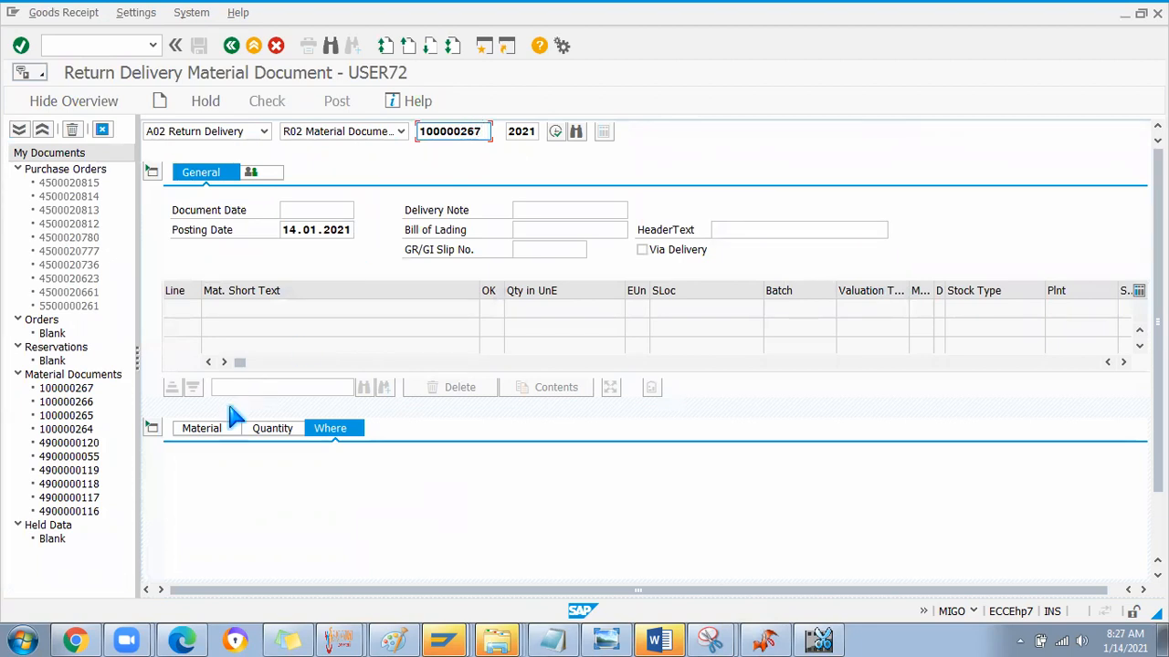
key("Return")
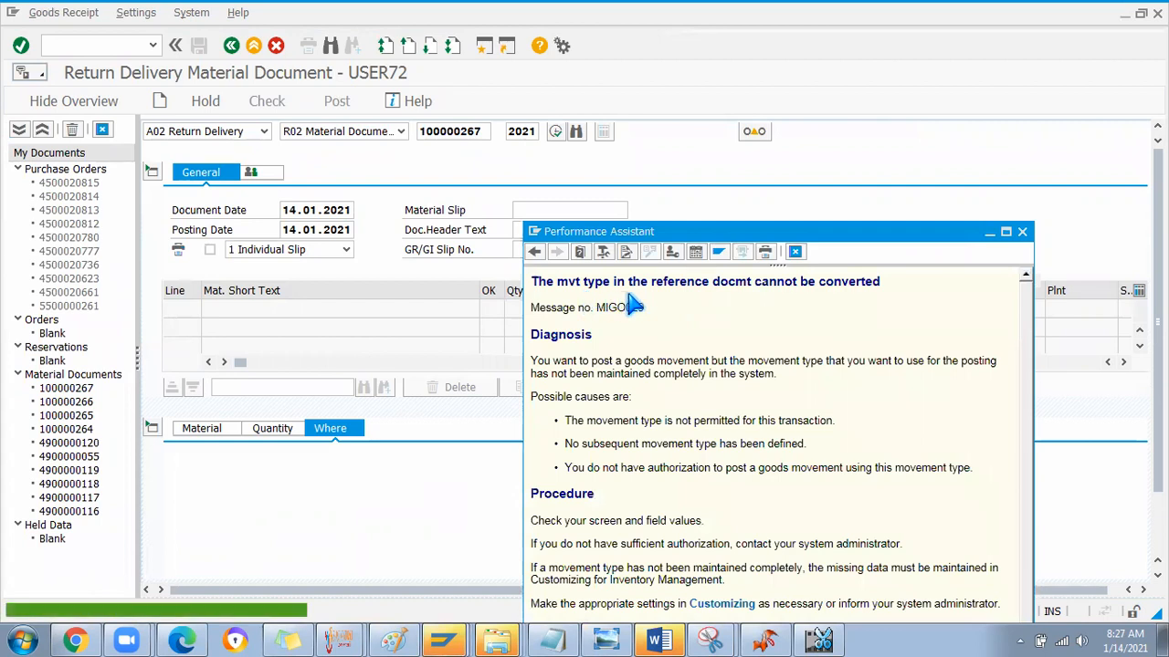
left_click(1021, 232)
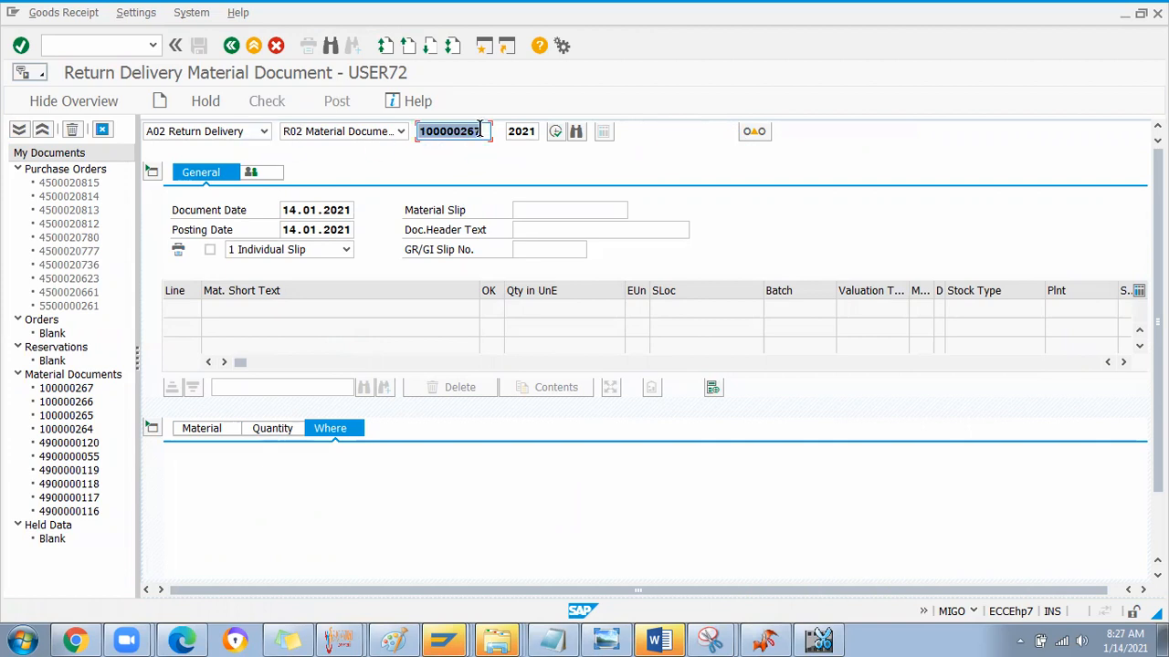
left_click(479, 129)
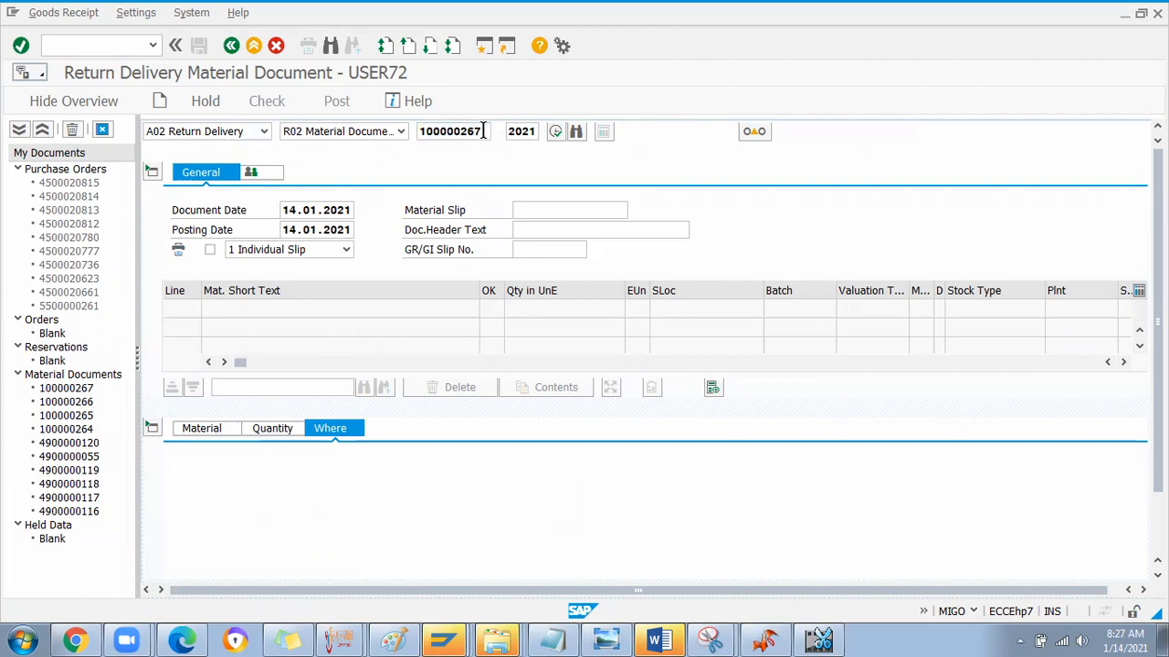
Step: Retry loading material document 100000267 into the return delivery and read the resulting message's details
key("Return")
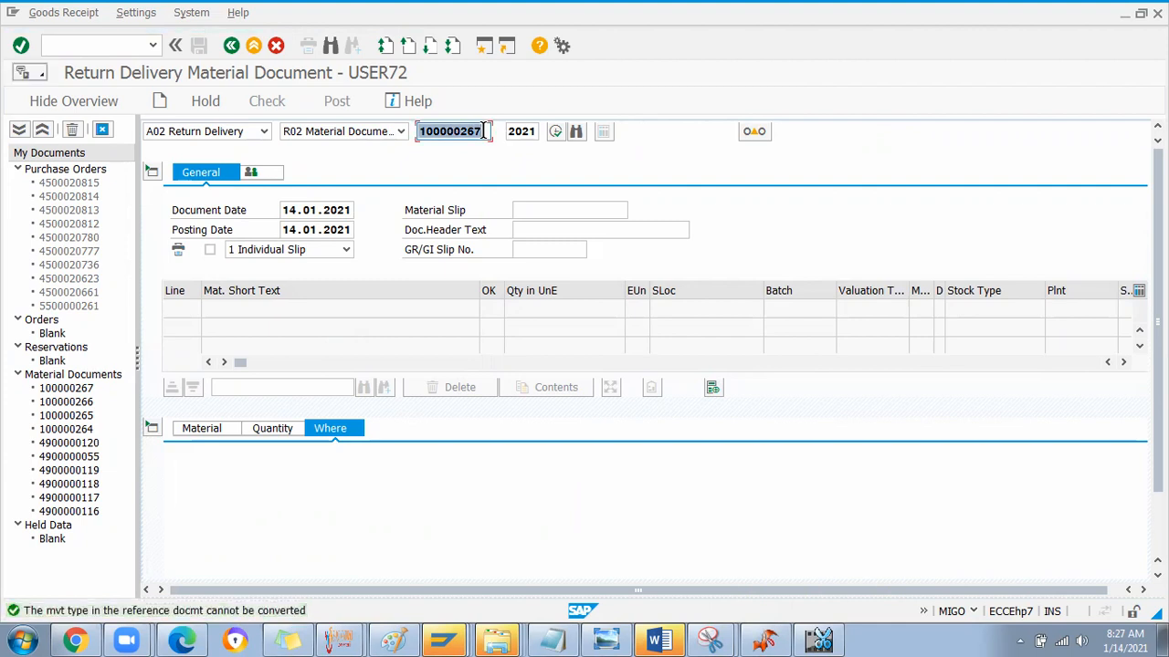
double_click(112, 603)
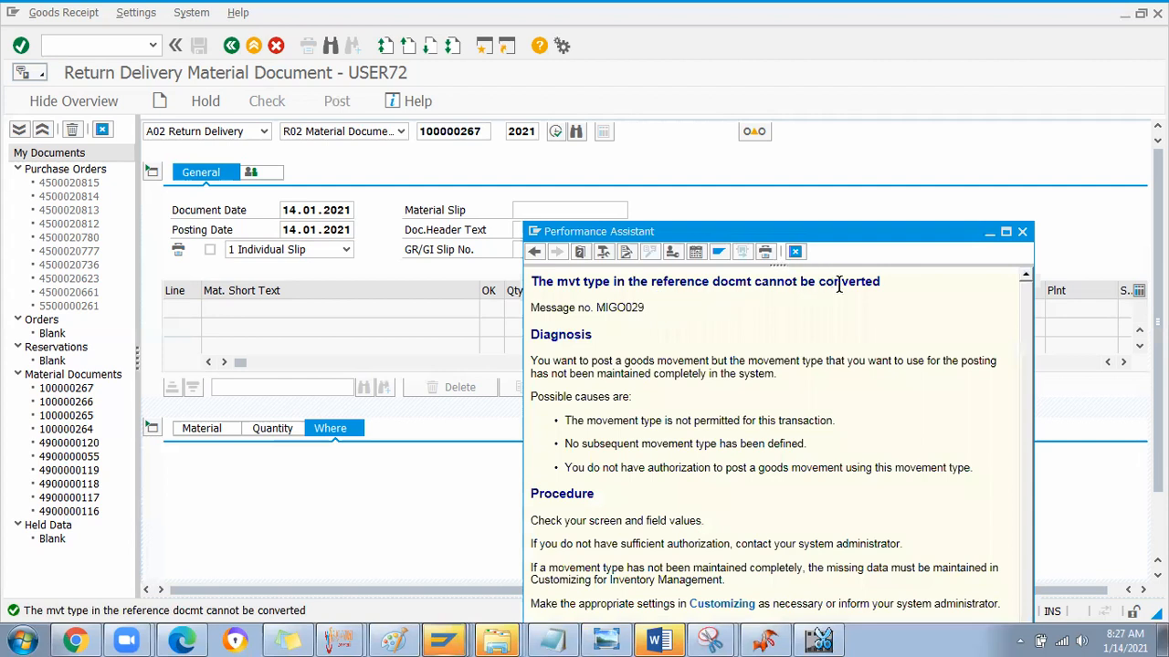
left_click(1022, 231)
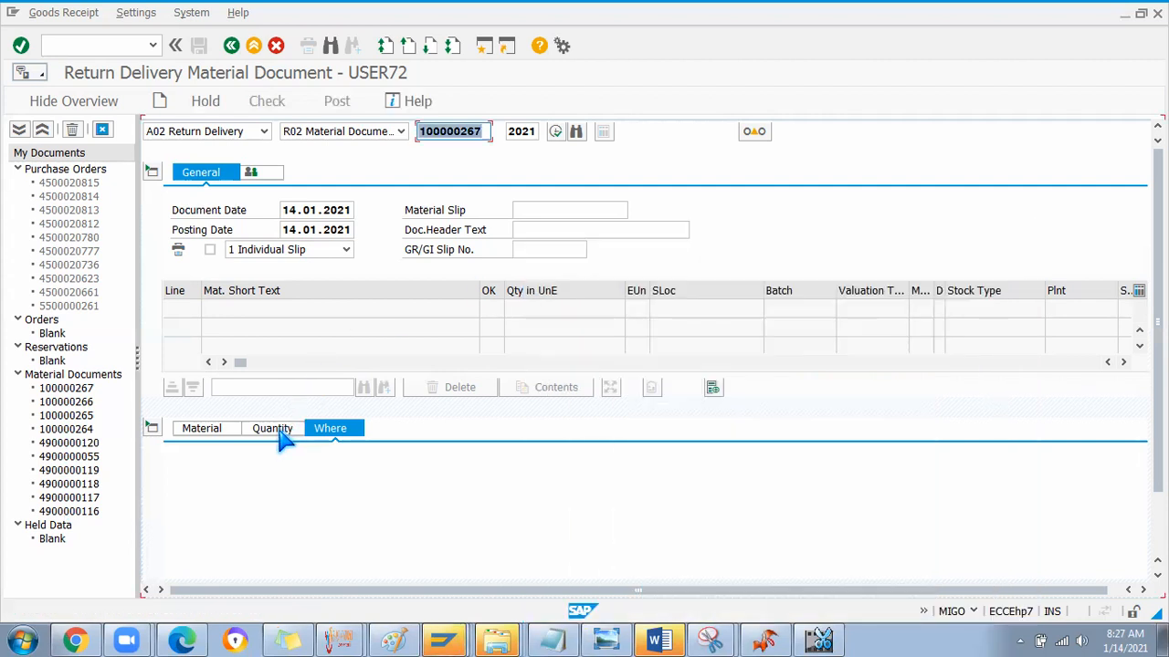
left_click(280, 436)
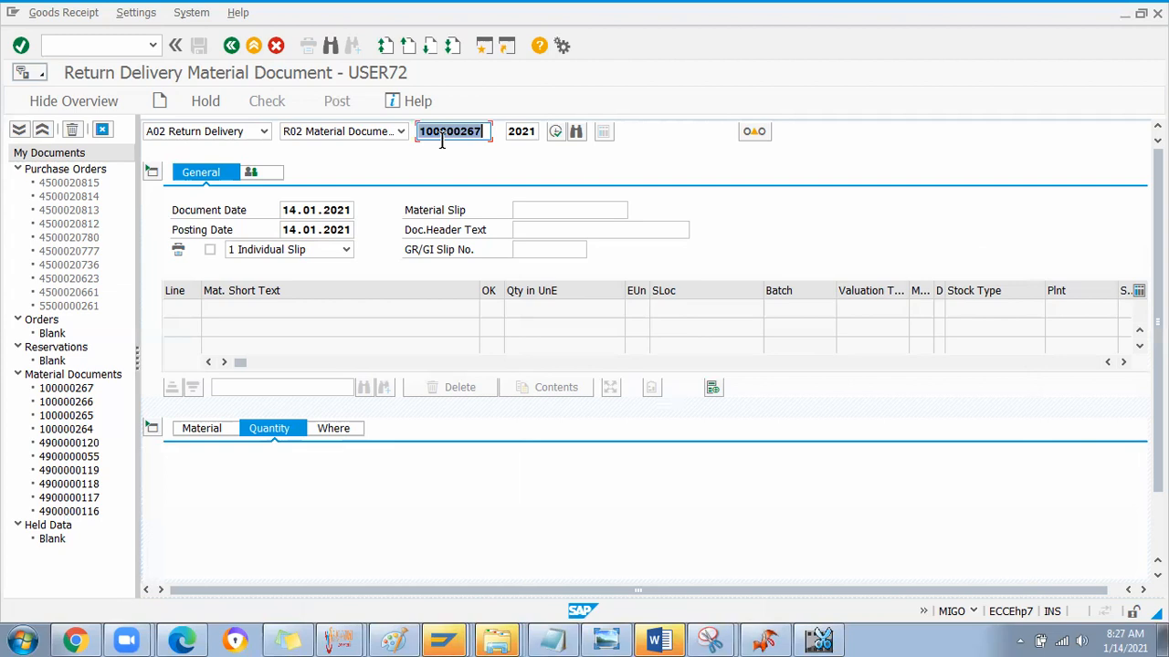
left_click(484, 133)
Step: Run the MB51 material document list for OIL TANK and display the 501 receipt document 100000267 to examine its item
left_click(54, 44)
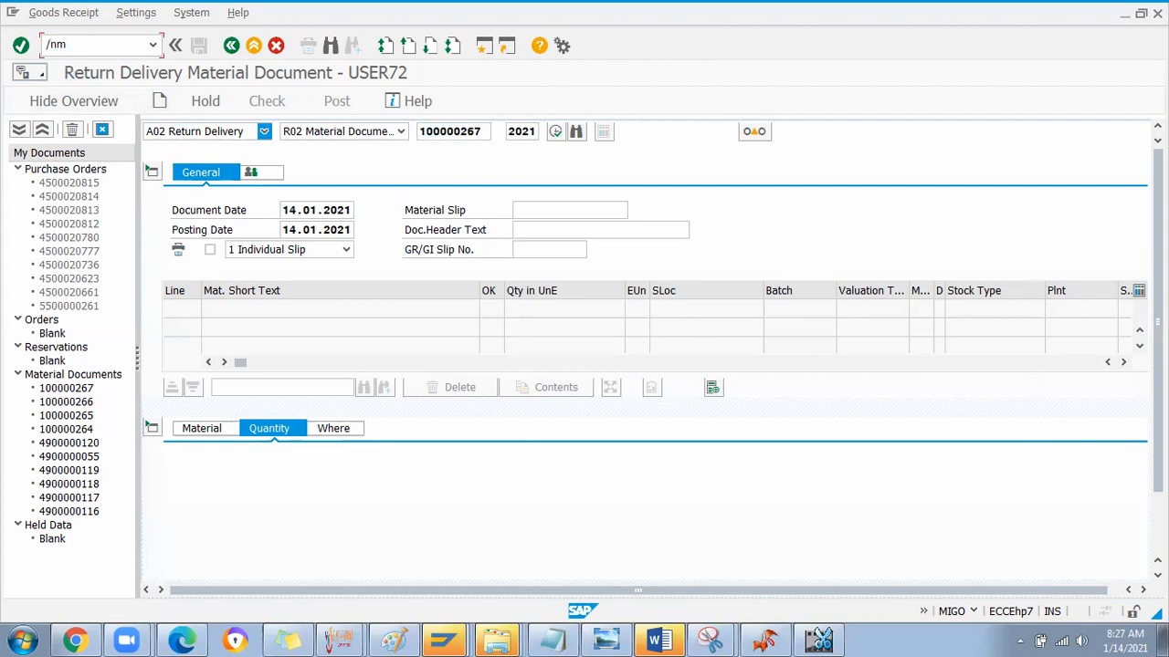
type("/nmb51")
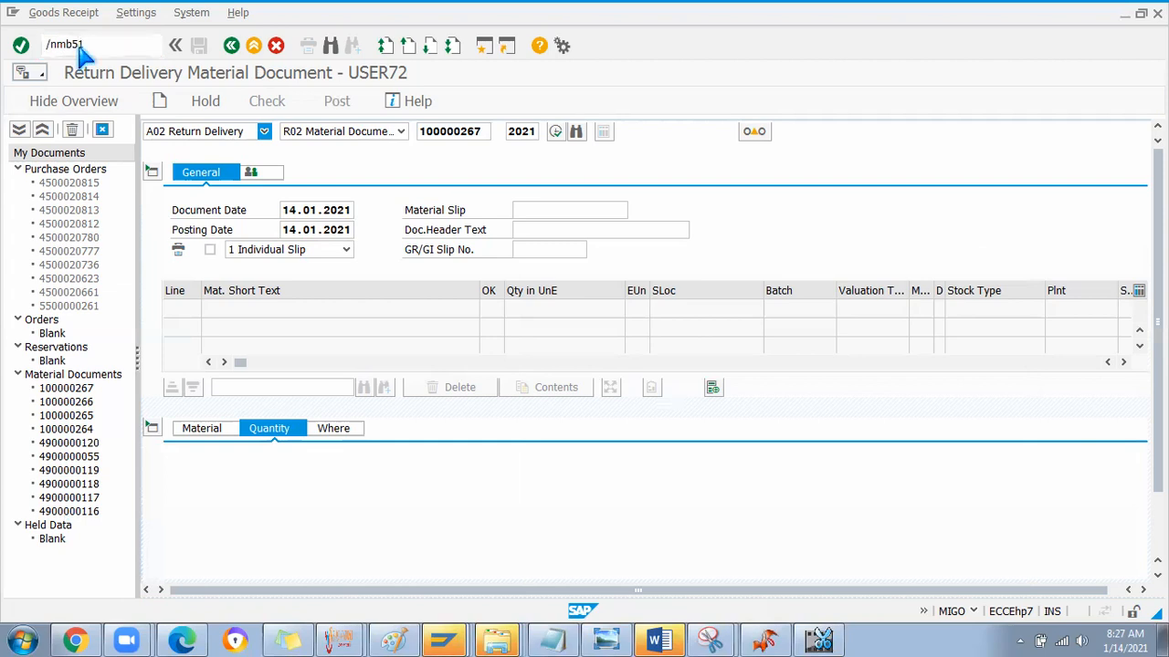
key("Return")
left_click(24, 100)
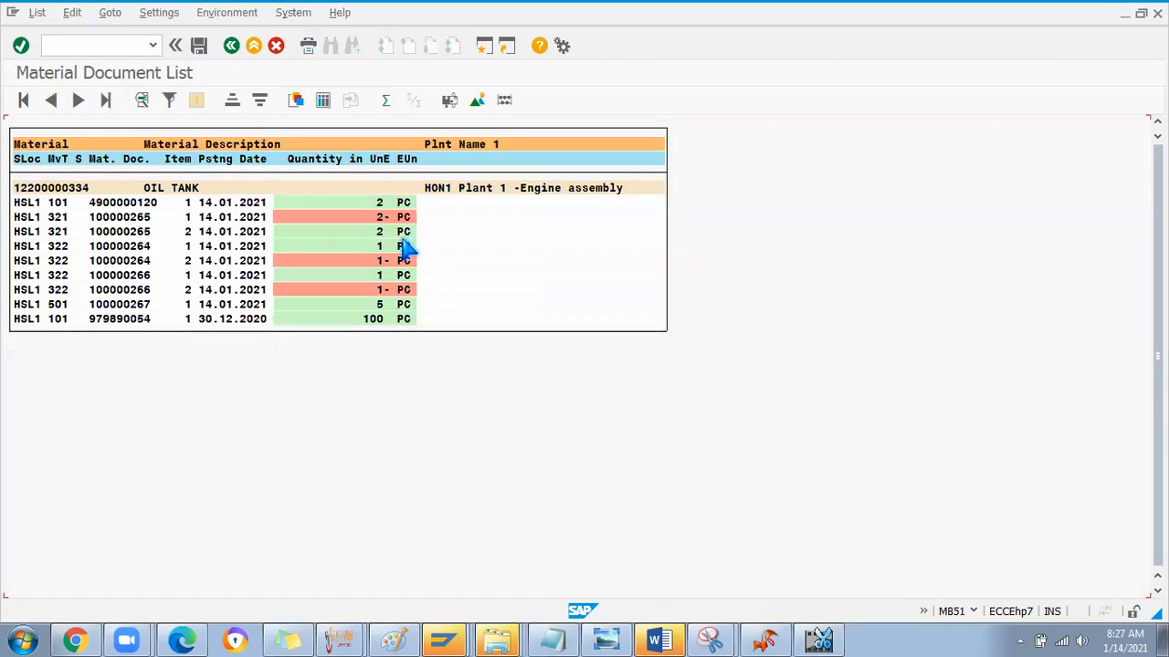
left_click(376, 305)
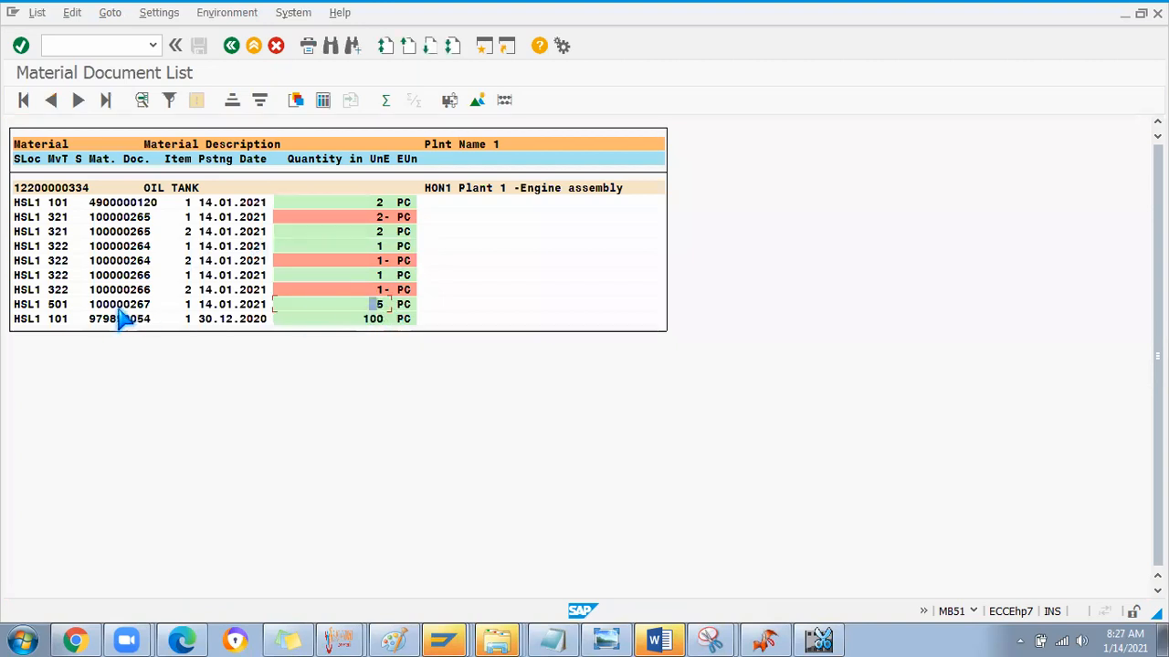
double_click(126, 306)
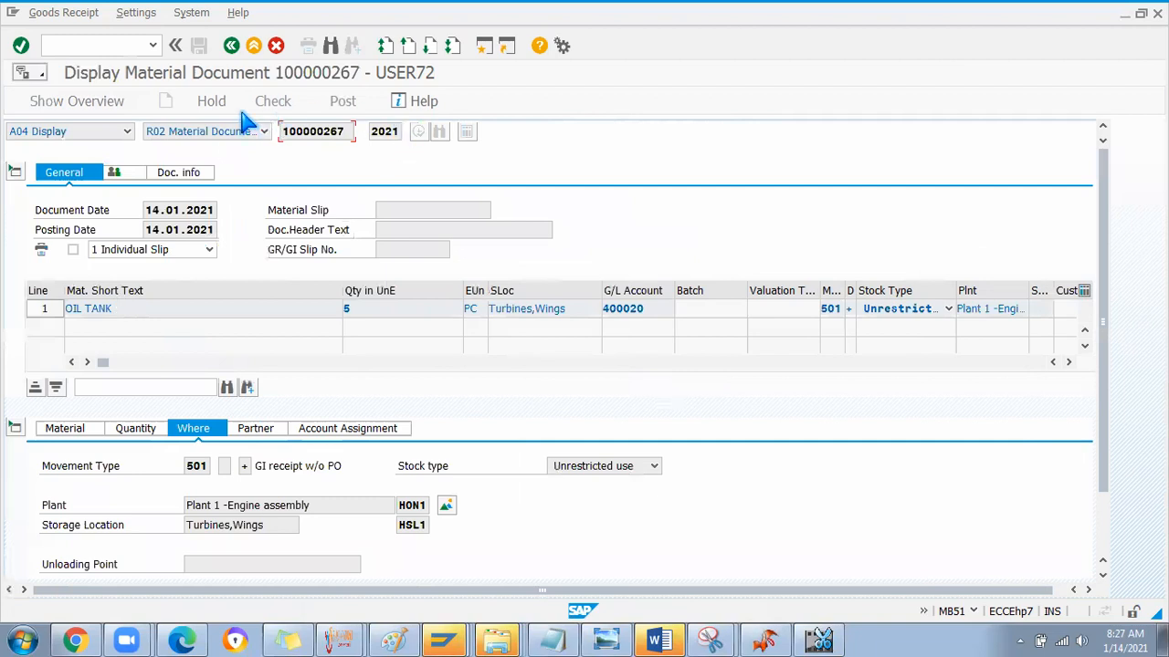
double_click(351, 131)
Step: Reopen MIGO, try A02 Return Delivery with R02 Material Document 100000267 again, and read the message's diagnosis
key("Return")
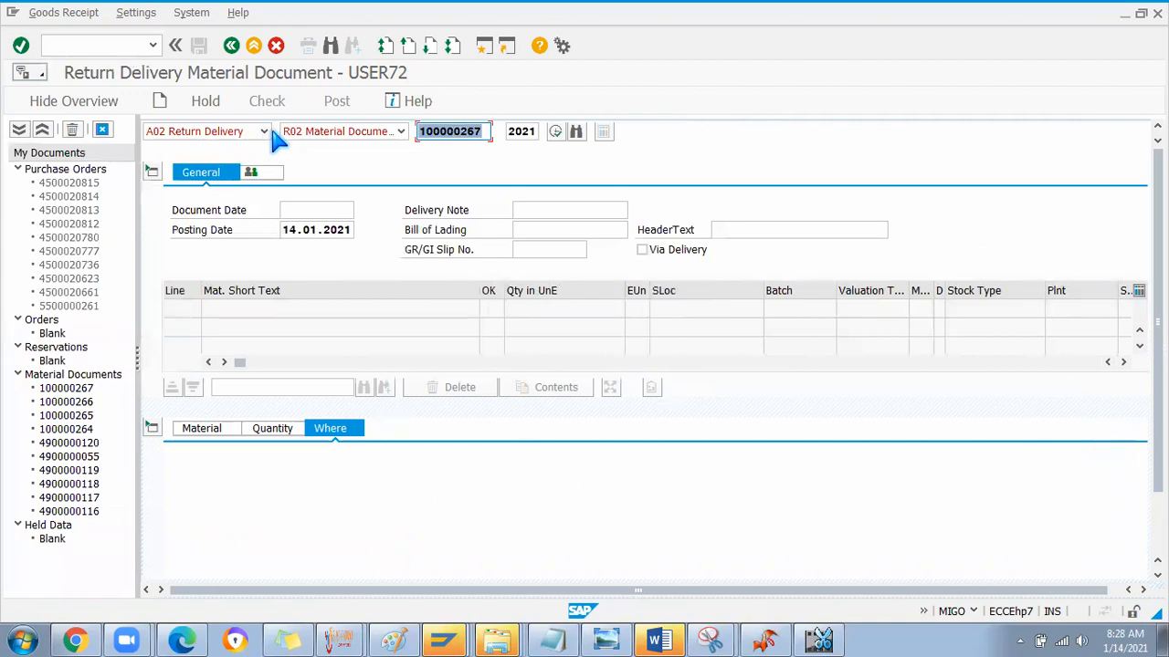
left_click(264, 132)
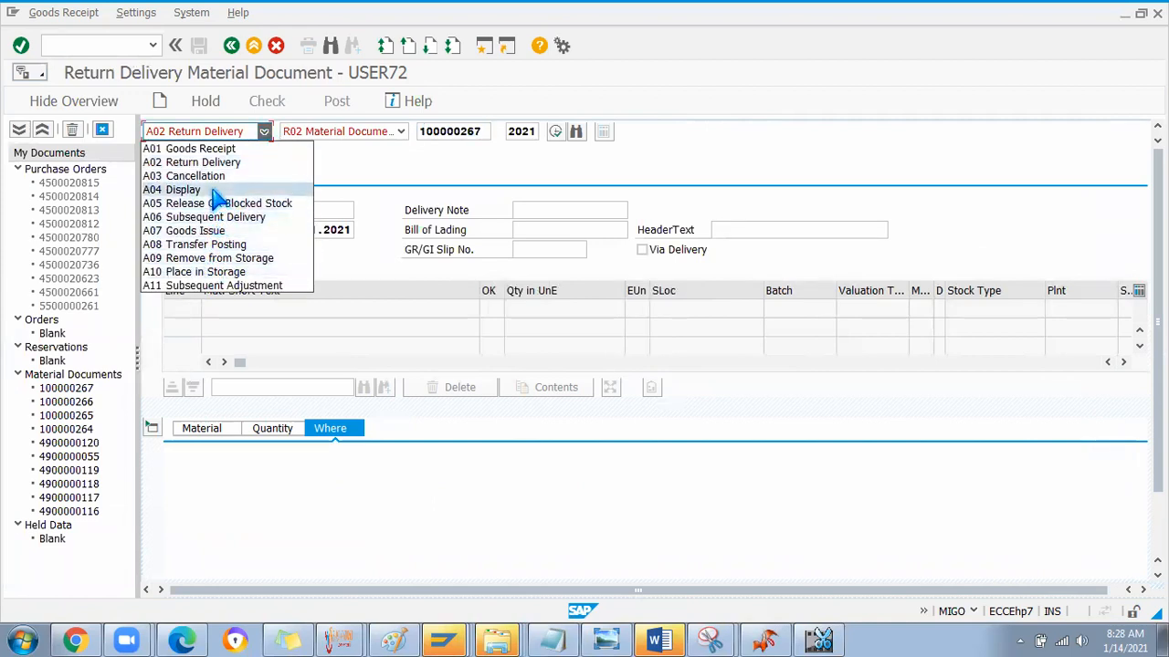
left_click(206, 162)
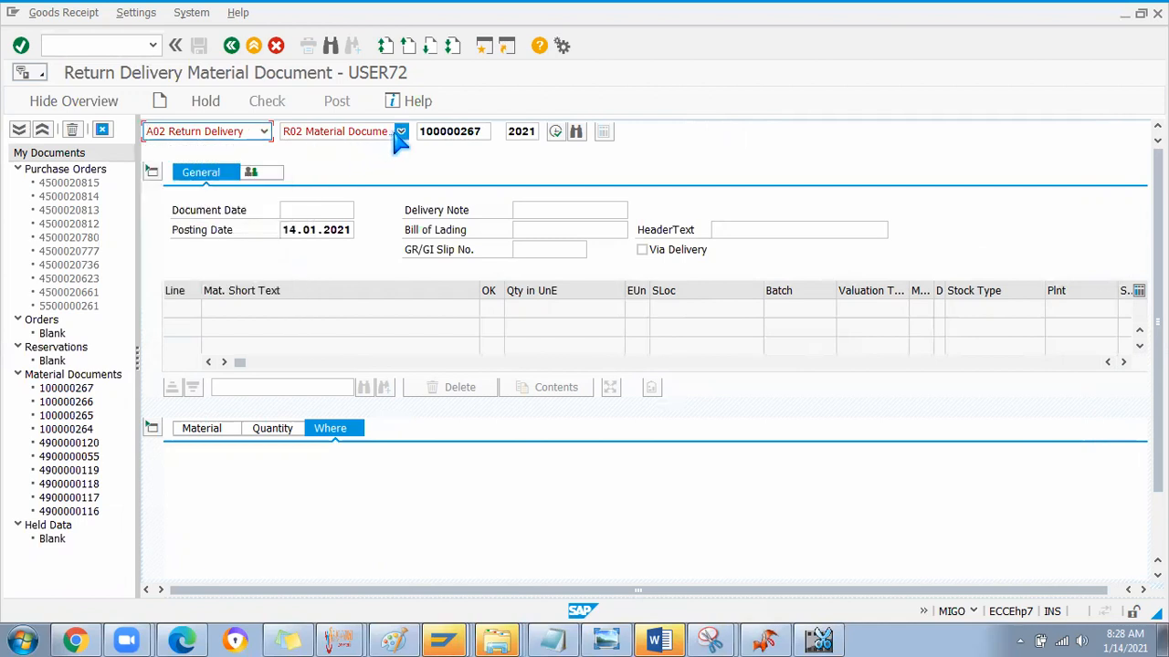
left_click(475, 131)
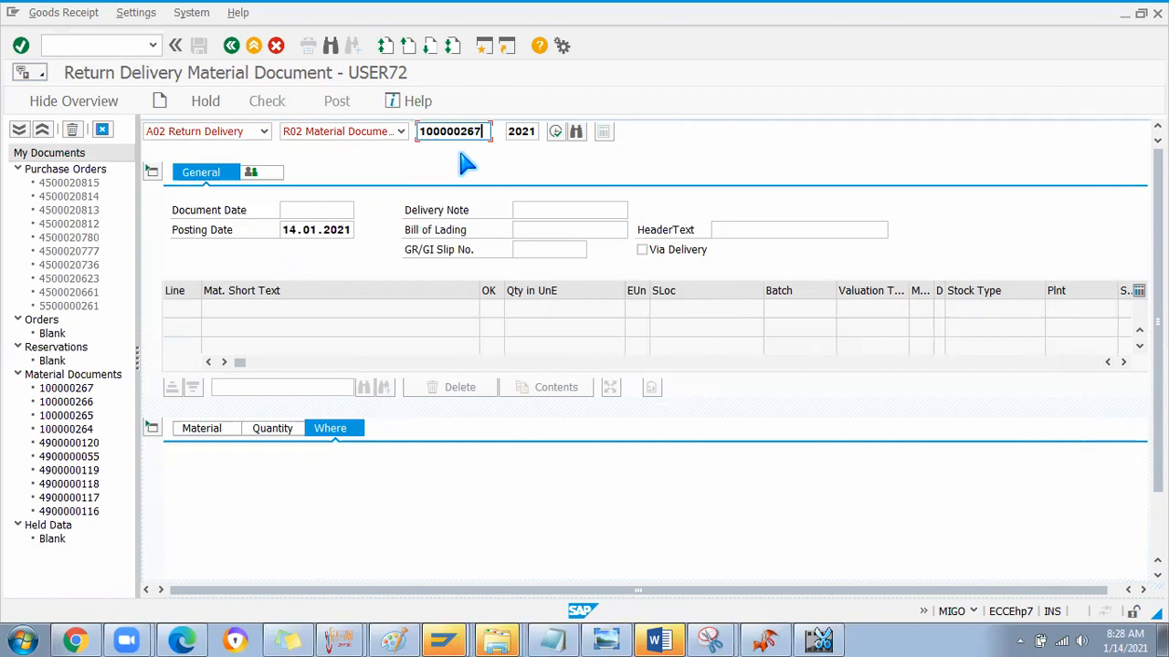
key("Return")
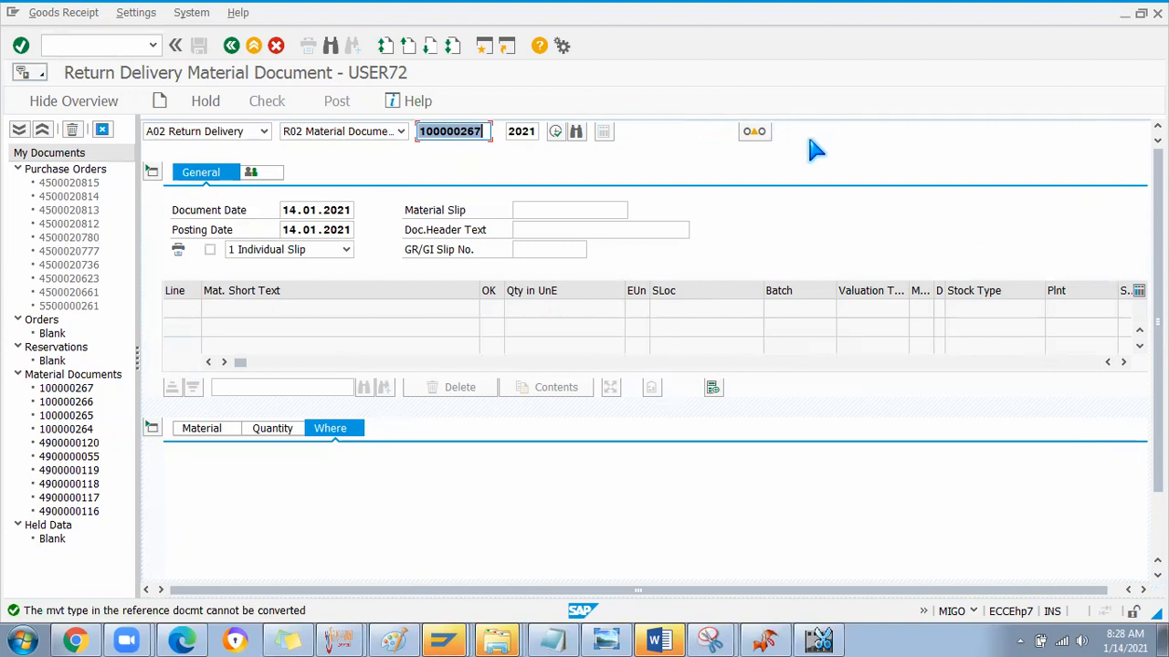
key("F1")
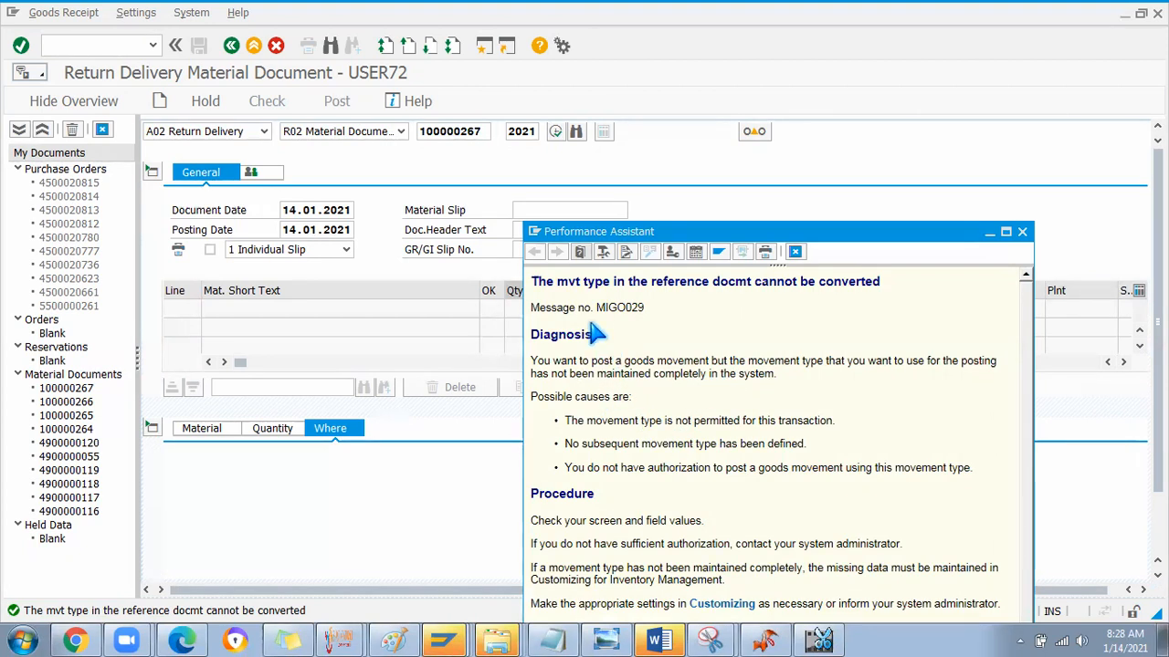
left_click(1022, 234)
Step: Start a purchase order in ME21N and fill its OIL TANK item from a reference purchasing document
left_click(84, 45)
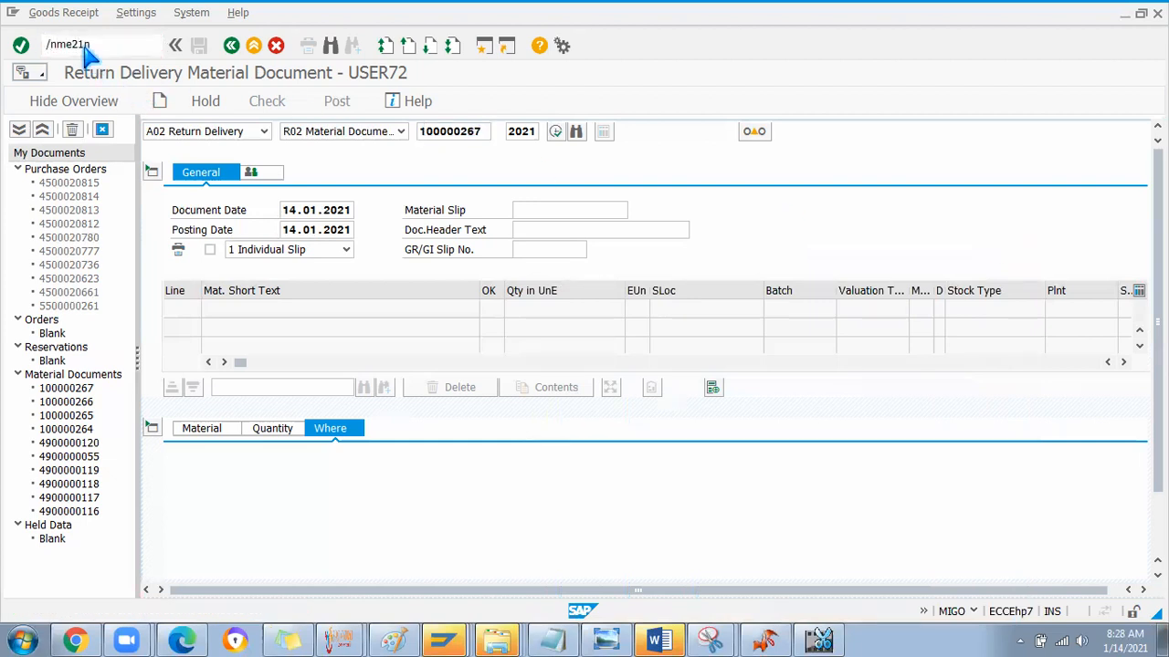
key("Return")
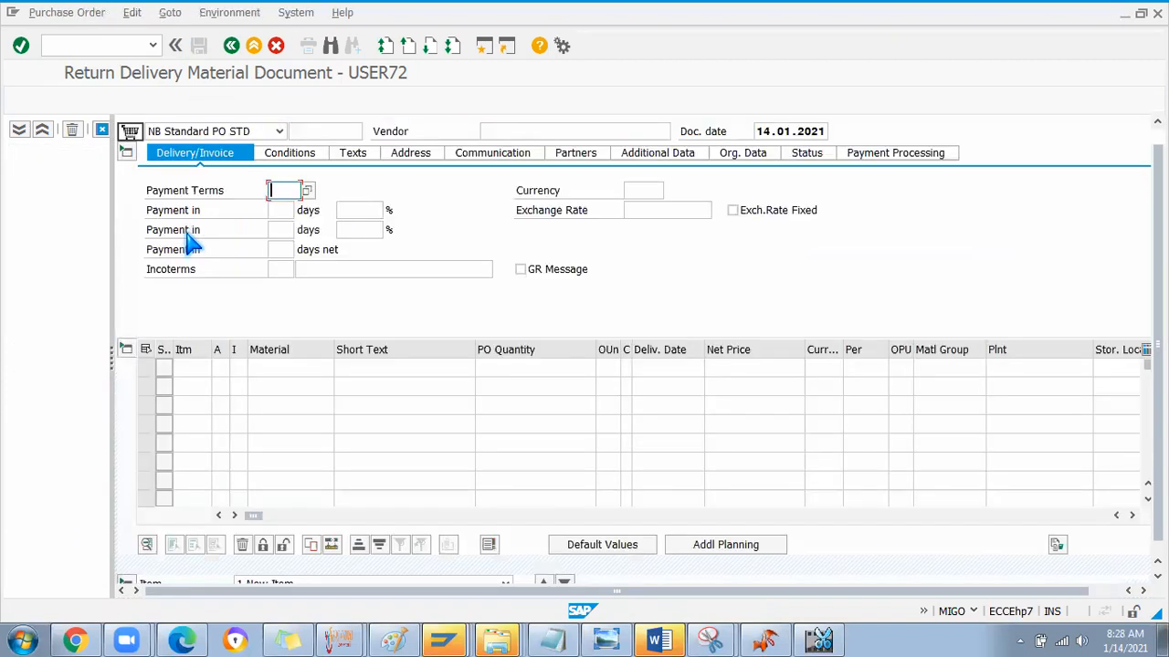
left_click_drag(254, 515, 719, 521)
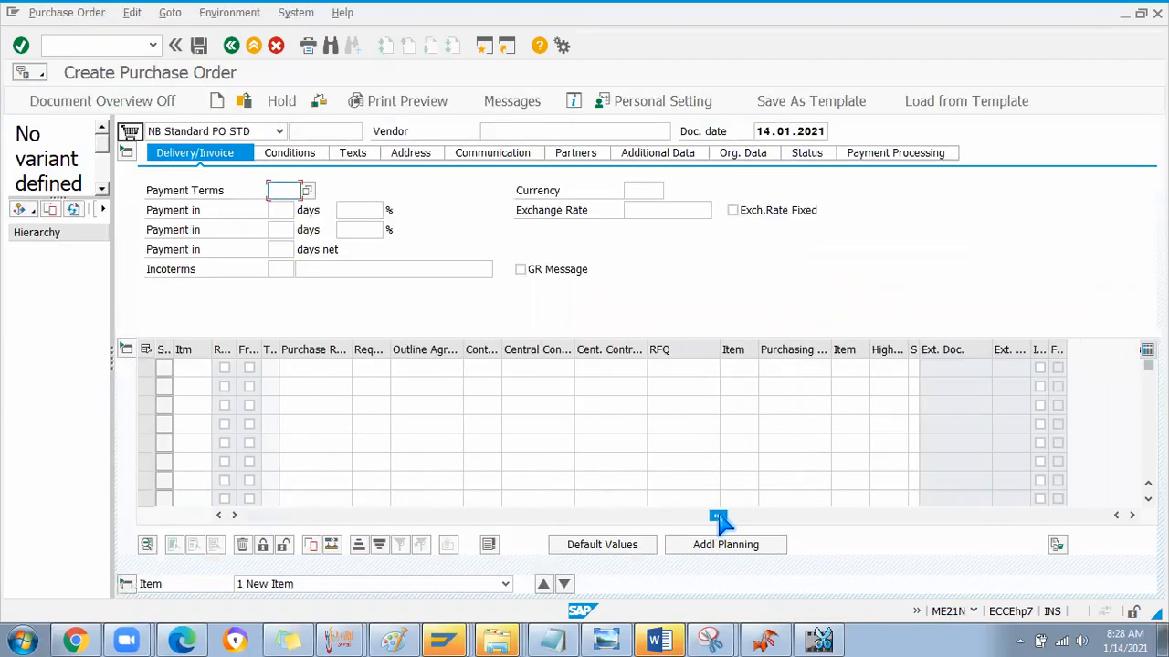
left_click(762, 374)
left_click(783, 382)
key("Return")
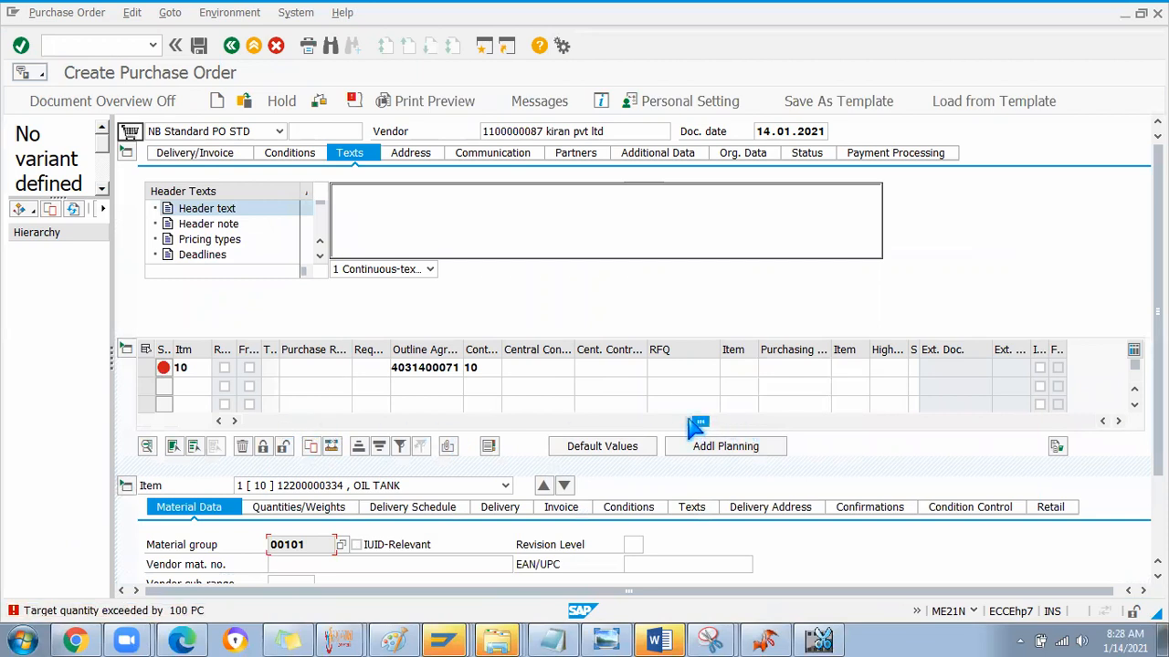
Step: Remove the outline agreement reference from purchase order item 10
left_click(416, 361)
key("ctrl+a")
key("Delete")
key("Tab")
key("Return")
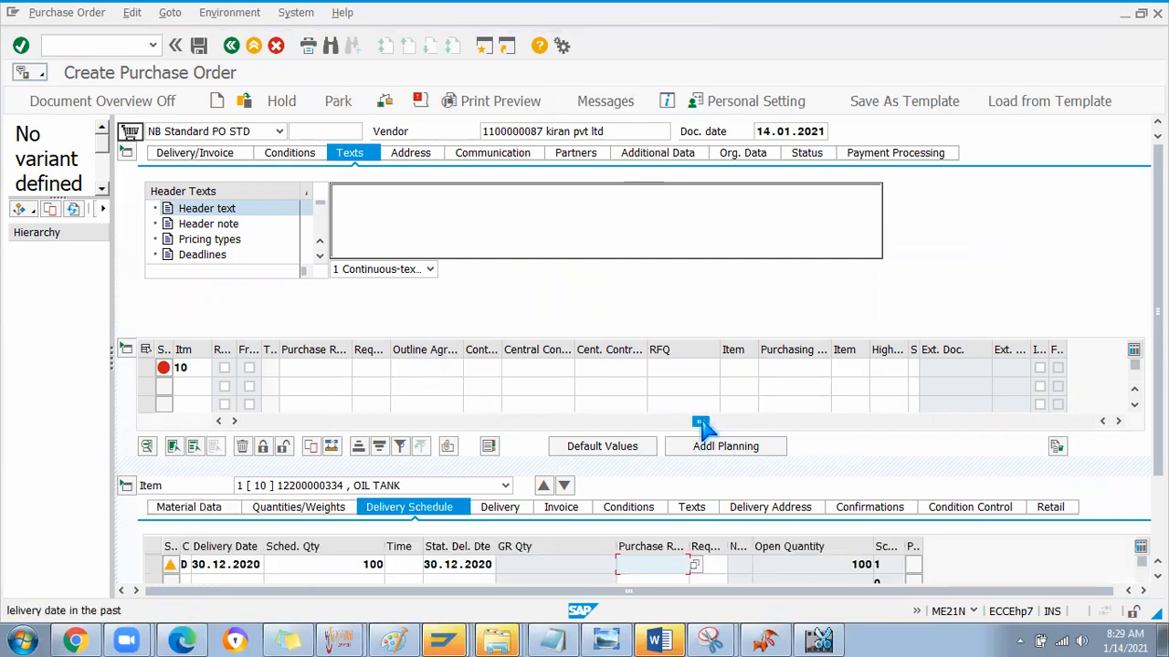
Step: Set the OIL TANK item's PO quantity to 10 PC and save the purchase order
left_click_drag(699, 420, 260, 299)
left_click_drag(575, 364, 604, 367)
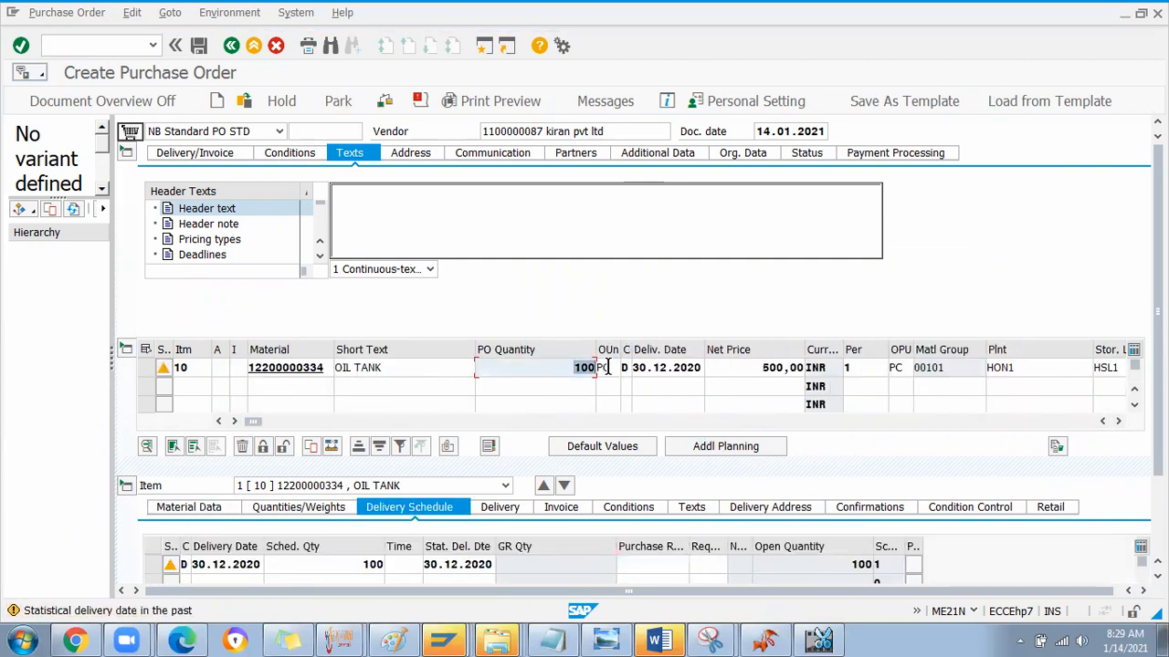
type("10")
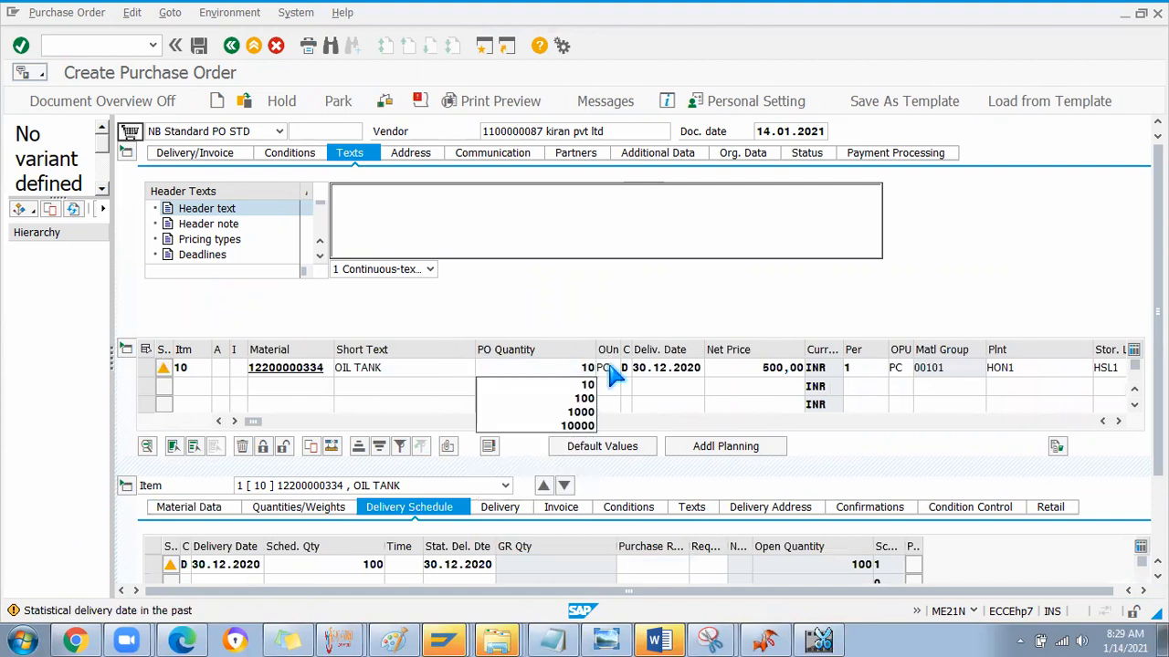
left_click(198, 45)
left_click(253, 337)
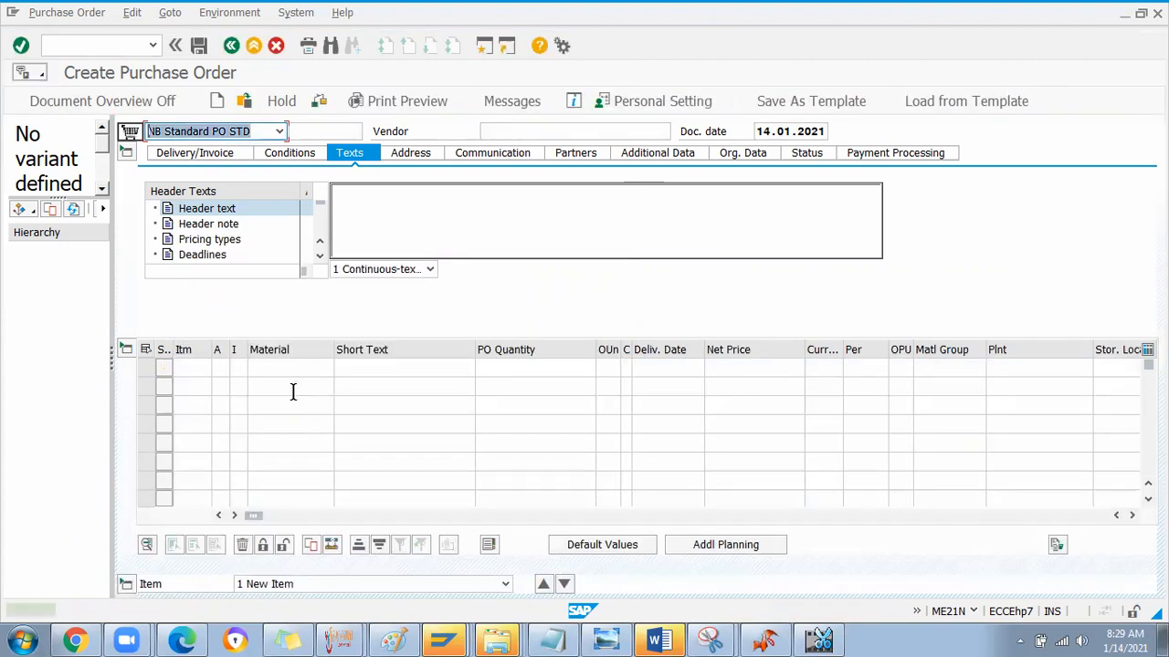
Step: Copy the new purchase order number from the details of the creation message
double_click(173, 607)
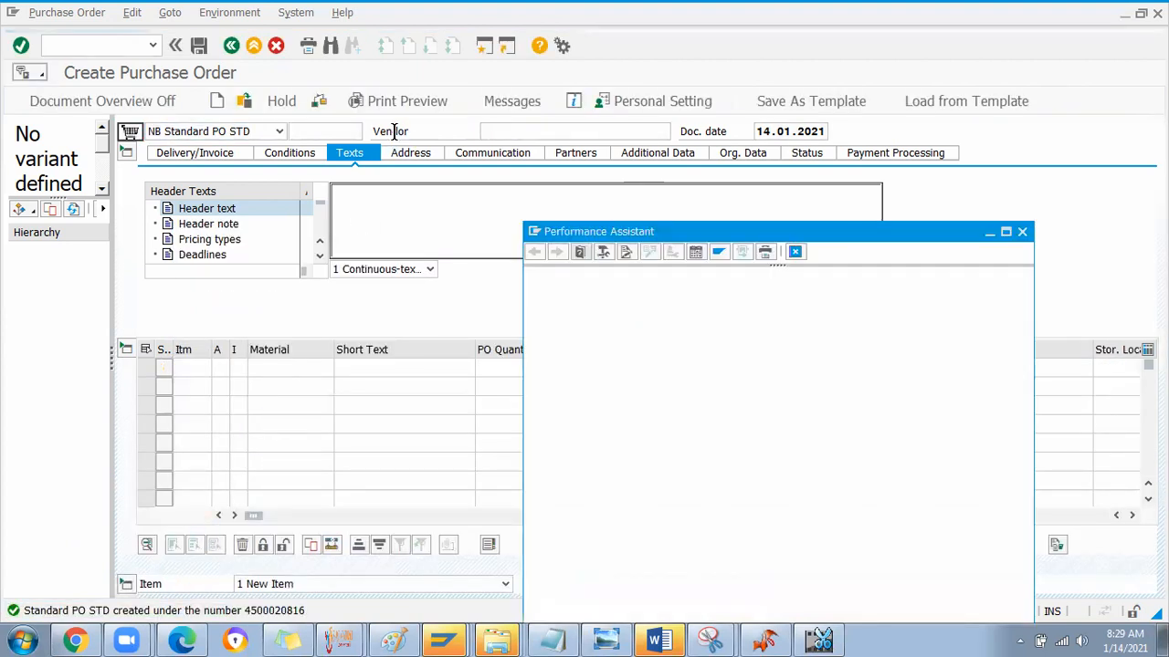
double_click(830, 284)
key("ctrl+c")
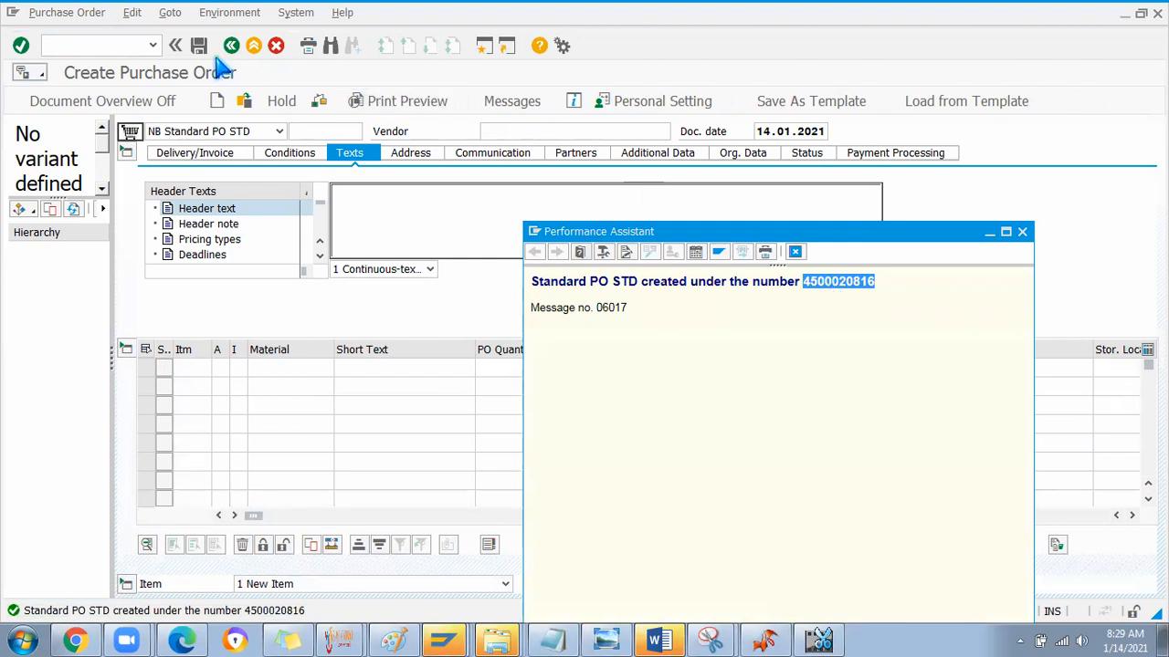
Step: Open the newly created OIL TANK purchase order for release in ME29N using the copied number
left_click(88, 52)
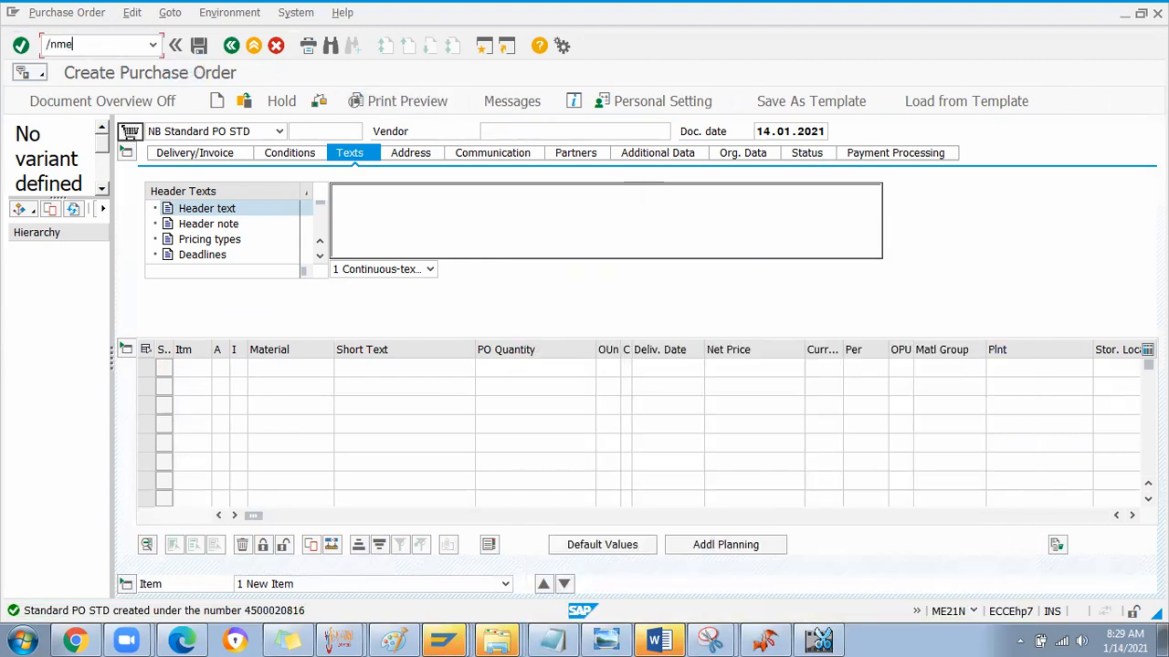
key("Return")
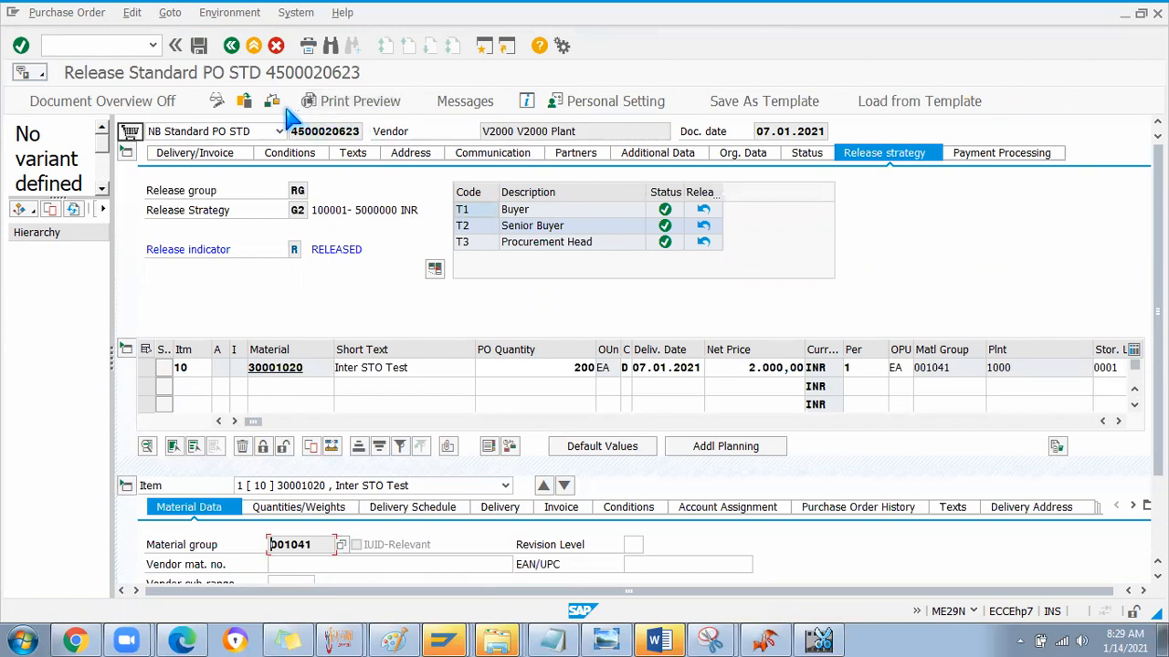
left_click(245, 100)
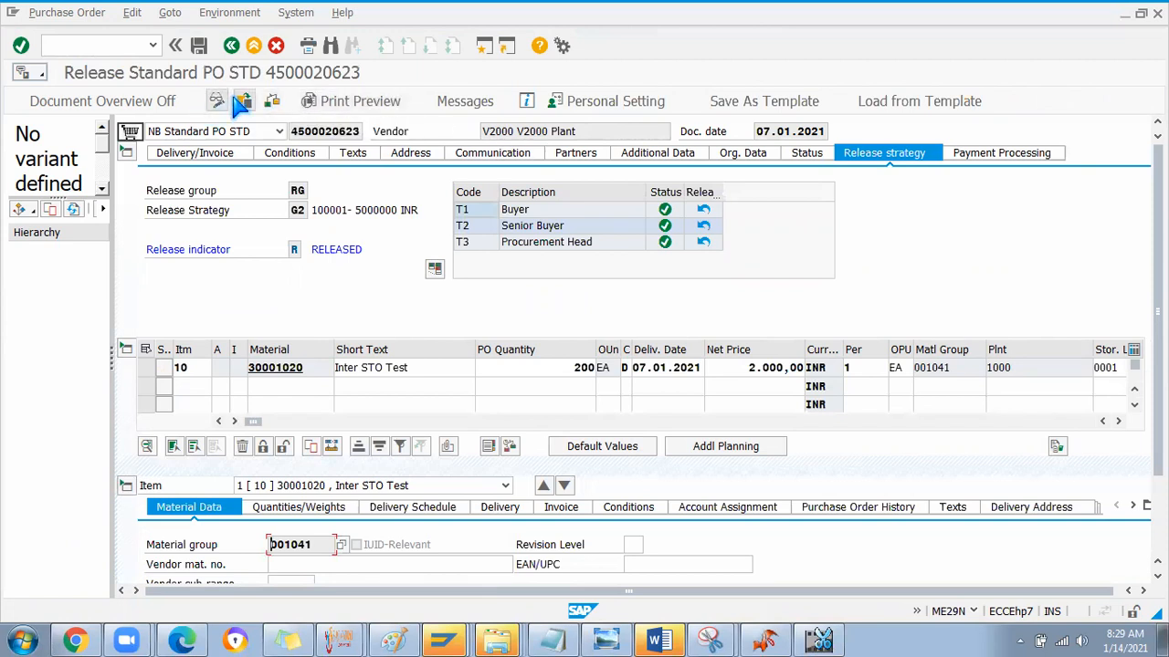
key("ctrl+v")
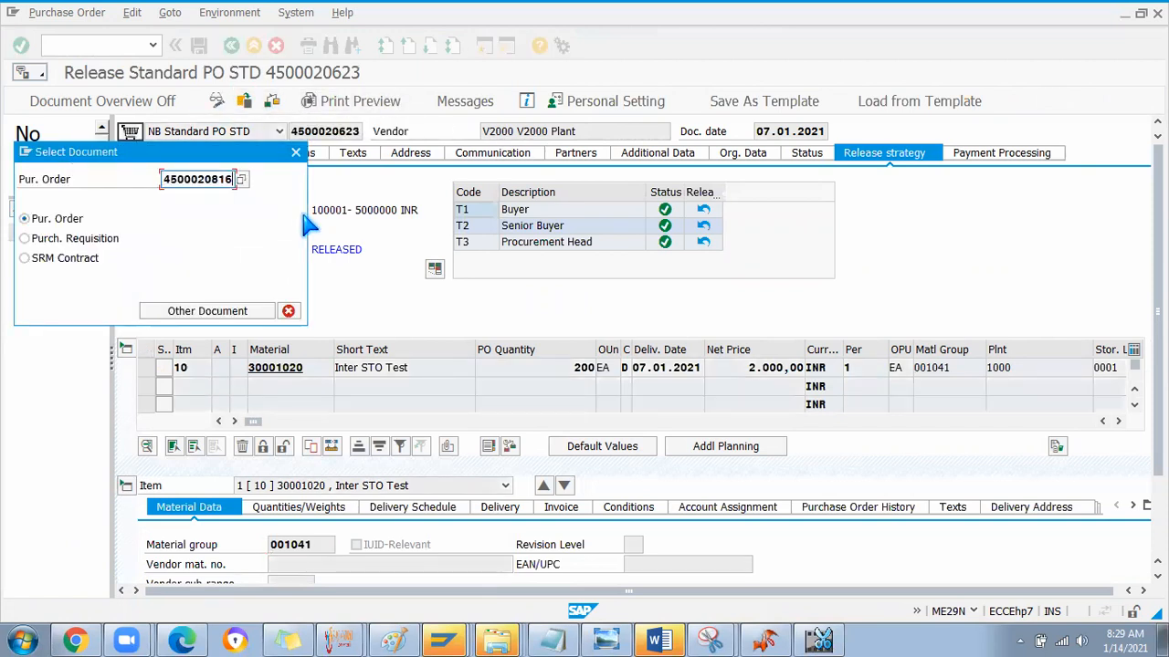
key("Return")
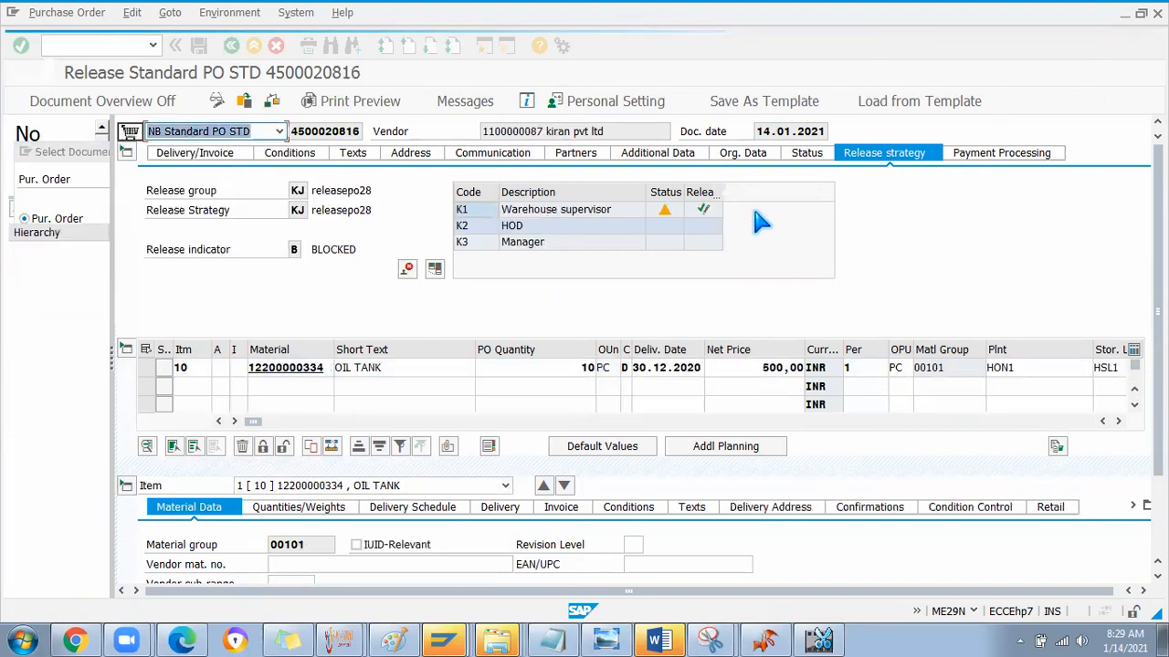
Step: Release the purchase order for codes K1 Warehouse supervisor, K2 HOD and K3 Manager, and save it
left_click(703, 210)
left_click(703, 225)
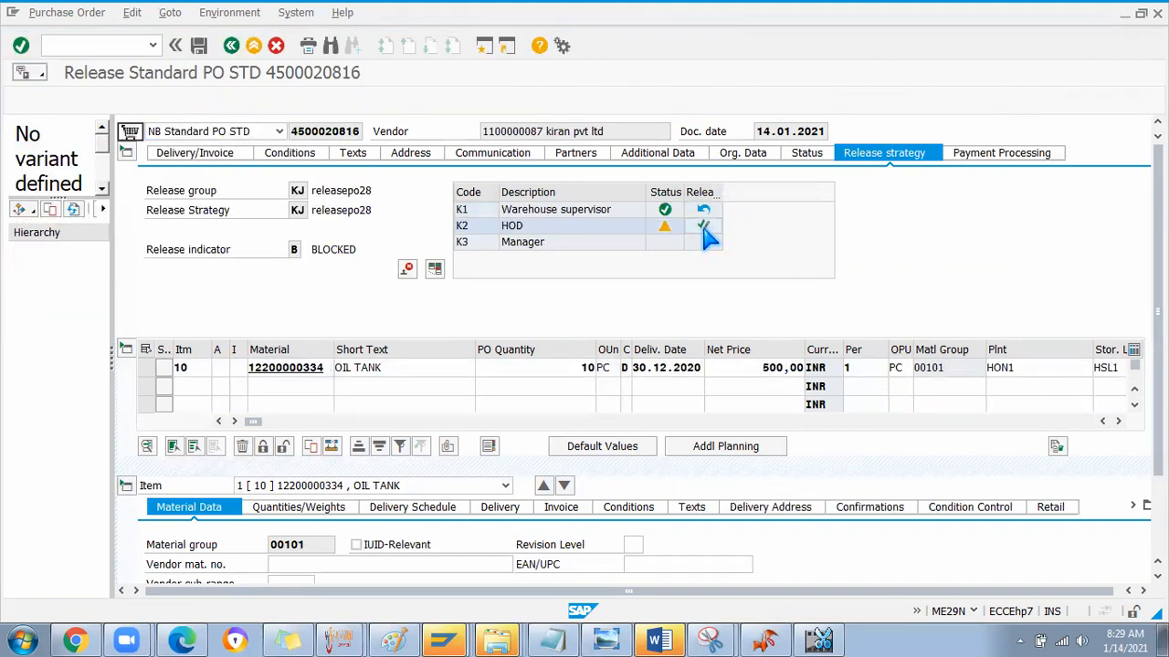
left_click(703, 241)
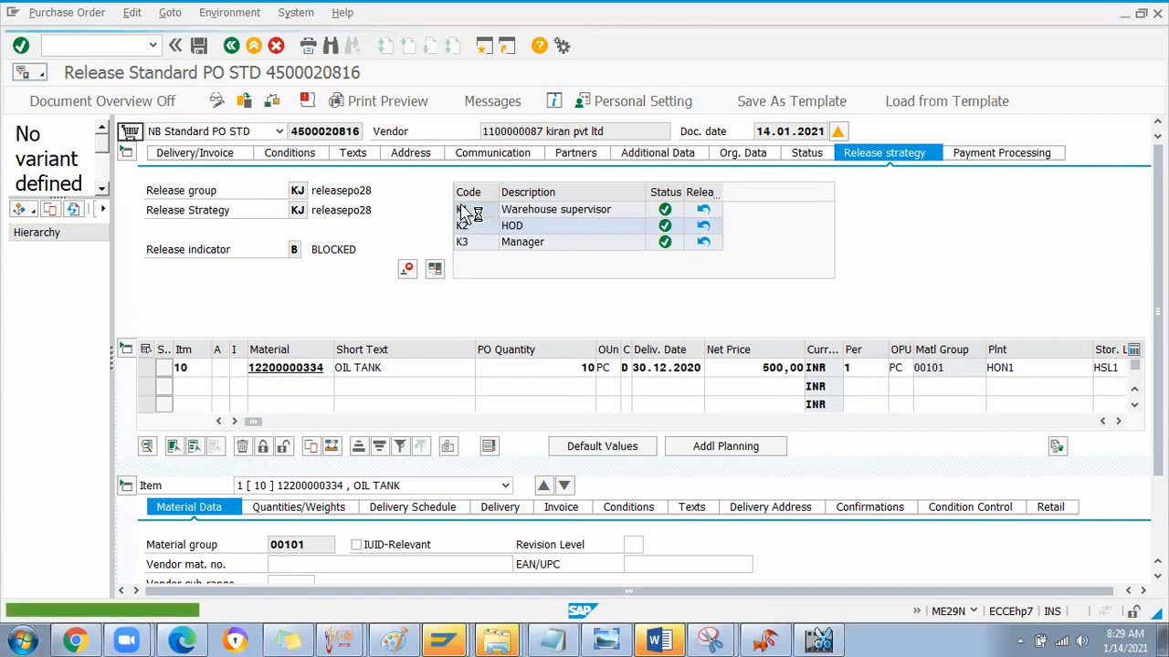
left_click(199, 45)
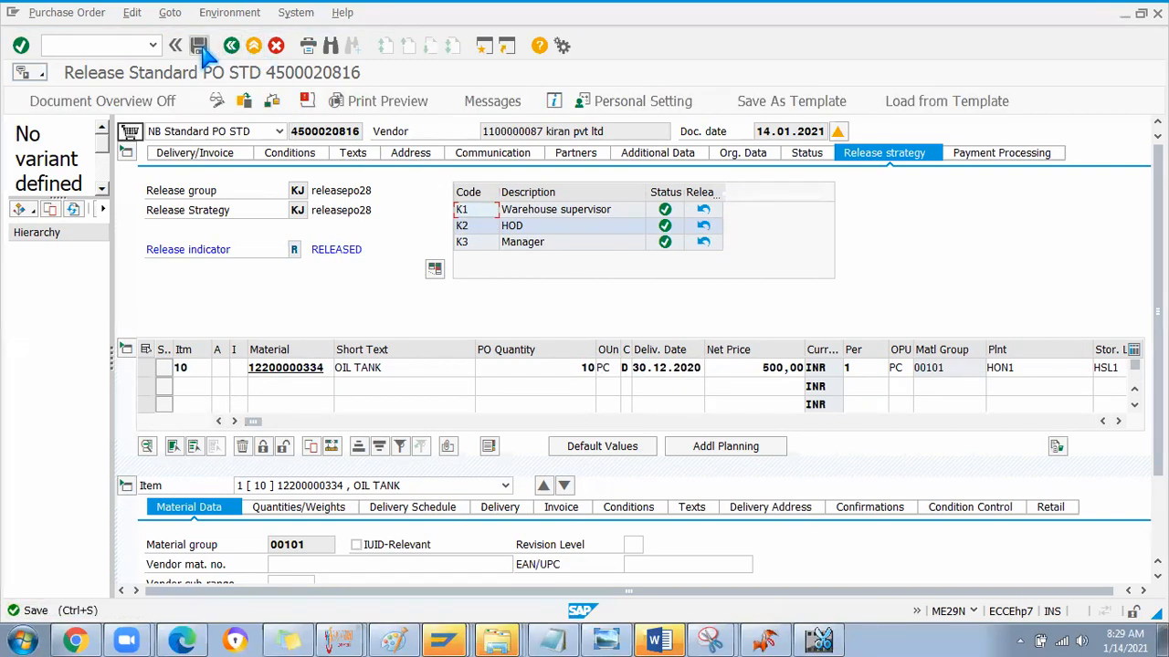
left_click(276, 341)
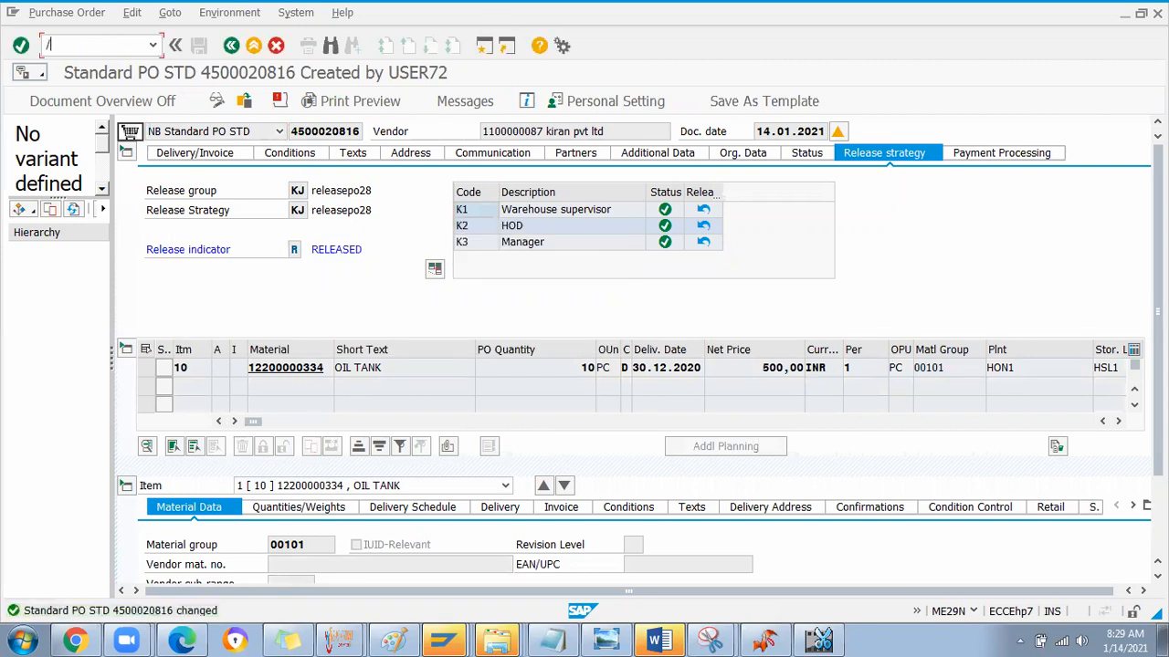
Step: Open MIGO, set it to A01 Goods Receipt for R01 Purchase Order, and load the released order using its copied number
key("Return")
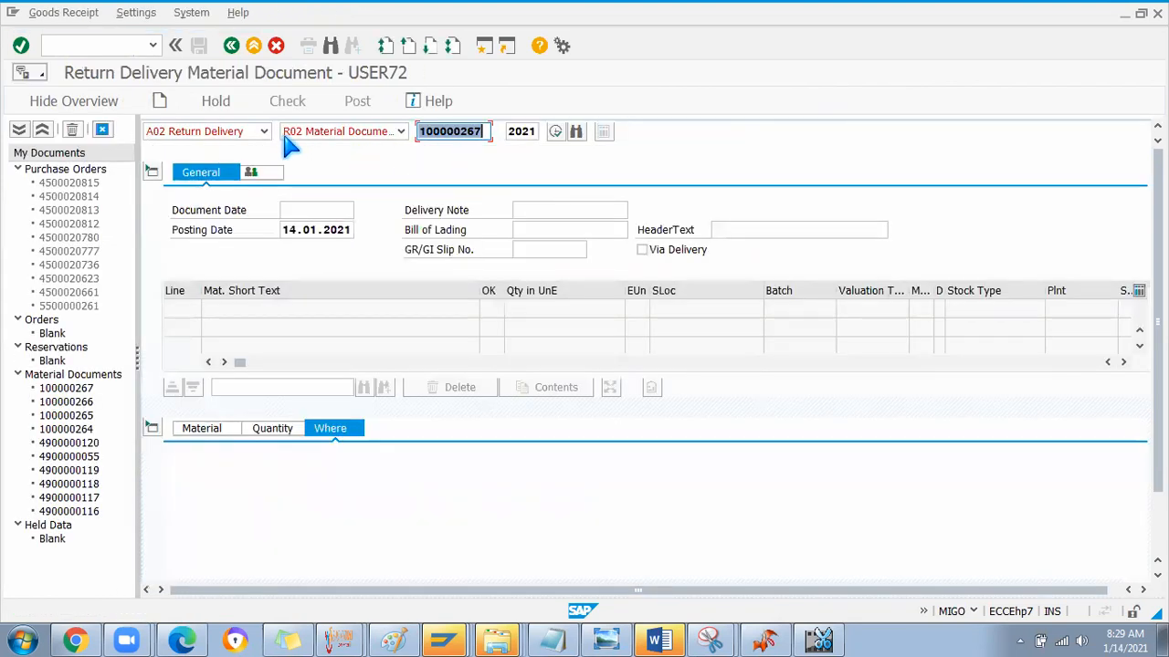
left_click(264, 130)
left_click(192, 148)
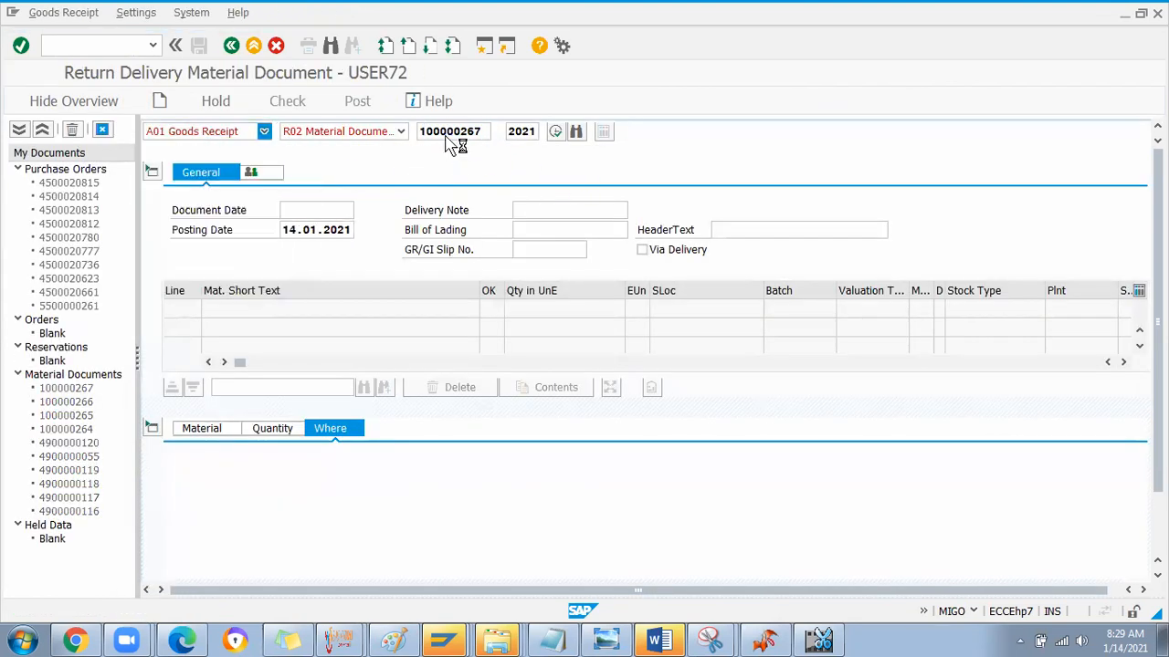
left_click(400, 130)
left_click(351, 150)
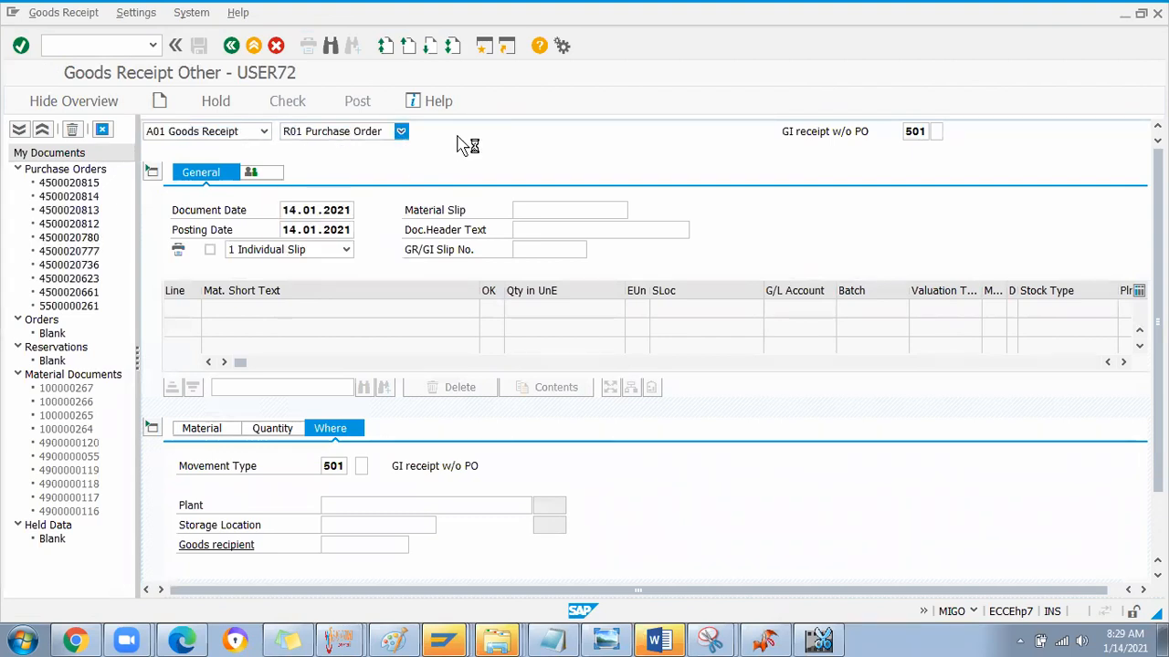
key("ctrl+v")
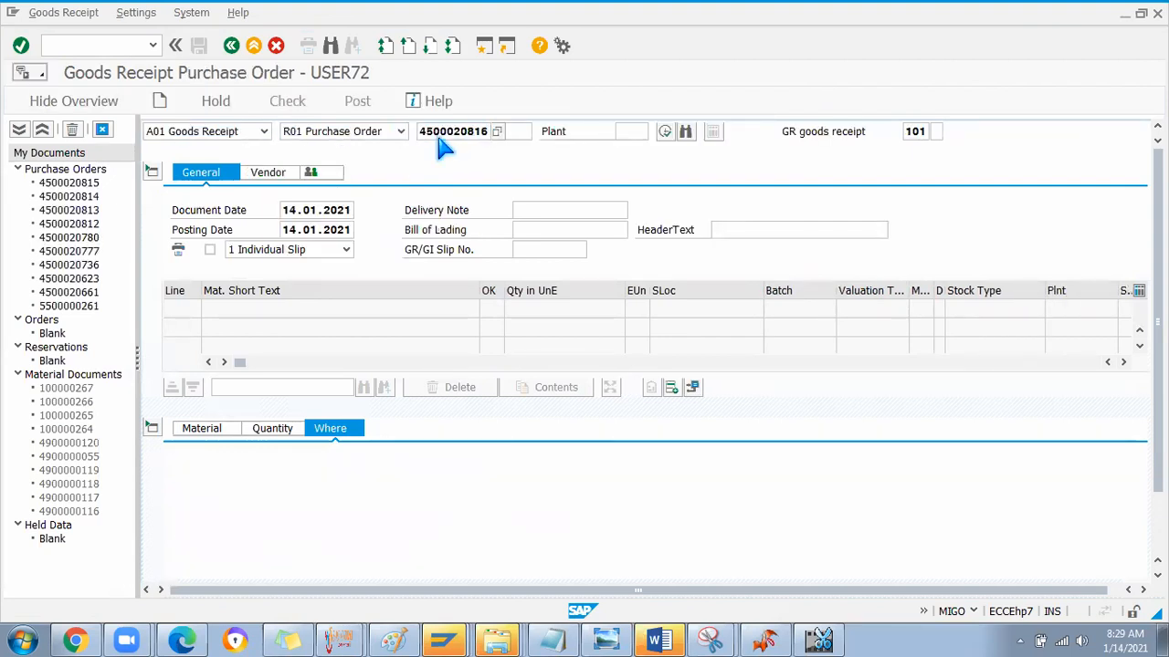
key("Return")
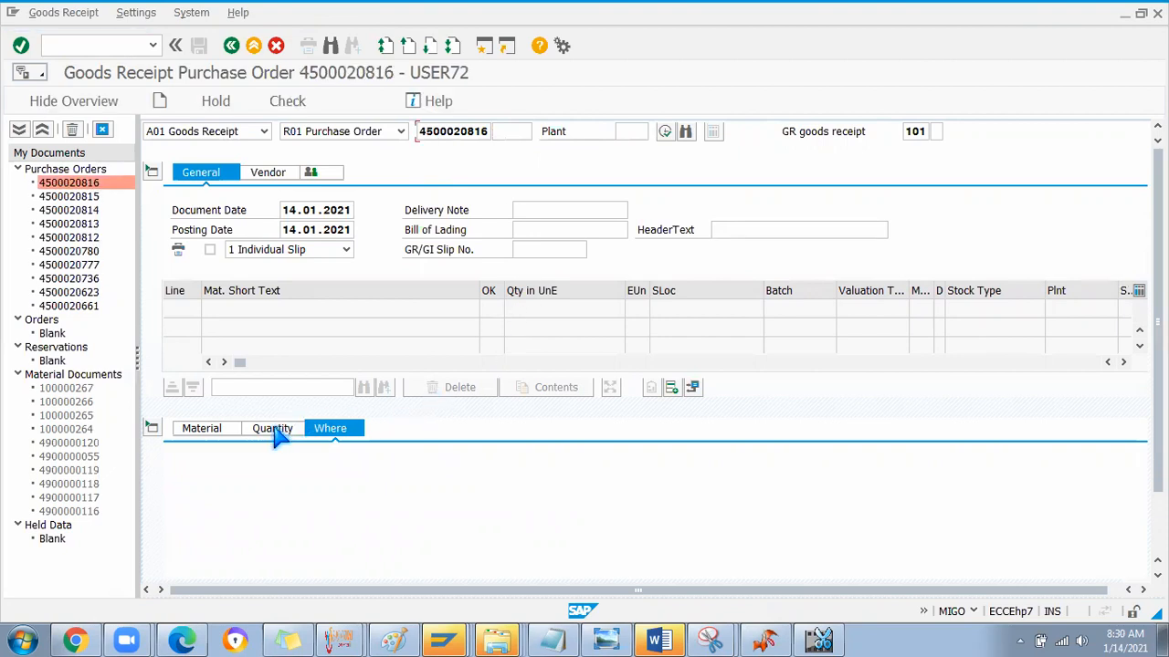
Step: Check the OIL TANK item's quantity, mark the item OK and post the goods receipt for 10 PC
left_click(272, 428)
scroll(262, 448, "down", 2)
left_click(219, 565)
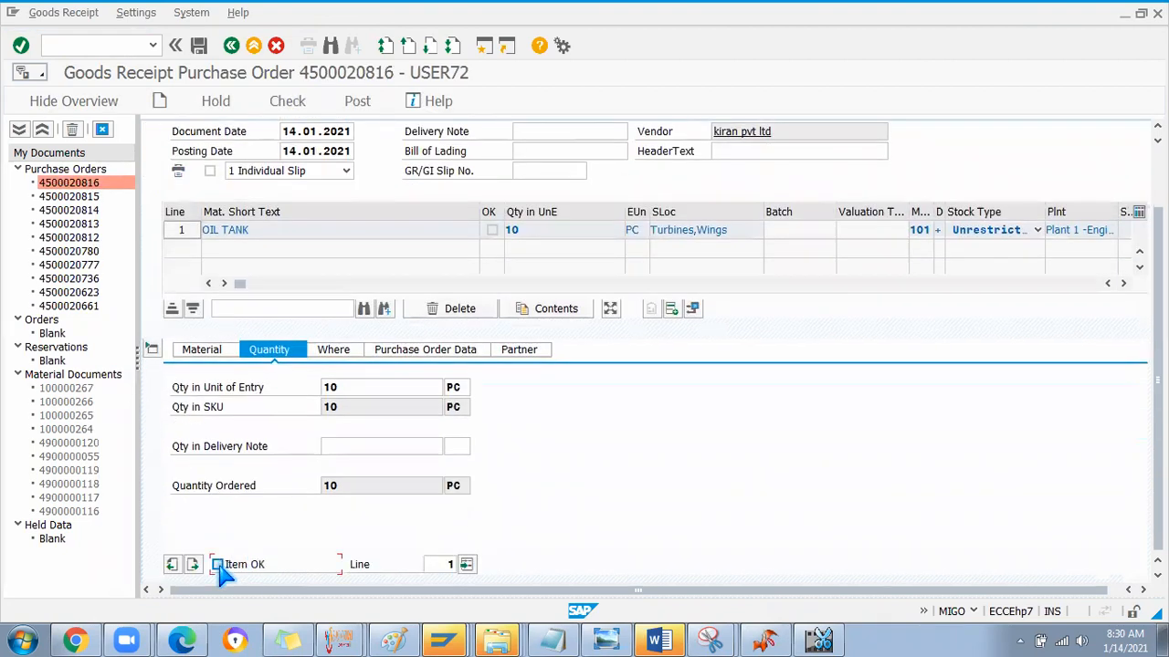
left_click(358, 102)
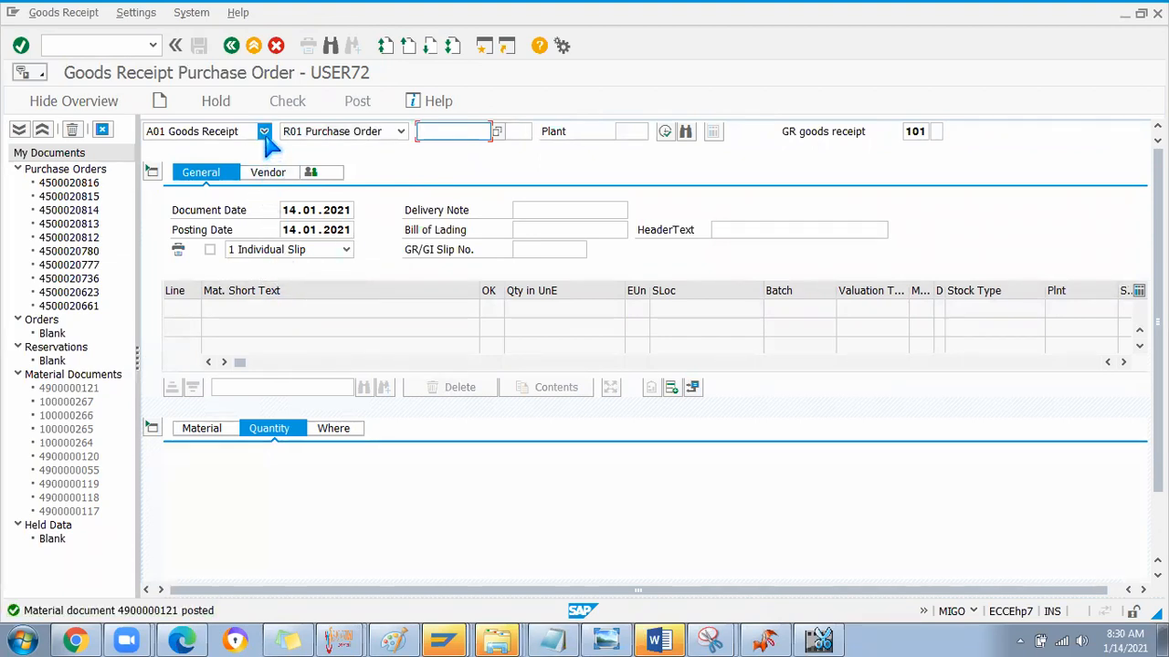
Step: Load the just-posted receipt as an A02 Return Delivery for R02 Material Document and show the item's movement type and storage location details
left_click(264, 132)
left_click(224, 160)
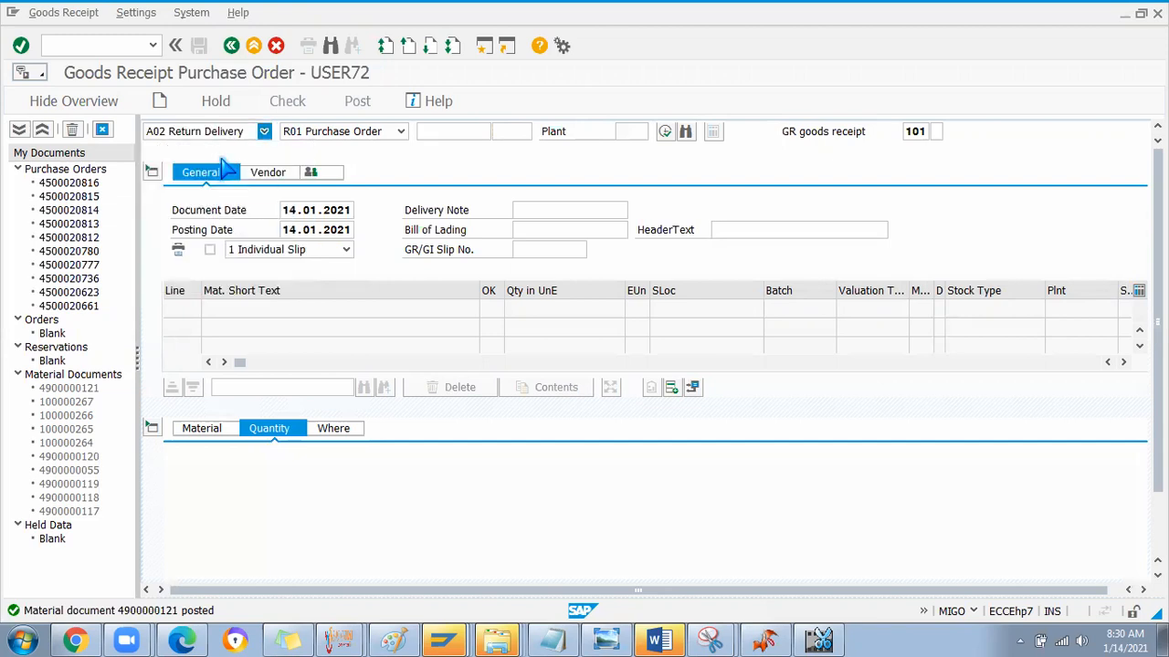
left_click(401, 131)
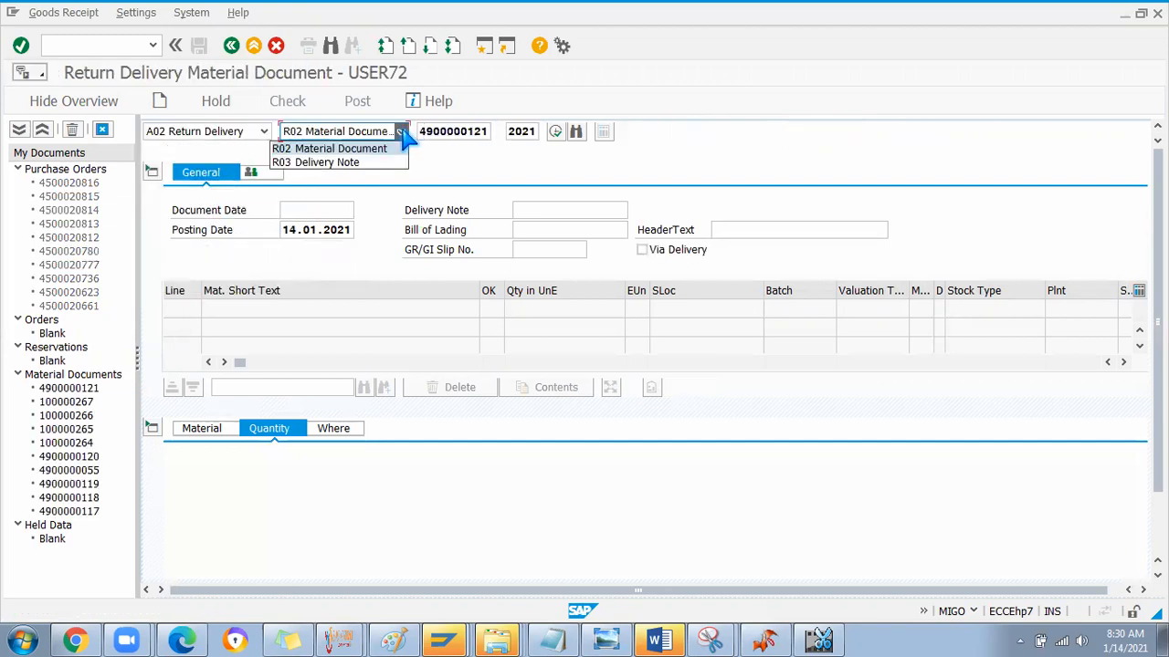
left_click(374, 149)
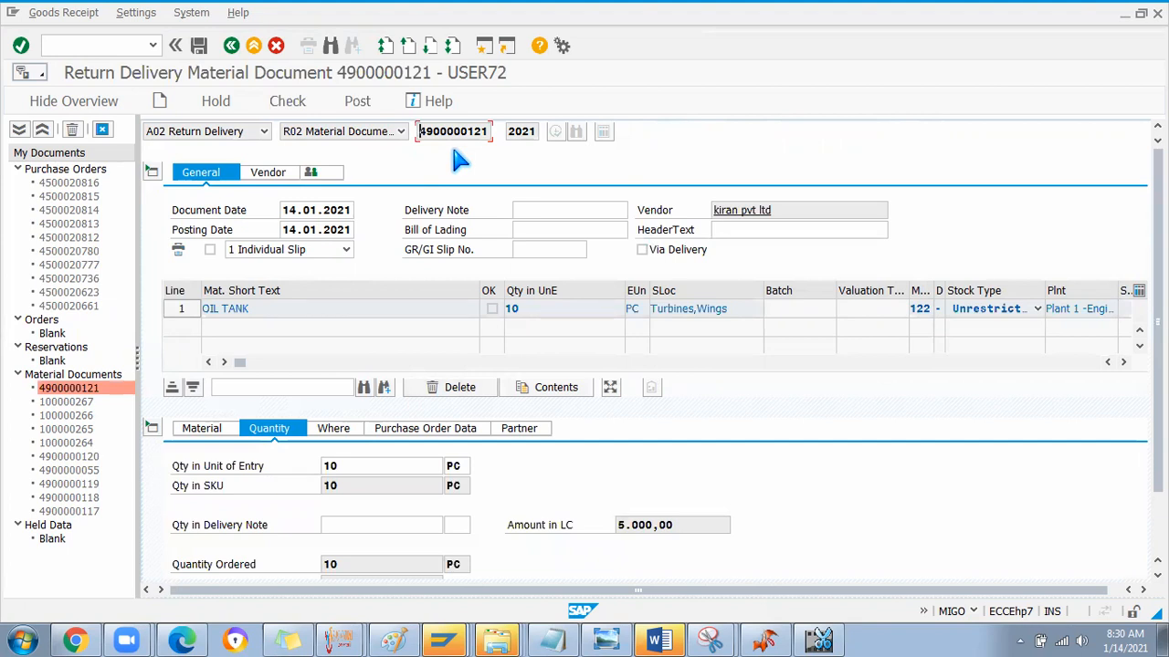
left_click(336, 428)
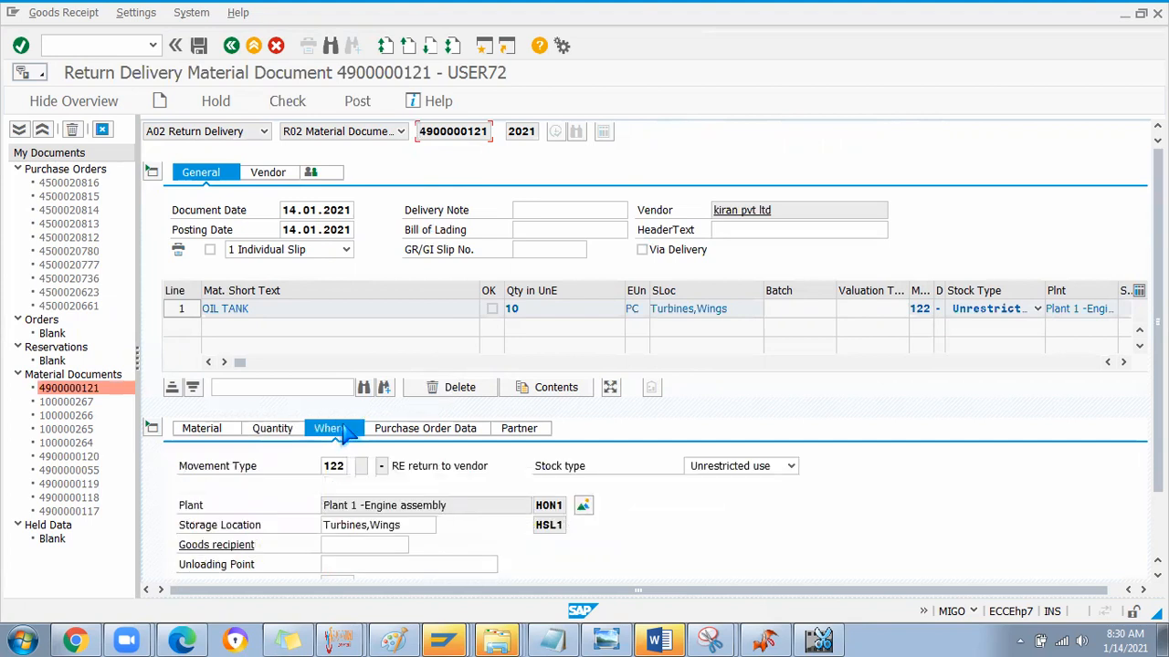
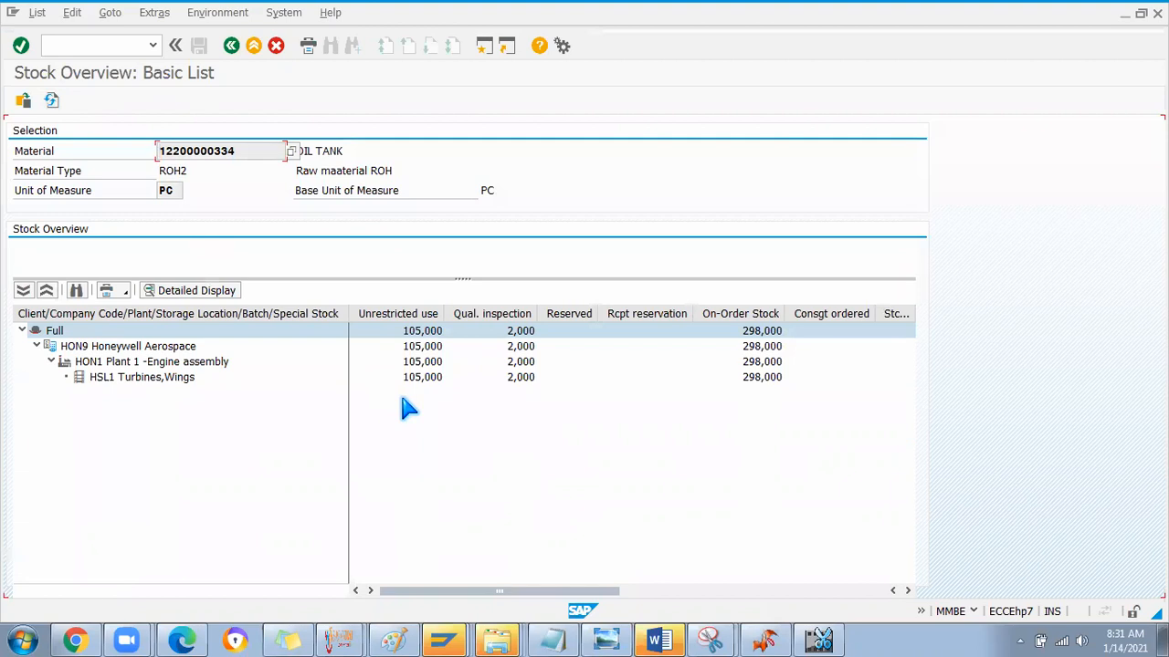
Step: Run the MMBE stock overview for OIL TANK in another session and examine the unrestricted stock at storage location HSL1
left_click(232, 45)
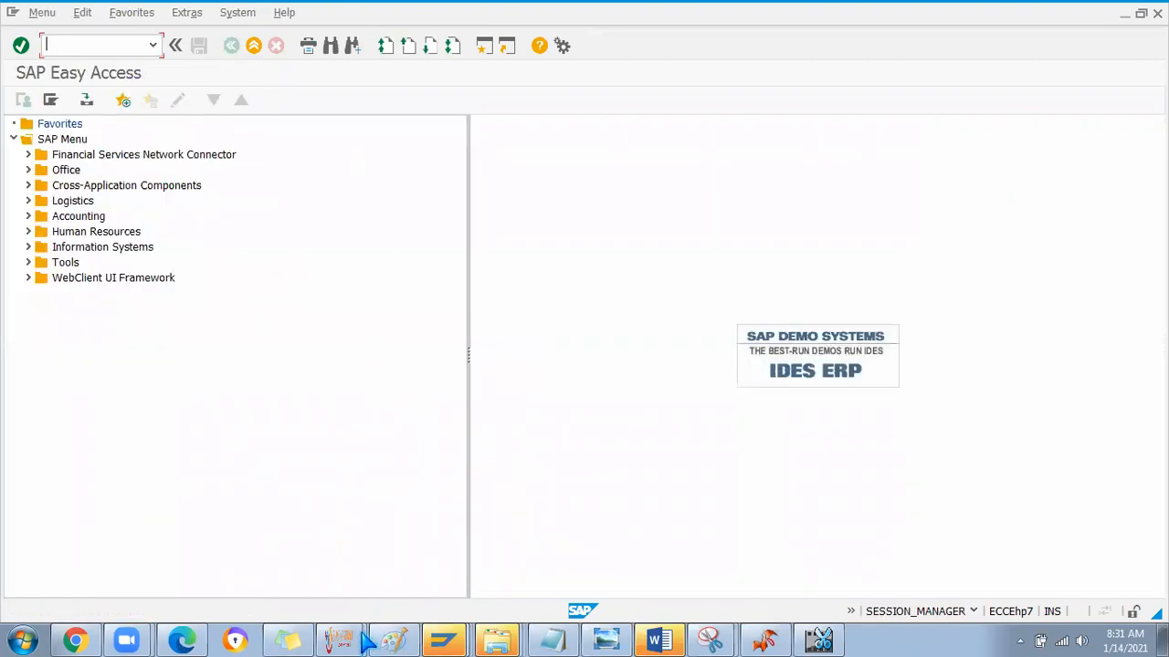
left_click(461, 642)
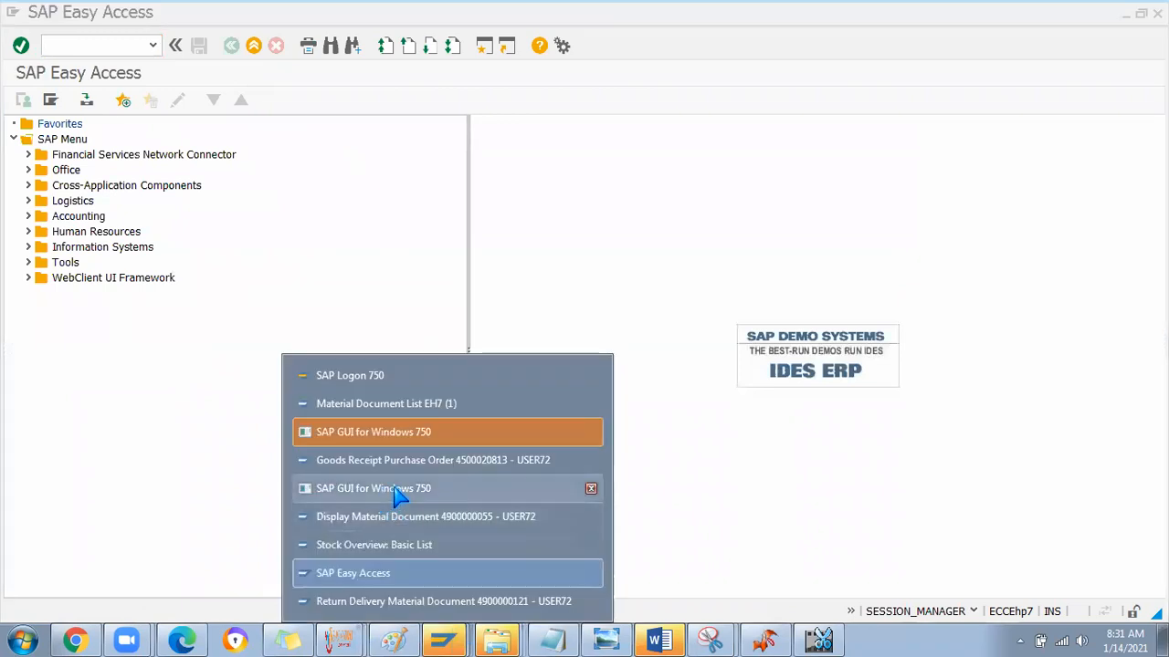
left_click(588, 517)
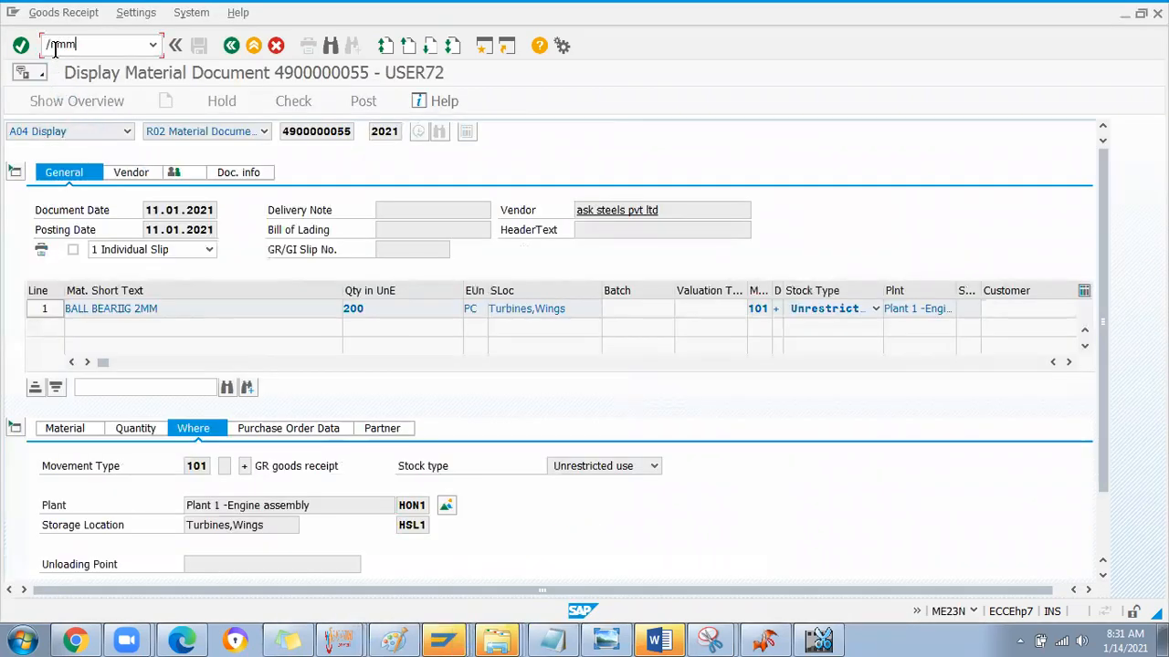
type("be")
key("Return")
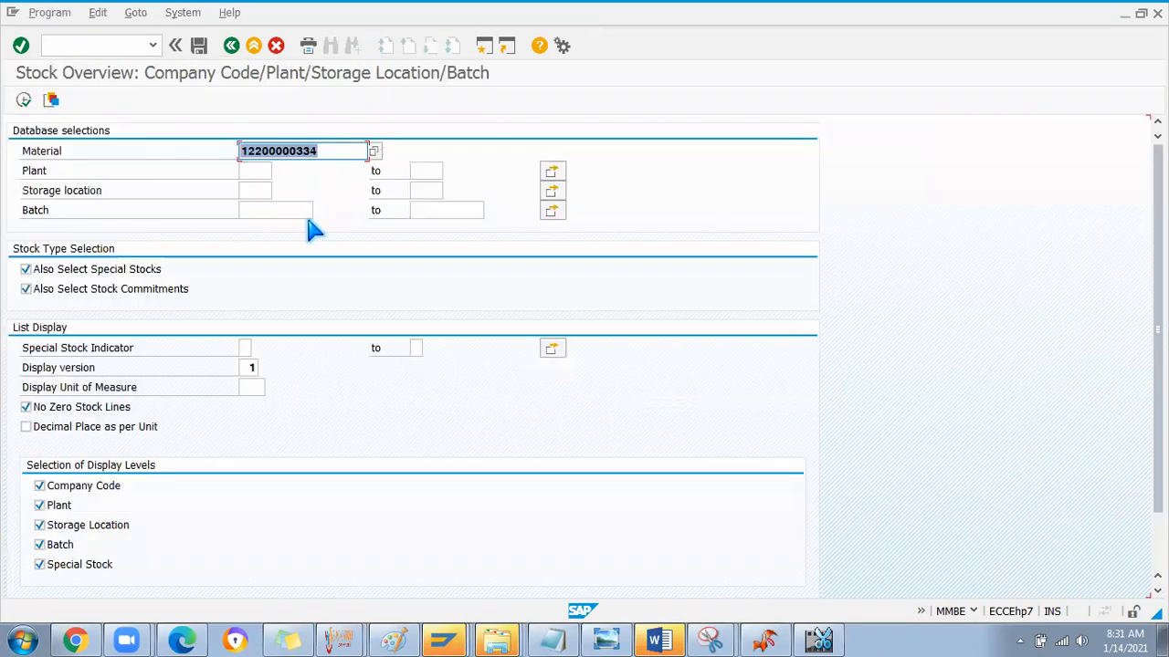
left_click(24, 99)
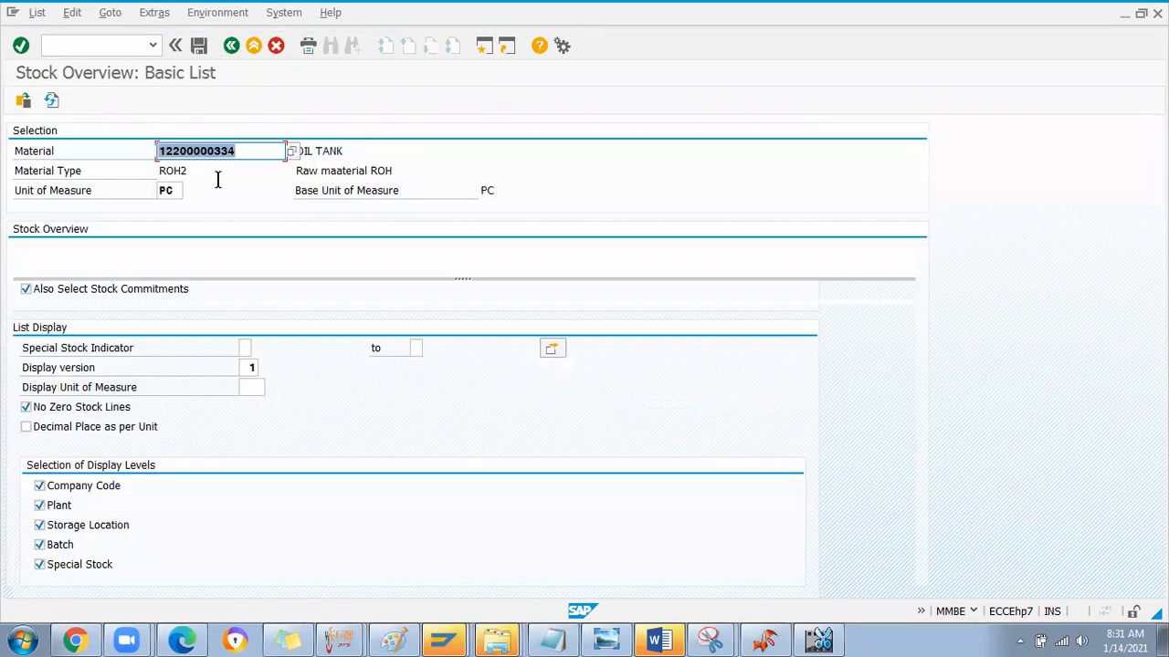
left_click(424, 379)
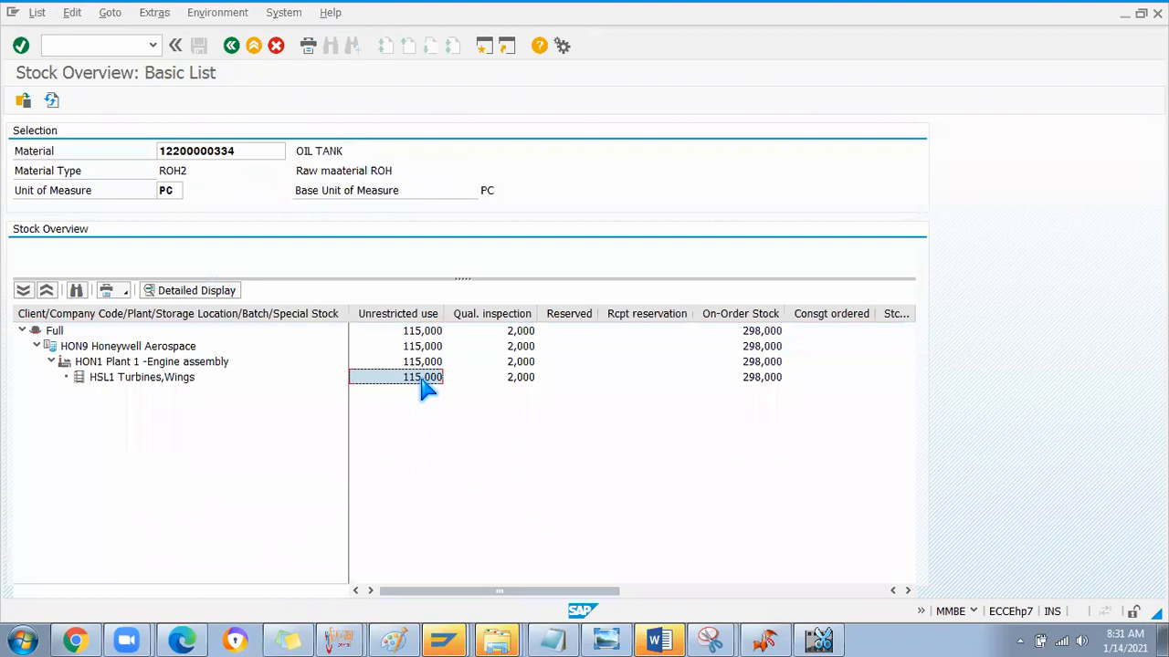
Step: In the return delivery session, set the OIL TANK quantity to 5 PC, mark the item OK and check the document
key("alt+Tab")
key("alt+Tab")
key("alt+Tab")
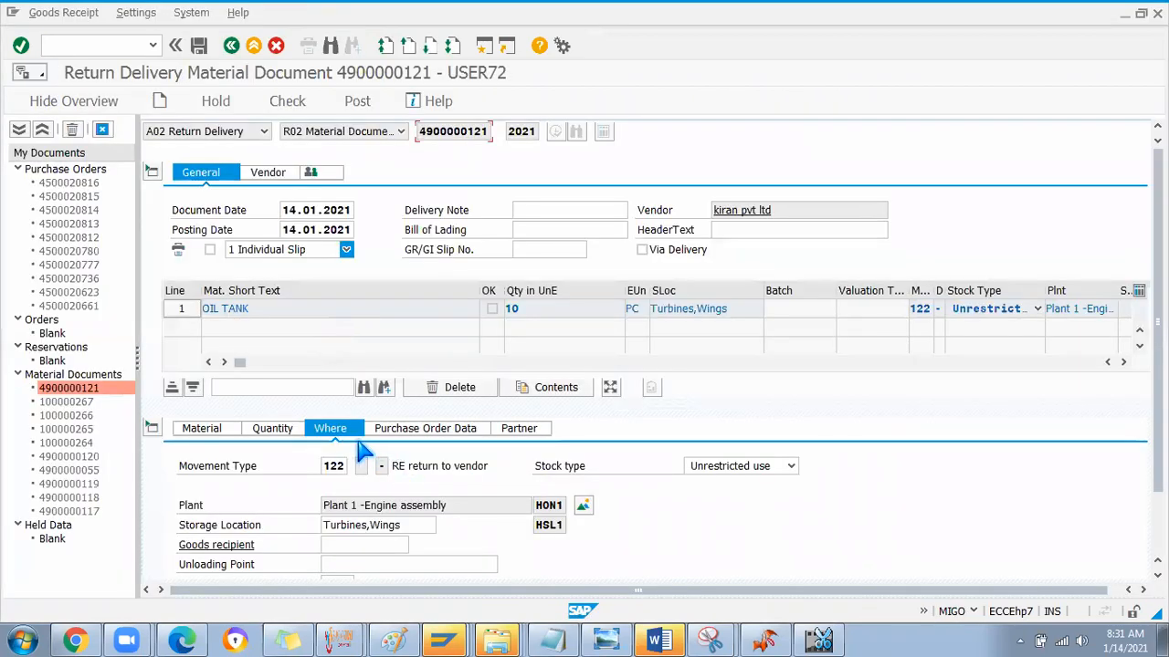
left_click(270, 428)
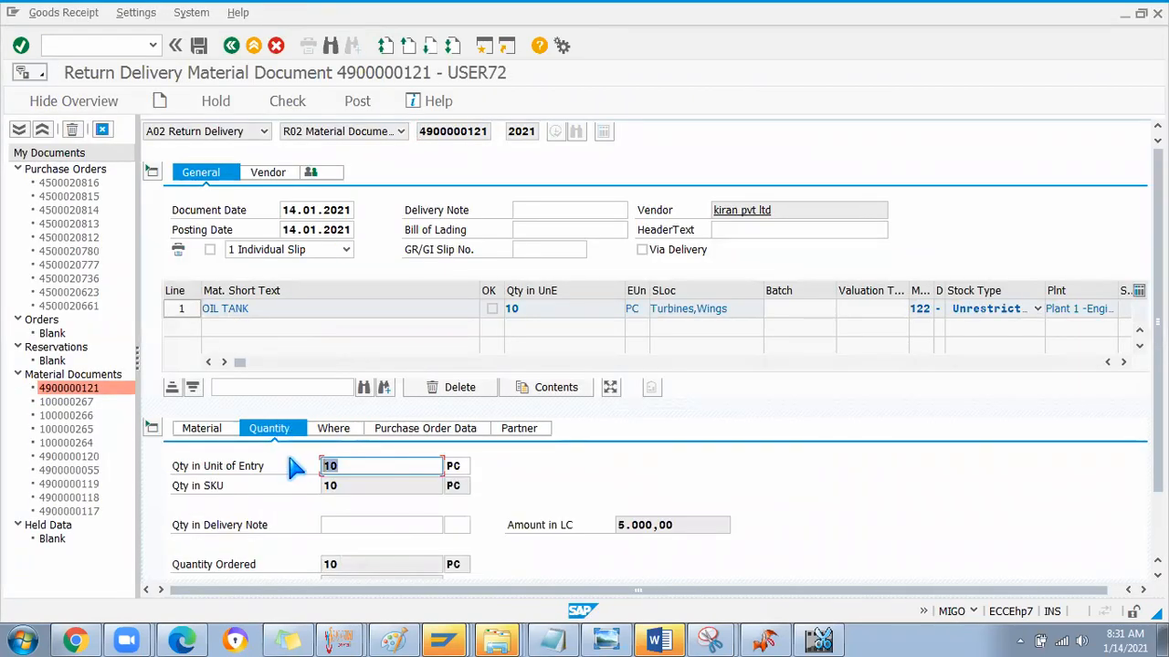
type("5")
key("Return")
scroll(295, 521, "down", 2)
left_click(216, 564)
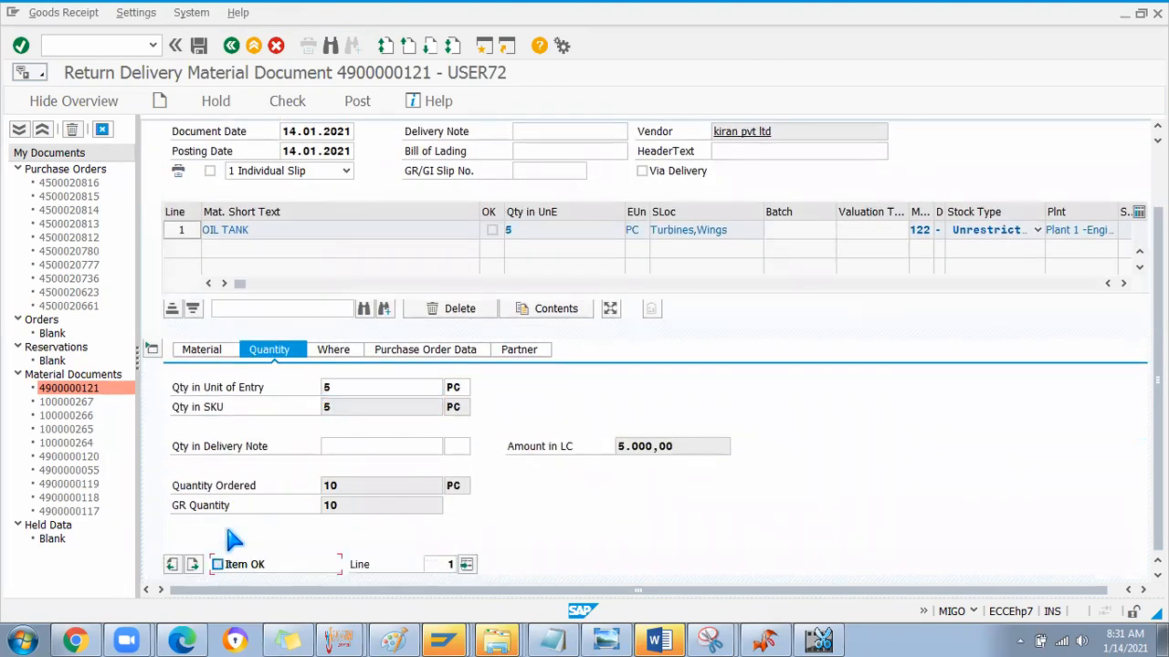
left_click(279, 105)
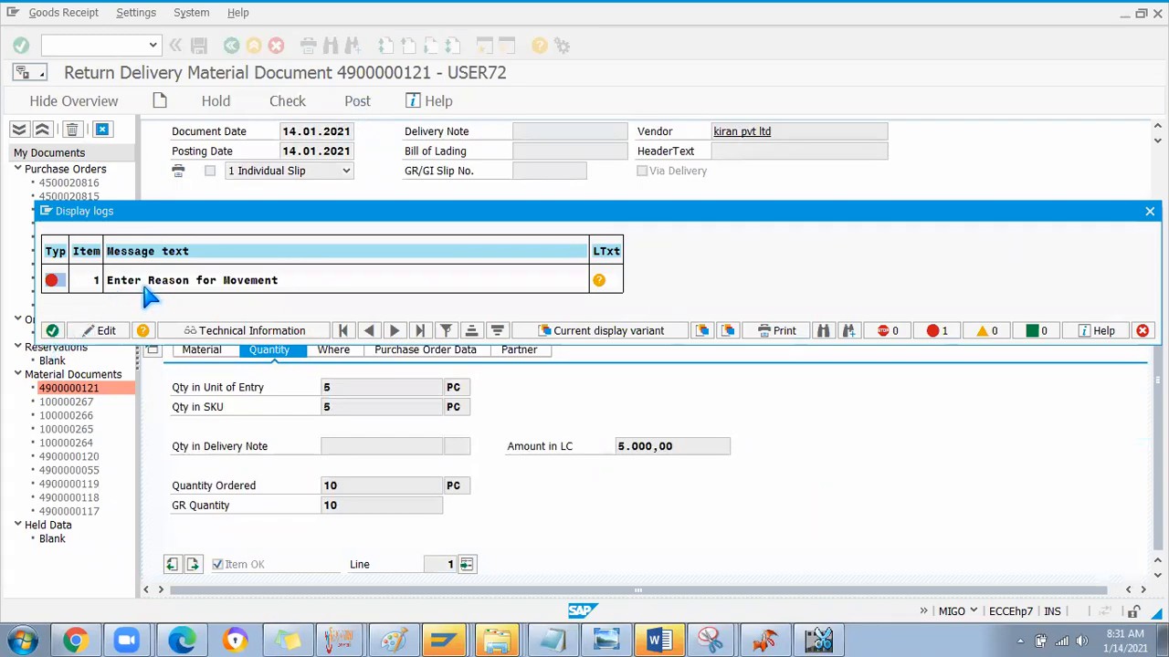
left_click(52, 331)
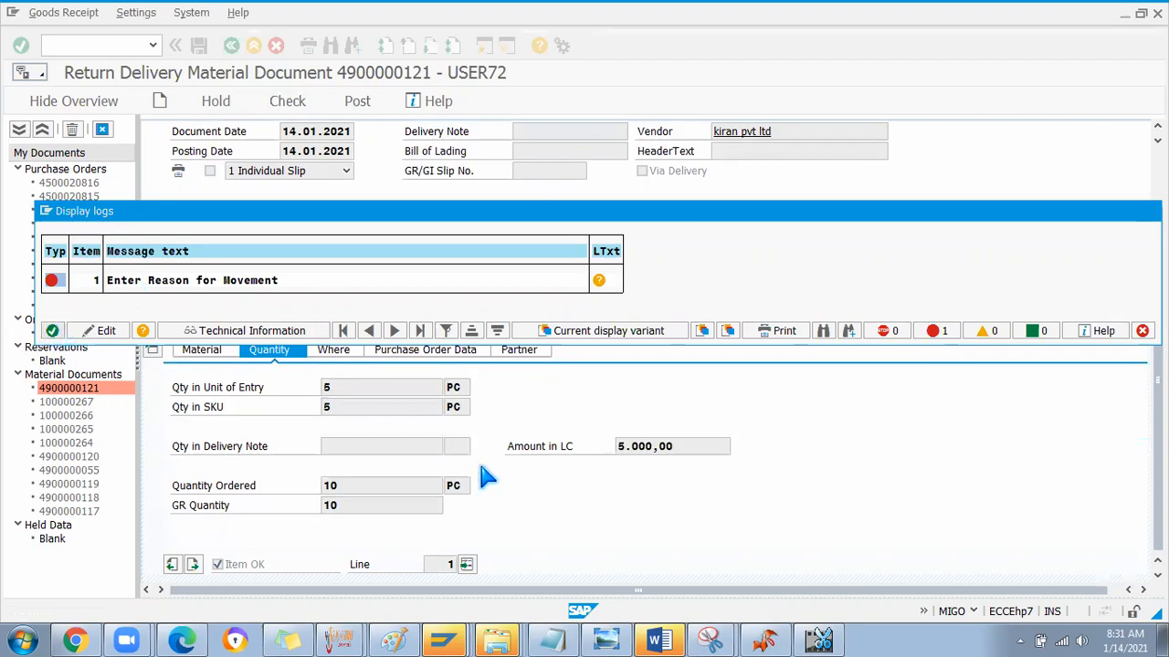
Step: Set the return item's reason for movement to 0003 crack and post the return delivery
left_click(334, 353)
left_click(345, 503)
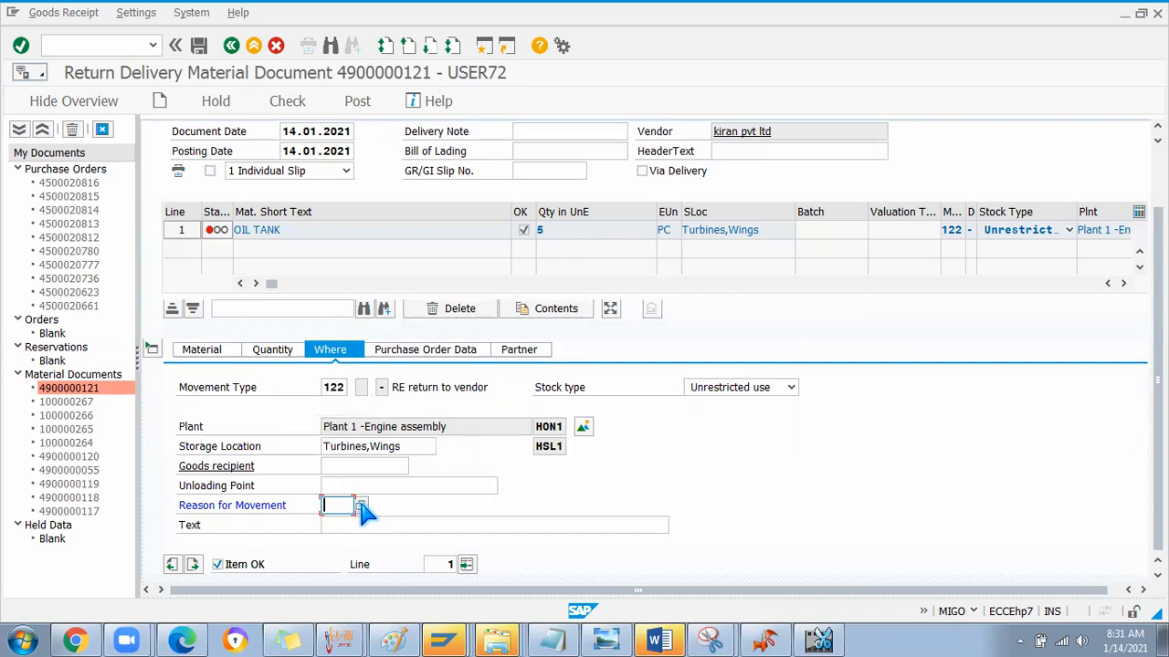
left_click(362, 507)
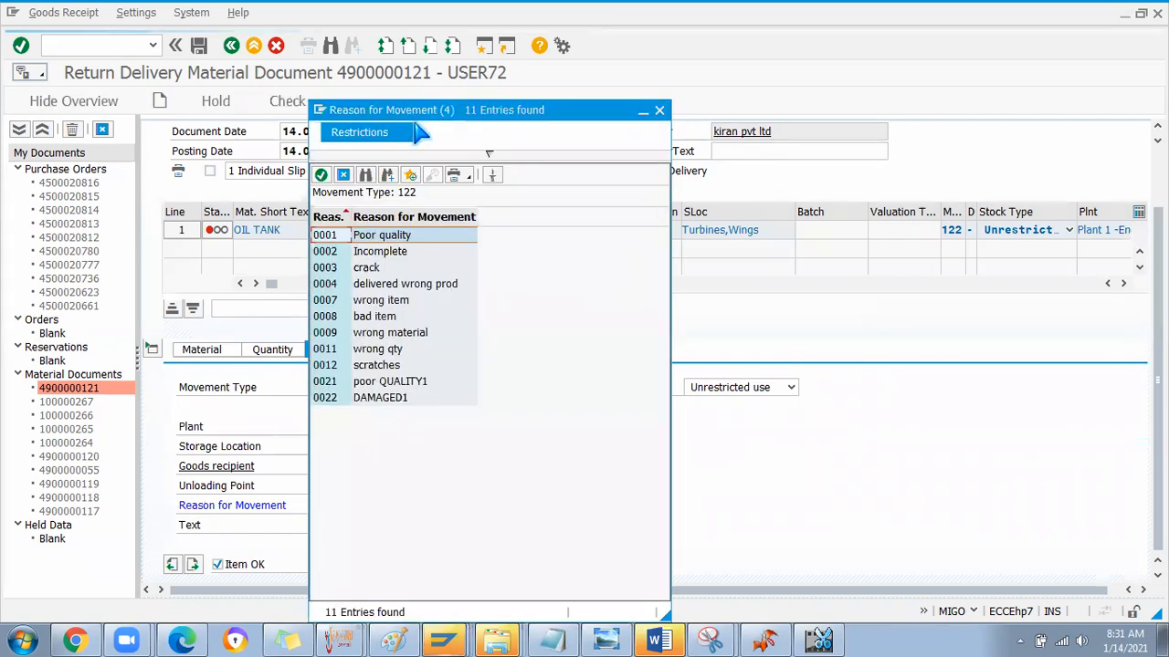
left_click_drag(424, 126, 673, 110)
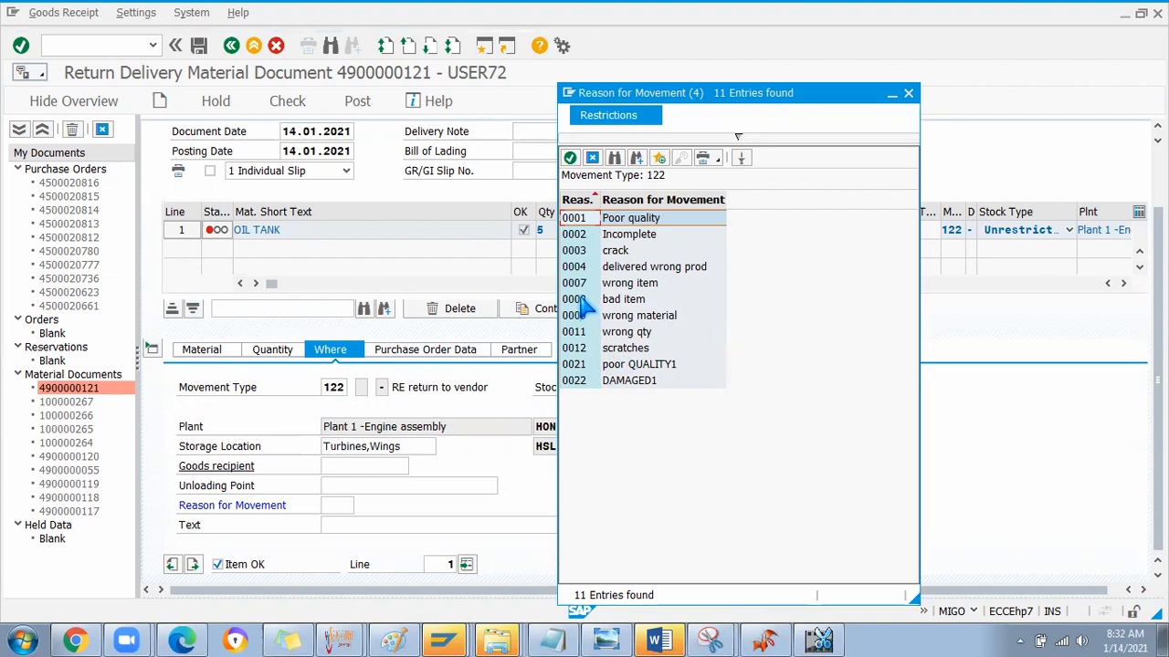
left_click(578, 252)
double_click(579, 252)
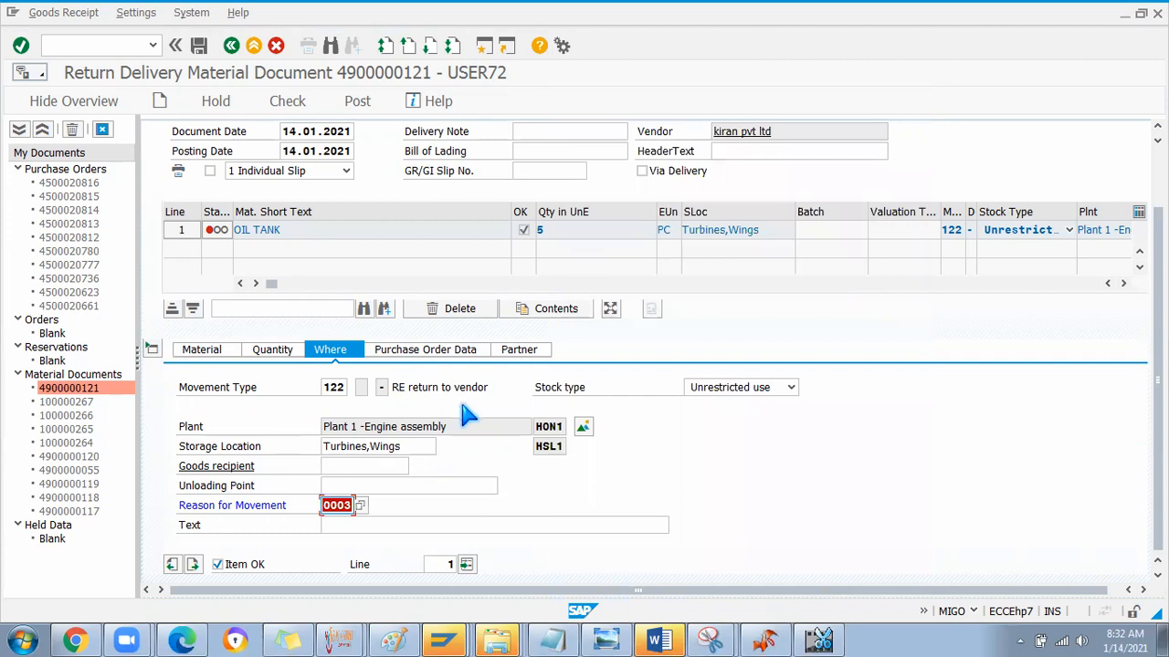
key("Return")
left_click(357, 102)
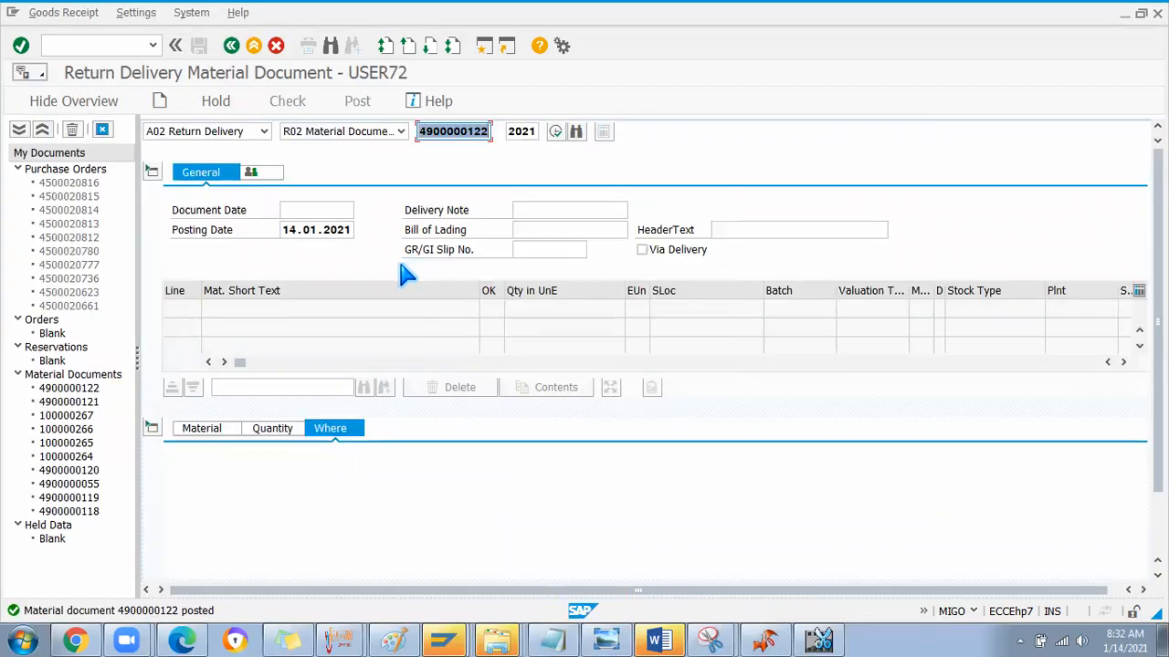
Step: Return to the OIL TANK stock overview and display the material movements for storage location HSL1's unrestricted stock
key("alt+Tab")
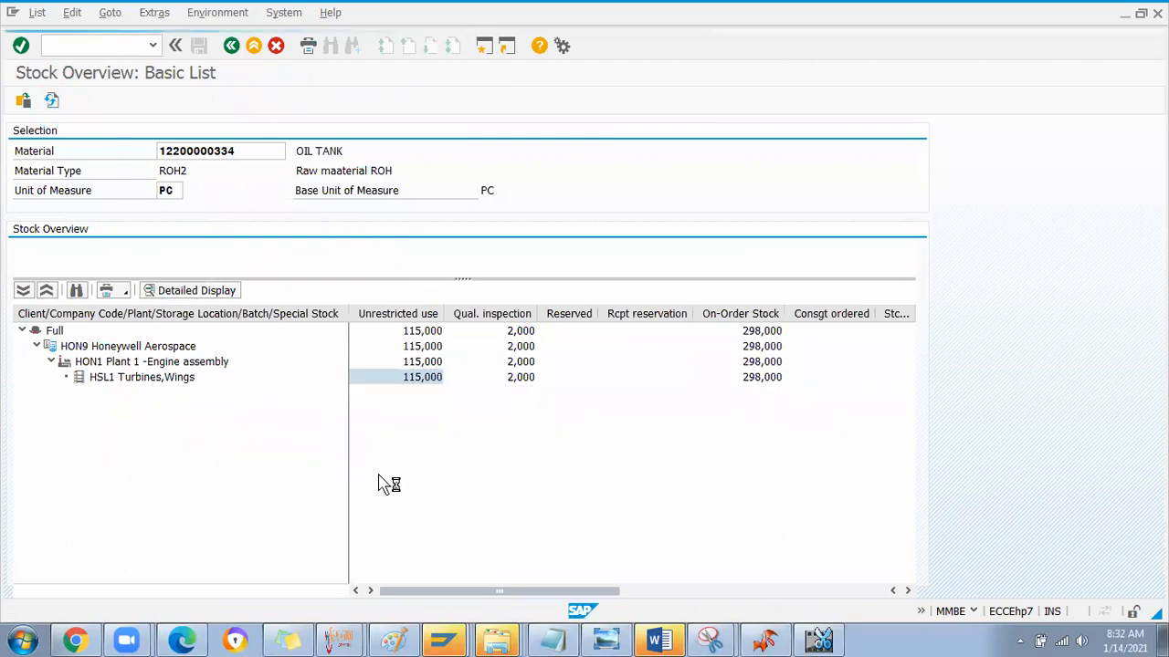
right_click(412, 379)
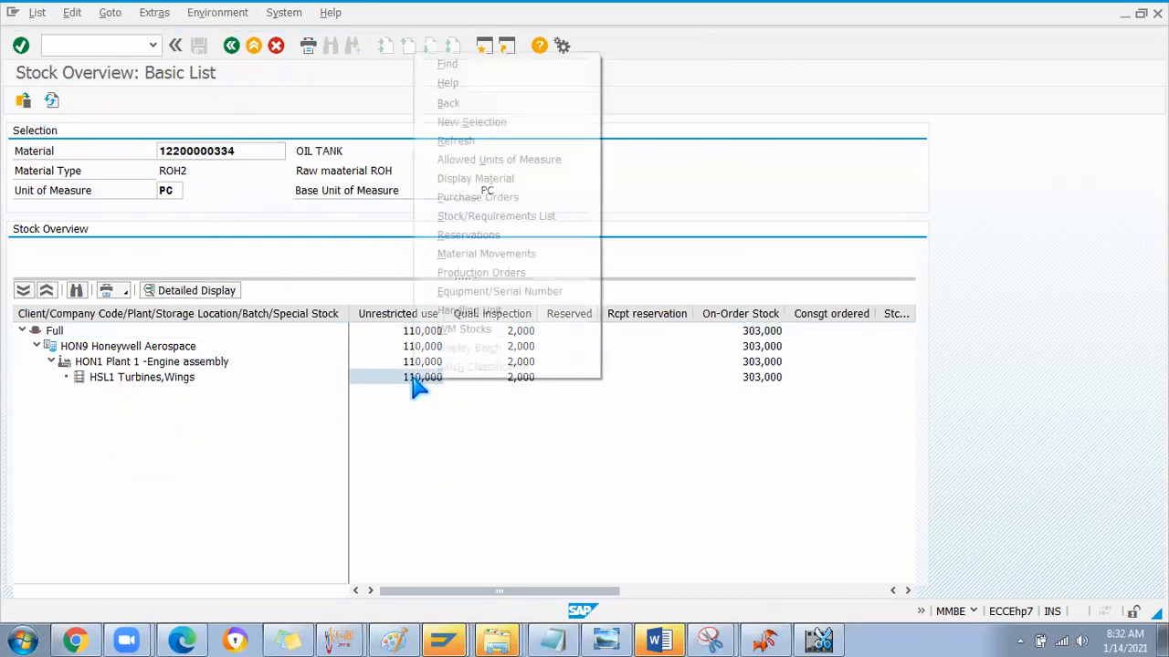
left_click(468, 255)
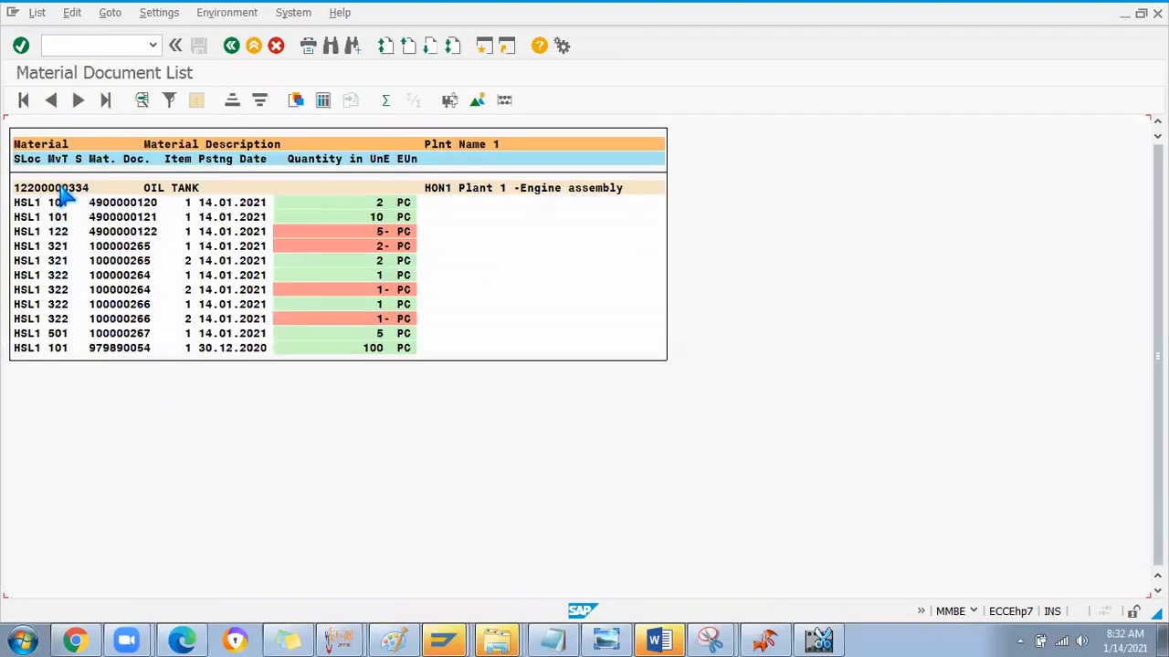
Step: Sort the material document list by posting date in descending order and examine the quantities of the 101, 122 and 321 movements
left_click(244, 158)
left_click(260, 100)
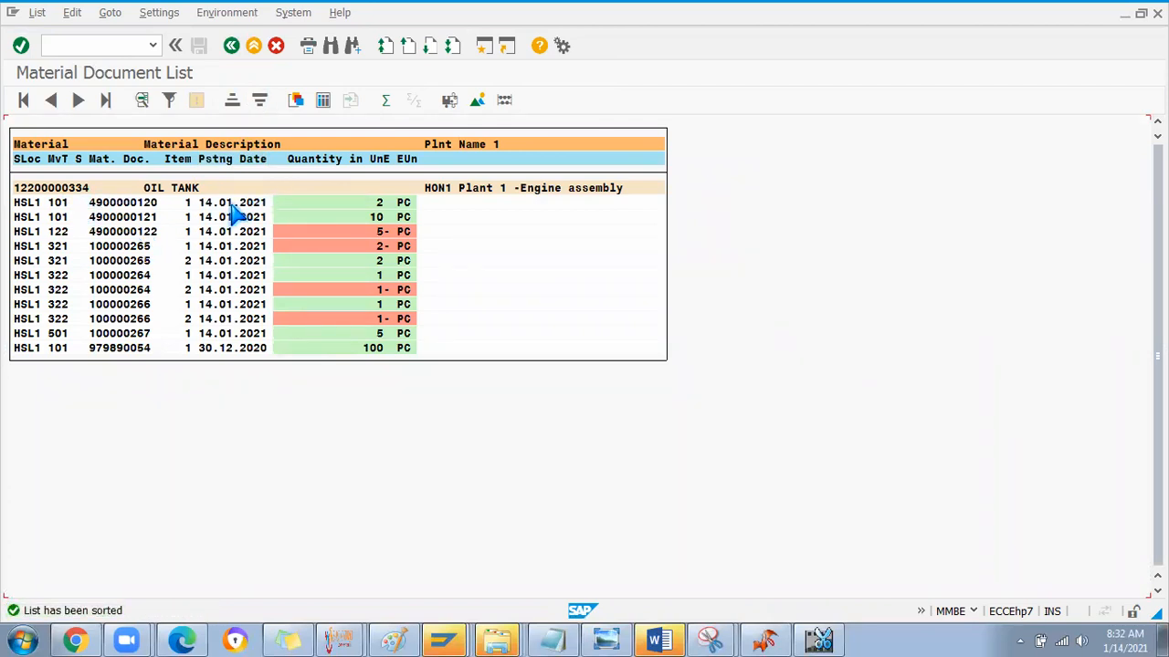
left_click(377, 205)
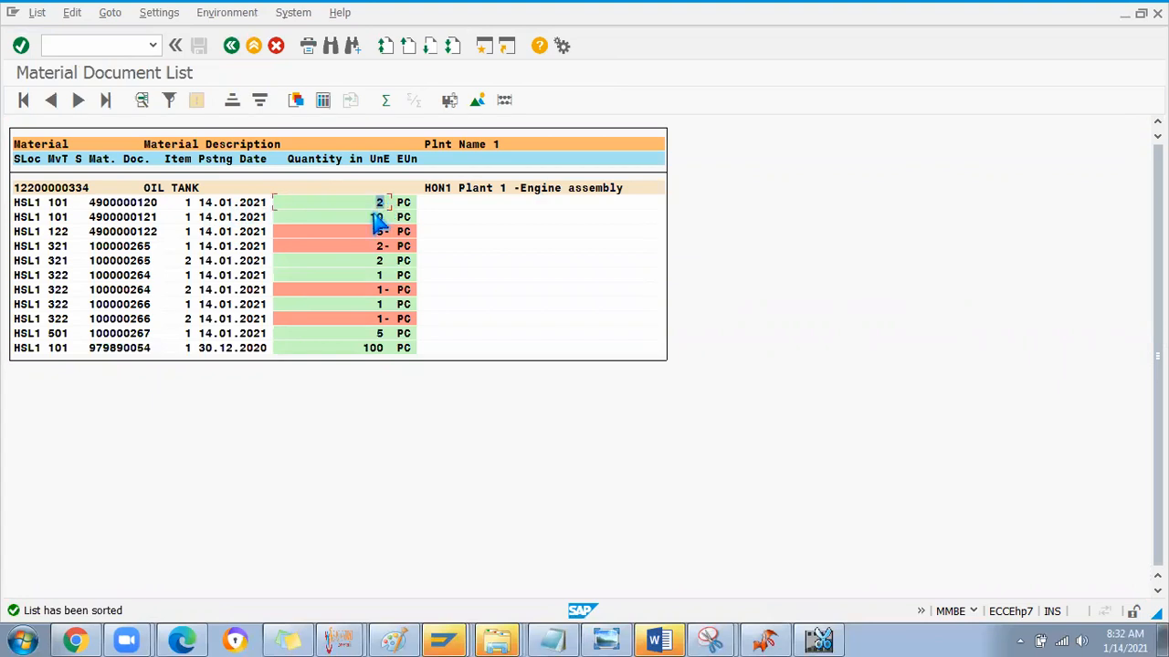
left_click(78, 232)
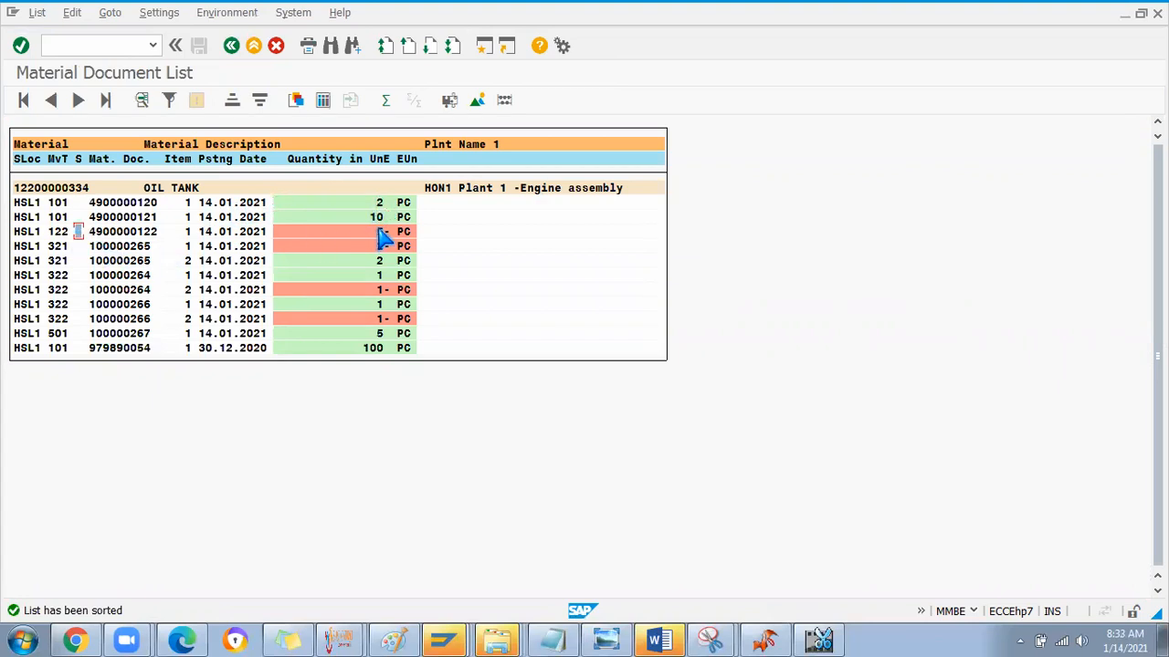
left_click(57, 246)
left_click(379, 246)
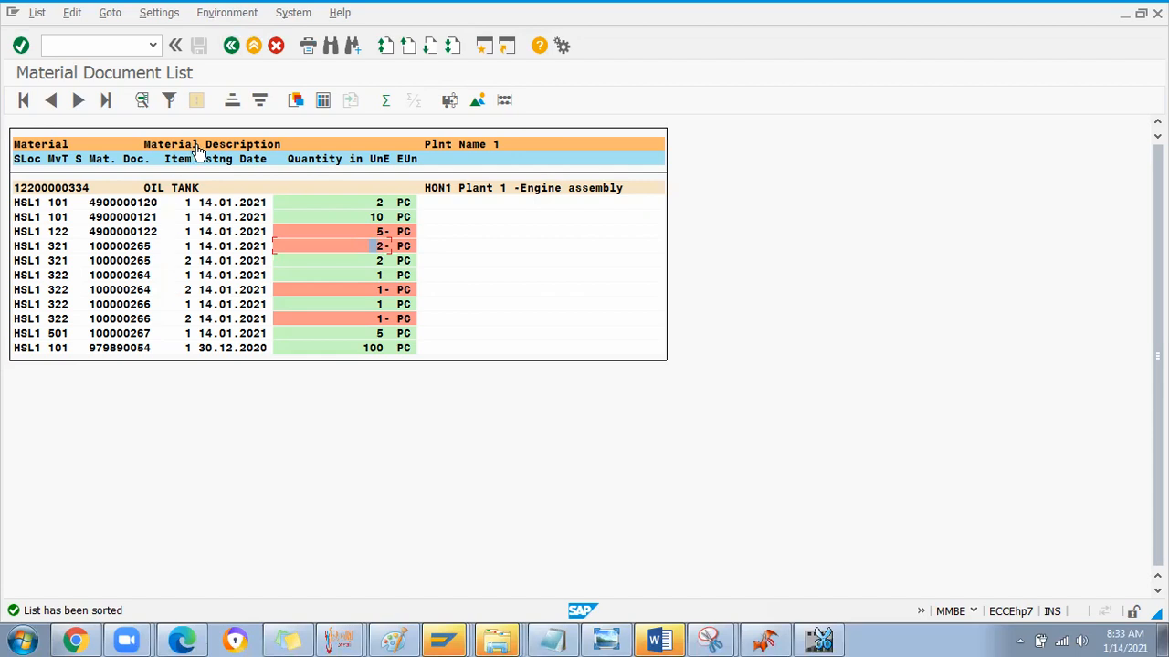
Step: Leave the OIL TANK stock overview, display the latest purchase order in ME23N and copy its number
left_click(231, 46)
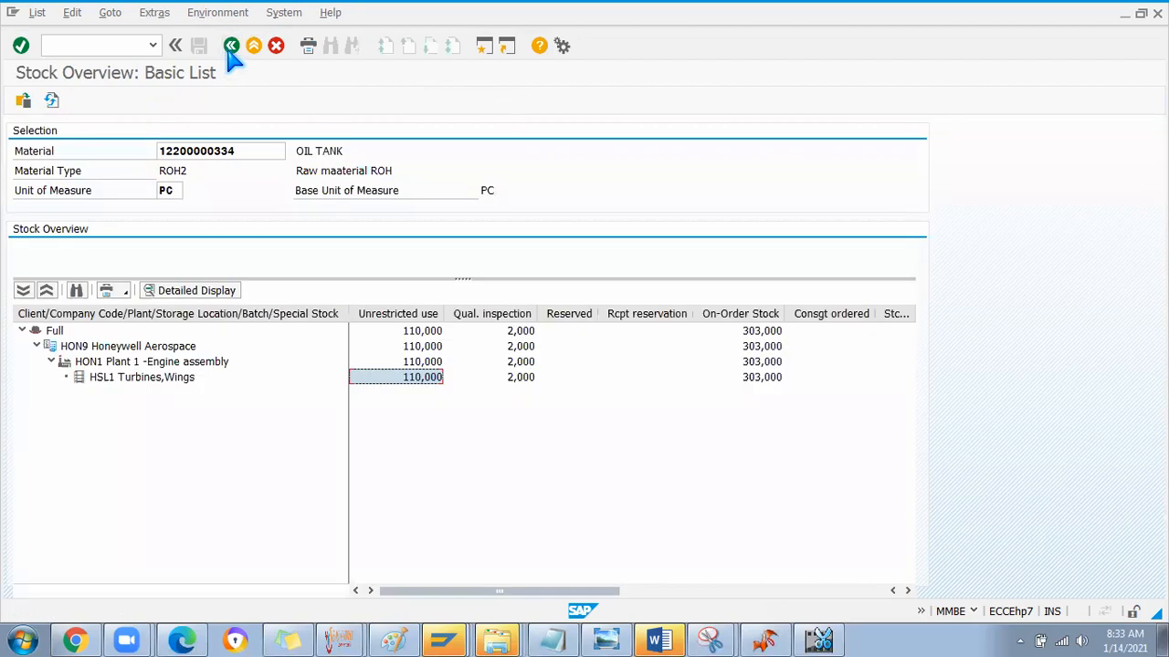
left_click(232, 47)
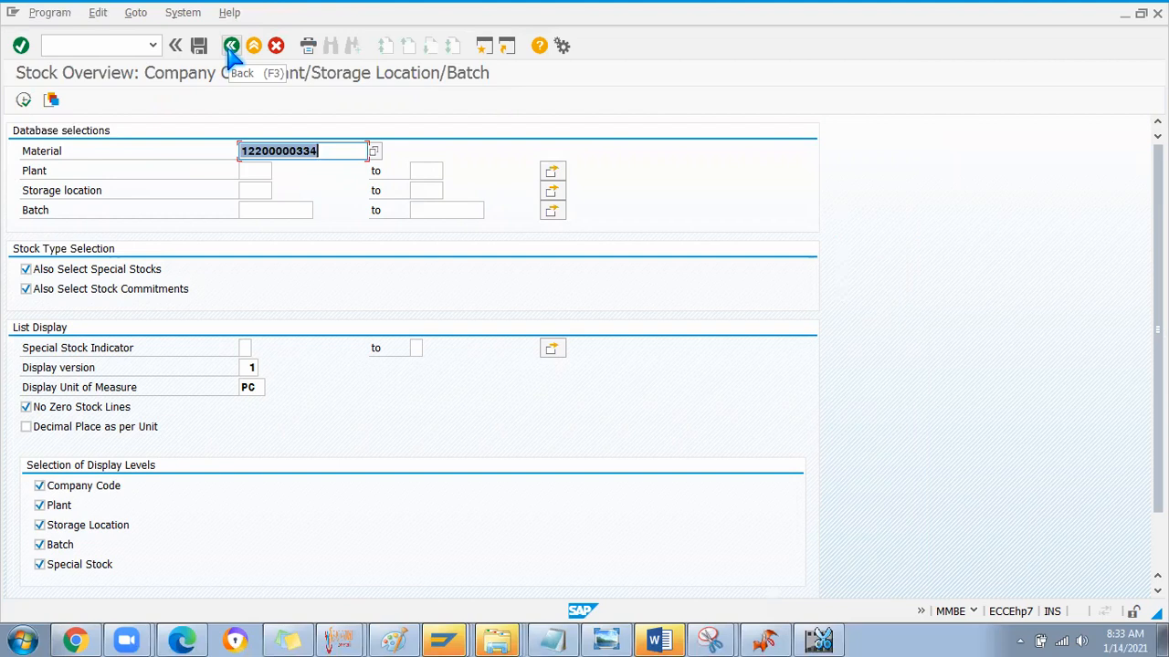
left_click(101, 52)
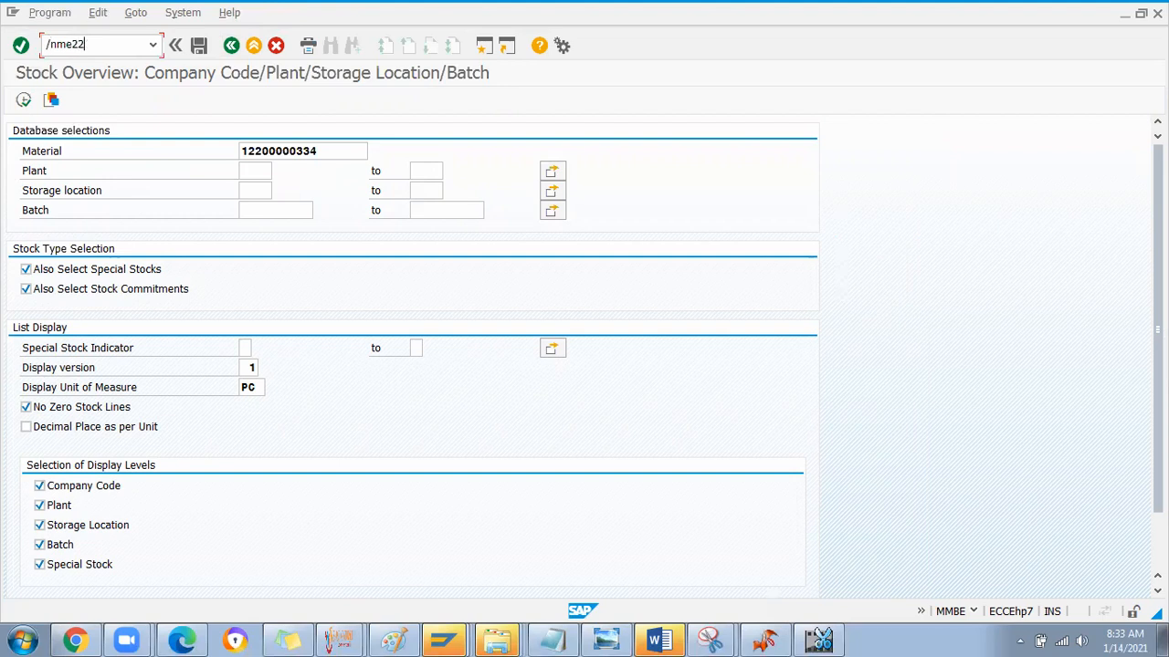
type("/nme23n")
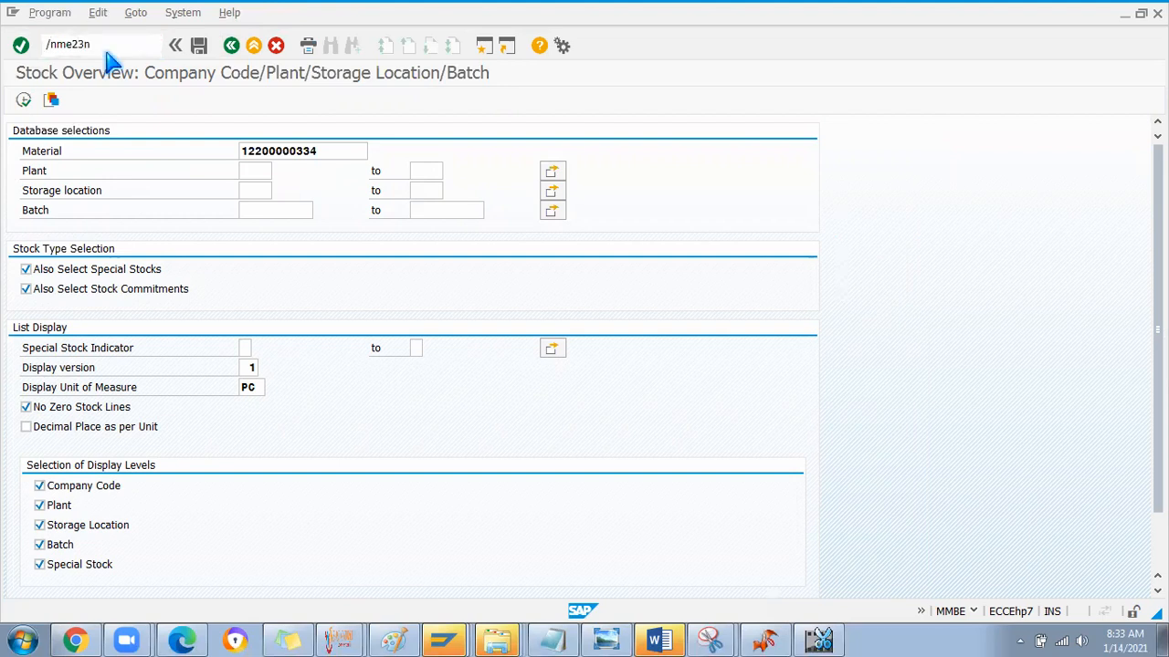
key("Return")
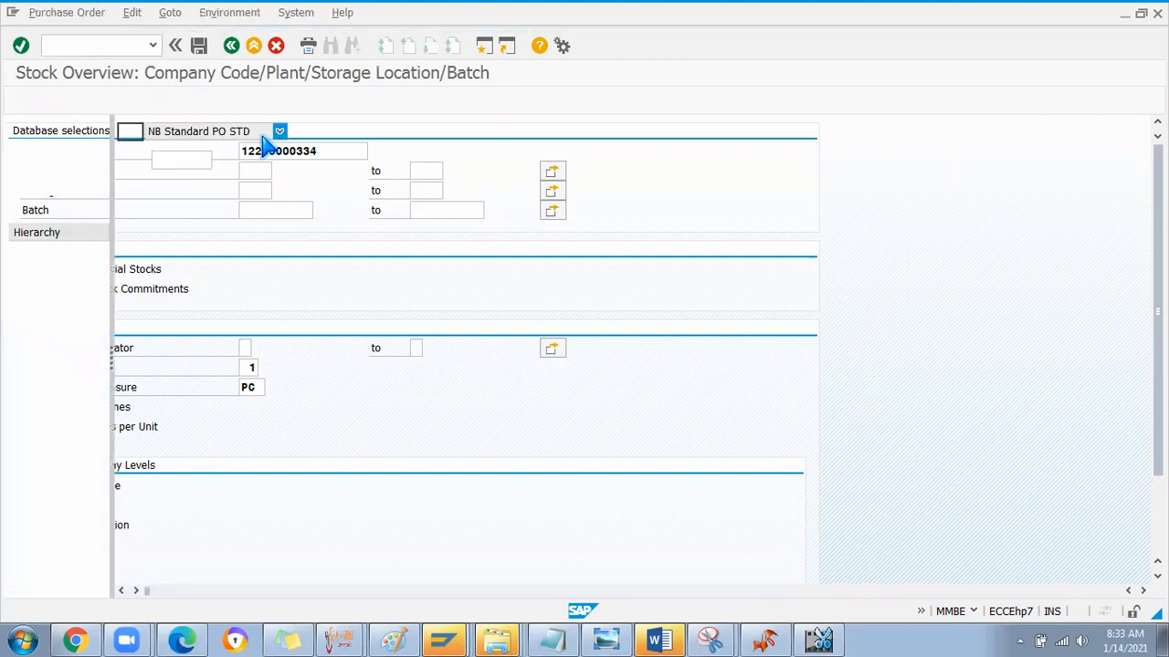
left_click(293, 131)
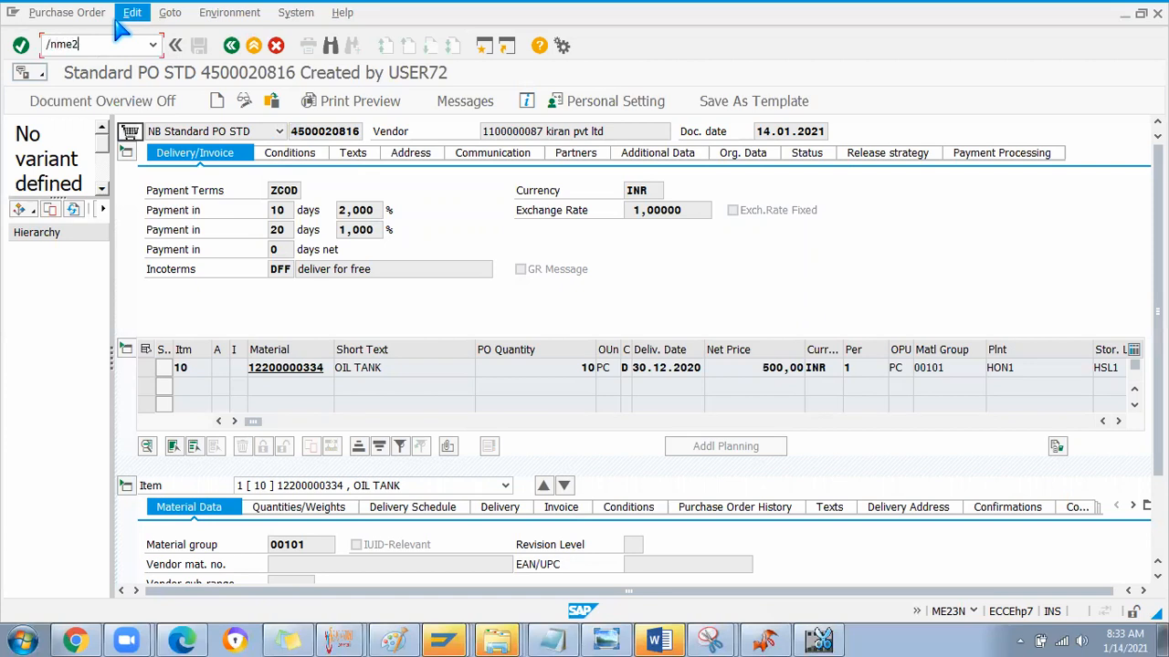
Step: Start a new standard purchase order in ME21N and fill its first item by referencing the copied purchase order as purchasing document
key("Return")
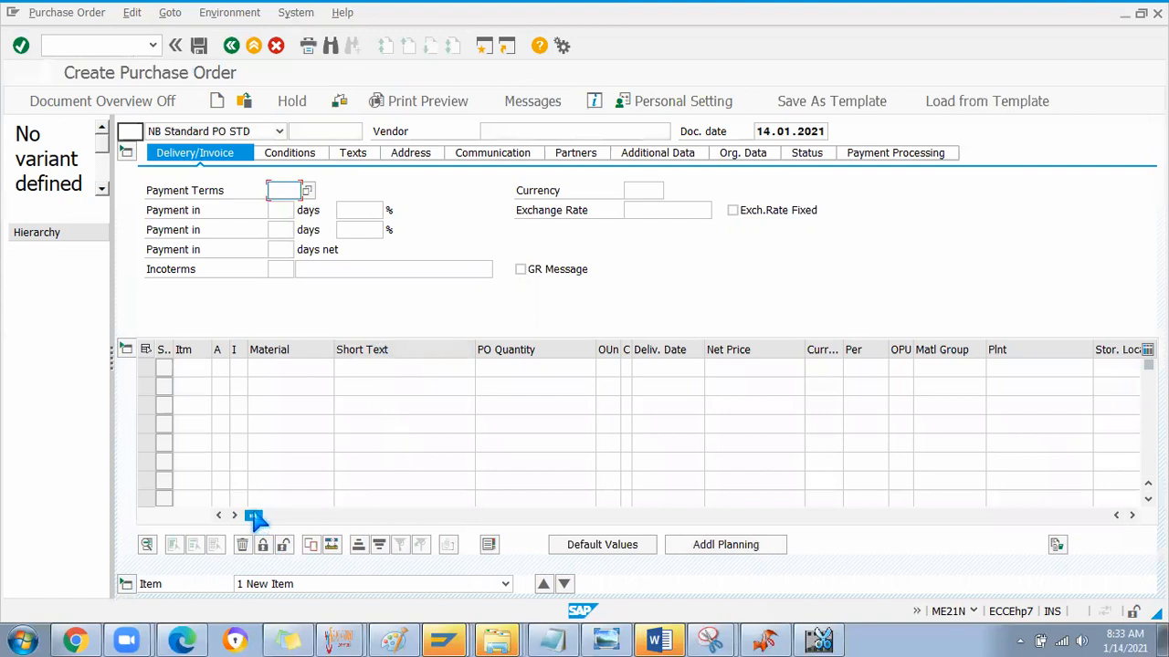
left_click_drag(279, 515, 824, 507)
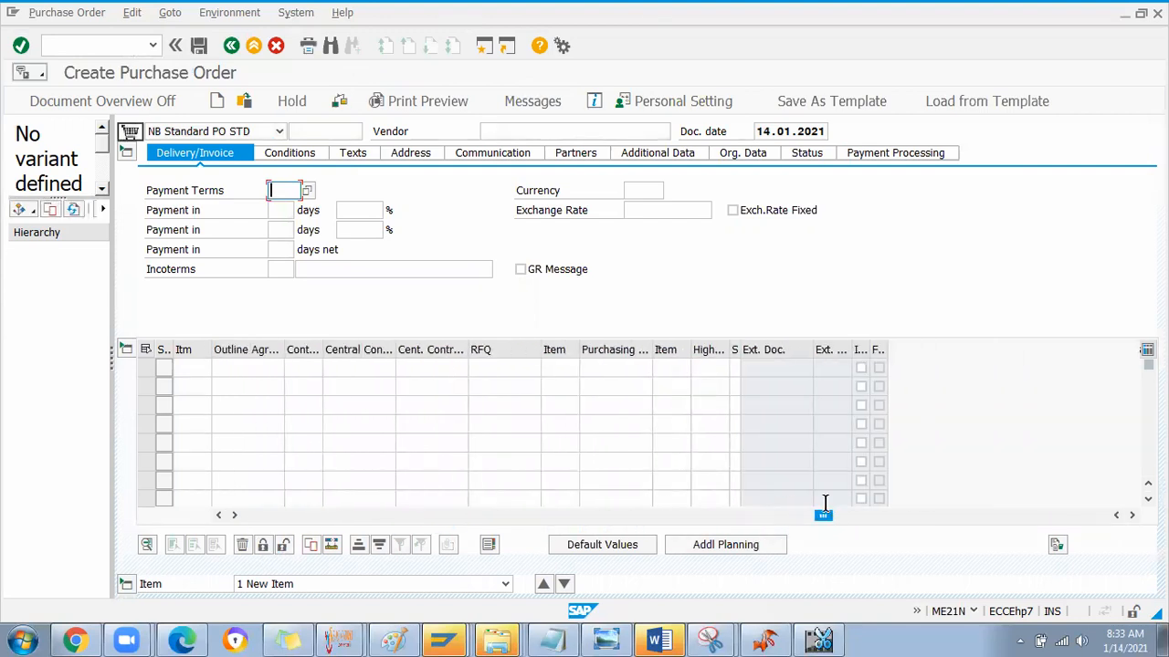
left_click(622, 369)
key("ctrl+v")
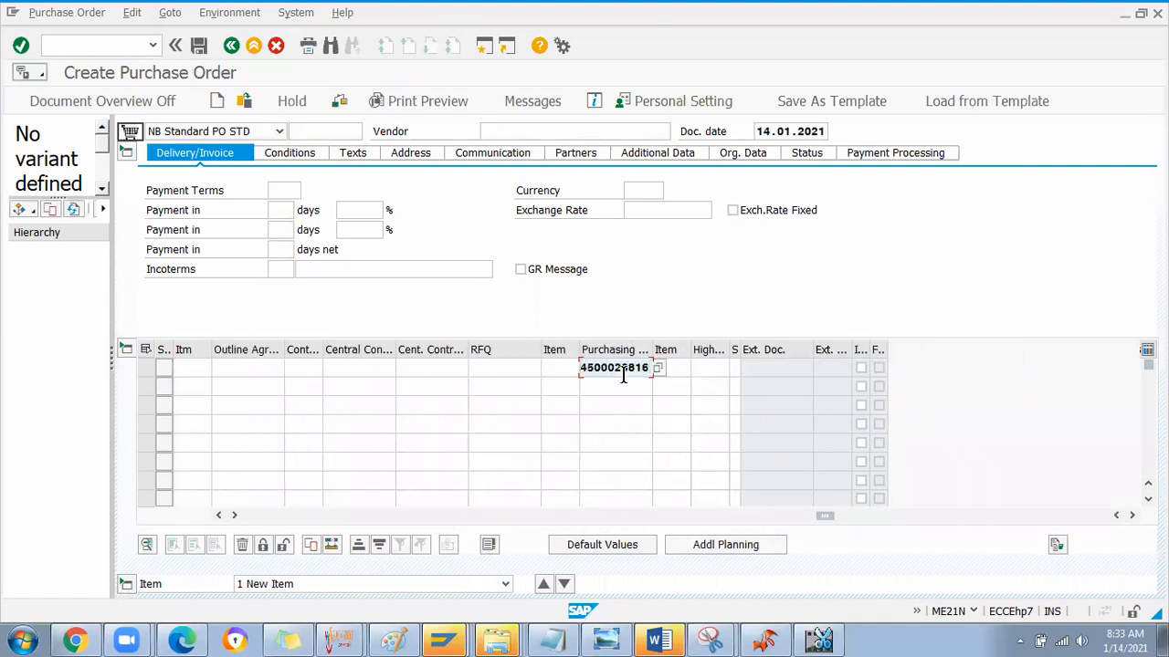
key("Return")
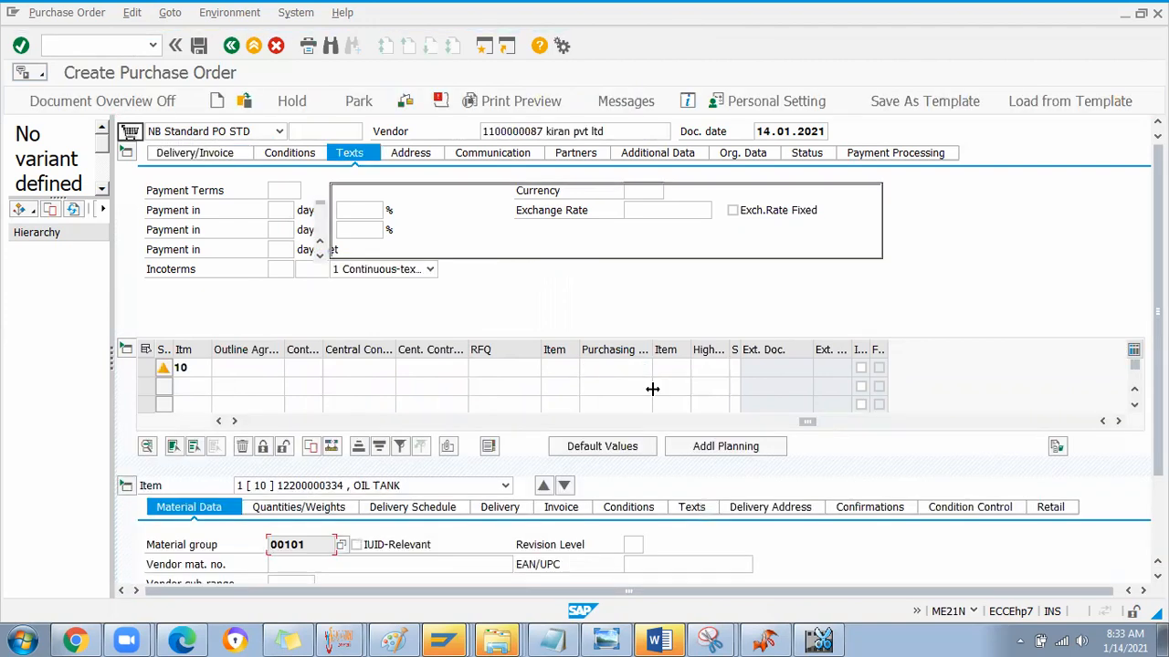
Step: Mark OIL TANK item 10 as a returns item, check the purchase order and save it despite the warnings
left_click_drag(805, 421, 616, 448)
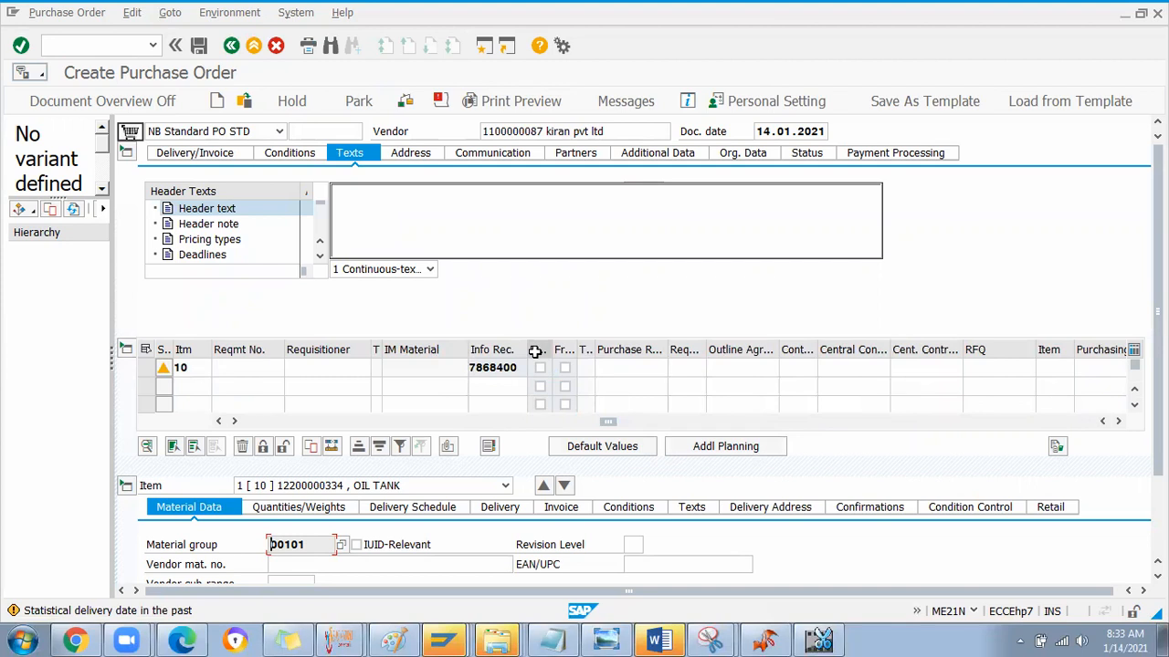
left_click_drag(551, 345, 652, 348)
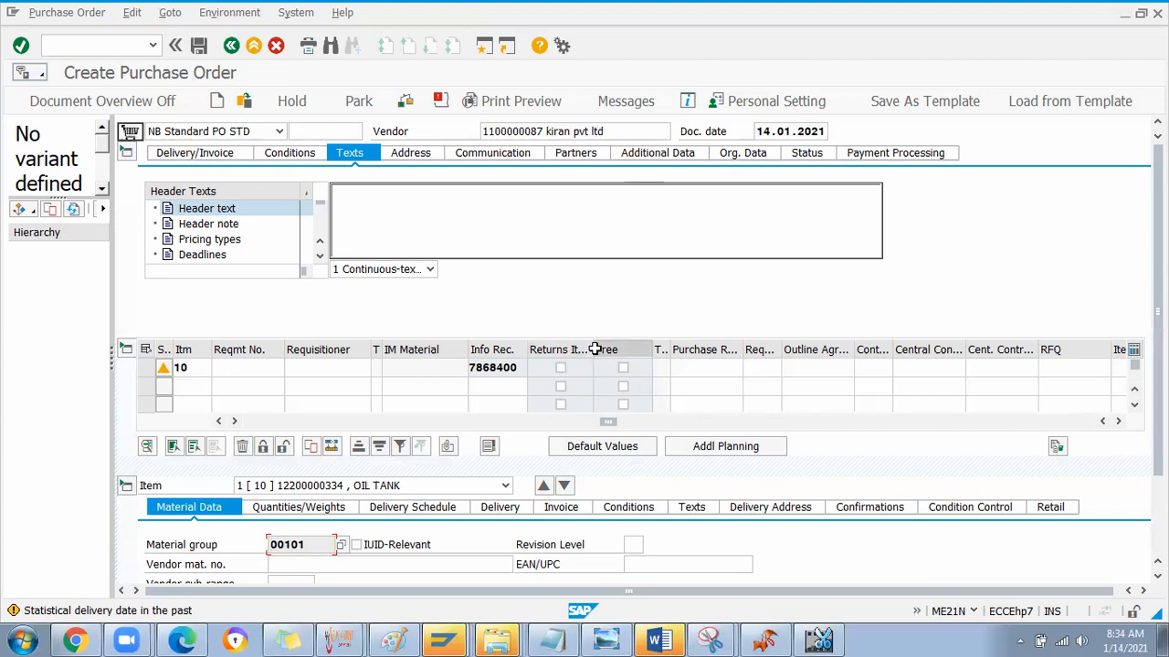
left_click(624, 368)
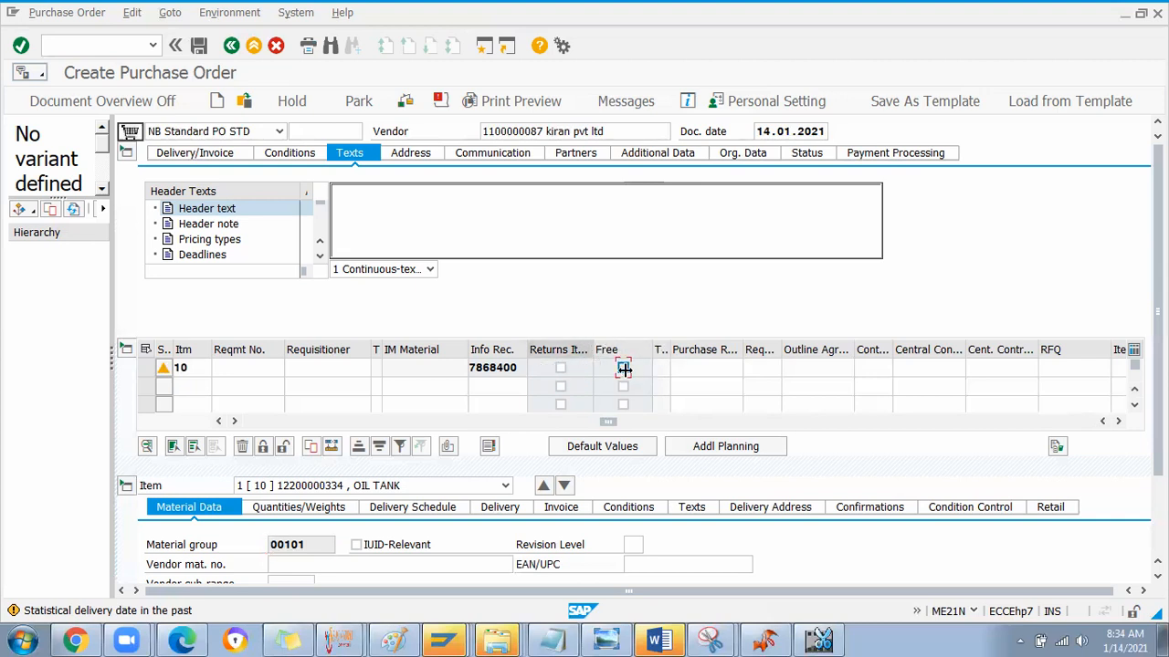
left_click(595, 368)
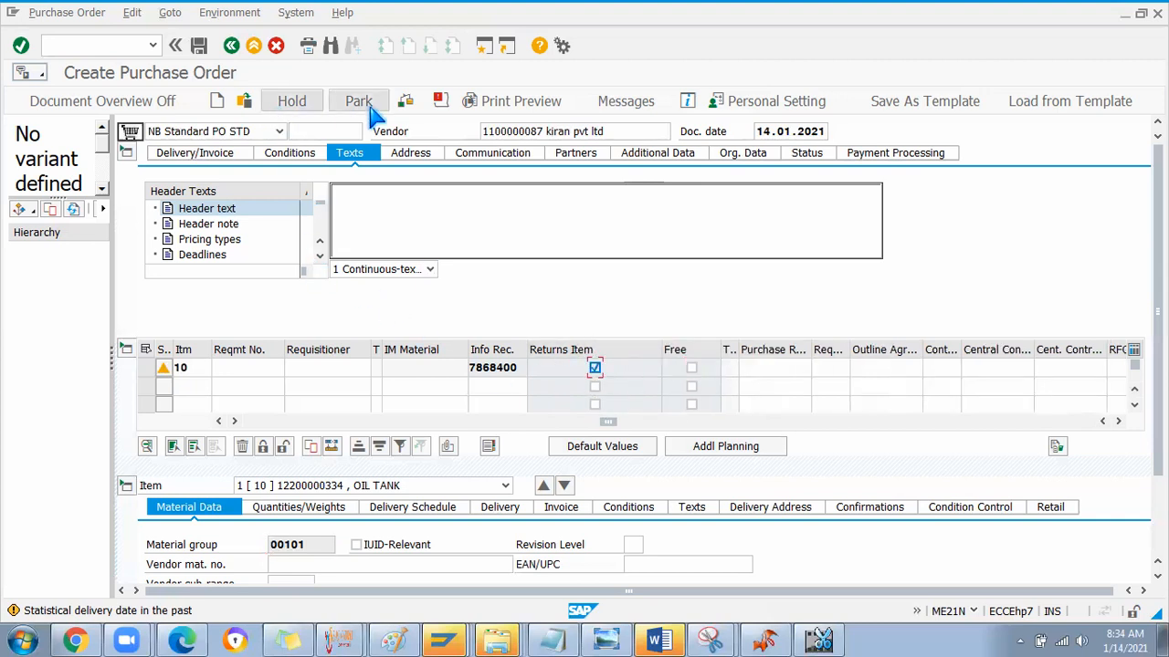
left_click(406, 101)
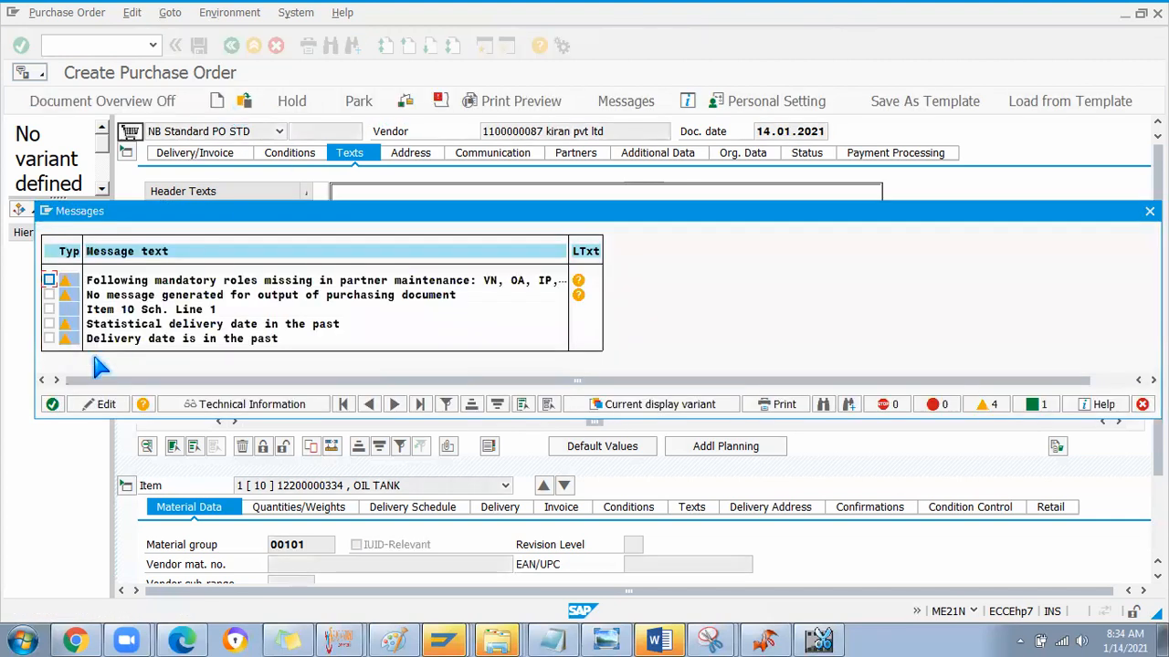
left_click(199, 46)
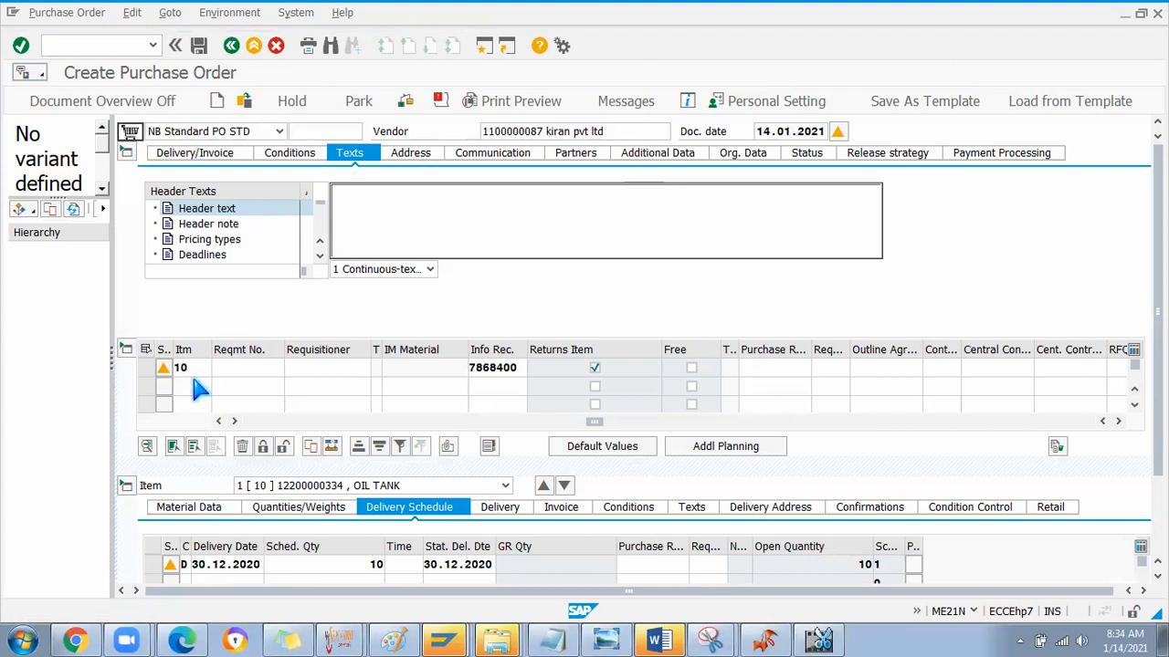
left_click(239, 336)
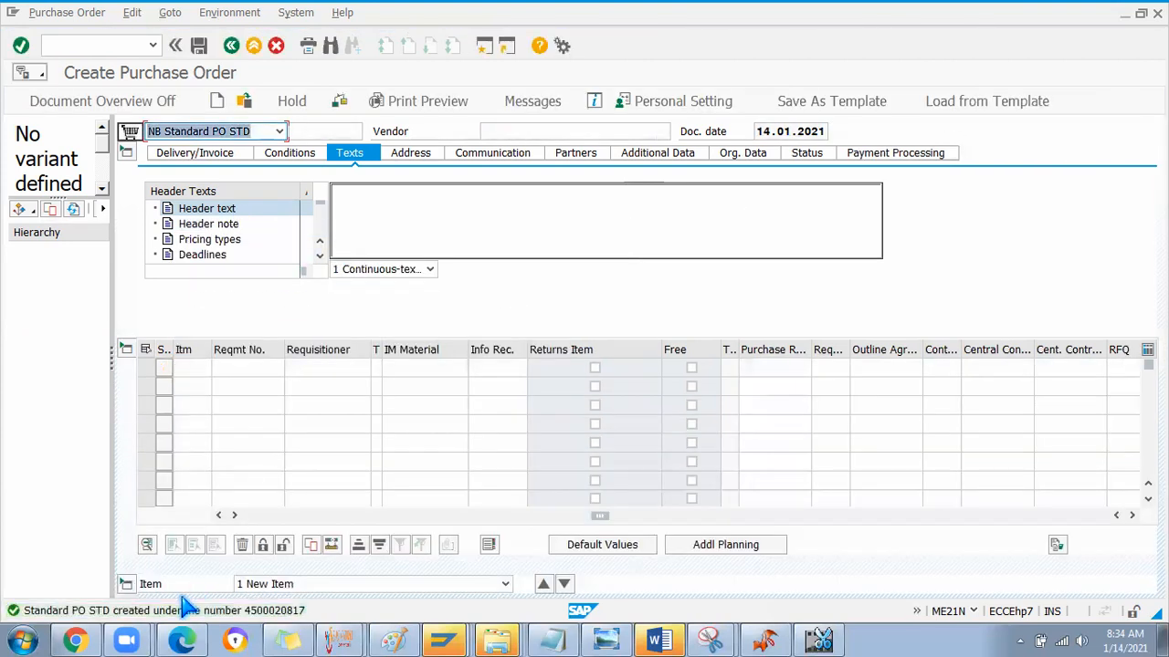
Step: Copy the newly created purchase order's number and open that order for release in ME29N
left_click(182, 604)
double_click(840, 284)
key("ctrl+c")
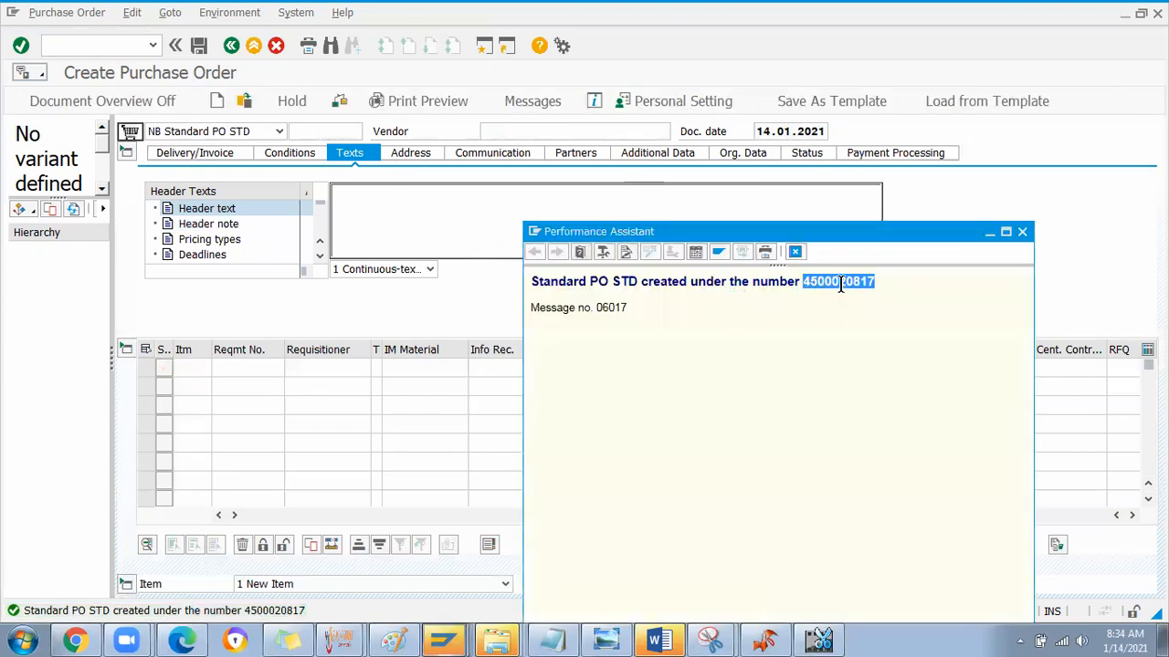
left_click(1000, 231)
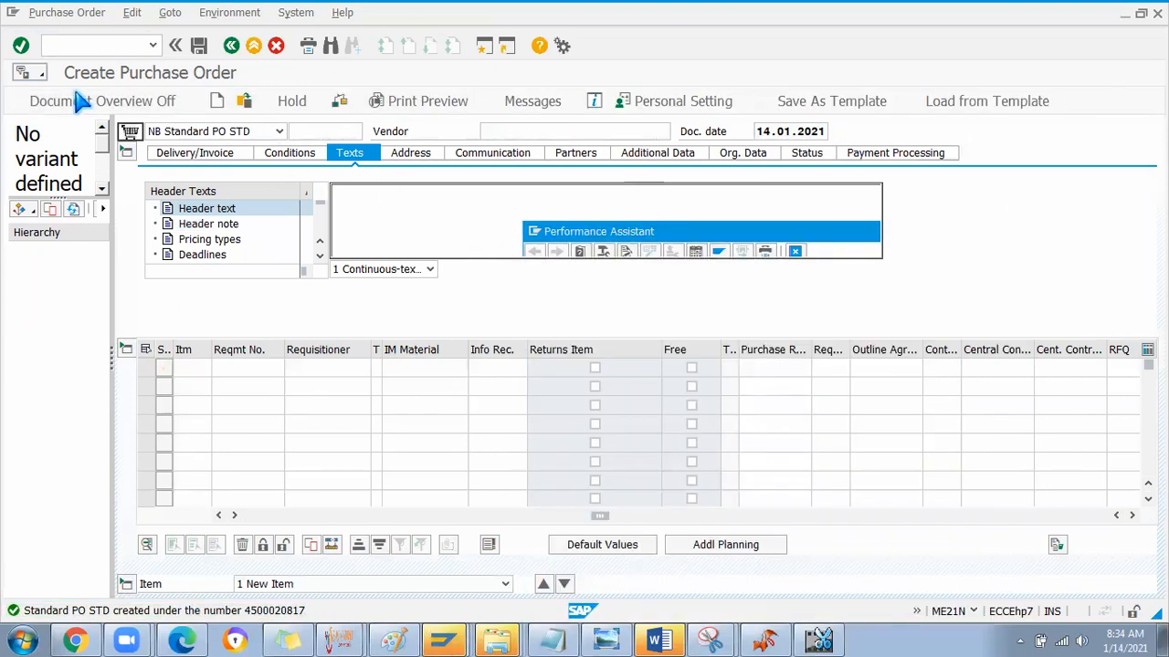
left_click(74, 47)
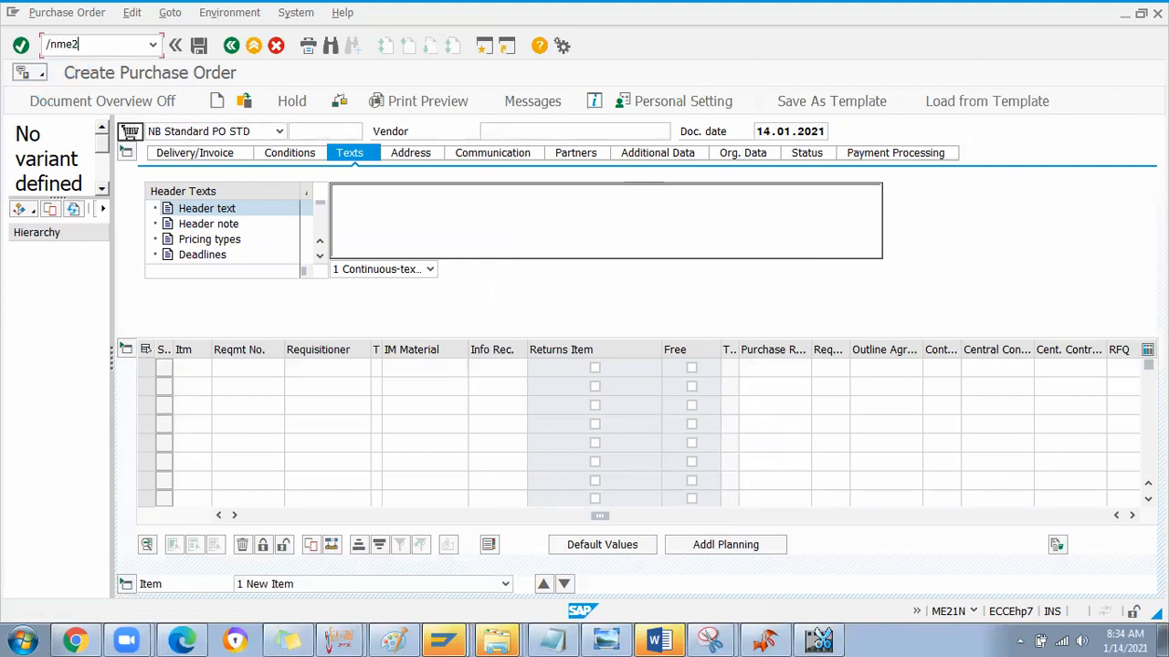
key("Return")
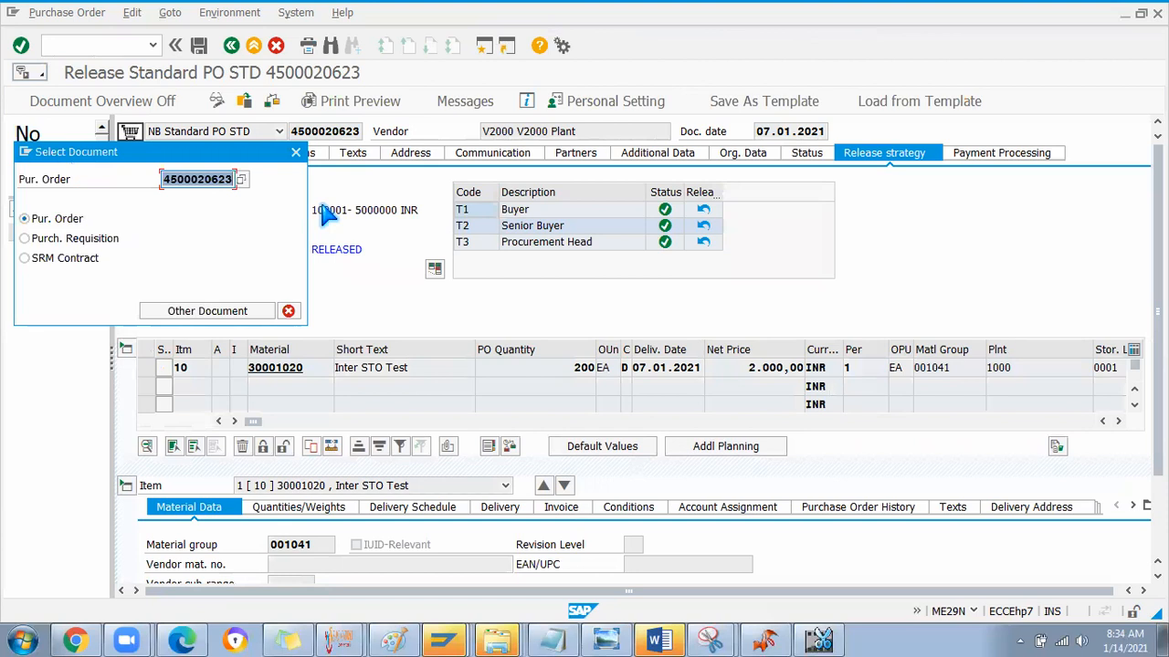
key("ctrl+v")
key("Return")
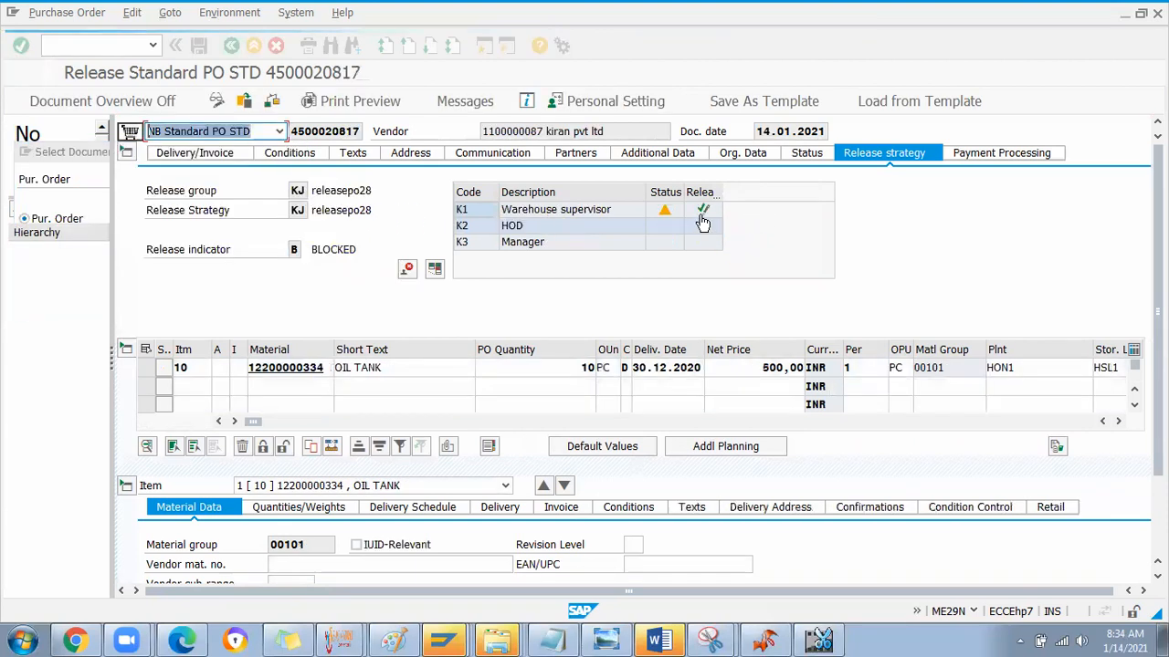
Step: Release the returns purchase order with codes K1 Warehouse supervisor, K2 HOD and K3 Manager, and save it
left_click(703, 209)
left_click(703, 225)
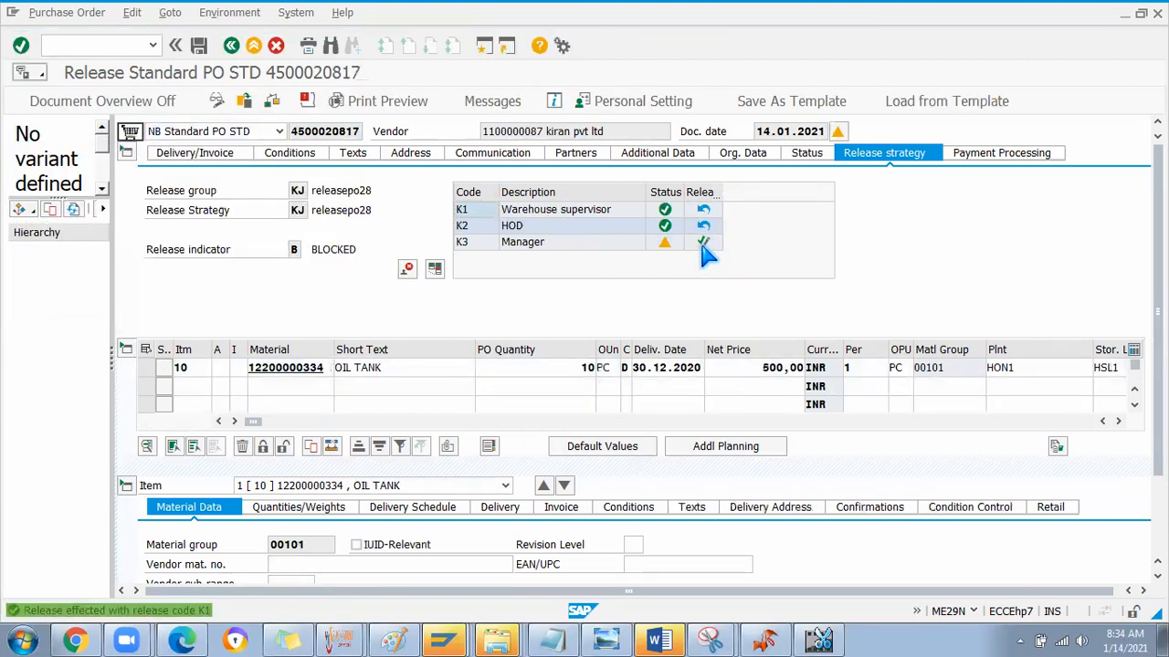
left_click(703, 242)
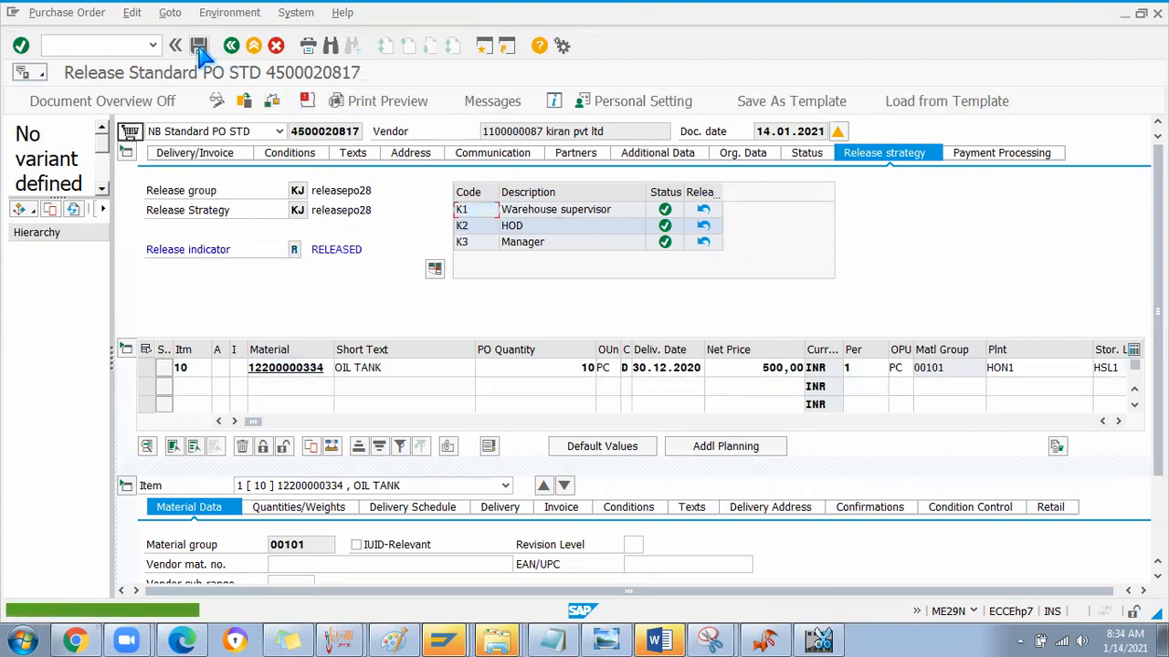
left_click(198, 45)
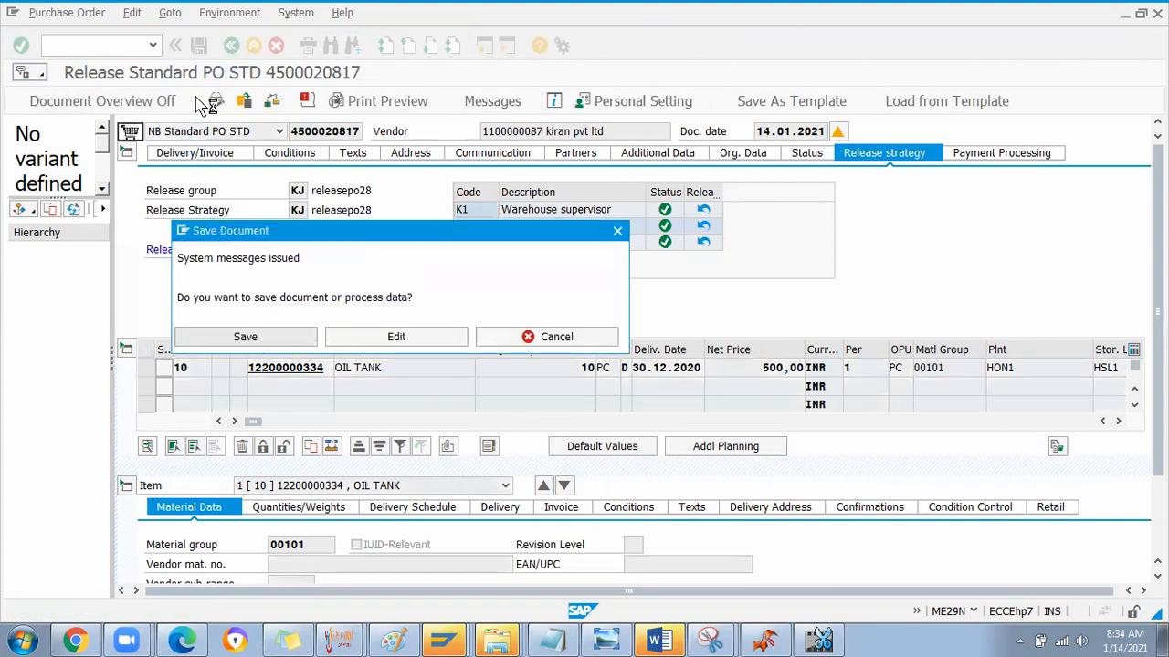
key("Return")
Step: Open MIGO, set it to A01 Goods Receipt for R01 Purchase Order and load the released returns purchase order
left_click(92, 44)
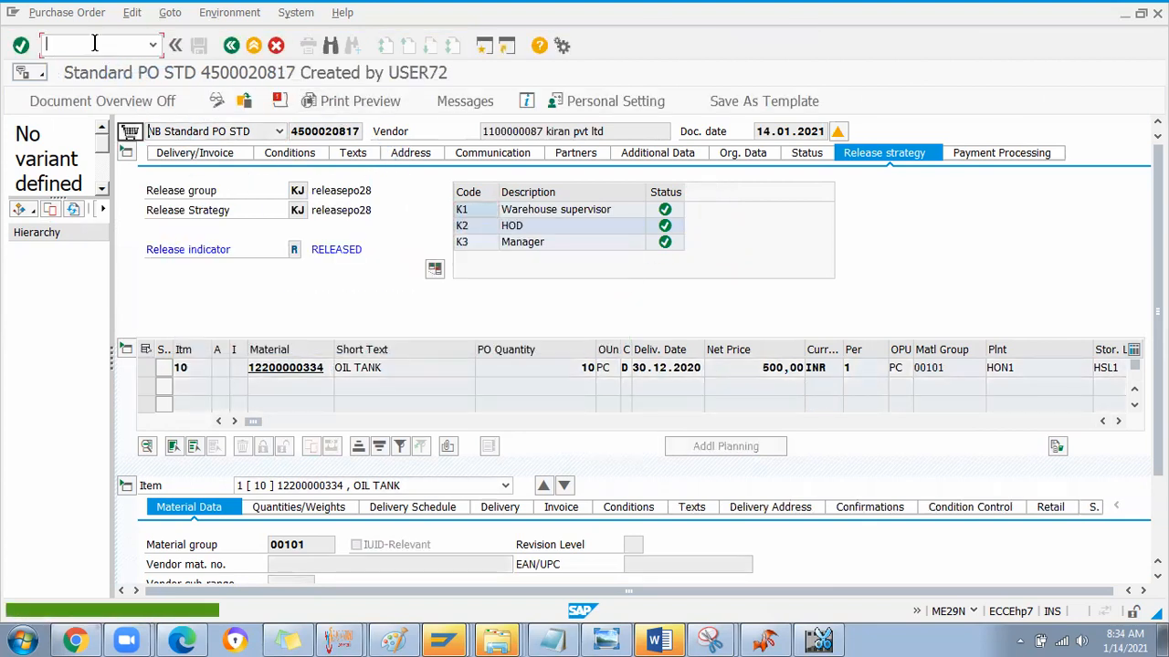
type("/nm")
type("e29n")
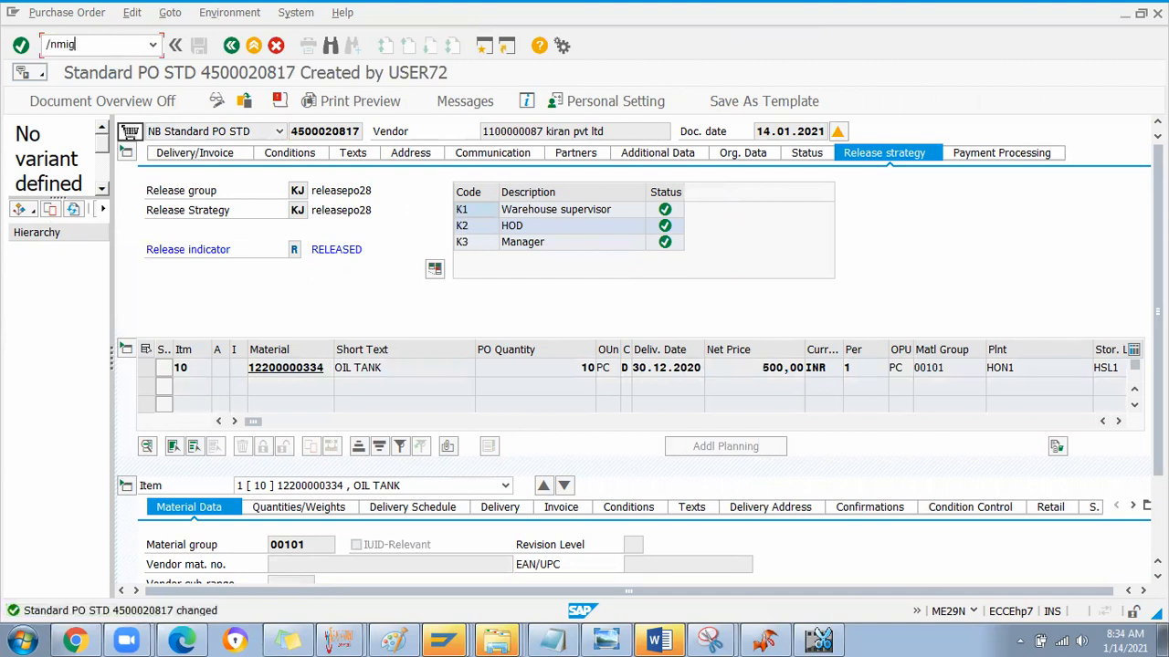
key("Return")
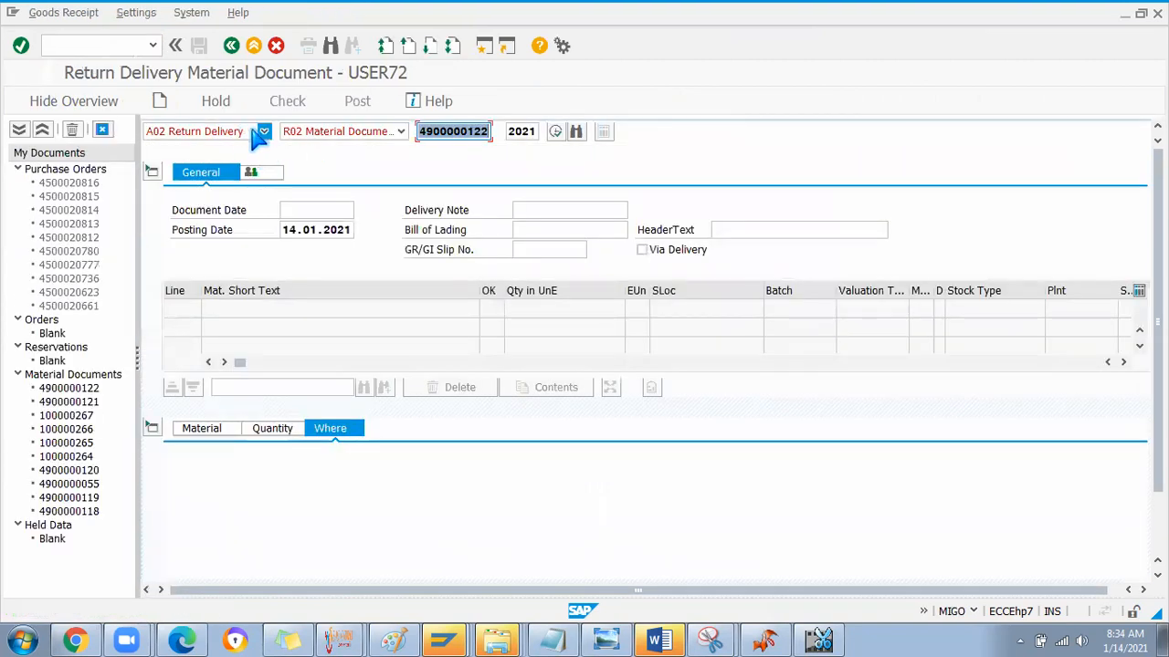
left_click(263, 132)
left_click(212, 150)
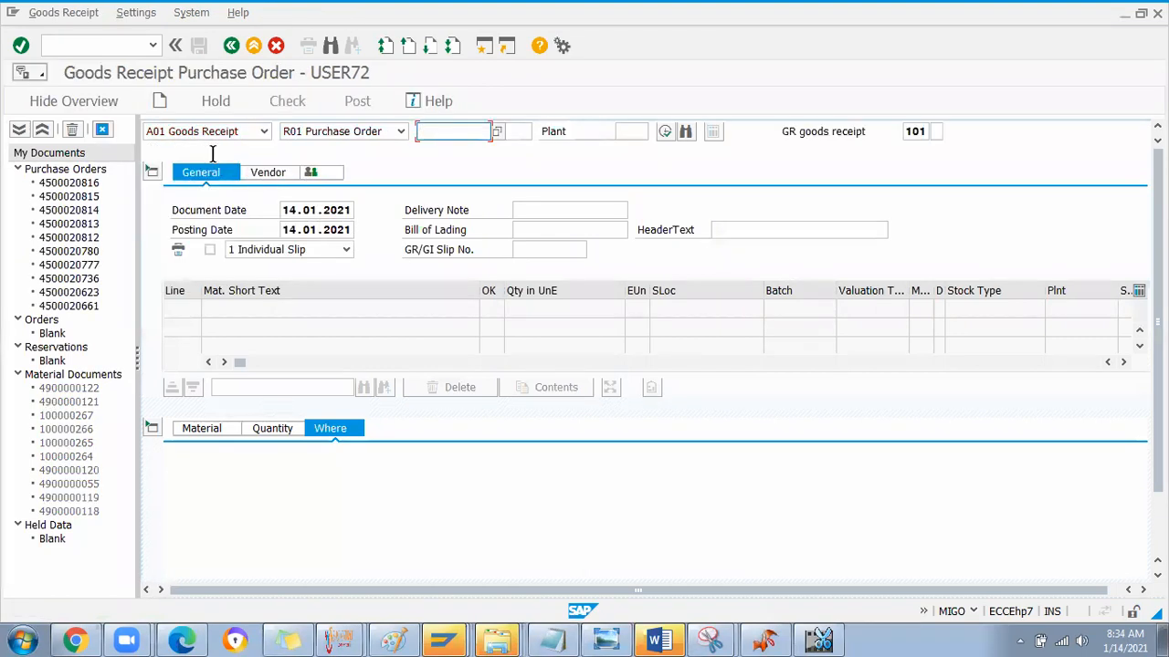
left_click(430, 131)
key("ctrl+v")
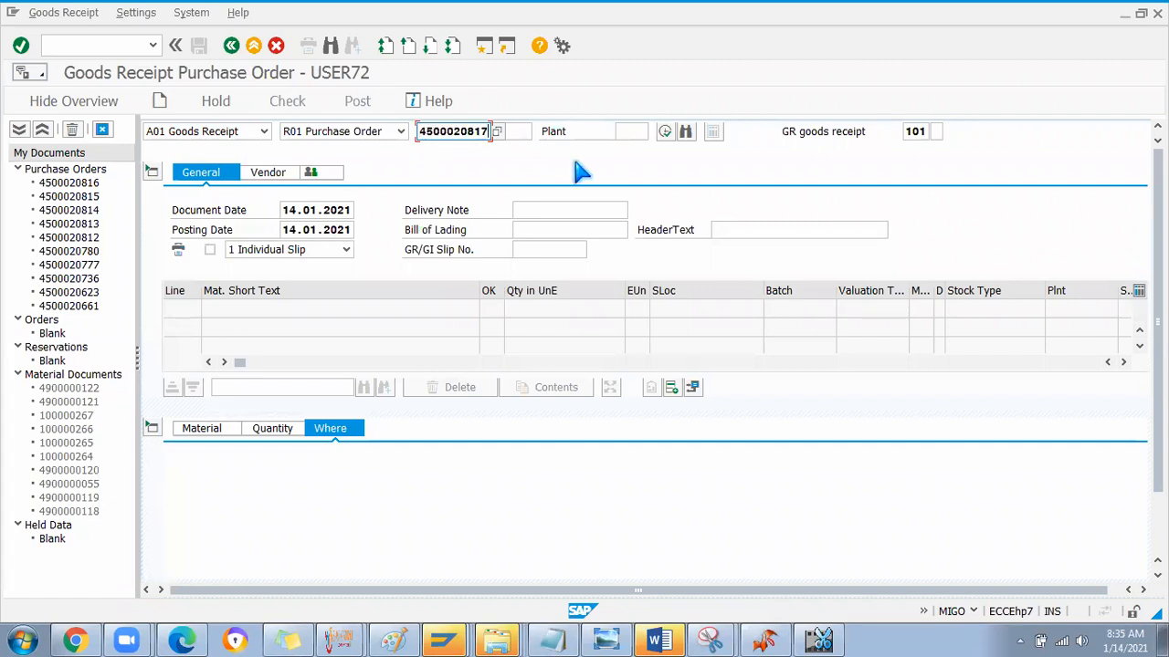
key("Return")
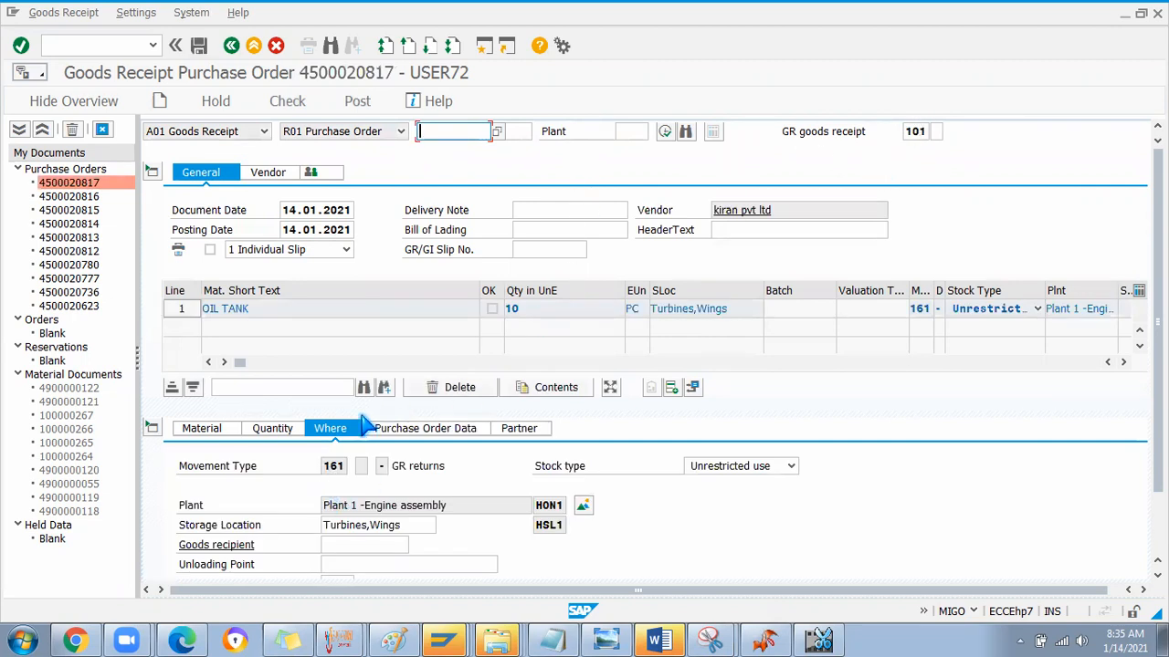
Step: Examine the OIL TANK item's movement type, its description and the storage details in the goods receipt
double_click(345, 464)
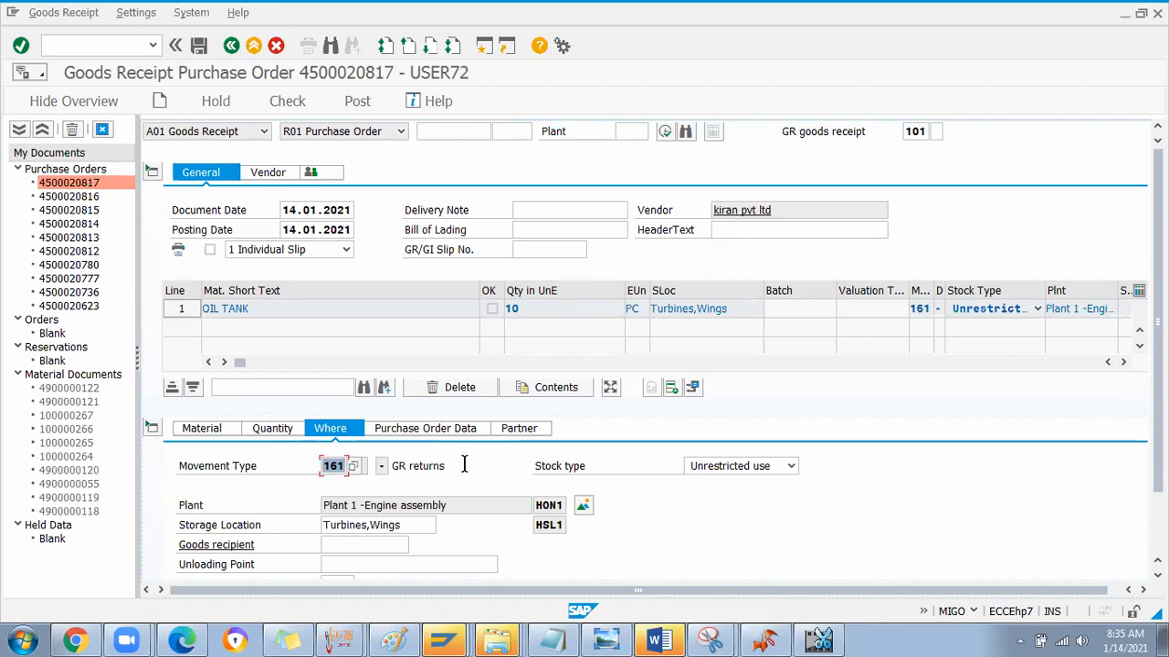
key("Tab")
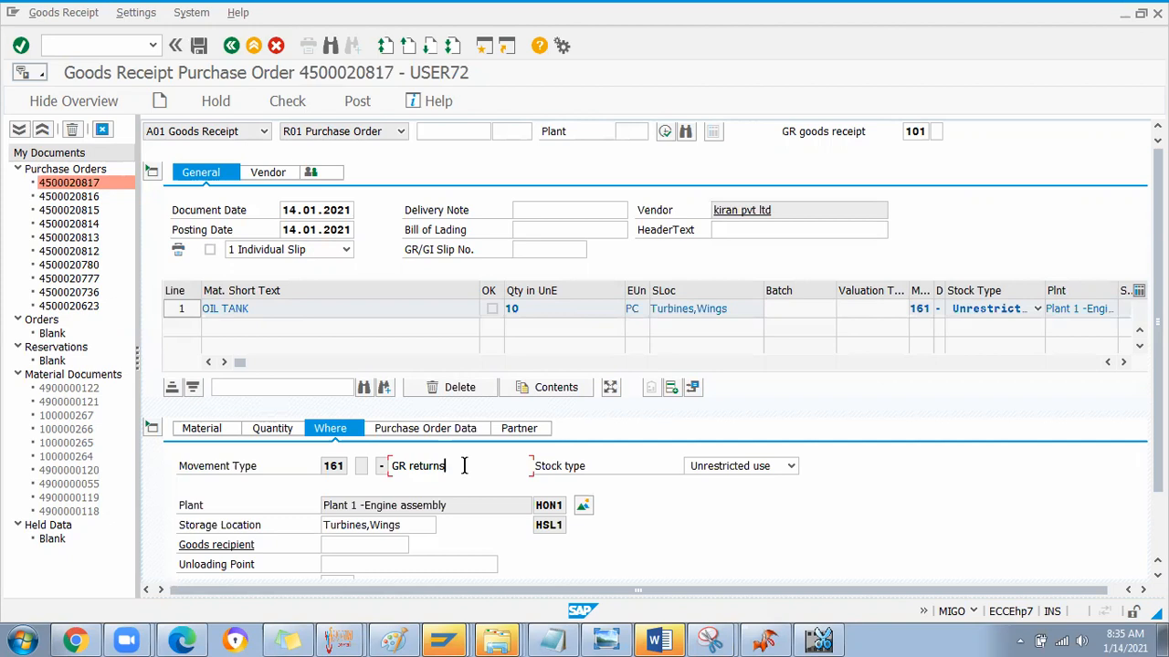
scroll(319, 516, "down", 2)
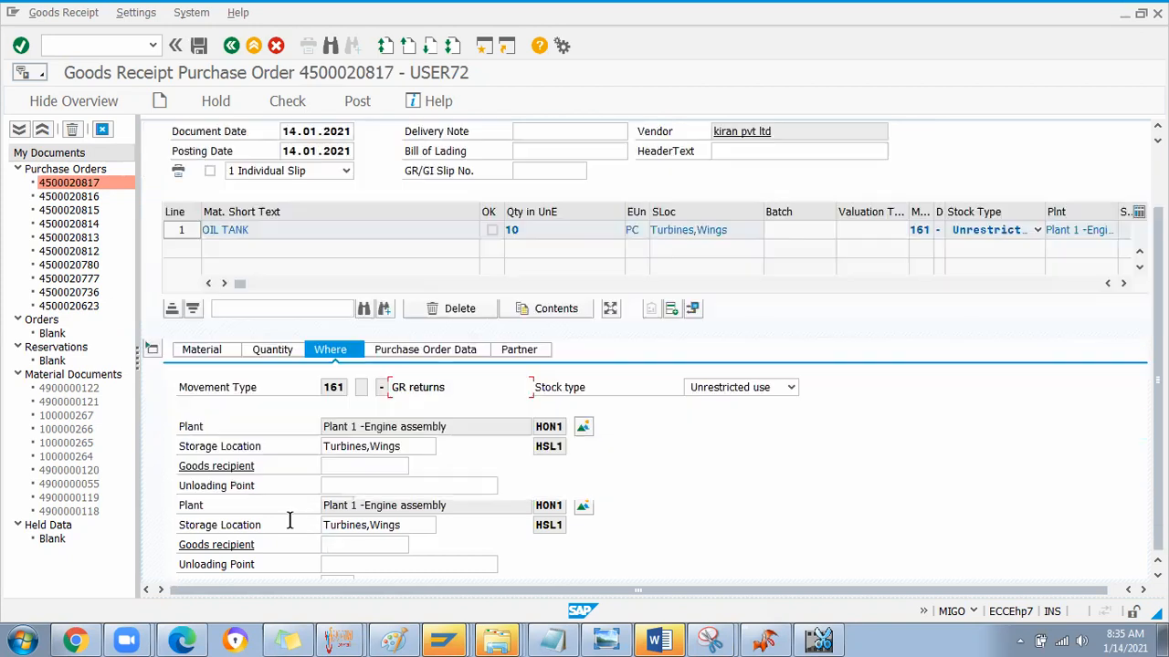
scroll(269, 334, "up", 2)
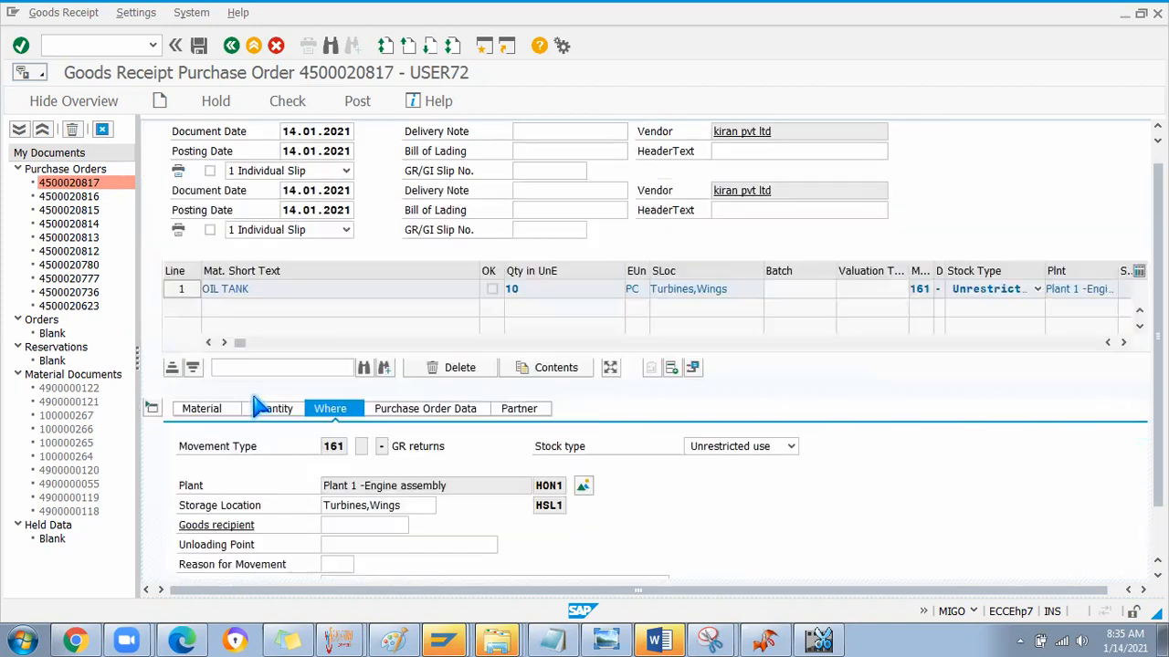
Step: Check and post the OIL TANK goods receipt for the returns purchase order
left_click(288, 103)
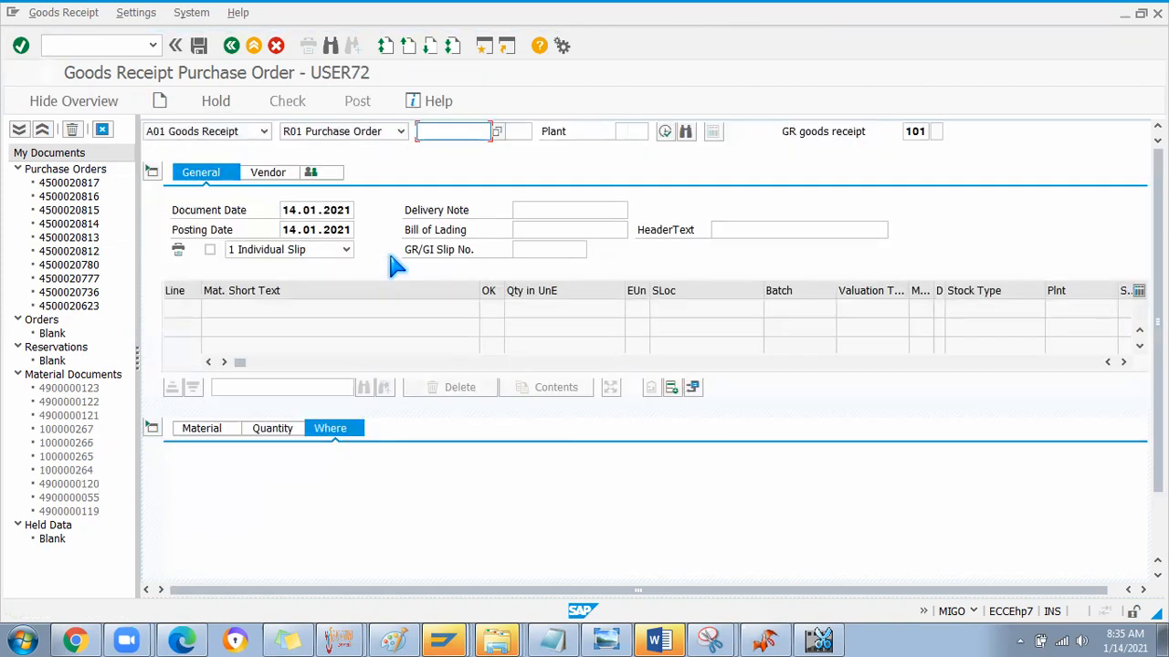
Step: Open the MMBE stock overview for OIL TANK and list the material movements for its unrestricted stock in storage location HSL1
key("alt+Tab")
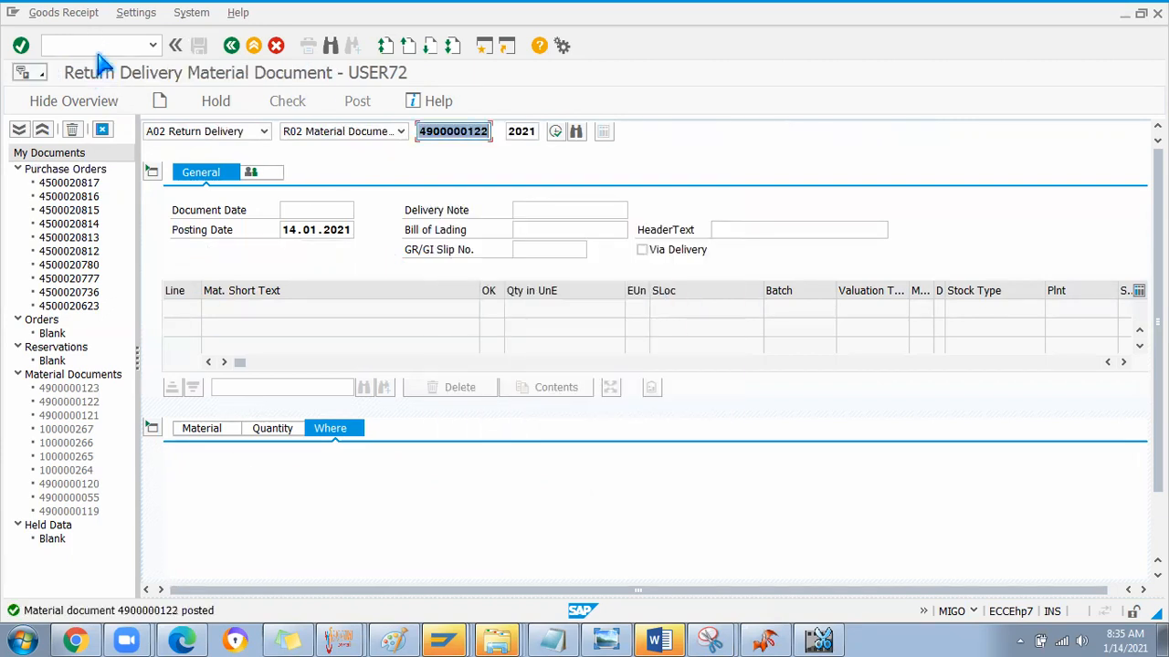
left_click(92, 45)
type("/nmmbe")
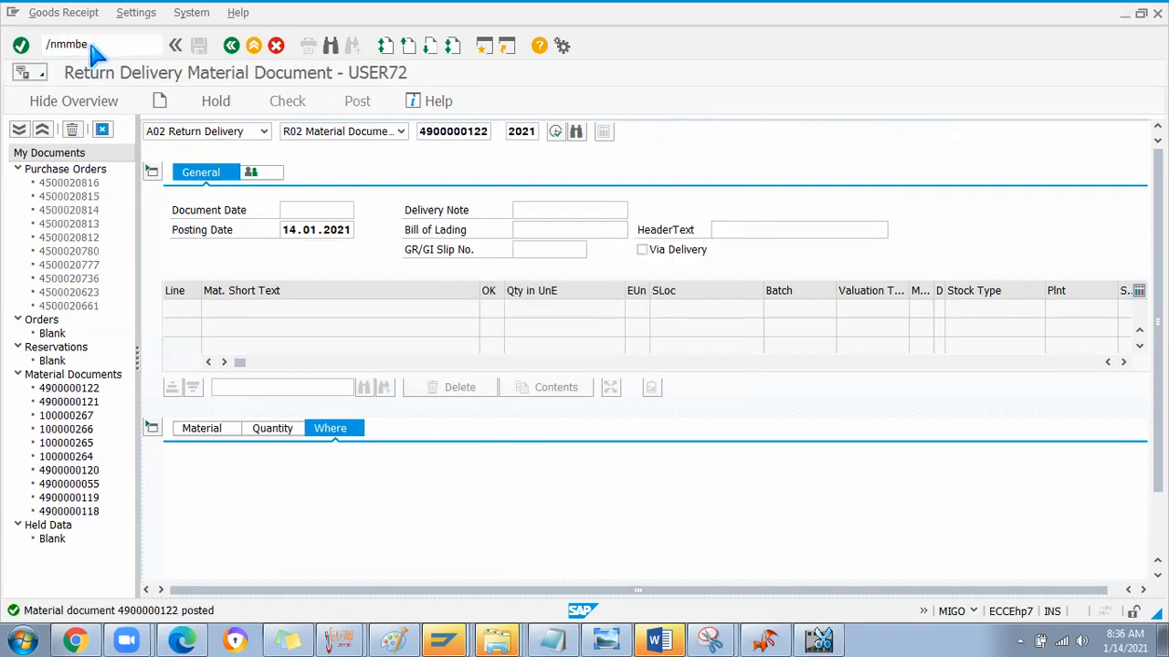
key("Return")
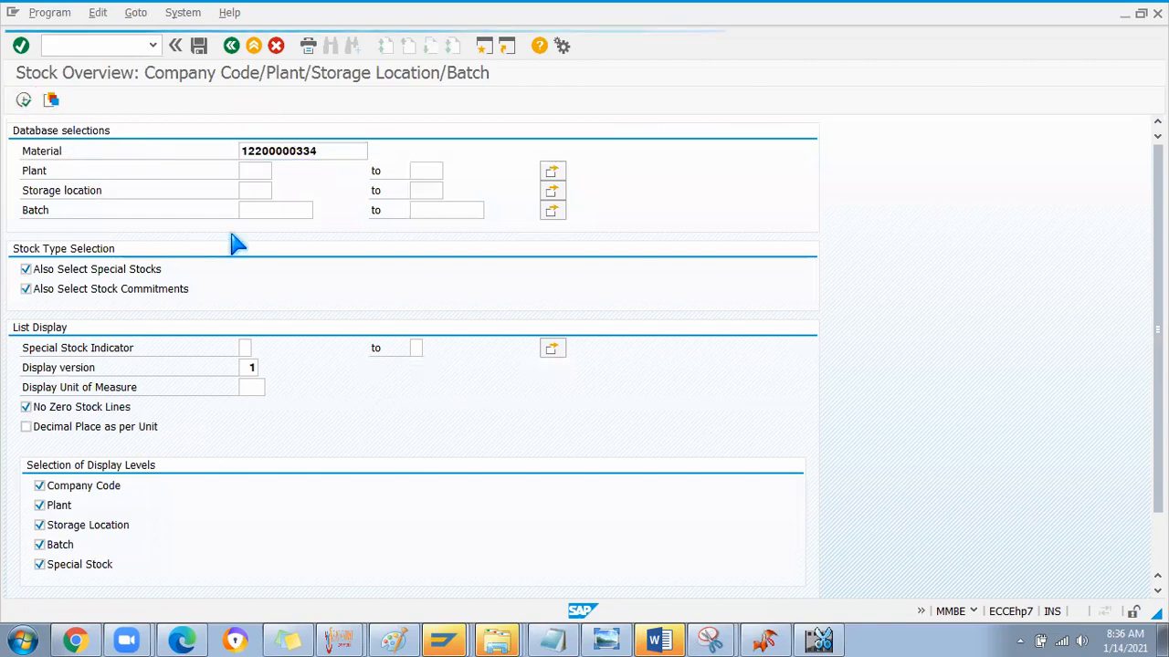
left_click(425, 377)
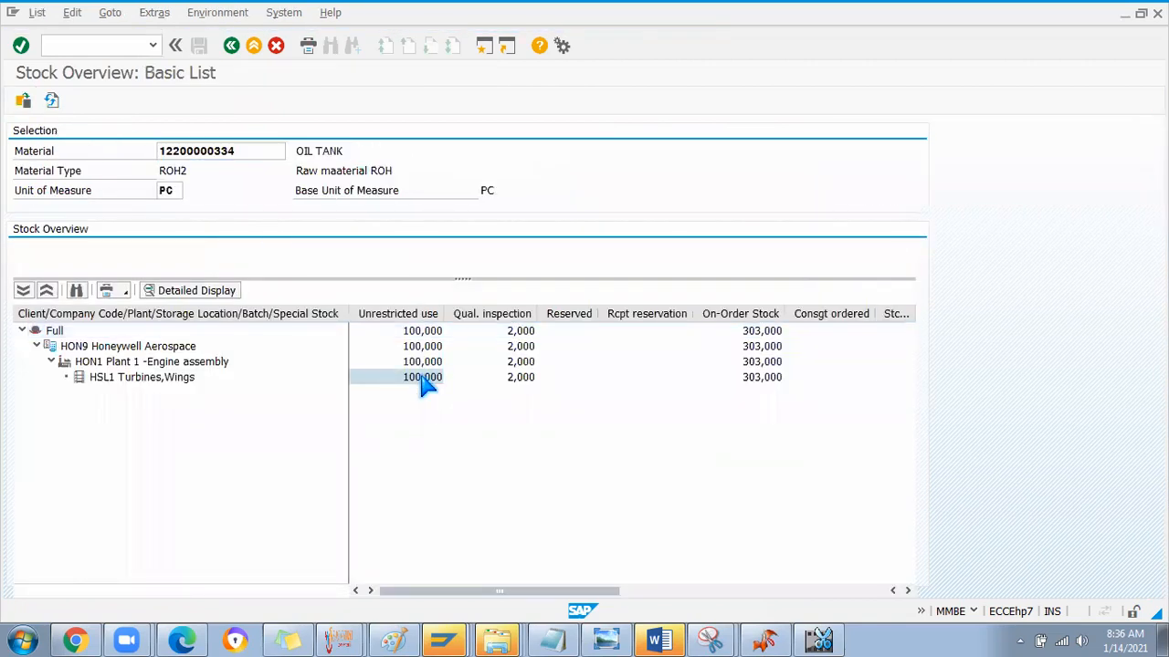
right_click(425, 377)
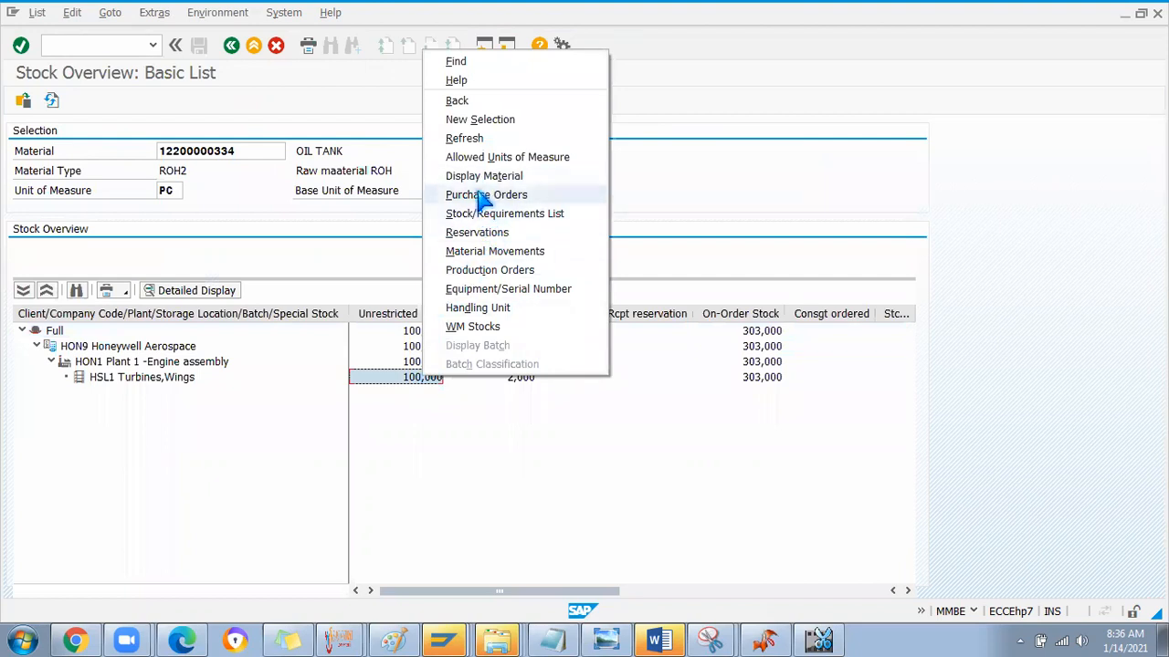
left_click(481, 251)
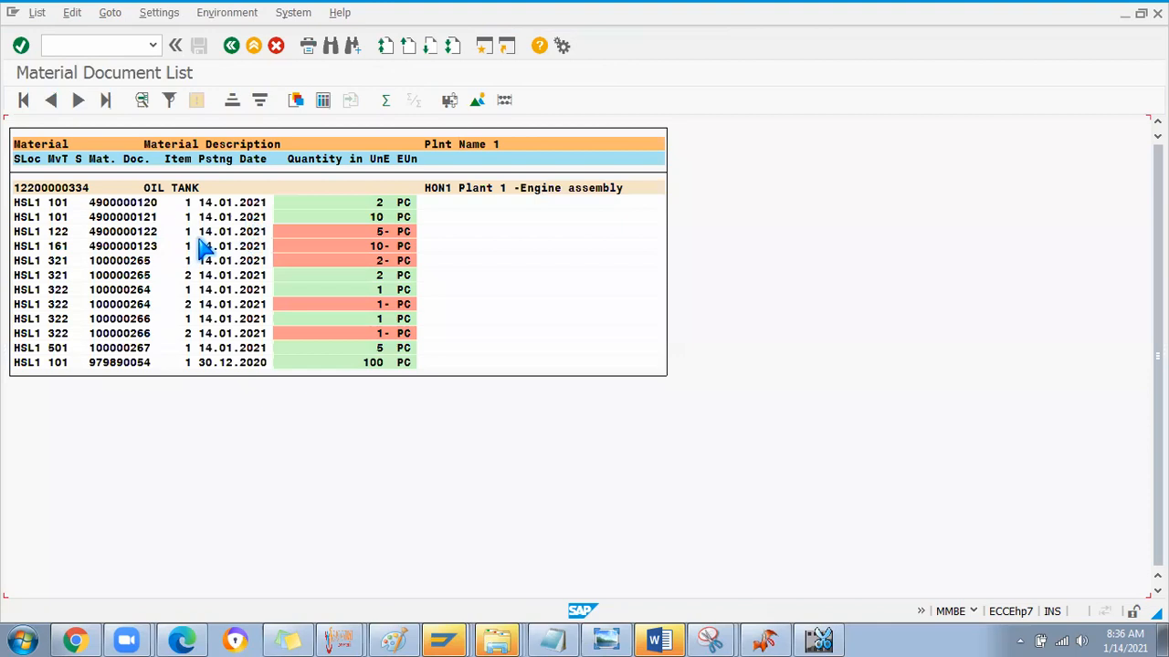
Step: Examine the movement type 161 entry and its quantity in the material document list, and open its material document
left_click(59, 246)
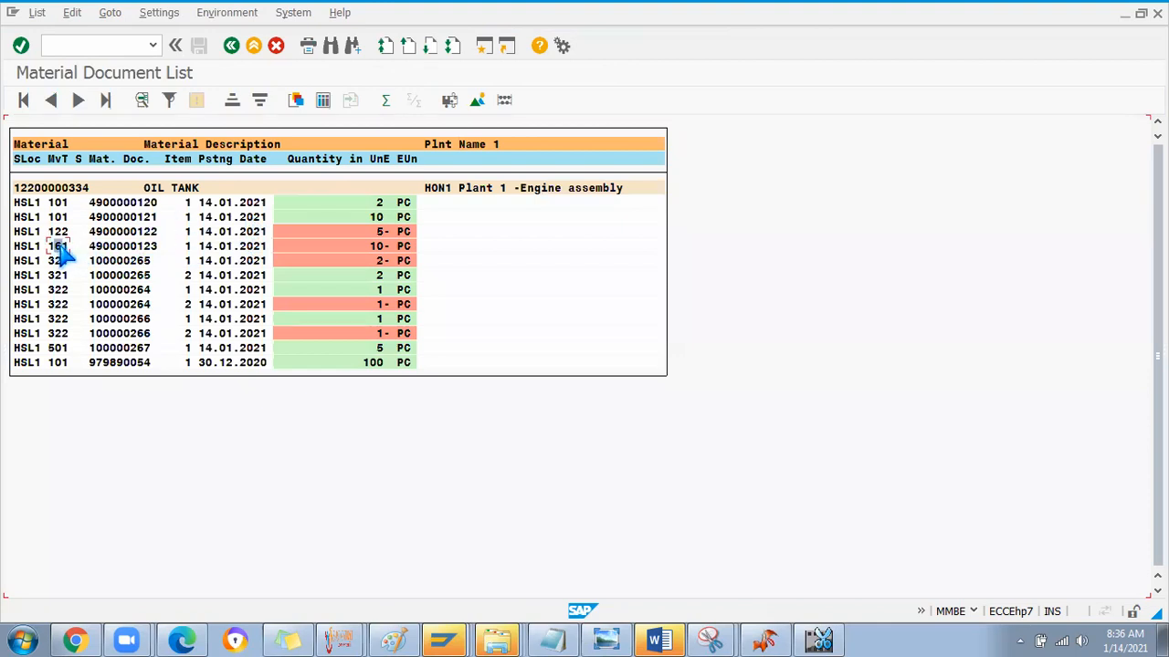
left_click(358, 248)
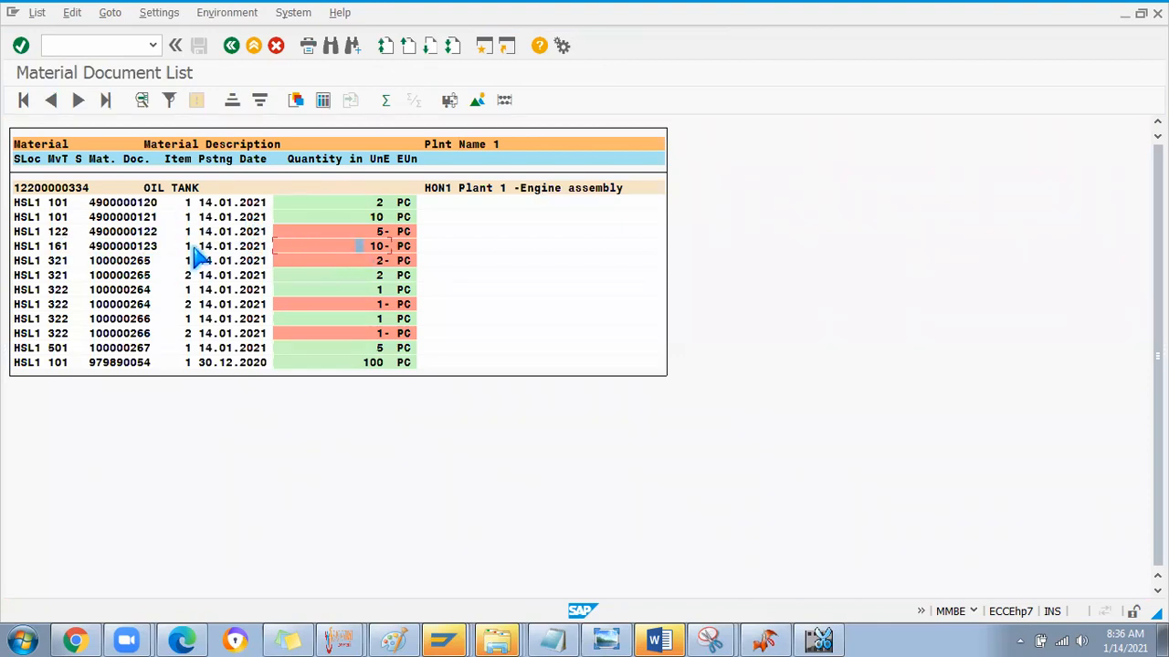
left_click(50, 247)
double_click(107, 242)
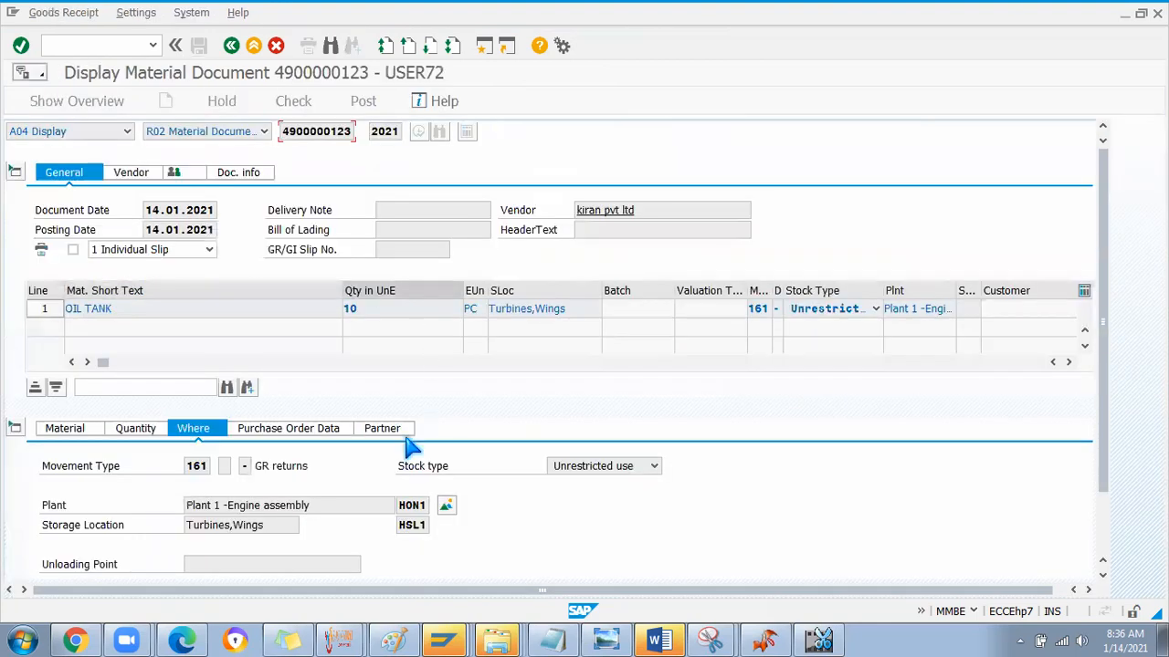
Step: Open the purchase order behind the material document and check the OIL TANK line's Returns Item indicator, fitting the column to its heading
left_click(295, 430)
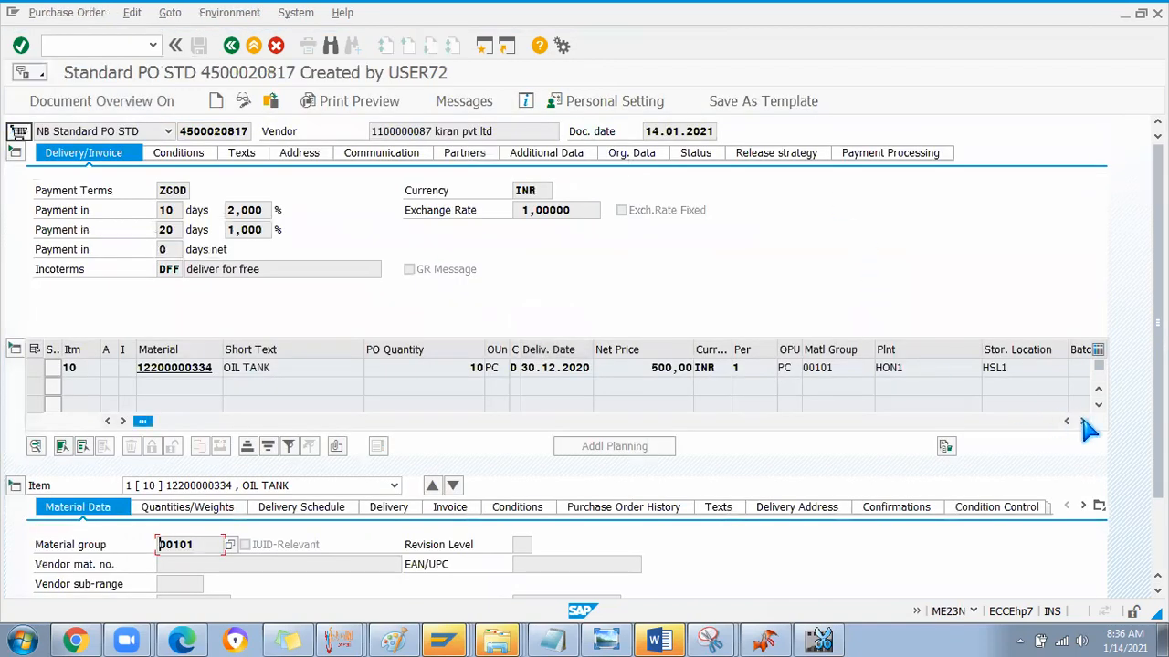
left_click(1078, 423)
left_click(1078, 423)
left_click(1078, 423)
left_click(1078, 423)
left_click(1084, 423)
left_click(825, 369)
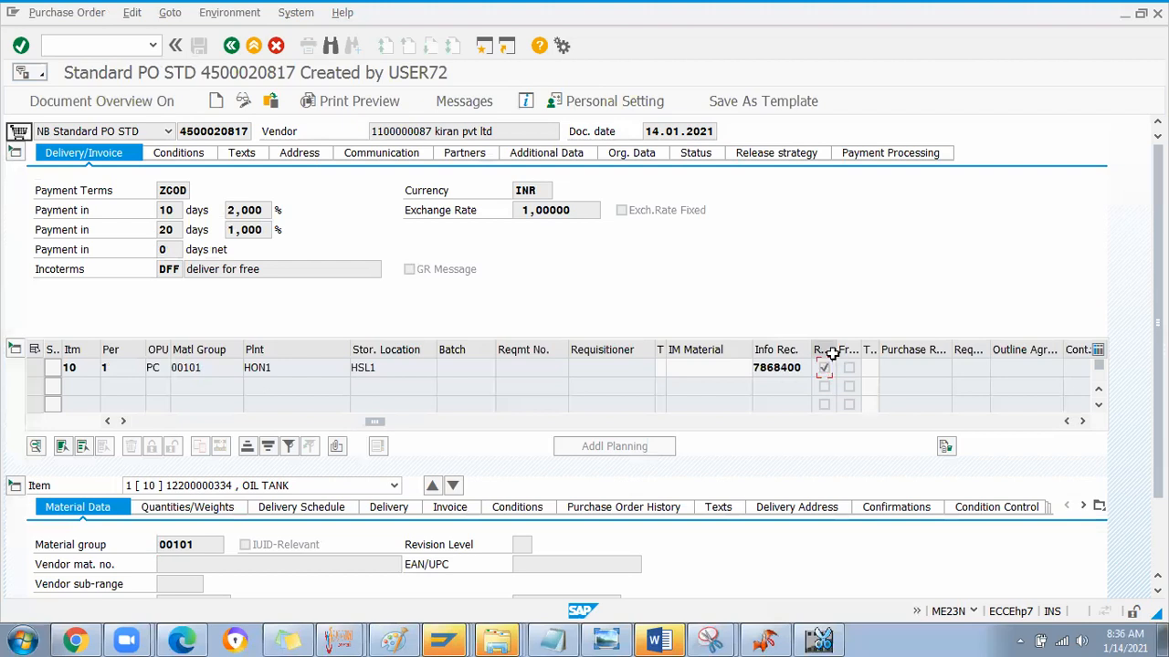
double_click(836, 345)
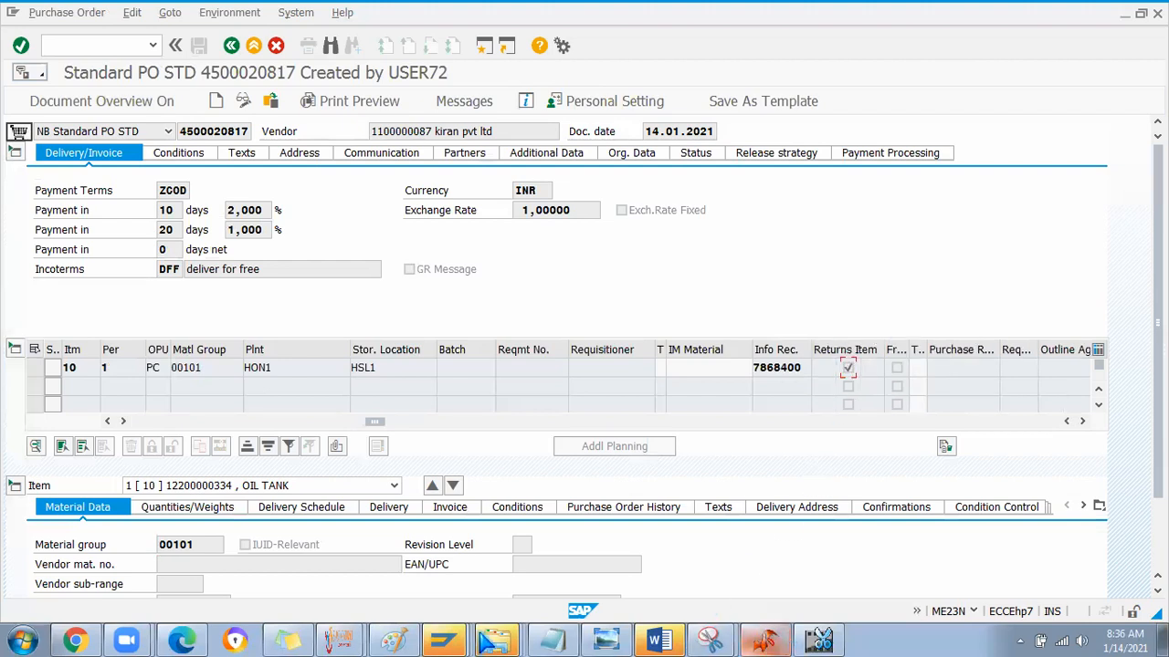
Step: Switch to the Paint notes on stock transfers and vendor returns
left_click(393, 641)
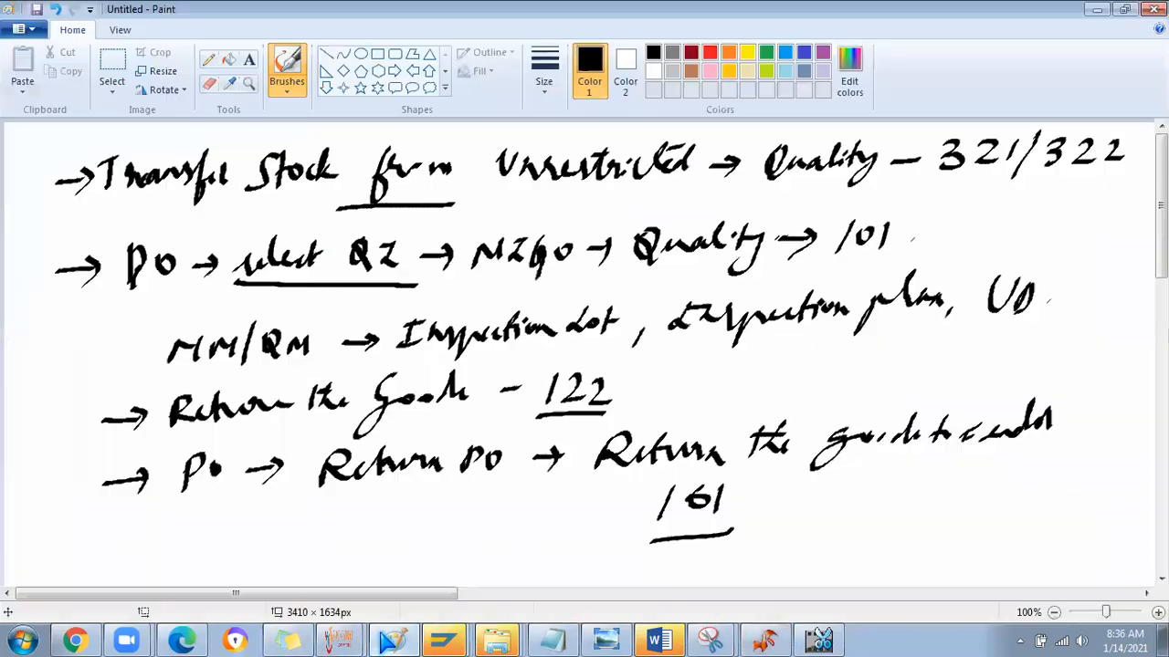